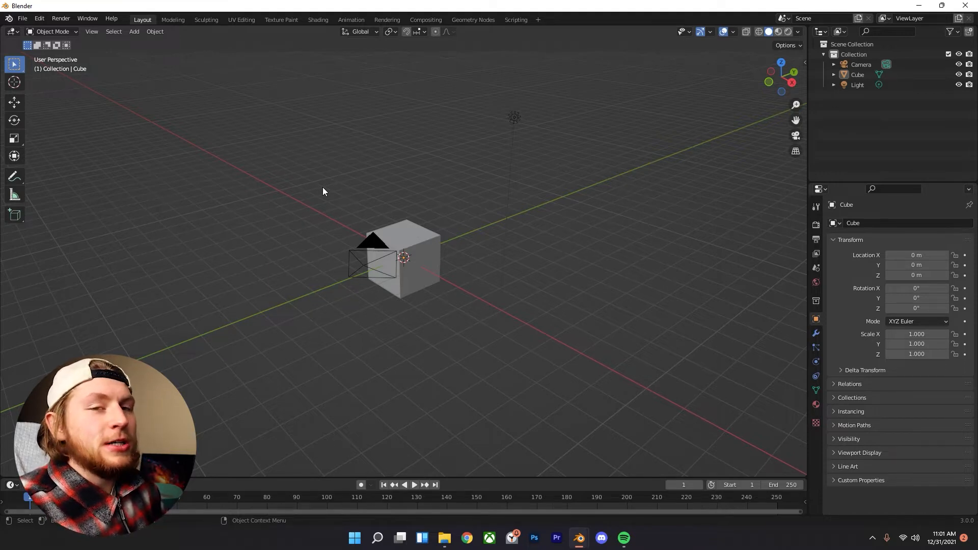
# - Save the new scene as "Serene Tutorial" in the Serene project folder
pyautogui.scroll(2, 351, 219)
pyautogui.scroll(-1, 357, 219)
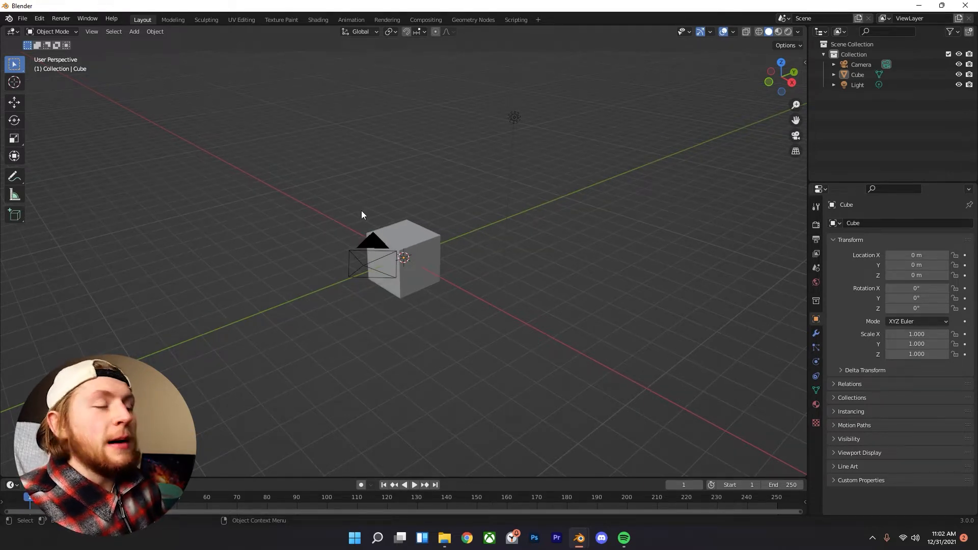
pyautogui.scroll(1, 386, 194)
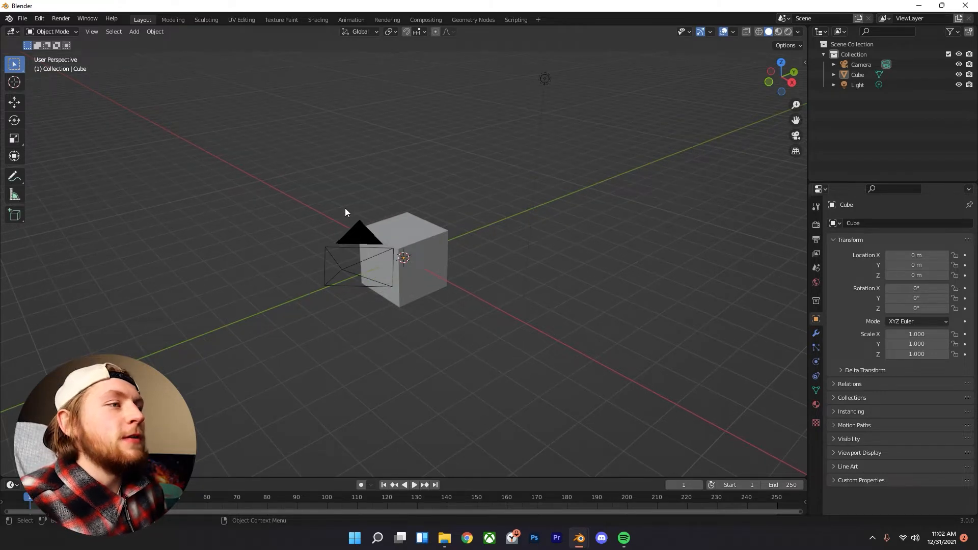
pyautogui.click(22, 18)
pyautogui.click(41, 98)
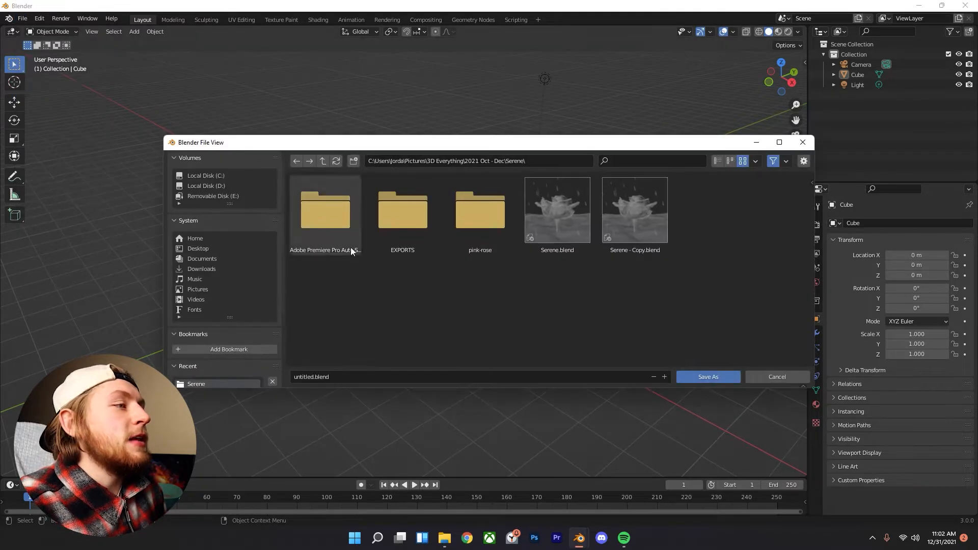
pyautogui.click(386, 377)
pyautogui.write('Serene Tutorial')
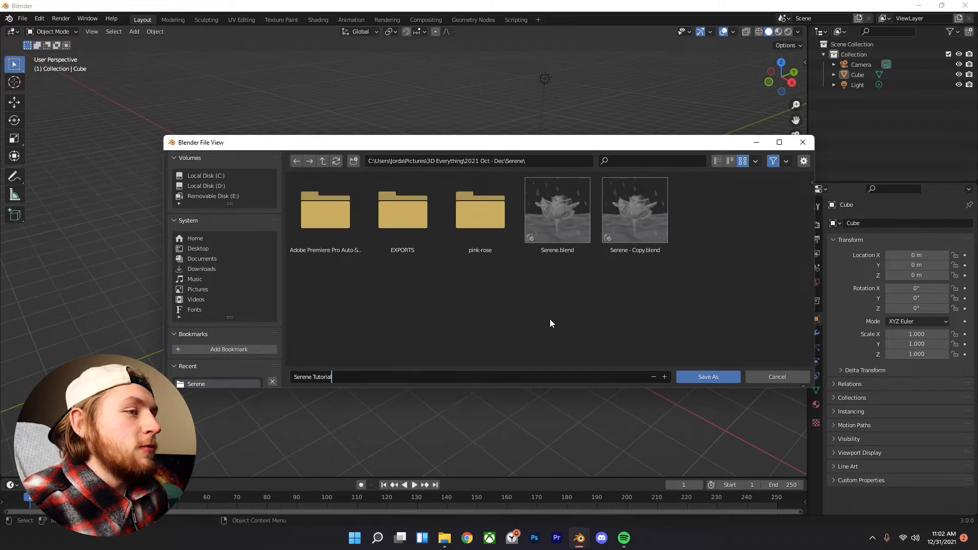
pyautogui.click(702, 377)
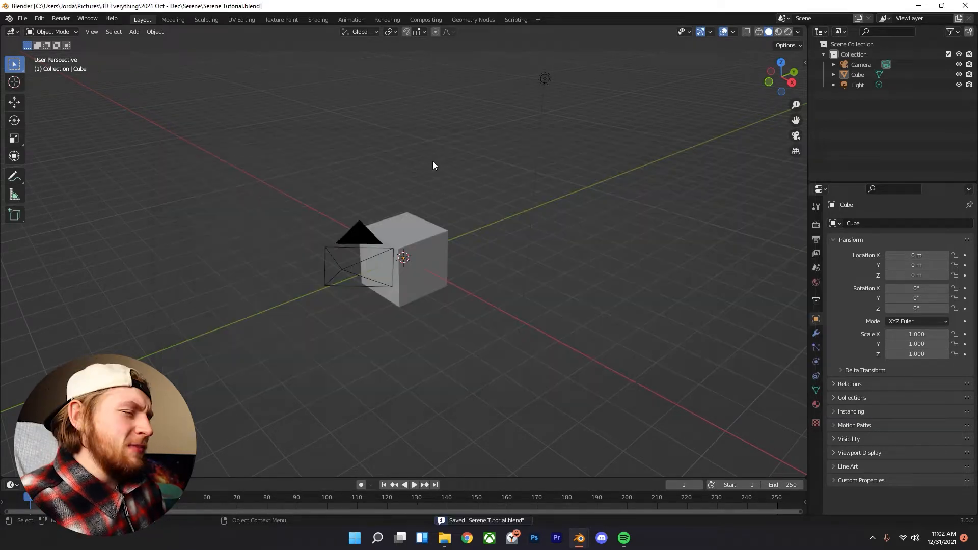
# - Save the file again and delete the default cube, camera and light
pyautogui.scroll(3, 411, 147)
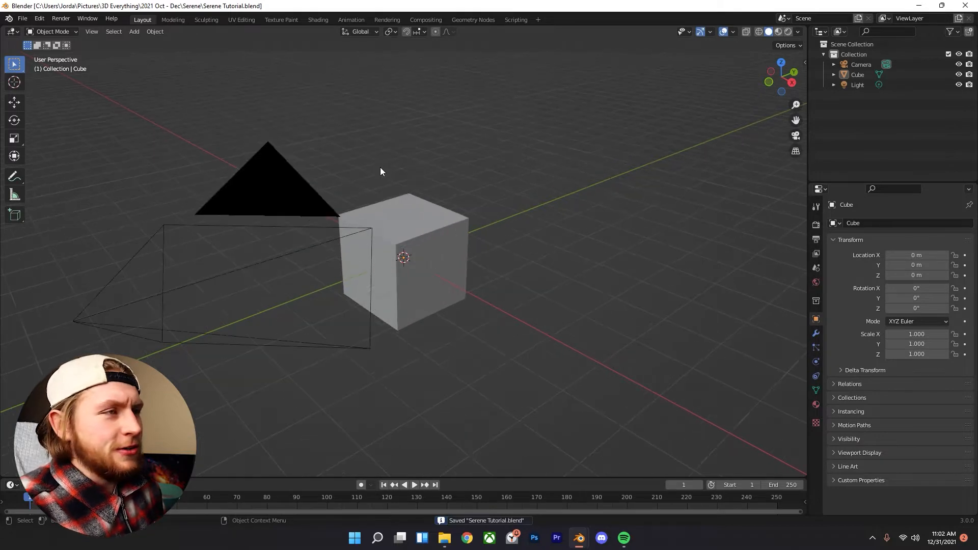
pyautogui.moveTo(391, 206); pyautogui.dragTo(401, 187, button='middle')
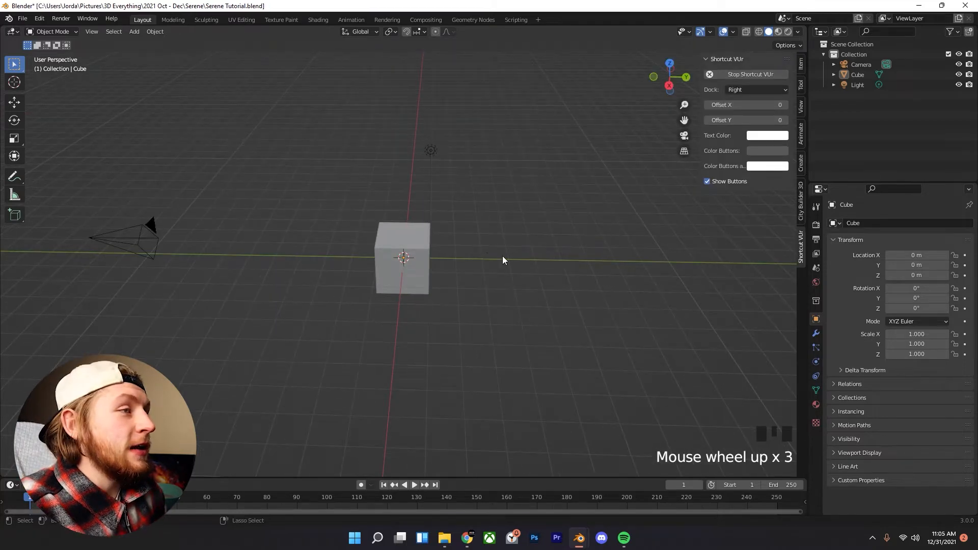
pyautogui.hotkey('ctrl', 's')
pyautogui.press('a')
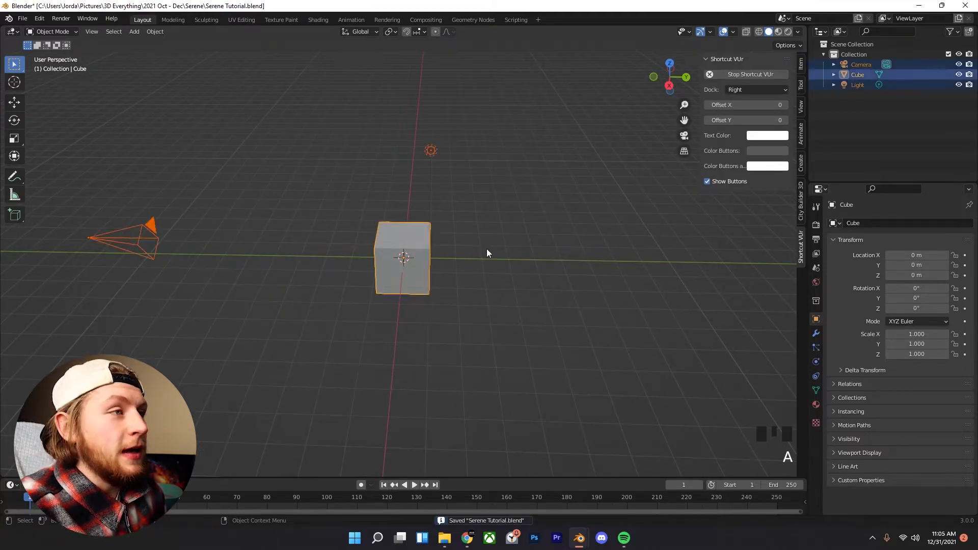
pyautogui.press('x')
pyautogui.click(487, 246)
# - Switch to the front orthographic view and add a camera at the world origin
pyautogui.moveTo(487, 247); pyautogui.dragTo(531, 307, button='middle')
pyautogui.scroll(-1, 531, 306)
pyautogui.moveTo(472, 302); pyautogui.dragTo(471, 253, button='middle')
pyautogui.keyDown('shift'); pyautogui.moveTo(482, 253); pyautogui.dragTo(491, 302, button='middle'); pyautogui.keyUp('shift')
pyautogui.scroll(1, 491, 301)
pyautogui.press('KP_1')
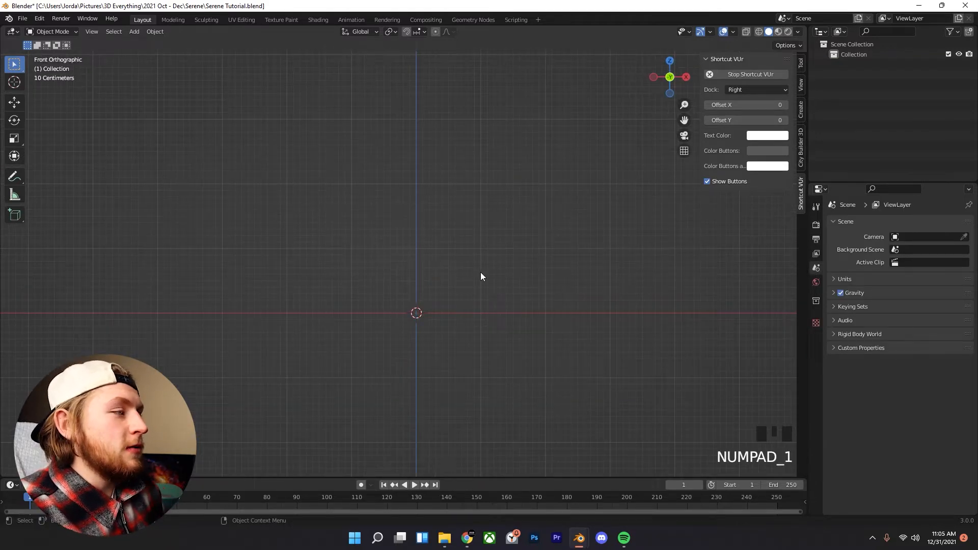
pyautogui.scroll(2, 481, 273)
pyautogui.hotkey('shift', 'a')
pyautogui.moveTo(481, 273)
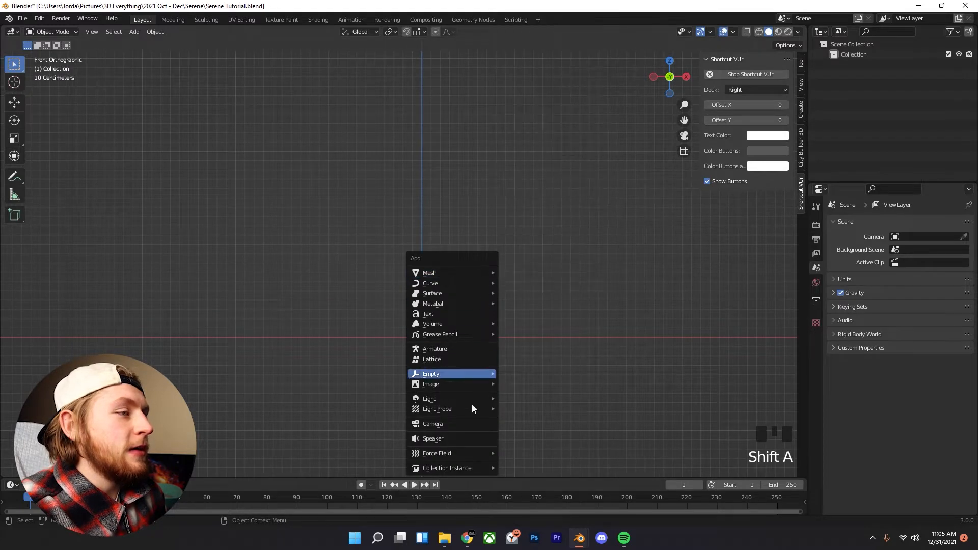
pyautogui.click(452, 432)
# - Move the camera back along the Y axis to about -4.04 m, keeping it at X 0 and Z 0
pyautogui.moveTo(498, 332); pyautogui.dragTo(393, 255, button='middle')
pyautogui.scroll(-2, 465, 277)
pyautogui.press('g')
pyautogui.press('g')
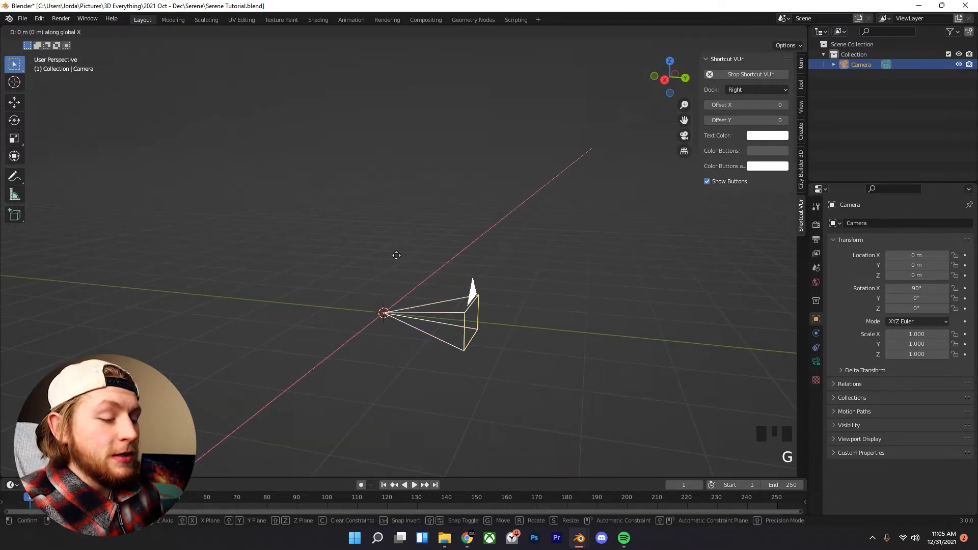
pyautogui.click(181, 233)
pyautogui.moveTo(180, 234); pyautogui.dragTo(316, 273, button='middle')
pyautogui.scroll(-5, 376, 287)
pyautogui.moveTo(376, 286); pyautogui.dragTo(393, 296, button='middle')
pyautogui.press('g')
pyautogui.press('g')
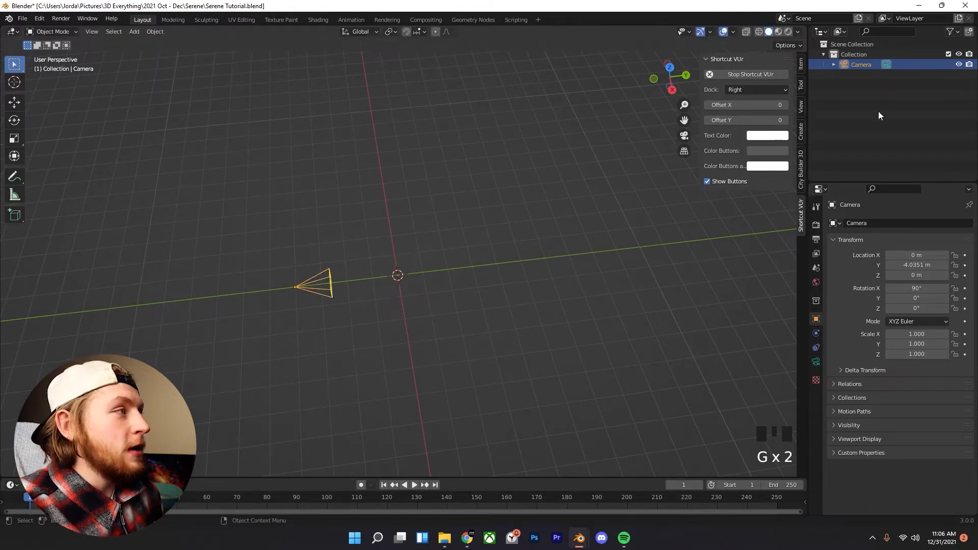
# - Hide the camera in the viewport and rename its collection "Cam and Lights"
pyautogui.click(959, 64)
pyautogui.click(850, 55)
pyautogui.doubleClick(850, 55)
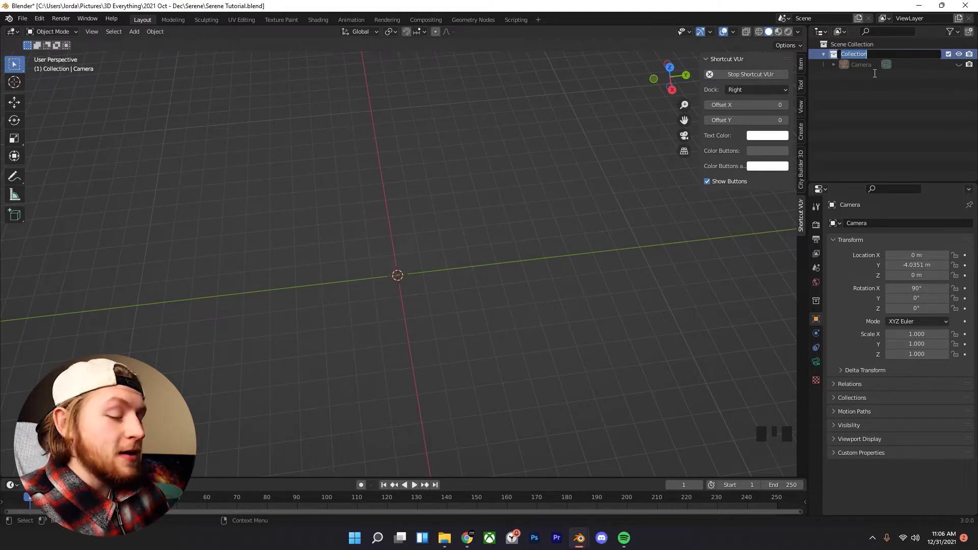
pyautogui.write('Cam and L')
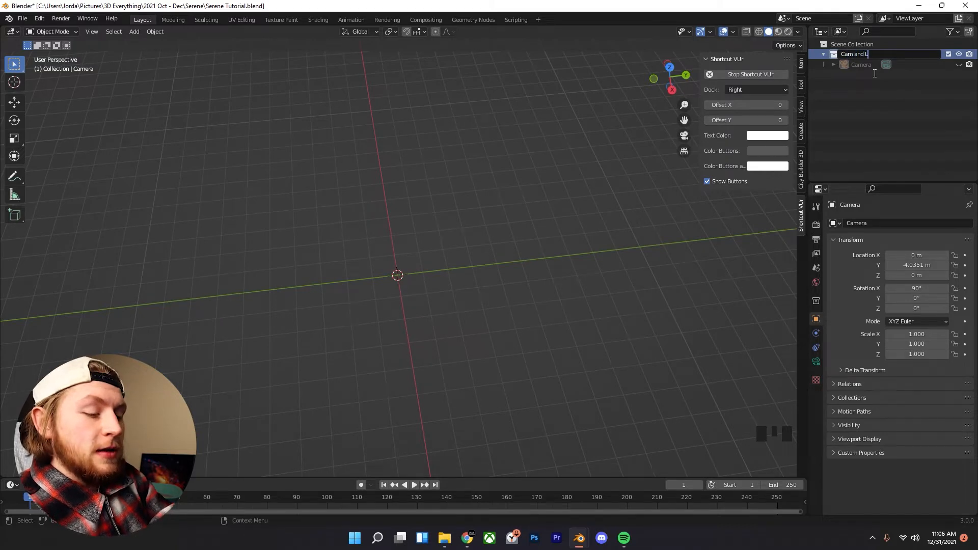
pyautogui.write('ights')
pyautogui.click(879, 87)
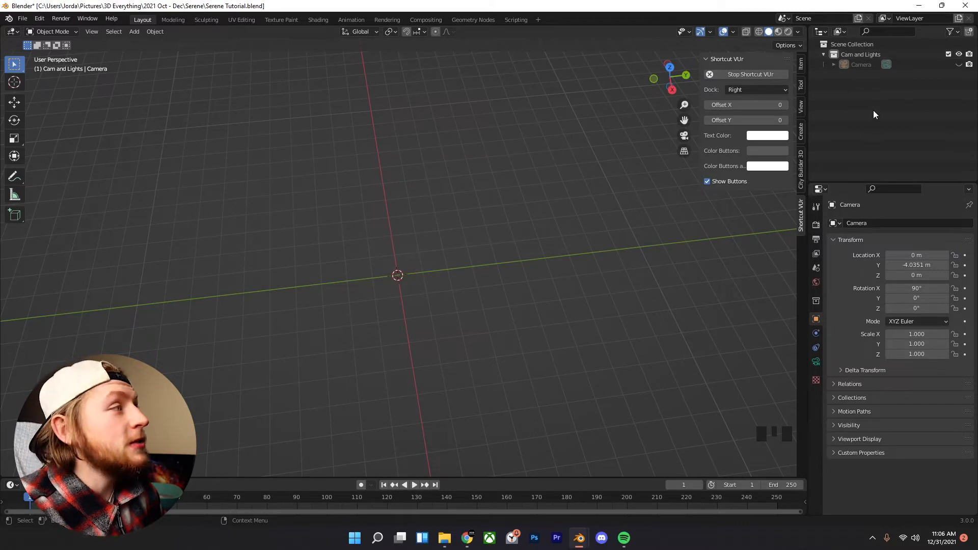
pyautogui.click(866, 63)
# - Search the add-ons in the preferences for "land" and enable the A.N.T.Landscape add-on
pyautogui.scroll(3, 440, 295)
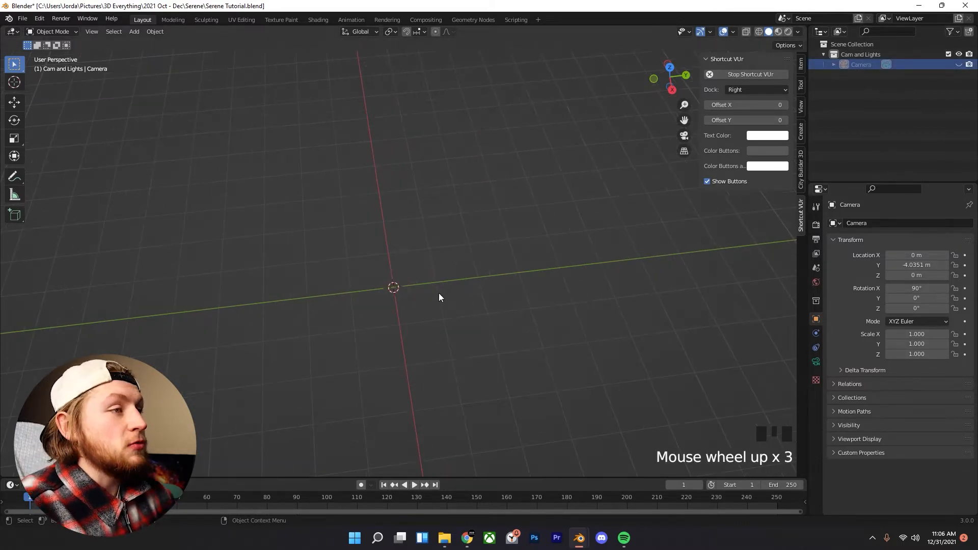
pyautogui.moveTo(439, 294); pyautogui.dragTo(266, 331, button='middle')
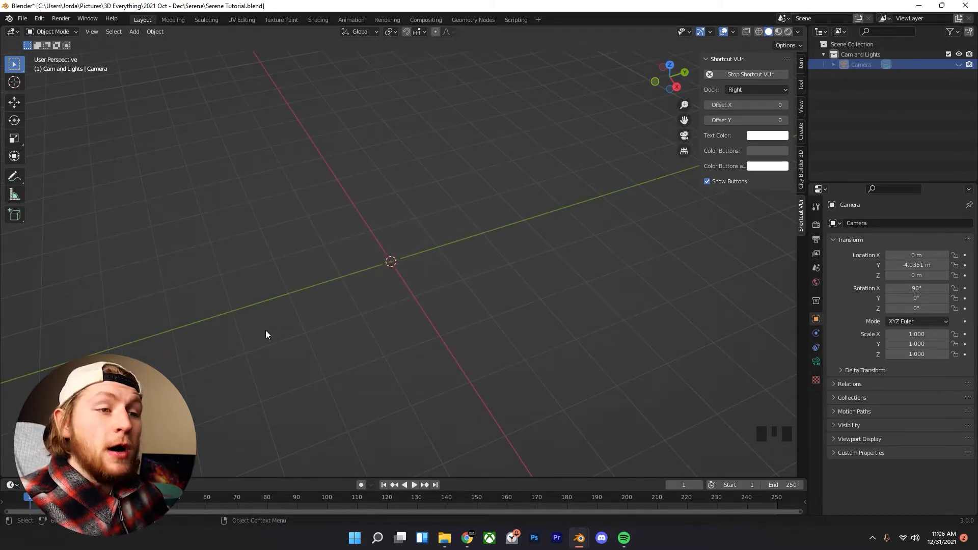
pyautogui.rightClick(410, 4)
pyautogui.click(40, 19)
pyautogui.click(39, 19)
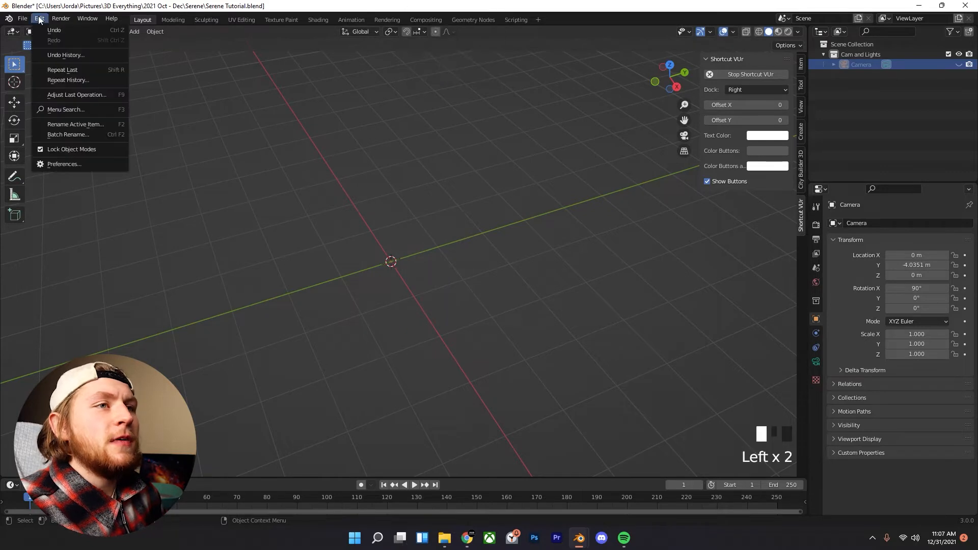
pyautogui.click(40, 22)
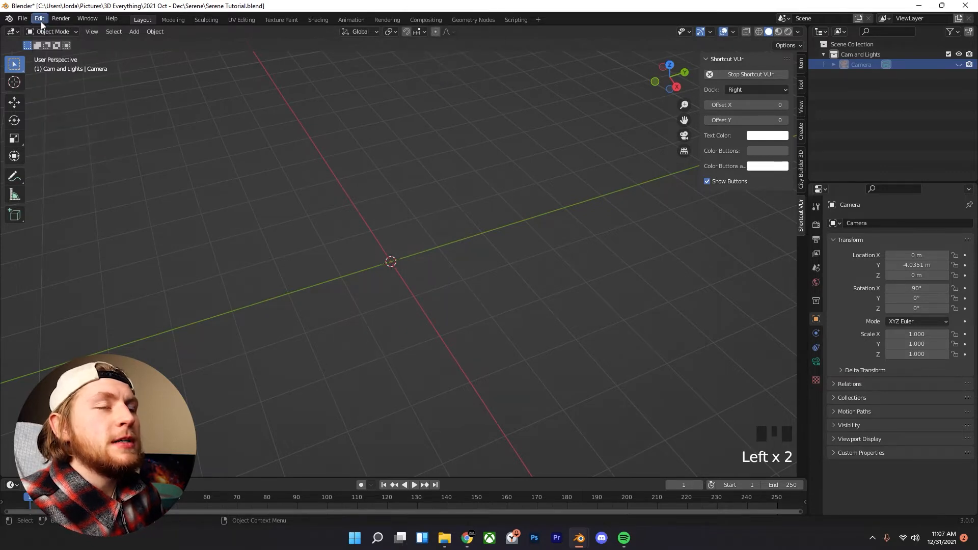
pyautogui.click(74, 164)
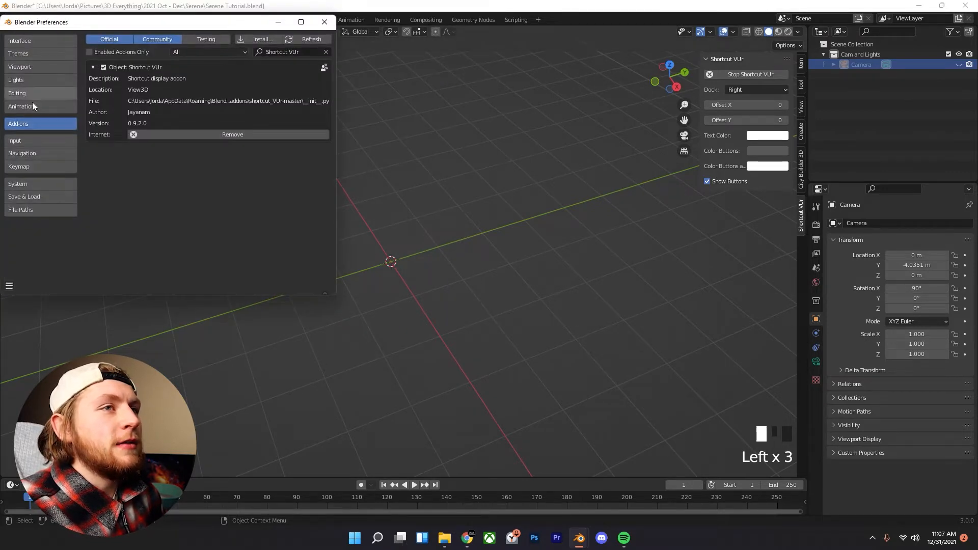
pyautogui.click(327, 53)
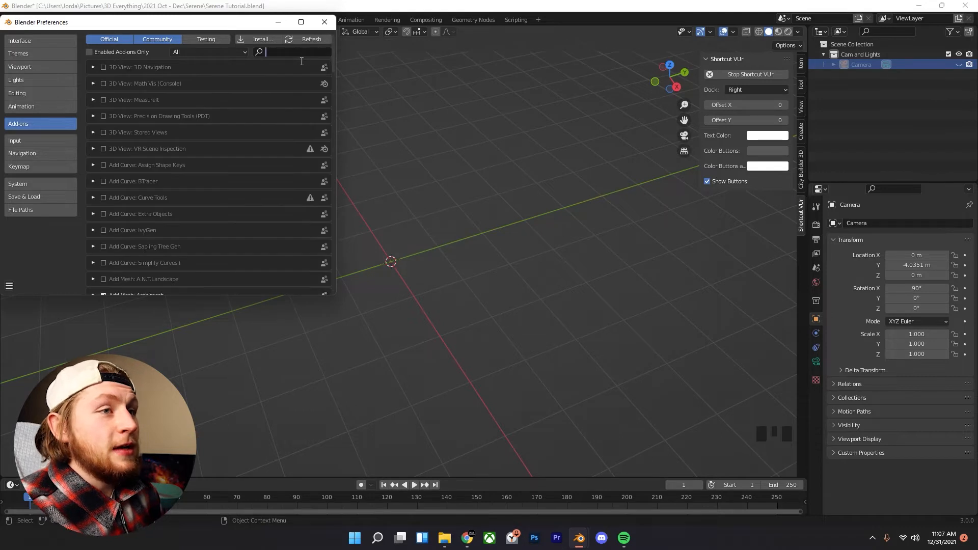
pyautogui.write('land')
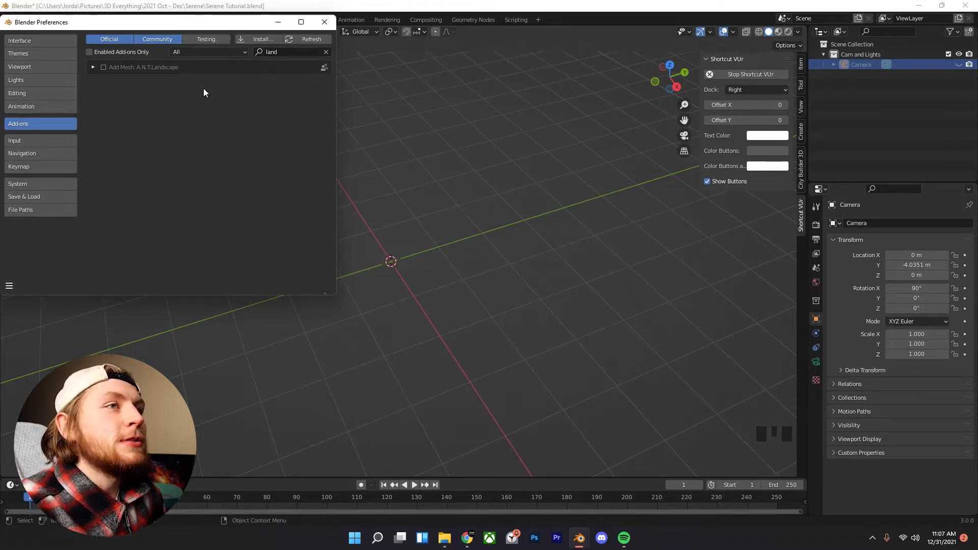
pyautogui.moveTo(177, 23)
pyautogui.mouseDown()
pyautogui.moveTo(197, 31)
pyautogui.moveTo(186, 26)
pyautogui.mouseUp()
pyautogui.click(113, 70)
pyautogui.click(102, 70)
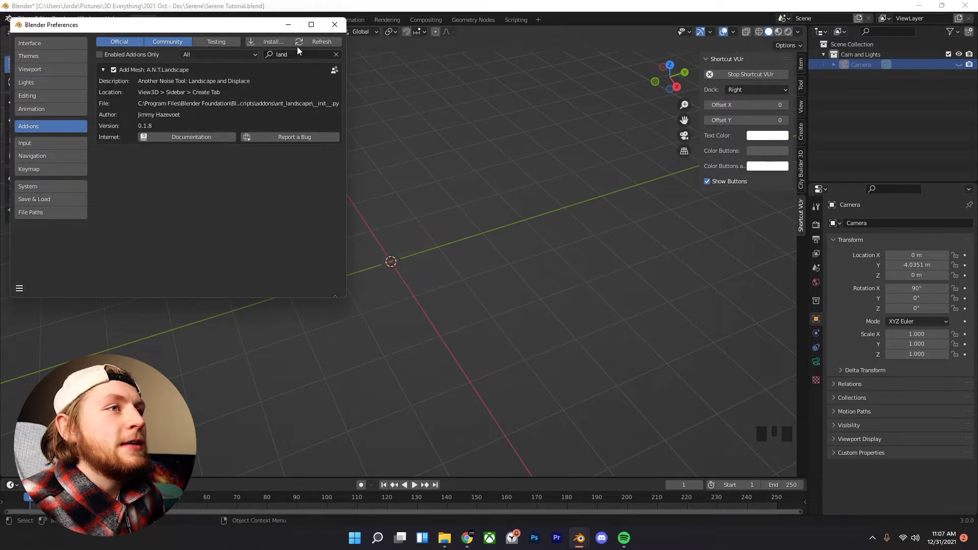
pyautogui.click(333, 27)
pyautogui.hotkey('shift', 'a')
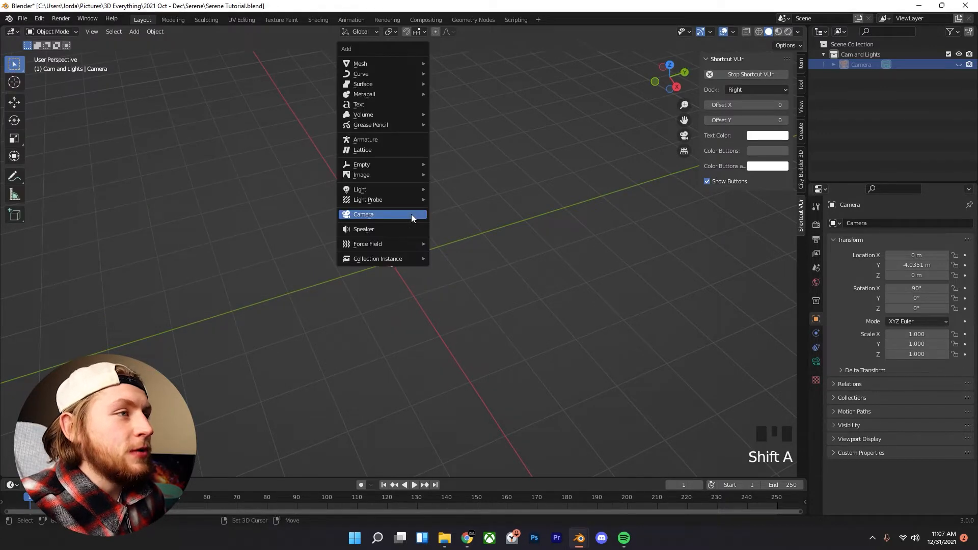
pyautogui.hotkey('shift', 'a')
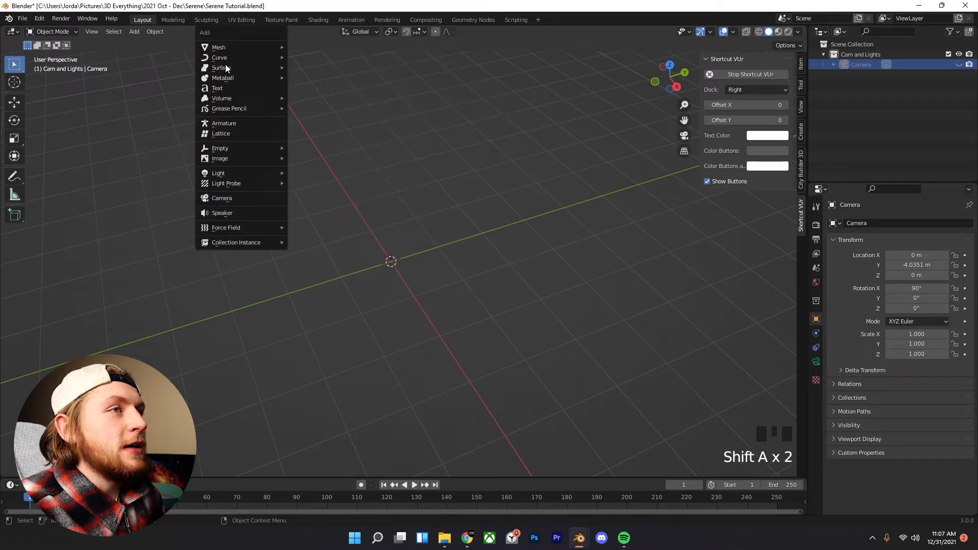
pyautogui.moveTo(222, 48)
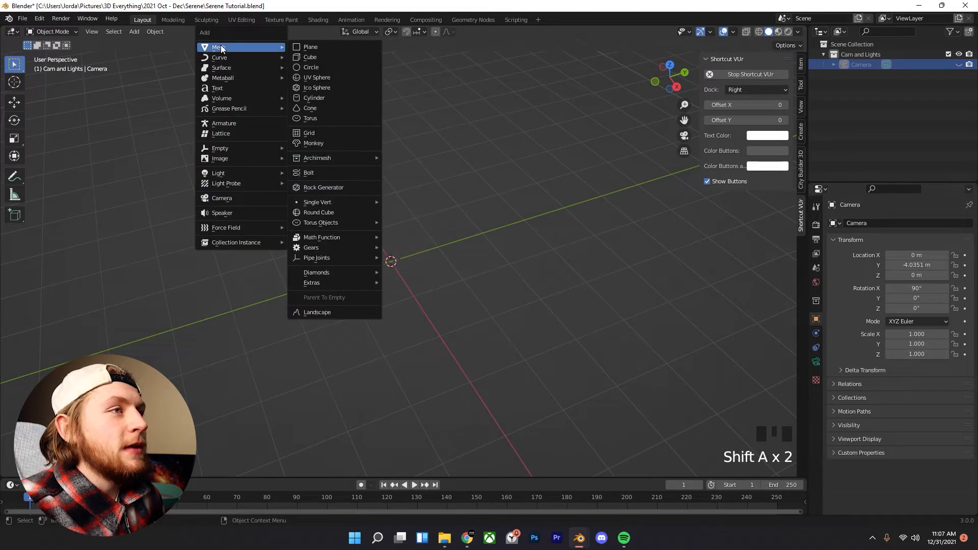
pyautogui.click(324, 312)
pyautogui.moveTo(321, 314); pyautogui.dragTo(423, 238, button='middle')
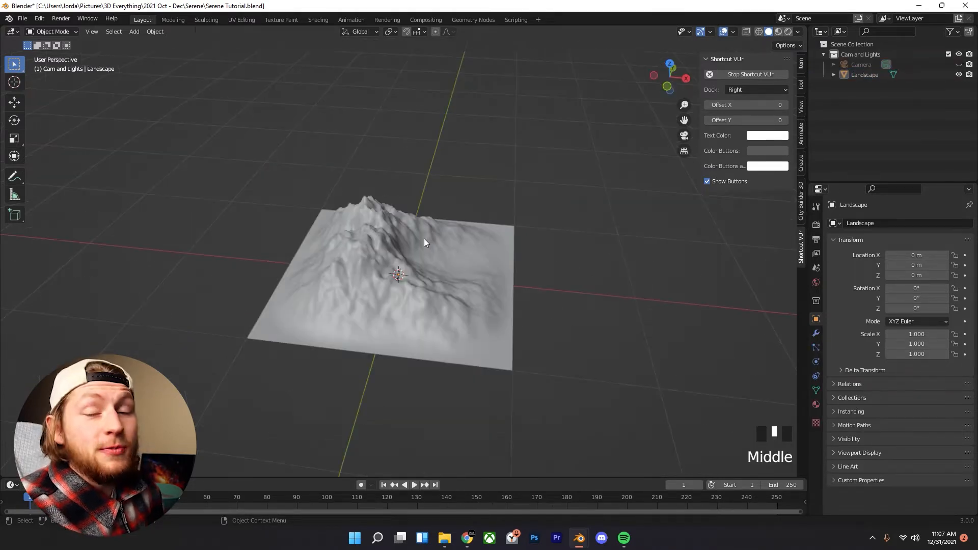
pyautogui.press('x')
pyautogui.click(427, 257)
# - Add a Landscape mesh at the world origin
pyautogui.hotkey('shift', 'a')
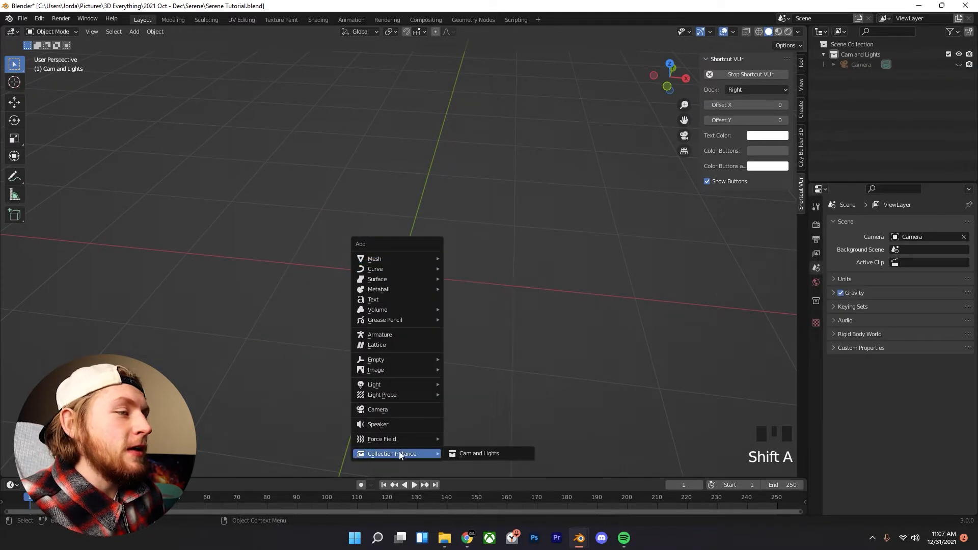
pyautogui.moveTo(419, 257)
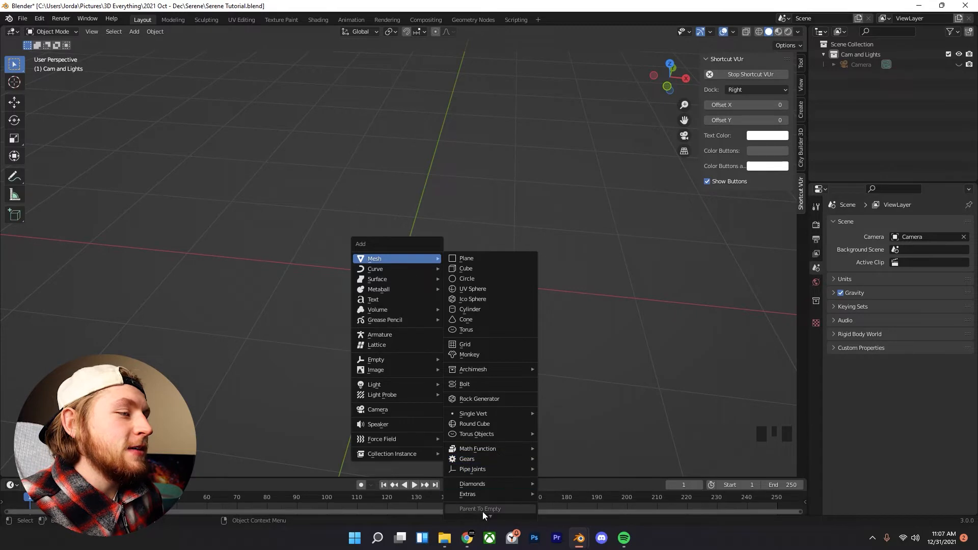
pyautogui.moveTo(467, 538)
pyautogui.click(530, 511)
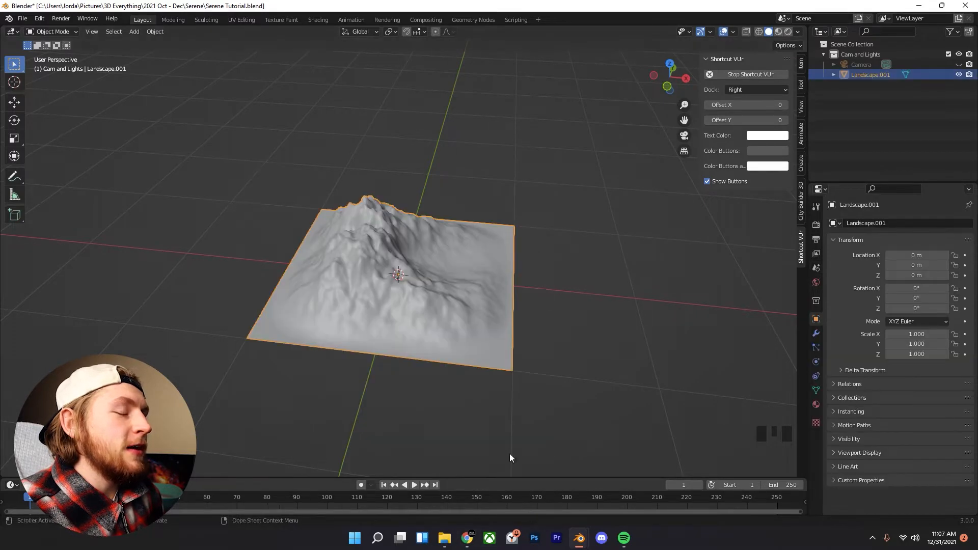
# - Reshape the landscape in its noise settings by setting Offset X to about 2.52 and adjusting Offset Y, keeping the mesh selected
pyautogui.moveTo(405, 322); pyautogui.dragTo(446, 206, button='middle')
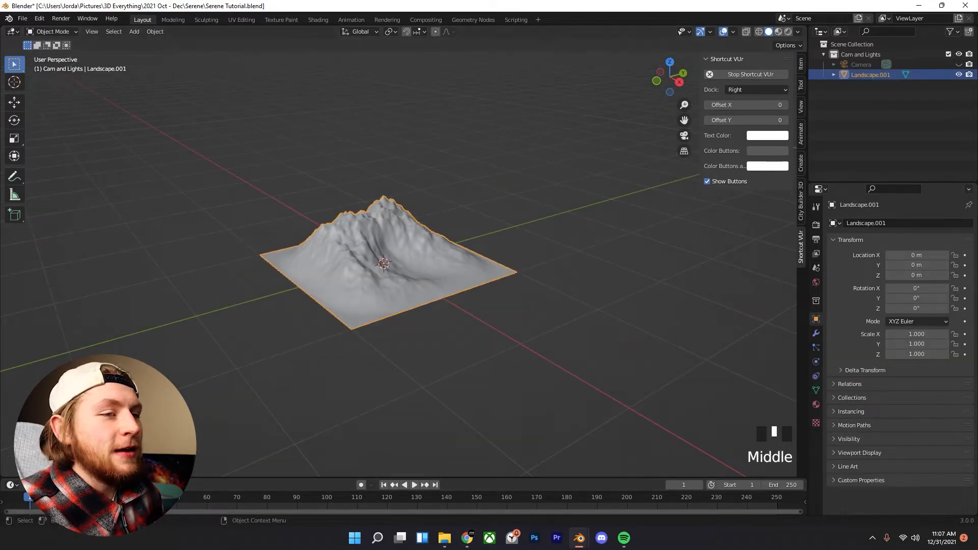
pyautogui.click(436, 237)
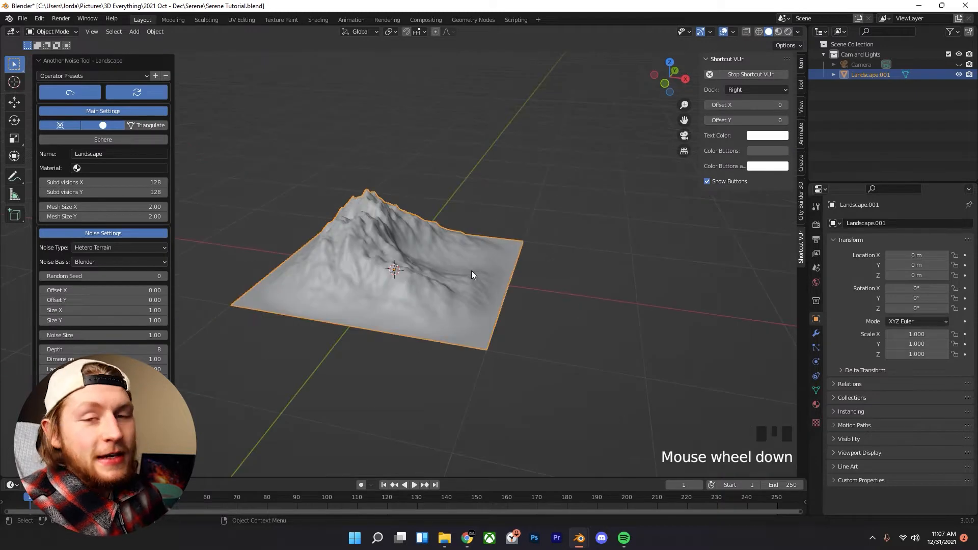
pyautogui.moveTo(452, 264); pyautogui.dragTo(473, 238, button='middle')
pyautogui.moveTo(104, 294)
pyautogui.mouseDown()
pyautogui.moveTo(153, 294)
pyautogui.moveTo(107, 301)
pyautogui.mouseUp()
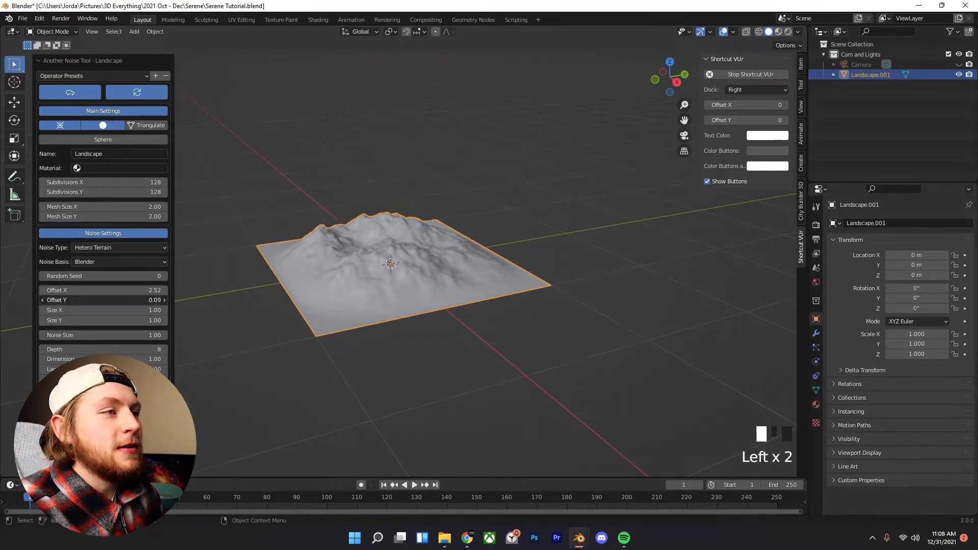
pyautogui.moveTo(505, 240); pyautogui.dragTo(520, 229, button='middle')
pyautogui.click(521, 296)
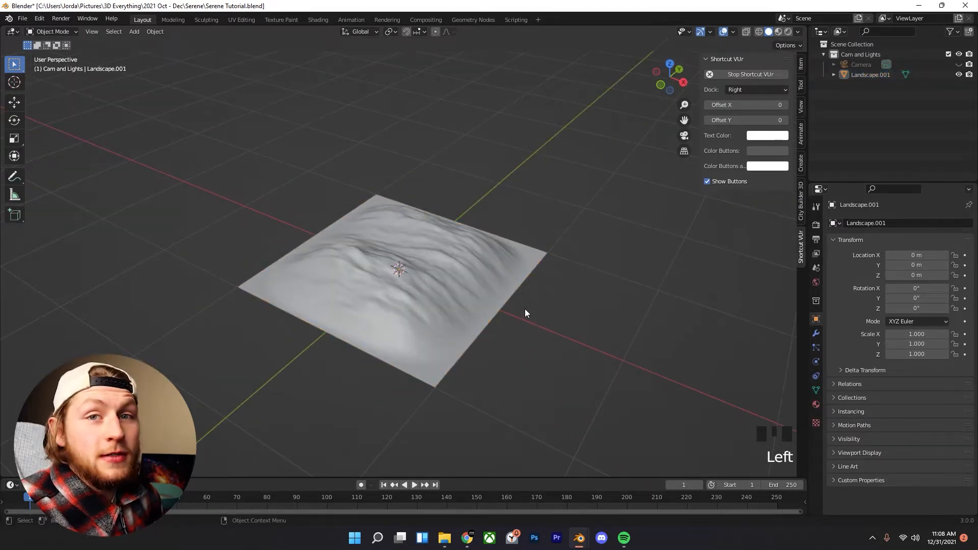
pyautogui.click(441, 295)
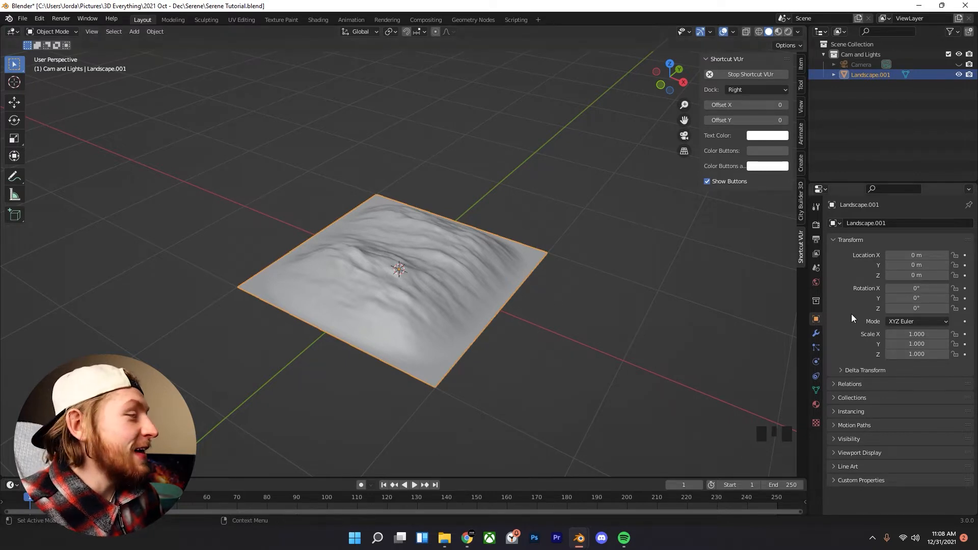
# - Delete the existing landscape mesh from the scene
pyautogui.click(816, 333)
pyautogui.click(454, 261)
pyautogui.rightClick(420, 273)
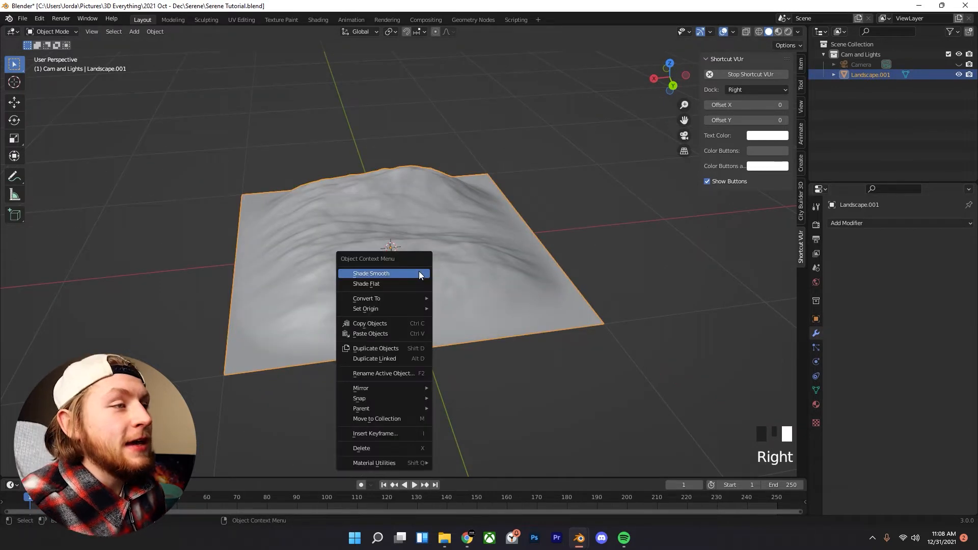
pyautogui.press('x')
pyautogui.click(451, 237)
# - Add a new Landscape mesh at the world origin
pyautogui.hotkey('shift', 'a')
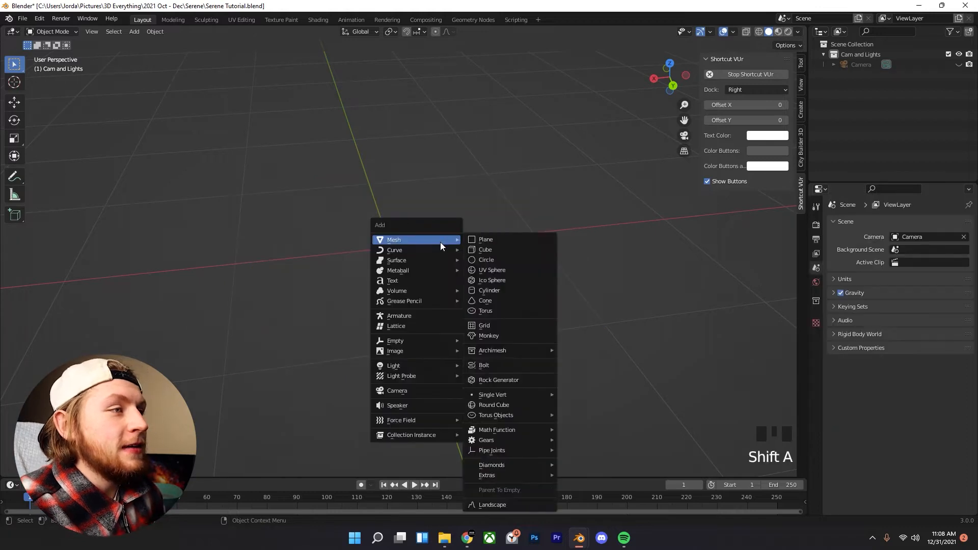
pyautogui.click(489, 505)
pyautogui.scroll(-3, 405, 346)
pyautogui.moveTo(405, 346); pyautogui.dragTo(482, 262, button='middle')
pyautogui.scroll(1, 542, 299)
pyautogui.scroll(2, 350, 257)
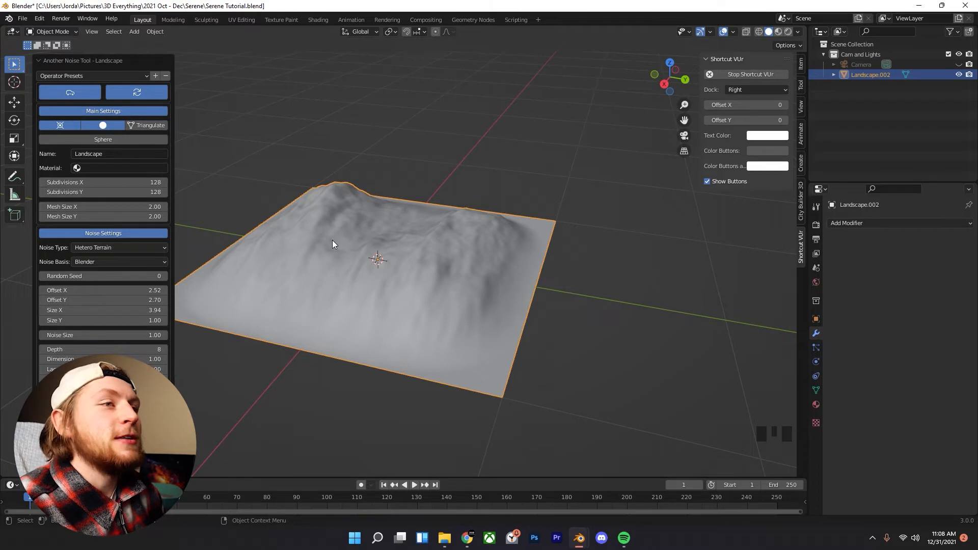
pyautogui.moveTo(406, 227); pyautogui.dragTo(412, 257, button='middle')
# - Apply the cauliflower hills operator preset to the new landscape
pyautogui.click(143, 77)
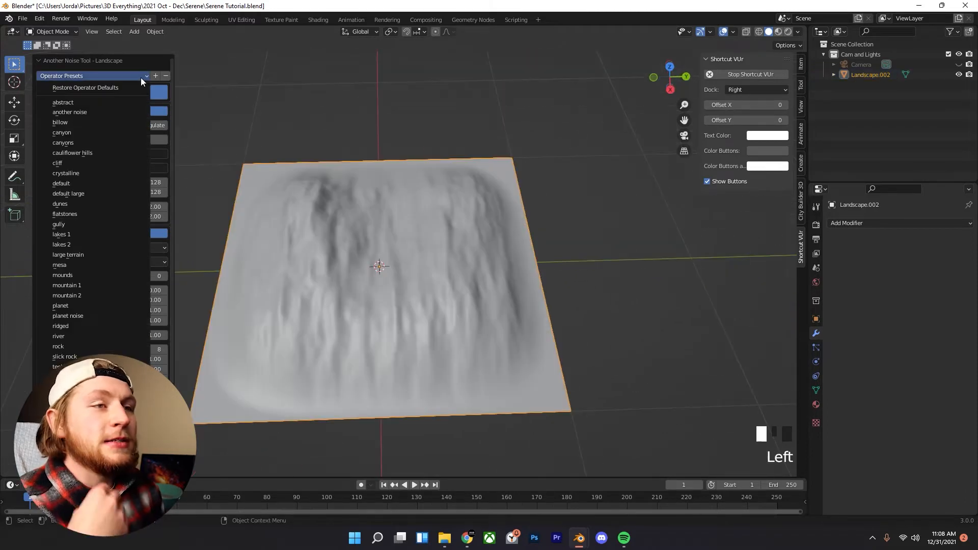
pyautogui.click(139, 77)
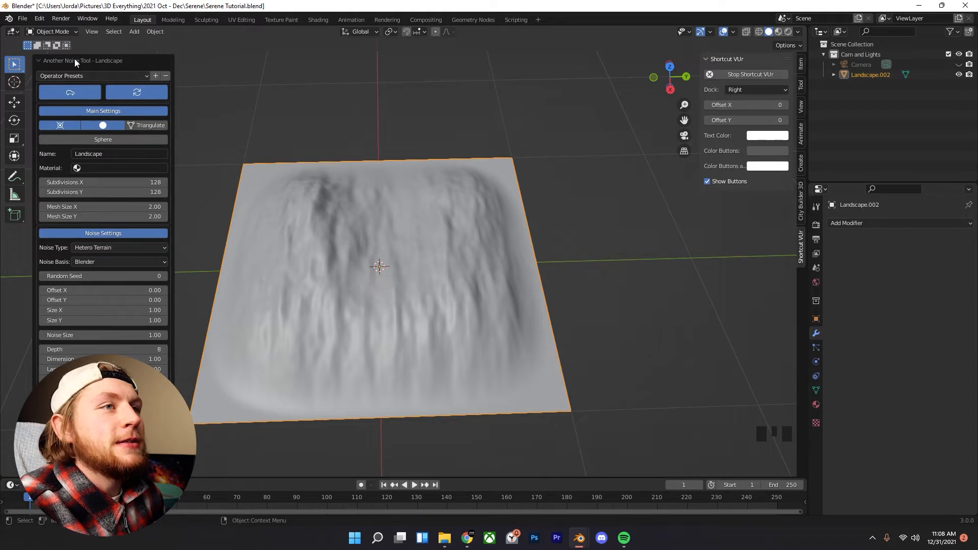
pyautogui.click(94, 77)
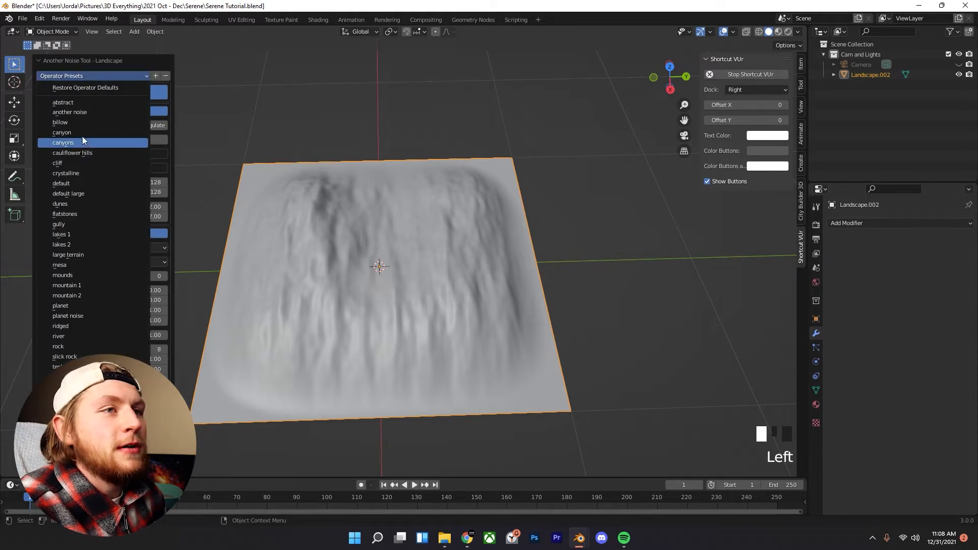
pyautogui.click(94, 150)
pyautogui.moveTo(311, 235); pyautogui.dragTo(445, 241, button='middle')
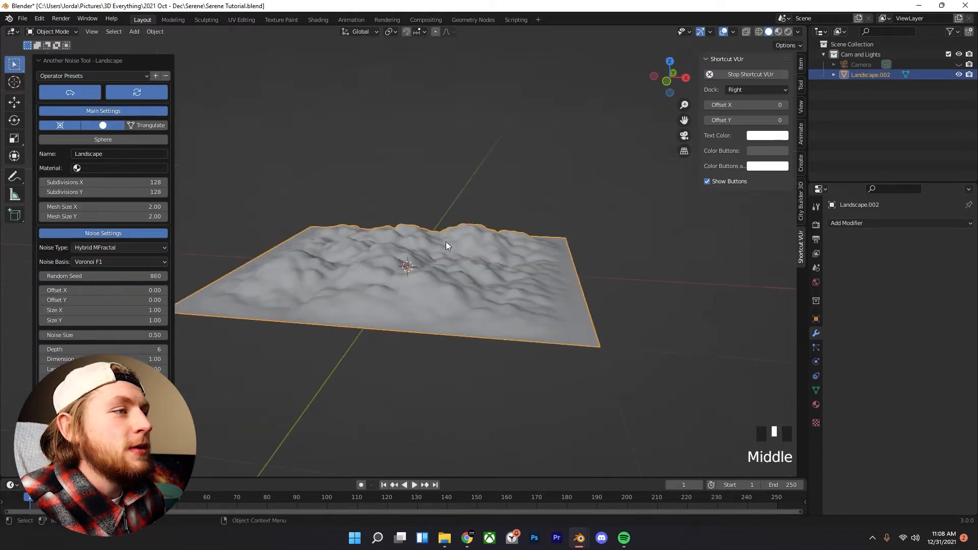
pyautogui.scroll(3, 445, 241)
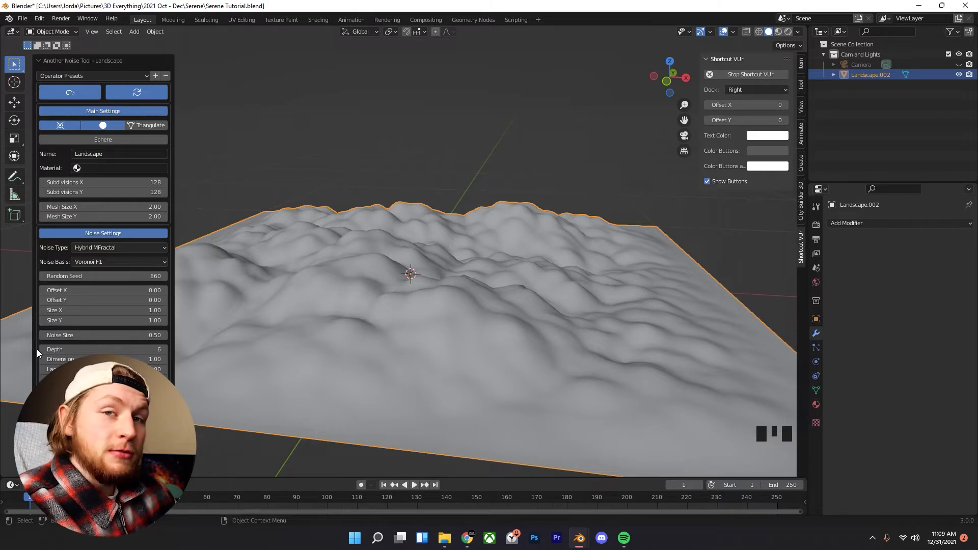
# - Set the landscape's Subdivisions X and Y to 256
pyautogui.moveTo(81, 182); pyautogui.dragTo(81, 191)
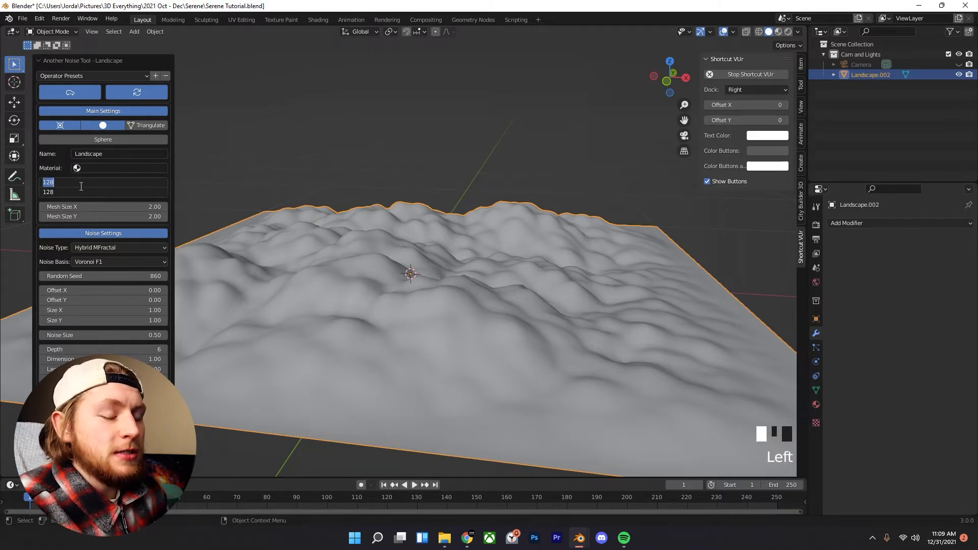
pyautogui.write('256')
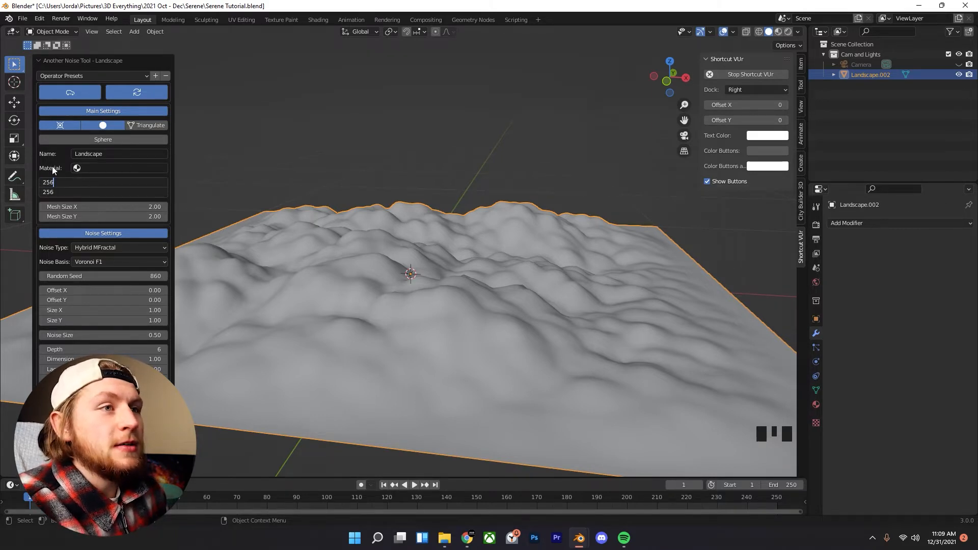
pyautogui.press('Return')
pyautogui.scroll(-2, 396, 231)
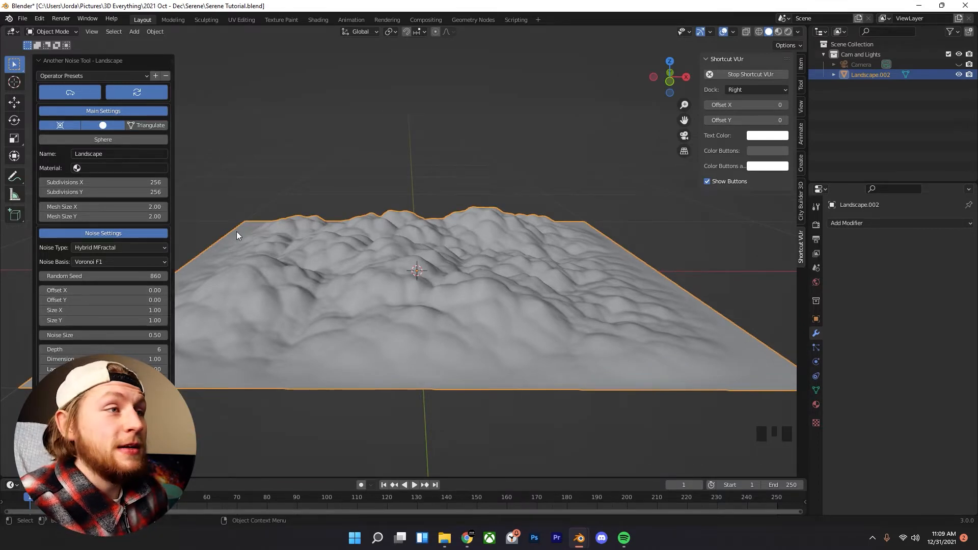
# - Lower the Height in the landscape's displace settings to 0.10
pyautogui.keyDown('shift'); pyautogui.moveTo(237, 236); pyautogui.dragTo(103, 427, button='middle'); pyautogui.keyUp('shift')
pyautogui.scroll(-2, 88, 398)
pyautogui.click(43, 403)
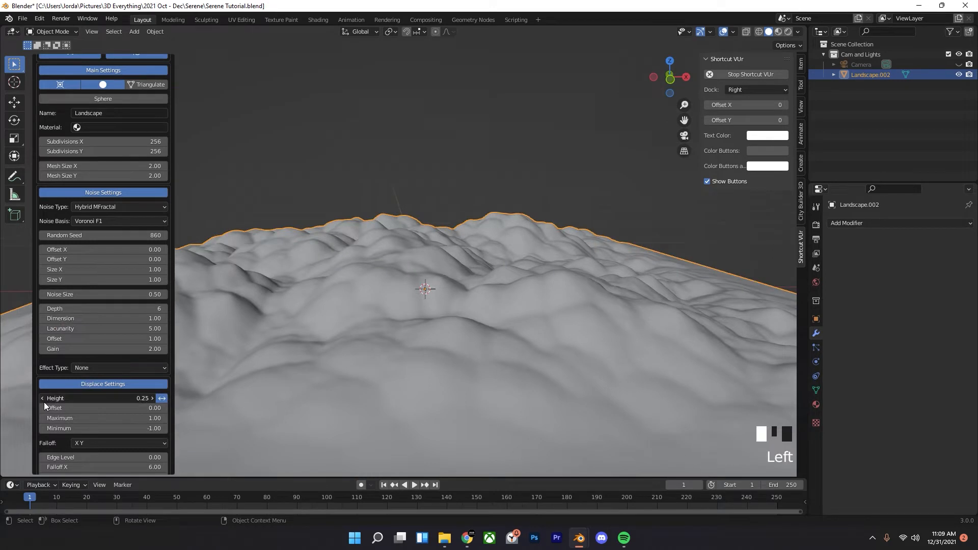
pyautogui.click(44, 402)
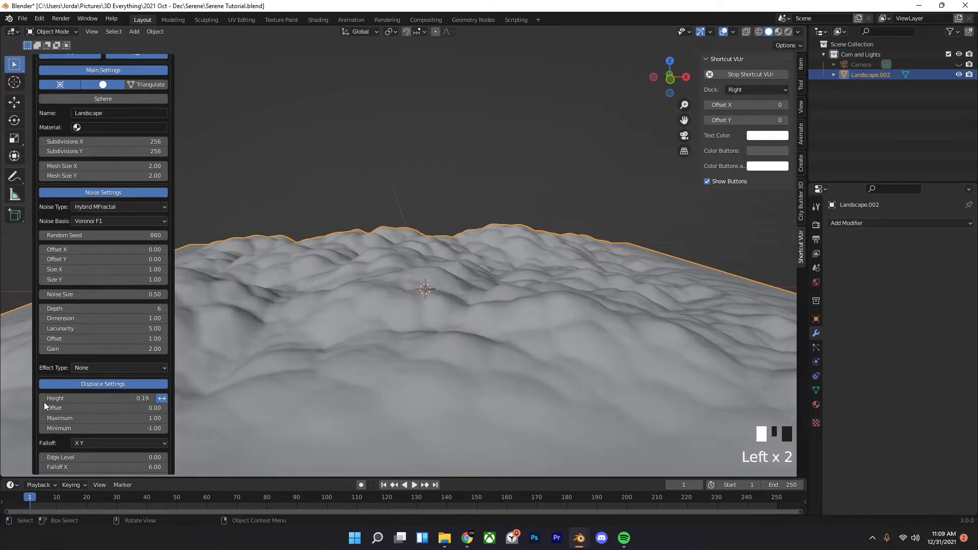
pyautogui.click(44, 402)
pyautogui.click(44, 402)
pyautogui.click(44, 402)
pyautogui.click(44, 402)
pyautogui.click(44, 402)
pyautogui.click(44, 402)
pyautogui.click(43, 402)
pyautogui.click(44, 403)
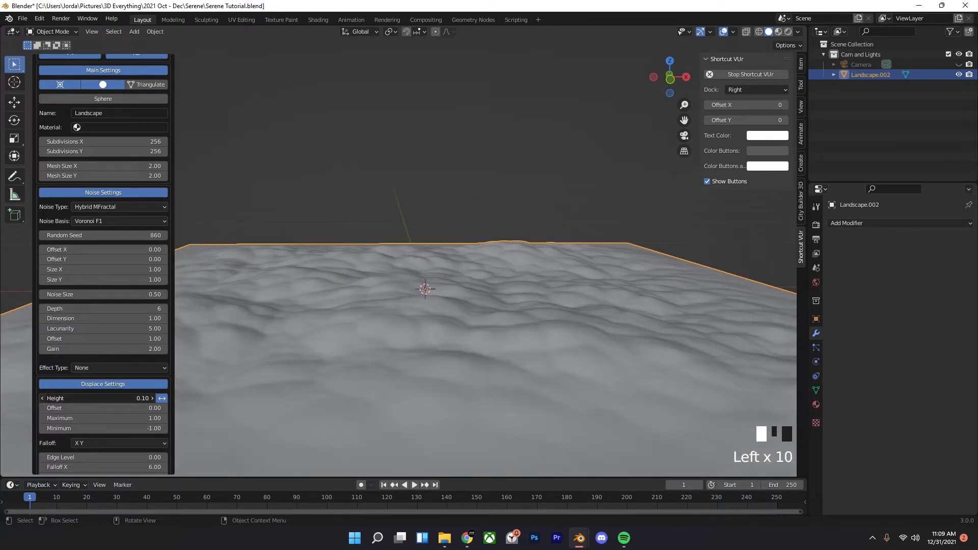
# - Set the landscape's displacement Height to 0.15
pyautogui.moveTo(289, 338); pyautogui.dragTo(286, 332, button='middle')
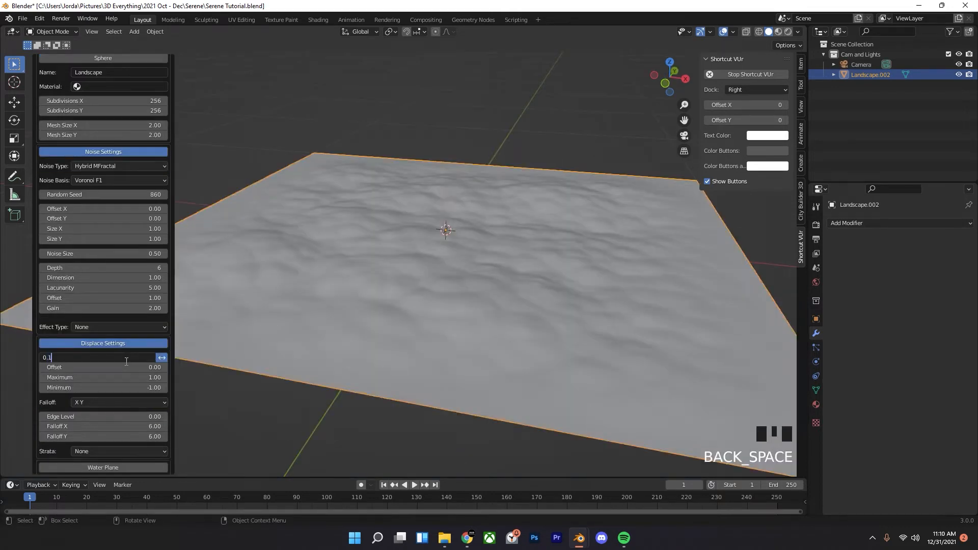
pyautogui.write('5')
pyautogui.press('Return')
pyautogui.moveTo(406, 228); pyautogui.dragTo(419, 219, button='middle')
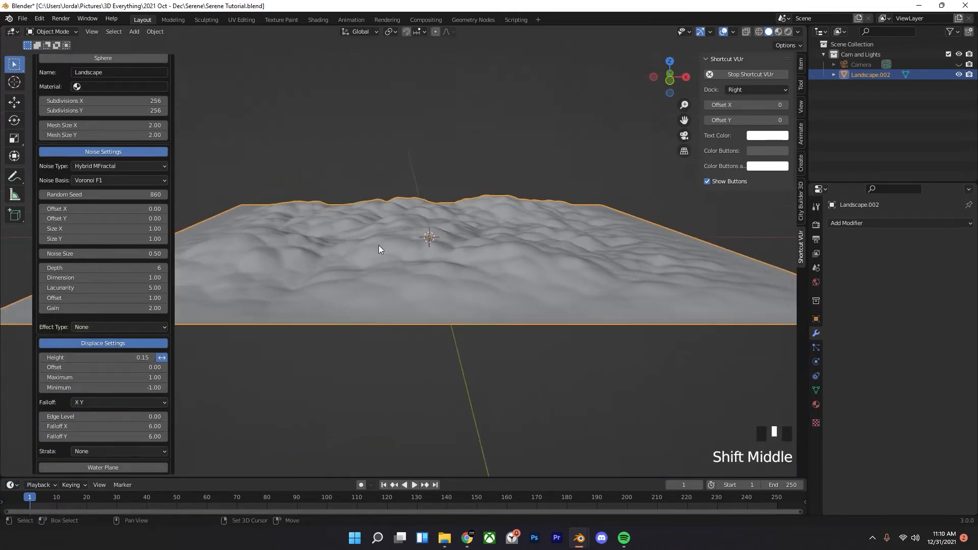
# - Set the landscape's displacement Height to 0.11
pyautogui.doubleClick(123, 361)
pyautogui.press('BackSpace')
pyautogui.write('1')
pyautogui.press('Return')
pyautogui.moveTo(387, 271); pyautogui.dragTo(392, 267, button='middle')
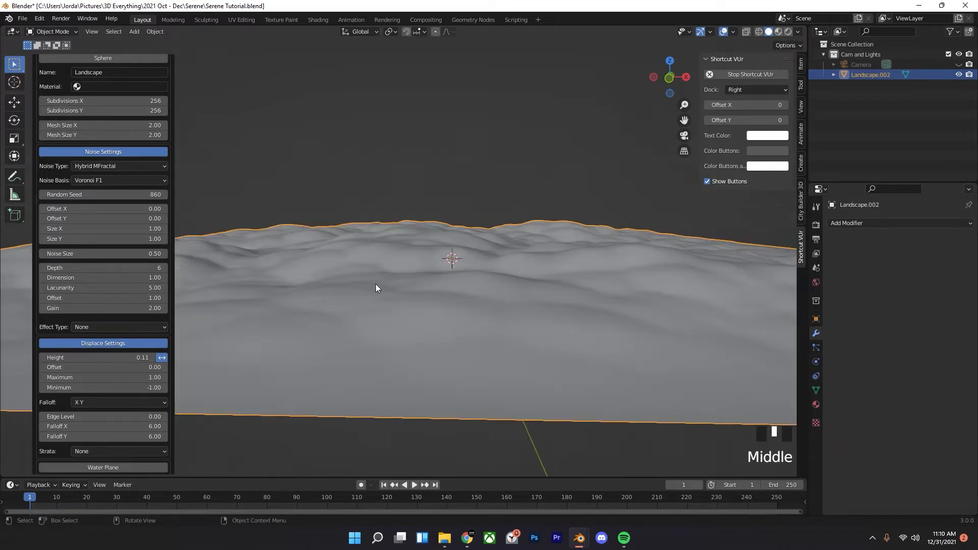
# - Try Lacunarity values of 6.00 and 5.75 in the landscape's noise settings
pyautogui.moveTo(76, 286); pyautogui.dragTo(117, 287)
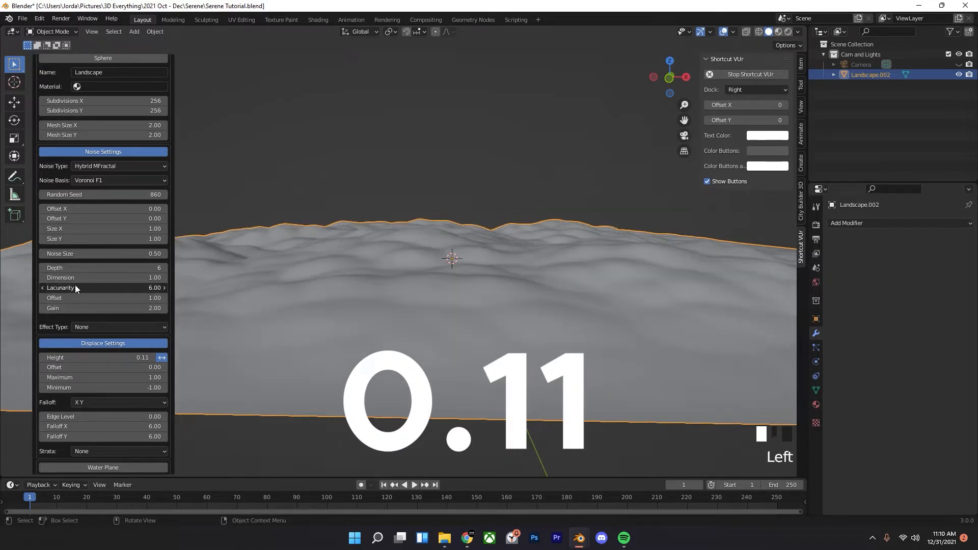
pyautogui.moveTo(525, 229); pyautogui.dragTo(513, 301, button='middle')
pyautogui.keyDown('shift'); pyautogui.moveTo(514, 301); pyautogui.dragTo(458, 329, button='middle'); pyautogui.keyUp('shift')
pyautogui.scroll(5, 104, 301)
pyautogui.scroll(-3, 104, 300)
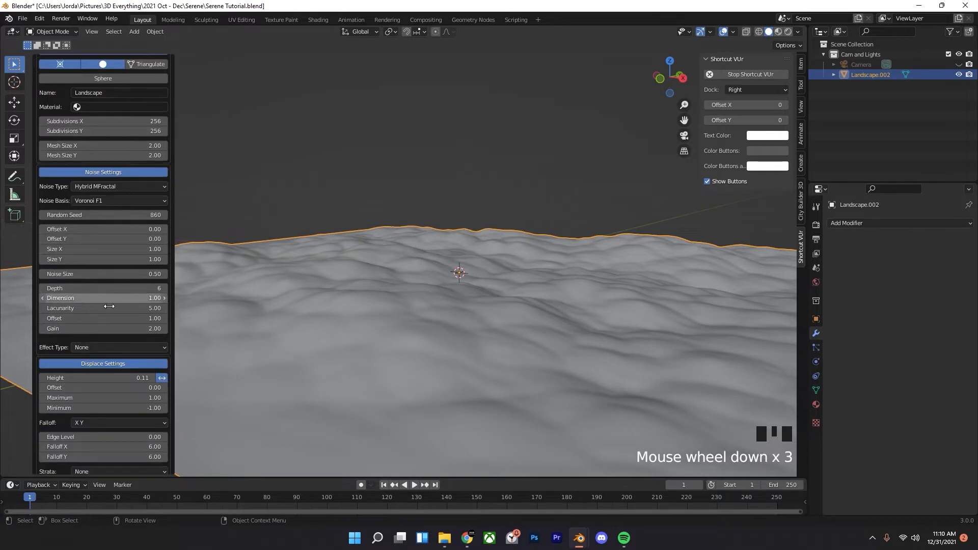
pyautogui.click(104, 288)
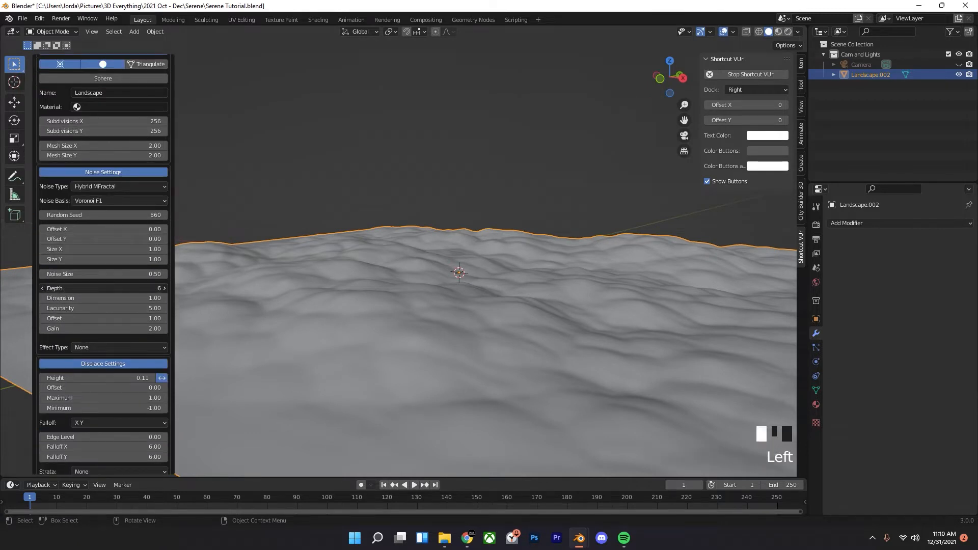
pyautogui.moveTo(104, 308); pyautogui.dragTo(122, 309)
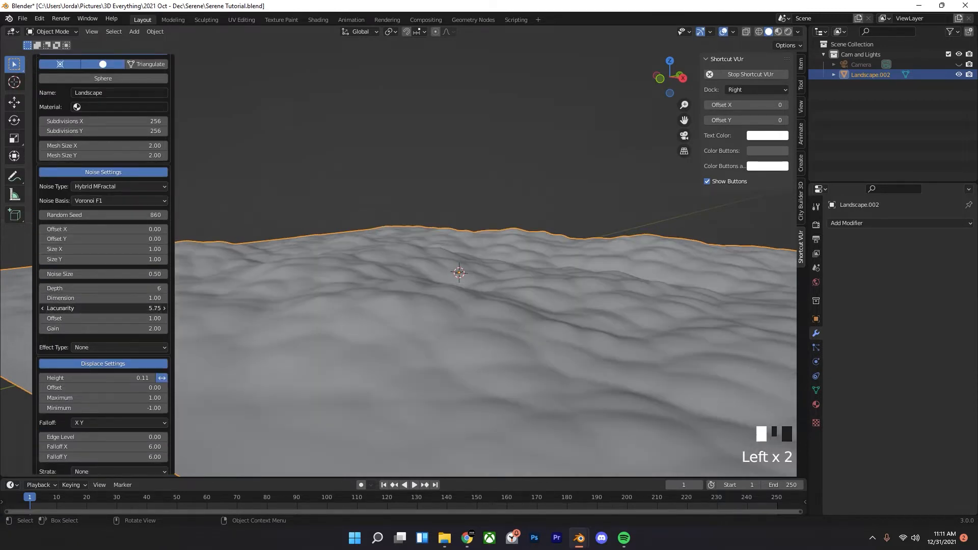
pyautogui.moveTo(341, 237); pyautogui.dragTo(407, 306, button='middle')
pyautogui.scroll(2, 450, 304)
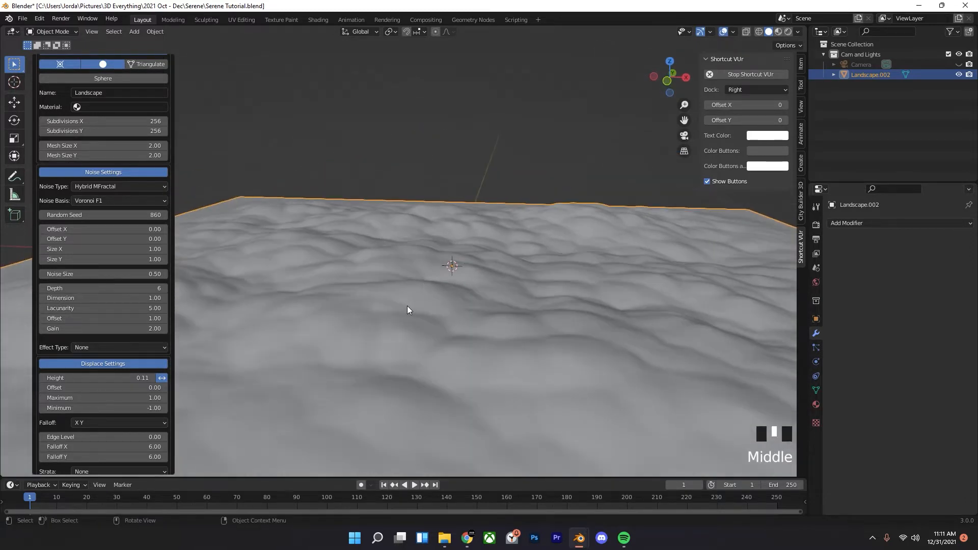
# - Select the landscape mesh and apply Shade Smooth to it
pyautogui.scroll(-2, 408, 306)
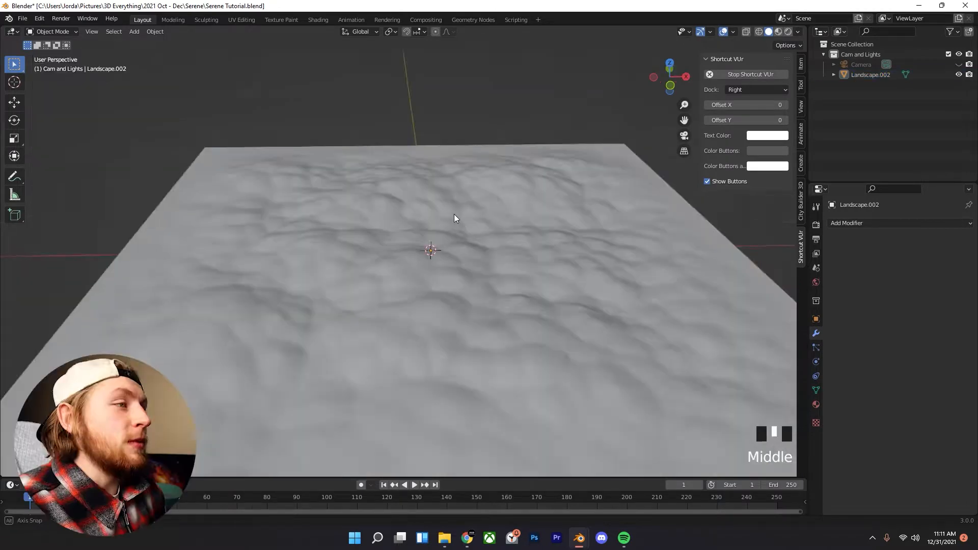
pyautogui.moveTo(454, 216); pyautogui.dragTo(447, 256, button='middle')
pyautogui.scroll(-1, 476, 321)
pyautogui.click(455, 310)
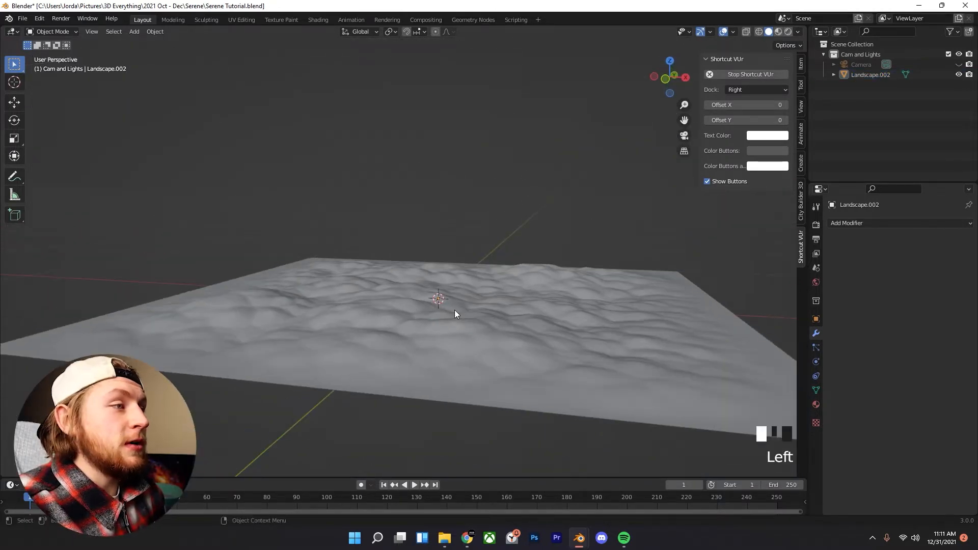
pyautogui.rightClick(456, 313)
pyautogui.click(456, 316)
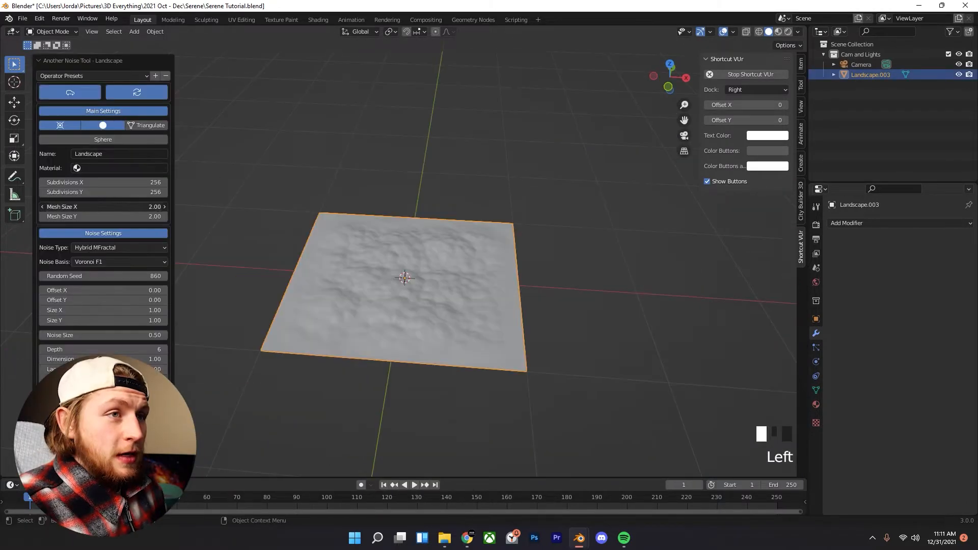
# - Set the regenerated landscape's Mesh Size X and Y to 10
pyautogui.moveTo(107, 207); pyautogui.dragTo(108, 211)
pyautogui.write('1')
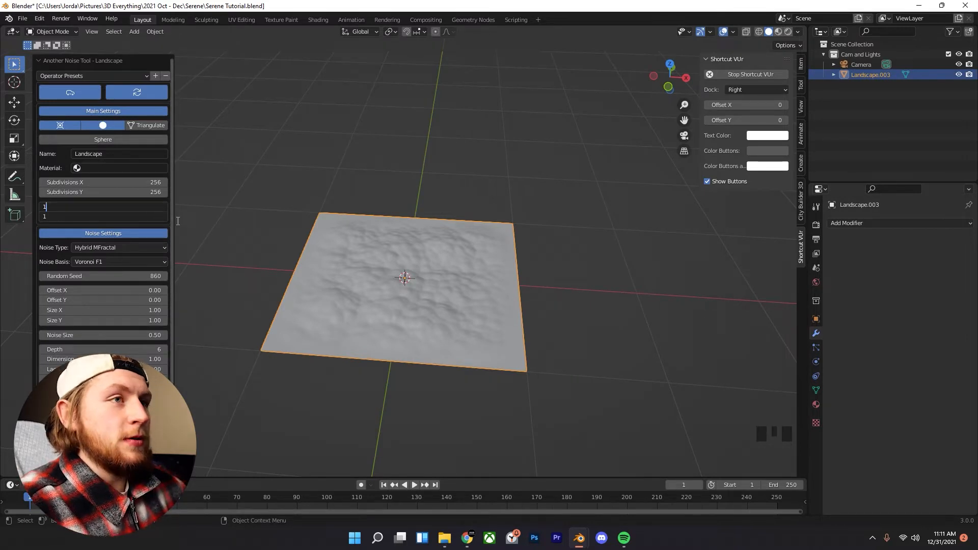
pyautogui.write('0')
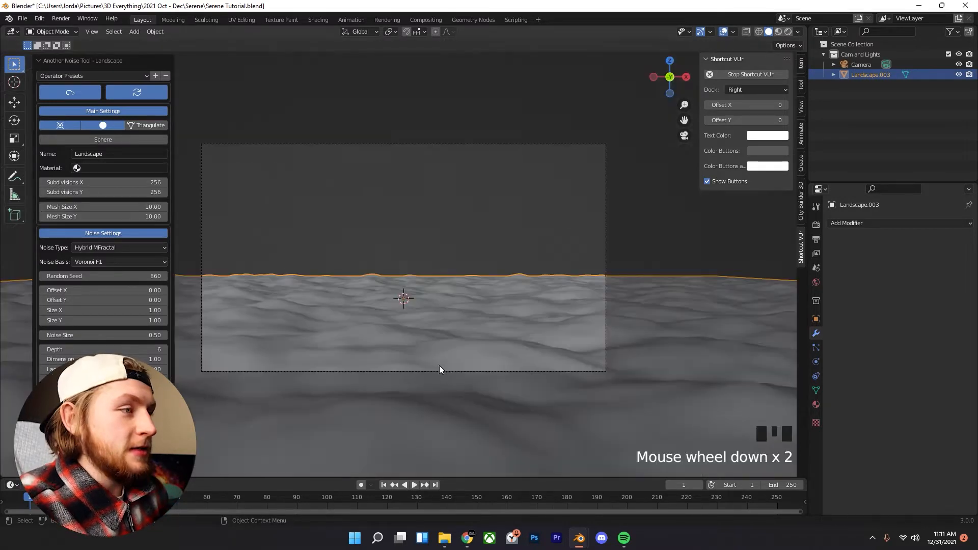
# - In camera view, move the camera back along its local Z axis to a Y location of about -5.25 m
pyautogui.click(446, 374)
pyautogui.press('g')
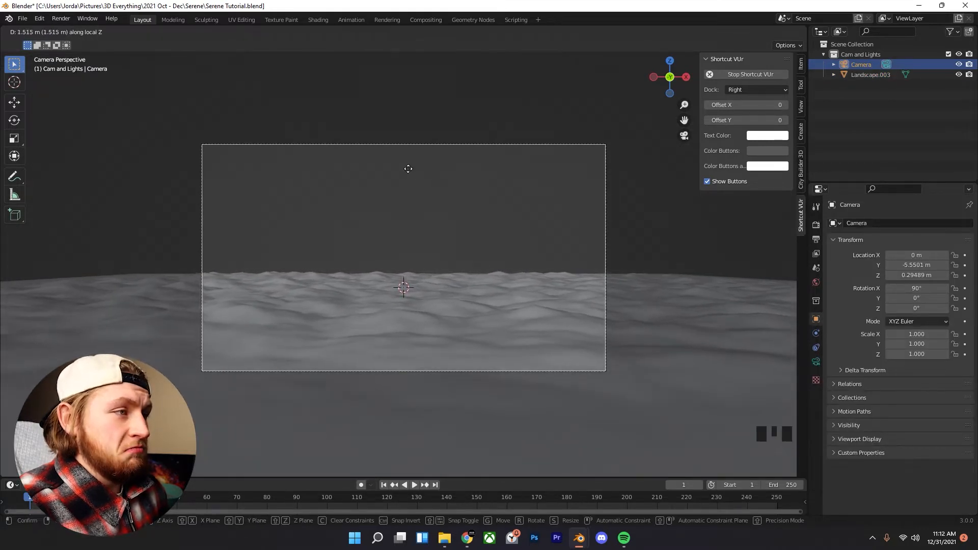
pyautogui.click(430, 150)
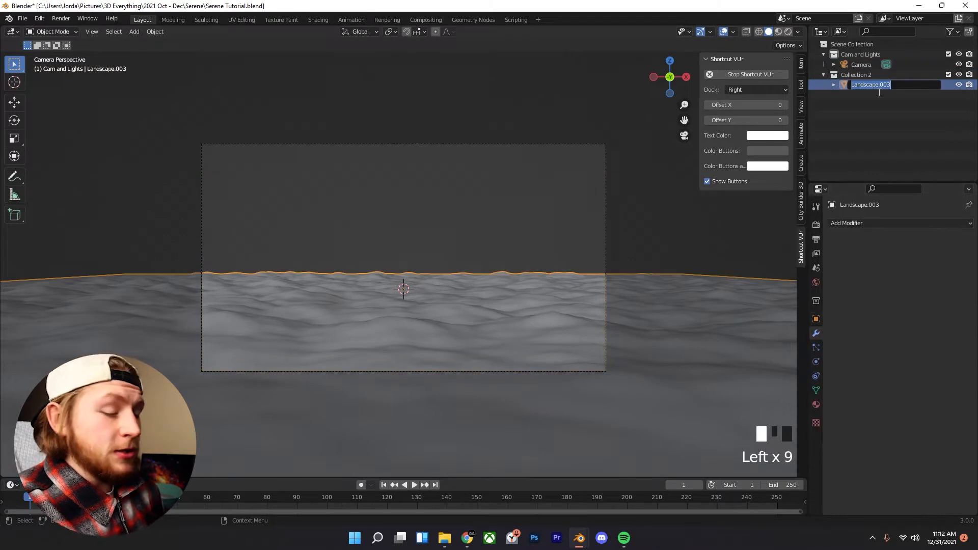
# - Rename the landscape object in Collection 2 as Water and collapse that collection
pyautogui.doubleClick(873, 85)
pyautogui.write('Water')
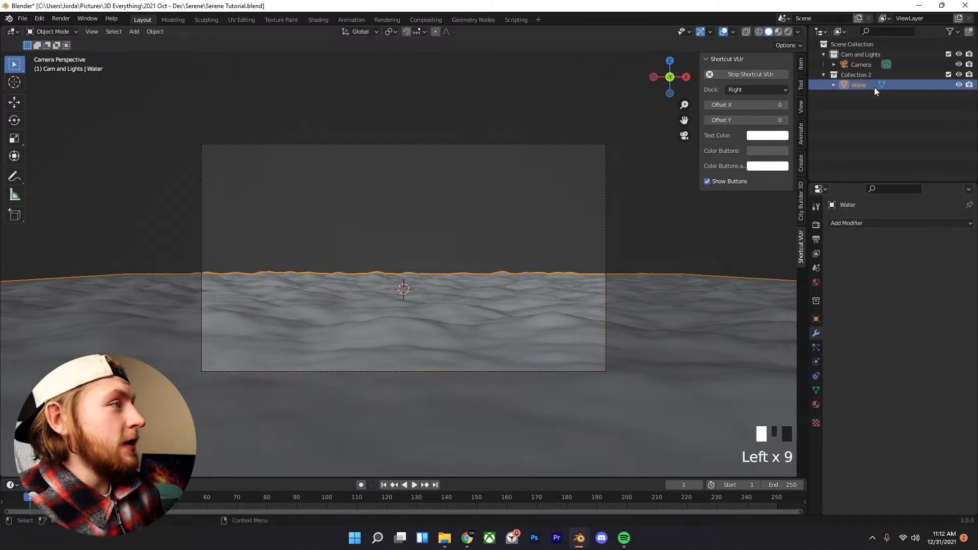
pyautogui.click(874, 87)
pyautogui.click(859, 75)
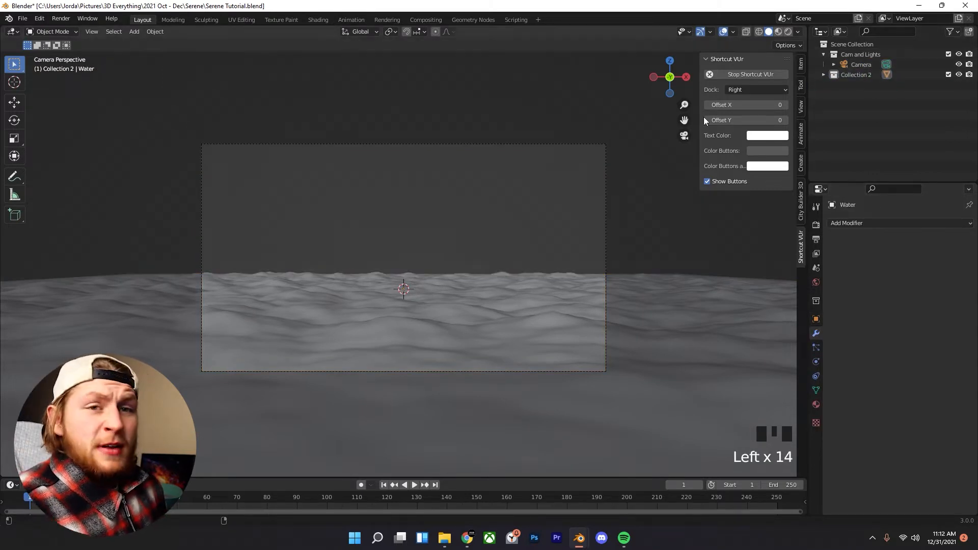
# - Select the water mesh and apply Shade Smooth to it
pyautogui.doubleClick(487, 277)
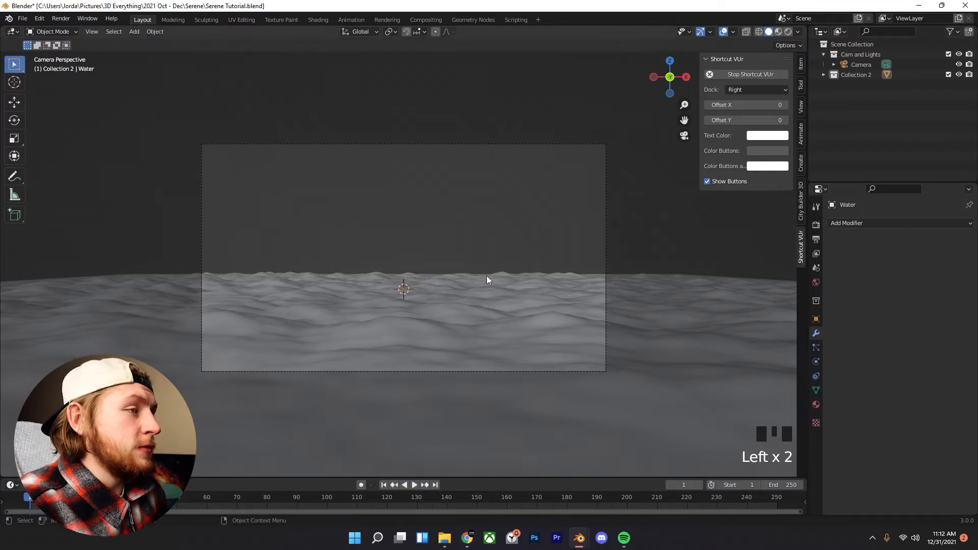
pyautogui.click(488, 305)
pyautogui.rightClick(489, 305)
pyautogui.click(489, 304)
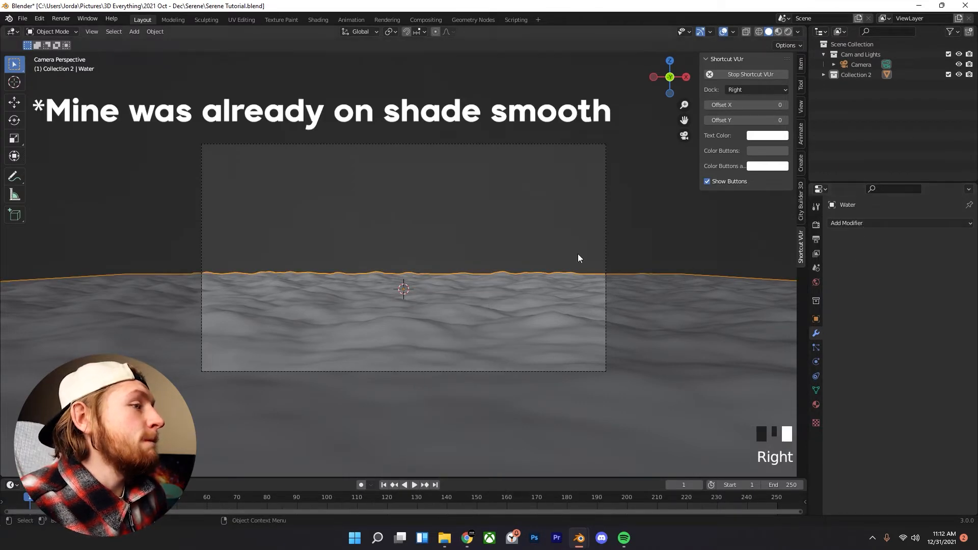
# - Set the scene's output resolution to 1080 px in X and 1350 px in Y
pyautogui.scroll(2, 563, 275)
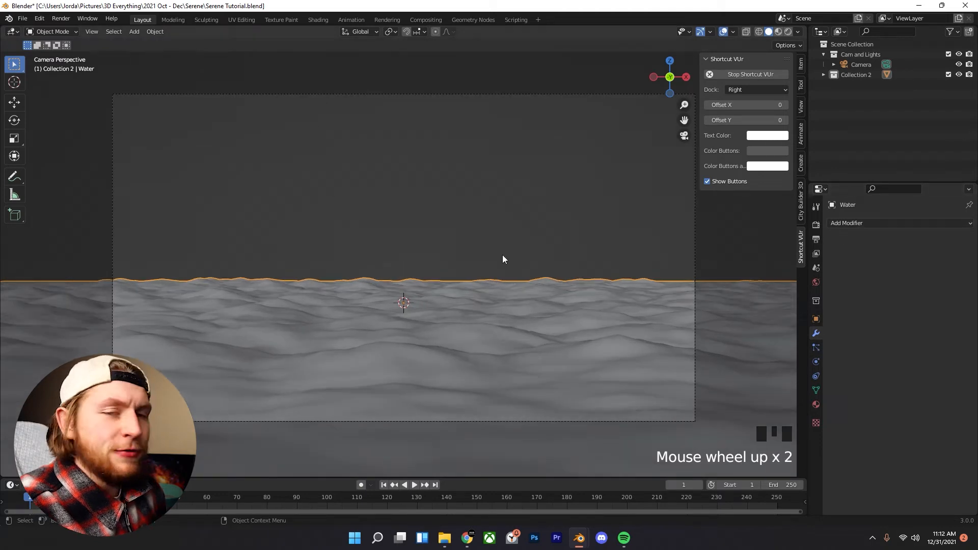
pyautogui.scroll(-1, 845, 228)
pyautogui.click(861, 64)
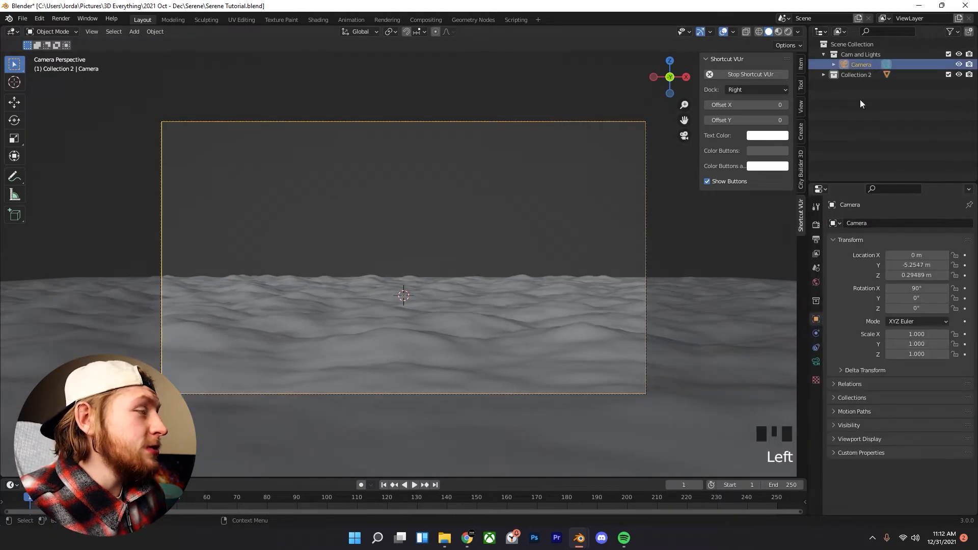
pyautogui.click(816, 361)
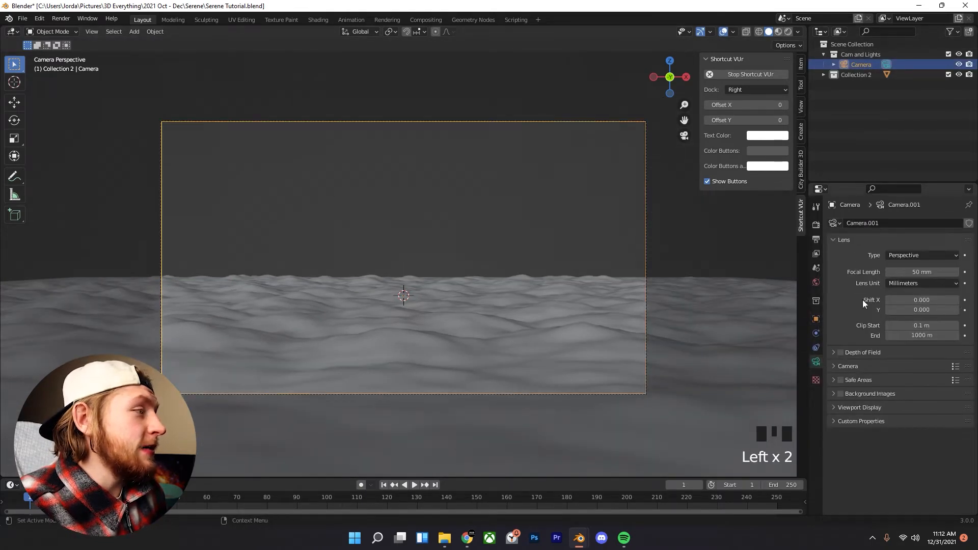
pyautogui.click(816, 239)
pyautogui.click(918, 238)
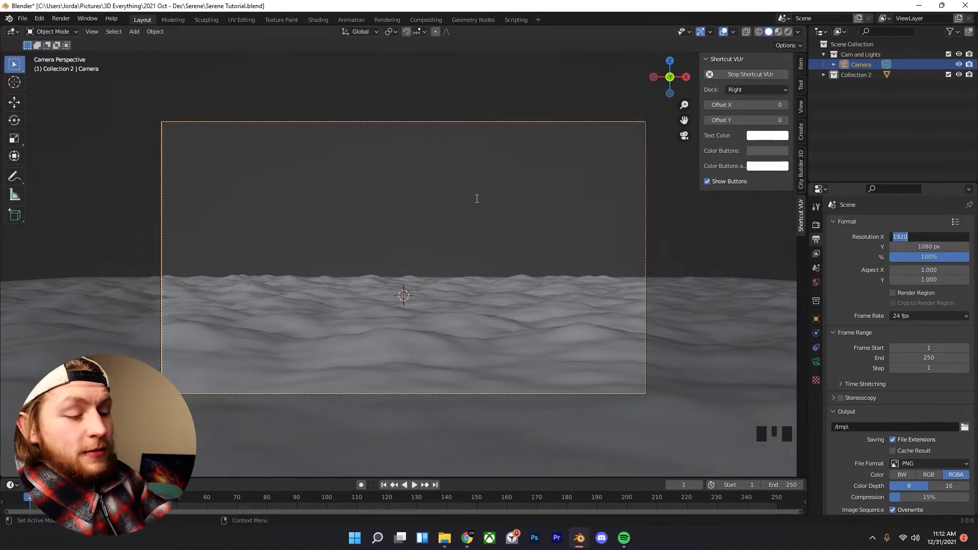
pyautogui.write('1080')
pyautogui.press('Tab')
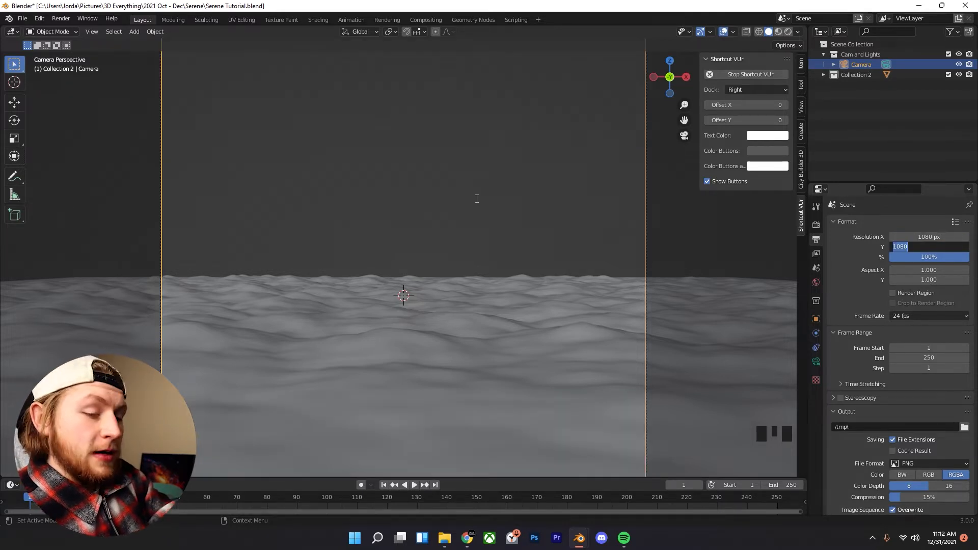
pyautogui.write('1350')
pyautogui.press('Return')
# - Leave the camera view and inspect the water surface and camera from several angles
pyautogui.press('KP_0')
pyautogui.moveTo(556, 242); pyautogui.dragTo(457, 364, button='middle')
pyautogui.scroll(-4, 452, 291)
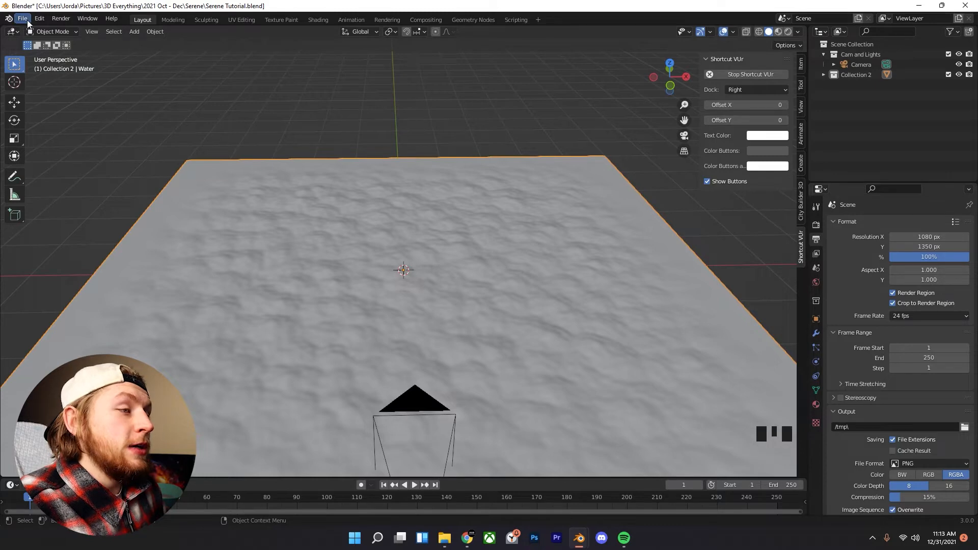
pyautogui.moveTo(464, 540)
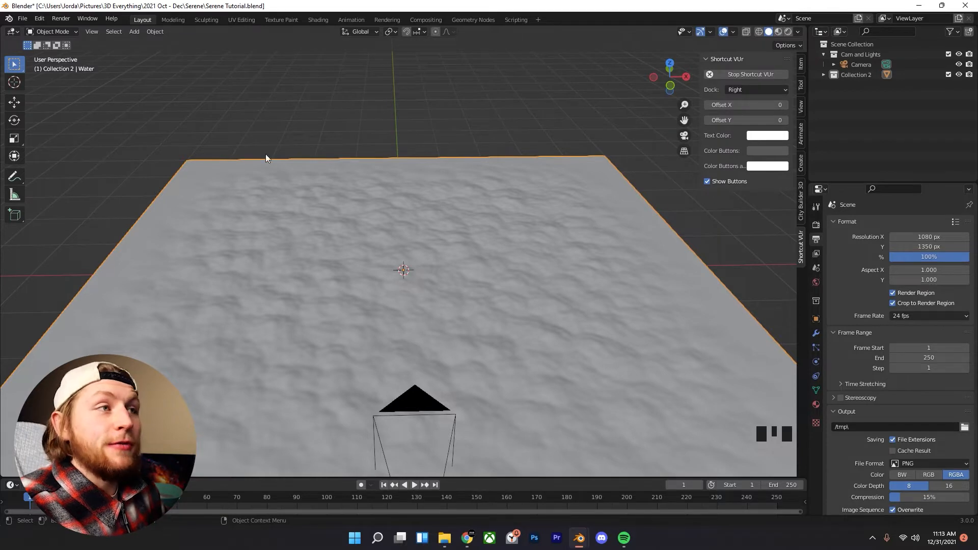
pyautogui.moveTo(252, 130); pyautogui.dragTo(355, 163, button='middle')
pyautogui.scroll(1, 355, 164)
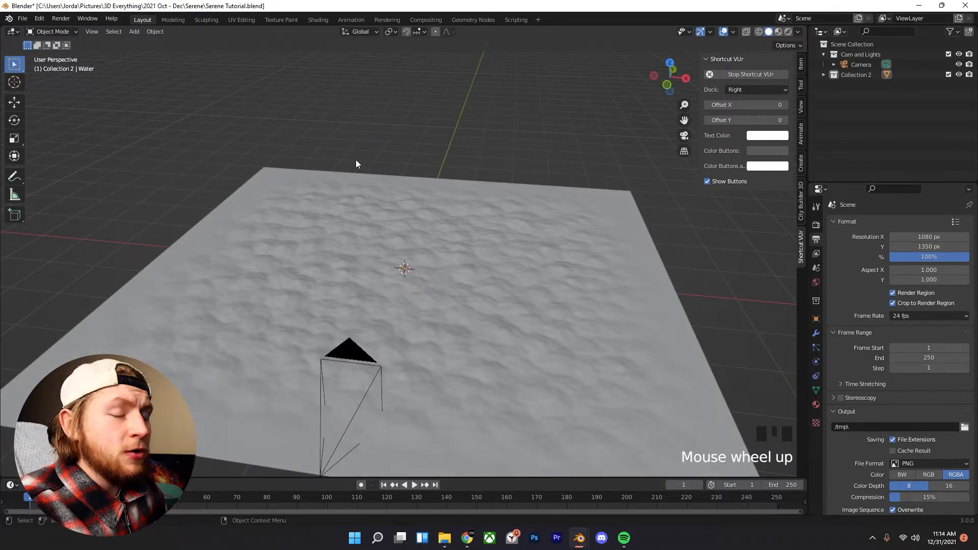
pyautogui.moveTo(388, 240); pyautogui.dragTo(412, 207, button='middle')
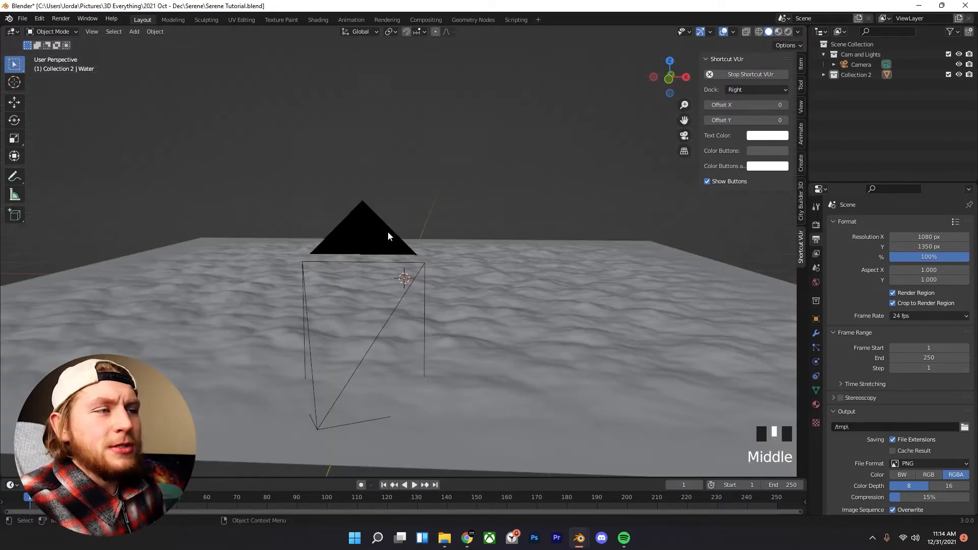
pyautogui.click(431, 182)
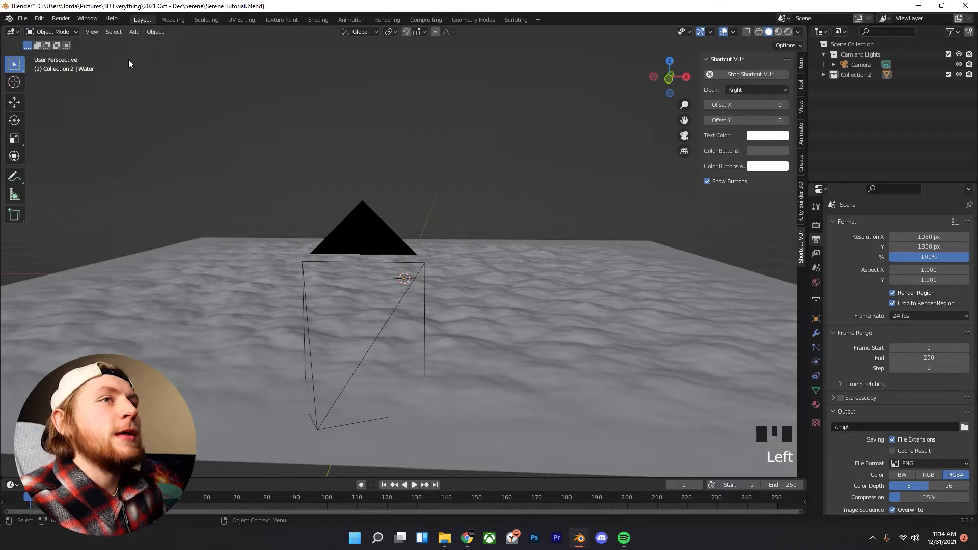
# - Import the Wavefront model Pink_rose_retopo_SF.obj from the pink-rose source folder
pyautogui.click(24, 20)
pyautogui.click(23, 19)
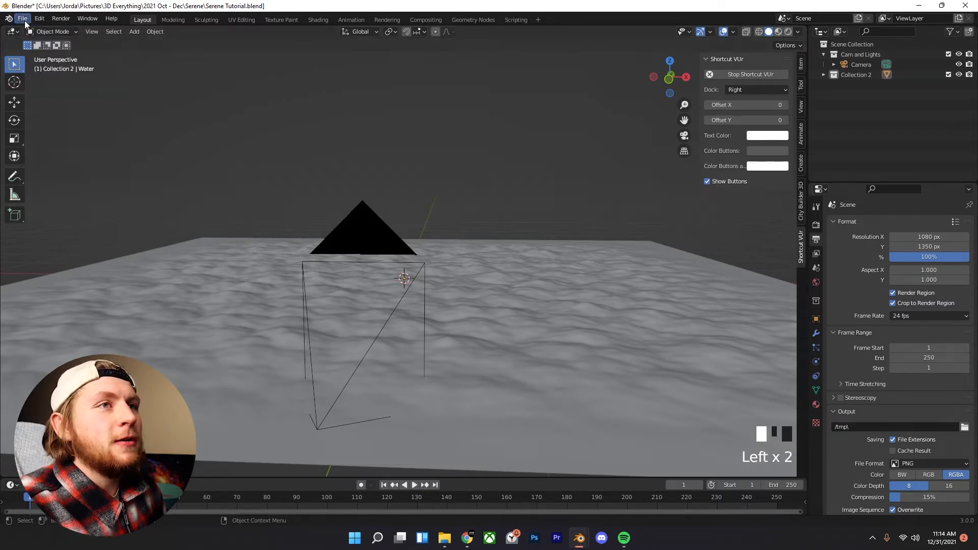
pyautogui.click(23, 19)
pyautogui.moveTo(58, 155)
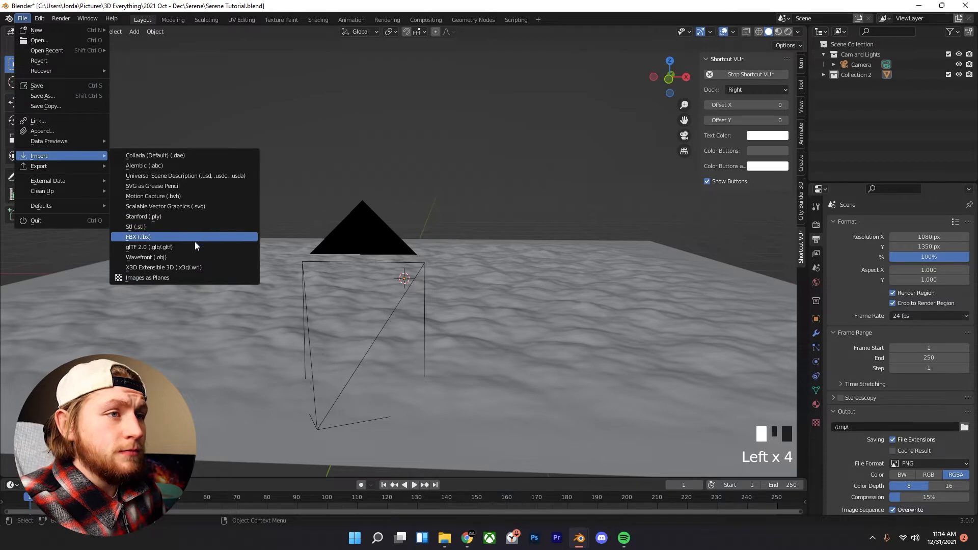
pyautogui.click(187, 257)
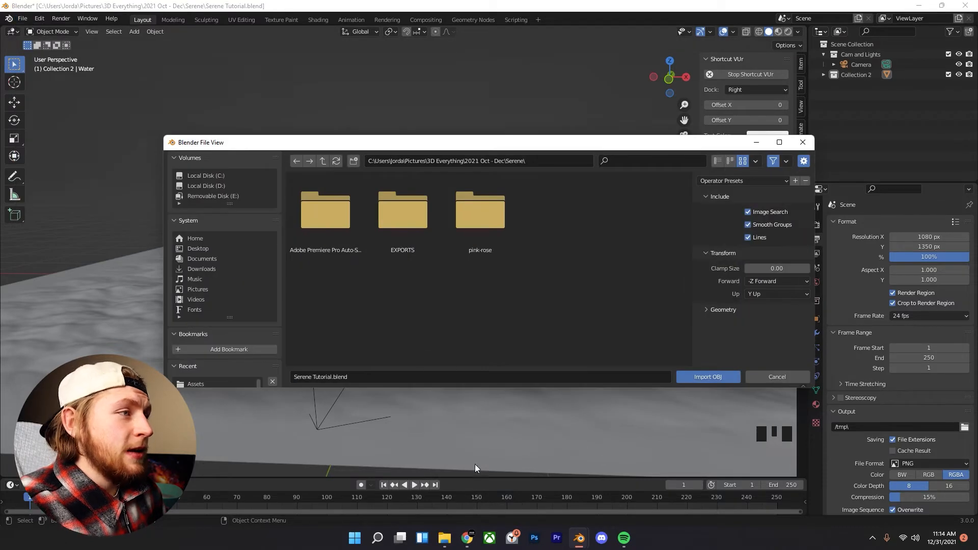
pyautogui.click(487, 234)
pyautogui.doubleClick(478, 235)
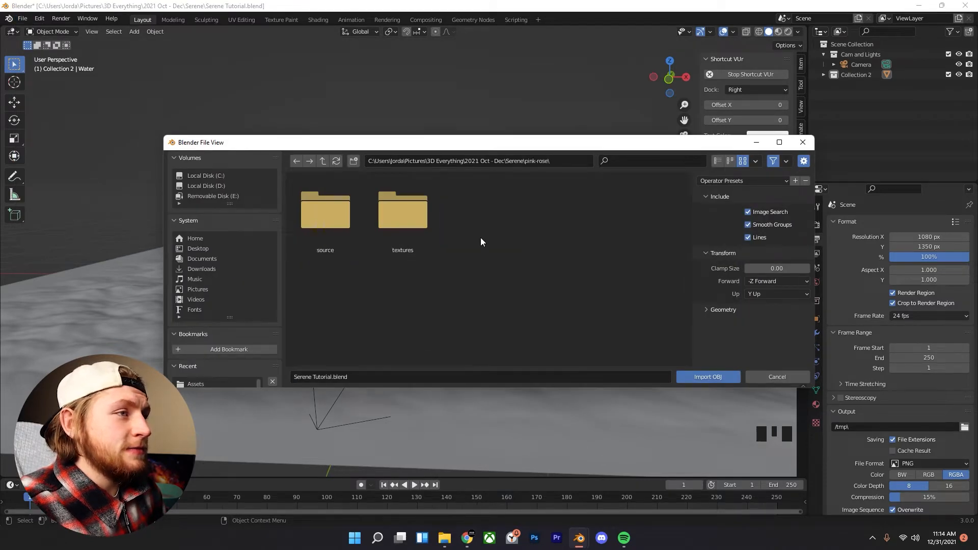
pyautogui.doubleClick(348, 225)
pyautogui.doubleClick(347, 225)
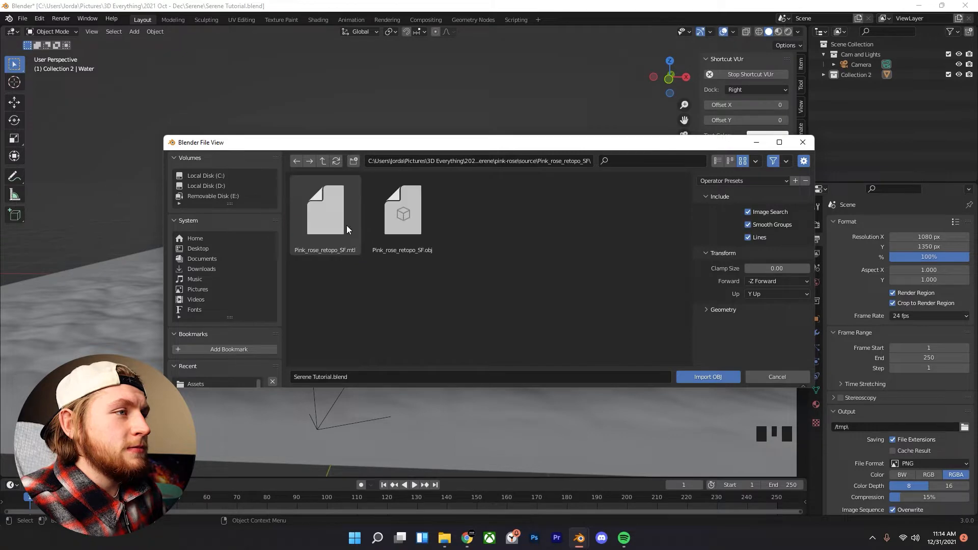
pyautogui.click(413, 238)
pyautogui.click(686, 377)
# - Switch the viewport shading to Material Preview to show the imported rose's textures
pyautogui.scroll(-1, 685, 377)
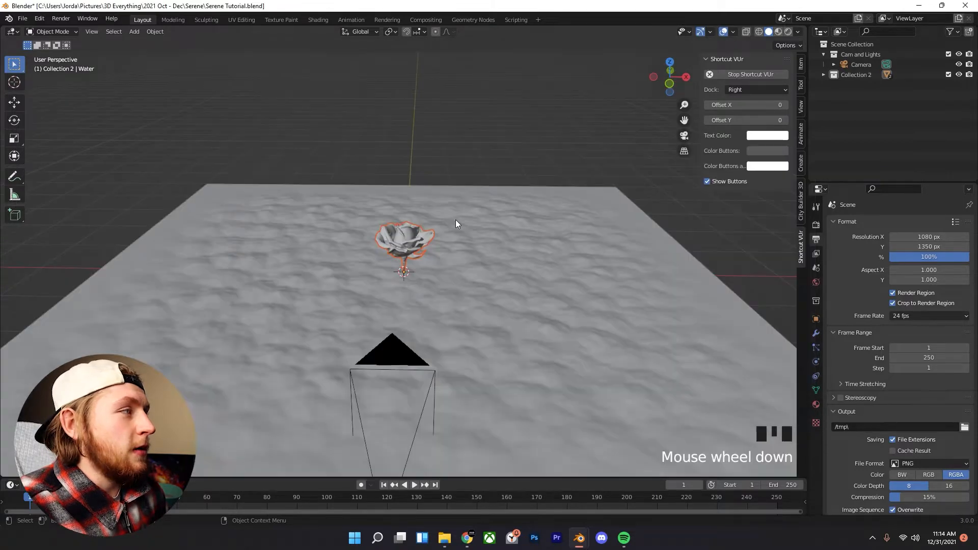
pyautogui.click(789, 31)
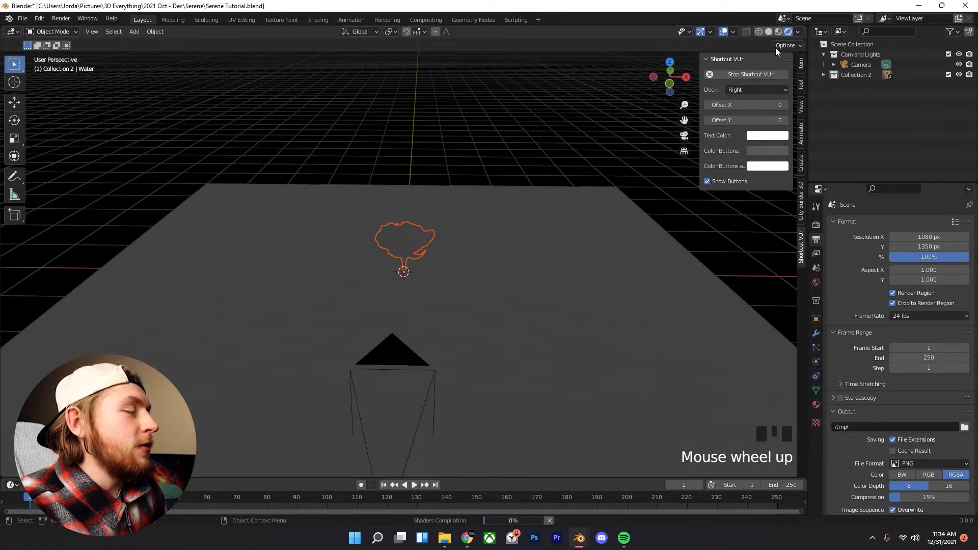
pyautogui.click(778, 32)
pyautogui.scroll(2, 582, 201)
pyautogui.scroll(-1, 512, 252)
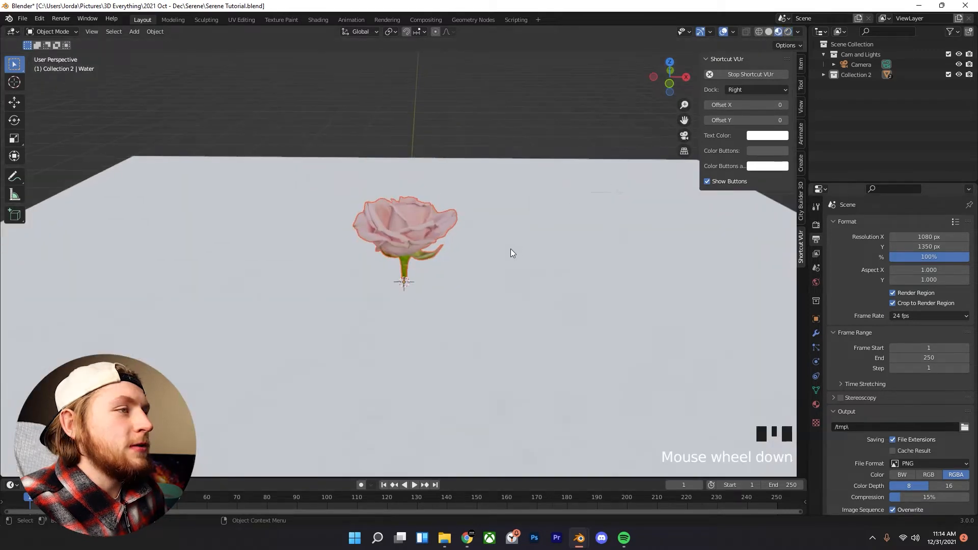
# - In camera view, move the camera closer to the rose along its local Z axis
pyautogui.press('KP_0')
pyautogui.press('KP_7')
pyautogui.scroll(5, 509, 292)
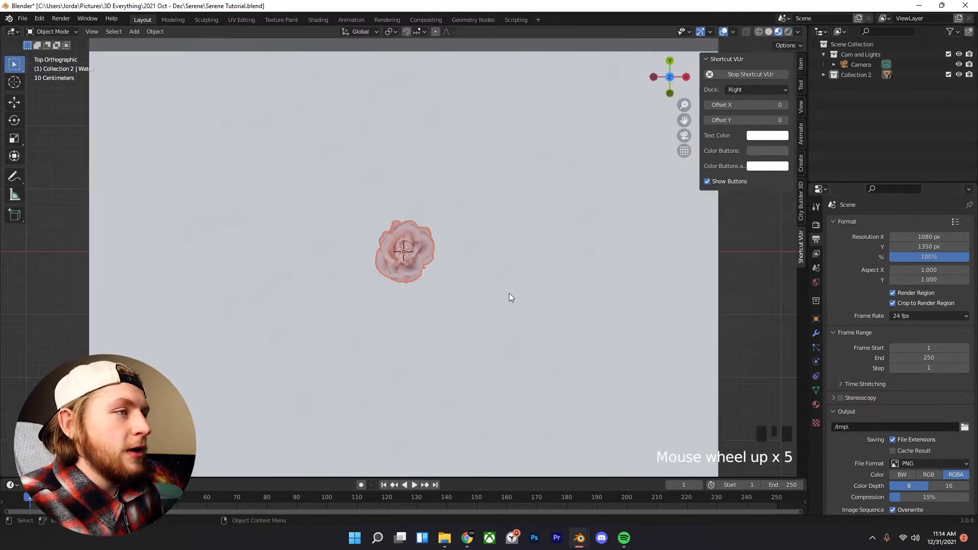
pyautogui.press('KP_0')
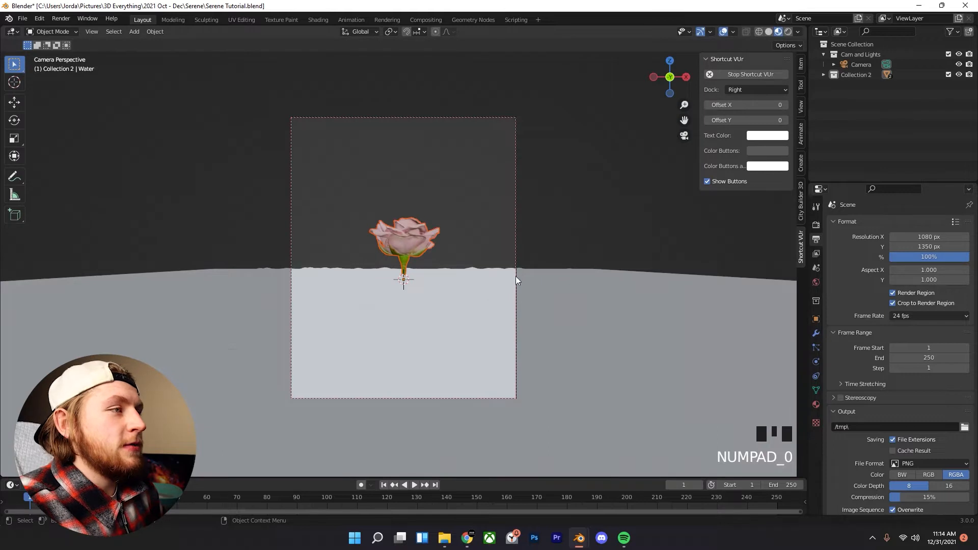
pyautogui.click(516, 261)
pyautogui.click(510, 239)
pyautogui.press('g')
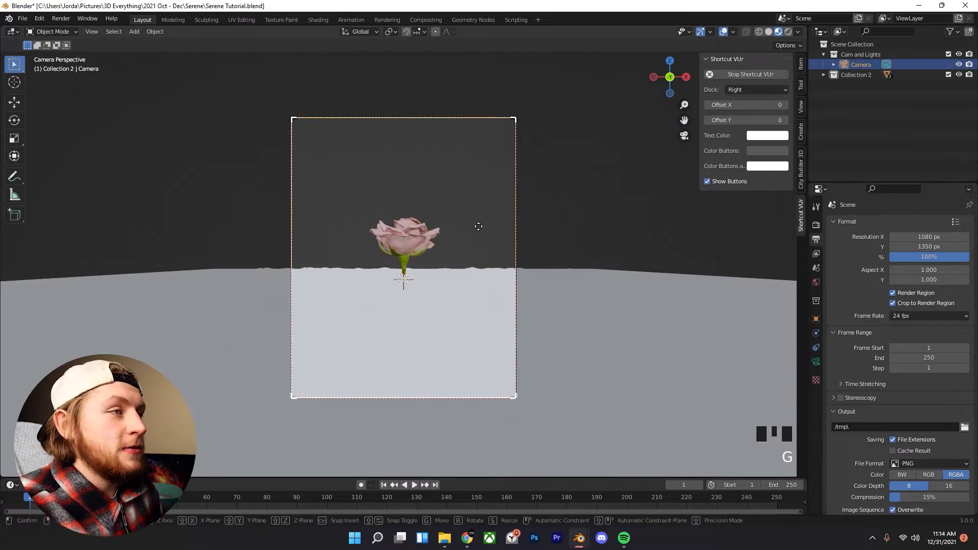
pyautogui.press('z')
pyautogui.press('z')
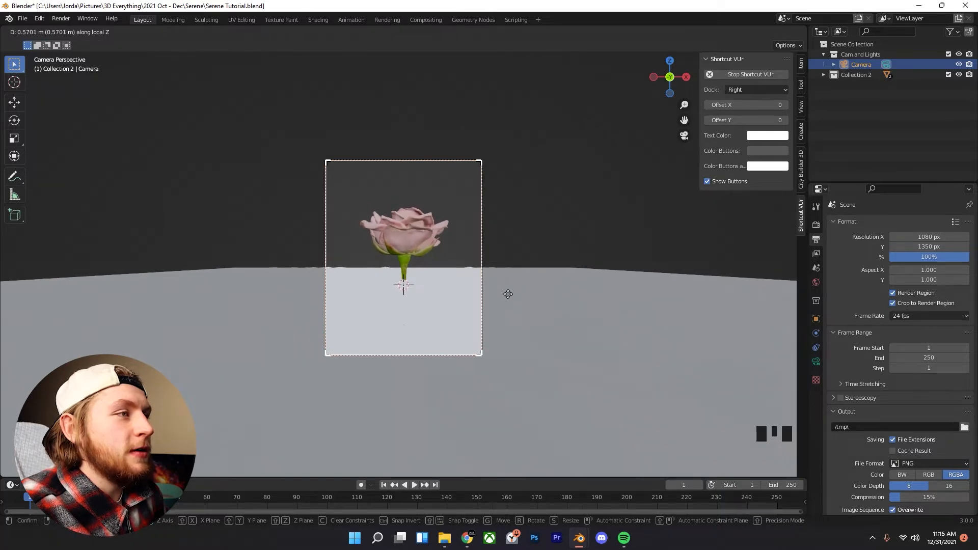
pyautogui.click(510, 273)
# - Enable the Thirds composition guide in the camera's viewport display settings
pyautogui.click(816, 362)
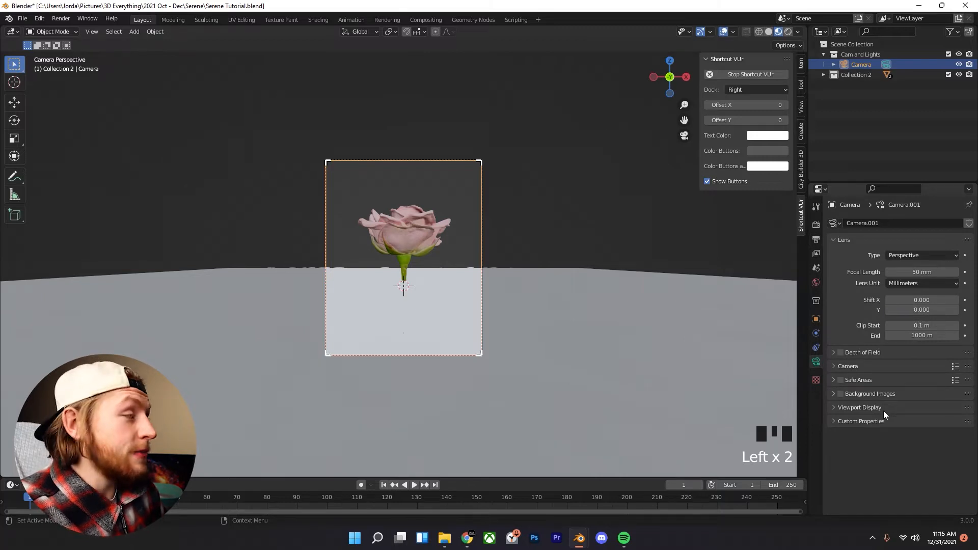
pyautogui.click(837, 367)
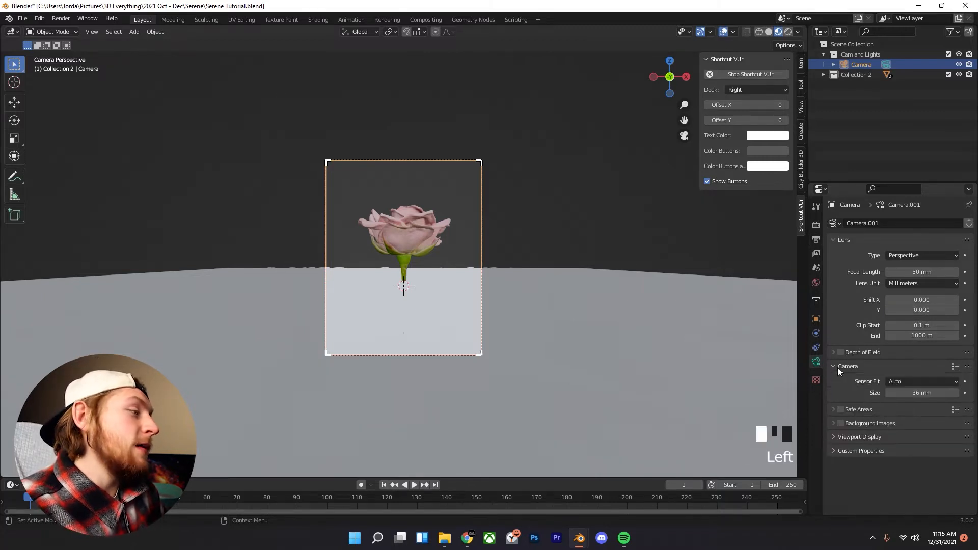
pyautogui.click(836, 363)
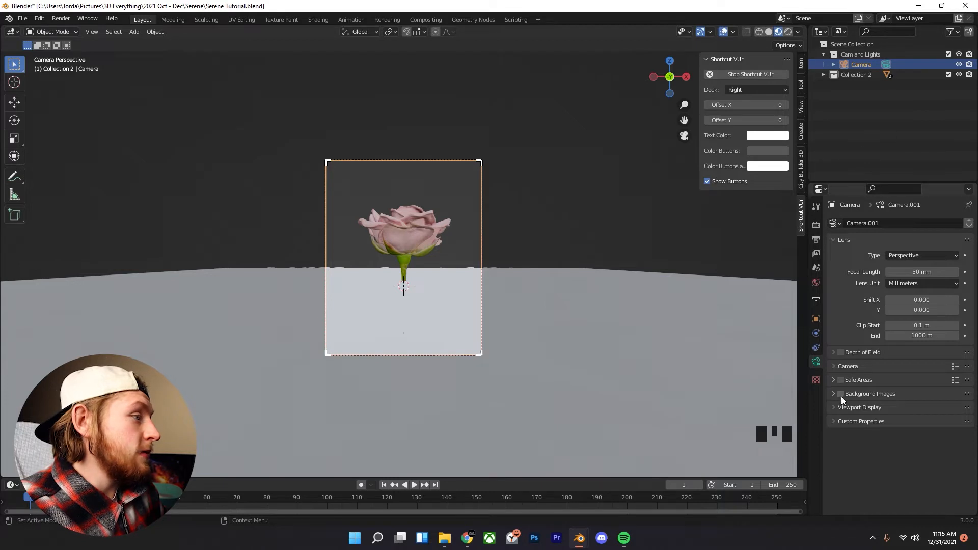
pyautogui.click(831, 408)
pyautogui.scroll(-5, 851, 455)
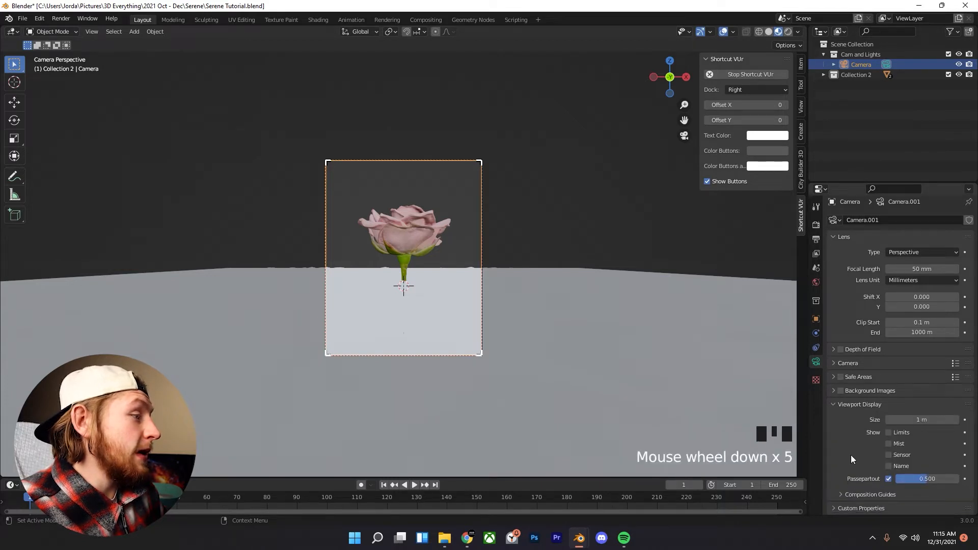
pyautogui.click(849, 493)
pyautogui.scroll(-5, 848, 459)
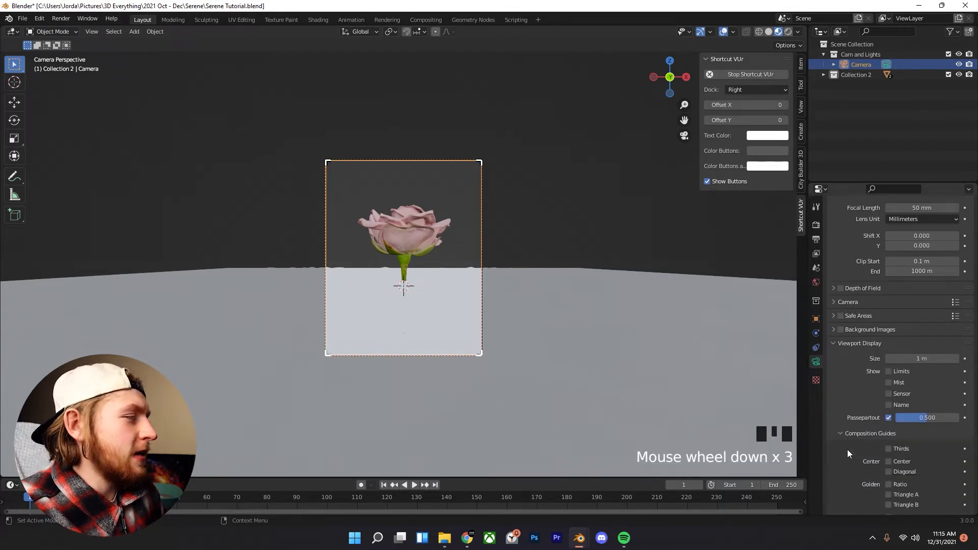
pyautogui.click(891, 415)
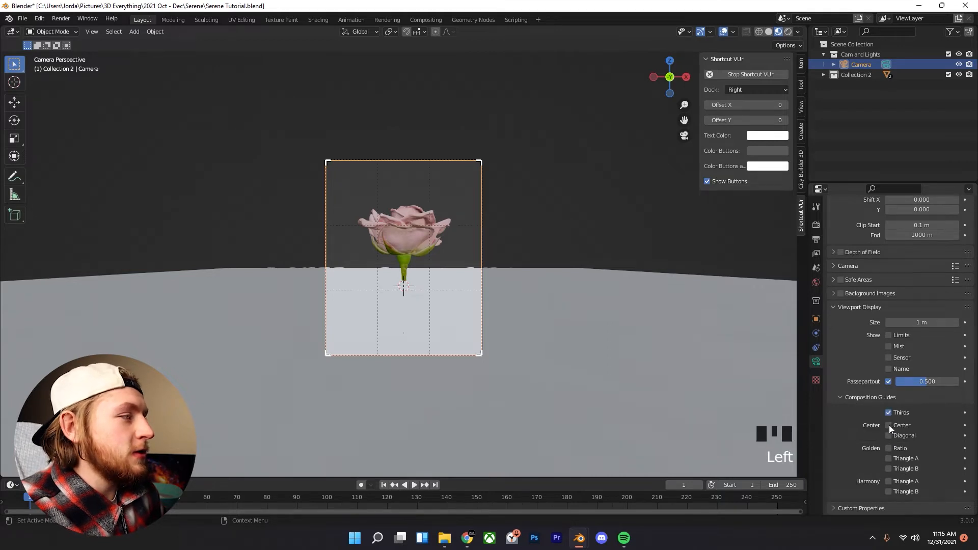
# - Try the Center, Golden Ratio and Golden Triangle A composition guides in turn, ending with only Thirds enabled
pyautogui.click(893, 411)
pyautogui.click(893, 411)
pyautogui.click(893, 412)
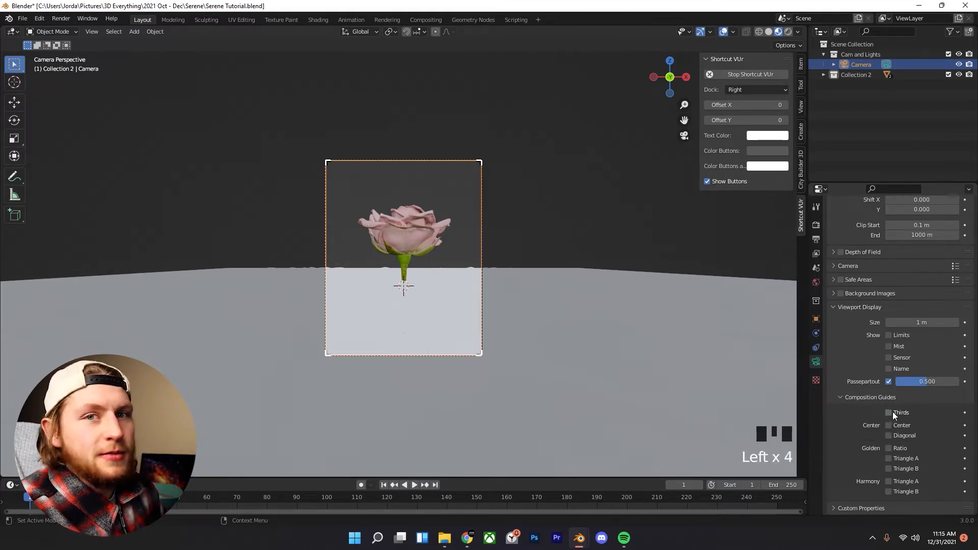
pyautogui.click(893, 412)
pyautogui.click(893, 412)
pyautogui.click(900, 427)
pyautogui.scroll(3, 419, 323)
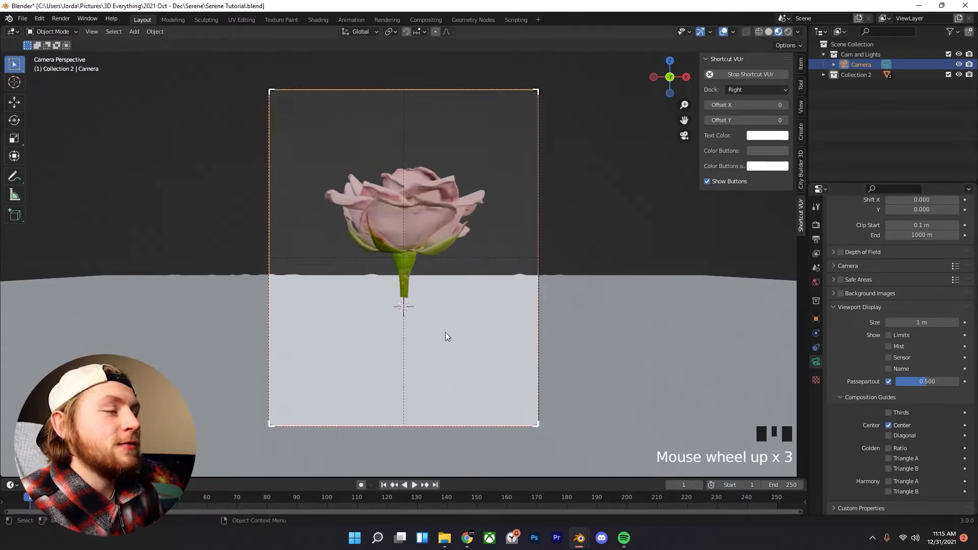
pyautogui.click(891, 426)
pyautogui.click(892, 448)
pyautogui.click(891, 448)
pyautogui.click(891, 458)
pyautogui.click(890, 458)
pyautogui.click(889, 457)
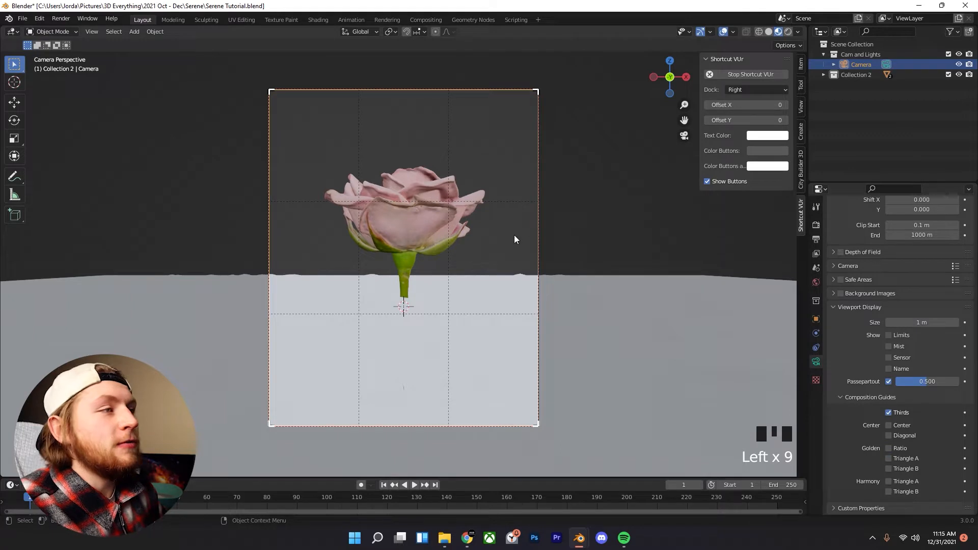
# - Adjust the camera's location to about -2.69 m in Y and 0.415 m in Z to frame the rose
pyautogui.moveTo(529, 224); pyautogui.dragTo(567, 236)
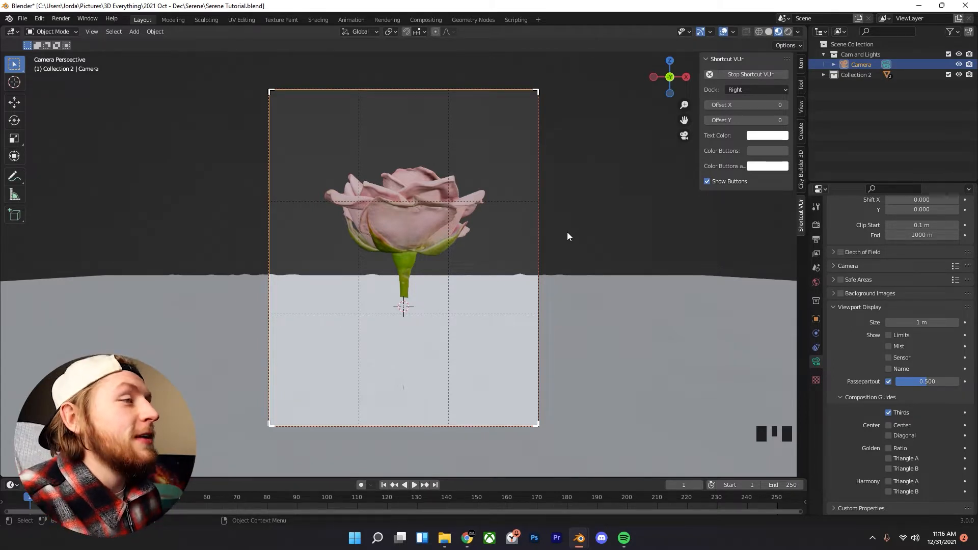
pyautogui.scroll(-1, 753, 329)
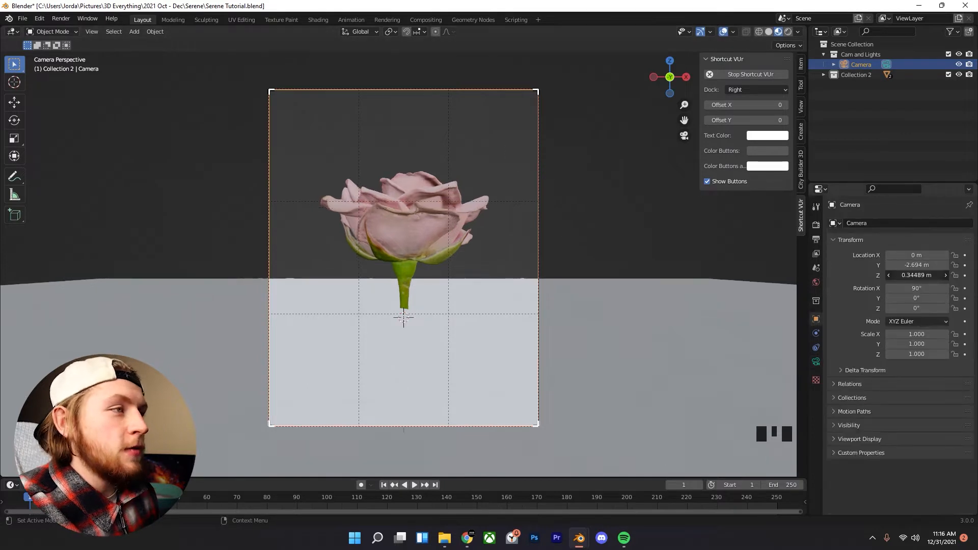
pyautogui.moveTo(917, 276); pyautogui.dragTo(931, 275)
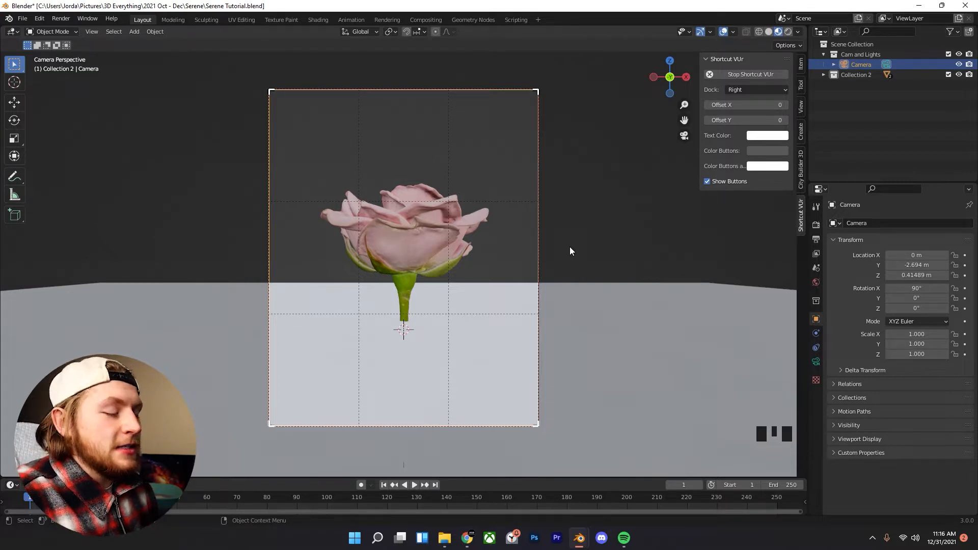
pyautogui.press('KP_0')
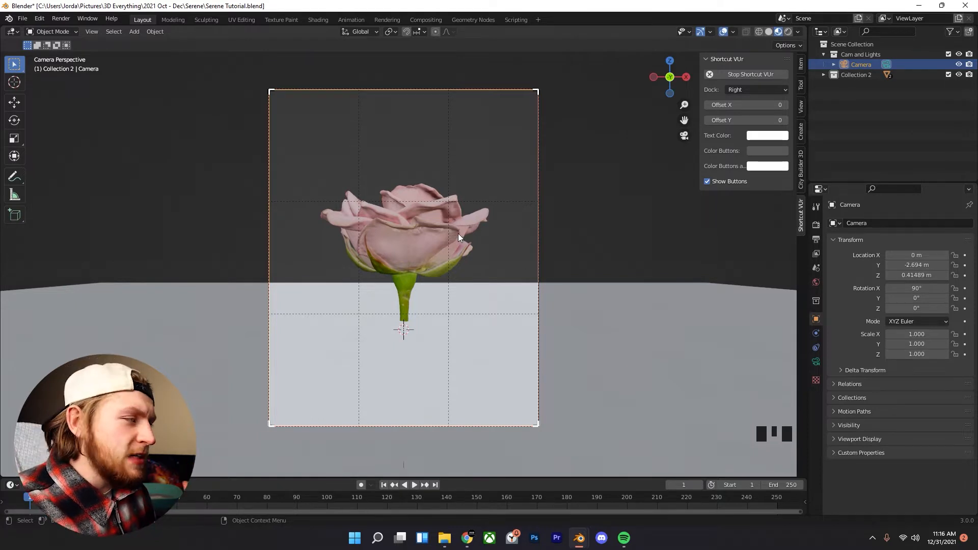
# - Select the pink rose and enlarge the timeline area below the viewport
pyautogui.scroll(1, 439, 240)
pyautogui.click(438, 235)
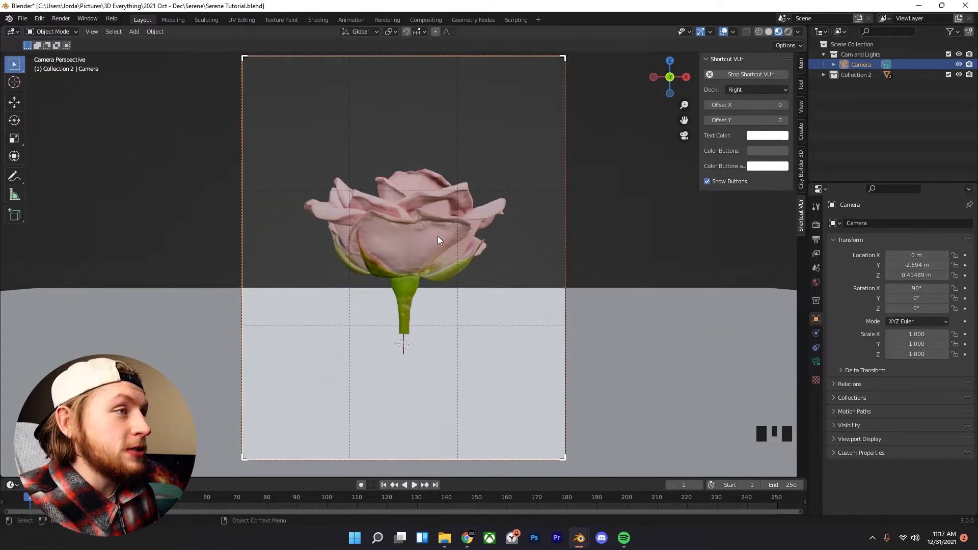
pyautogui.click(461, 320)
pyautogui.click(442, 234)
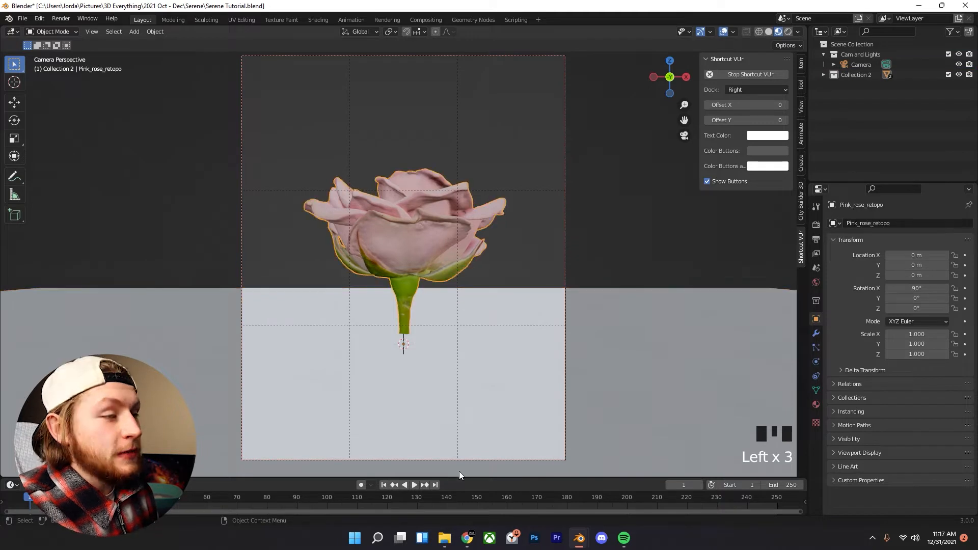
pyautogui.moveTo(473, 481); pyautogui.dragTo(474, 374)
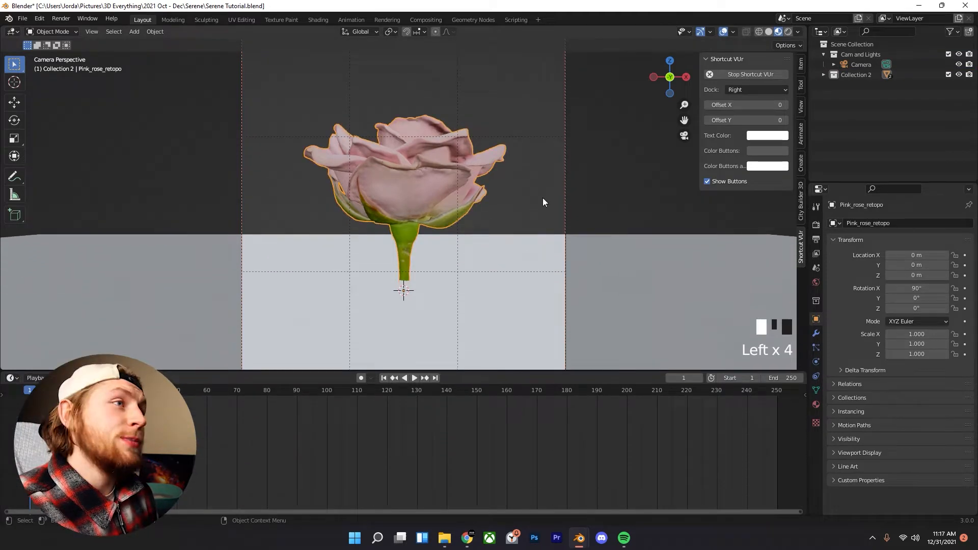
pyautogui.scroll(-1, 542, 202)
# - Switch to File Explorer and view the finished rose renders in the Serene project's EXPORTS and LR folders
pyautogui.hotkey('alt', 'Tab')
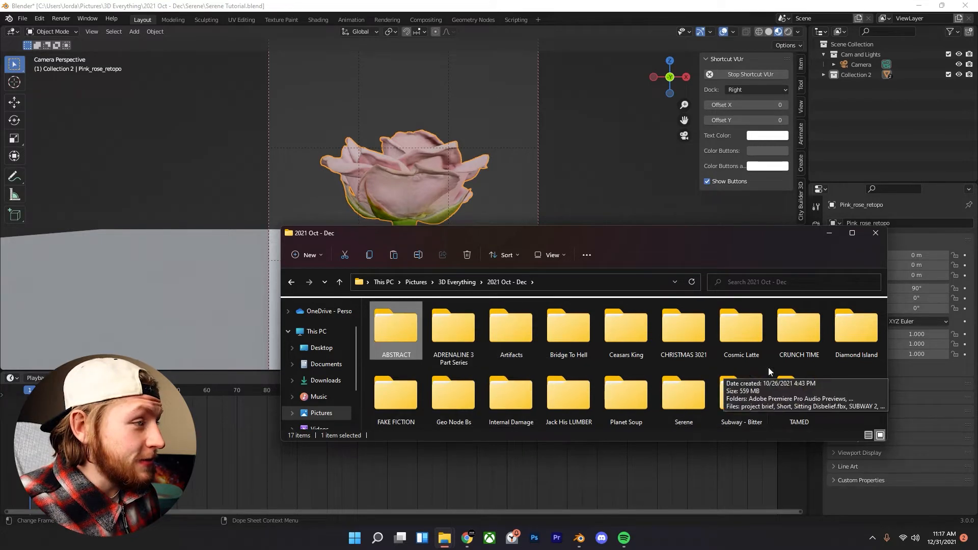
pyautogui.doubleClick(685, 388)
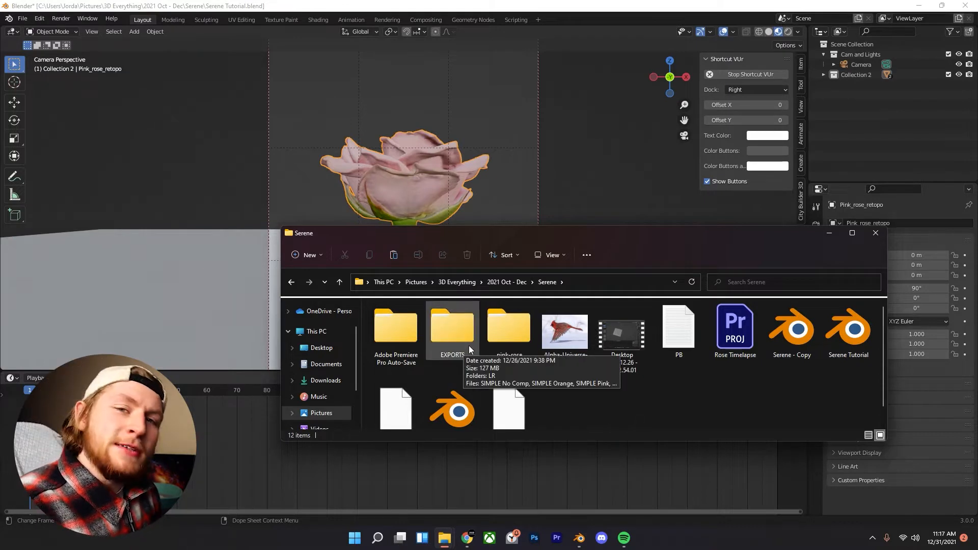
pyautogui.doubleClick(456, 341)
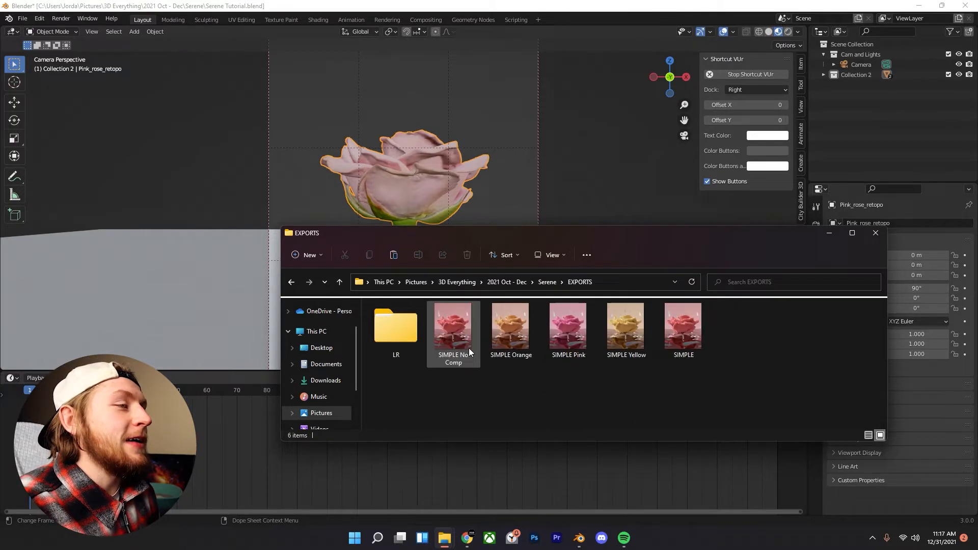
pyautogui.doubleClick(416, 333)
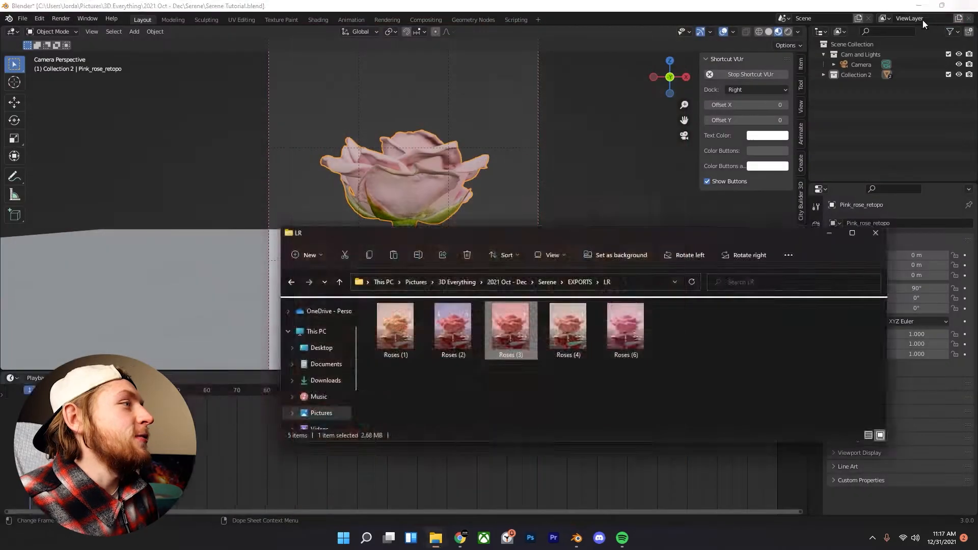
# - Turn the lower area into a Geometry Node Editor and create a node tree named Rose for the rose object
pyautogui.click(11, 378)
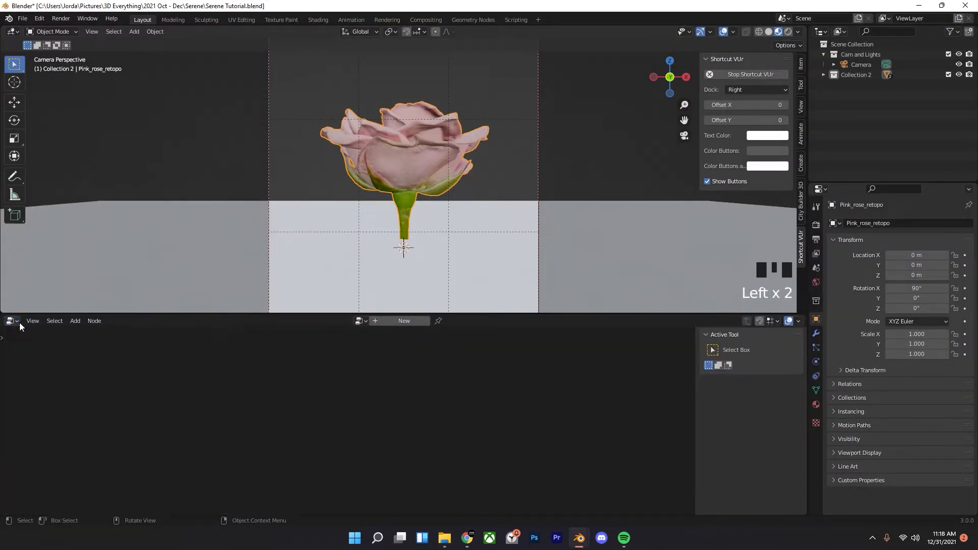
pyautogui.click(14, 321)
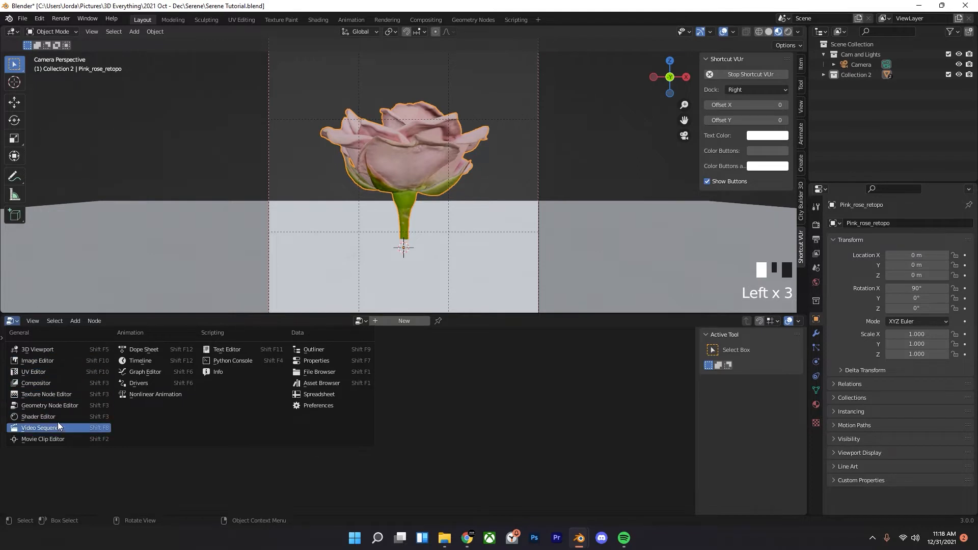
pyautogui.click(50, 406)
pyautogui.click(392, 319)
pyautogui.click(393, 323)
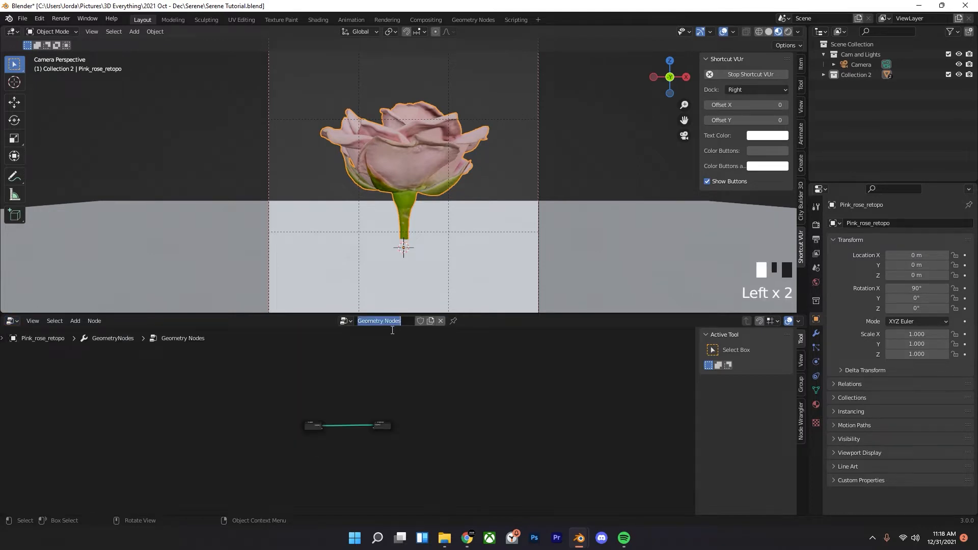
pyautogui.write('Rose')
pyautogui.press('Return')
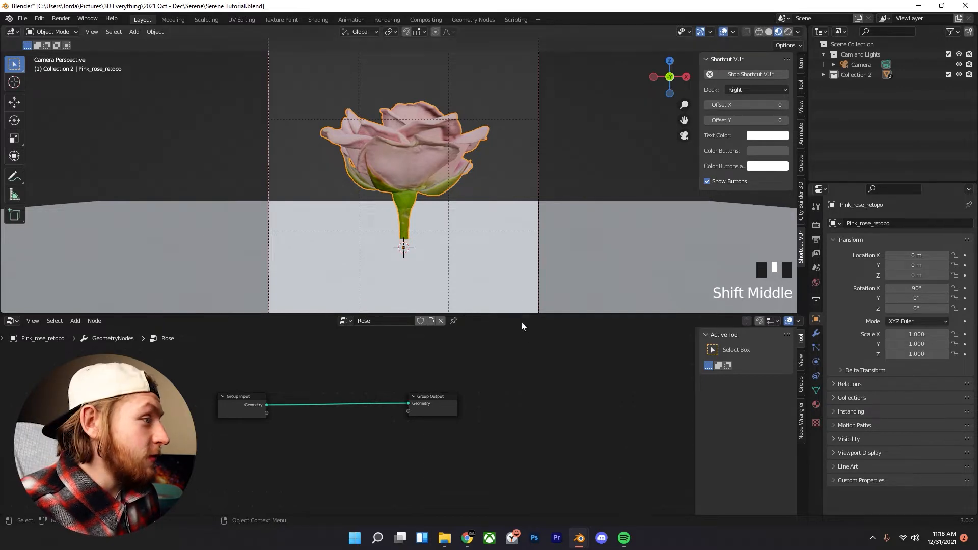
# - Spread the Group Input and Group Output nodes apart and insert an Instance on Points node between them
pyautogui.moveTo(449, 397); pyautogui.dragTo(485, 402)
pyautogui.click(249, 402)
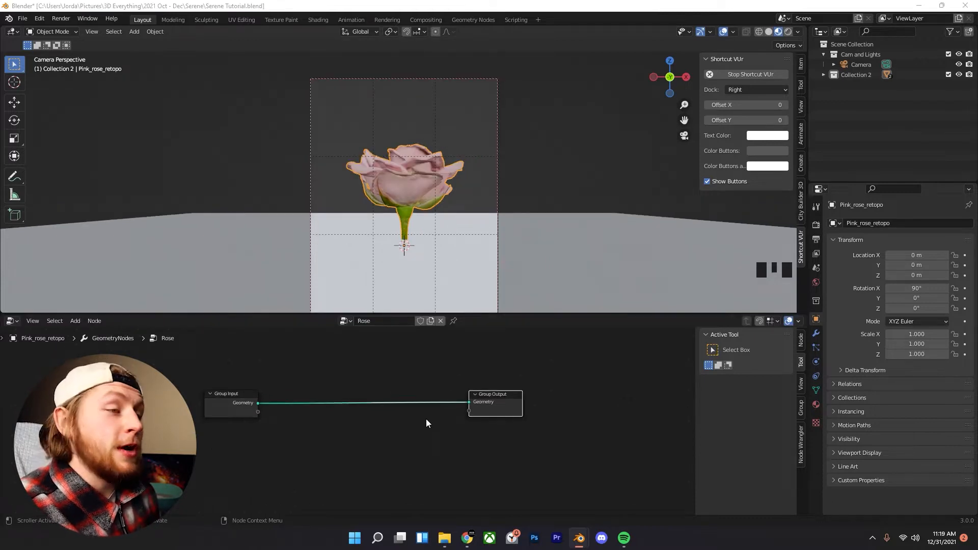
pyautogui.hotkey('shift', 'a')
pyautogui.moveTo(399, 358)
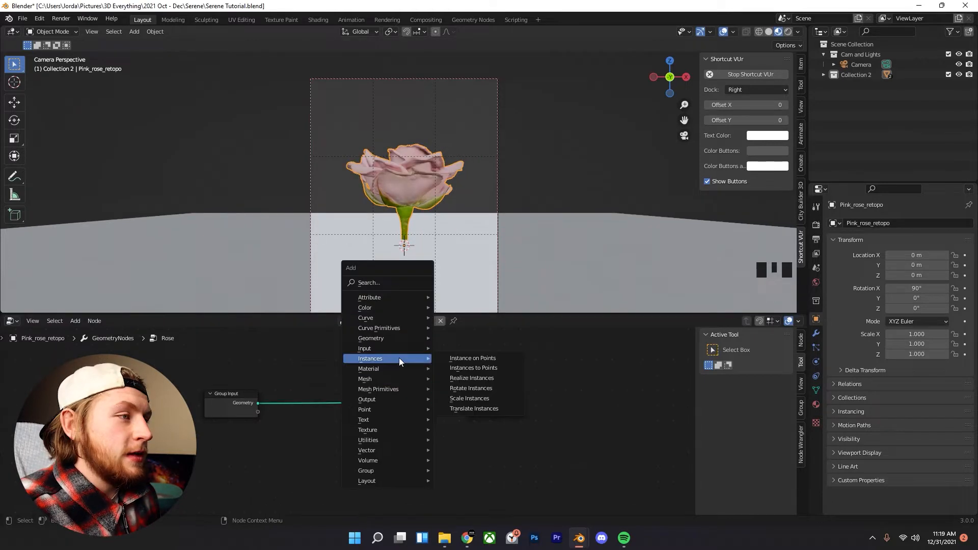
pyautogui.click(487, 360)
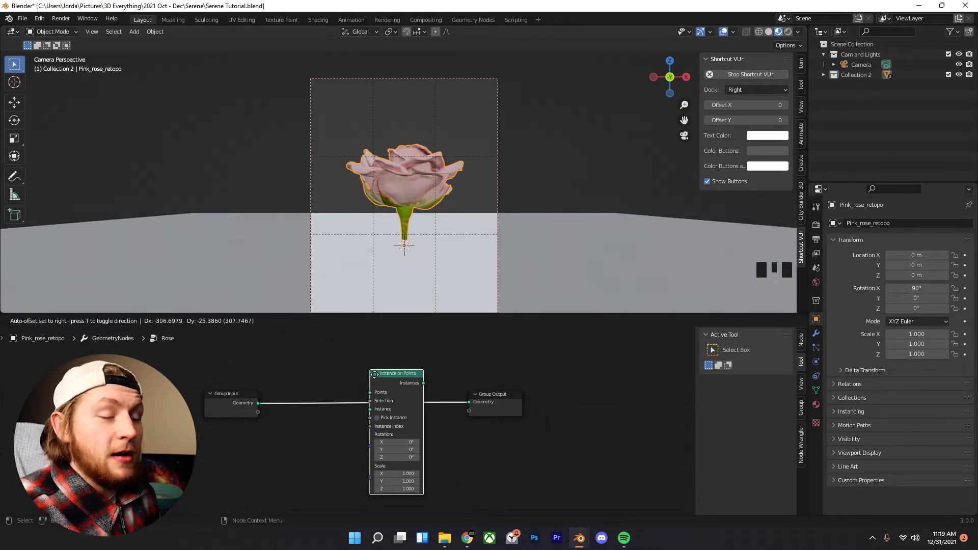
pyautogui.click(376, 374)
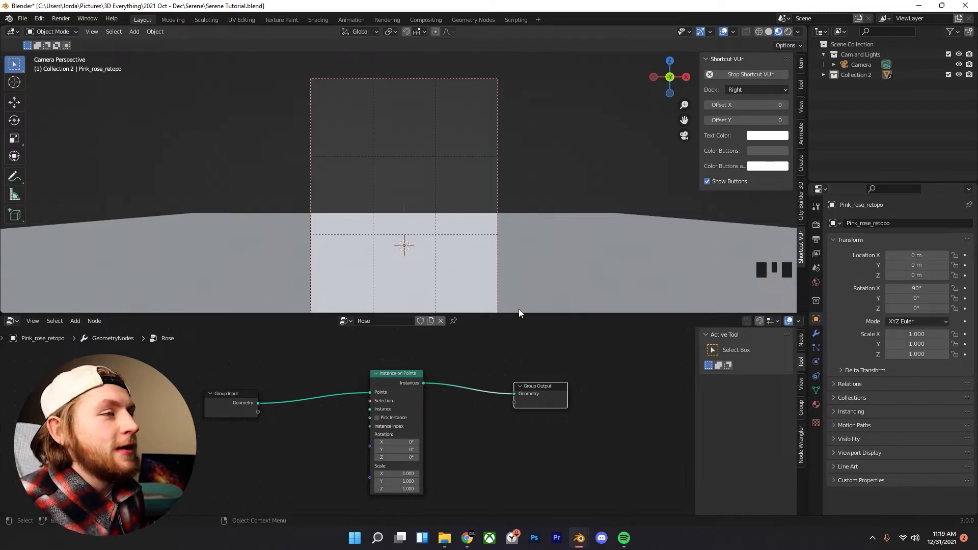
# - Insert a Join Geometry node on the link between Instance on Points and Group Output
pyautogui.click(224, 408)
pyautogui.moveTo(223, 407); pyautogui.dragTo(201, 404)
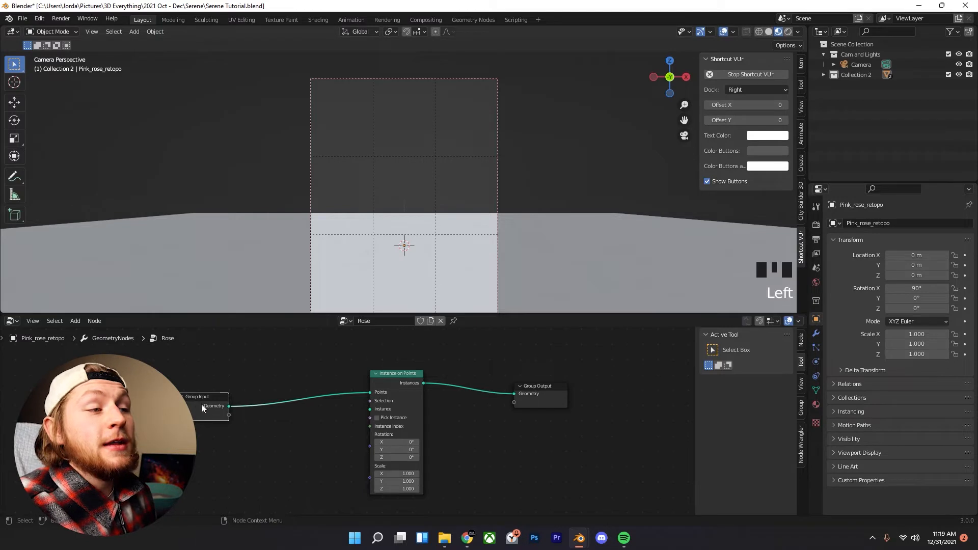
pyautogui.hotkey('shift', 'a')
pyautogui.moveTo(315, 361)
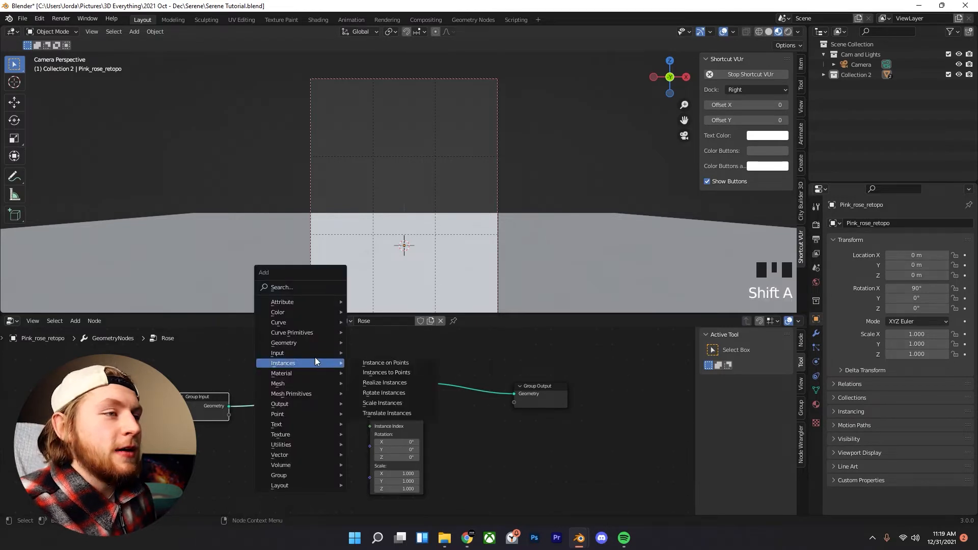
pyautogui.click(306, 285)
pyautogui.hotkey('shift', 'a')
pyautogui.click(247, 322)
pyautogui.write('join')
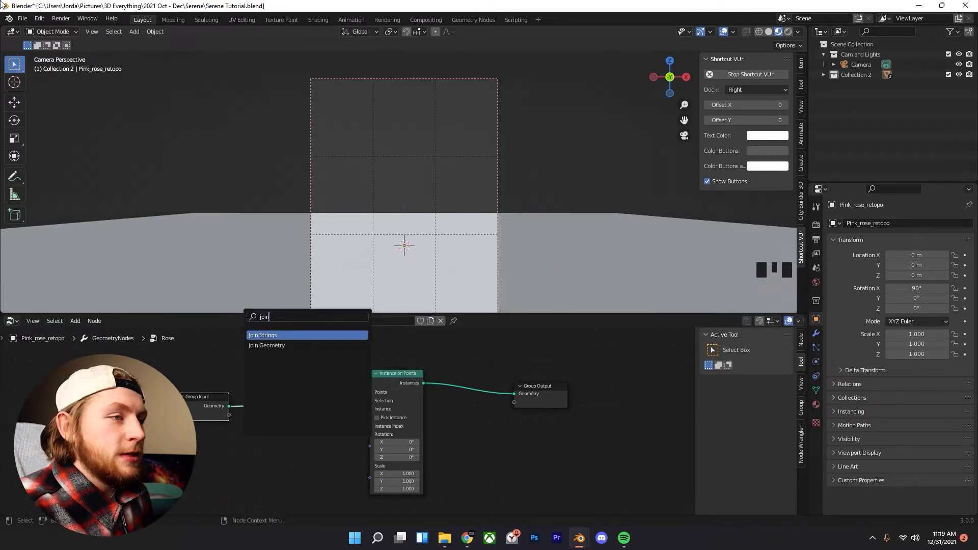
pyautogui.click(267, 346)
pyautogui.click(452, 400)
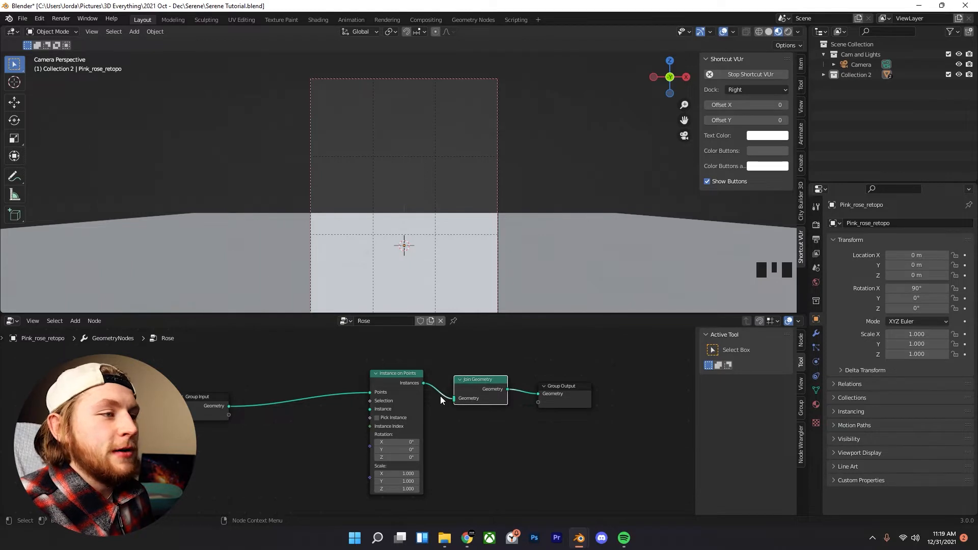
# - Move the Join Geometry and Group Output nodes away from Instance on Points and link Group Input's geometry into Join Geometry
pyautogui.moveTo(480, 367); pyautogui.dragTo(568, 409)
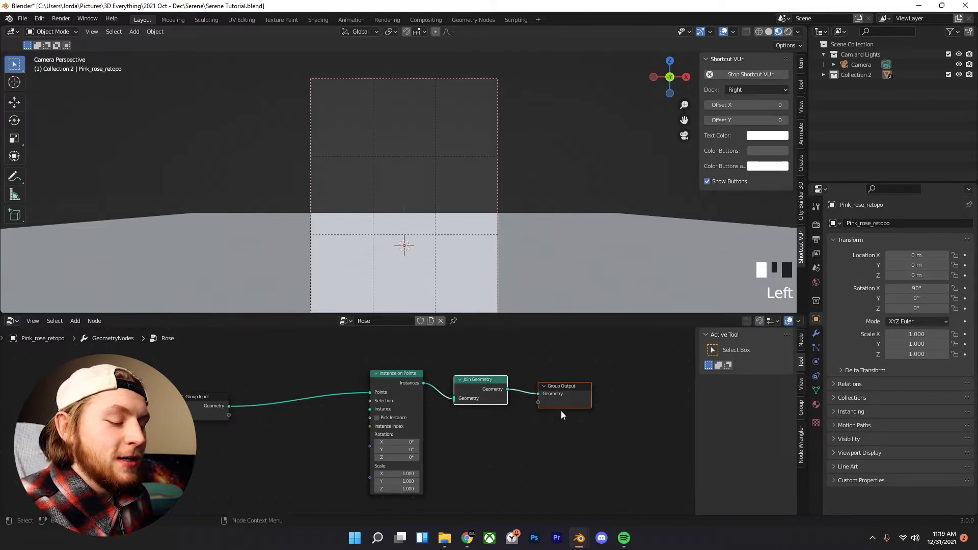
pyautogui.press('g')
pyautogui.click(615, 416)
pyautogui.click(580, 369)
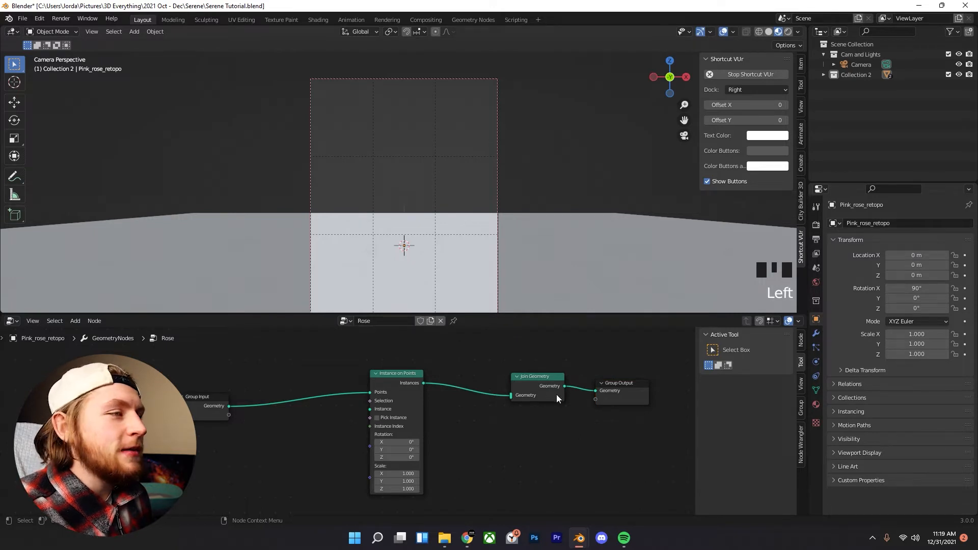
pyautogui.scroll(-3, 326, 408)
pyautogui.moveTo(241, 408); pyautogui.dragTo(476, 399)
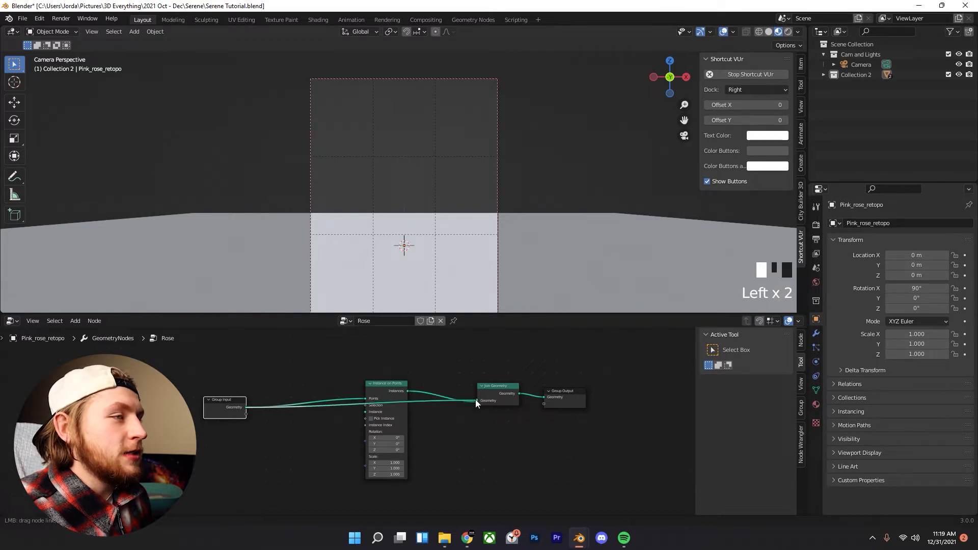
pyautogui.scroll(4, 433, 237)
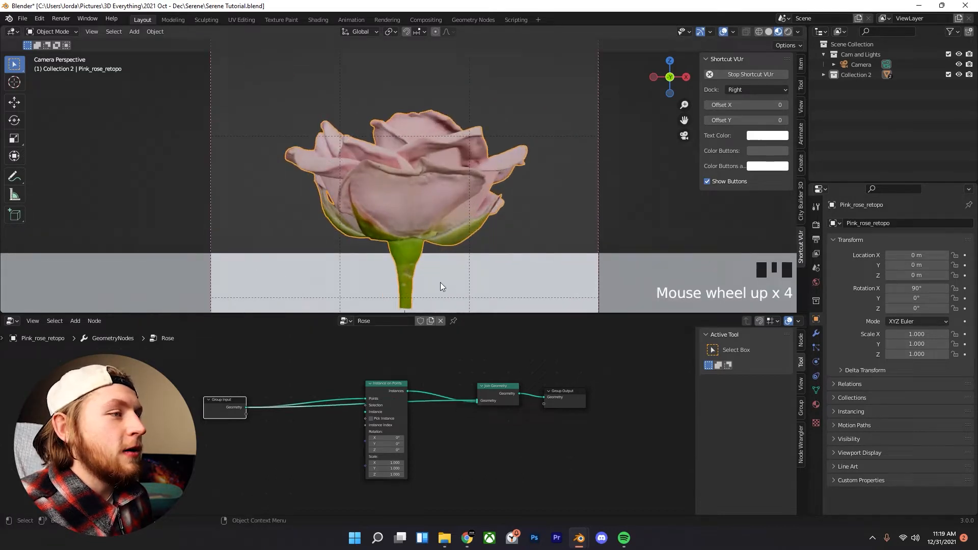
# - Raise the Instance on Points node above the others and link its Instances output directly to Group Output
pyautogui.moveTo(387, 387)
pyautogui.mouseDown()
pyautogui.moveTo(400, 347)
pyautogui.moveTo(400, 371)
pyautogui.moveTo(399, 331)
pyautogui.moveTo(399, 354)
pyautogui.moveTo(408, 335)
pyautogui.moveTo(378, 383)
pyautogui.mouseUp()
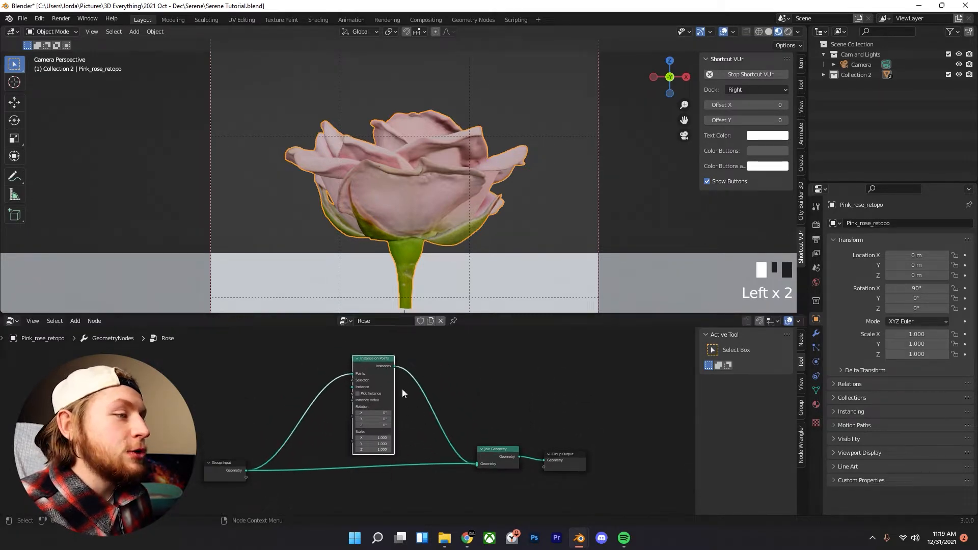
pyautogui.moveTo(505, 458)
pyautogui.mouseDown()
pyautogui.moveTo(489, 439)
pyautogui.moveTo(505, 461)
pyautogui.mouseUp()
pyautogui.scroll(1, 458, 407)
pyautogui.moveTo(403, 357); pyautogui.dragTo(613, 456)
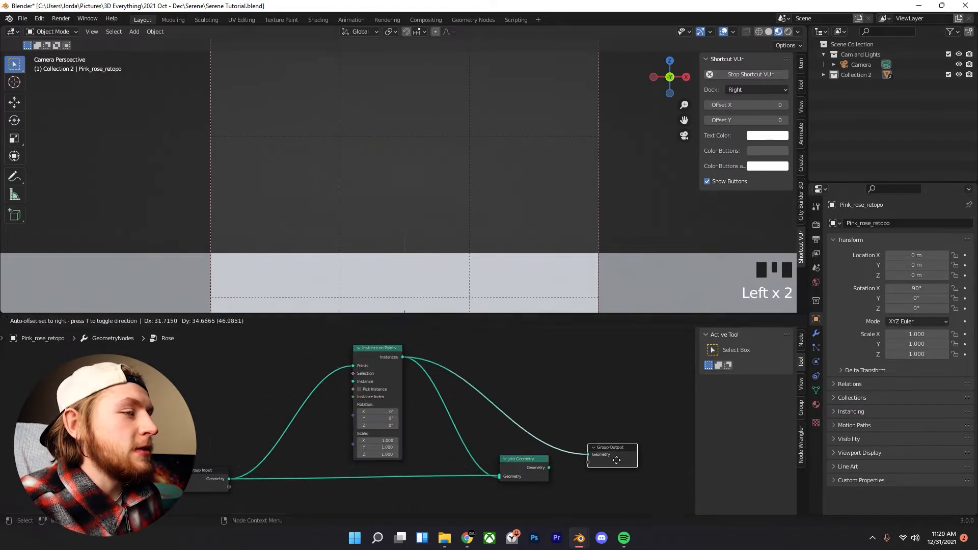
pyautogui.scroll(-4, 448, 357)
pyautogui.moveTo(380, 371); pyautogui.dragTo(384, 365)
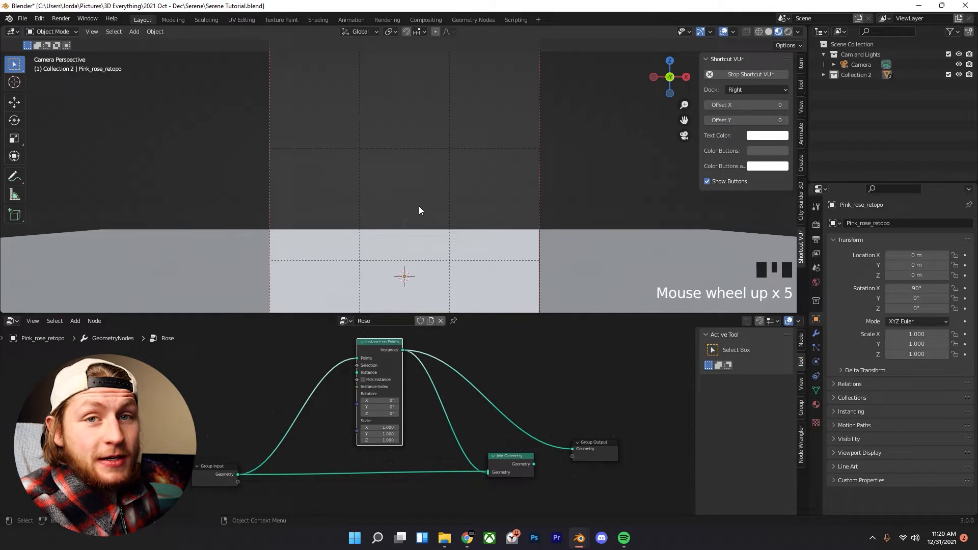
pyautogui.moveTo(371, 392); pyautogui.dragTo(381, 394)
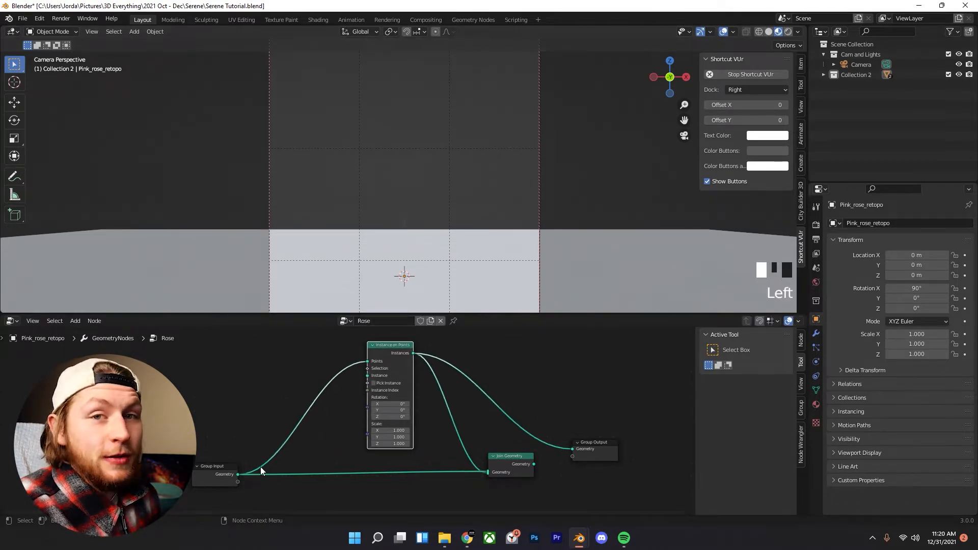
# - Add an Object Info node and link its Geometry output to the Instance input of Instance on Points
pyautogui.scroll(2, 308, 440)
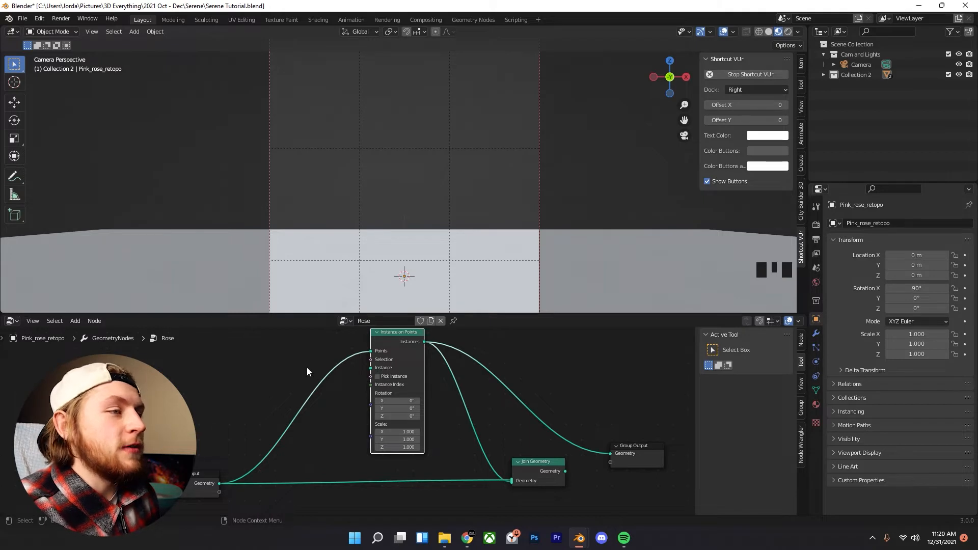
pyautogui.scroll(-2, 303, 369)
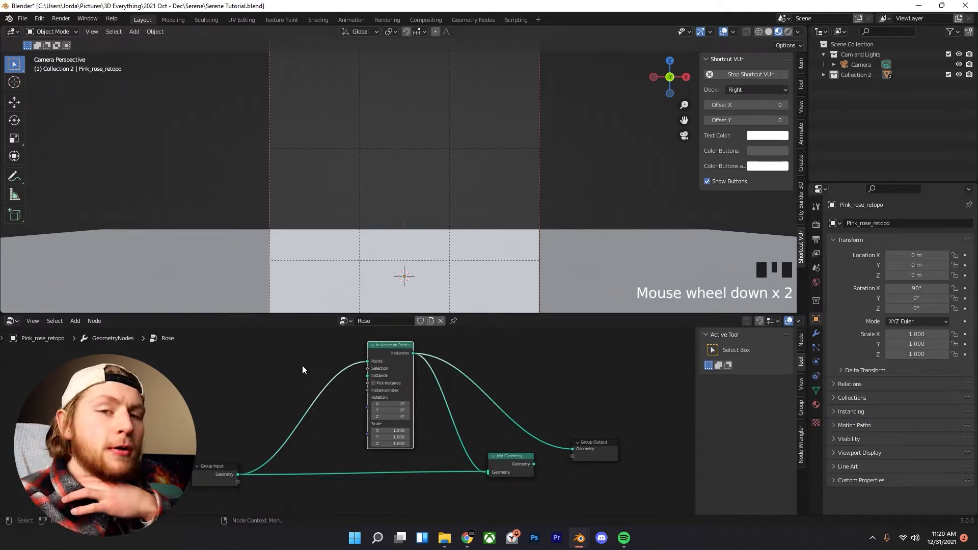
pyautogui.hotkey('shift', 'a')
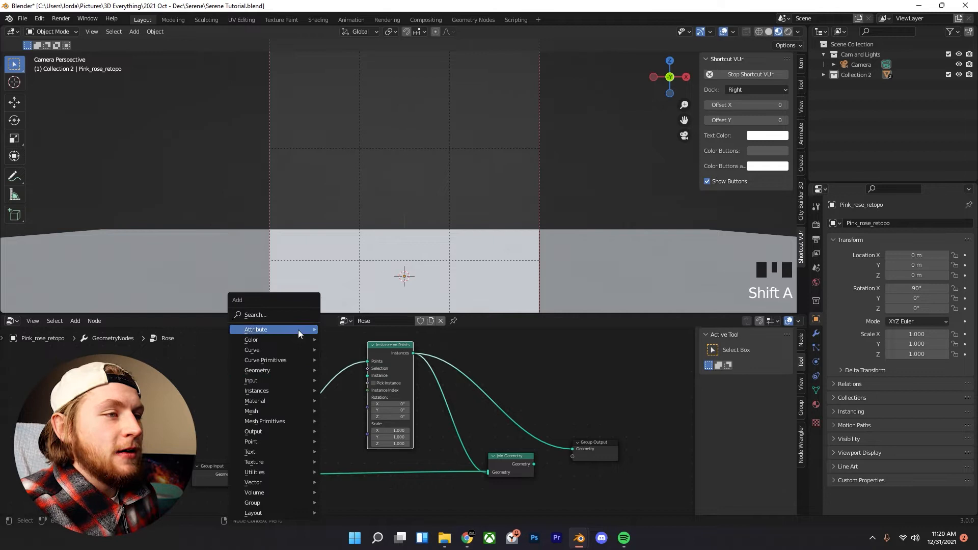
pyautogui.write('objec')
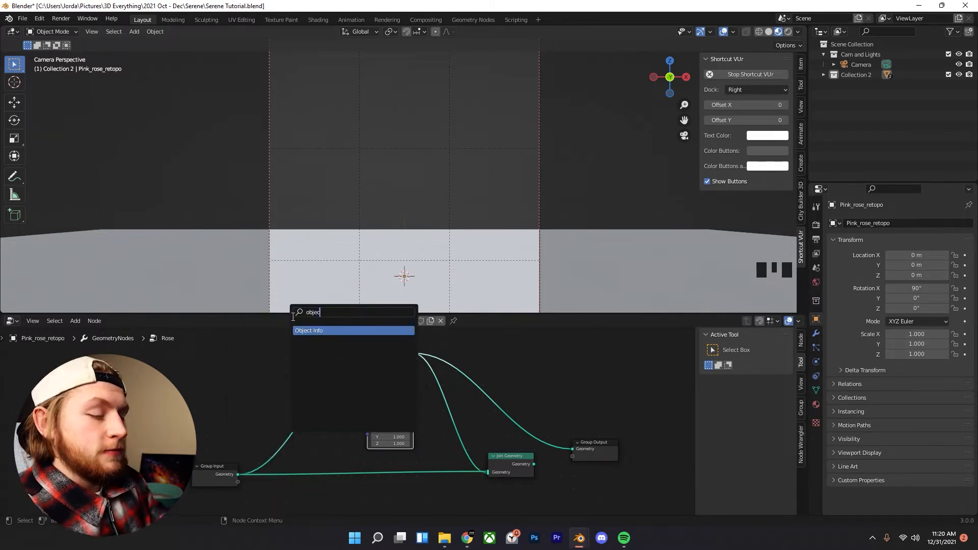
pyautogui.press('Return')
pyautogui.scroll(4, 311, 396)
pyautogui.click(259, 377)
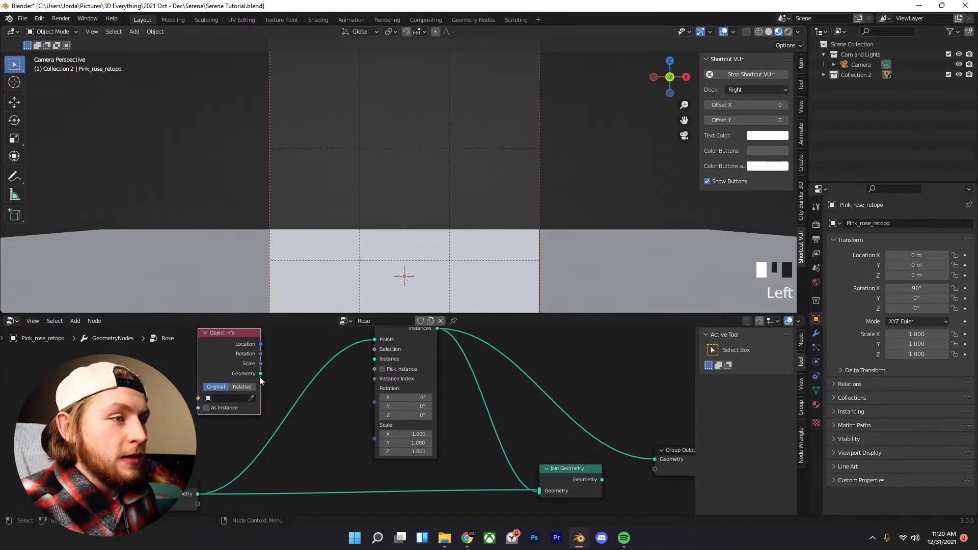
pyautogui.moveTo(257, 375); pyautogui.dragTo(375, 359)
pyautogui.moveTo(437, 362); pyautogui.dragTo(447, 381, button='middle')
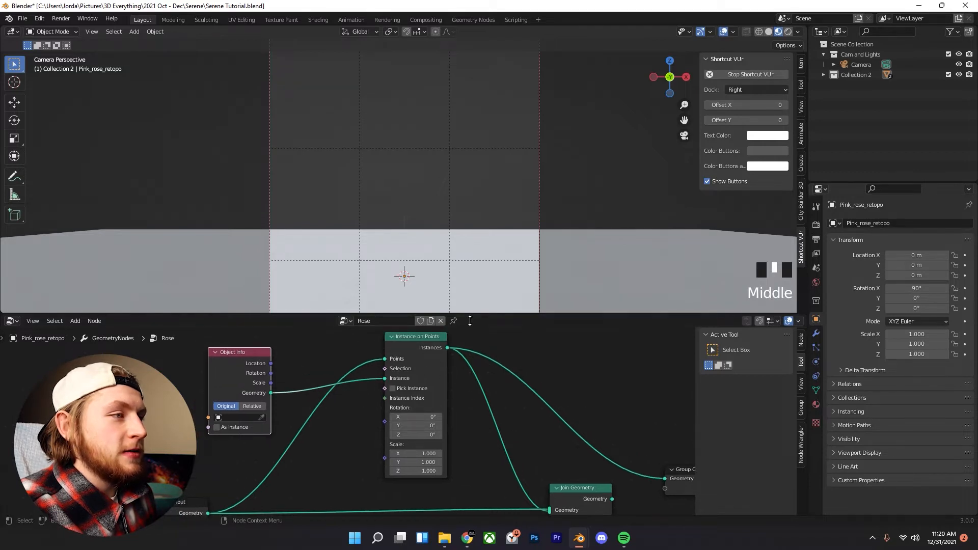
# - Enlarge the node editor area and open the object choices of the Object Info node
pyautogui.moveTo(469, 315); pyautogui.dragTo(476, 283)
pyautogui.moveTo(264, 328)
pyautogui.mouseDown()
pyautogui.moveTo(248, 316)
pyautogui.moveTo(236, 332)
pyautogui.moveTo(256, 335)
pyautogui.mouseUp()
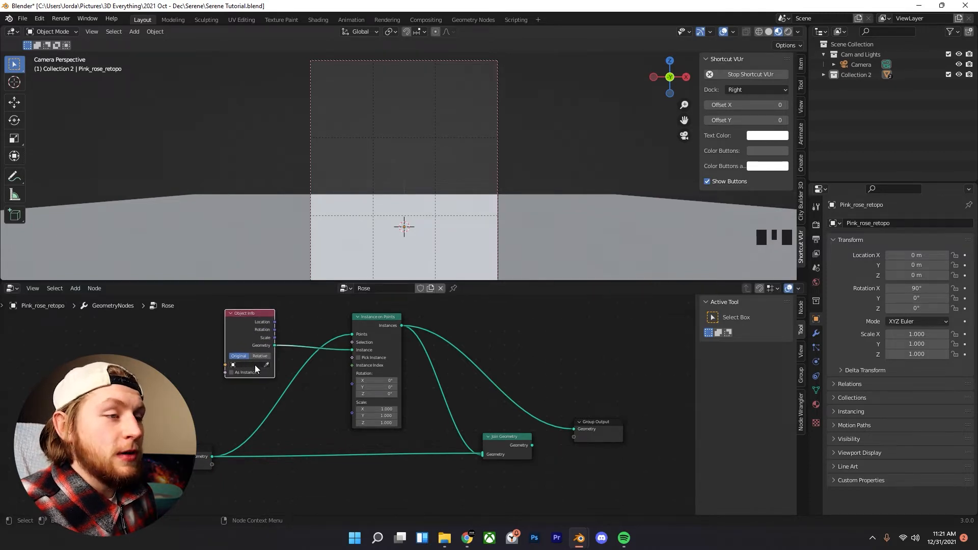
pyautogui.click(256, 365)
pyautogui.click(242, 332)
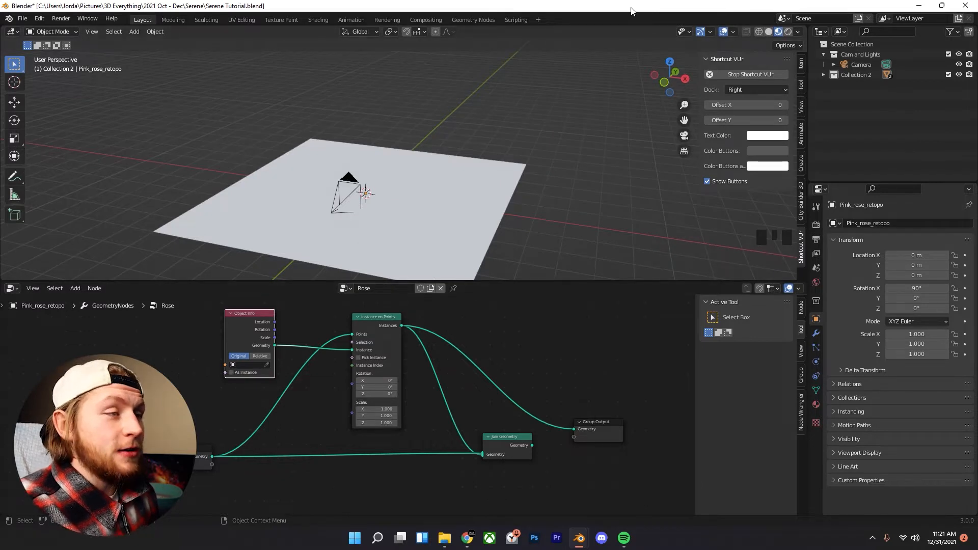
# - Switch to the finished Serene.blend scene, show it in Material Preview and examine the bird from the front
pyautogui.moveTo(379, 241); pyautogui.dragTo(481, 196, button='middle')
pyautogui.scroll(-1, 426, 214)
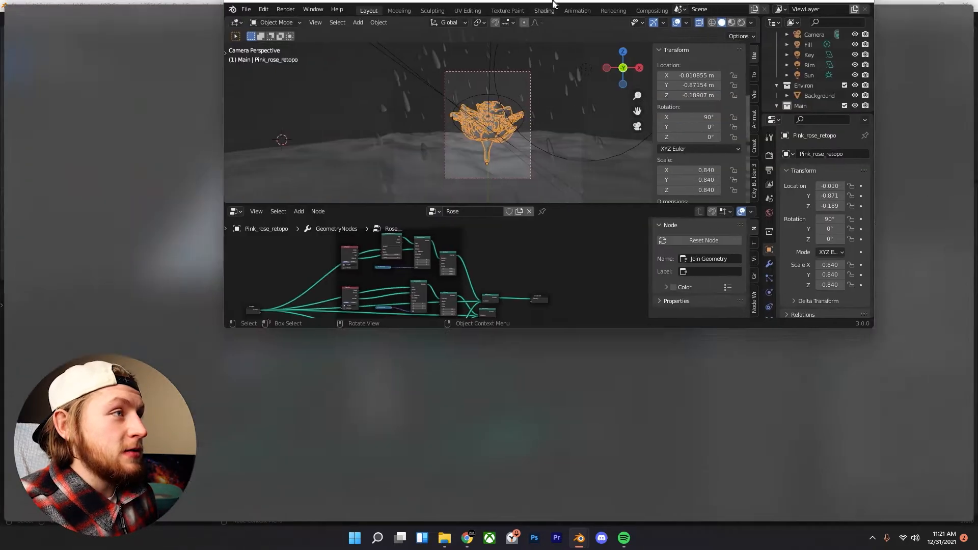
pyautogui.moveTo(553, 2); pyautogui.dragTo(553, 0)
pyautogui.scroll(-1, 547, 237)
pyautogui.moveTo(548, 234)
pyautogui.mouseDown(button='middle')
pyautogui.moveTo(589, 222)
pyautogui.moveTo(213, 205)
pyautogui.moveTo(265, 201)
pyautogui.mouseUp(button='middle')
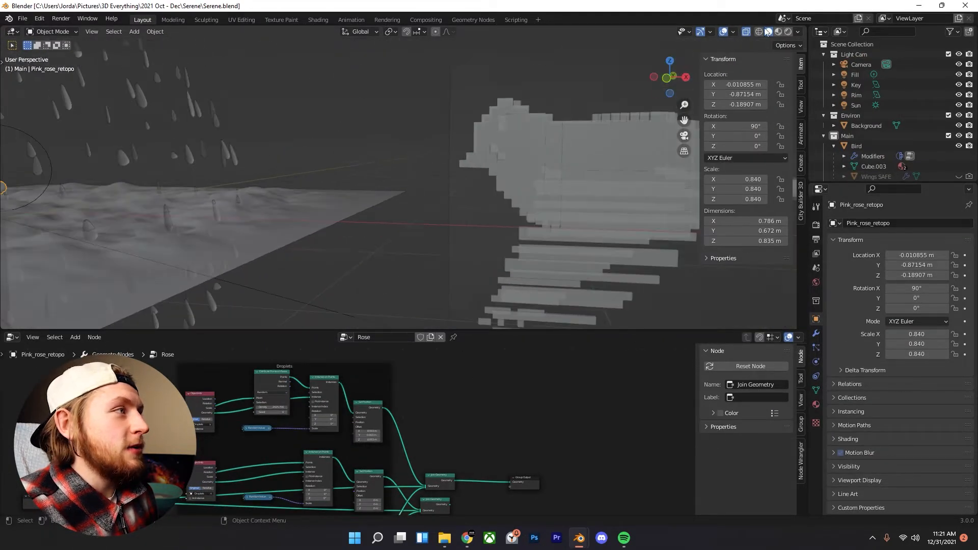
pyautogui.click(781, 33)
pyautogui.scroll(-6, 414, 158)
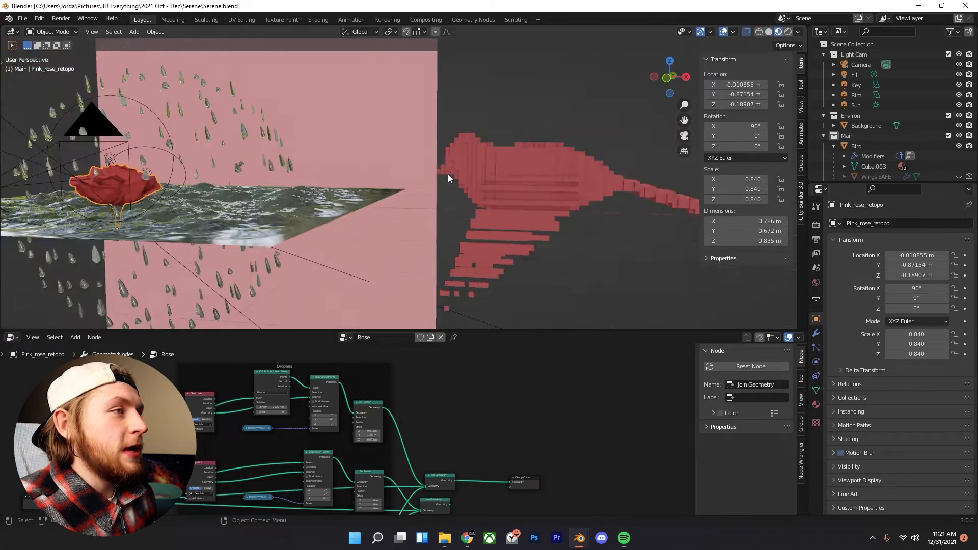
pyautogui.press('KP_1')
pyautogui.click(452, 186)
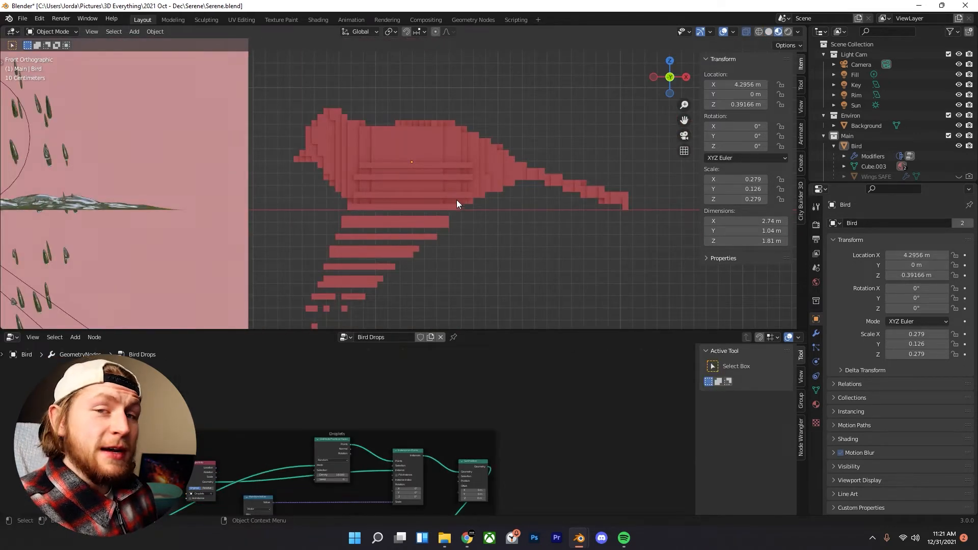
# - Select the Bird, turn off its Remesh modifier in the viewport and unhide the Empty reference image
pyautogui.click(457, 203)
pyautogui.click(482, 238)
pyautogui.click(442, 190)
pyautogui.scroll(-2, 445, 200)
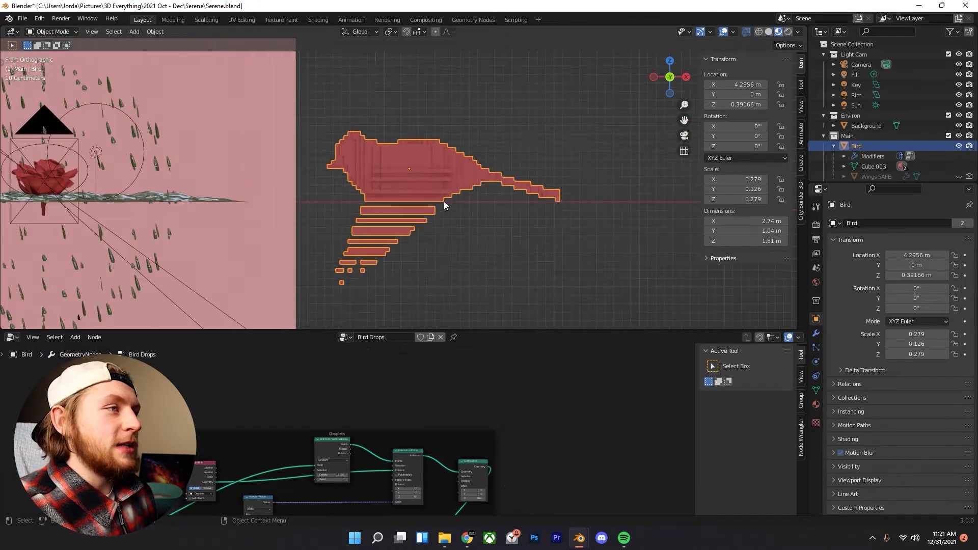
pyautogui.click(453, 123)
pyautogui.click(444, 145)
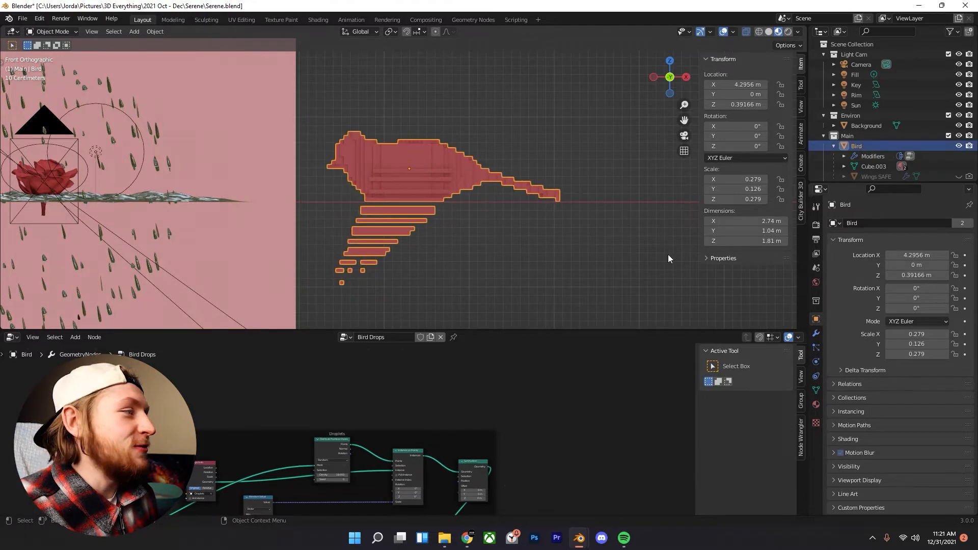
pyautogui.click(816, 334)
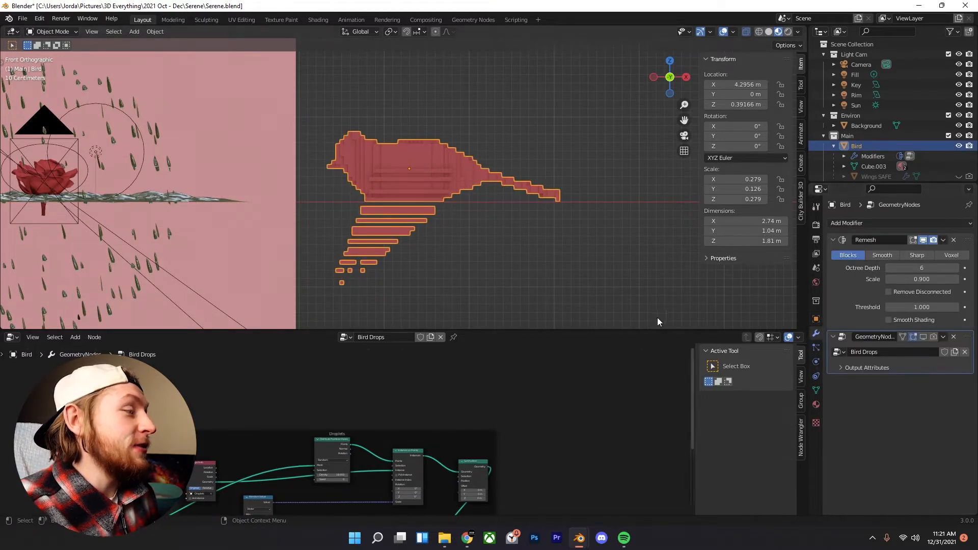
pyautogui.scroll(2, 657, 317)
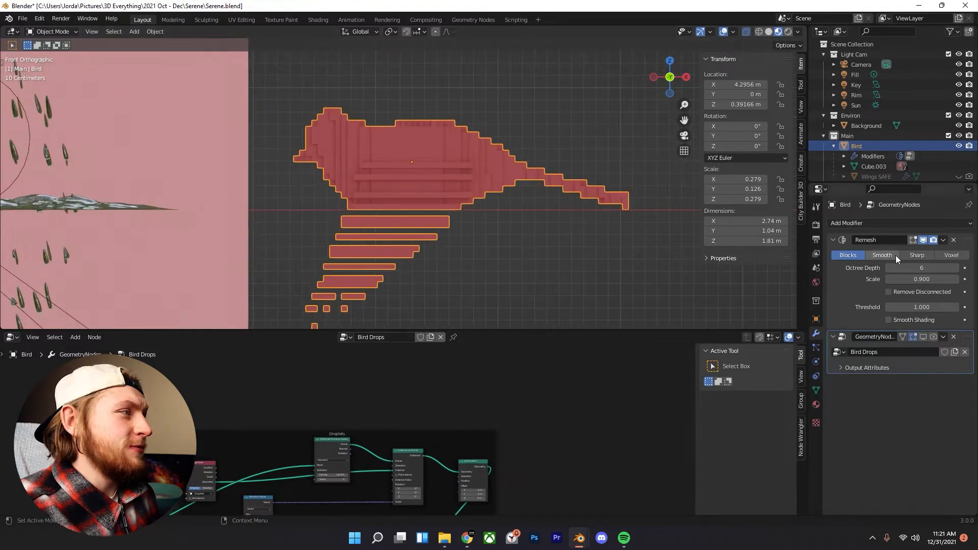
pyautogui.click(925, 241)
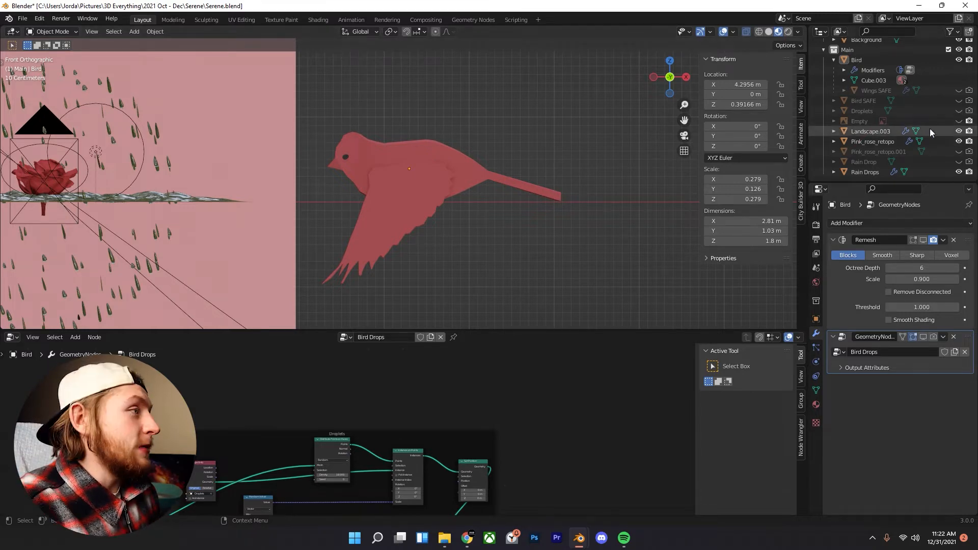
pyautogui.click(959, 121)
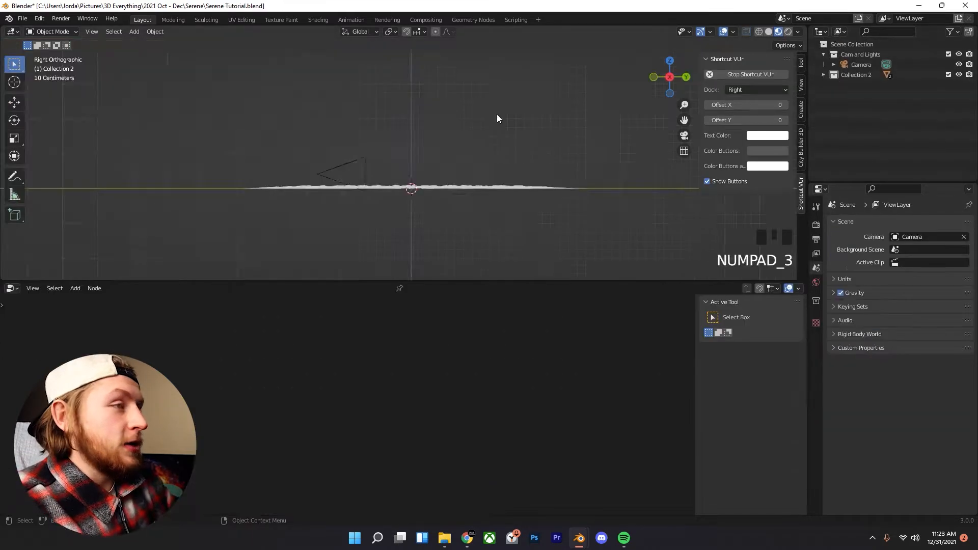
# - In the front view of the tutorial scene, load the cardinal photo as a reference image aligned to the view
pyautogui.press('KP_1')
pyautogui.keyDown('shift'); pyautogui.moveTo(356, 137); pyautogui.dragTo(560, 128, button='middle'); pyautogui.keyUp('shift')
pyautogui.scroll(4, 388, 125)
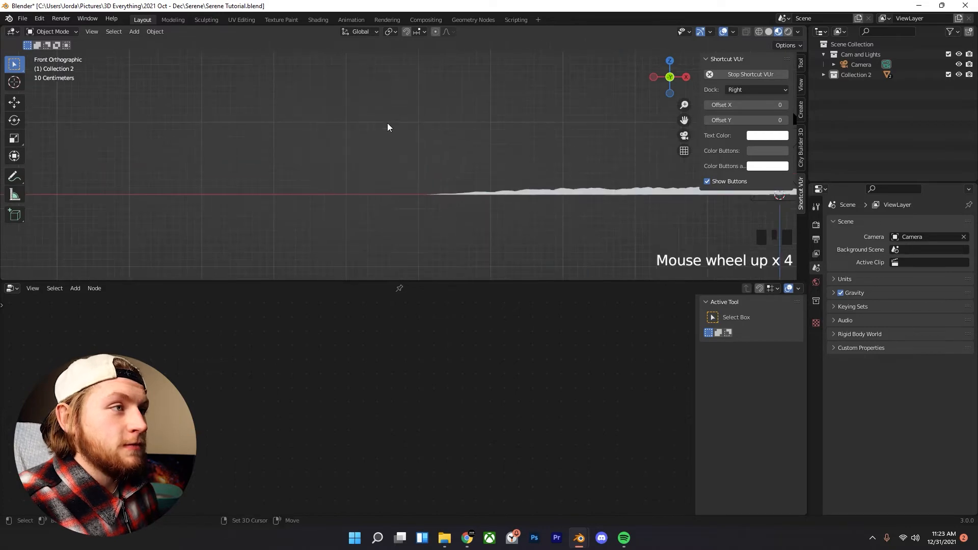
pyautogui.hotkey('shift', 'a')
pyautogui.moveTo(357, 151)
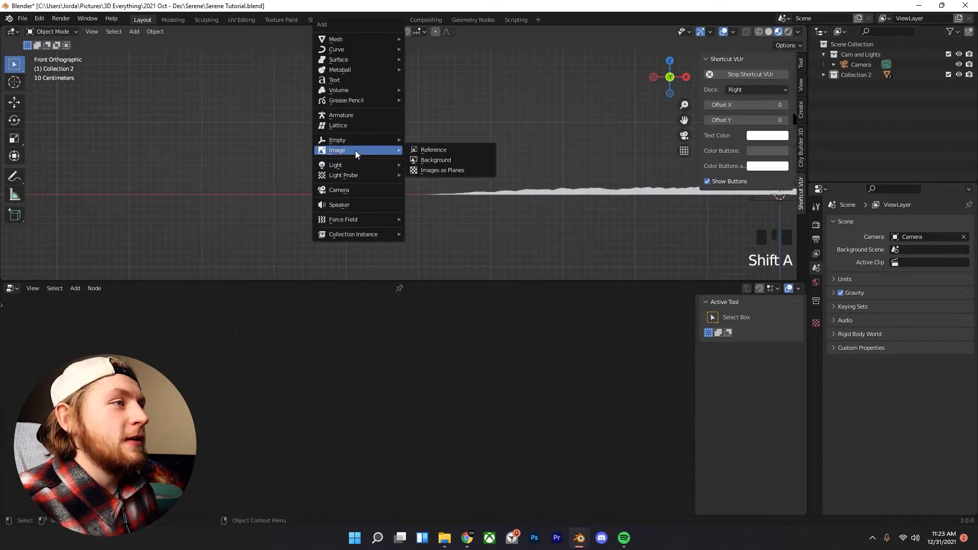
pyautogui.click(441, 149)
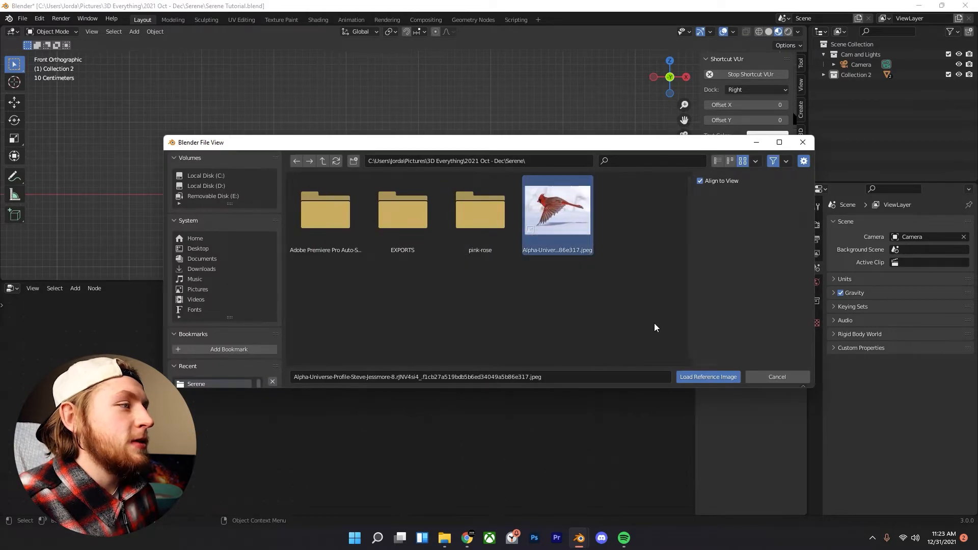
pyautogui.click(709, 377)
# - Move the cardinal reference image along X, beyond the edge of the water, to about -7.19 m
pyautogui.scroll(-2, 651, 229)
pyautogui.press('g')
pyautogui.press('x')
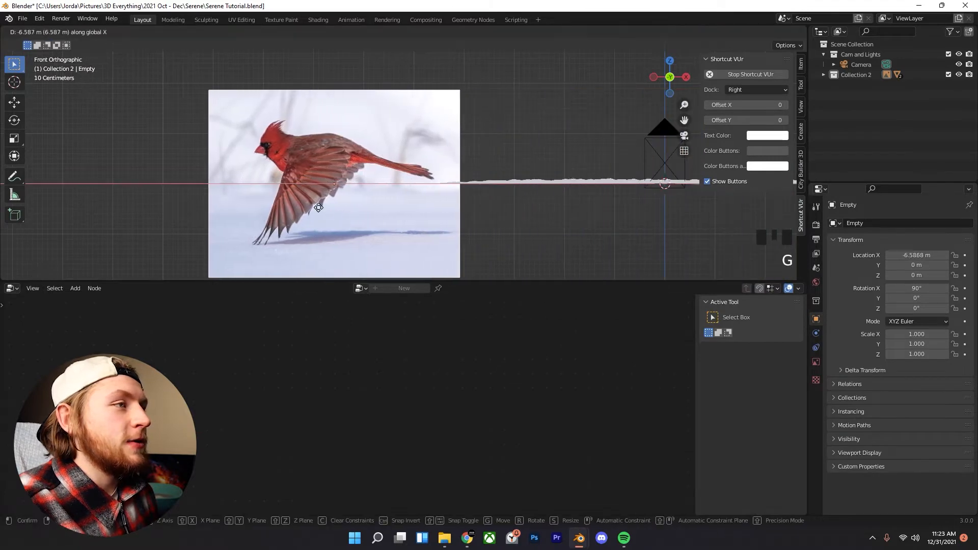
pyautogui.click(280, 224)
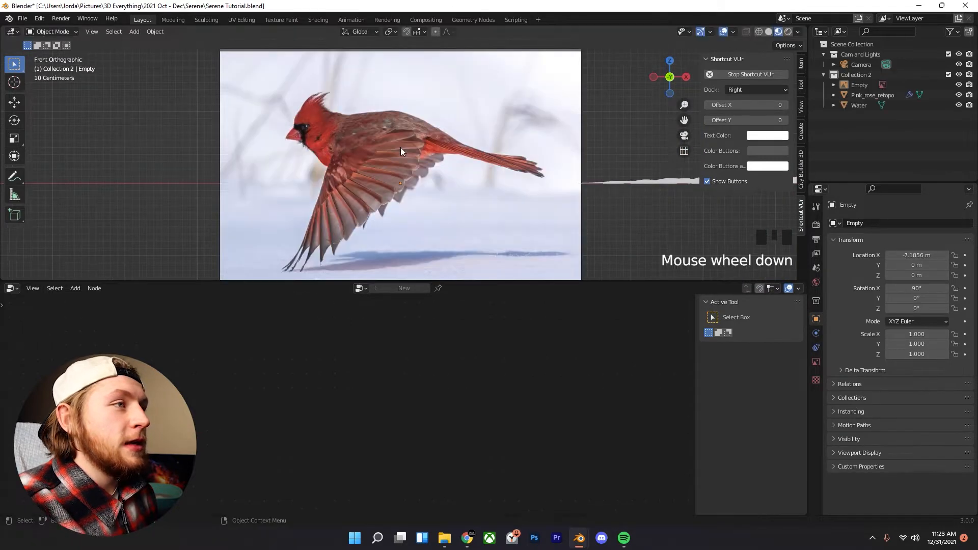
pyautogui.hotkey('shift', 'a')
pyautogui.moveTo(380, 41)
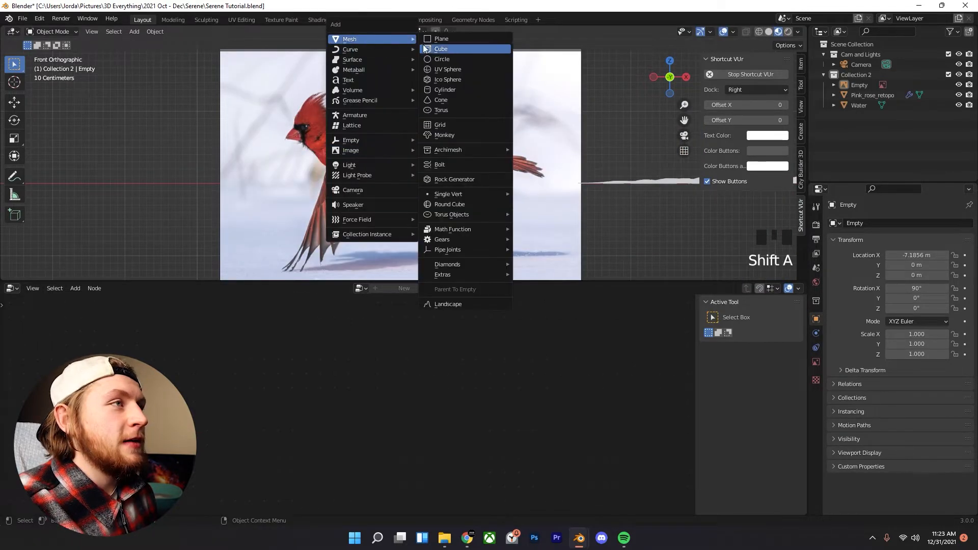
pyautogui.click(438, 40)
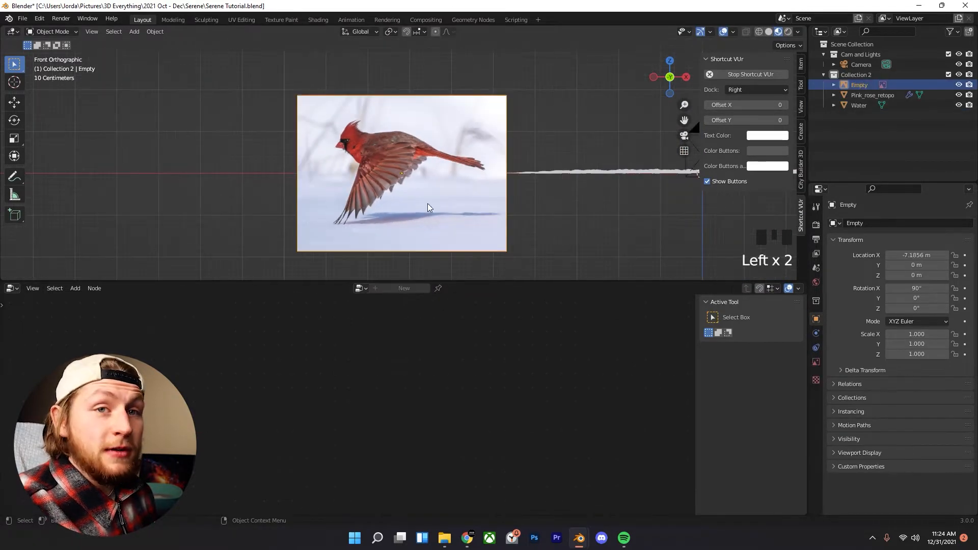
# - Snap the 3D cursor to the selected reference image and enlarge the 3D viewport
pyautogui.hotkey('shift', 's')
pyautogui.hotkey('shift', 's')
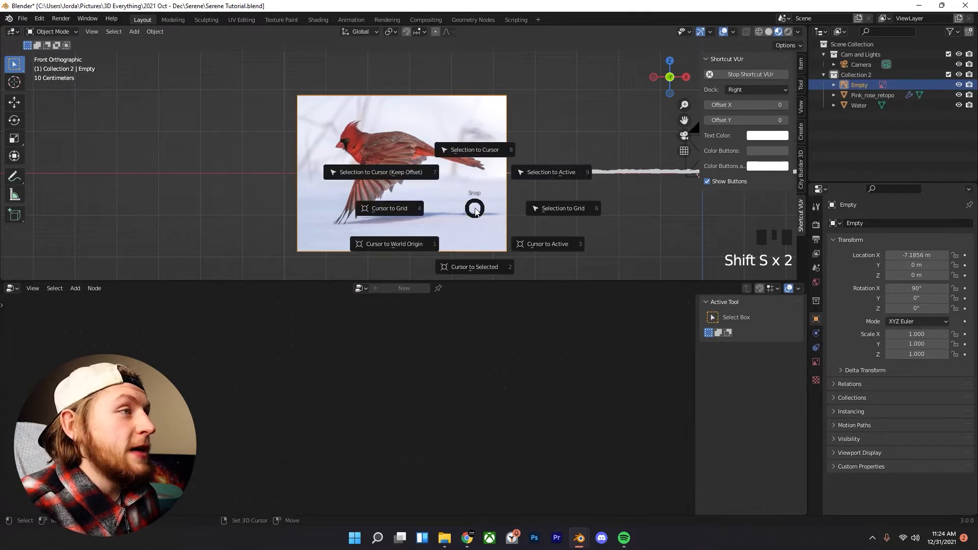
pyautogui.click(537, 279)
pyautogui.moveTo(540, 281); pyautogui.dragTo(530, 407)
# - Add a plane at the 3D cursor and rotate it 90° about X so it faces the front view
pyautogui.scroll(2, 402, 246)
pyautogui.hotkey('shift', 'a')
pyautogui.moveTo(396, 240)
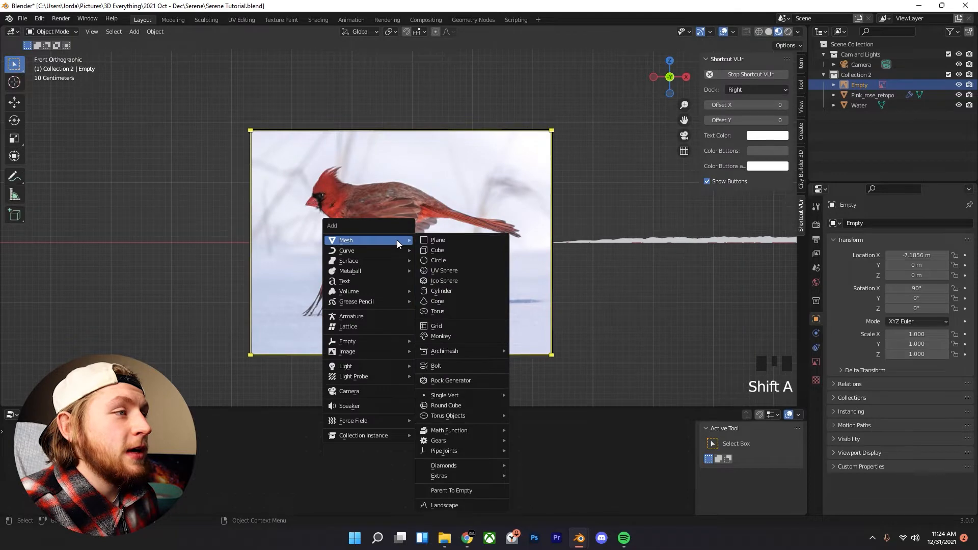
pyautogui.click(430, 243)
pyautogui.press('r')
pyautogui.write('x90')
pyautogui.click(426, 242)
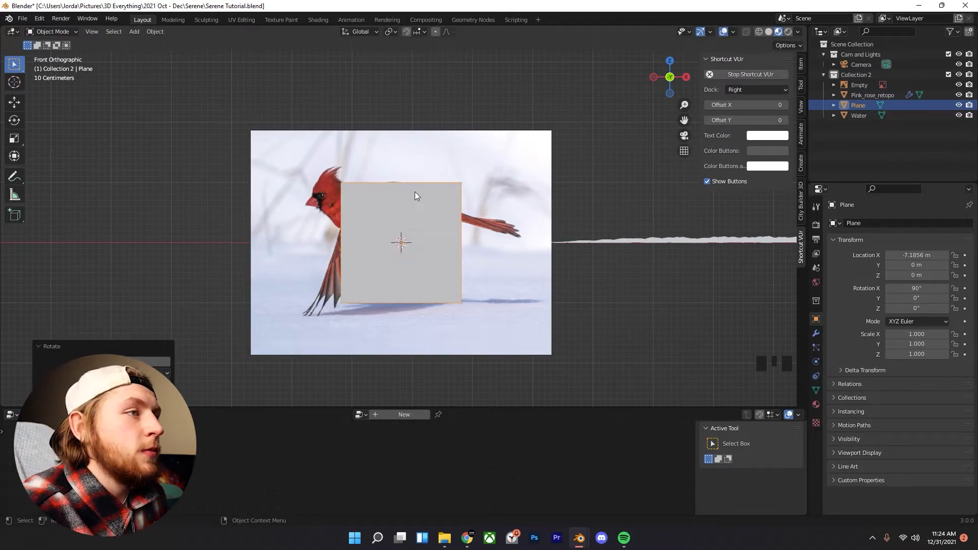
# - Edit the plane in vertex mode and reduce it to a single vertex at the cardinal's nape
pyautogui.press('Tab')
pyautogui.press('1')
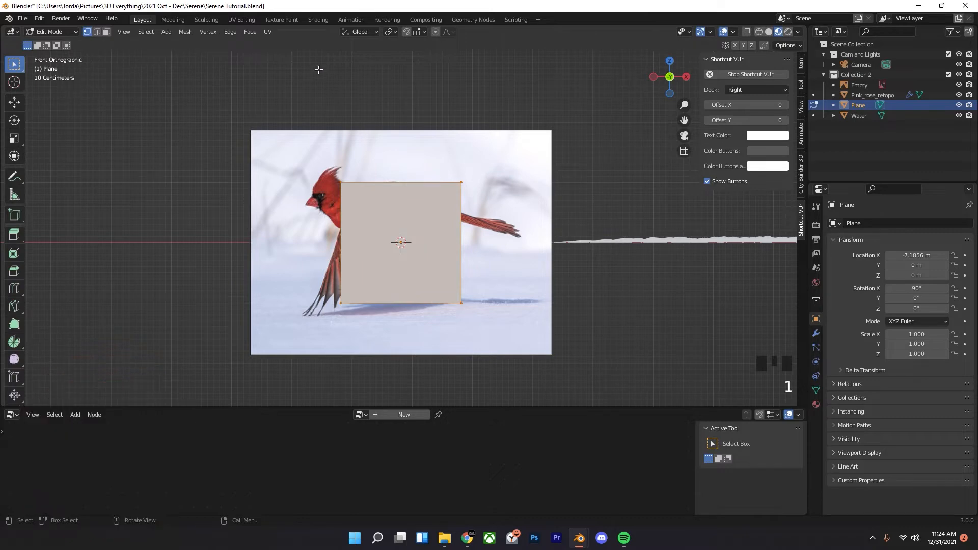
pyautogui.click(410, 179)
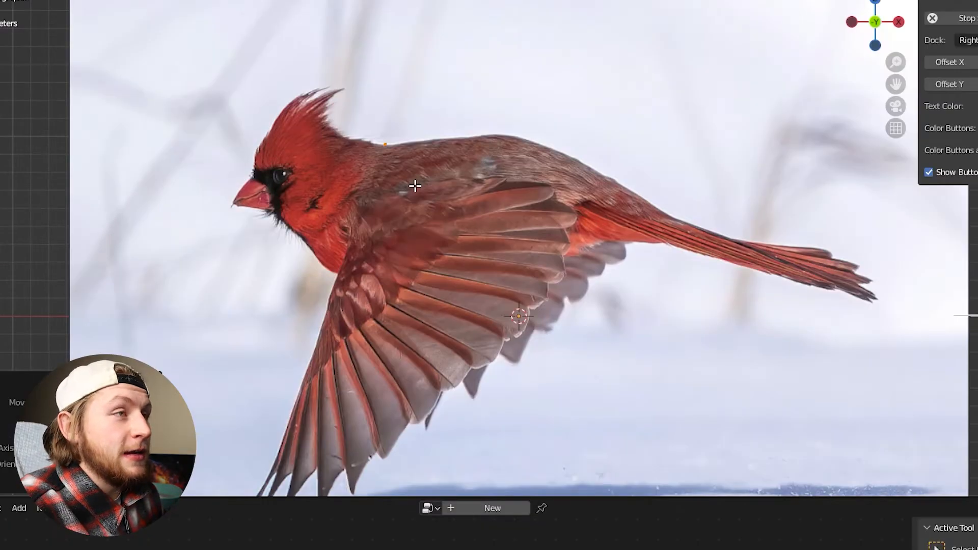
# - Extrude a chain of vertices from the nape along the cardinal's back to the base of the tail
pyautogui.press('e')
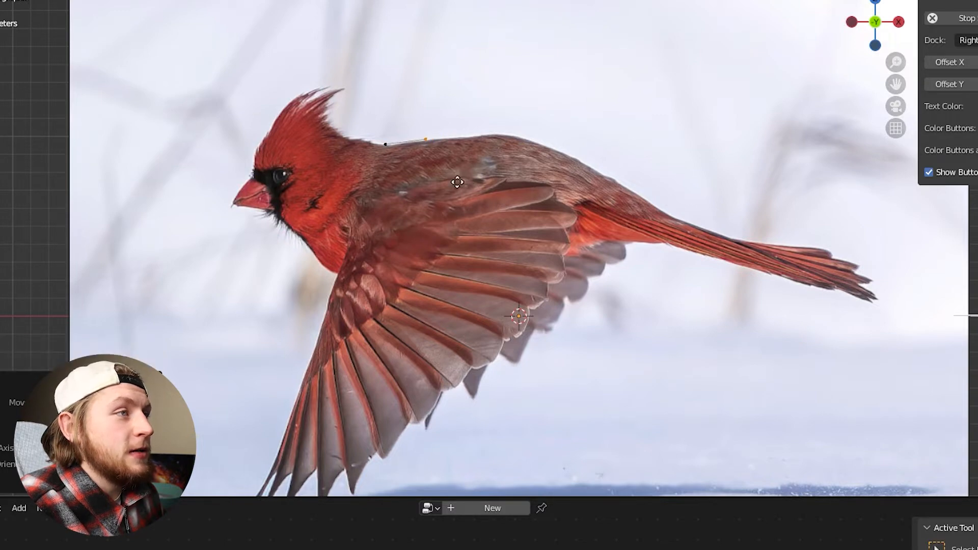
pyautogui.click(484, 178)
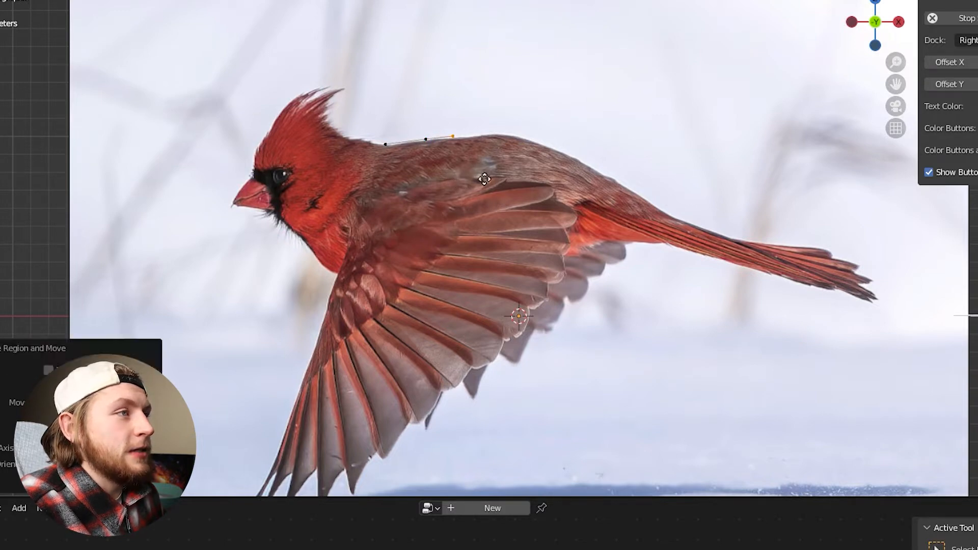
pyautogui.press('e')
pyautogui.press('e')
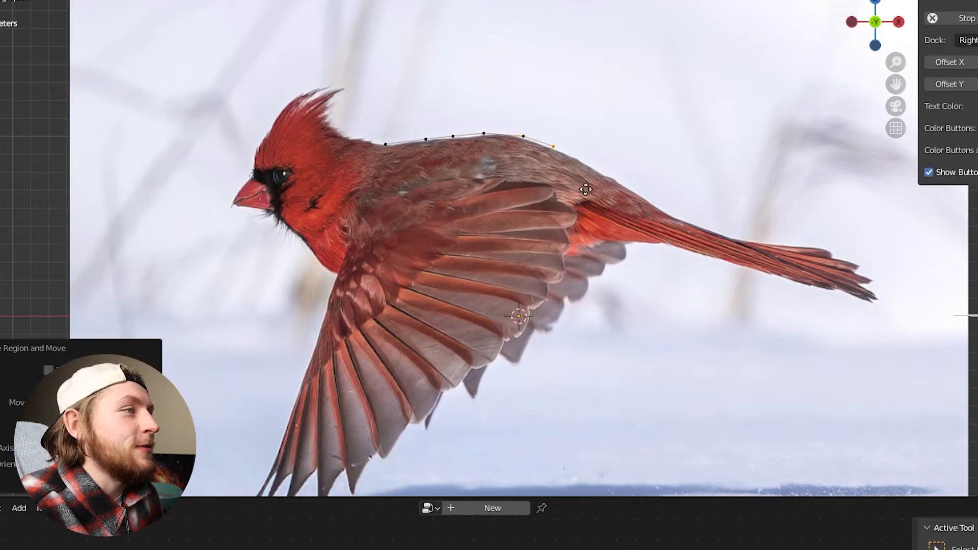
pyautogui.press('e')
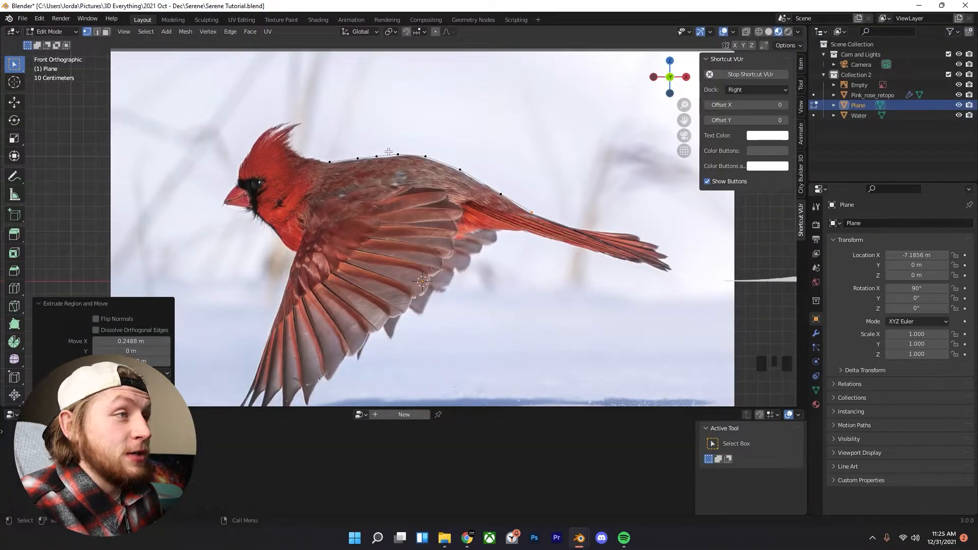
pyautogui.scroll(-3, 655, 278)
pyautogui.scroll(1, 517, 254)
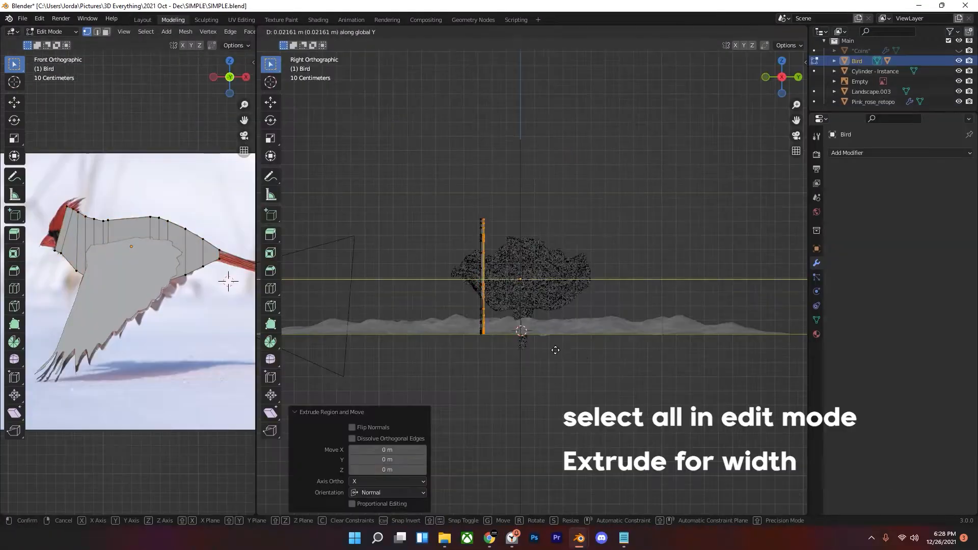
# - Extrude the entire filled bird profile along Y to give the body its width
pyautogui.click(570, 200)
pyautogui.moveTo(570, 200); pyautogui.dragTo(647, 260, button='middle')
pyautogui.click(556, 285)
pyautogui.press('Tab')
pyautogui.press('Tab')
# - Extrude the rear end face of the bird along X in top view to form the tail and scale it on Y
pyautogui.click(568, 300)
pyautogui.click(603, 254)
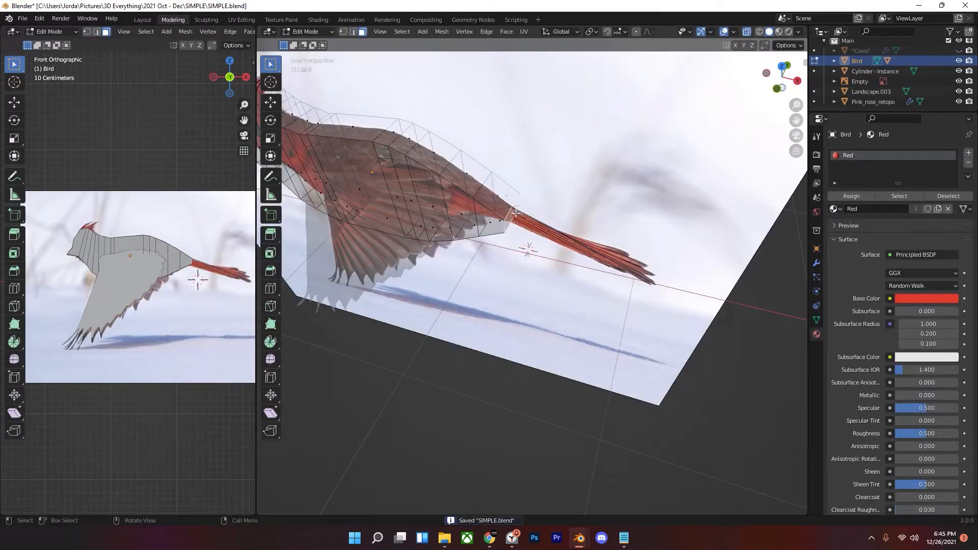
pyautogui.press('KP_7')
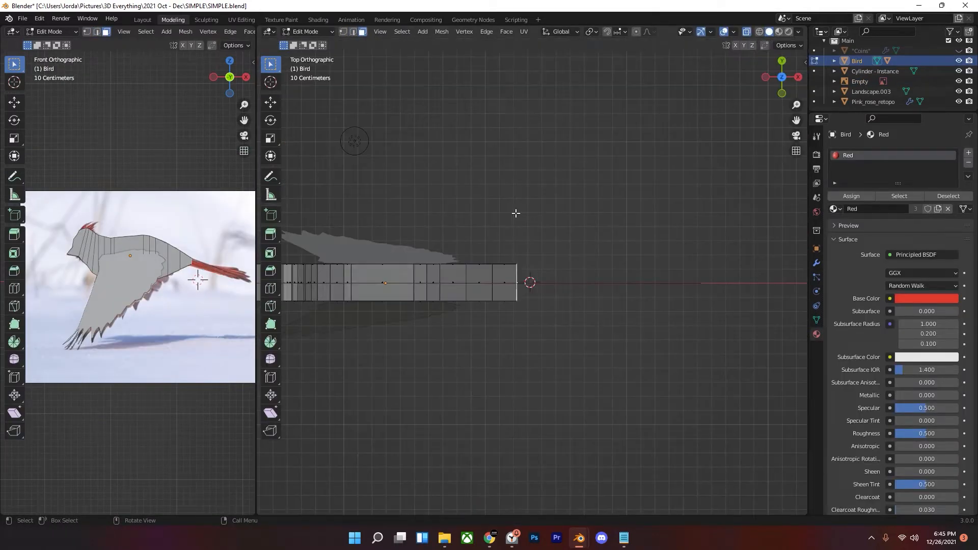
pyautogui.press('e')
pyautogui.press('x')
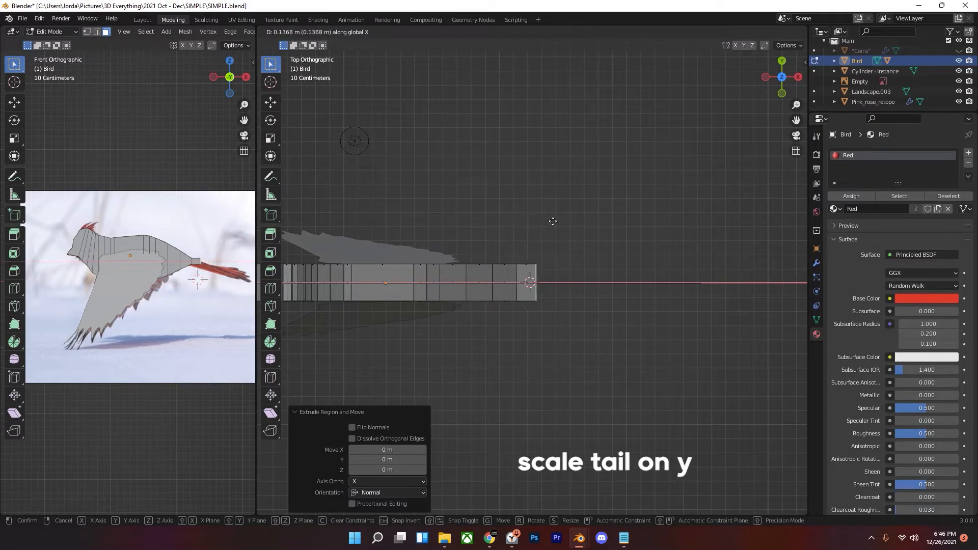
pyautogui.click(633, 216)
pyautogui.press('s')
pyautogui.press('y')
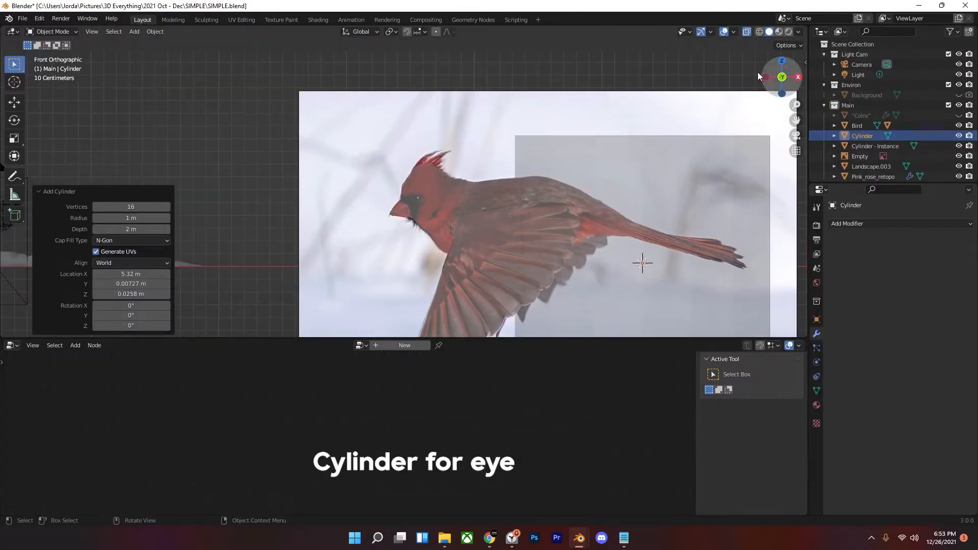
# - Save the file and flatten the new 16-sided cylinder along Z in Edit Mode
pyautogui.hotkey('ctrl', 's')
pyautogui.press('Tab')
pyautogui.scroll(-3, 750, 101)
pyautogui.press('s')
pyautogui.press('z')
pyautogui.click(550, 222)
# - Move the flattened cylinder along X and Z to the cardinal's head and scale it by 0.453
pyautogui.press('g')
pyautogui.press('x')
pyautogui.click(454, 202)
pyautogui.press('g')
pyautogui.press('z')
pyautogui.click(497, 162)
pyautogui.press('s')
pyautogui.click(466, 180)
# - Shrink the cylinder further and move it along X over the cardinal's eye
pyautogui.scroll(12, 745, 291)
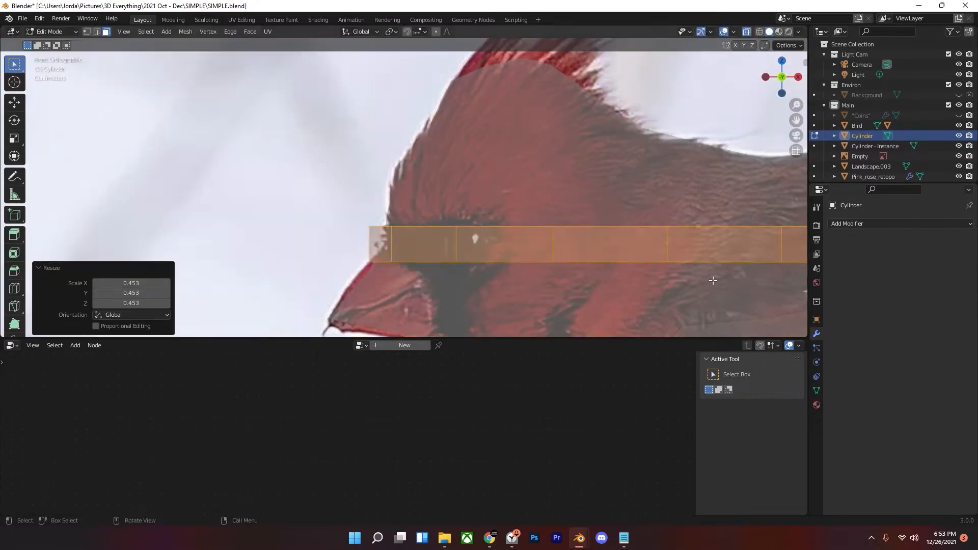
pyautogui.press('s')
pyautogui.click(688, 262)
pyautogui.press('g')
pyautogui.press('x')
pyautogui.click(491, 240)
# - Rotate the eye cylinder 90° about X and scale it down to roughly the size of the eye
pyautogui.write('rx90')
pyautogui.press('Return')
pyautogui.press('s')
pyautogui.click(492, 239)
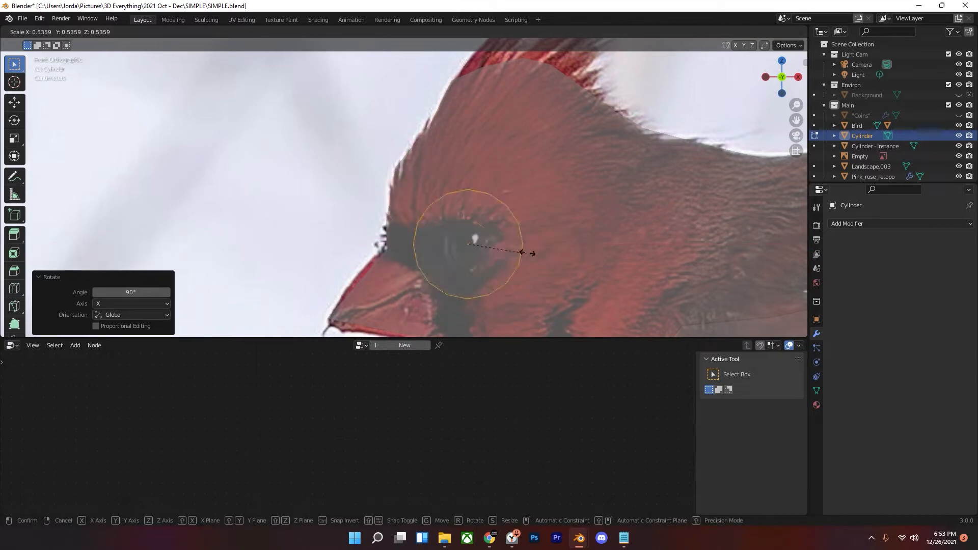
# - Scale the eye cylinder by 0.845 along Z, adjust its overall size and return to Object Mode
pyautogui.press('s')
pyautogui.press('z')
pyautogui.click(497, 227)
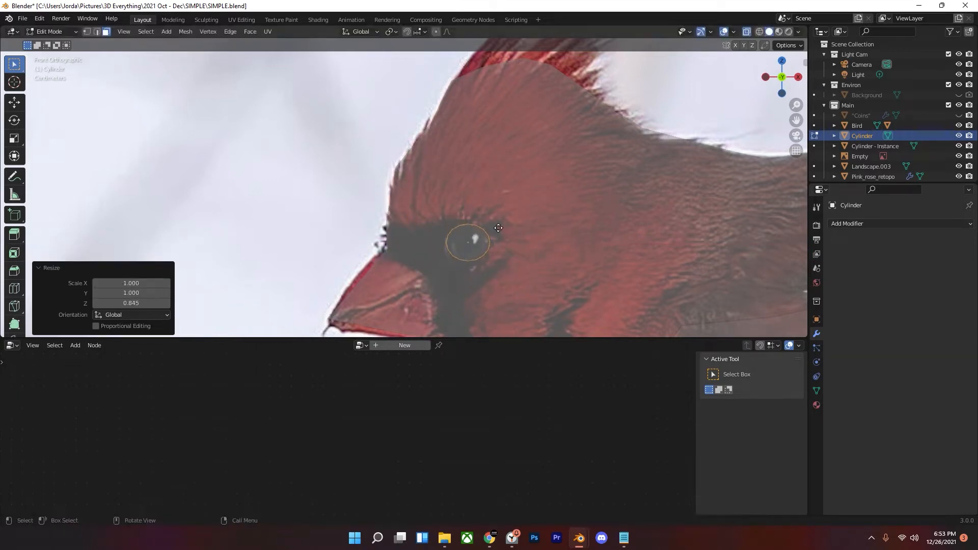
pyautogui.press('s')
pyautogui.click(556, 244)
pyautogui.press('Tab')
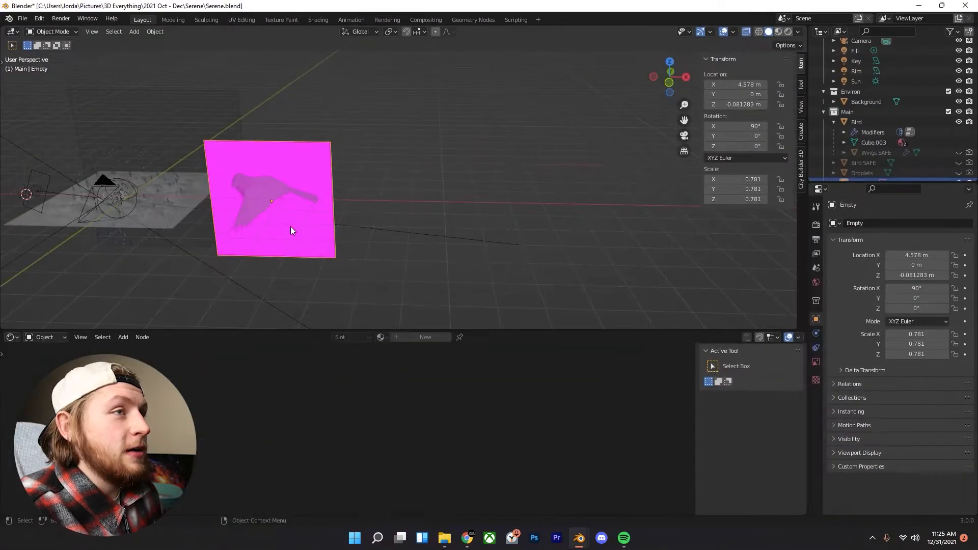
# - Examine the finished bird model from several angles, including its head, wings and tail, and end in the front view
pyautogui.scroll(-1, 892, 153)
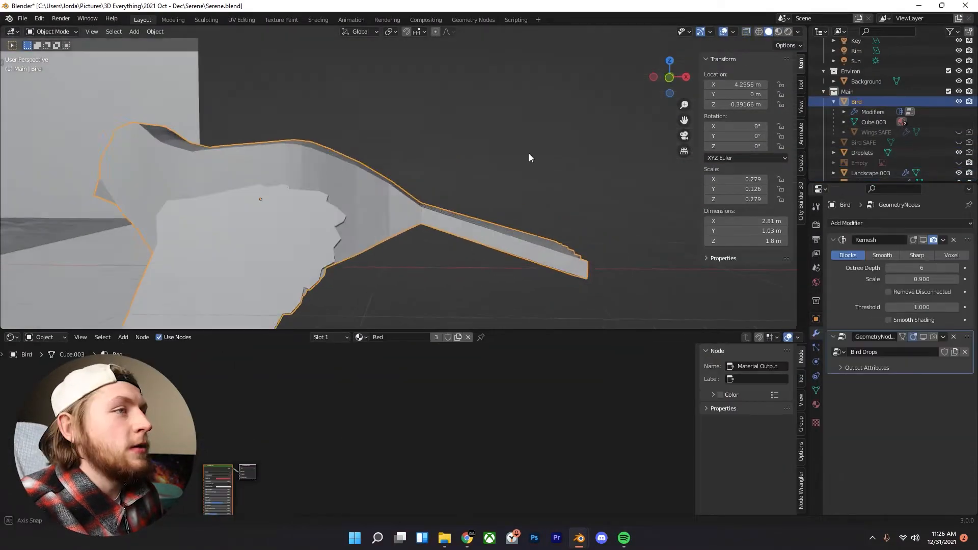
pyautogui.moveTo(339, 191); pyautogui.dragTo(525, 218, button='middle')
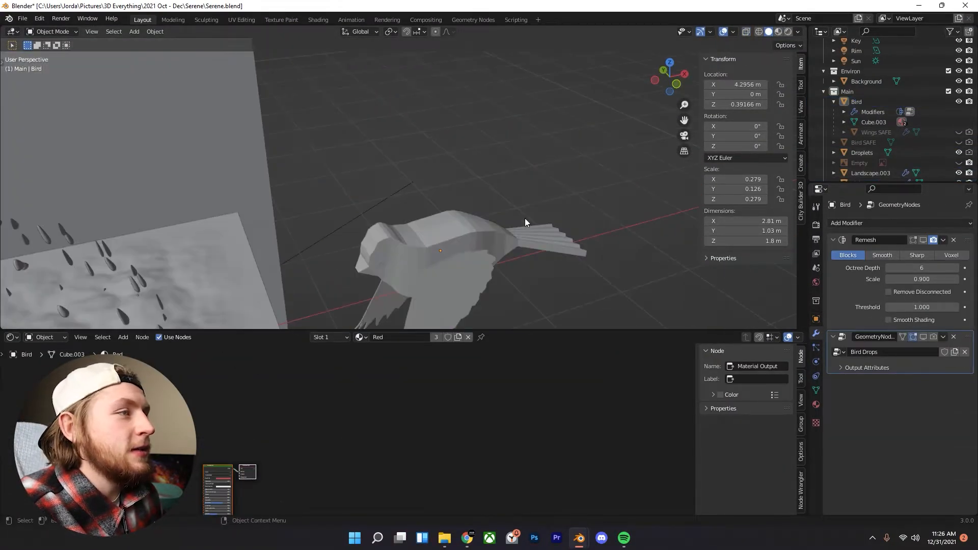
pyautogui.moveTo(464, 237); pyautogui.dragTo(443, 187, button='middle')
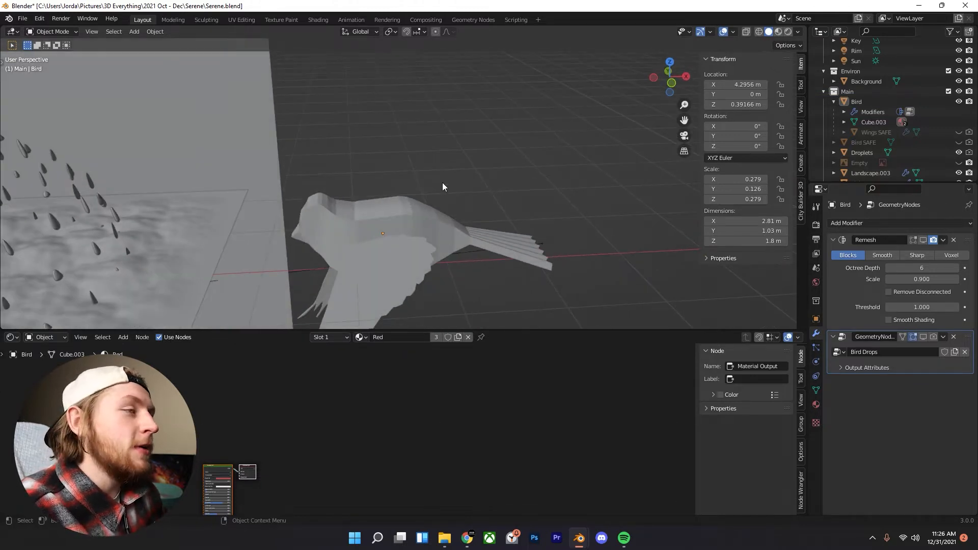
pyautogui.moveTo(443, 184); pyautogui.dragTo(499, 122, button='middle')
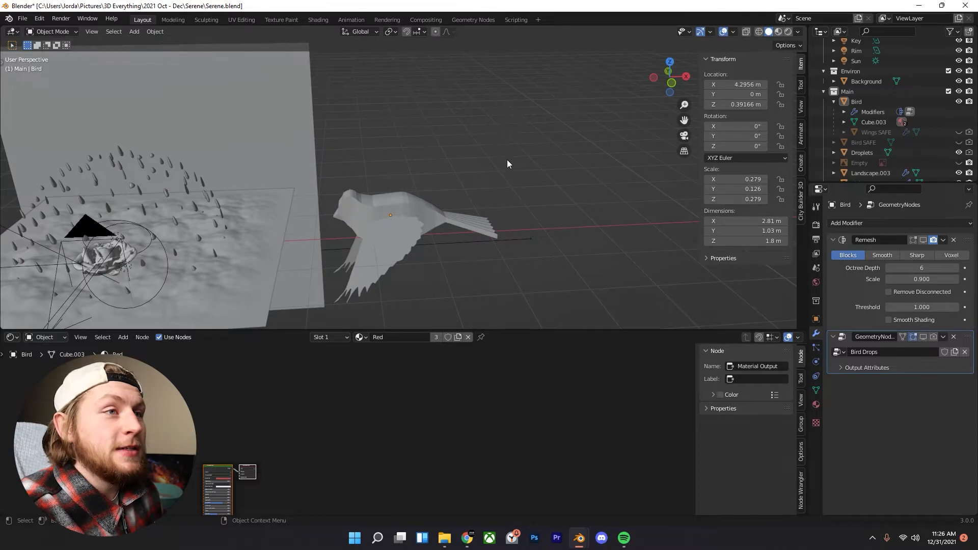
pyautogui.scroll(2, 448, 199)
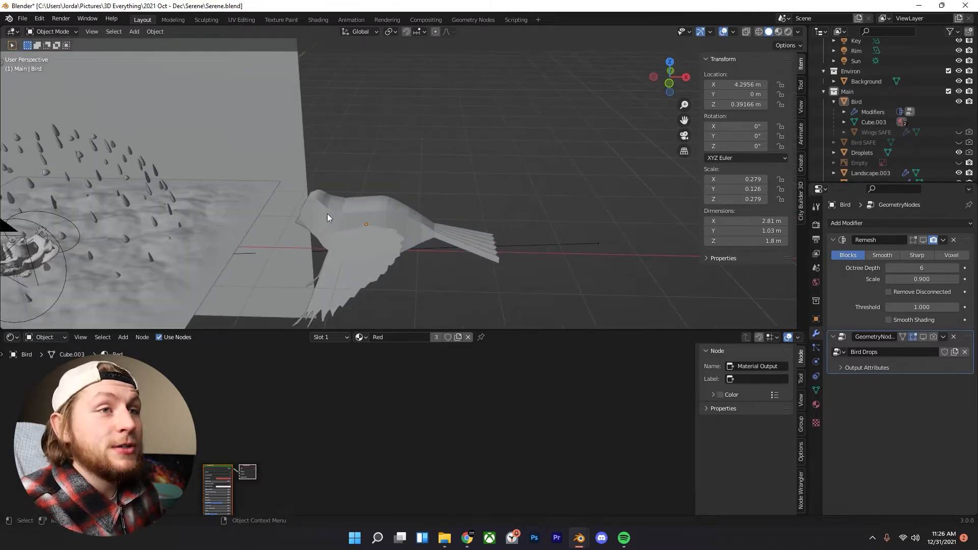
pyautogui.moveTo(372, 216); pyautogui.dragTo(381, 193, button='middle')
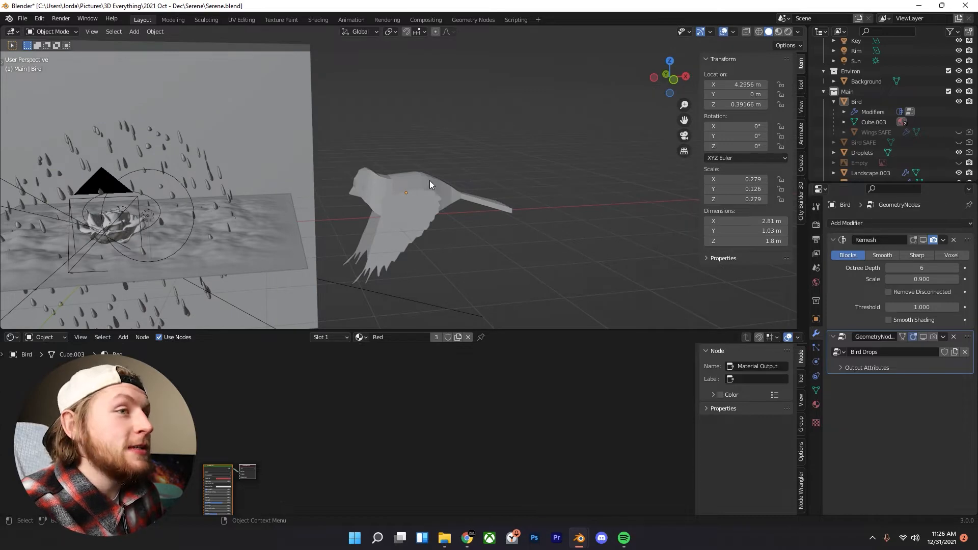
pyautogui.moveTo(469, 203); pyautogui.dragTo(461, 226, button='middle')
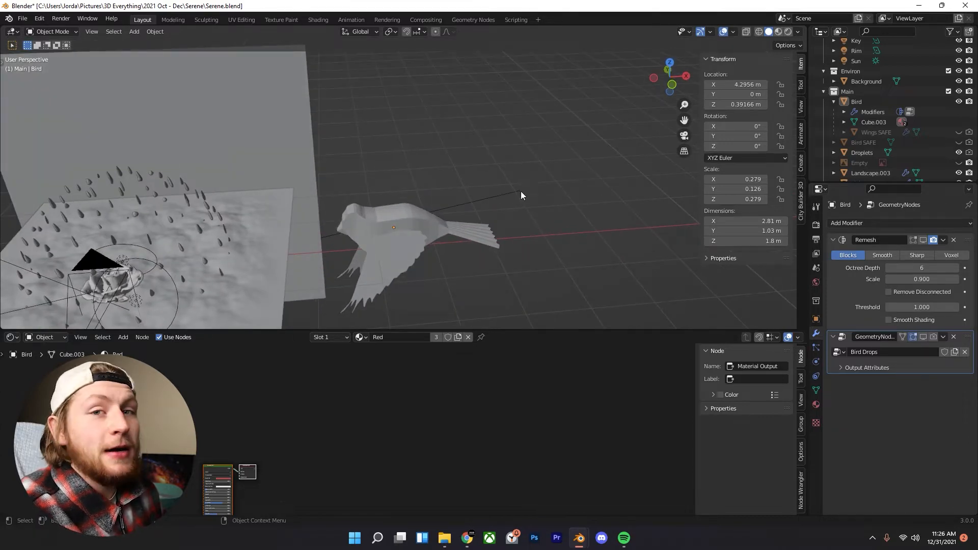
pyautogui.scroll(5, 457, 175)
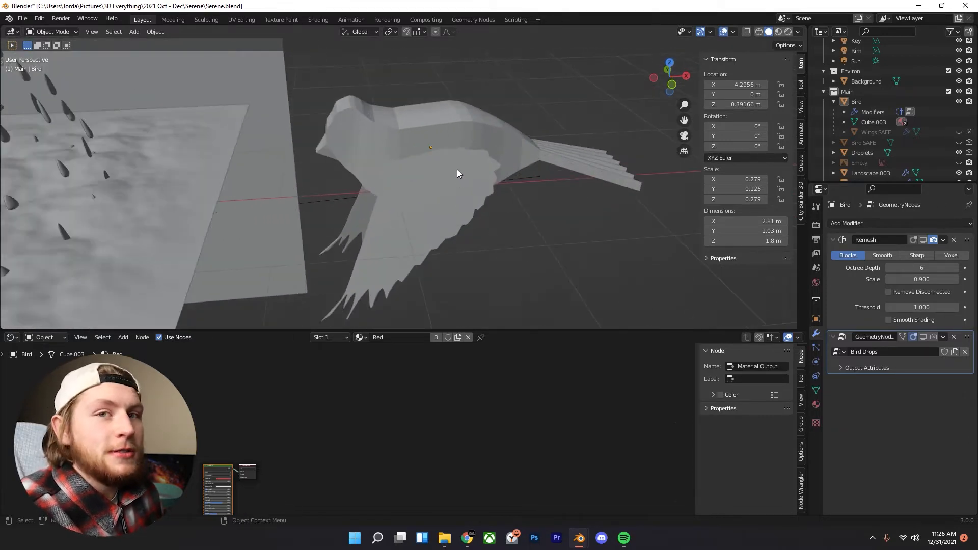
pyautogui.moveTo(463, 165); pyautogui.dragTo(380, 219, button='middle')
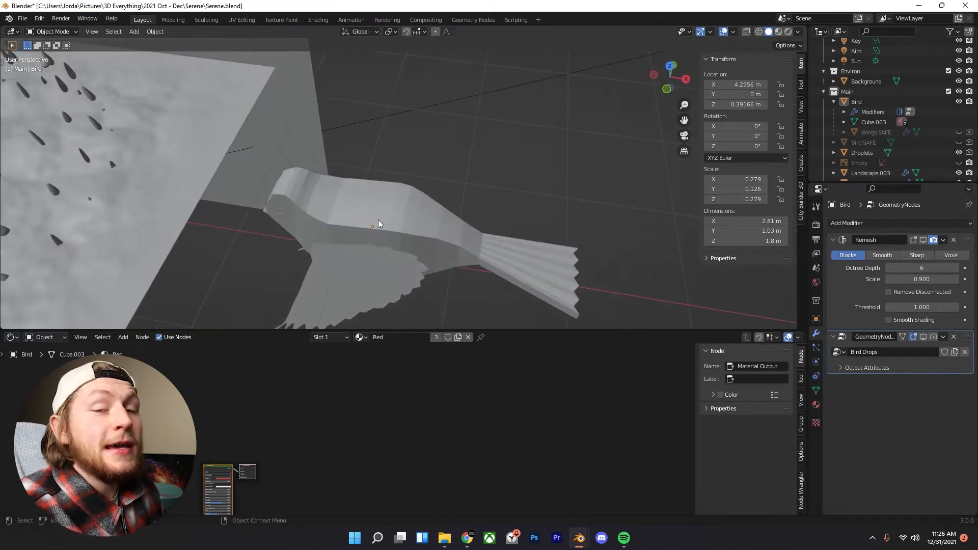
pyautogui.press('KP_1')
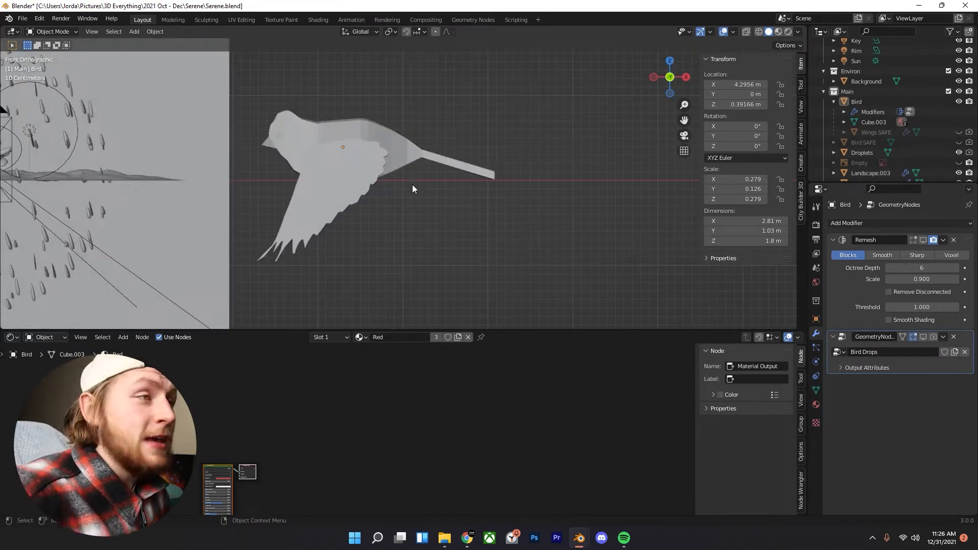
# - Show the bird's Remesh modifier in the viewport, try the Smooth and Voxel modes, and return to Blocks
pyautogui.click(363, 144)
pyautogui.press('KP_Decimal')
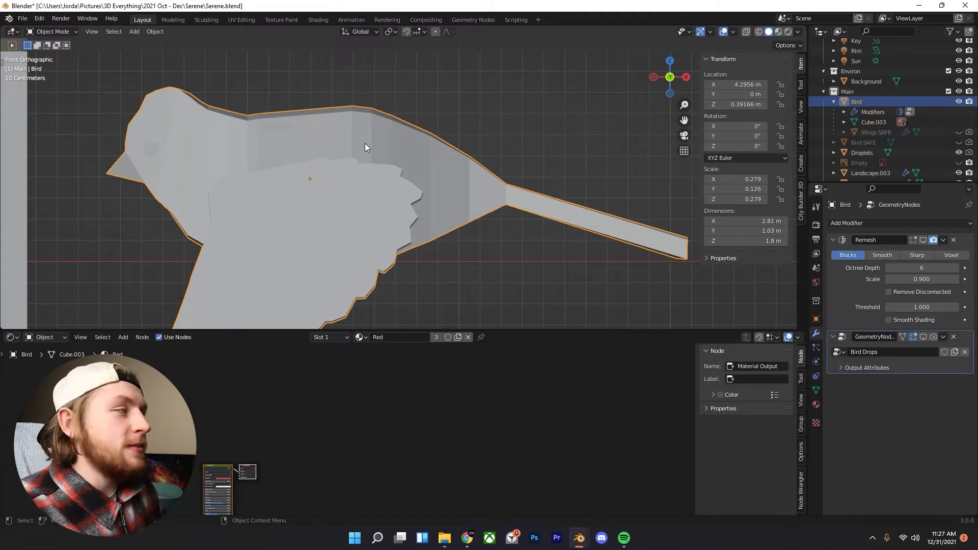
pyautogui.click(920, 240)
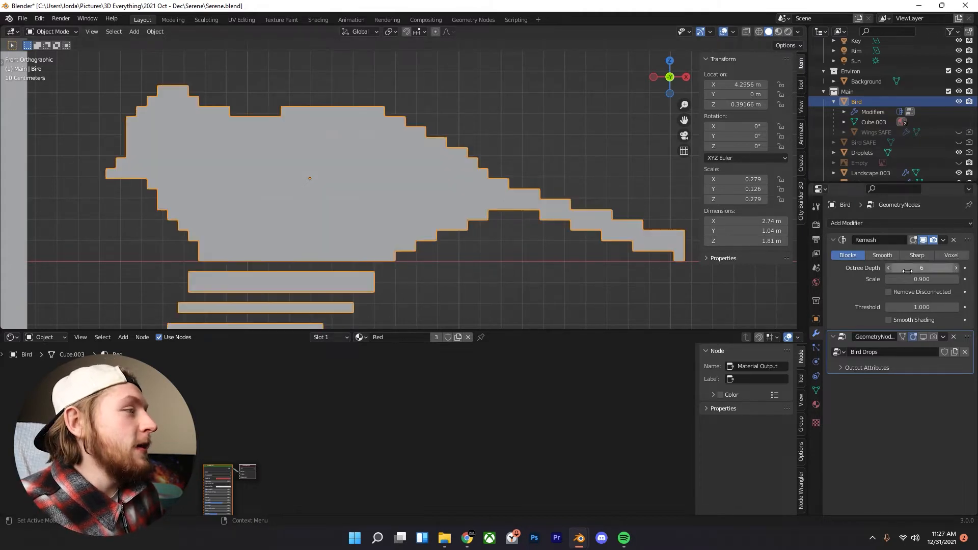
pyautogui.click(869, 256)
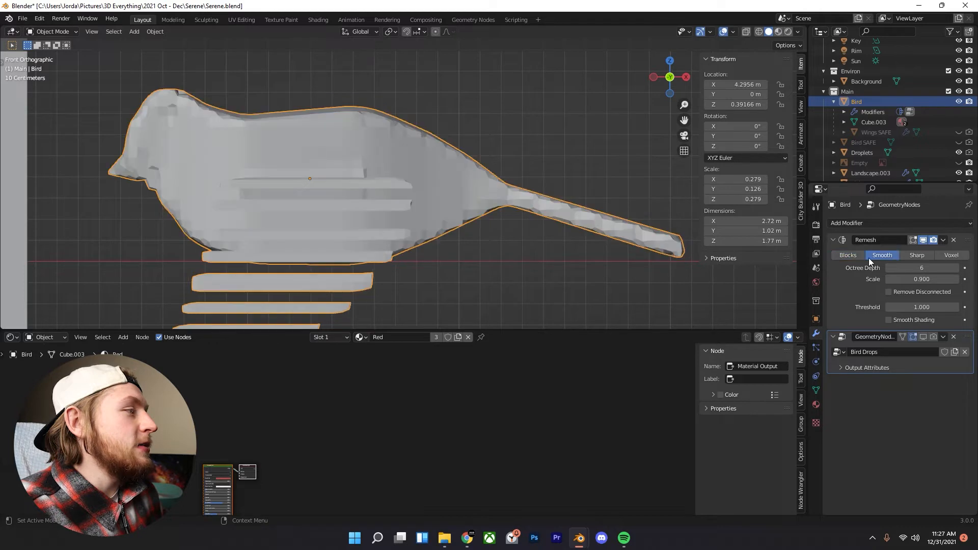
pyautogui.click(956, 259)
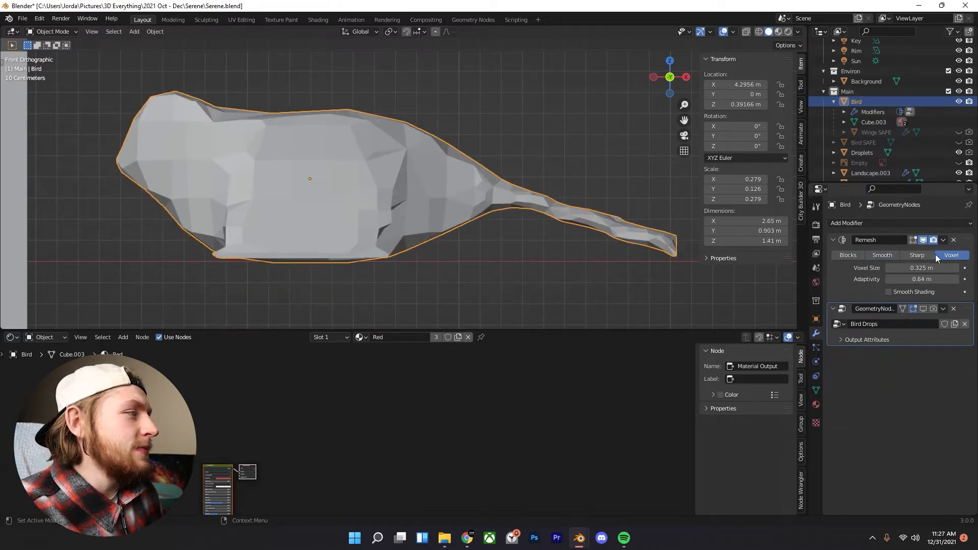
pyautogui.click(848, 256)
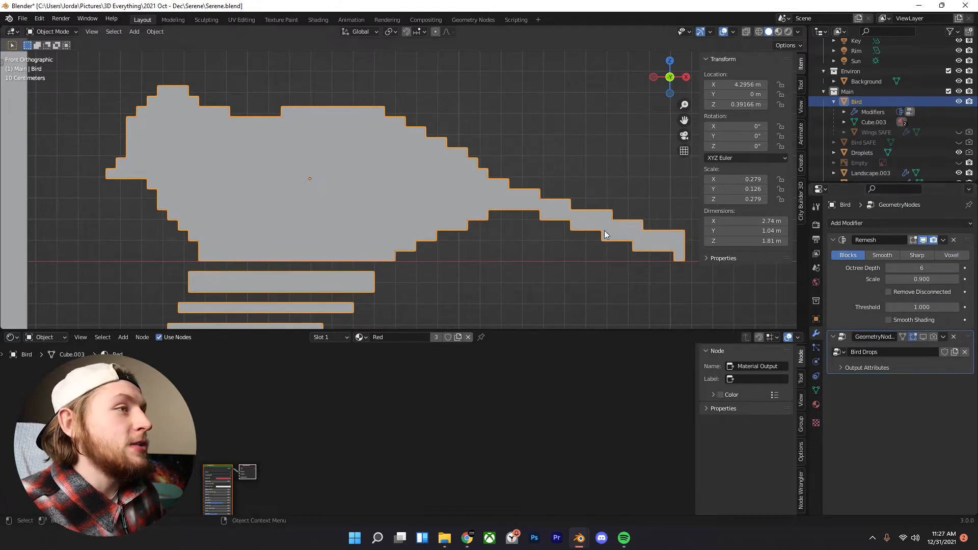
pyautogui.scroll(-3, 603, 234)
pyautogui.moveTo(462, 201); pyautogui.dragTo(439, 206, button='middle')
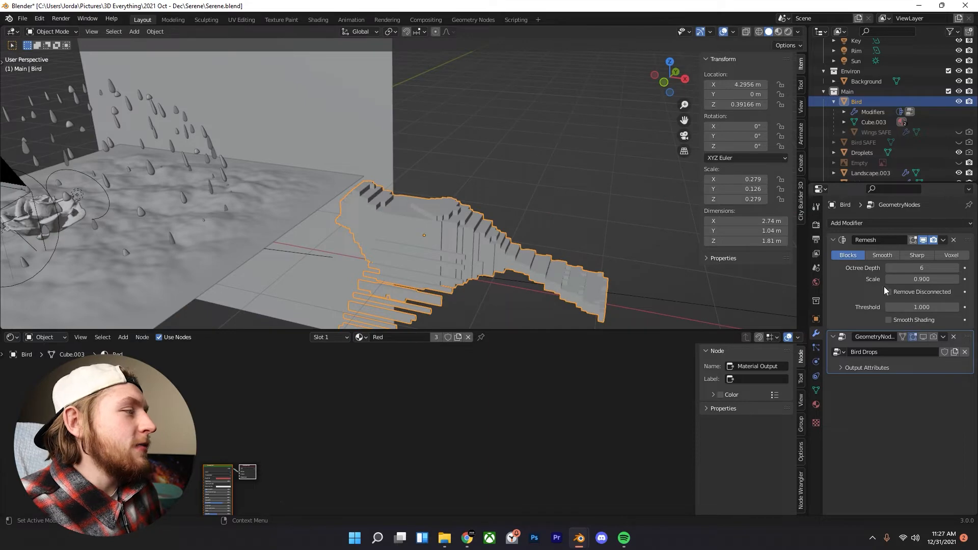
pyautogui.moveTo(522, 188); pyautogui.dragTo(478, 239, button='middle')
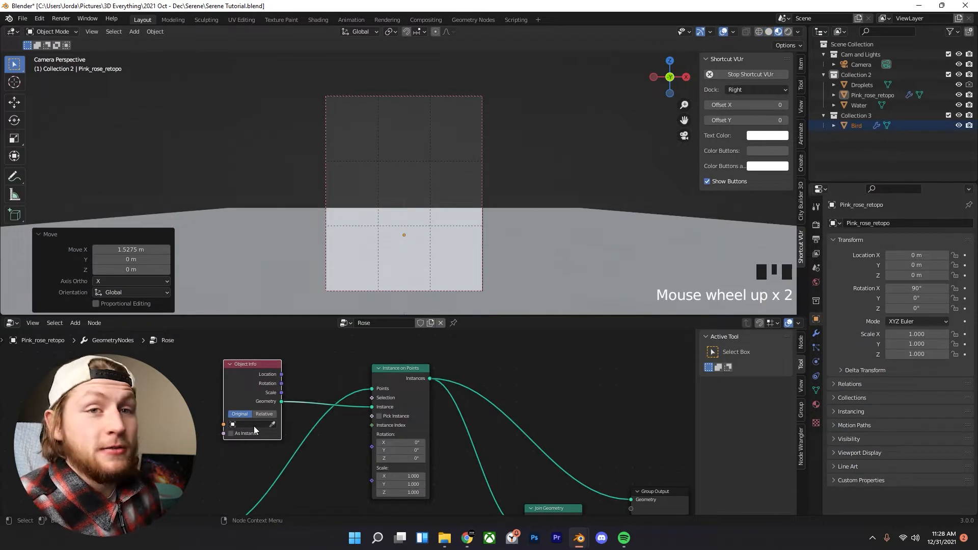
# - Set Bird as the object of the Object Info node in the Rose node tree
pyautogui.moveTo(247, 372); pyautogui.dragTo(234, 372)
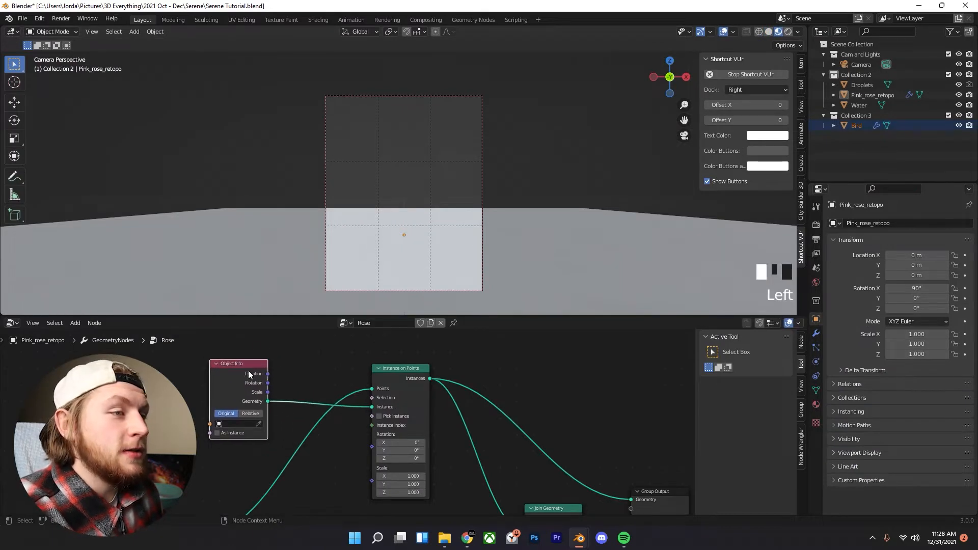
pyautogui.click(244, 423)
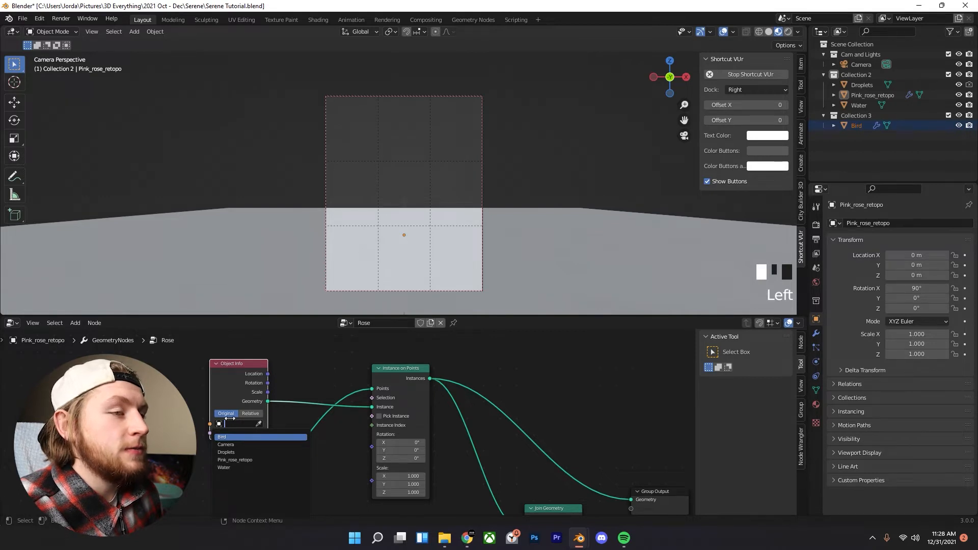
pyautogui.press('Return')
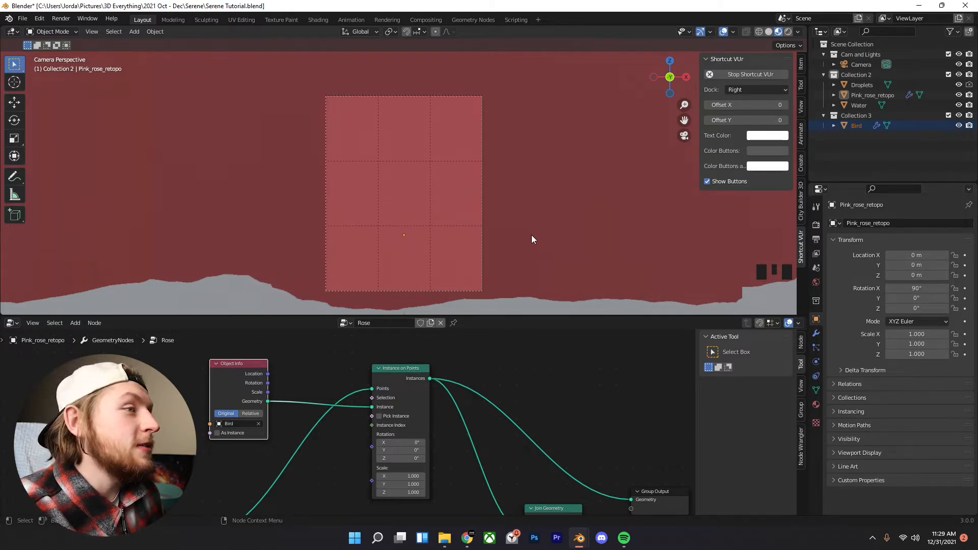
pyautogui.scroll(-6, 494, 357)
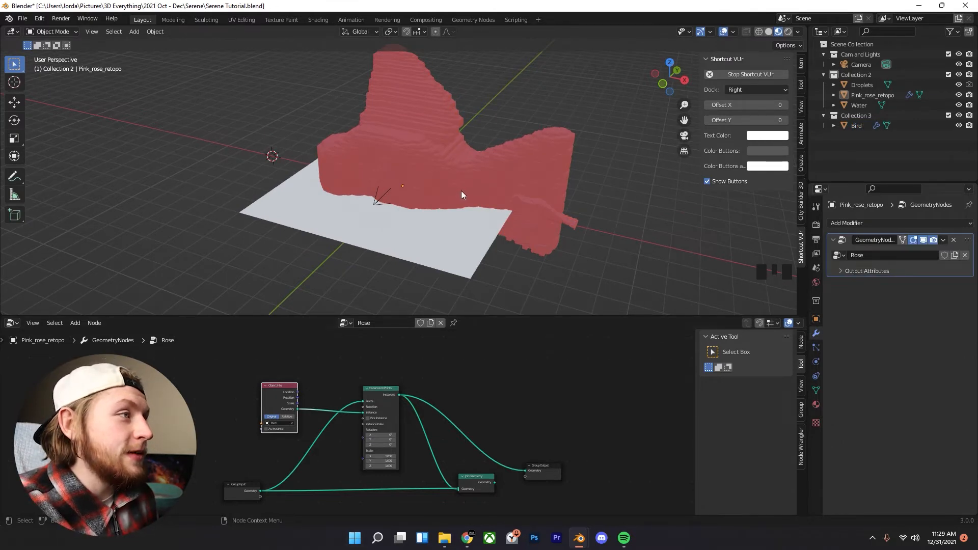
pyautogui.scroll(-2, 590, 164)
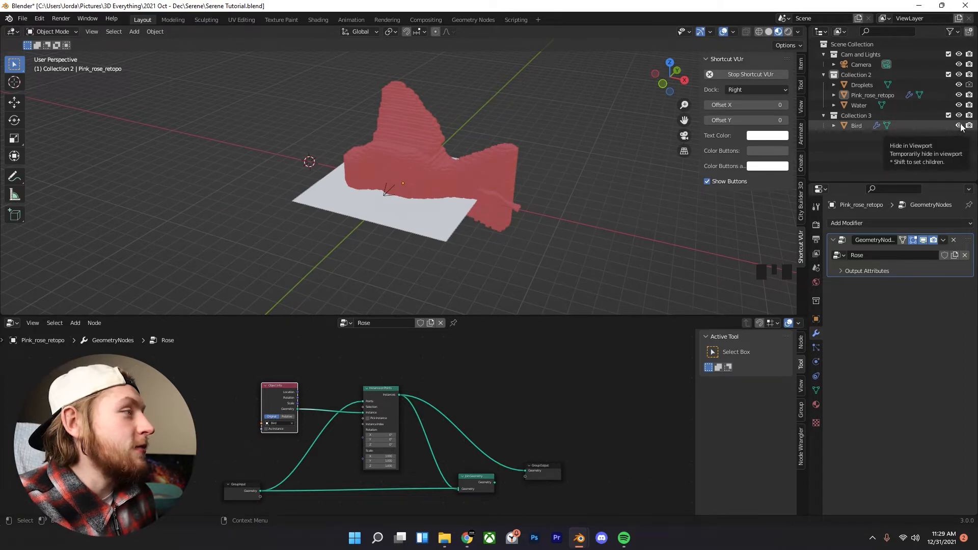
# - Hide the Bird object in the viewport and clear the object from the rose's Object Info node
pyautogui.click(960, 126)
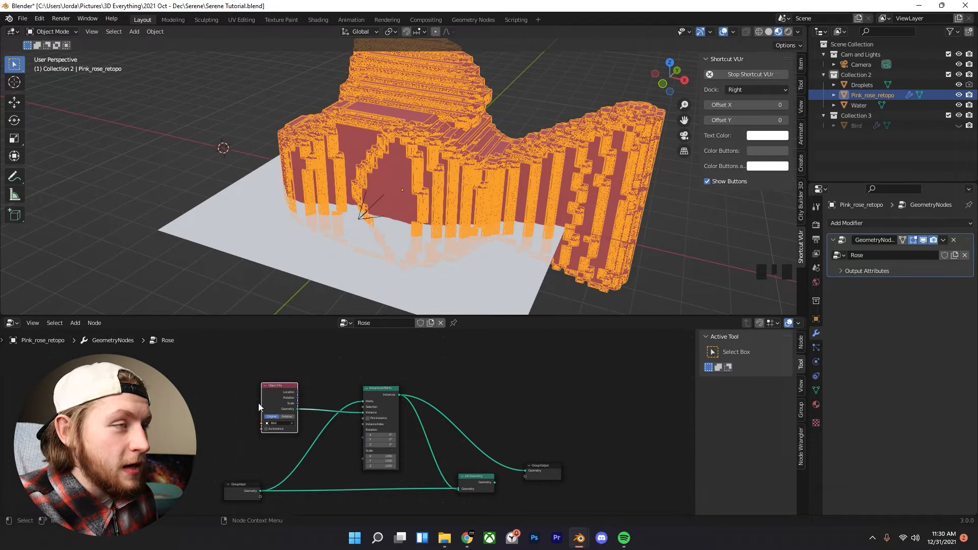
pyautogui.click(292, 423)
pyautogui.scroll(-2, 442, 209)
pyautogui.scroll(4, 356, 228)
pyautogui.scroll(-3, 357, 228)
pyautogui.moveTo(265, 371); pyautogui.dragTo(288, 370, button='middle')
pyautogui.moveTo(340, 175); pyautogui.dragTo(372, 230, button='middle')
pyautogui.moveTo(436, 193); pyautogui.dragTo(407, 177, button='middle')
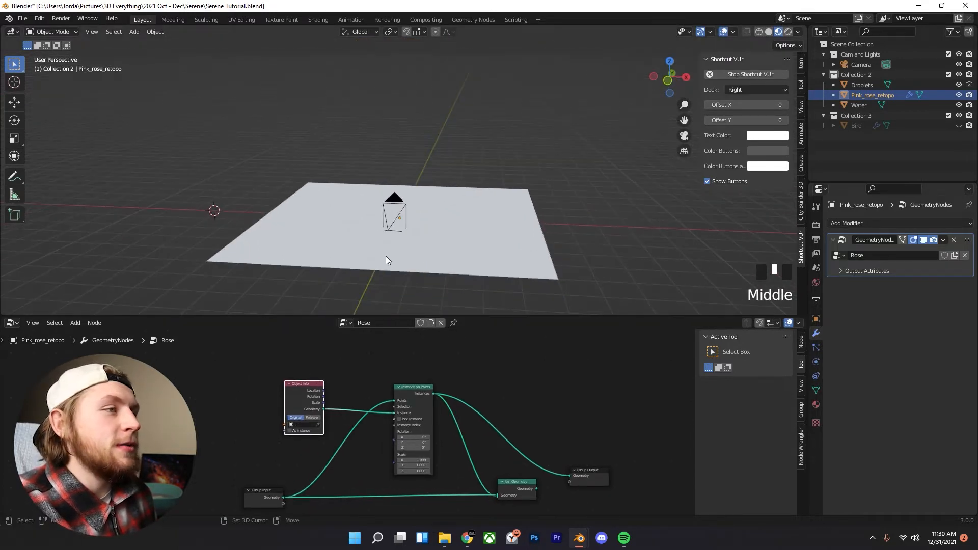
pyautogui.hotkey('shift', 'a')
pyautogui.moveTo(385, 237)
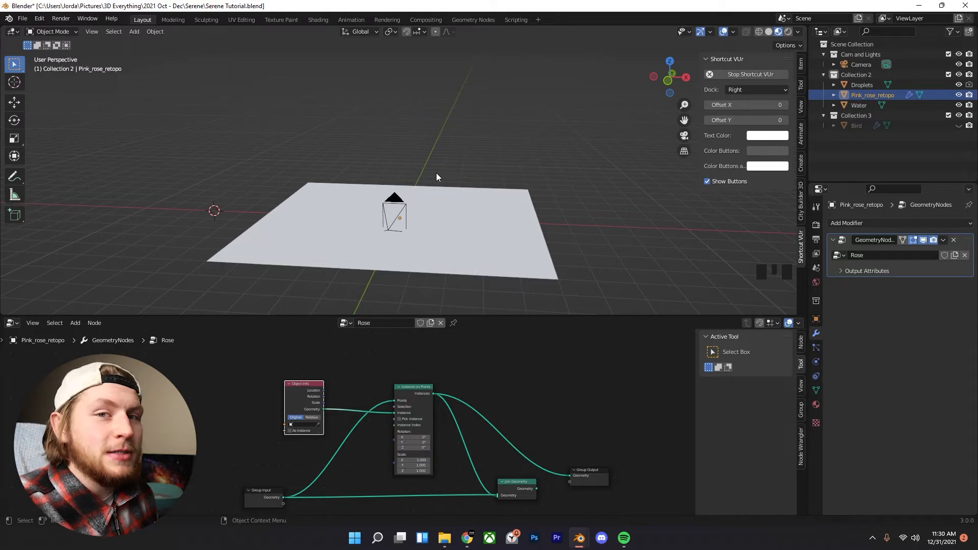
pyautogui.click(859, 127)
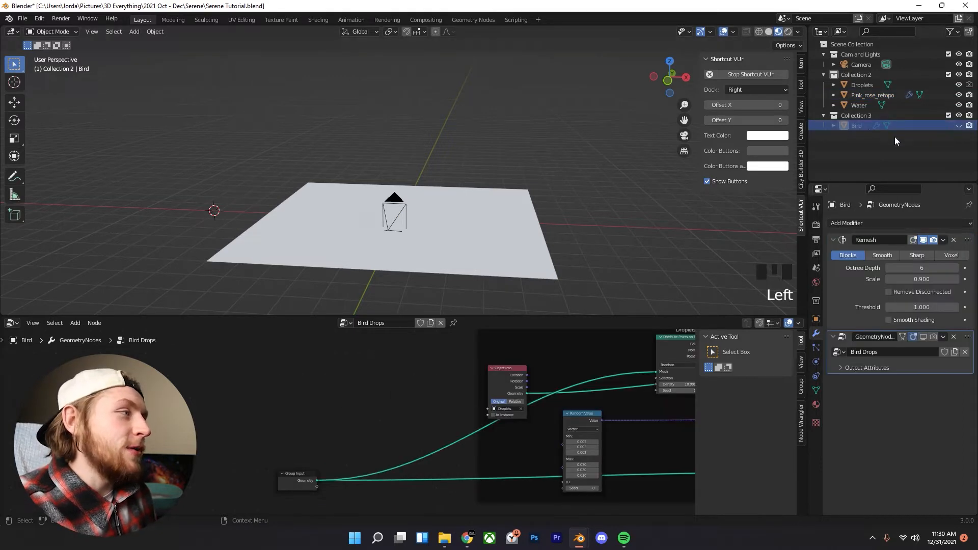
pyautogui.click(432, 282)
# - Add a mesh cylinder at the 3D cursor beside the water plane and flatten it to 0.144 along Z
pyautogui.moveTo(511, 389); pyautogui.dragTo(505, 368)
pyautogui.moveTo(504, 368); pyautogui.dragTo(493, 376, button='middle')
pyautogui.moveTo(209, 165); pyautogui.dragTo(219, 133, button='middle')
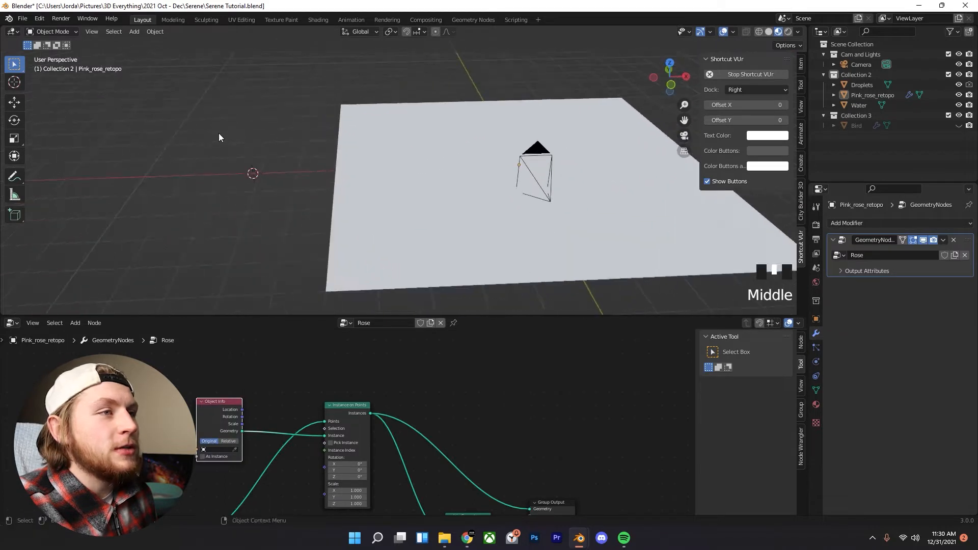
pyautogui.hotkey('shift', 'a')
pyautogui.moveTo(219, 158)
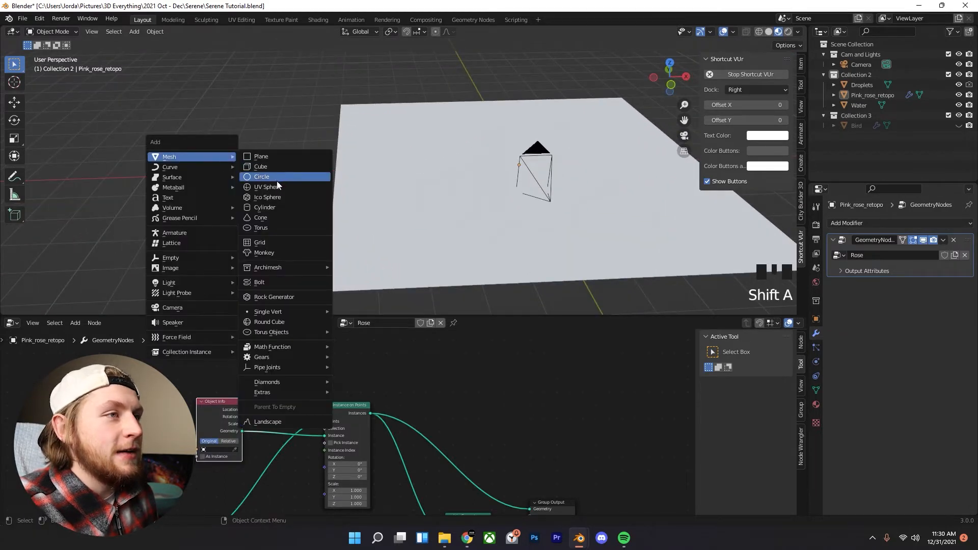
pyautogui.click(279, 207)
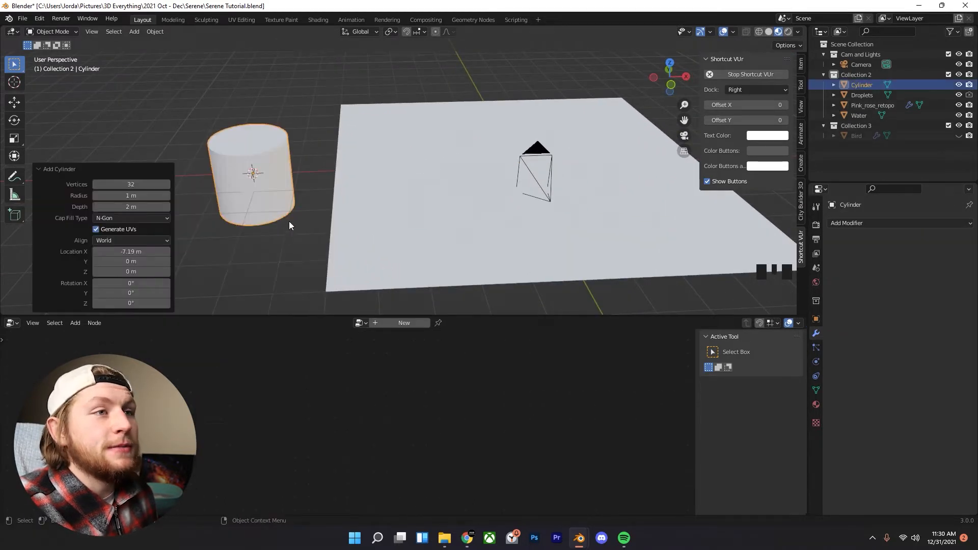
pyautogui.press('s')
pyautogui.press('z')
pyautogui.click(303, 167)
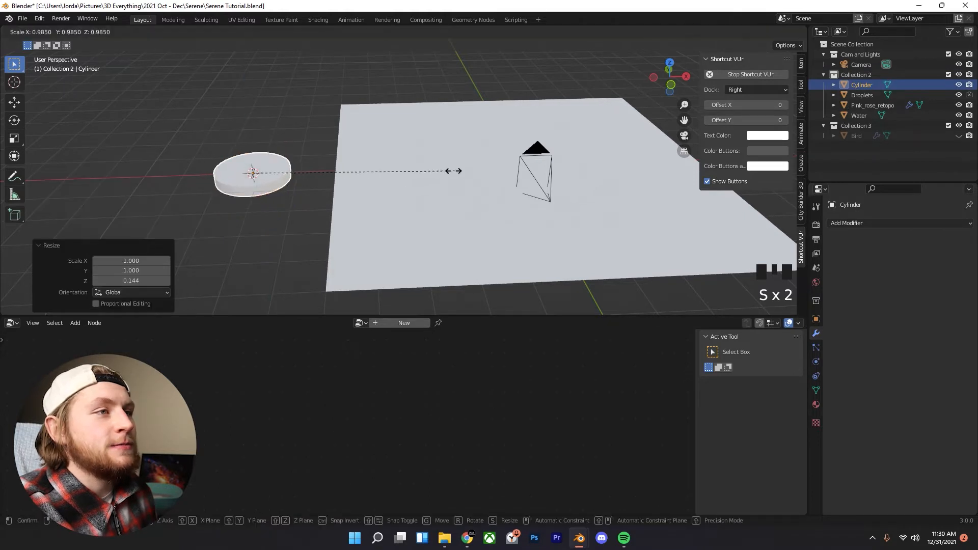
# - Scale the flattened cylinder uniformly by 0.131, and shrink it once more
pyautogui.press('s')
pyautogui.click(280, 171)
pyautogui.keyDown('shift'); pyautogui.moveTo(280, 171); pyautogui.dragTo(317, 197, button='middle'); pyautogui.keyUp('shift')
pyautogui.scroll(4, 452, 228)
pyautogui.scroll(2, 452, 229)
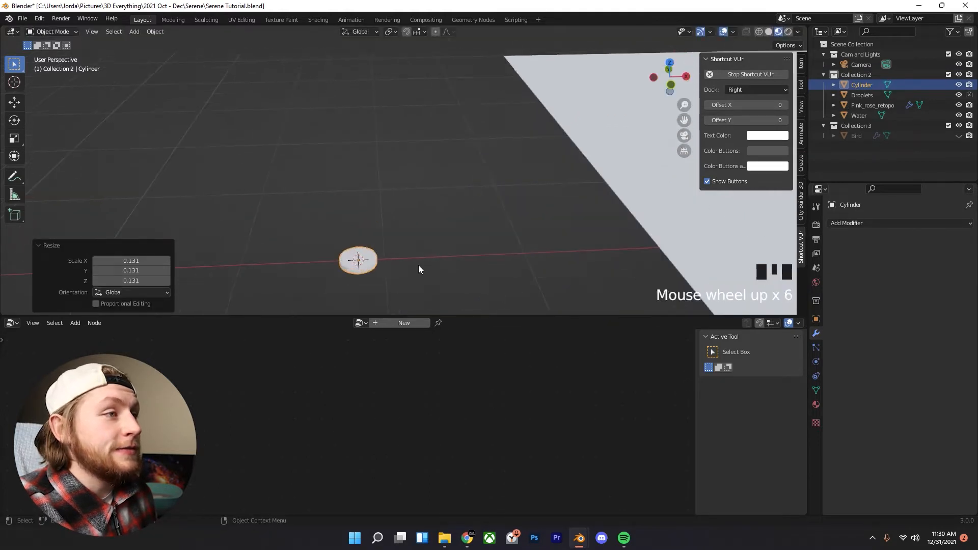
pyautogui.press('s')
pyautogui.click(423, 264)
# - Enlarge the tiny disc uniformly by a factor of 1.149
pyautogui.keyDown('shift'); pyautogui.moveTo(423, 264); pyautogui.dragTo(448, 198, button='middle'); pyautogui.keyUp('shift')
pyautogui.scroll(3, 474, 199)
pyautogui.press('s')
pyautogui.click(498, 198)
pyautogui.scroll(-4, 522, 197)
pyautogui.moveTo(518, 200); pyautogui.dragTo(467, 209, button='middle')
pyautogui.scroll(-2, 453, 208)
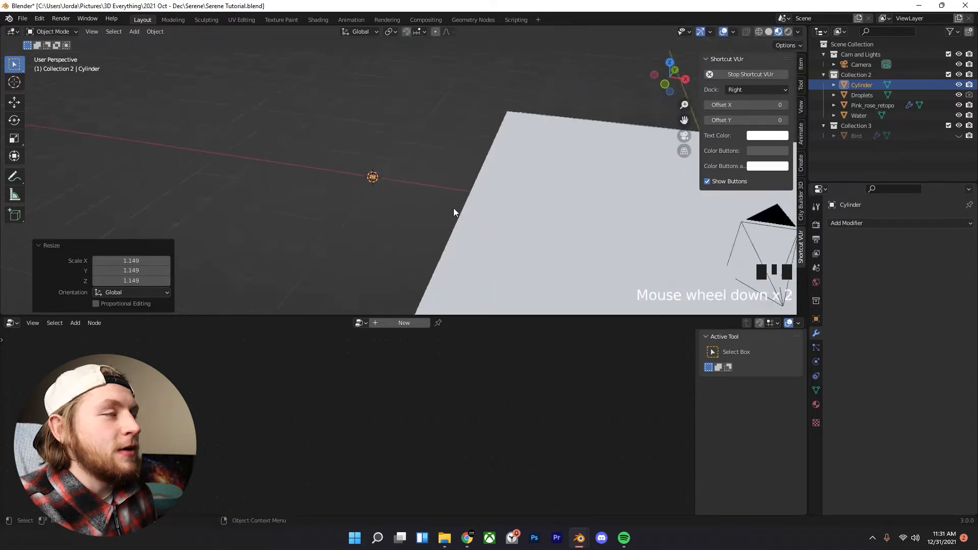
# - Check the camera framing of the water plane and the small disc's place beside it
pyautogui.press('KP_0')
pyautogui.scroll(-3, 317, 178)
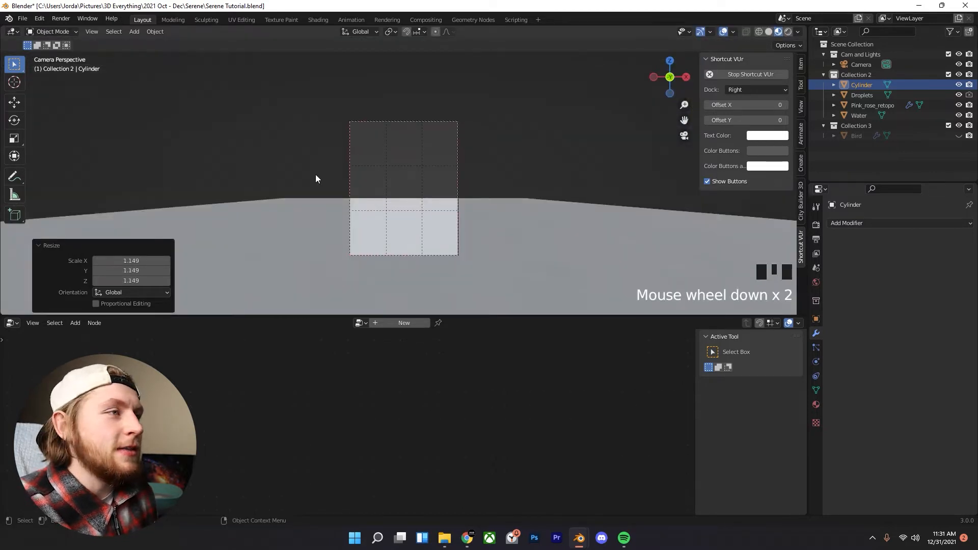
pyautogui.keyDown('shift'); pyautogui.moveTo(332, 210); pyautogui.dragTo(480, 177, button='middle'); pyautogui.keyUp('shift')
pyautogui.scroll(-2, 223, 220)
pyautogui.keyDown('shift'); pyautogui.moveTo(223, 220); pyautogui.dragTo(325, 167, button='middle'); pyautogui.keyUp('shift')
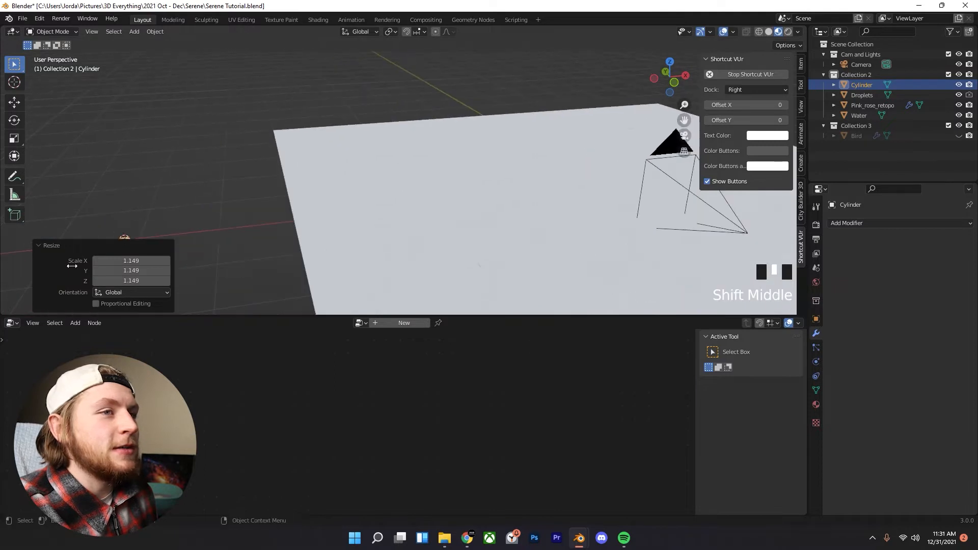
pyautogui.click(134, 246)
pyautogui.keyDown('shift'); pyautogui.moveTo(507, 182); pyautogui.dragTo(463, 176, button='middle'); pyautogui.keyUp('shift')
pyautogui.press('KP_0')
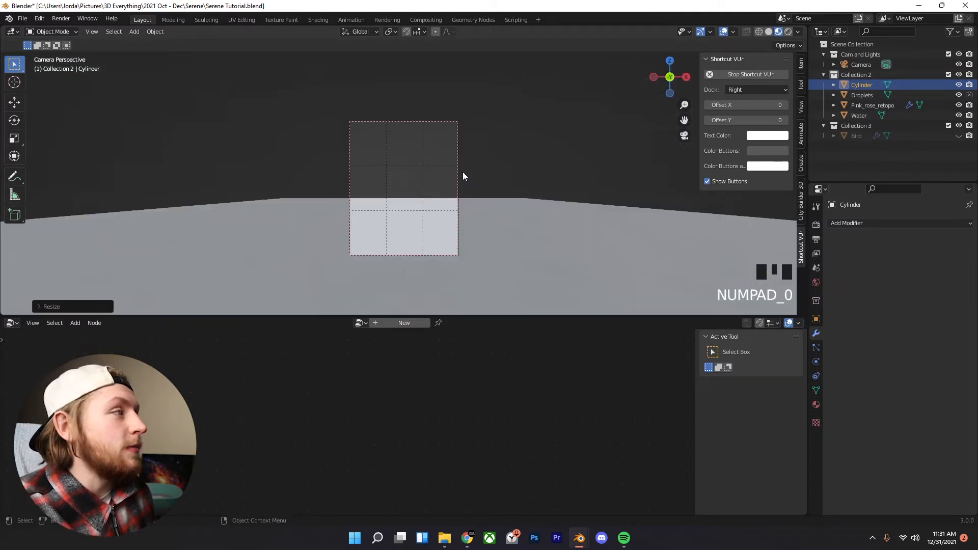
# - Rename the small flattened cylinder as Coins and place it in Collection 3
pyautogui.doubleClick(903, 83)
pyautogui.write('Coins')
pyautogui.press('Return')
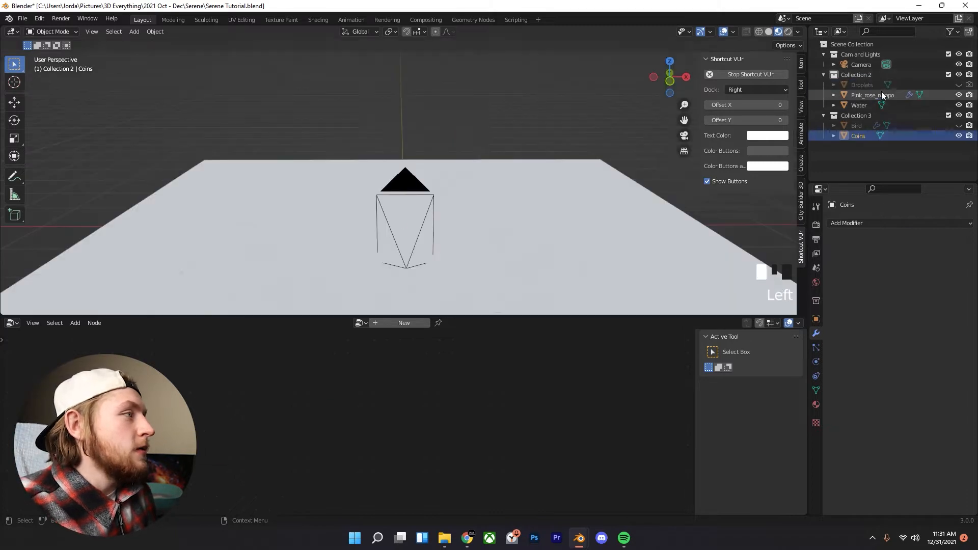
# - Set Coins as the source object of the Object Info node in the Pink_rose_retopo geometry node tree
pyautogui.click(882, 94)
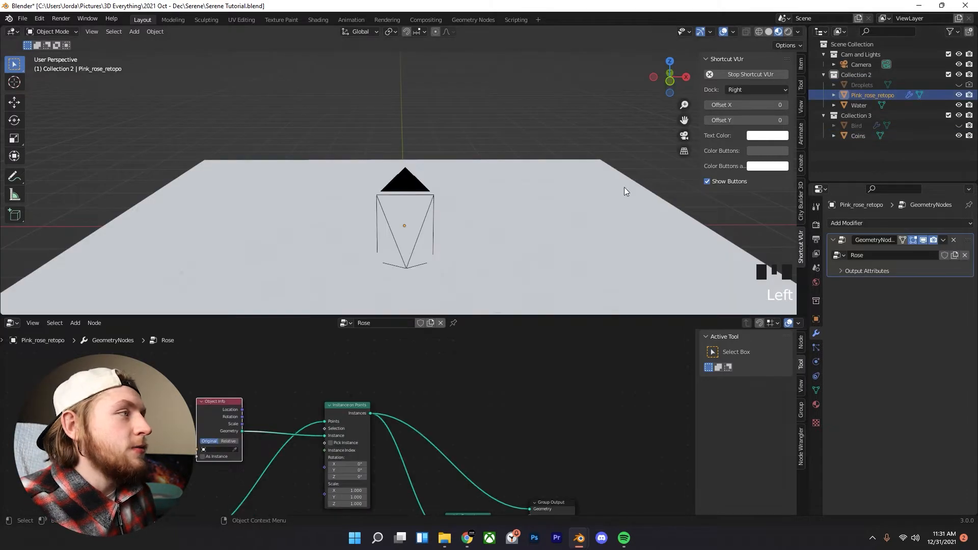
pyautogui.moveTo(442, 245); pyautogui.dragTo(418, 233, button='middle')
pyautogui.scroll(-2, 452, 253)
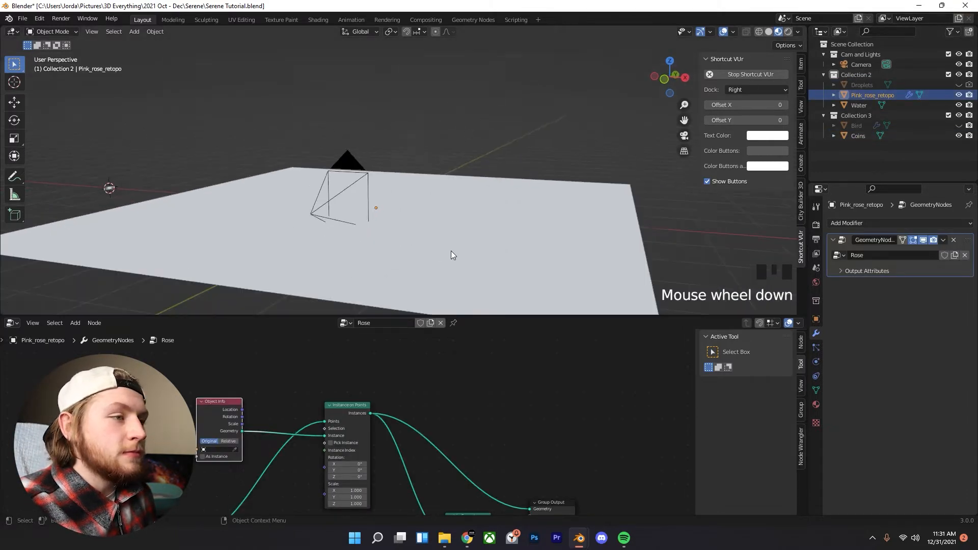
pyautogui.scroll(2, 224, 438)
pyautogui.click(221, 436)
pyautogui.click(221, 463)
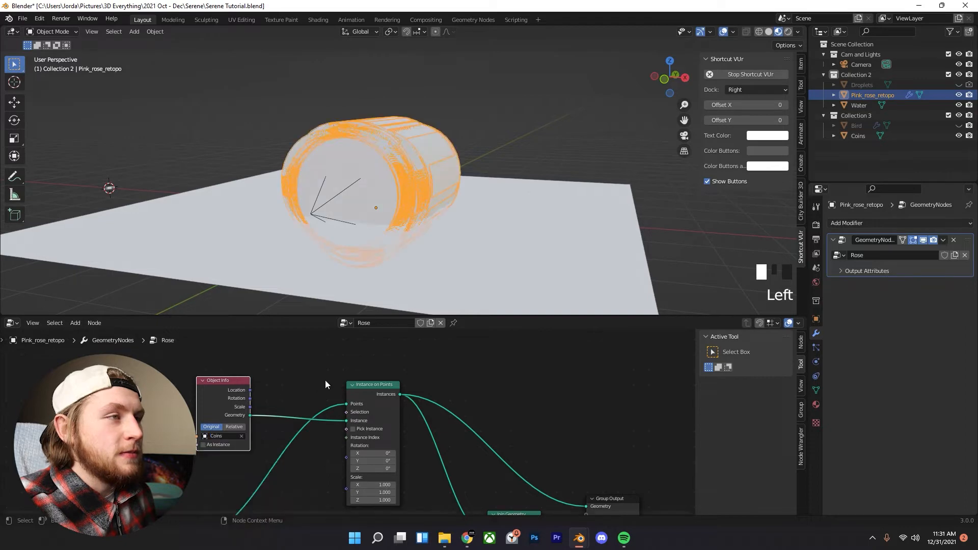
pyautogui.moveTo(429, 202); pyautogui.dragTo(404, 365, button='middle')
pyautogui.scroll(5, 580, 241)
pyautogui.scroll(1, 552, 152)
pyautogui.scroll(-2, 478, 423)
pyautogui.scroll(-5, 265, 423)
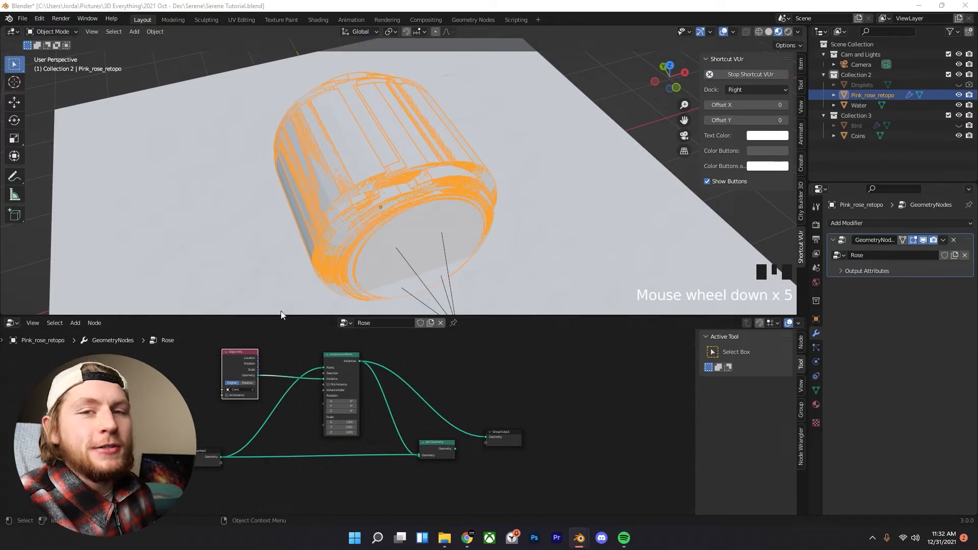
# - Add a Random Value node to the Rose node tree, placed between the Group Input and Instance on Points nodes
pyautogui.moveTo(421, 445); pyautogui.dragTo(425, 449)
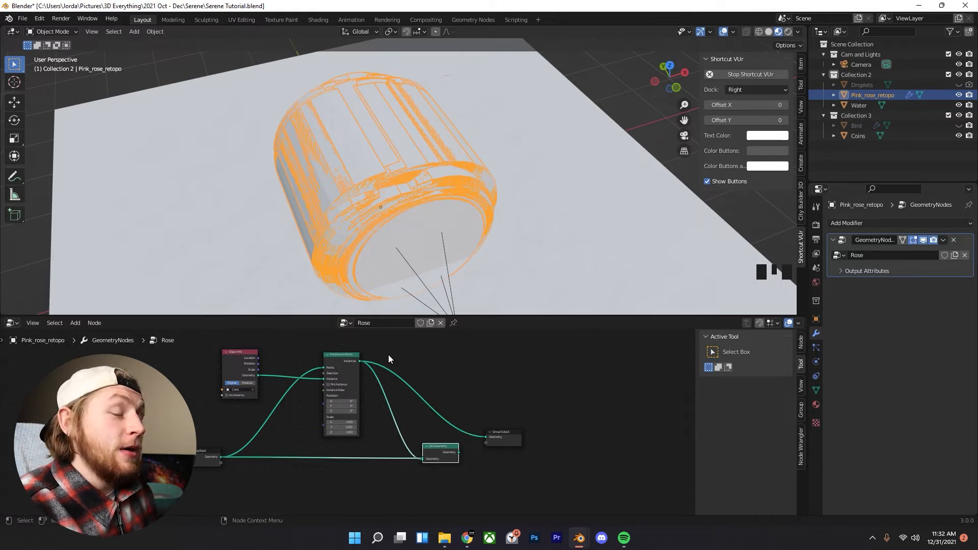
pyautogui.hotkey('shift', 'a')
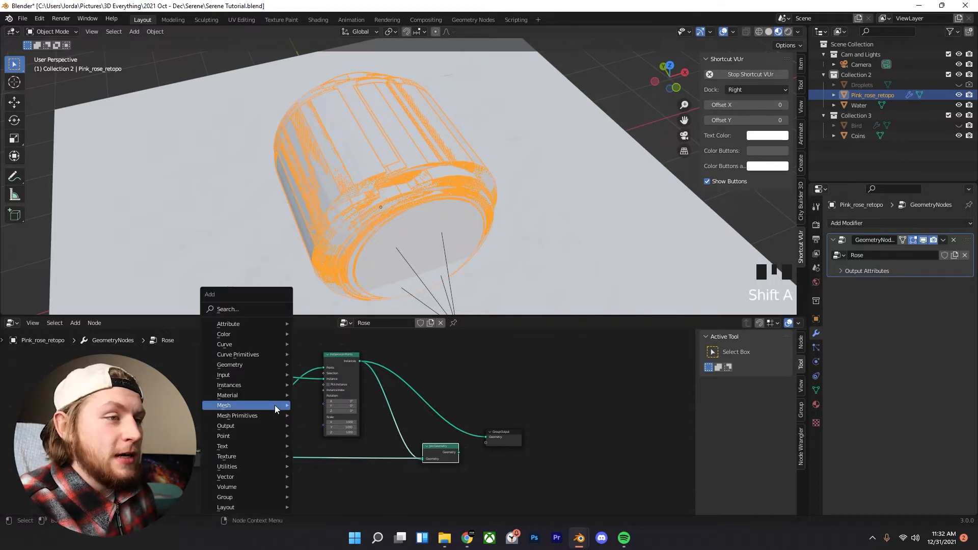
pyautogui.moveTo(274, 405)
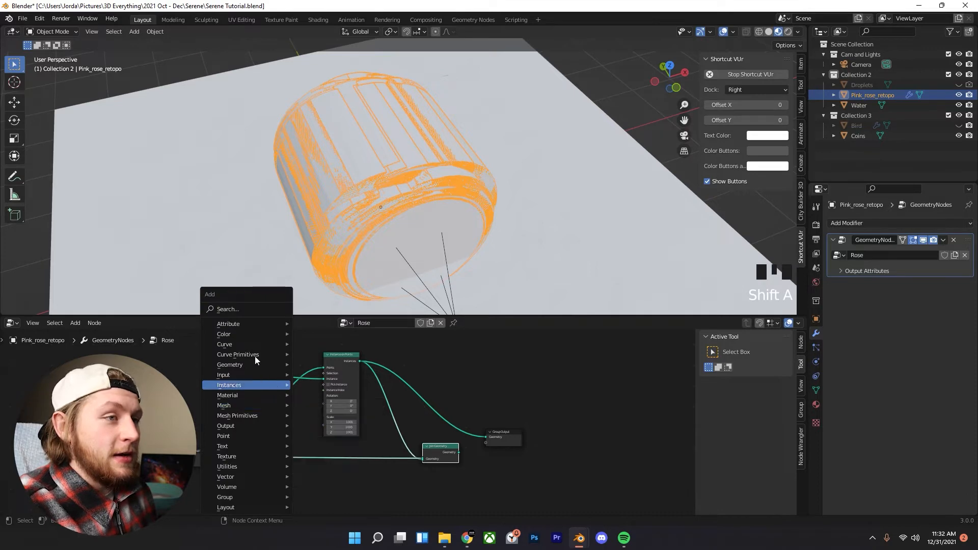
pyautogui.click(245, 309)
pyautogui.write('ra')
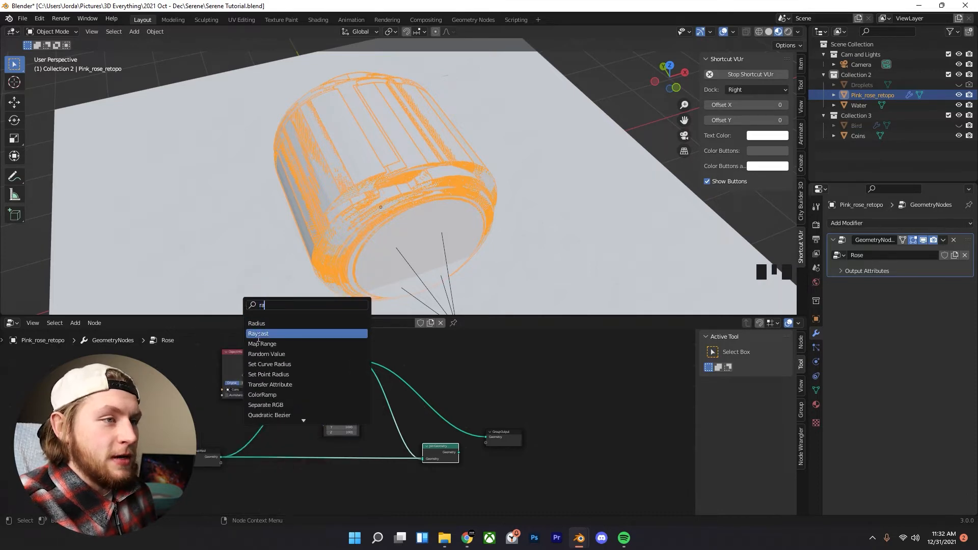
pyautogui.click(296, 356)
pyautogui.click(153, 438)
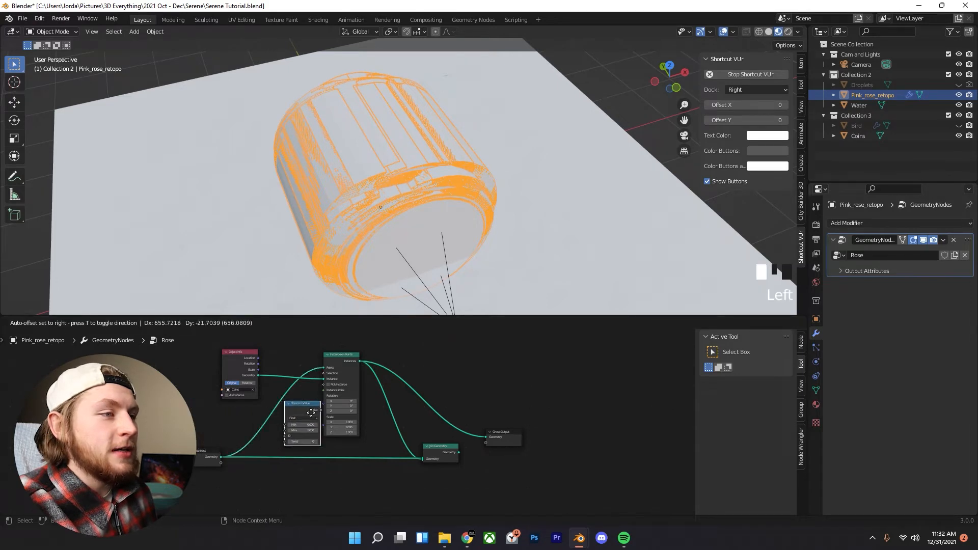
pyautogui.click(359, 372)
pyautogui.moveTo(351, 367); pyautogui.dragTo(387, 355)
pyautogui.scroll(3, 359, 409)
pyautogui.moveTo(188, 410); pyautogui.dragTo(230, 394)
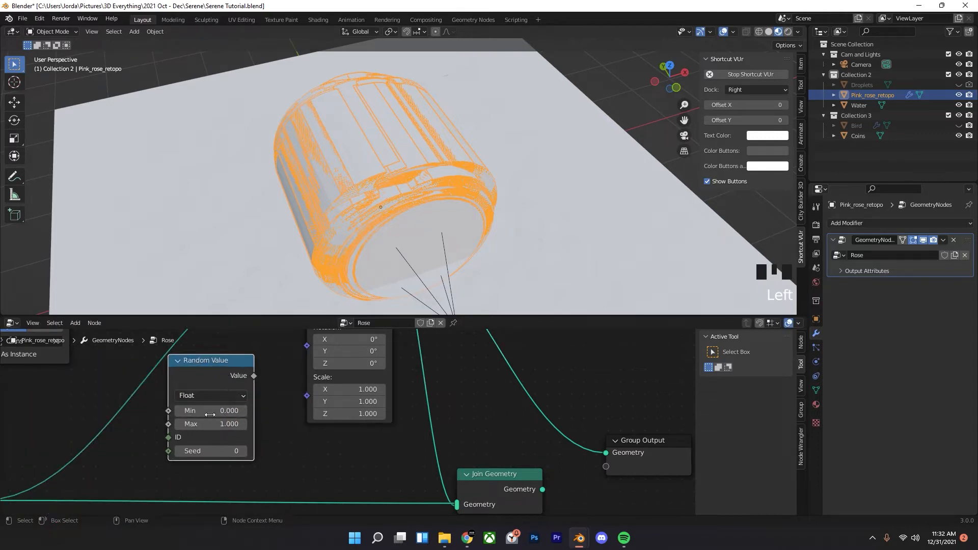
# - Try driving the Scale of Instance on Points with the Random Value node's Float output
pyautogui.click(211, 396)
pyautogui.click(201, 406)
pyautogui.moveTo(223, 399); pyautogui.dragTo(307, 396)
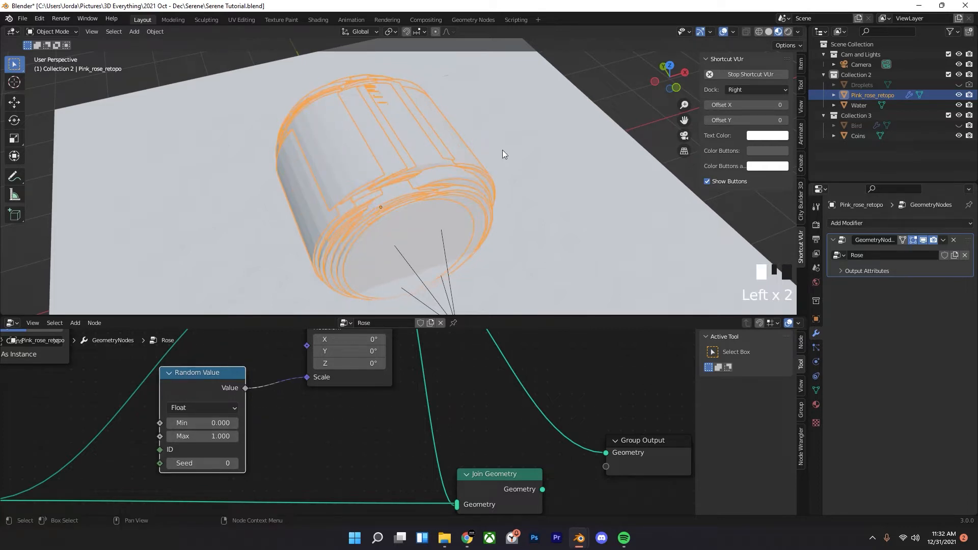
pyautogui.moveTo(417, 228); pyautogui.dragTo(377, 270, button='middle')
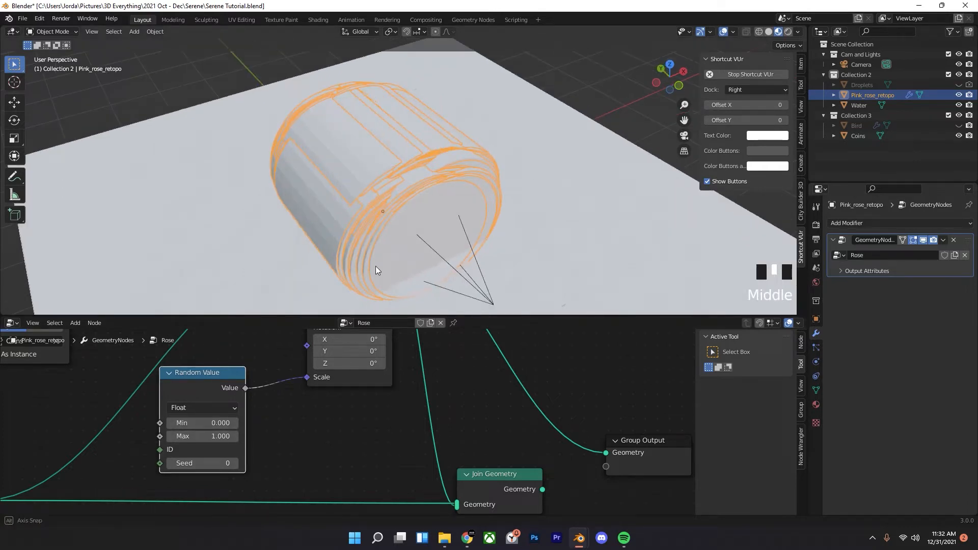
# - Change the Random Value node's data type to Vector and connect its Value to the Scale input of Instance on Points
pyautogui.click(188, 411)
pyautogui.click(206, 448)
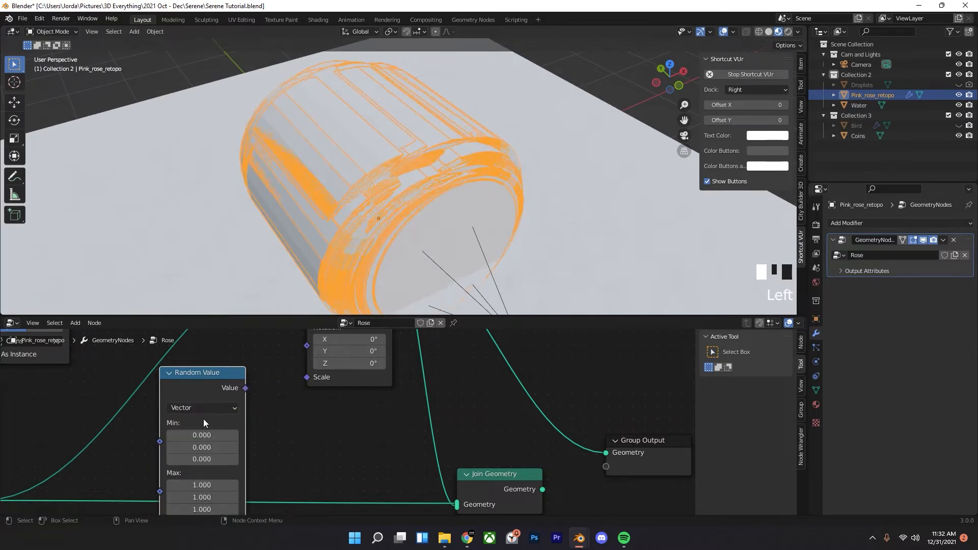
pyautogui.scroll(-5, 263, 403)
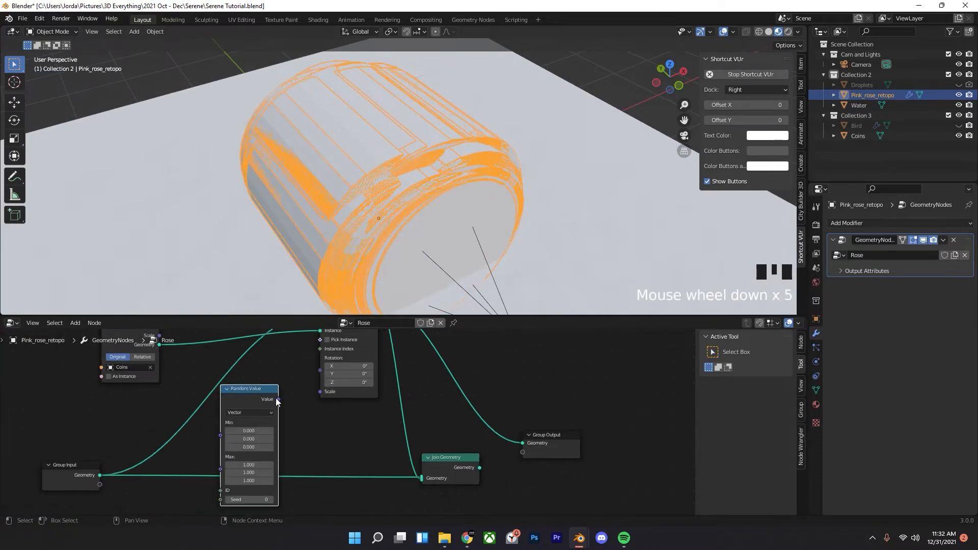
pyautogui.moveTo(279, 399); pyautogui.dragTo(320, 391)
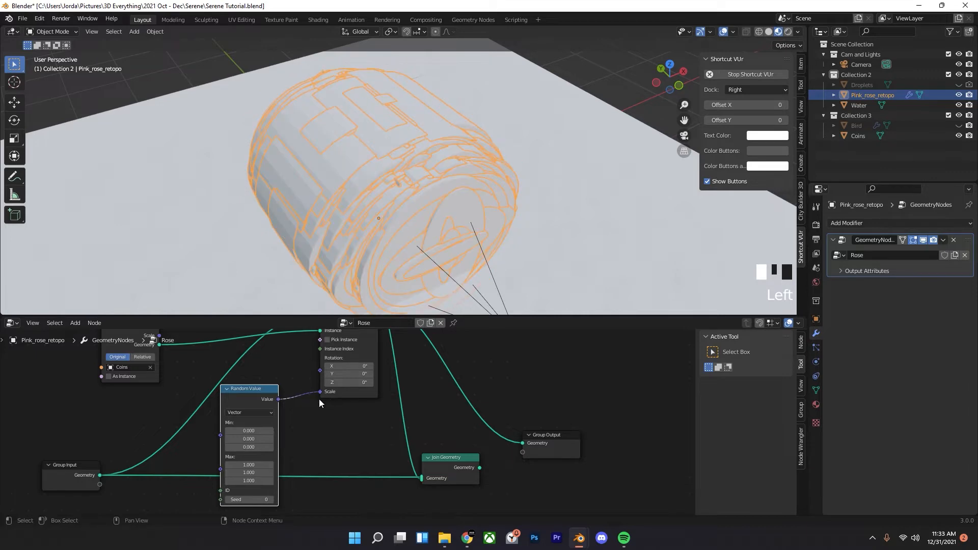
pyautogui.scroll(-3, 307, 392)
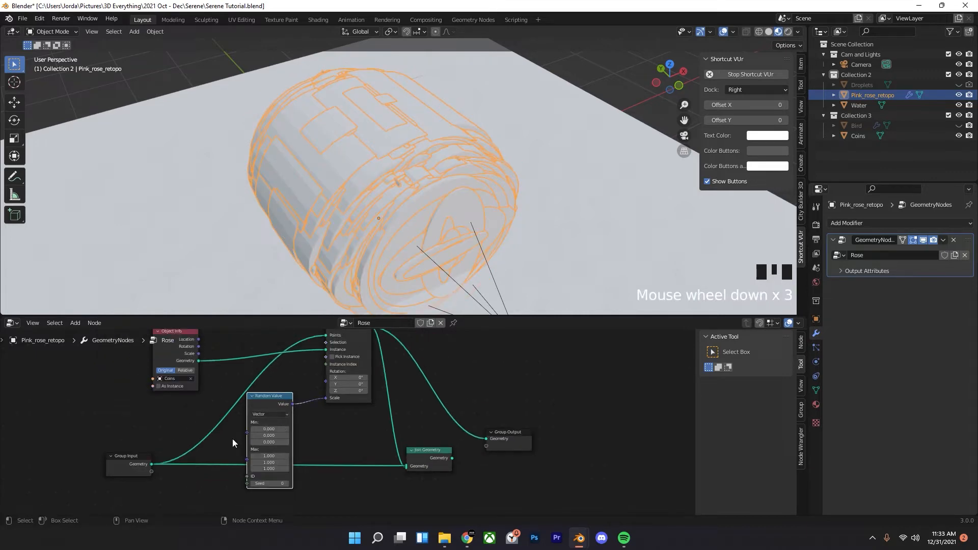
pyautogui.scroll(4, 273, 408)
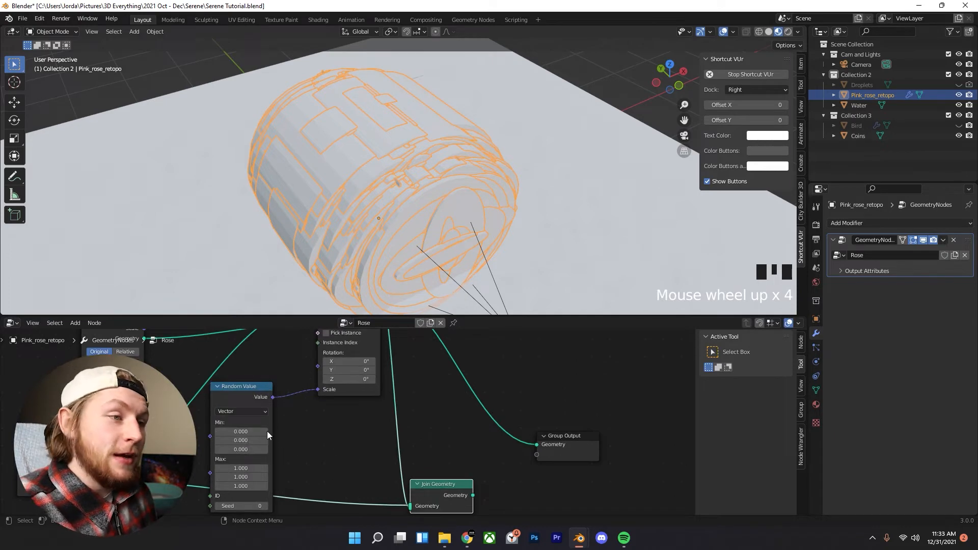
# - Switch the Random Value node's data type to Float and back to Vector to compare the two
pyautogui.click(248, 412)
pyautogui.click(242, 422)
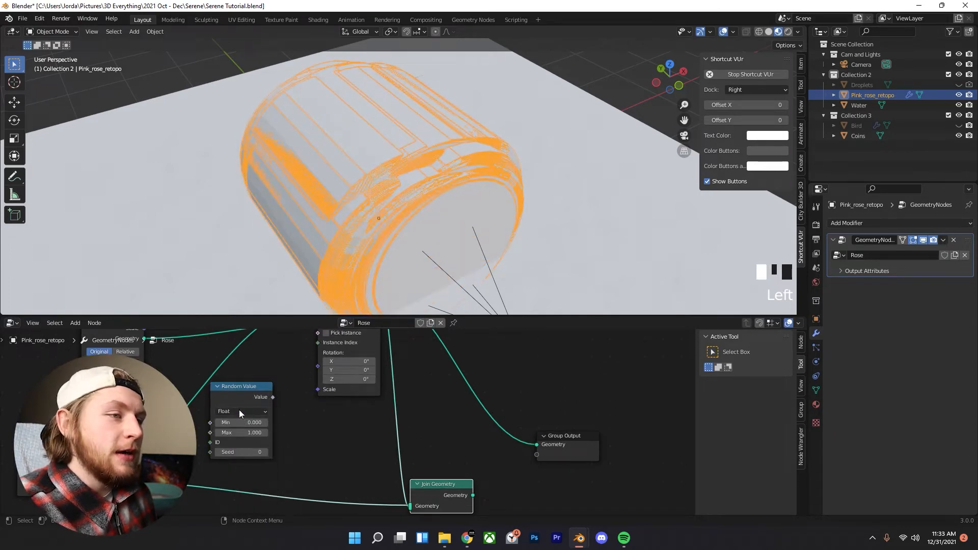
pyautogui.click(243, 411)
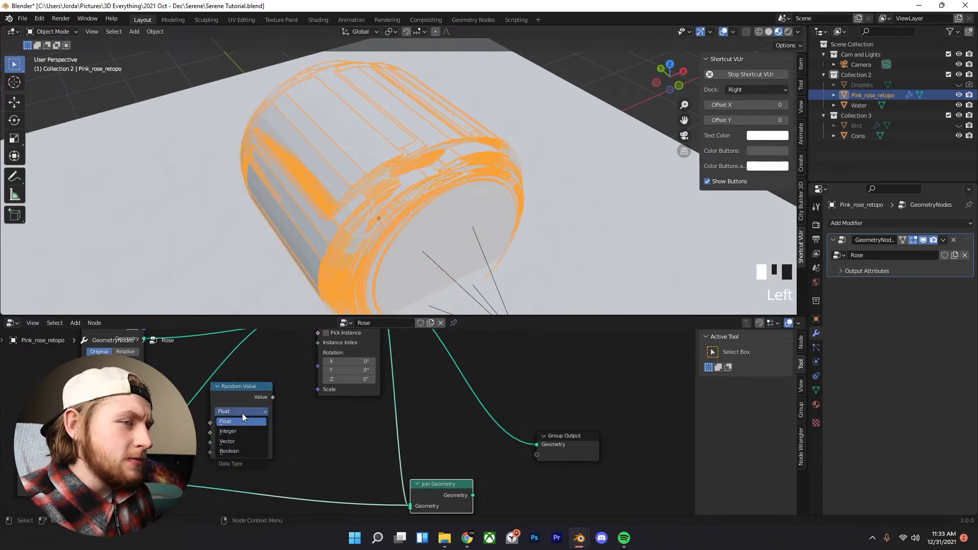
pyautogui.click(237, 432)
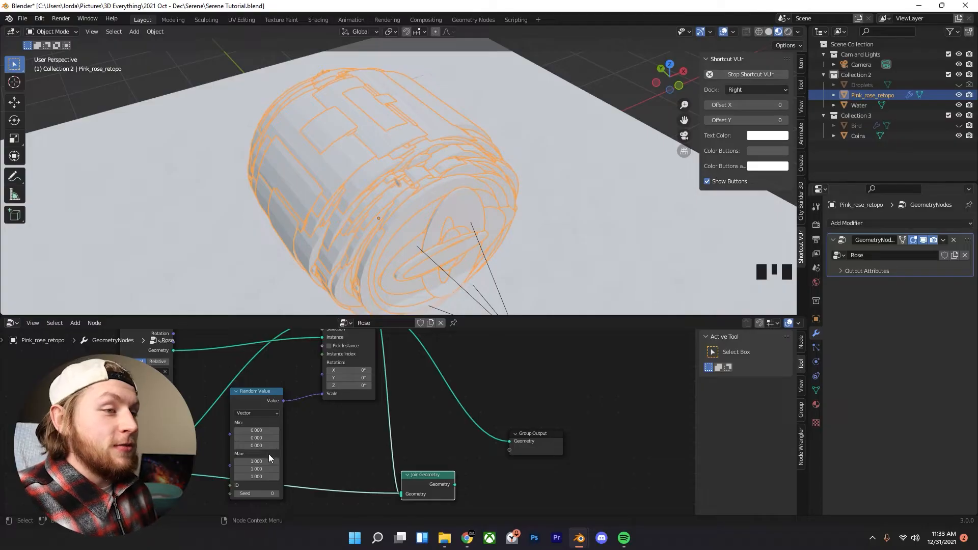
pyautogui.scroll(3, 265, 456)
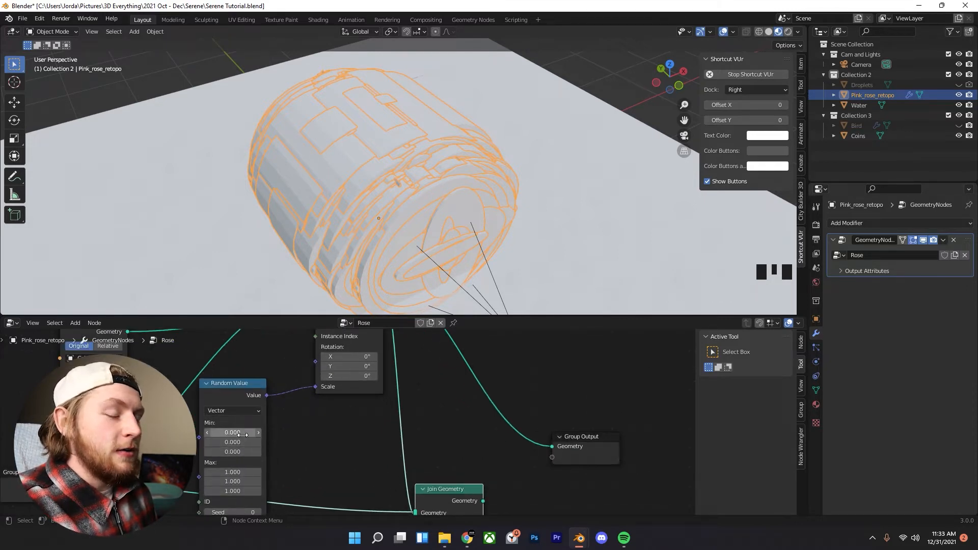
pyautogui.click(238, 411)
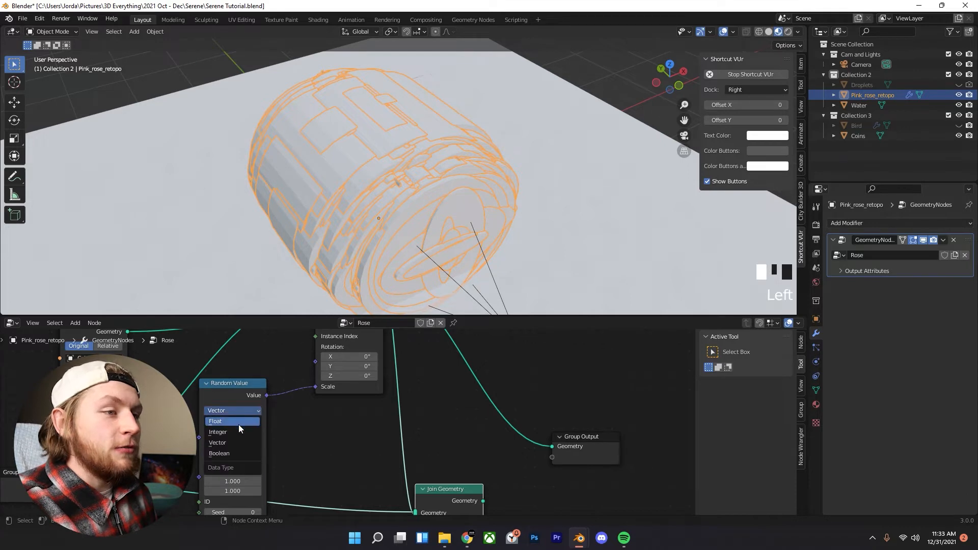
pyautogui.click(239, 423)
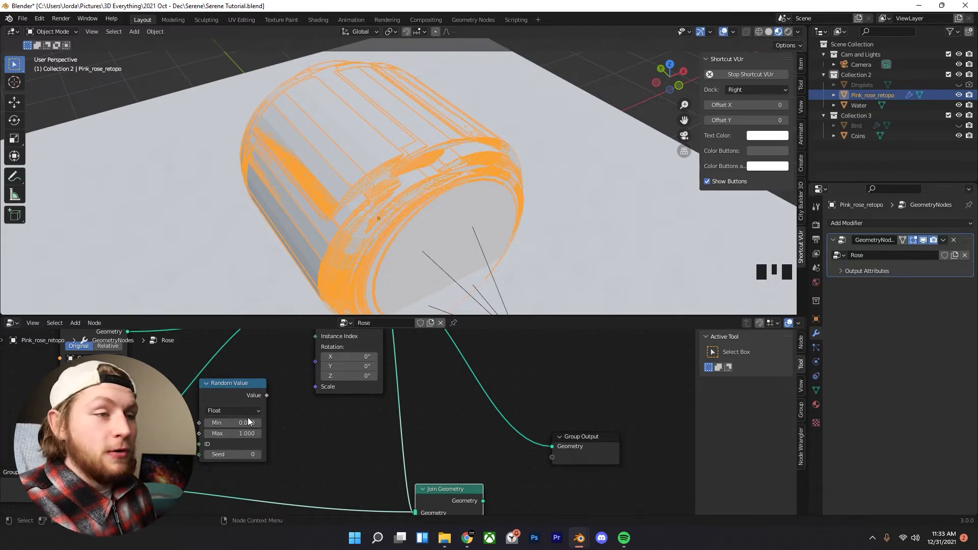
pyautogui.click(234, 410)
pyautogui.click(238, 443)
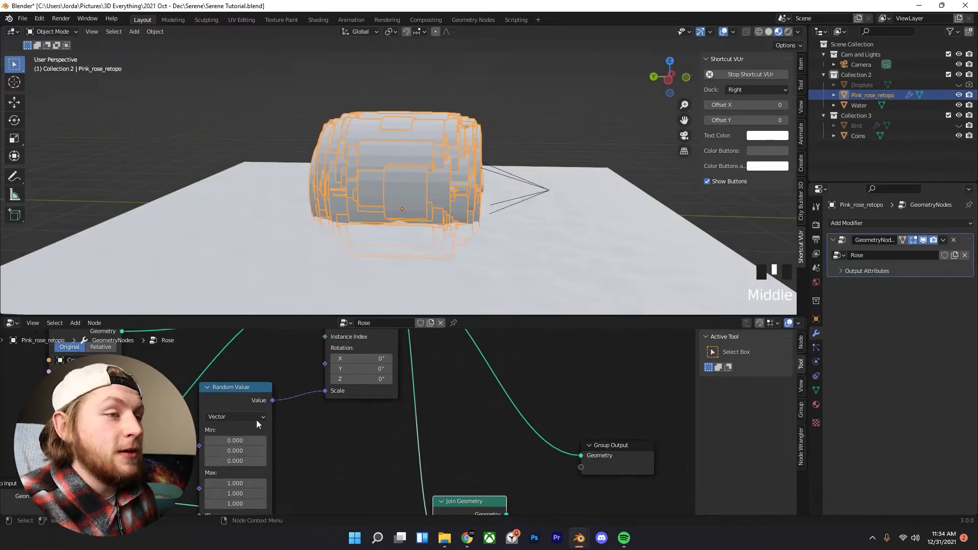
# - Set the Random Value node's Min to 0.003 and Max to 0.004 on all three axes
pyautogui.doubleClick(235, 440)
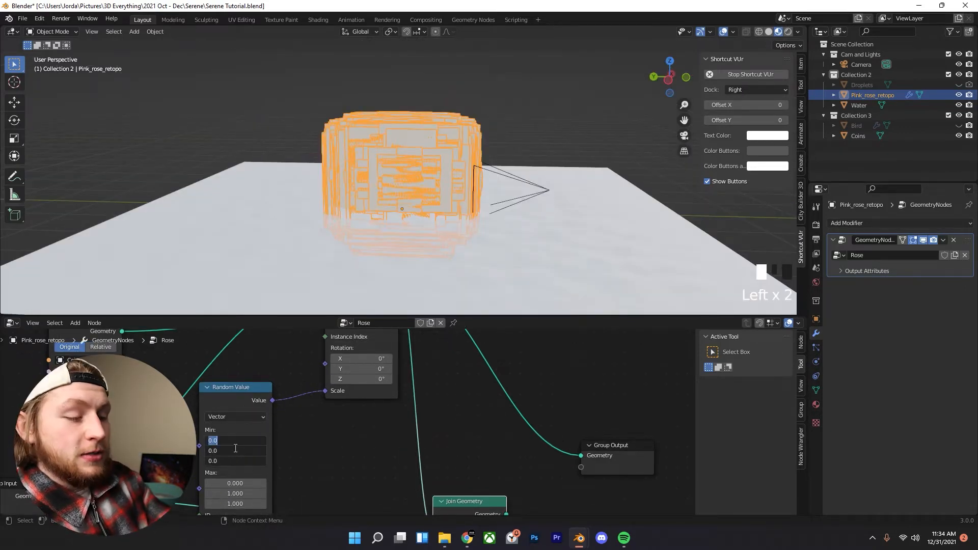
pyautogui.write('0.003')
pyautogui.press('Return')
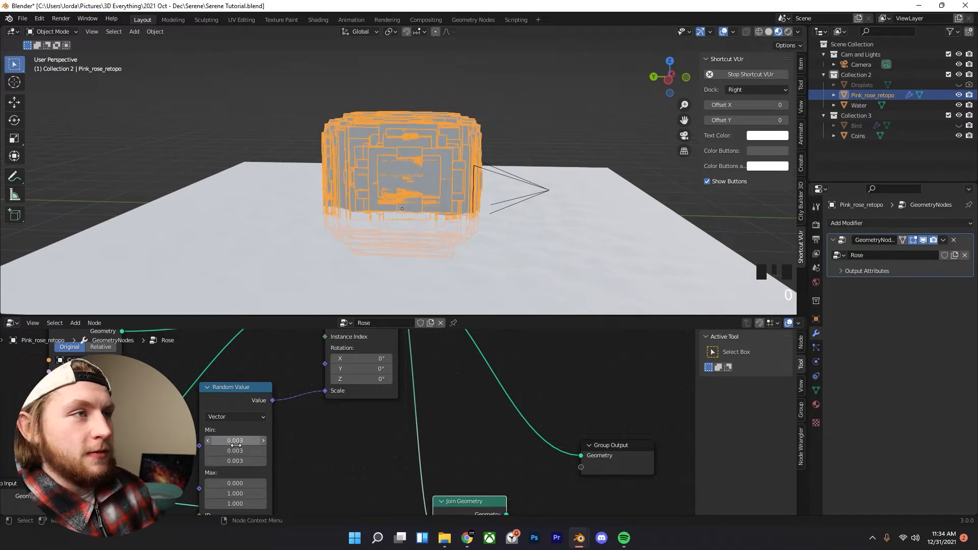
pyautogui.moveTo(246, 478); pyautogui.dragTo(250, 451, button='middle')
pyautogui.click(251, 452)
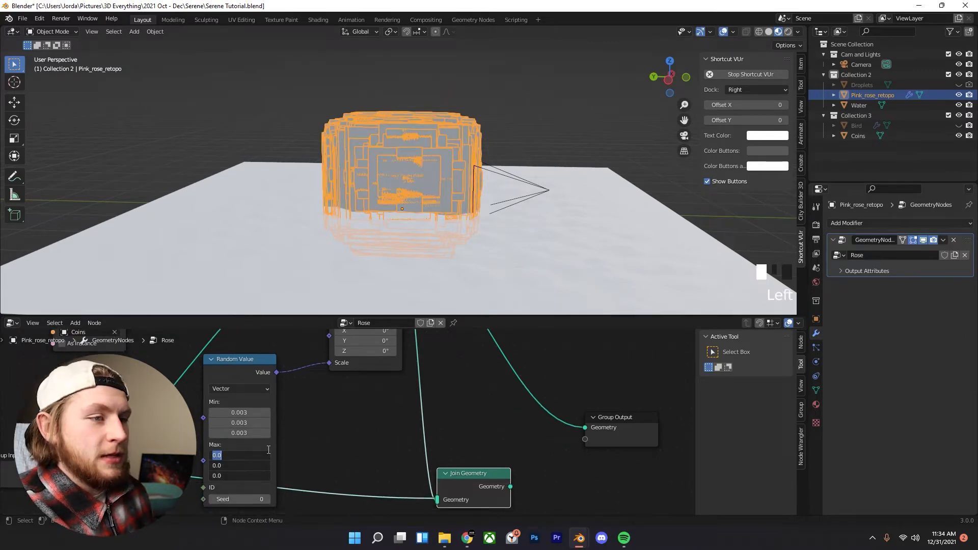
pyautogui.write('0.004')
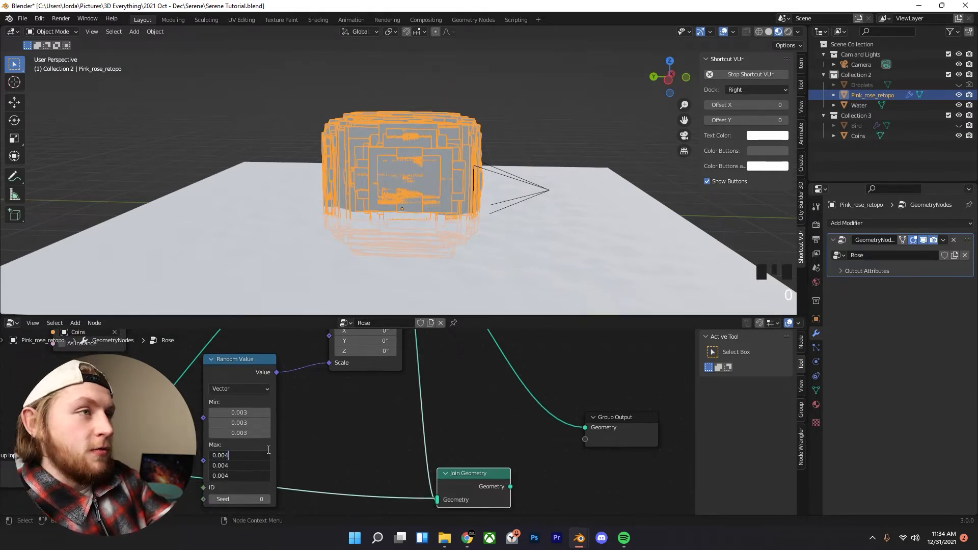
pyautogui.press('Return')
# - Examine the coin instances covering the rose up close and from several angles
pyautogui.scroll(4, 412, 165)
pyautogui.click(514, 95)
pyautogui.scroll(3, 501, 123)
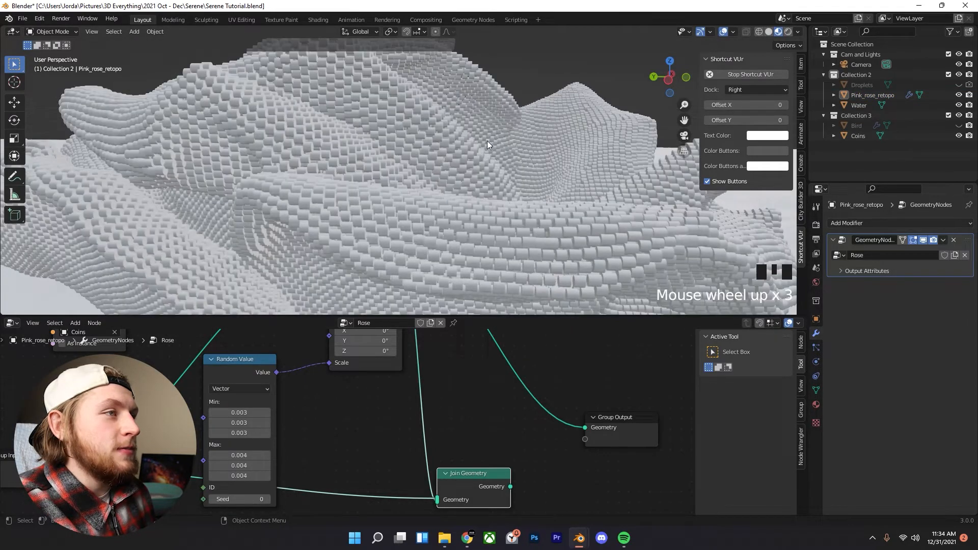
pyautogui.scroll(-2, 450, 160)
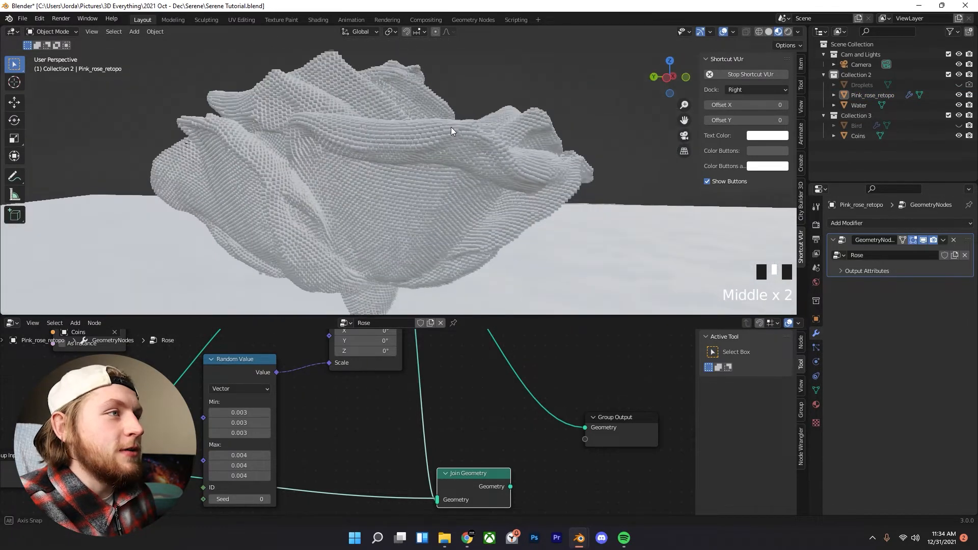
pyautogui.scroll(-1, 374, 389)
pyautogui.scroll(-4, 378, 418)
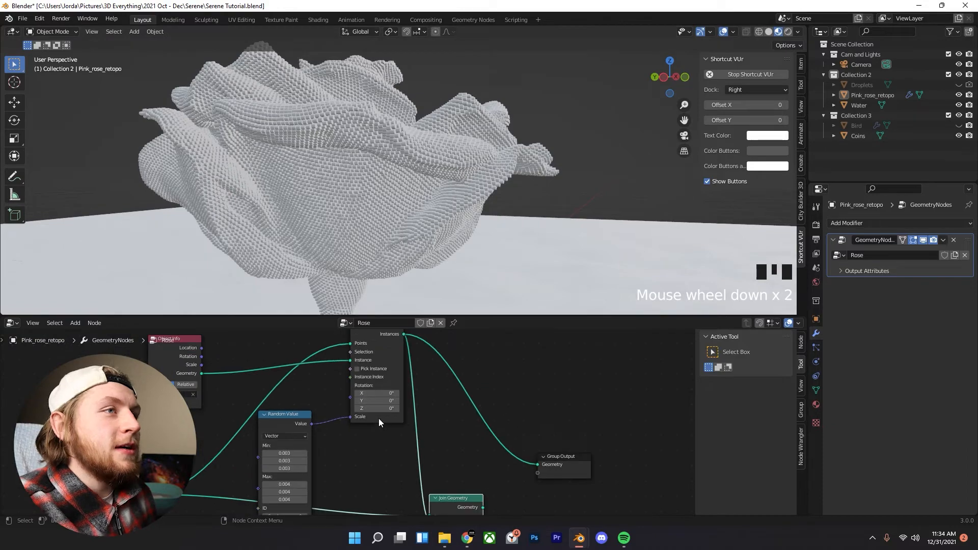
pyautogui.moveTo(421, 210); pyautogui.dragTo(502, 225, button='middle')
pyautogui.scroll(4, 395, 229)
pyautogui.scroll(2, 547, 187)
pyautogui.scroll(1, 536, 204)
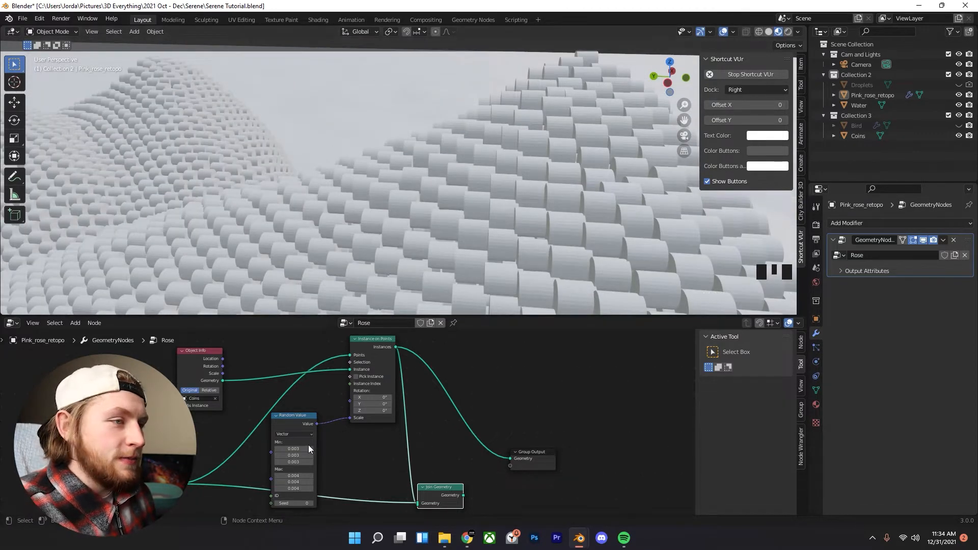
# - Set the Z component of the Random Value node's Min to 0.001 and check the coins' thickness on the petals
pyautogui.click(302, 461)
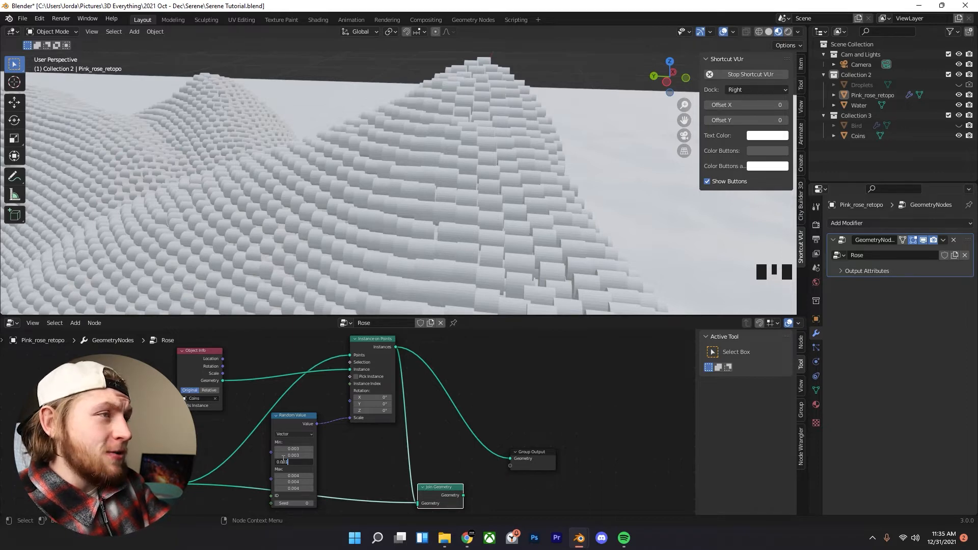
pyautogui.write('0.001')
pyautogui.press('Return')
pyautogui.scroll(-3, 424, 151)
pyautogui.moveTo(424, 151); pyautogui.dragTo(472, 201, button='middle')
pyautogui.scroll(-2, 467, 209)
pyautogui.scroll(1, 490, 215)
pyautogui.scroll(3, 496, 204)
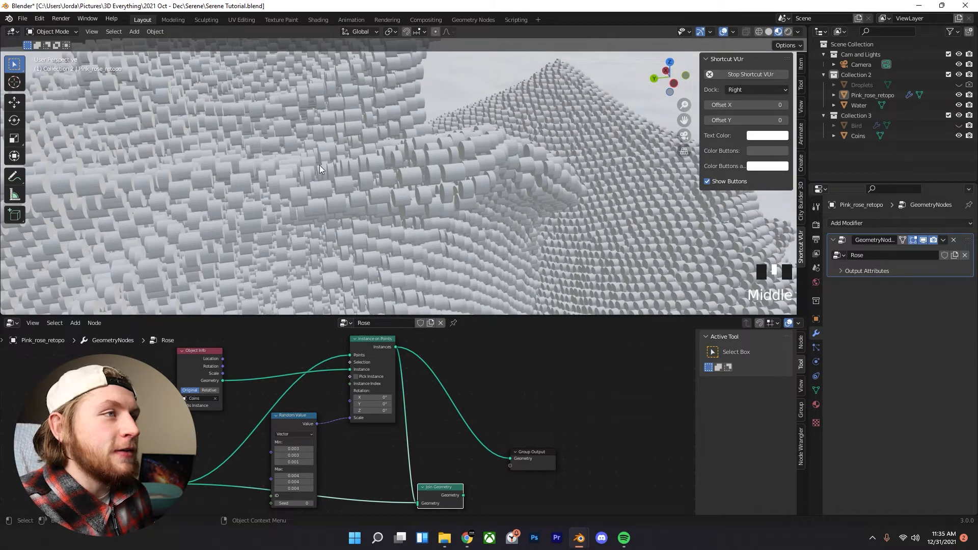
# - Set the Z component of the Random Value node's Max to 0.002 and check the coins' thickness on the rose
pyautogui.moveTo(396, 143); pyautogui.dragTo(490, 173, button='middle')
pyautogui.moveTo(307, 421); pyautogui.dragTo(308, 414)
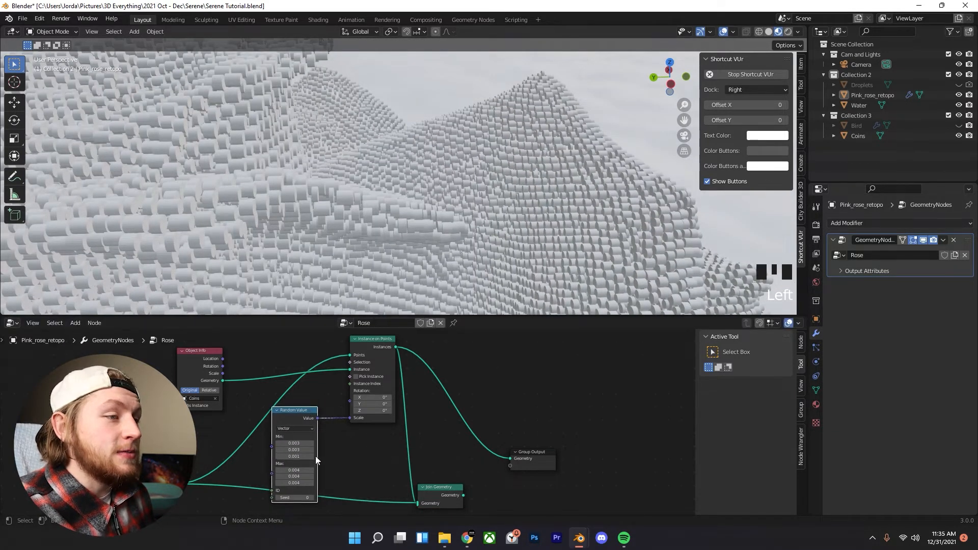
pyautogui.scroll(-2, 305, 488)
pyautogui.click(304, 486)
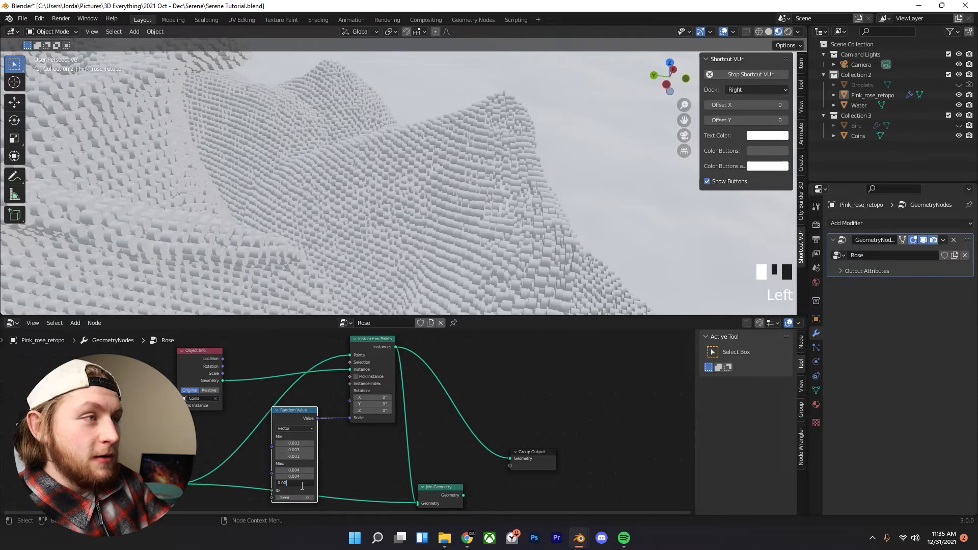
pyautogui.write('2')
pyautogui.press('Return')
pyautogui.scroll(4, 500, 217)
pyautogui.keyDown('shift'); pyautogui.moveTo(518, 193); pyautogui.dragTo(402, 276, button='middle'); pyautogui.keyUp('shift')
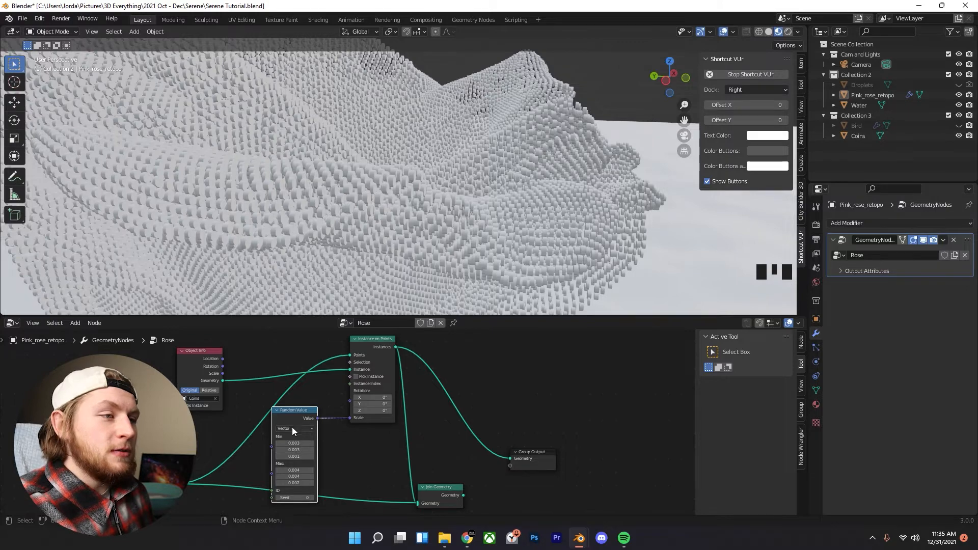
# - Examine the size variation and uniform orientation of the coin instances on the petals from several distances and angles
pyautogui.moveTo(303, 450)
pyautogui.mouseDown()
pyautogui.moveTo(291, 450)
pyautogui.moveTo(303, 452)
pyautogui.mouseUp()
pyautogui.scroll(-2, 409, 240)
pyautogui.moveTo(408, 240); pyautogui.dragTo(433, 240, button='middle')
pyautogui.scroll(3, 431, 242)
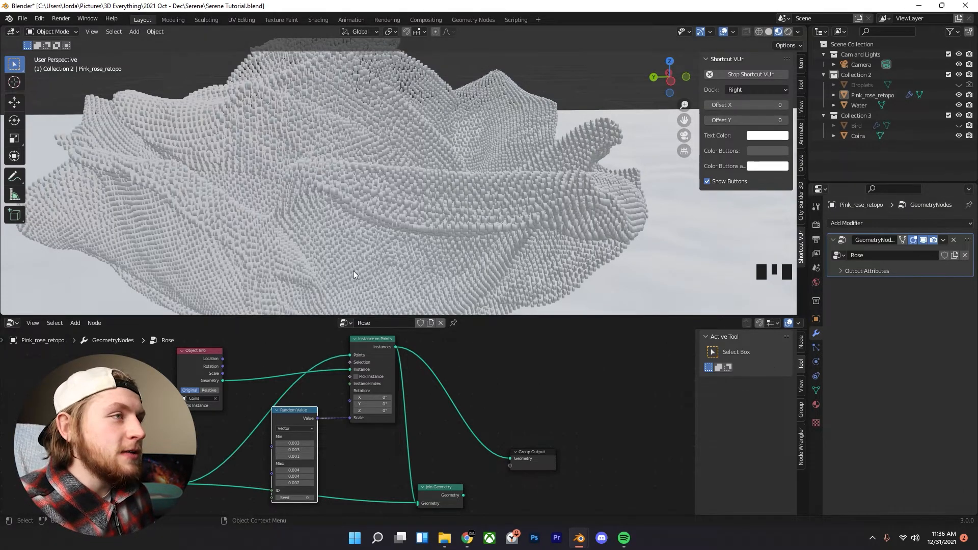
pyautogui.scroll(-2, 427, 203)
pyautogui.moveTo(427, 203); pyautogui.dragTo(449, 193, button='middle')
pyautogui.scroll(2, 421, 180)
pyautogui.scroll(-2, 449, 194)
pyautogui.scroll(1, 444, 129)
pyautogui.keyDown('shift'); pyautogui.scroll(2, 463, 143); pyautogui.keyUp('shift')
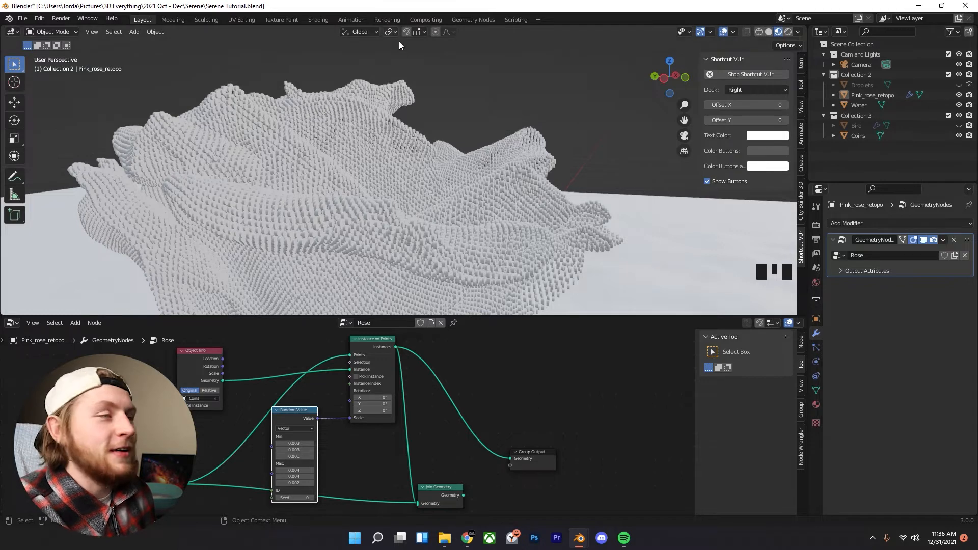
pyautogui.scroll(2, 415, 123)
pyautogui.moveTo(421, 133); pyautogui.dragTo(423, 178, button='middle')
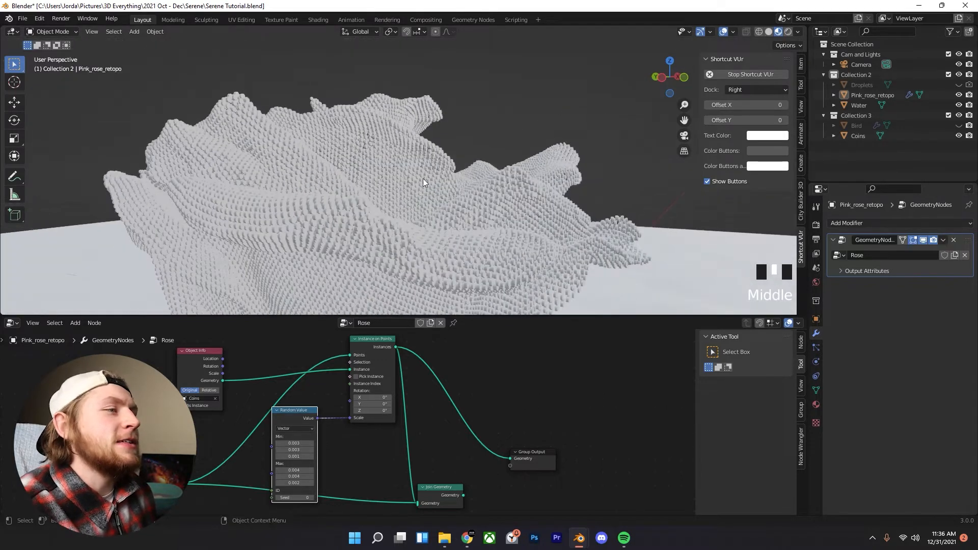
pyautogui.scroll(-1, 335, 389)
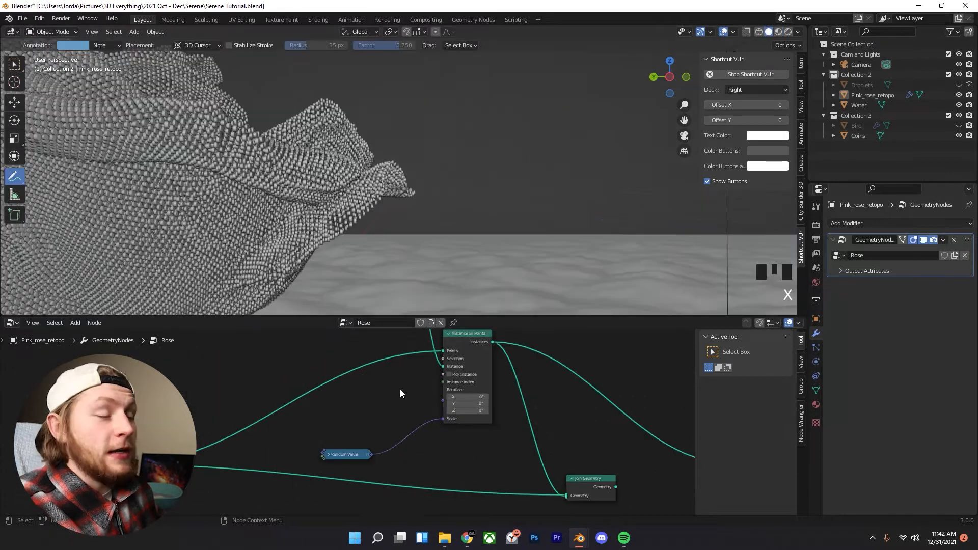
pyautogui.scroll(1, 403, 391)
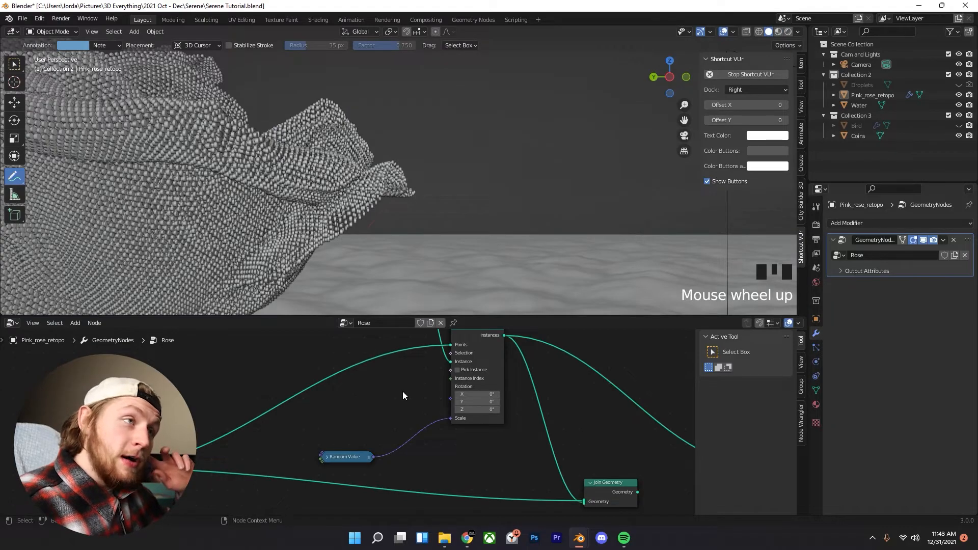
pyautogui.moveTo(356, 152); pyautogui.dragTo(379, 189, button='middle')
pyautogui.scroll(2, 392, 196)
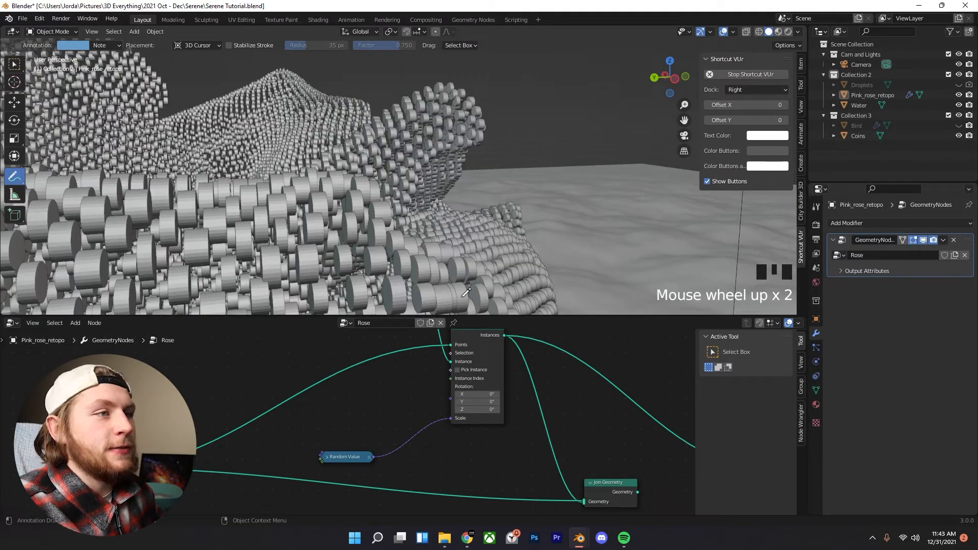
pyautogui.scroll(-3, 409, 403)
pyautogui.scroll(-1, 386, 220)
pyautogui.moveTo(386, 220); pyautogui.dragTo(357, 219, button='middle')
pyautogui.scroll(3, 402, 228)
pyautogui.scroll(2, 353, 426)
# - Duplicate the Random Value node, expand the copy, and connect its Value output to the Rotation input of Instance on Points
pyautogui.moveTo(350, 457); pyautogui.dragTo(366, 452)
pyautogui.hotkey('shift', 'd')
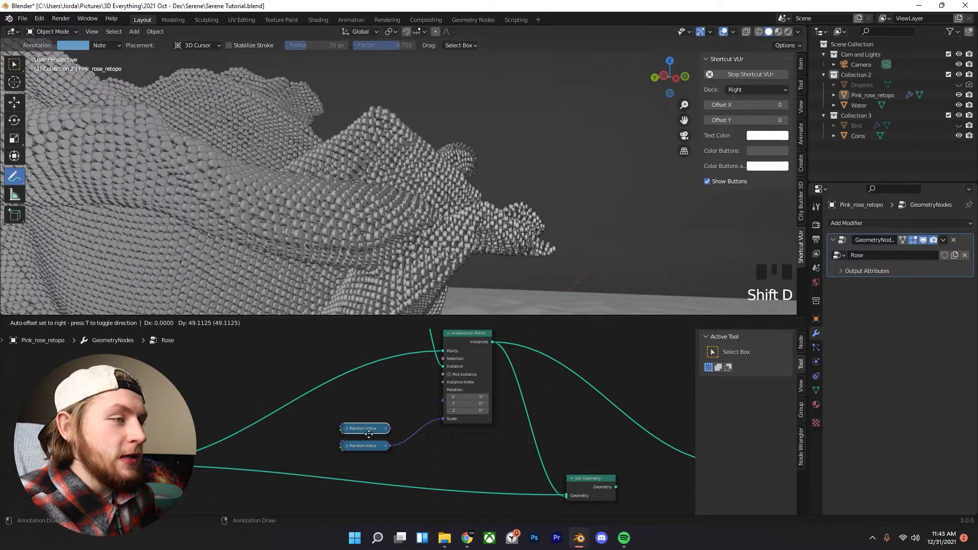
pyautogui.click(353, 405)
pyautogui.click(343, 399)
pyautogui.click(342, 400)
pyautogui.moveTo(385, 402); pyautogui.dragTo(441, 401)
pyautogui.click(343, 399)
pyautogui.moveTo(378, 411); pyautogui.dragTo(378, 392)
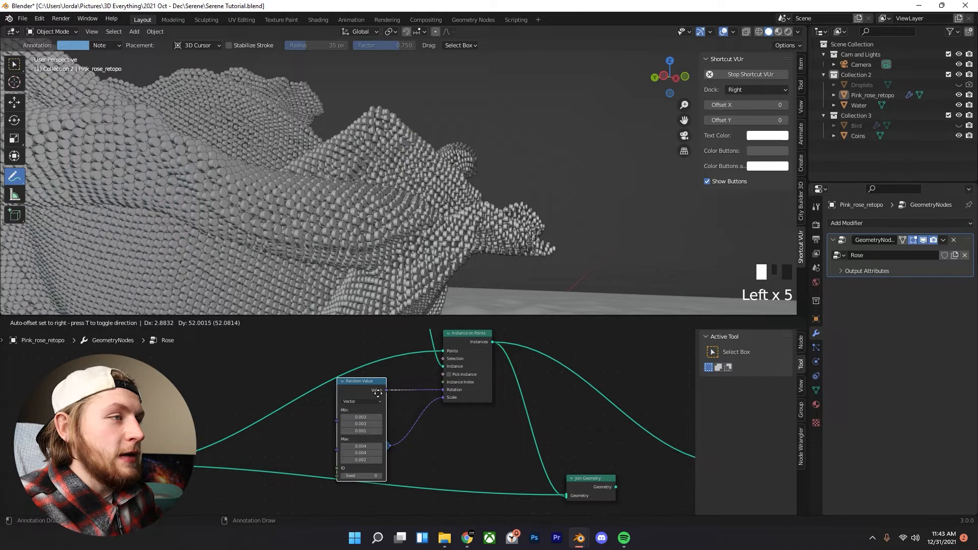
# - Set the Min of the Random Value node driving Rotation to 0 on all three axes
pyautogui.scroll(3, 461, 231)
pyautogui.moveTo(462, 232); pyautogui.dragTo(486, 264, button='middle')
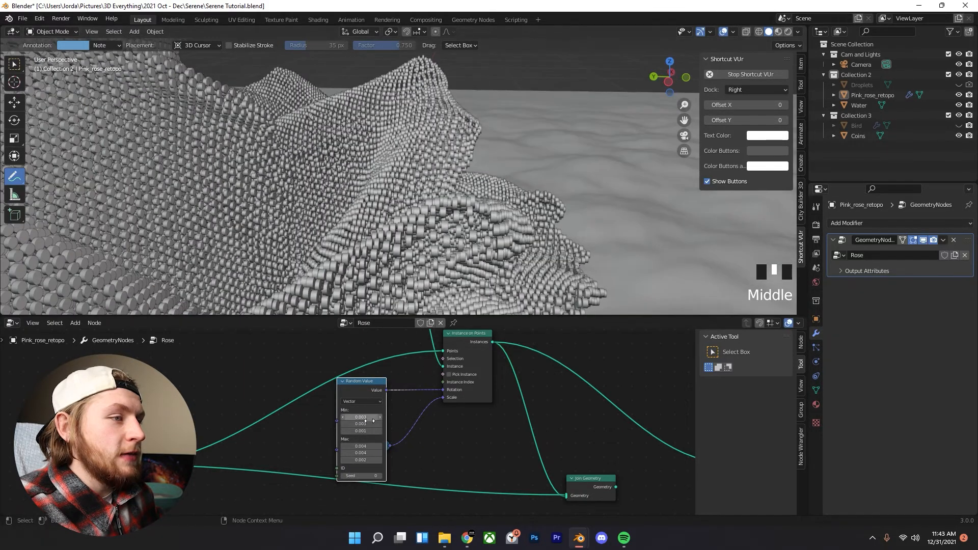
pyautogui.moveTo(430, 280); pyautogui.dragTo(395, 267, button='middle')
pyautogui.moveTo(368, 417)
pyautogui.mouseDown()
pyautogui.moveTo(375, 446)
pyautogui.moveTo(367, 431)
pyautogui.mouseUp()
pyautogui.press('Escape')
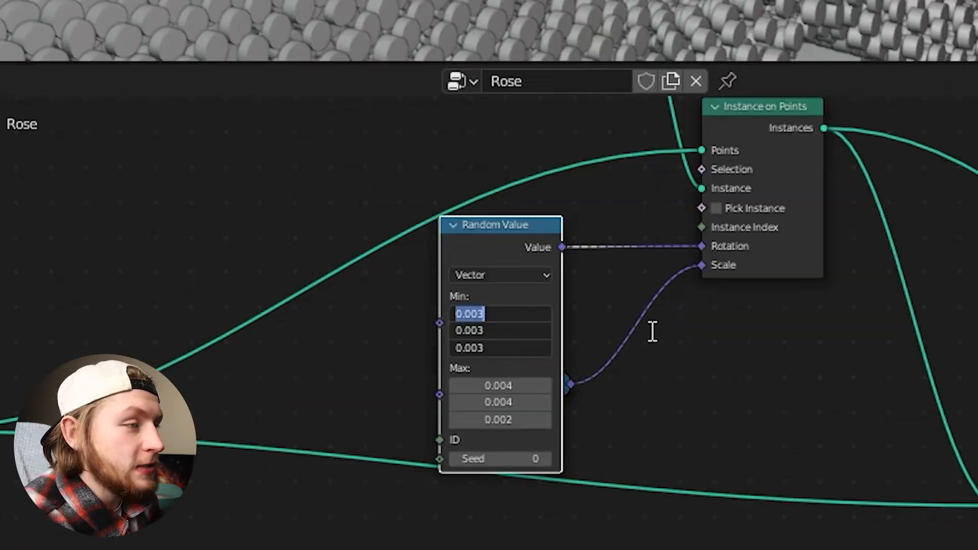
pyautogui.write('0')
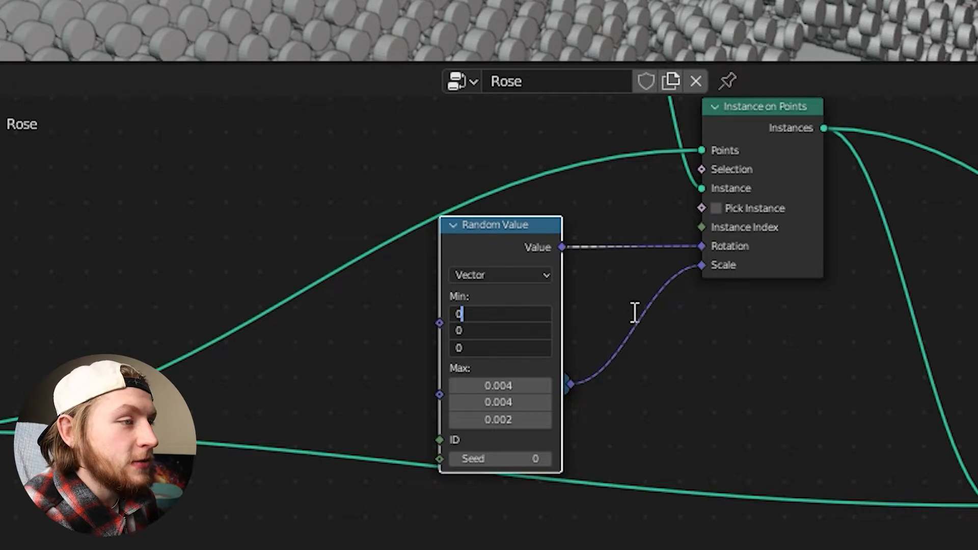
pyautogui.press('Return')
# - Set the Max of the Random Value node driving Rotation to 1 on all three axes and check the rotated coins
pyautogui.moveTo(541, 394); pyautogui.dragTo(541, 420)
pyautogui.write('1')
pyautogui.press('Return')
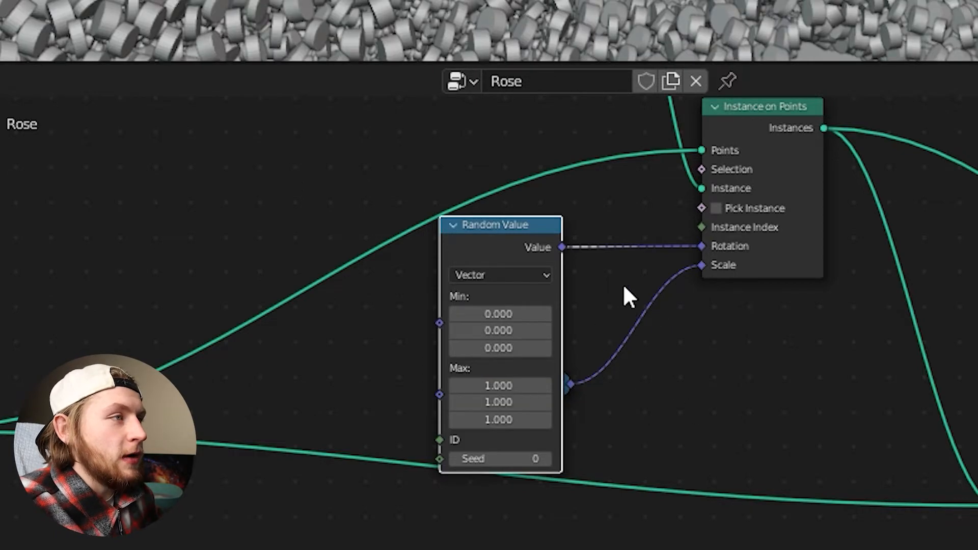
pyautogui.moveTo(459, 214); pyautogui.dragTo(407, 209, button='middle')
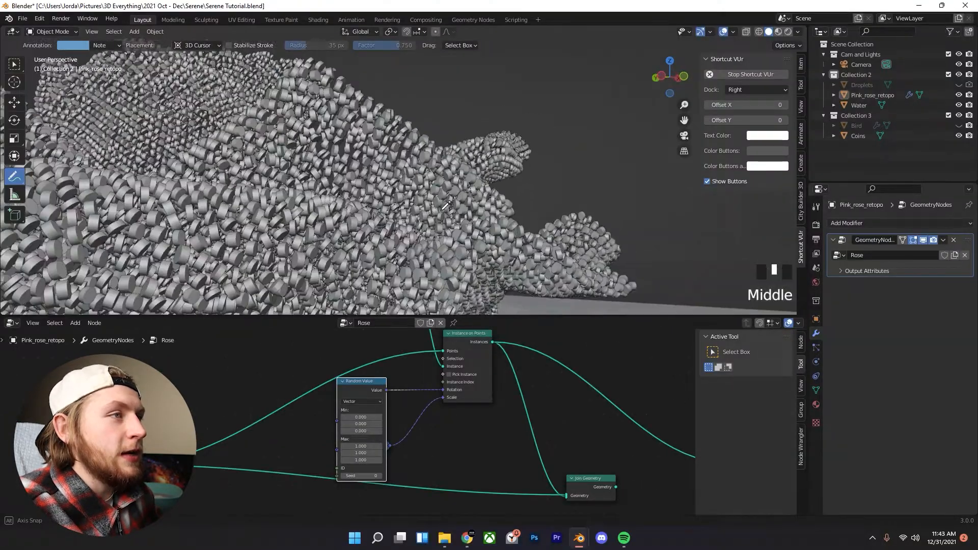
pyautogui.scroll(-4, 446, 206)
pyautogui.scroll(-1, 478, 207)
pyautogui.scroll(3, 464, 207)
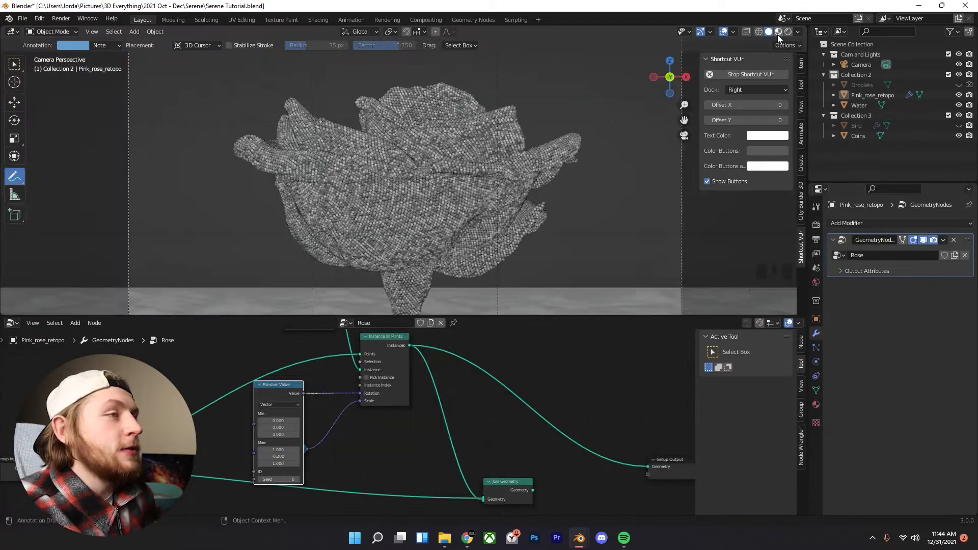
# - Switch the viewport to Material Preview shading, select the rose, and show its material properties
pyautogui.click(778, 32)
pyautogui.scroll(-2, 559, 178)
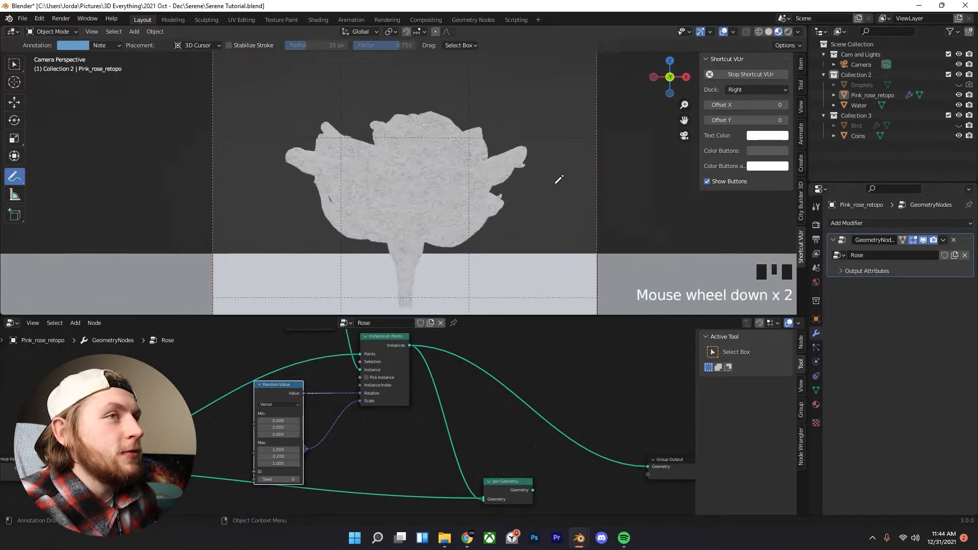
pyautogui.press('w')
pyautogui.scroll(5, 466, 163)
pyautogui.click(466, 164)
pyautogui.scroll(-4, 511, 351)
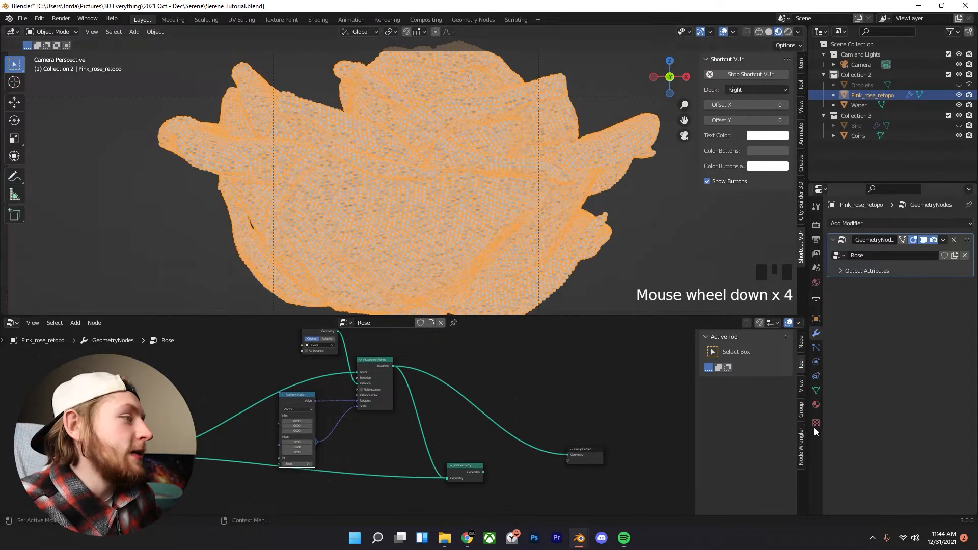
pyautogui.click(816, 404)
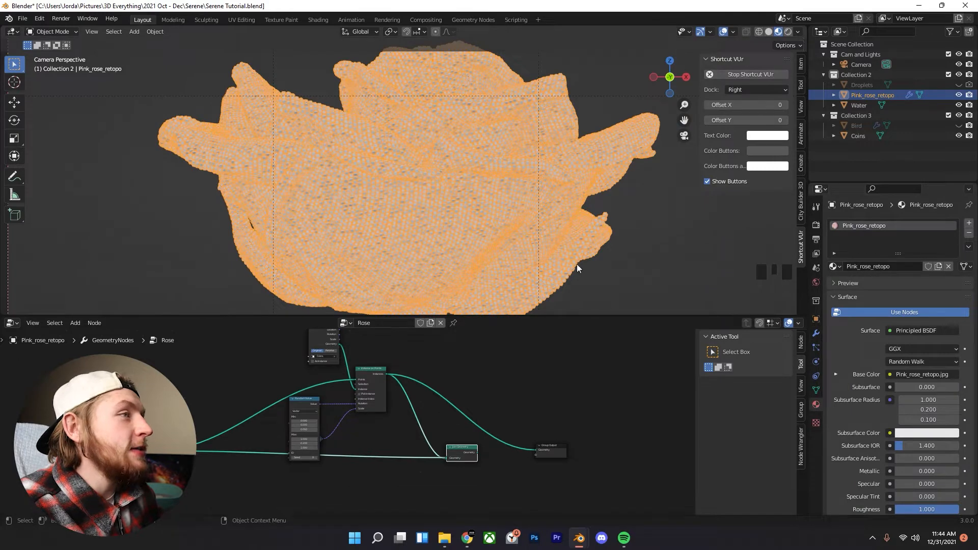
# - Enlarge the 3D viewport, select the Coins object, and change the geometry node editor to the Shader Editor
pyautogui.scroll(-3, 494, 166)
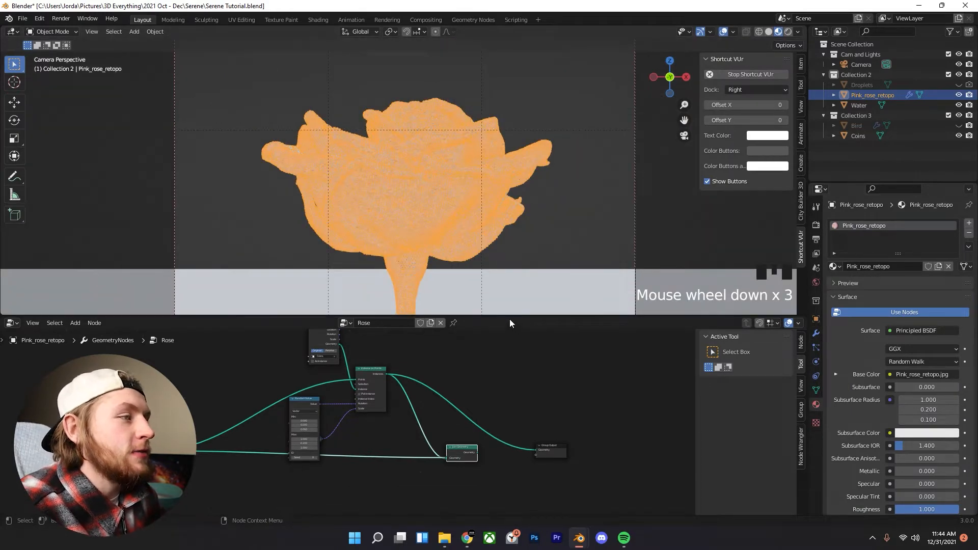
pyautogui.moveTo(510, 323); pyautogui.dragTo(510, 385)
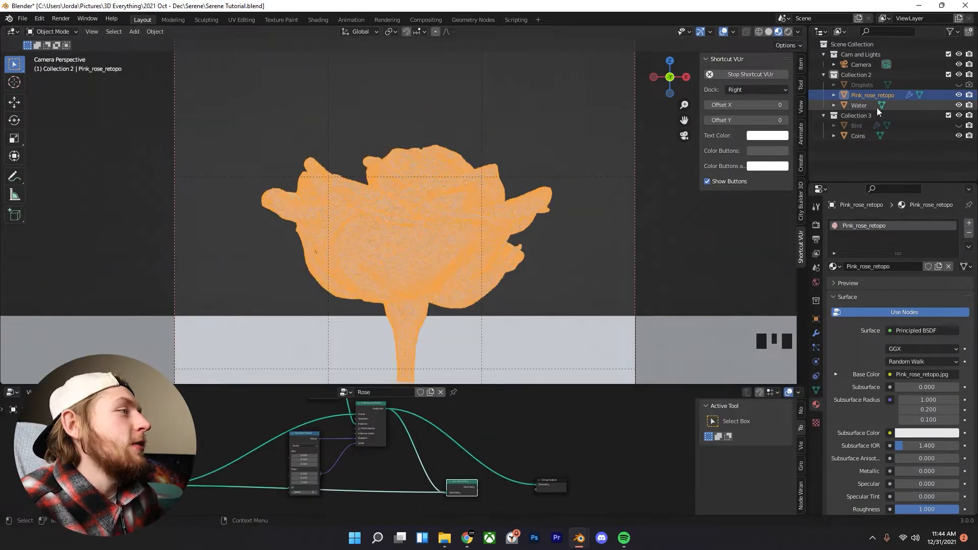
pyautogui.click(862, 136)
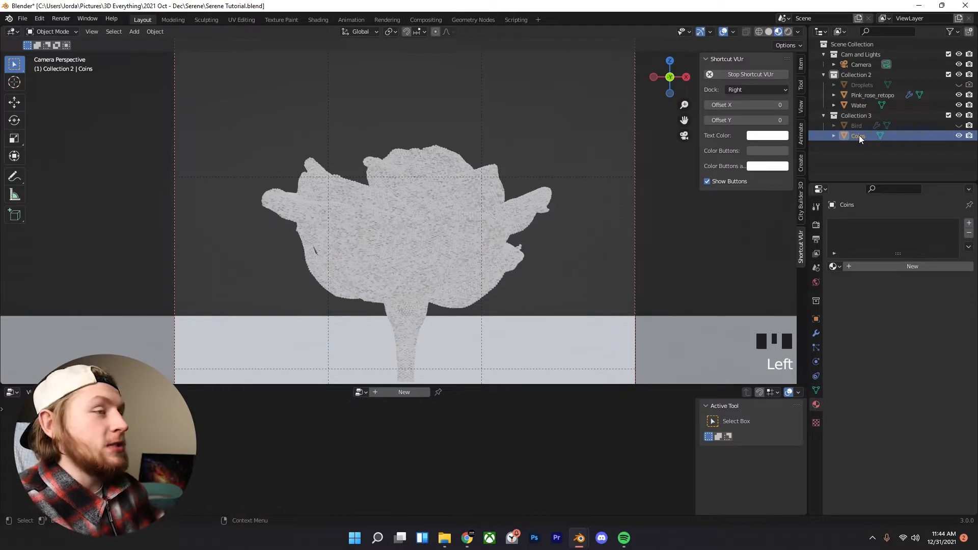
pyautogui.moveTo(601, 128); pyautogui.dragTo(491, 196, button='middle')
pyautogui.scroll(-8, 262, 236)
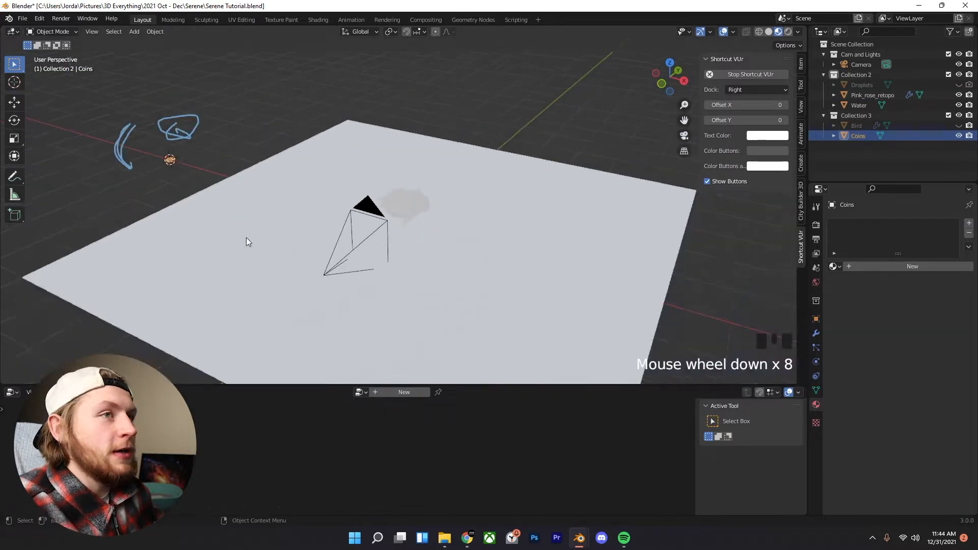
pyautogui.click(12, 393)
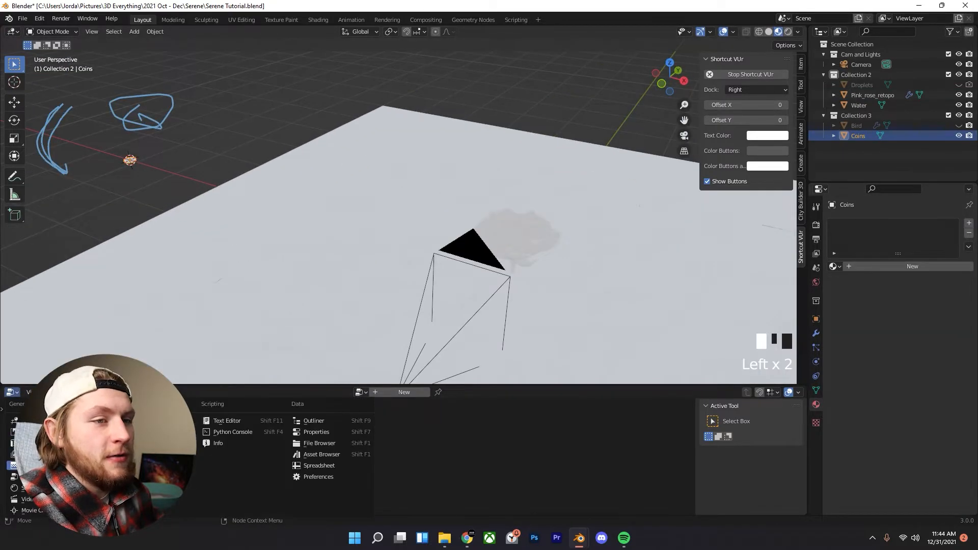
pyautogui.click(31, 489)
pyautogui.scroll(-1, 399, 403)
# - Create a new material on the Coins object and name it Coins
pyautogui.click(400, 395)
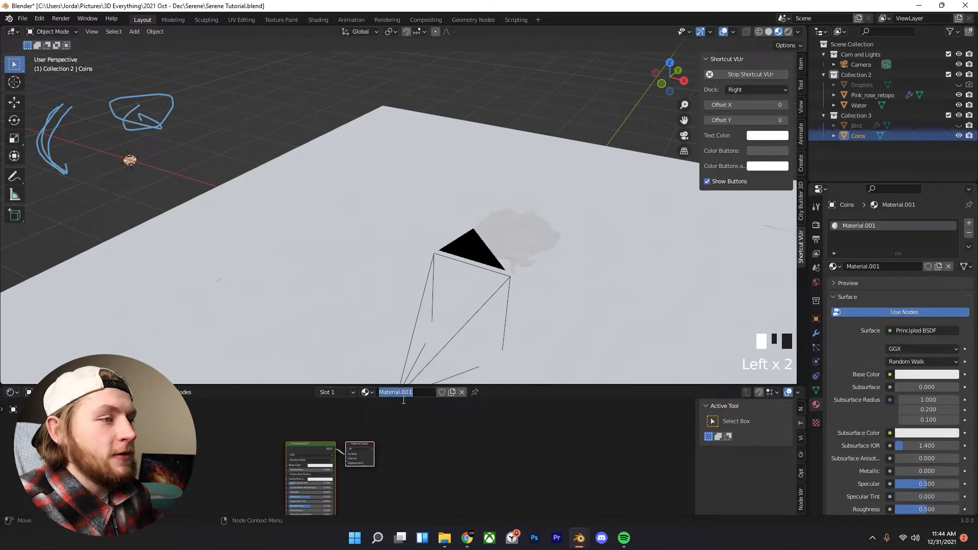
pyautogui.doubleClick(404, 397)
pyautogui.write('coins')
pyautogui.press('Return')
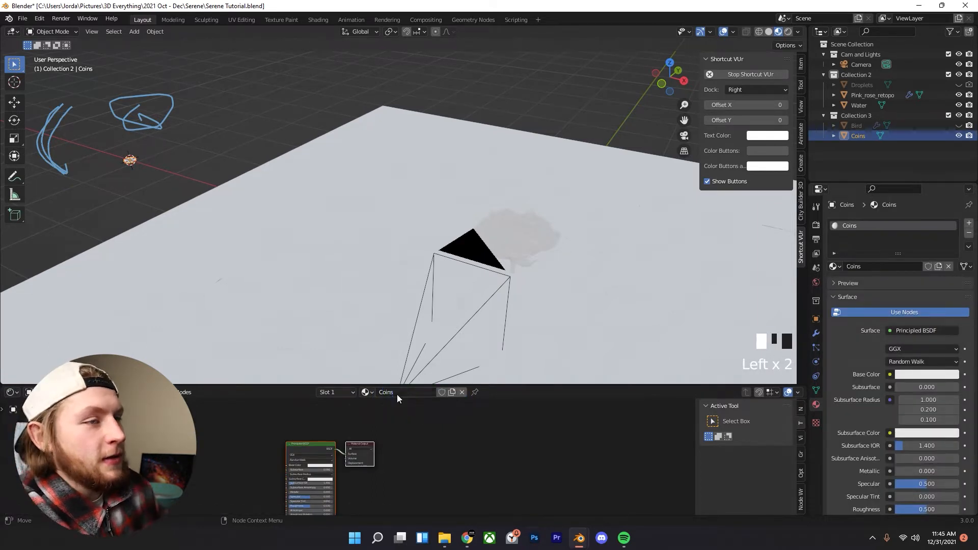
# - Set the Metallic value of the Coins material's Principled BSDF to 1.000
pyautogui.scroll(3, 359, 450)
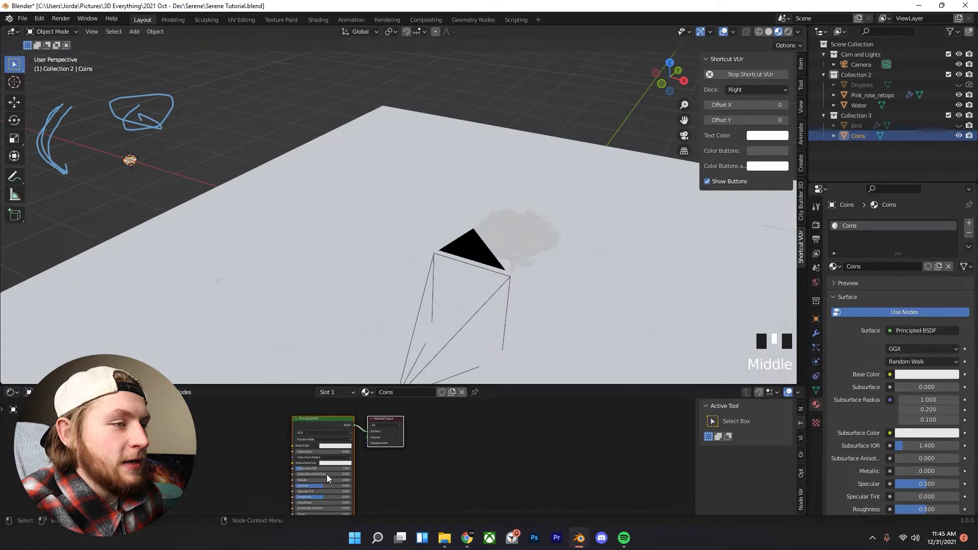
pyautogui.scroll(1, 331, 472)
pyautogui.moveTo(298, 488); pyautogui.dragTo(519, 476)
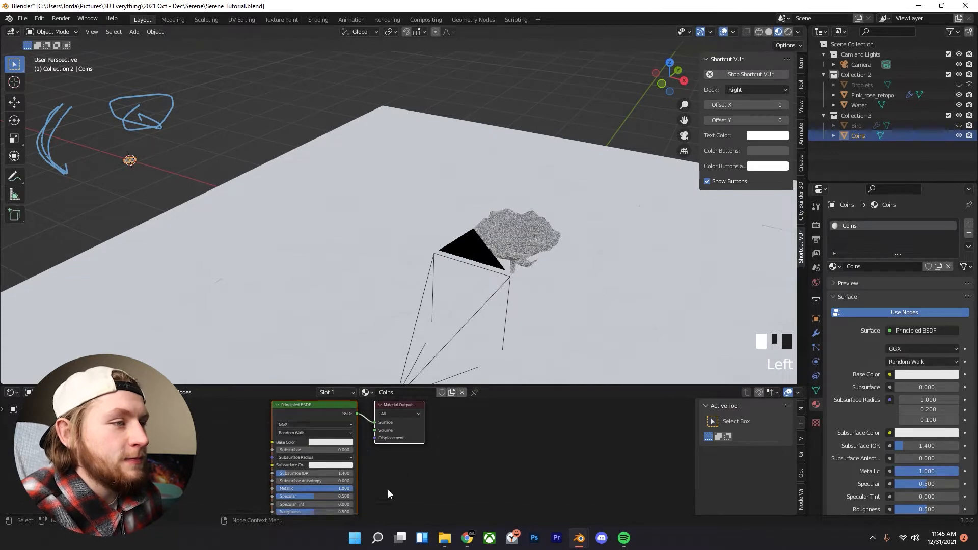
# - Try a magenta Base Color on the Coins material and check the coin-covered rose through the camera
pyautogui.scroll(1, 352, 459)
pyautogui.click(326, 438)
pyautogui.moveTo(335, 345); pyautogui.dragTo(348, 353)
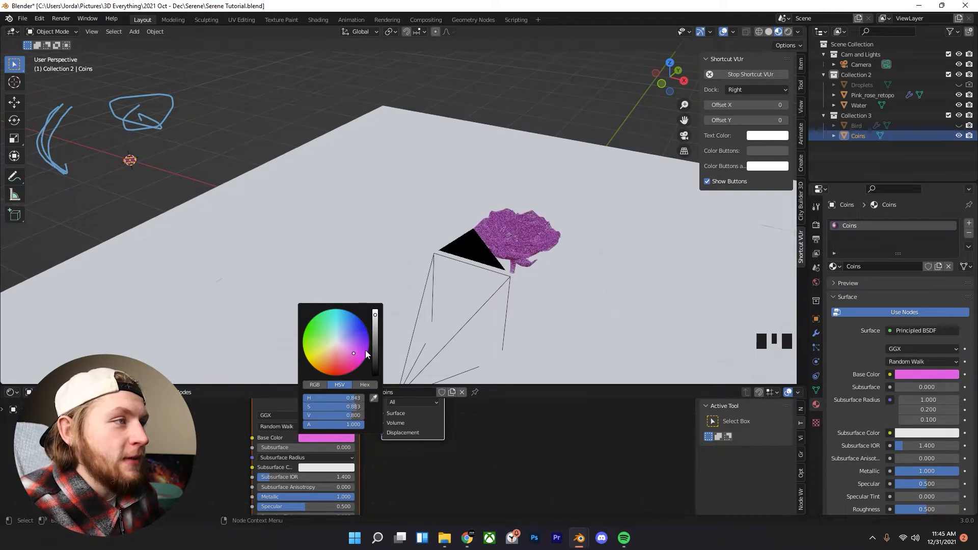
pyautogui.scroll(3, 560, 250)
pyautogui.keyDown('shift'); pyautogui.moveTo(560, 250); pyautogui.dragTo(426, 227, button='middle'); pyautogui.keyUp('shift')
pyautogui.scroll(3, 453, 213)
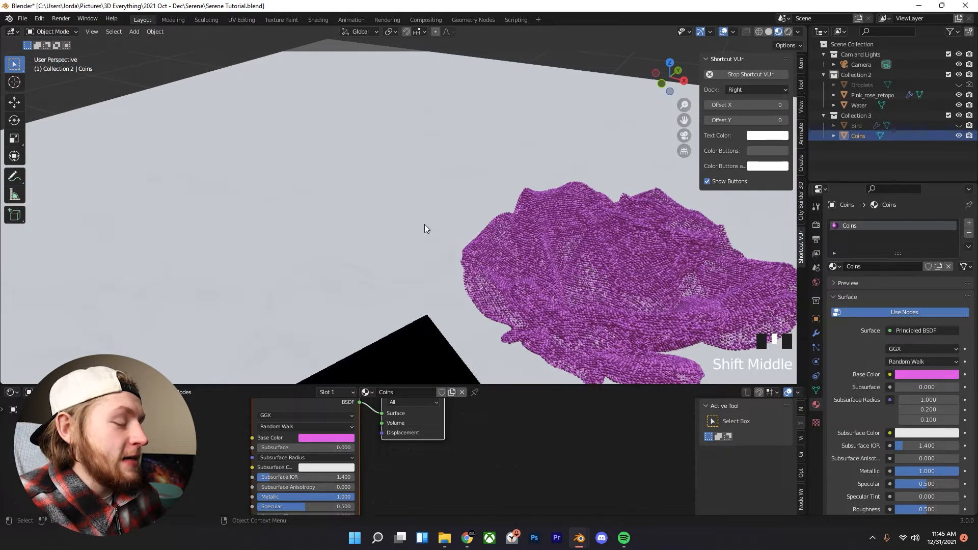
pyautogui.press('KP_0')
pyautogui.scroll(3, 426, 227)
pyautogui.scroll(4, 426, 228)
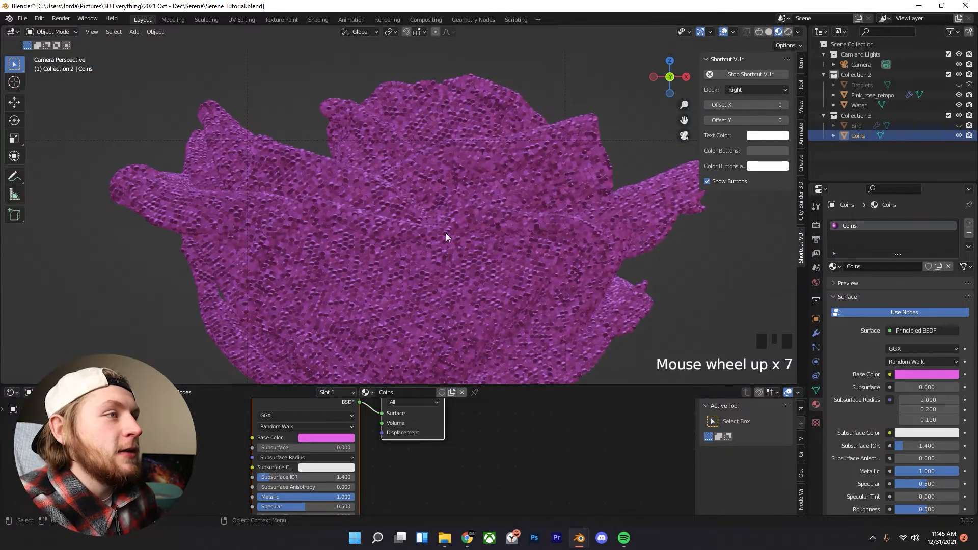
# - Set the Coins material's Base Color to a muted red using a hex colour code
pyautogui.click(440, 189)
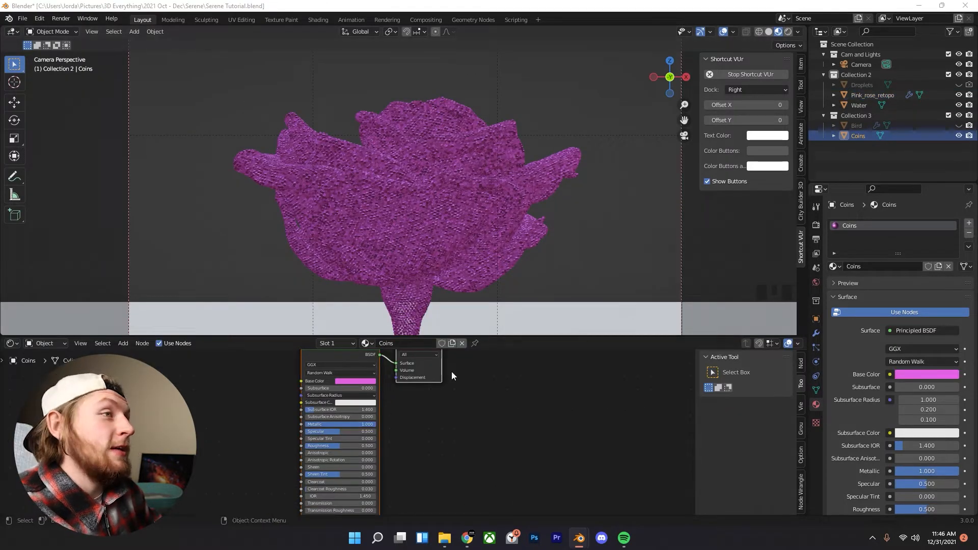
pyautogui.click(356, 382)
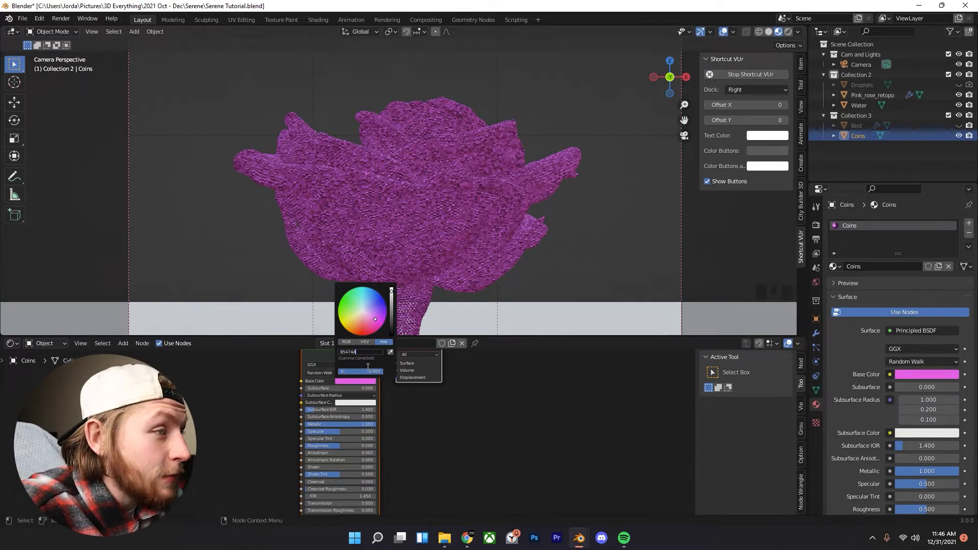
pyautogui.press('Return')
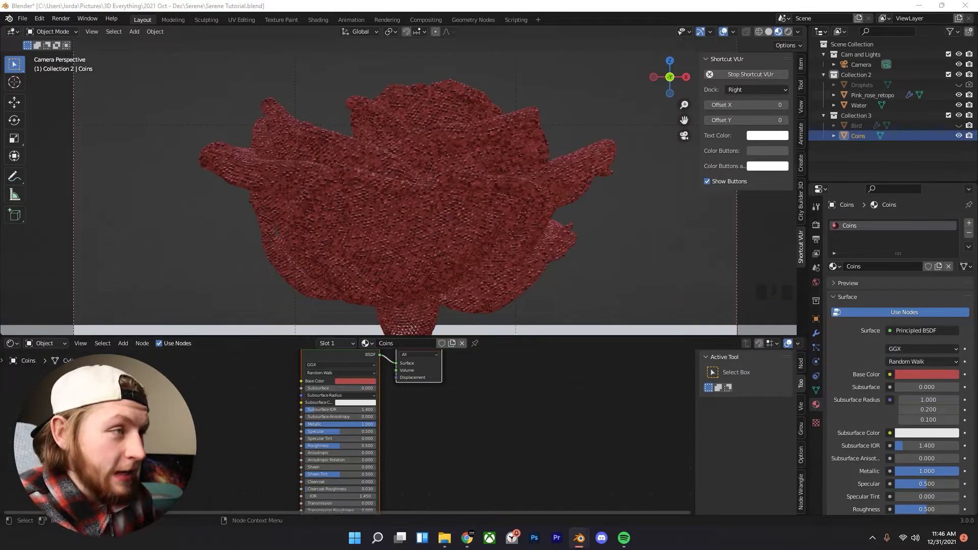
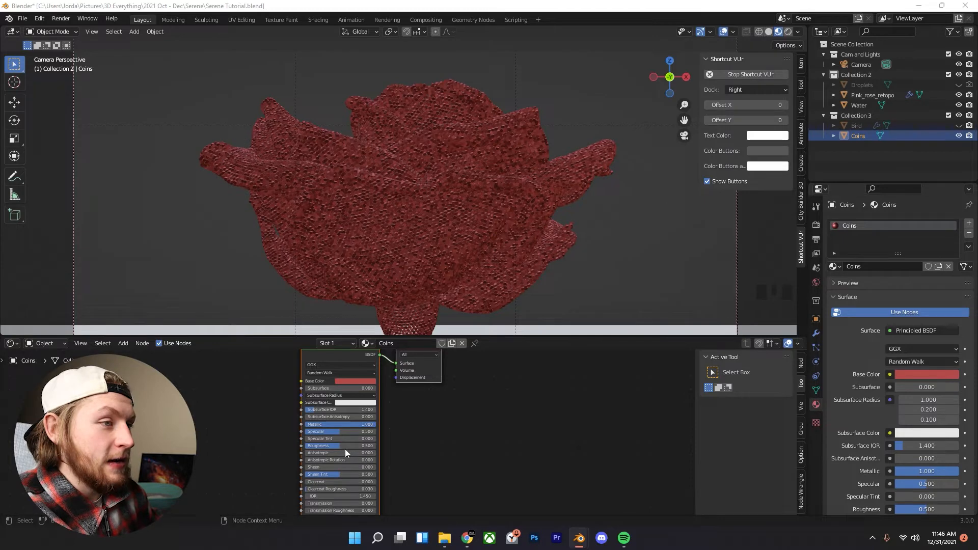
# - Set the Coins material's Roughness to 0.773 and its Specular to 0.000
pyautogui.moveTo(341, 448); pyautogui.dragTo(362, 448)
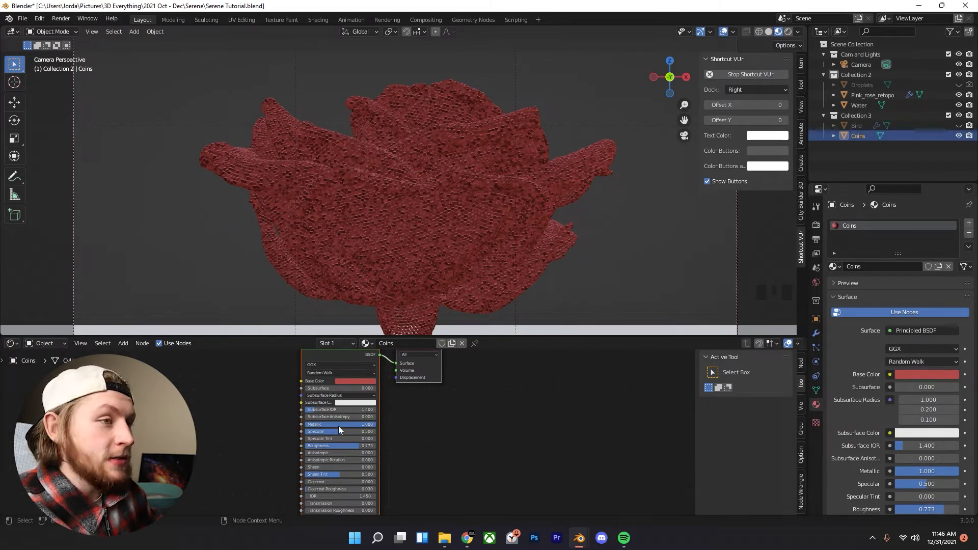
pyautogui.moveTo(342, 432); pyautogui.dragTo(303, 432)
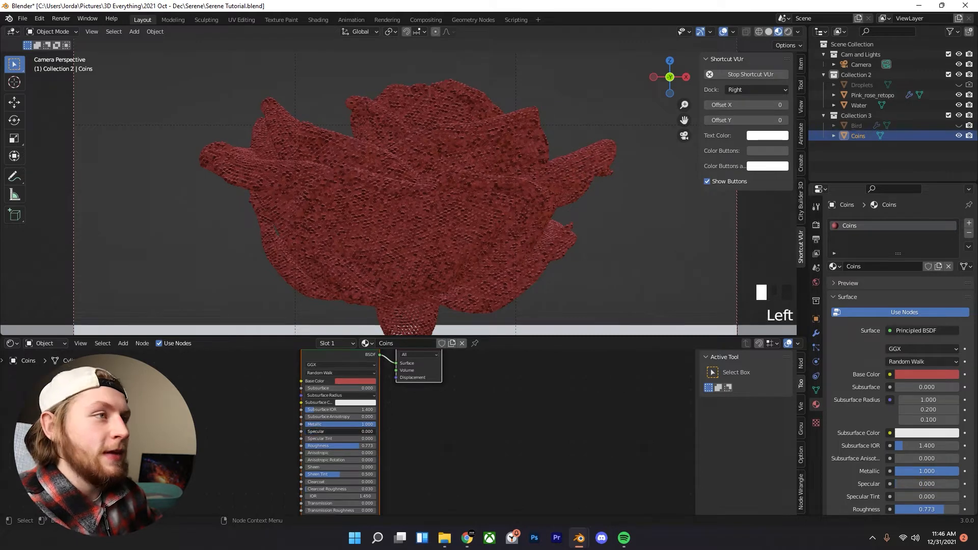
pyautogui.scroll(6, 411, 209)
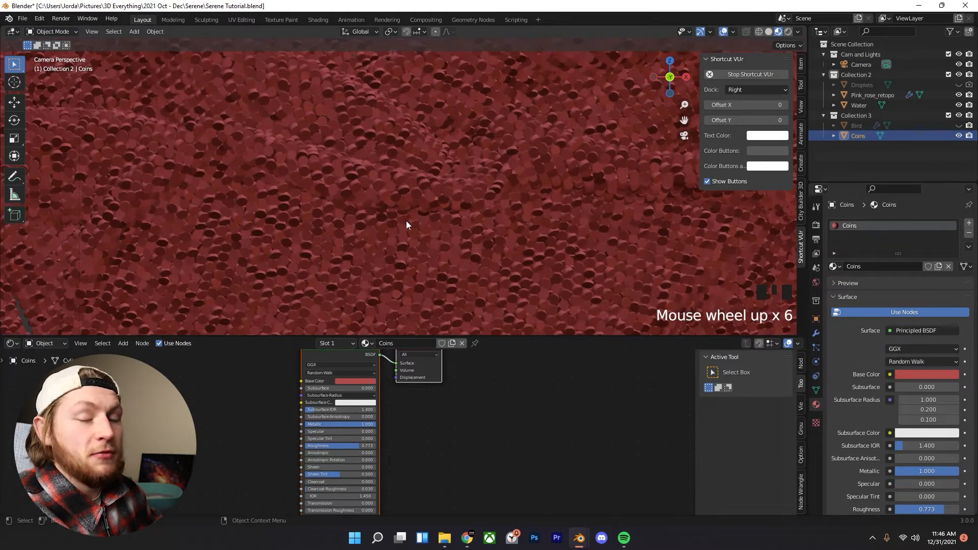
# - Set the Coins material's Metallic to 0.000 and its Specular to 0.132
pyautogui.moveTo(364, 424); pyautogui.dragTo(306, 424)
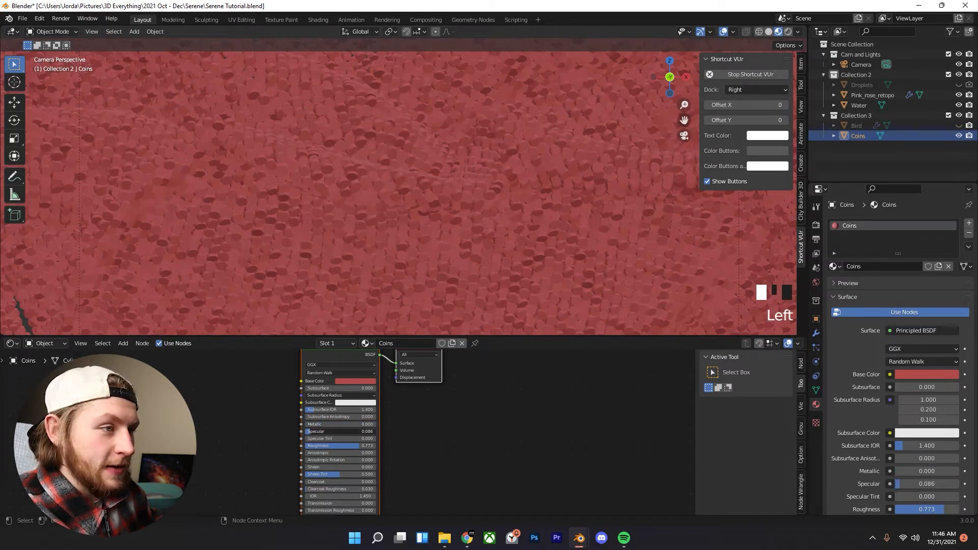
pyautogui.moveTo(310, 432); pyautogui.dragTo(317, 432)
pyautogui.scroll(4, 376, 451)
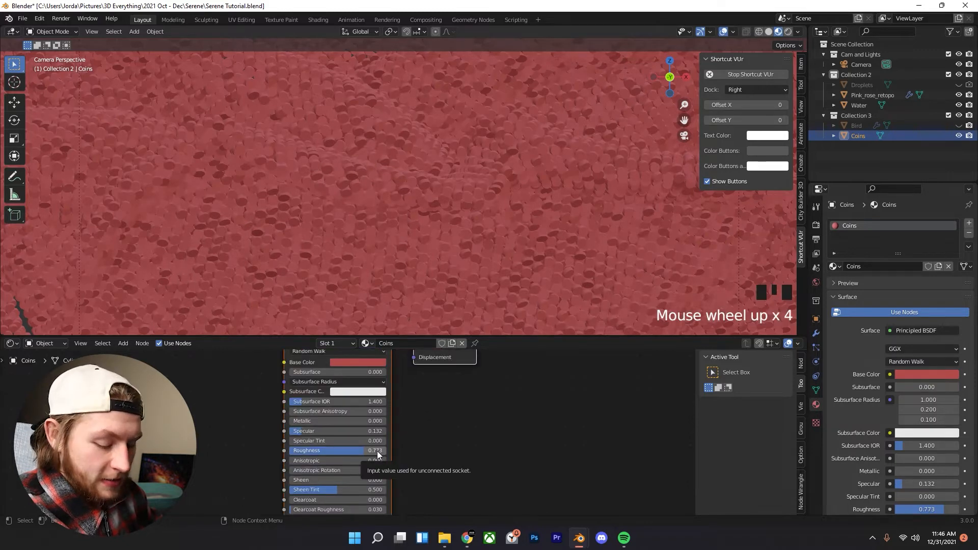
pyautogui.press('KP_0')
pyautogui.click(788, 32)
pyautogui.scroll(3, 556, 111)
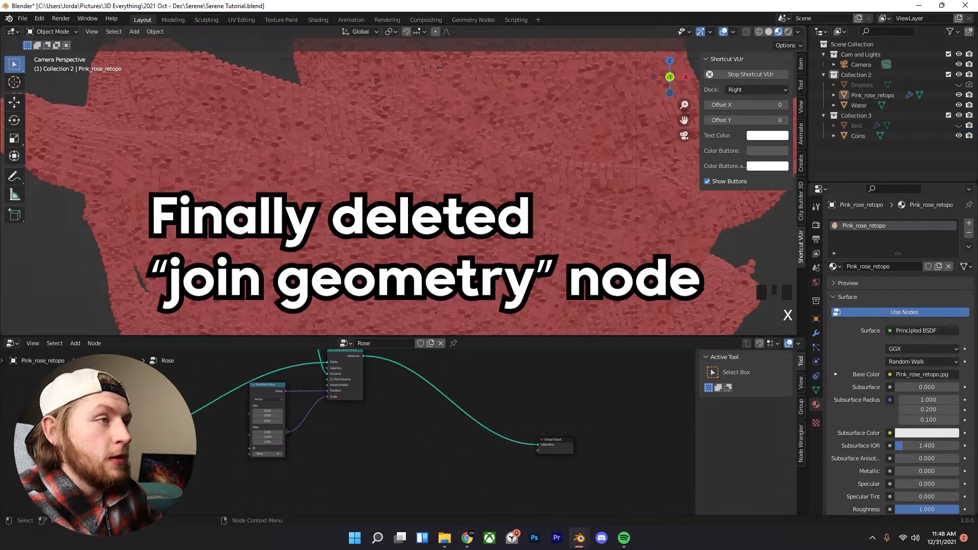
# - Erase the two blue annotation sketches floating above the water plane, and return to box selection
pyautogui.scroll(-5, 397, 194)
pyautogui.scroll(-2, 397, 193)
pyautogui.scroll(-2, 398, 194)
pyautogui.scroll(1, 397, 193)
pyautogui.moveTo(397, 194); pyautogui.dragTo(438, 184, button='middle')
pyautogui.moveTo(474, 219)
pyautogui.mouseDown(button='middle')
pyautogui.moveTo(428, 276)
pyautogui.moveTo(408, 163)
pyautogui.moveTo(437, 214)
pyautogui.moveTo(457, 218)
pyautogui.mouseUp(button='middle')
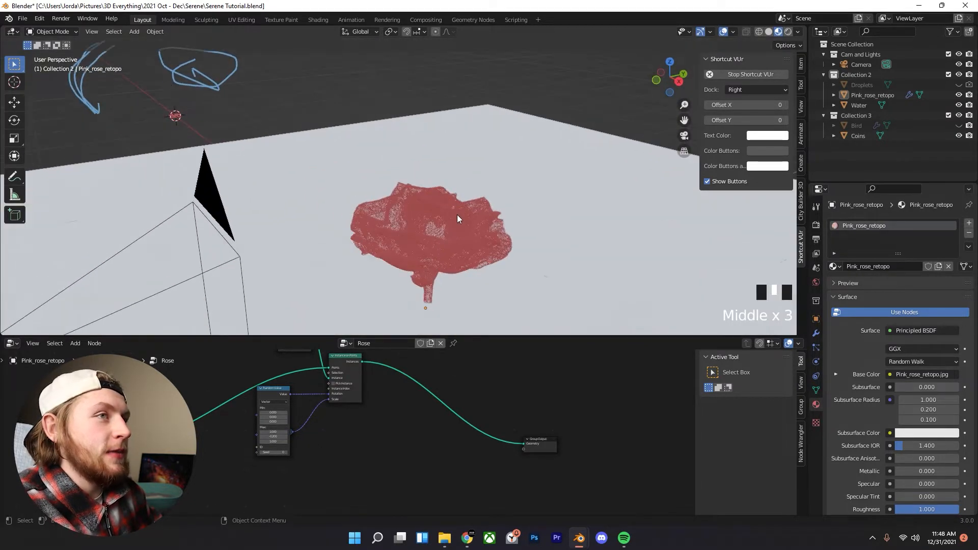
pyautogui.scroll(-3, 354, 152)
pyautogui.click(14, 177)
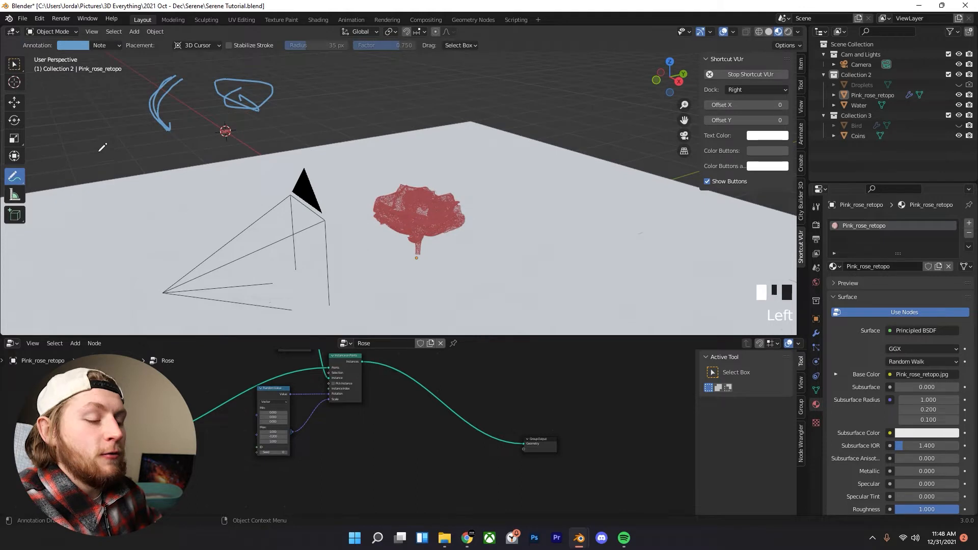
pyautogui.moveTo(164, 94)
pyautogui.keyDown('ctrl'); pyautogui.mouseDown()
pyautogui.moveTo(224, 88)
pyautogui.moveTo(266, 64)
pyautogui.mouseUp(); pyautogui.keyUp('ctrl')
pyautogui.keyDown('ctrl'); pyautogui.moveTo(247, 106); pyautogui.dragTo(301, 86); pyautogui.keyUp('ctrl')
pyautogui.click(15, 64)
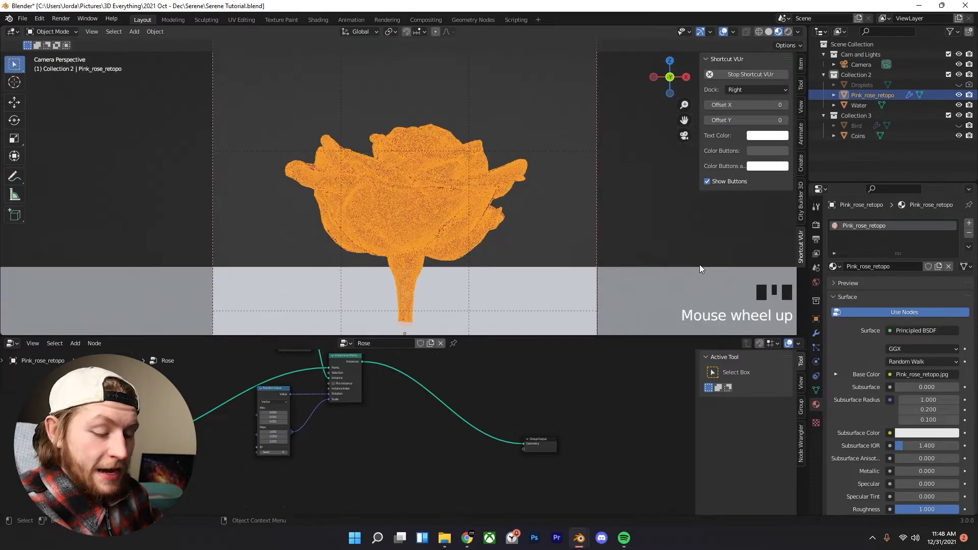
# - Deselect the rose and add an ico sphere mesh at the 3D cursor
pyautogui.scroll(2, 449, 158)
pyautogui.scroll(-2, 530, 121)
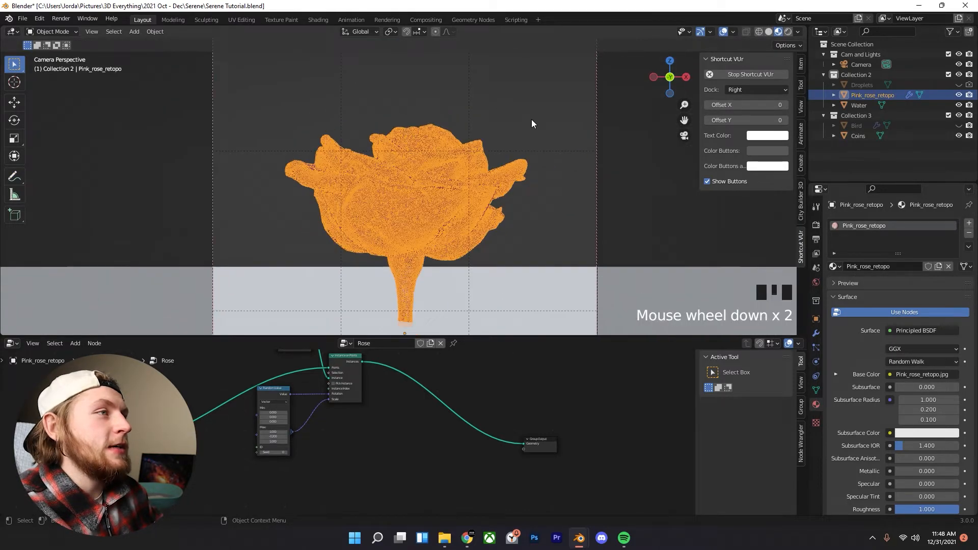
pyautogui.scroll(-3, 470, 161)
pyautogui.scroll(1, 455, 110)
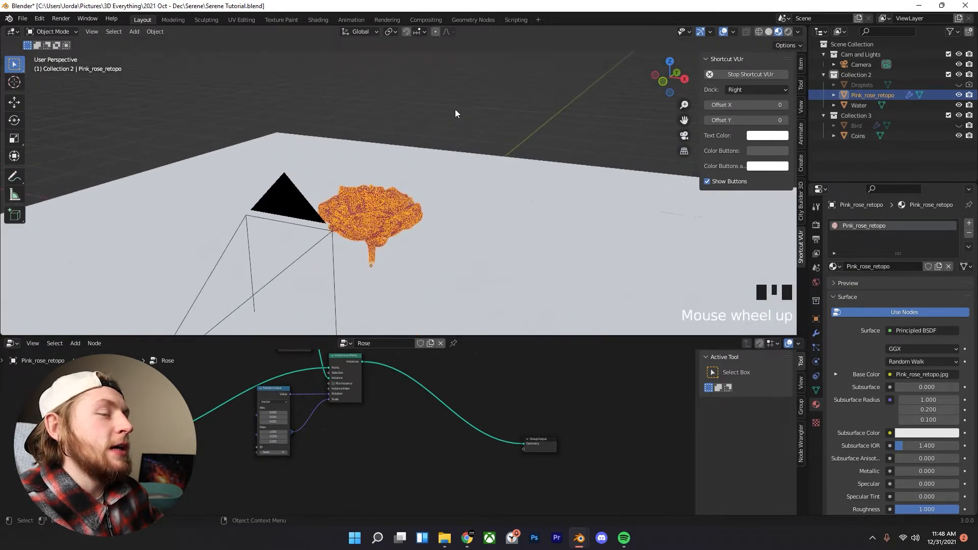
pyautogui.click(455, 108)
pyautogui.moveTo(451, 131); pyautogui.dragTo(402, 154, button='middle')
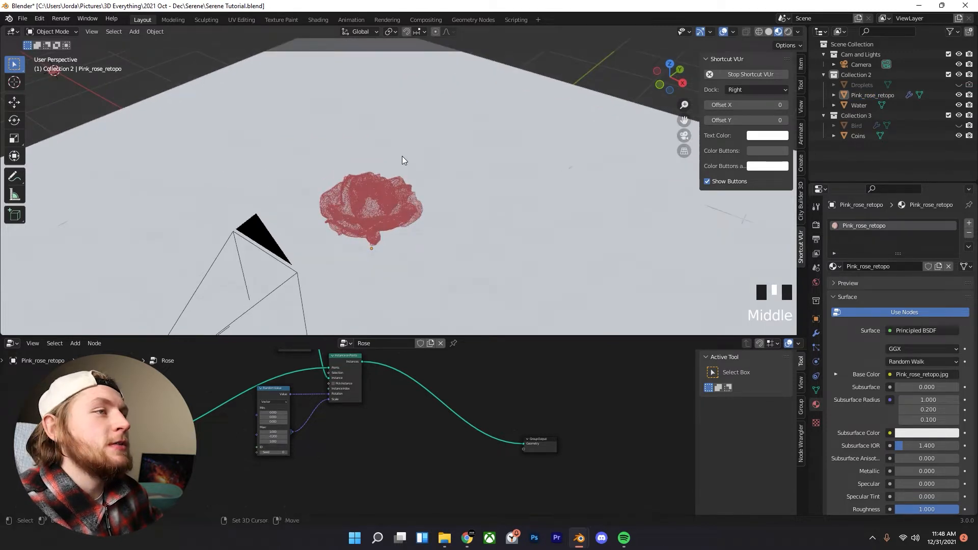
pyautogui.hotkey('shift', 'a')
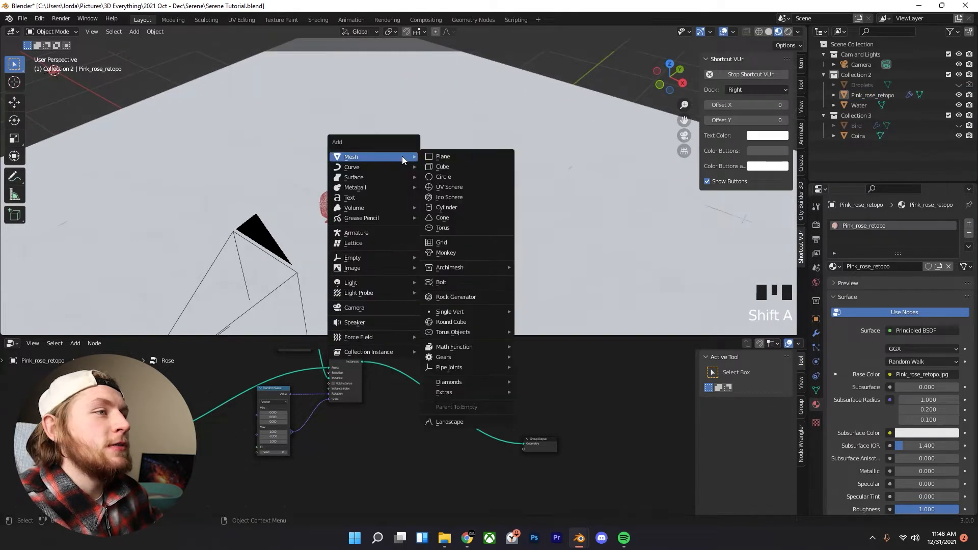
pyautogui.click(461, 196)
# - Set the new ico sphere's Subdivisions to 4
pyautogui.scroll(-6, 90, 290)
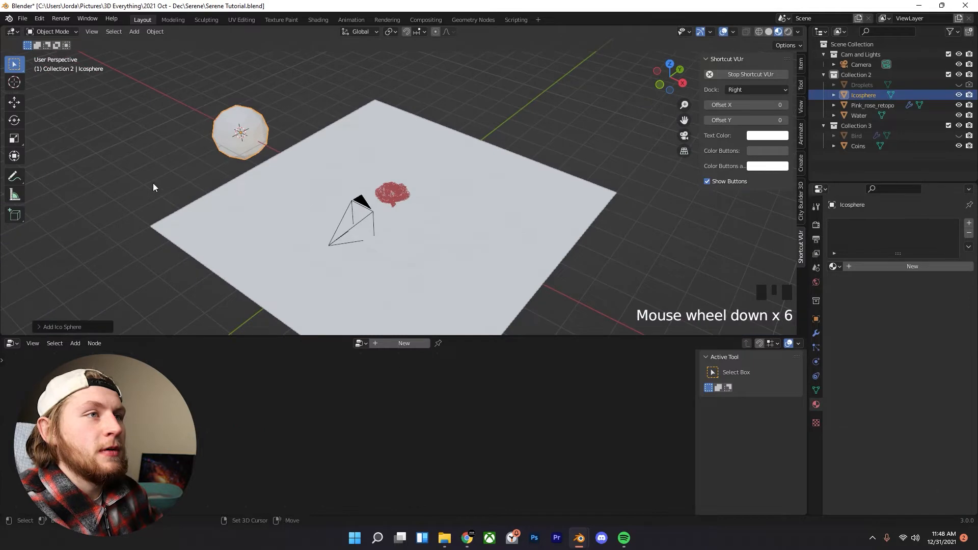
pyautogui.scroll(2, 292, 181)
pyautogui.scroll(3, 230, 216)
pyautogui.scroll(-1, 230, 216)
pyautogui.keyDown('shift'); pyautogui.moveTo(230, 216); pyautogui.dragTo(477, 184, button='middle'); pyautogui.keyUp('shift')
pyautogui.scroll(4, 495, 184)
pyautogui.click(51, 327)
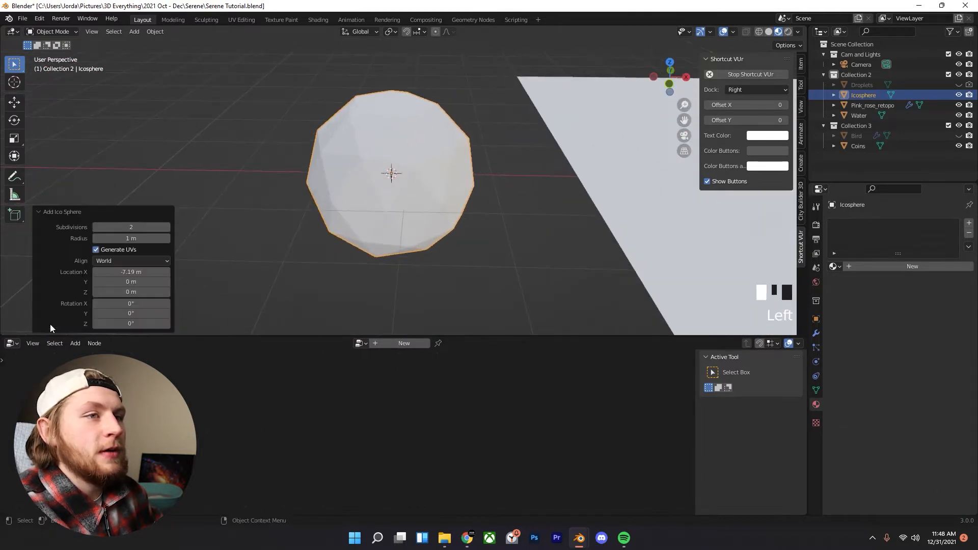
pyautogui.click(166, 228)
pyautogui.click(167, 228)
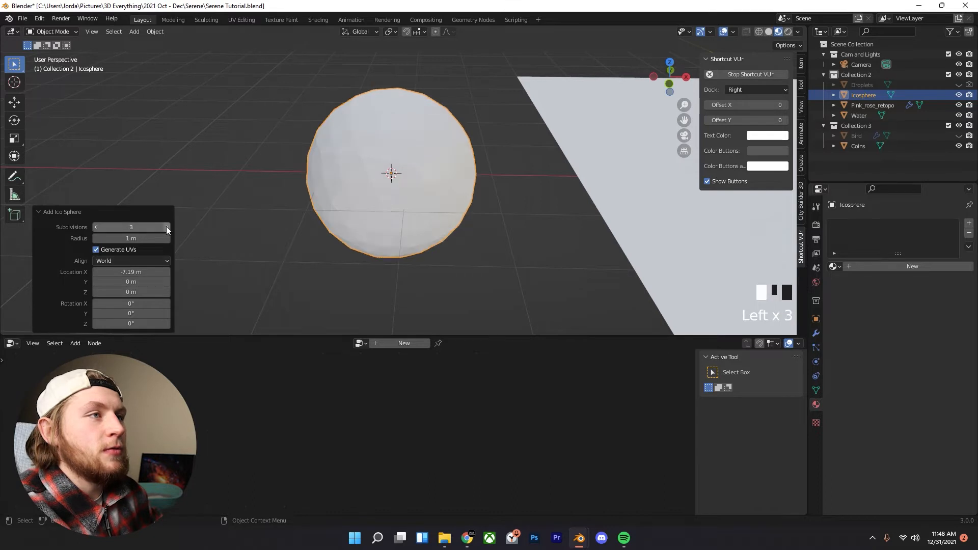
pyautogui.click(166, 226)
# - Reset the 3D cursor to the world origin and snap the ico sphere to the cursor
pyautogui.scroll(-3, 509, 135)
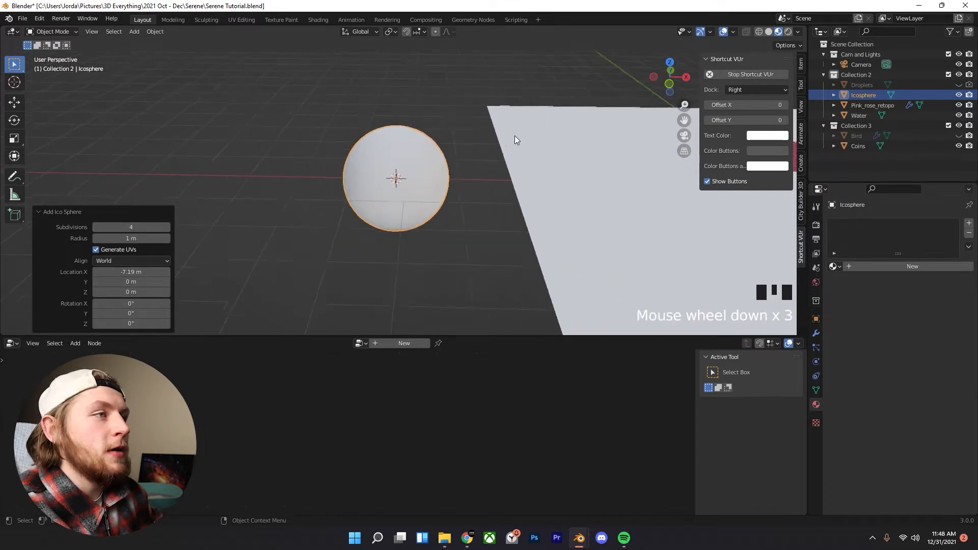
pyautogui.keyDown('shift'); pyautogui.moveTo(510, 136); pyautogui.dragTo(408, 232, button='middle'); pyautogui.keyUp('shift')
pyautogui.hotkey('shift', 's')
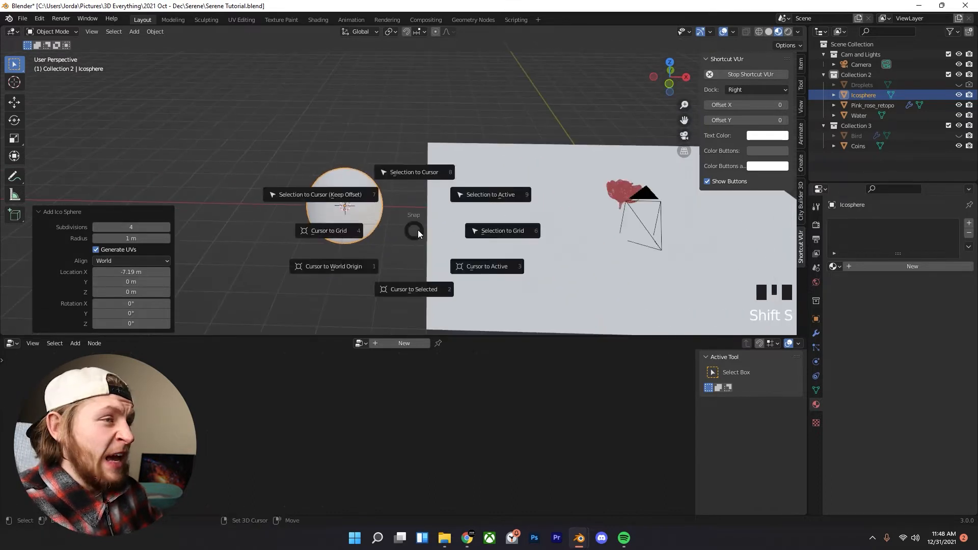
pyautogui.click(353, 264)
pyautogui.hotkey('shift', 's')
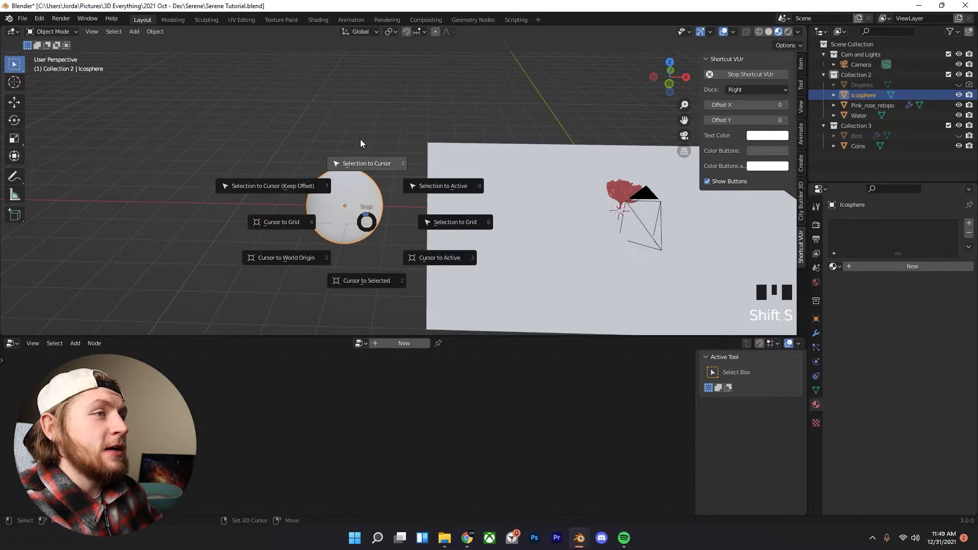
pyautogui.click(361, 143)
# - Scale the ico sphere up uniformly to about 2.645 so it encloses the rose and camera
pyautogui.keyDown('shift'); pyautogui.moveTo(361, 143); pyautogui.dragTo(426, 194, button='middle'); pyautogui.keyUp('shift')
pyautogui.scroll(3, 460, 203)
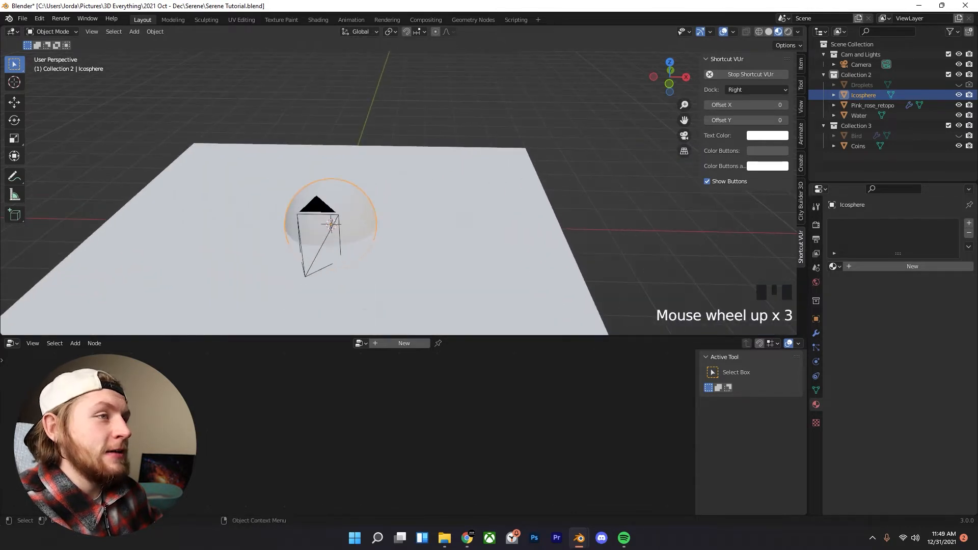
pyautogui.press('s')
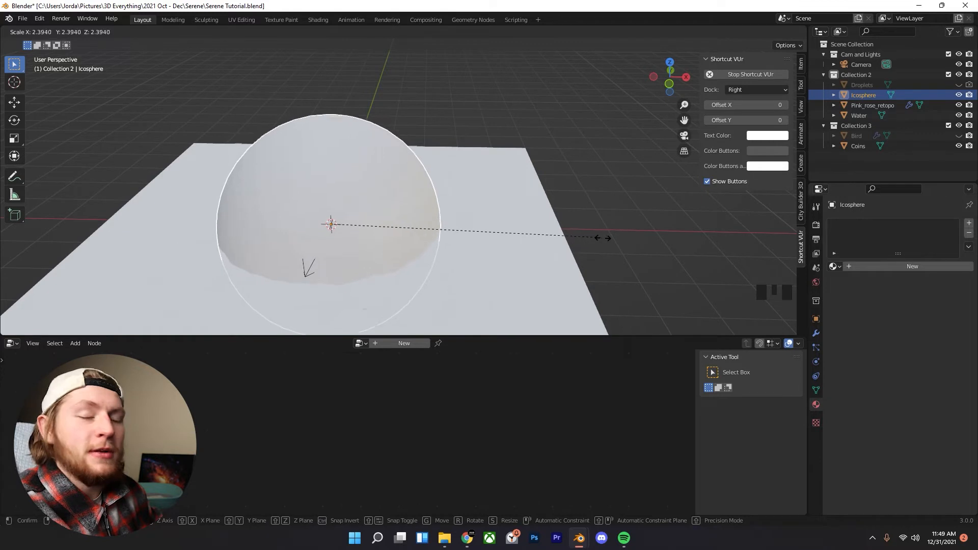
pyautogui.click(632, 237)
pyautogui.scroll(2, 496, 241)
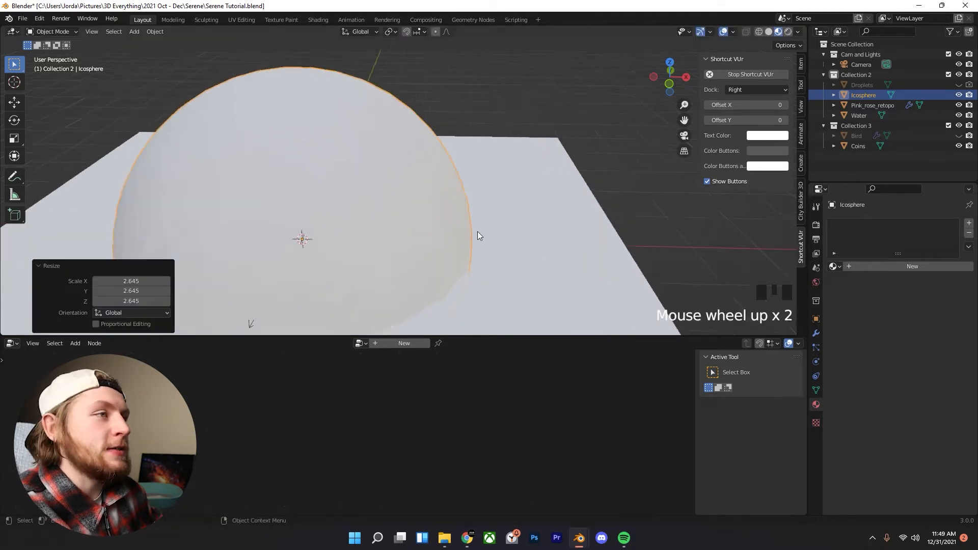
# - Create a new geometry node tree on the large icosphere and name it Rain Drops
pyautogui.scroll(2, 497, 241)
pyautogui.moveTo(289, 192); pyautogui.dragTo(450, 197, button='middle')
pyautogui.scroll(-5, 503, 164)
pyautogui.scroll(-6, 503, 164)
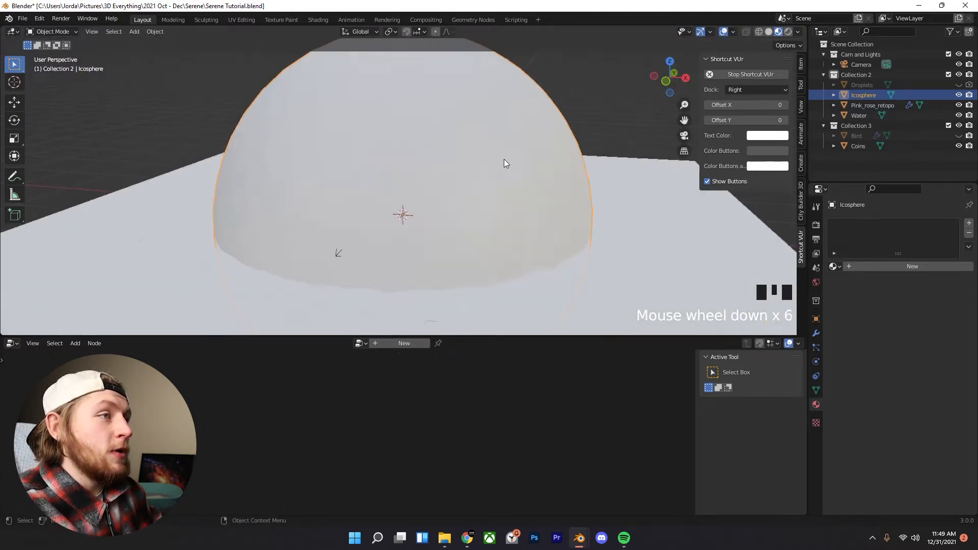
pyautogui.keyDown('shift'); pyautogui.moveTo(427, 166); pyautogui.dragTo(426, 167, button='middle'); pyautogui.keyUp('shift')
pyautogui.rightClick(427, 167)
pyautogui.keyDown('shift'); pyautogui.moveTo(483, 141); pyautogui.dragTo(450, 180, button='middle'); pyautogui.keyUp('shift')
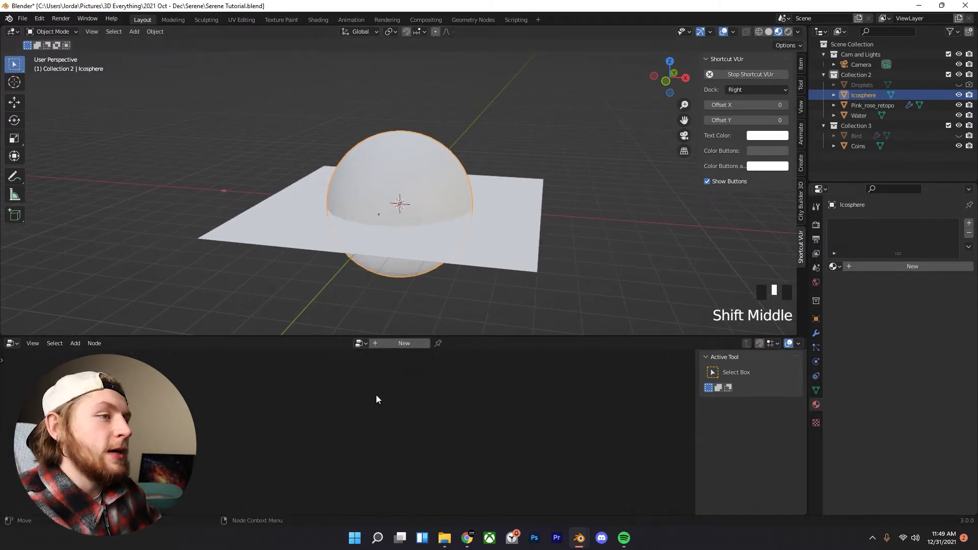
pyautogui.click(401, 343)
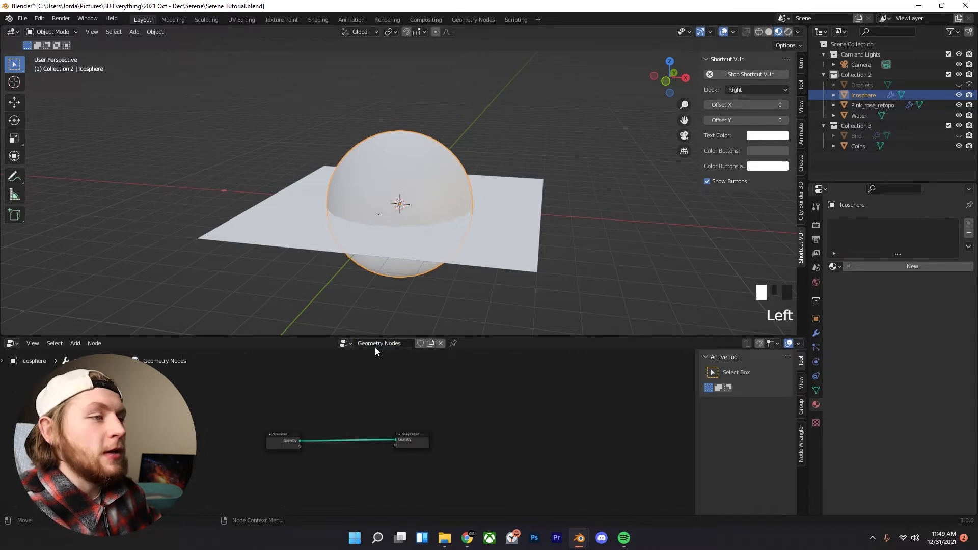
pyautogui.click(379, 349)
pyautogui.write('Ra')
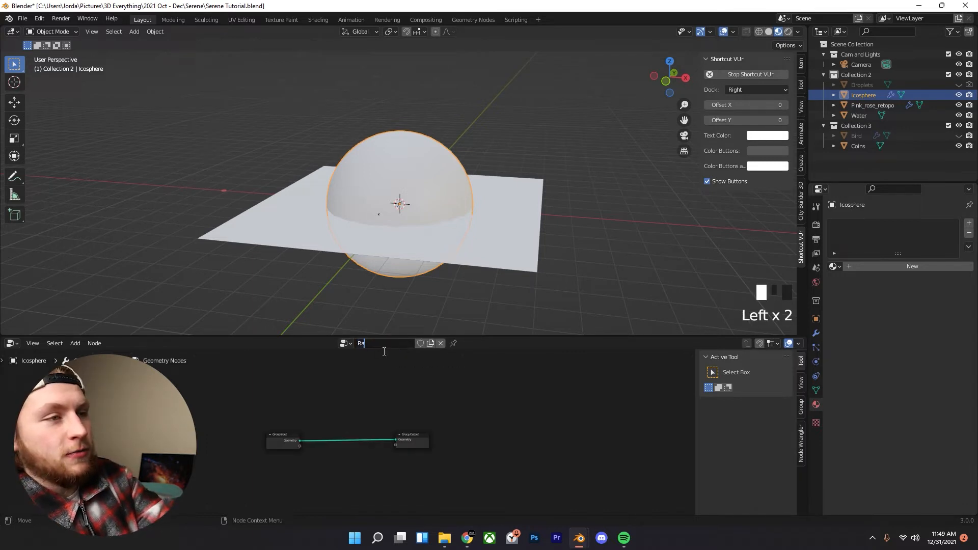
pyautogui.write('in Drops')
pyautogui.press('Return')
# - Place the 3D cursor in the empty space beside the water plane
pyautogui.moveTo(377, 214); pyautogui.dragTo(328, 195, button='middle')
pyautogui.click(15, 82)
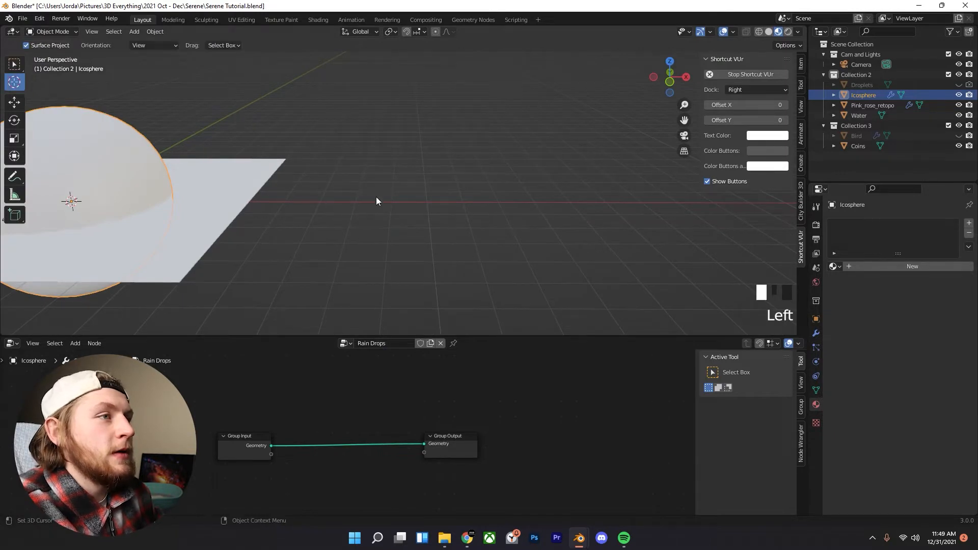
pyautogui.click(391, 203)
pyautogui.scroll(2, 409, 201)
pyautogui.moveTo(408, 201); pyautogui.dragTo(408, 194, button='middle')
pyautogui.keyDown('shift'); pyautogui.scroll(2, 406, 203); pyautogui.keyUp('shift')
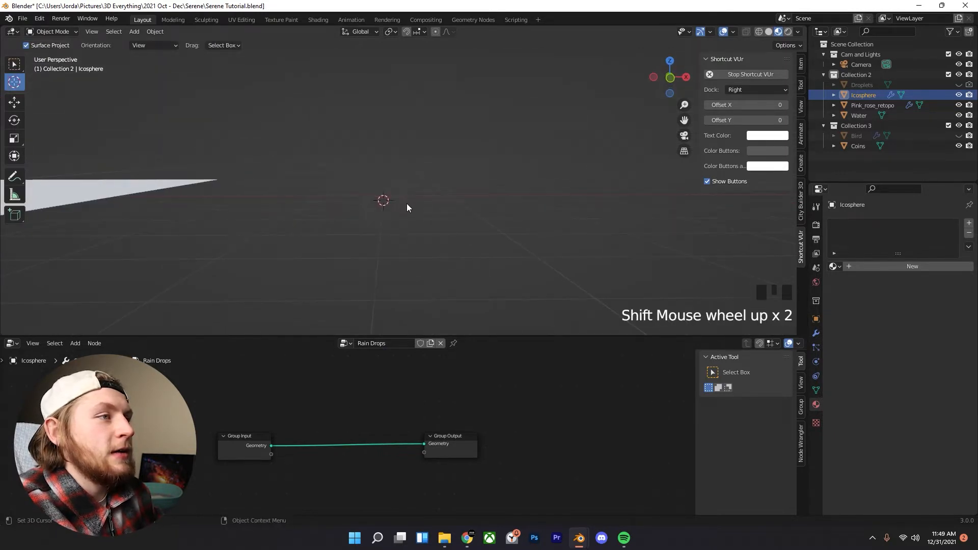
# - Add an ico sphere mesh at the 3D cursor with 3 subdivisions
pyautogui.hotkey('shift', 'a')
pyautogui.moveTo(381, 201)
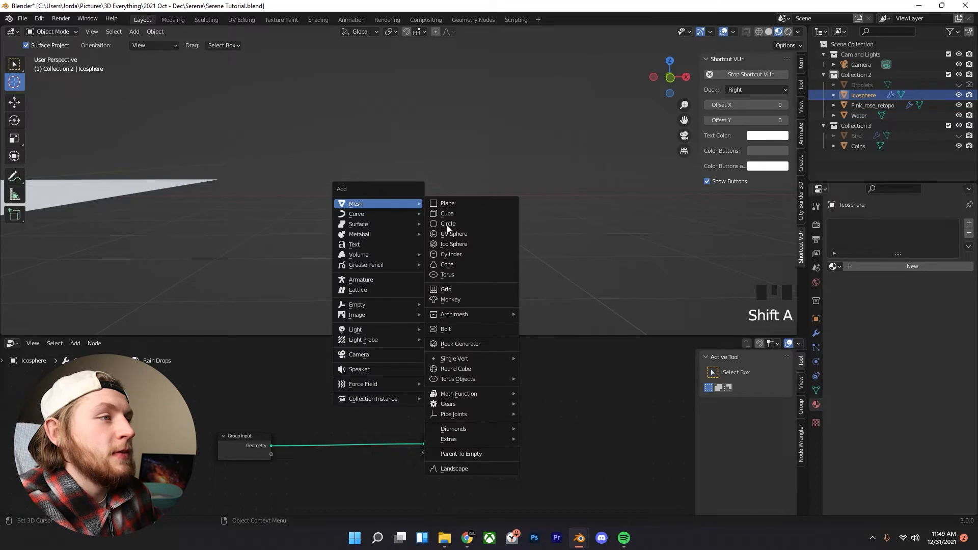
pyautogui.click(473, 242)
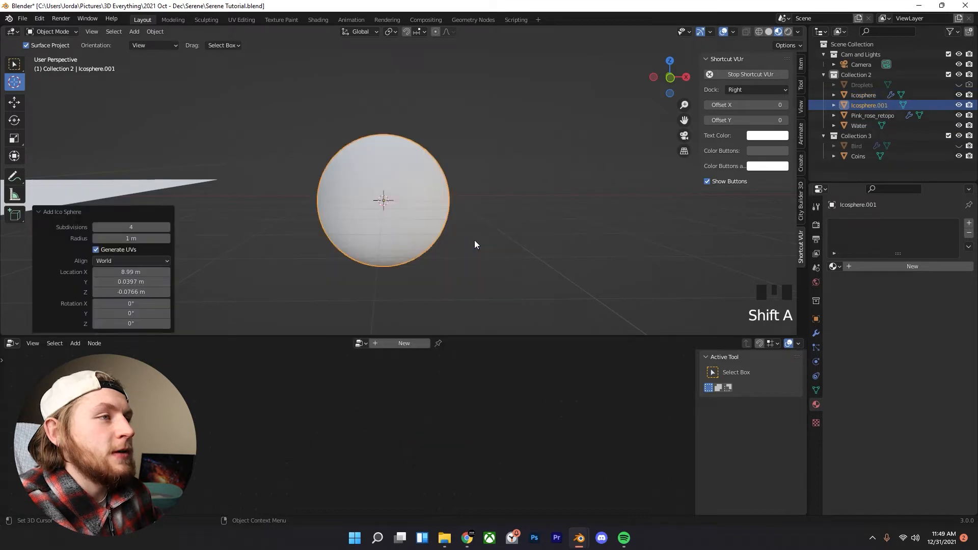
pyautogui.click(97, 228)
pyautogui.keyDown('shift'); pyautogui.moveTo(349, 169); pyautogui.dragTo(430, 187, button='middle'); pyautogui.keyUp('shift')
pyautogui.scroll(2, 420, 187)
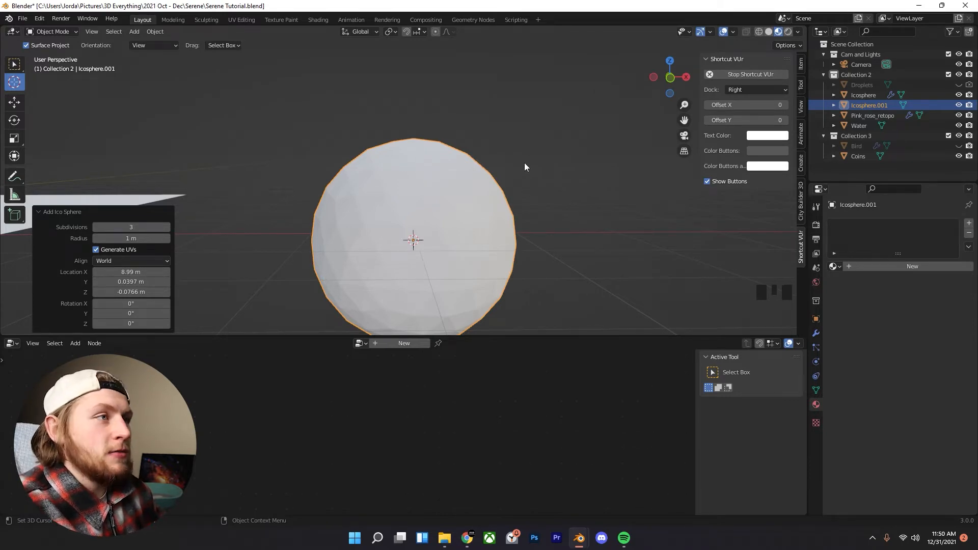
# - Enter Edit Mode on the new ico sphere in front view and select its topmost vertex
pyautogui.press('Tab')
pyautogui.press('KP_1')
pyautogui.moveTo(537, 340); pyautogui.dragTo(536, 397)
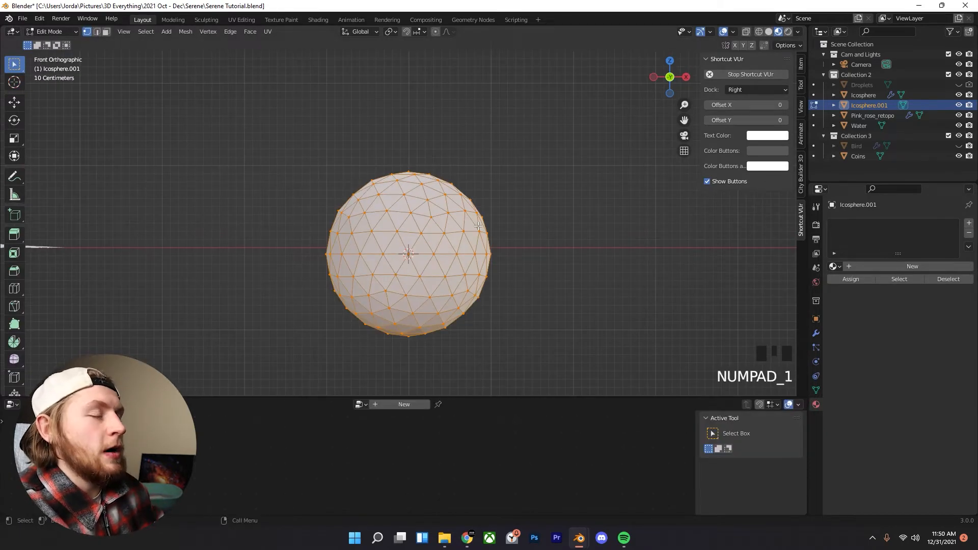
pyautogui.scroll(2, 487, 220)
pyautogui.click(410, 152)
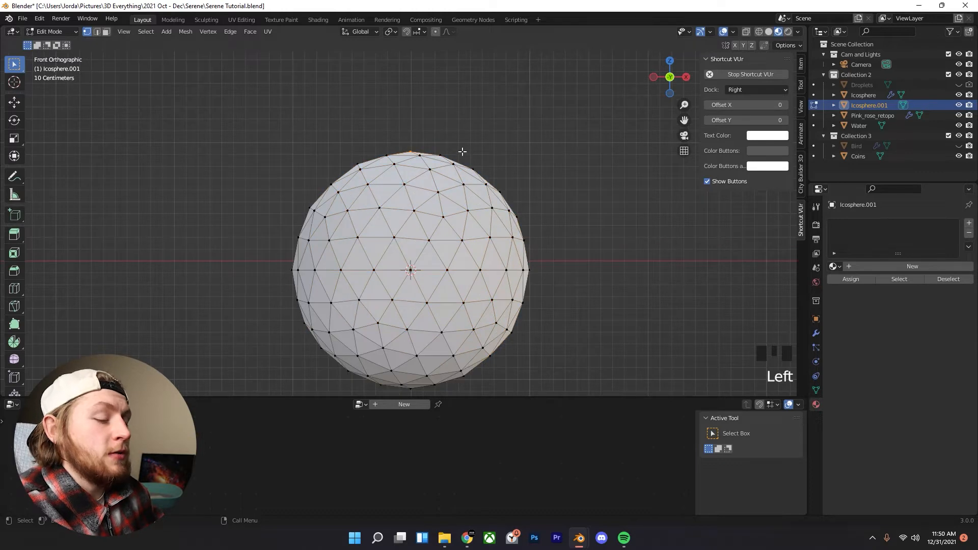
# - Enable proportional editing and switch the viewport to solid shading with X-ray on
pyautogui.click(436, 33)
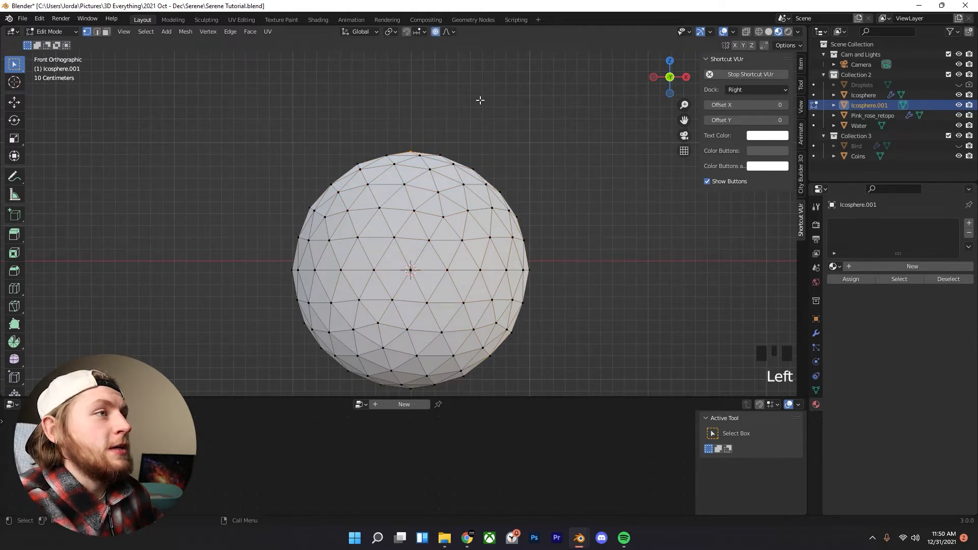
pyautogui.click(769, 31)
pyautogui.click(747, 31)
pyautogui.click(406, 134)
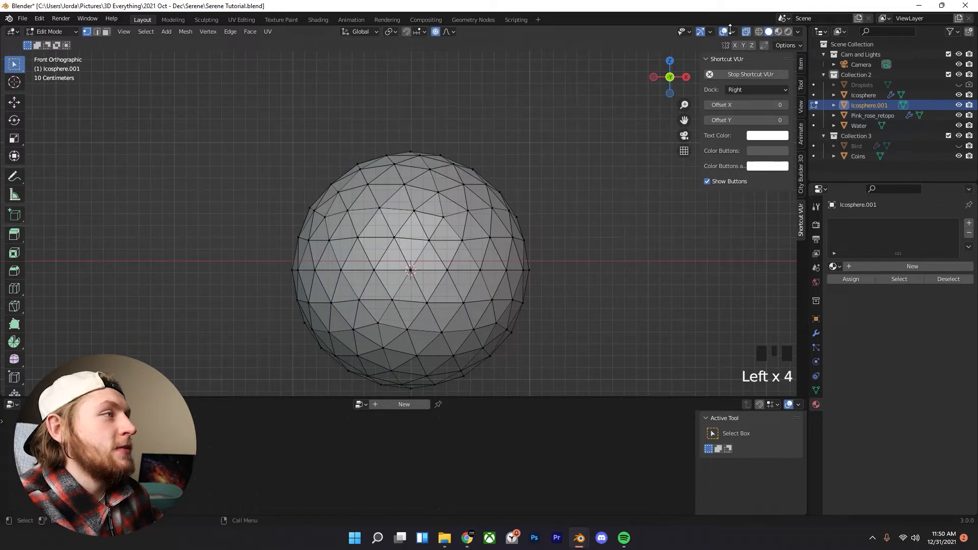
# - Select the sphere's topmost vertex and move it up about 1.4 m along Z with smooth proportional falloff to form a teardrop
pyautogui.scroll(-1, 408, 152)
pyautogui.moveTo(396, 151); pyautogui.dragTo(420, 167)
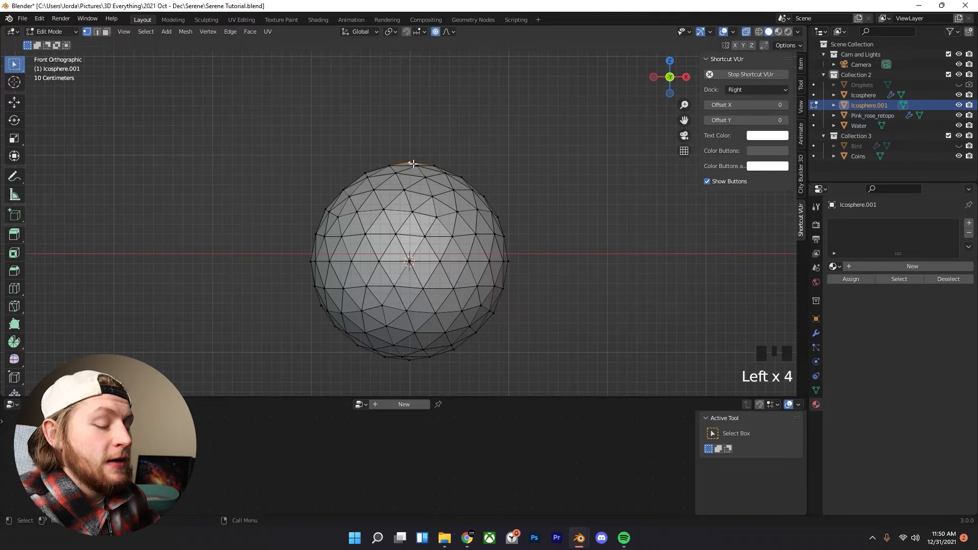
pyautogui.press('g')
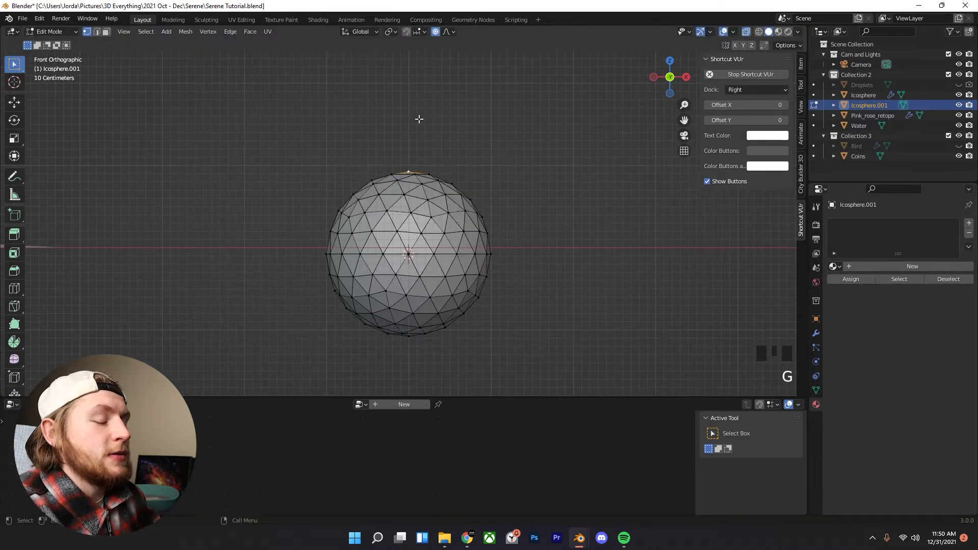
pyautogui.press('g')
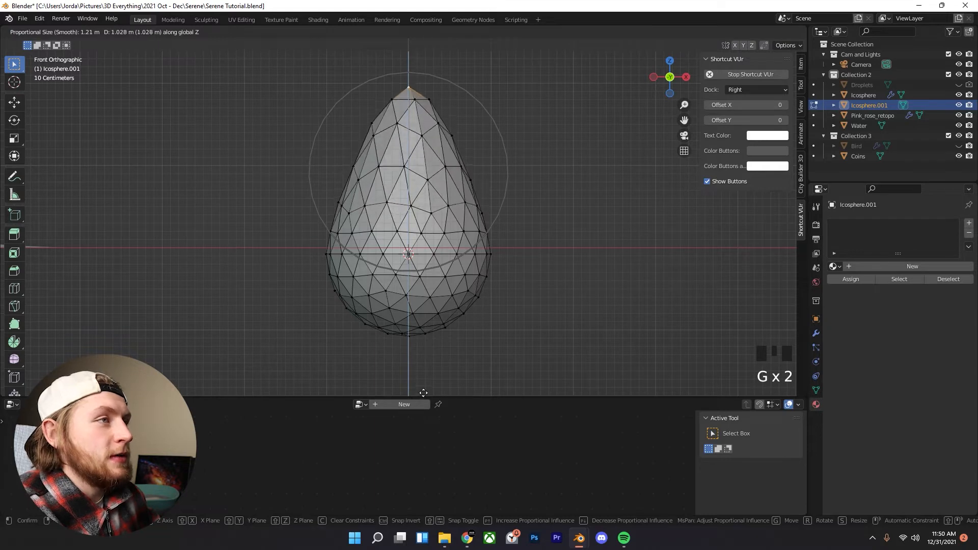
pyautogui.click(426, 366)
pyautogui.scroll(-2, 443, 341)
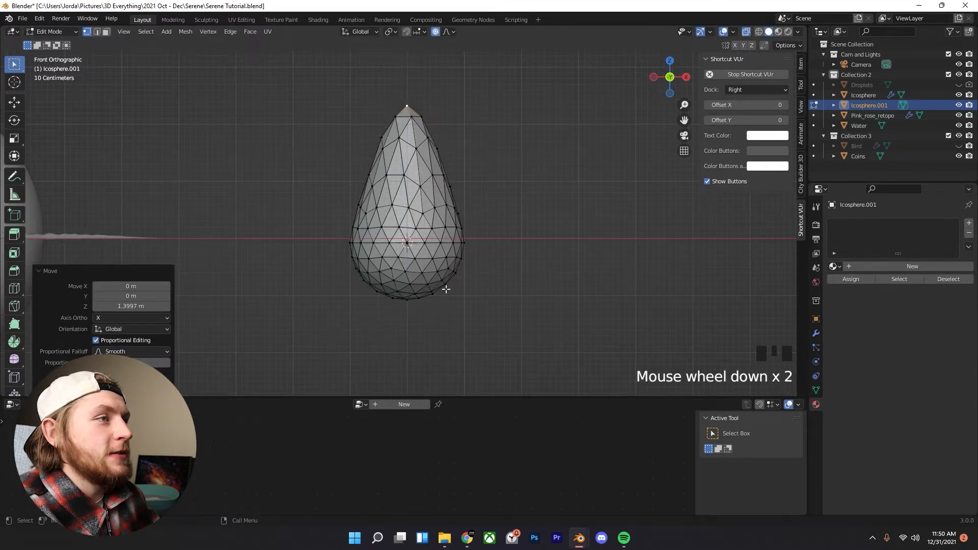
pyautogui.press('g')
pyautogui.press('Escape')
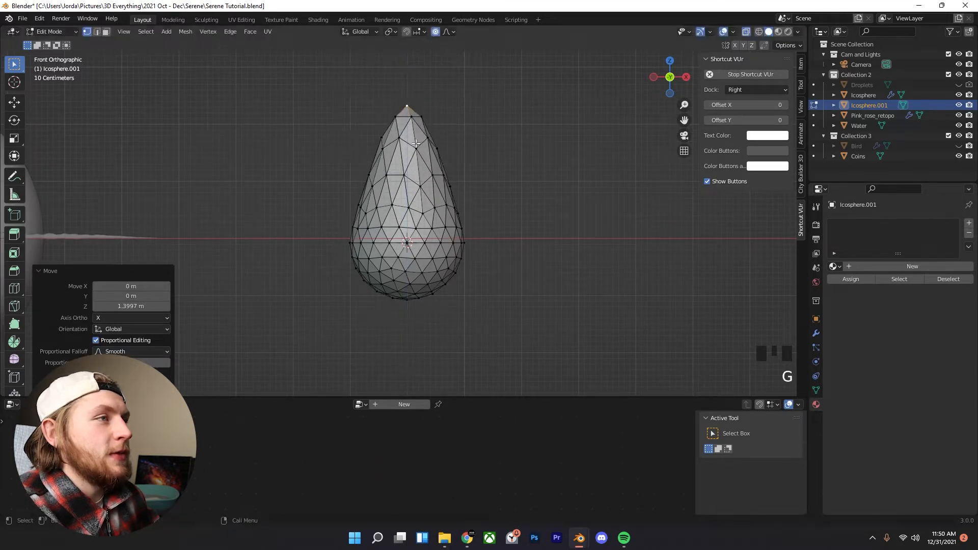
# - Return to Object Mode and shade the teardrop smooth
pyautogui.press('Tab')
pyautogui.click(469, 177)
pyautogui.moveTo(489, 211); pyautogui.dragTo(491, 228, button='middle')
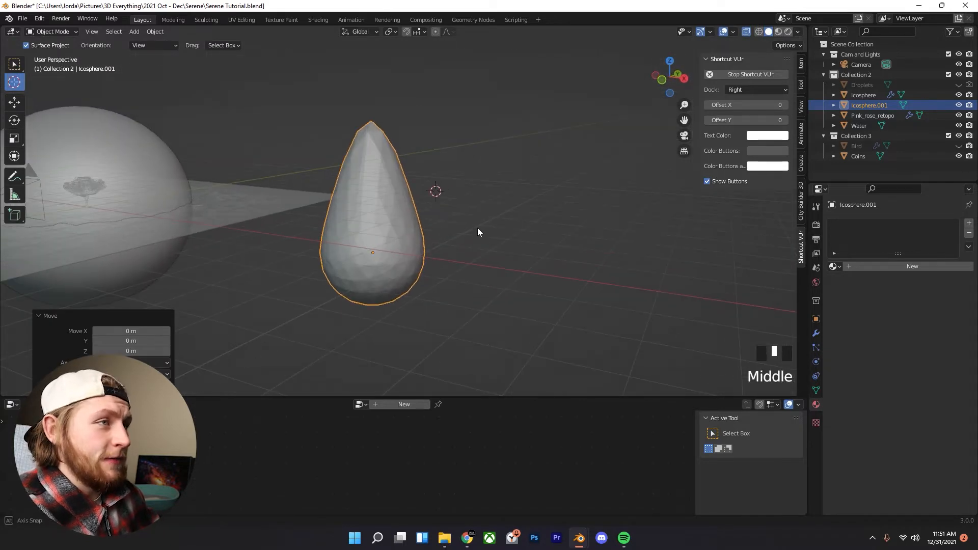
pyautogui.middleClick(367, 231)
pyautogui.scroll(1, 378, 227)
pyautogui.moveTo(380, 227); pyautogui.dragTo(401, 203, button='middle')
pyautogui.click(383, 125)
pyautogui.rightClick(392, 134)
pyautogui.click(385, 137)
pyautogui.moveTo(439, 145); pyautogui.dragTo(464, 146, button='middle')
# - Edit the teardrop's mesh again, turn off proportional editing and adjust only the tip vertex along Z
pyautogui.press('Tab')
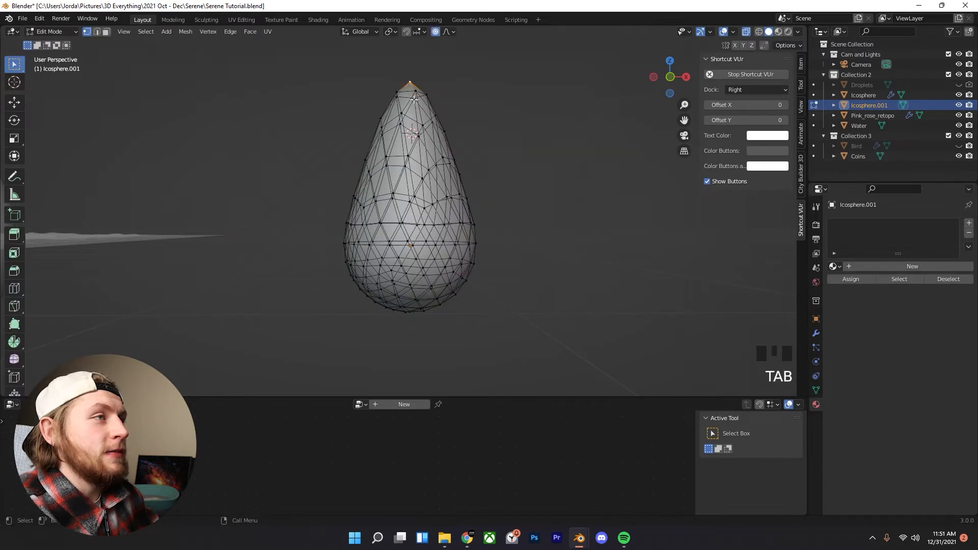
pyautogui.press('g')
pyautogui.press('z')
pyautogui.rightClick(421, 83)
pyautogui.click(436, 32)
pyautogui.press('g')
pyautogui.press('z')
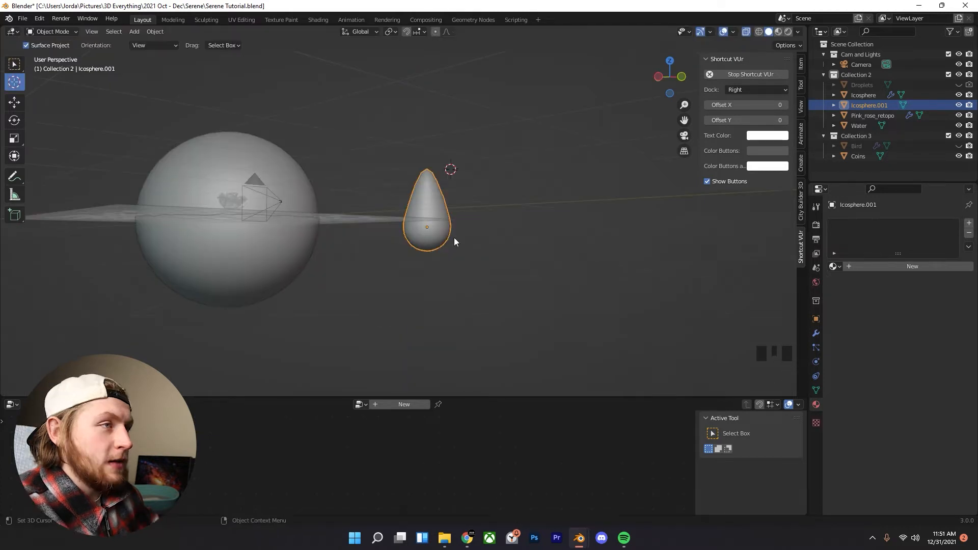
# - Rename the teardrop object as Rain Drop
pyautogui.scroll(5, 357, 153)
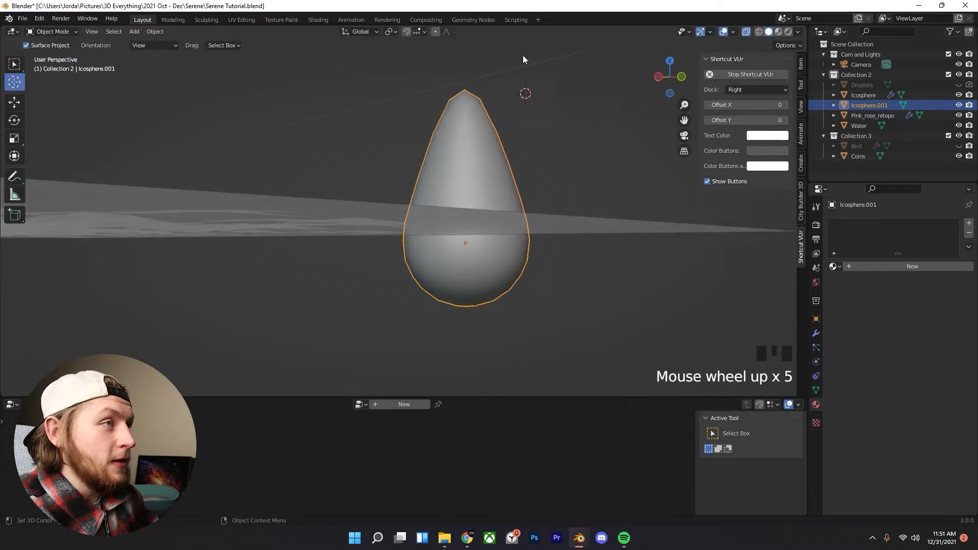
pyautogui.moveTo(448, 97); pyautogui.dragTo(444, 128, button='middle')
pyautogui.scroll(-3, 443, 131)
pyautogui.click(870, 105)
pyautogui.doubleClick(882, 107)
pyautogui.write('Rai')
pyautogui.press('Return')
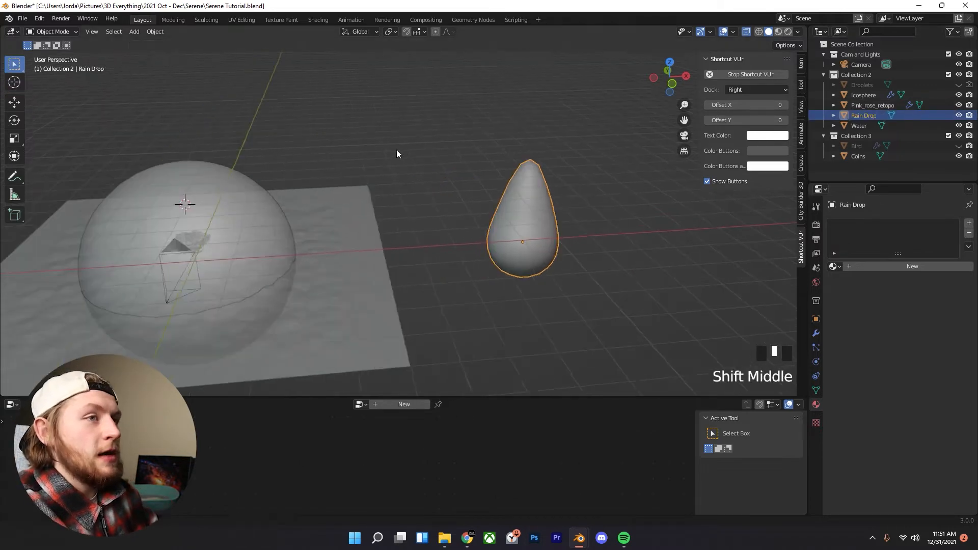
# - Select the large icosphere carrying the Rain Drops node tree and view the scene through the camera
pyautogui.keyDown('shift'); pyautogui.moveTo(397, 148); pyautogui.dragTo(418, 149, button='middle'); pyautogui.keyUp('shift')
pyautogui.click(272, 190)
pyautogui.click(268, 192)
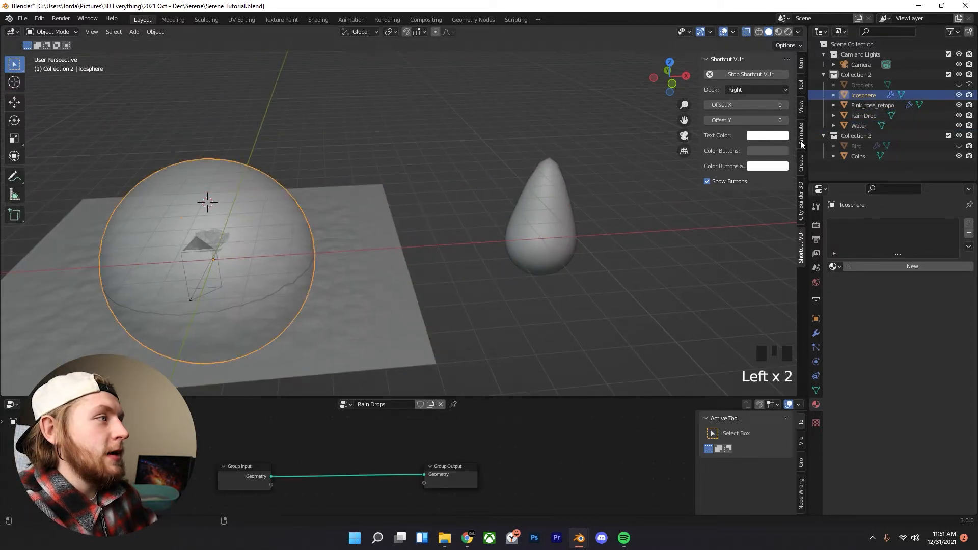
pyautogui.moveTo(231, 244); pyautogui.dragTo(233, 203, button='middle')
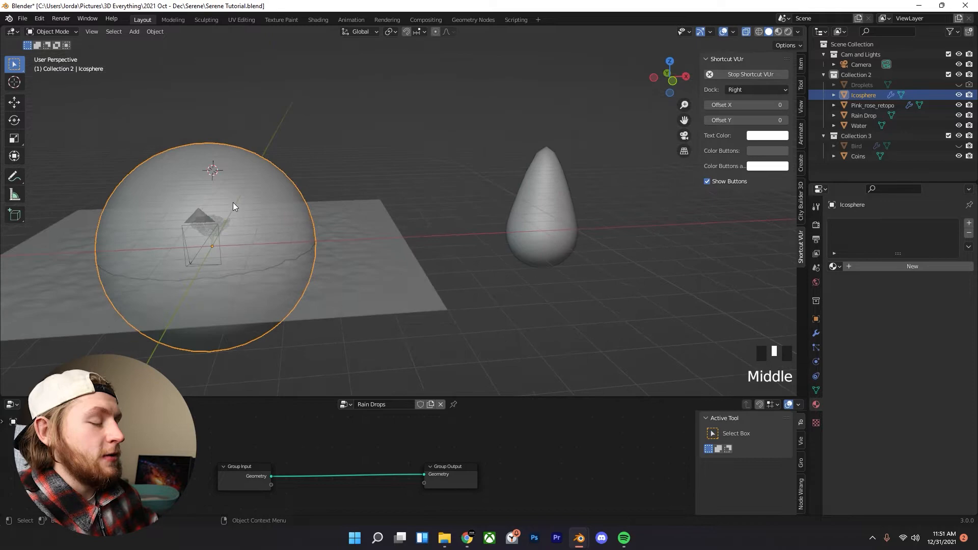
pyautogui.press('KP_0')
pyautogui.scroll(-3, 228, 328)
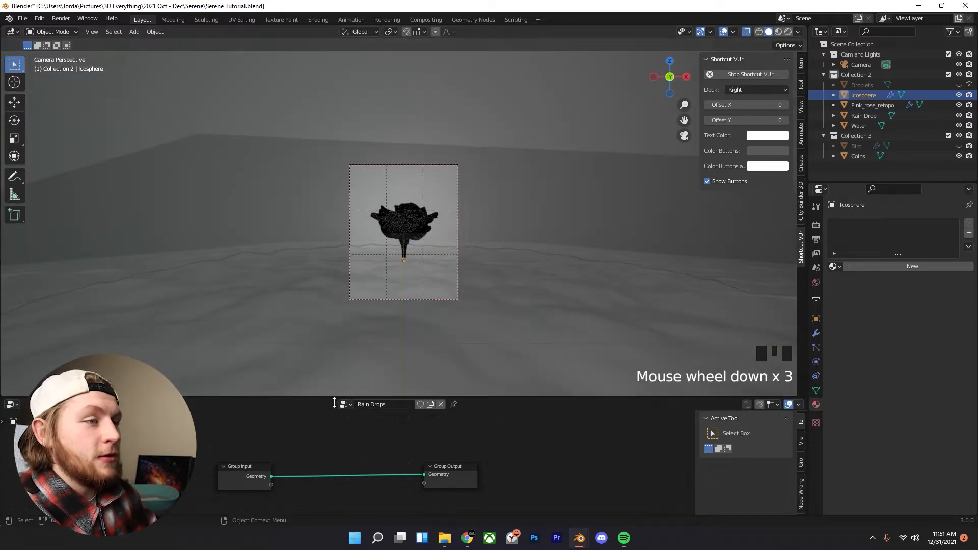
# - Enlarge the node editor and insert an Instance on Points node between Group Input and Group Output
pyautogui.moveTo(334, 403); pyautogui.dragTo(325, 318)
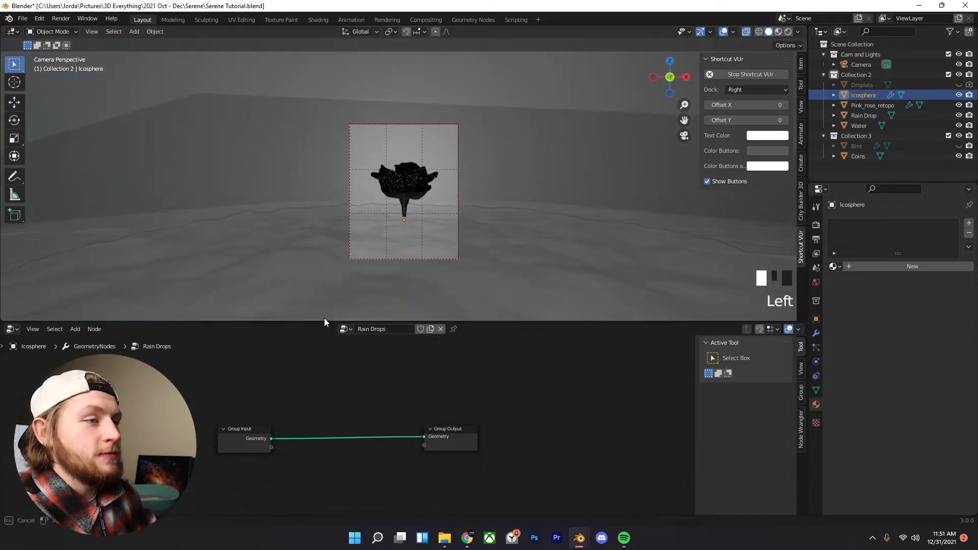
pyautogui.hotkey('shift', 'a')
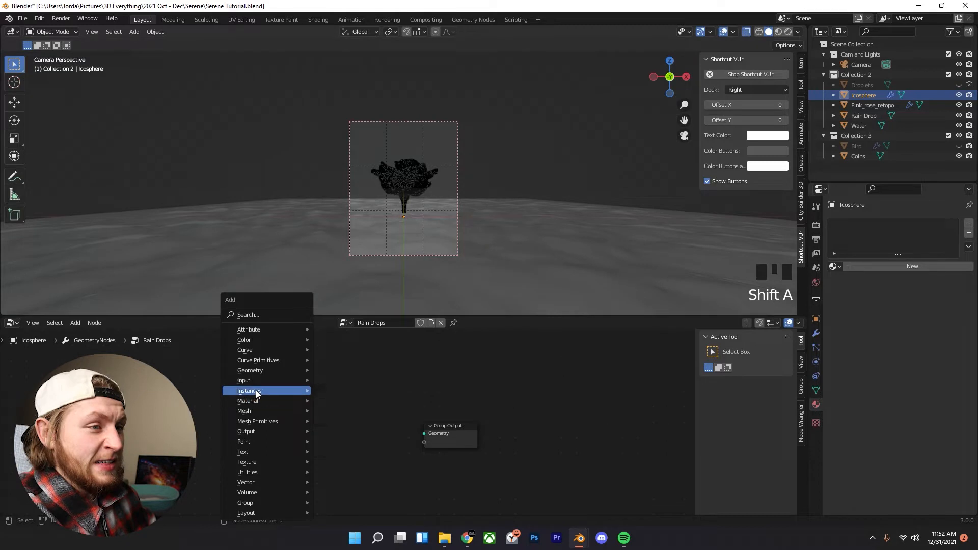
pyautogui.moveTo(256, 390)
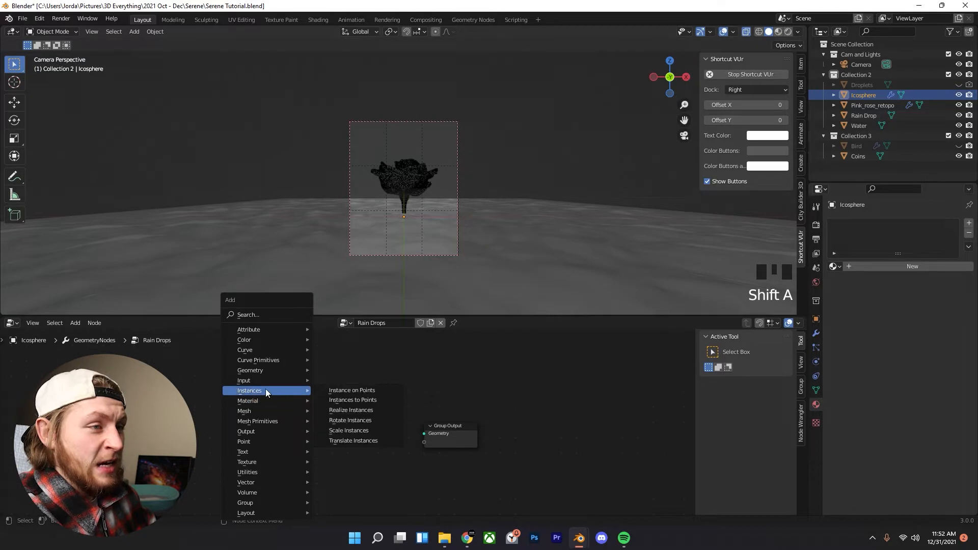
pyautogui.click(338, 389)
pyautogui.click(329, 405)
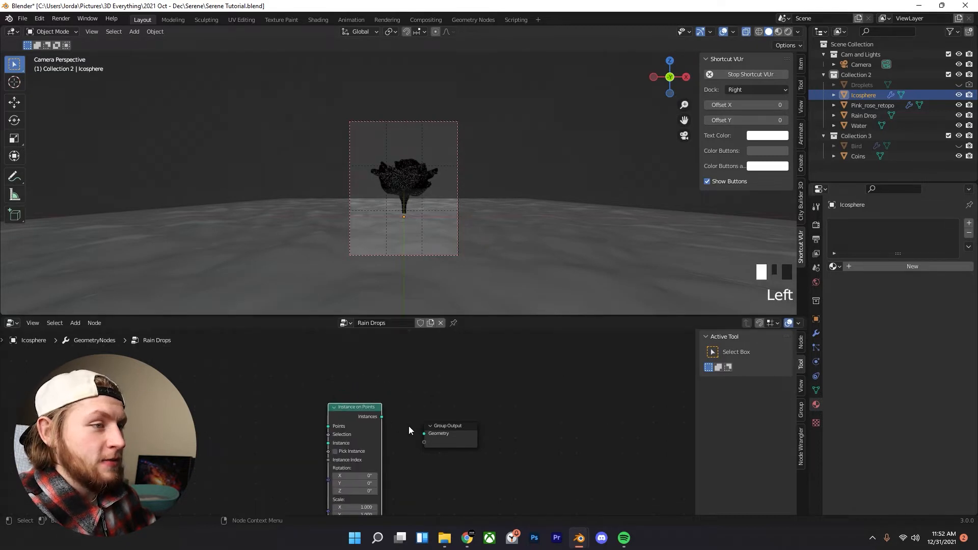
pyautogui.scroll(2, 352, 429)
# - Add an Object Info node to the Rain Drops tree and choose Rain Drop as its object
pyautogui.hotkey('shift', 'a')
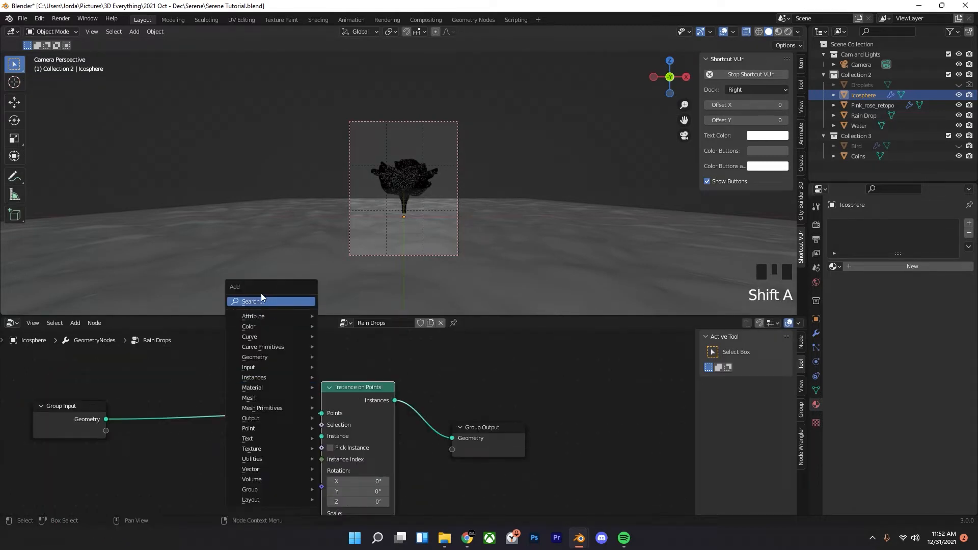
pyautogui.press('o')
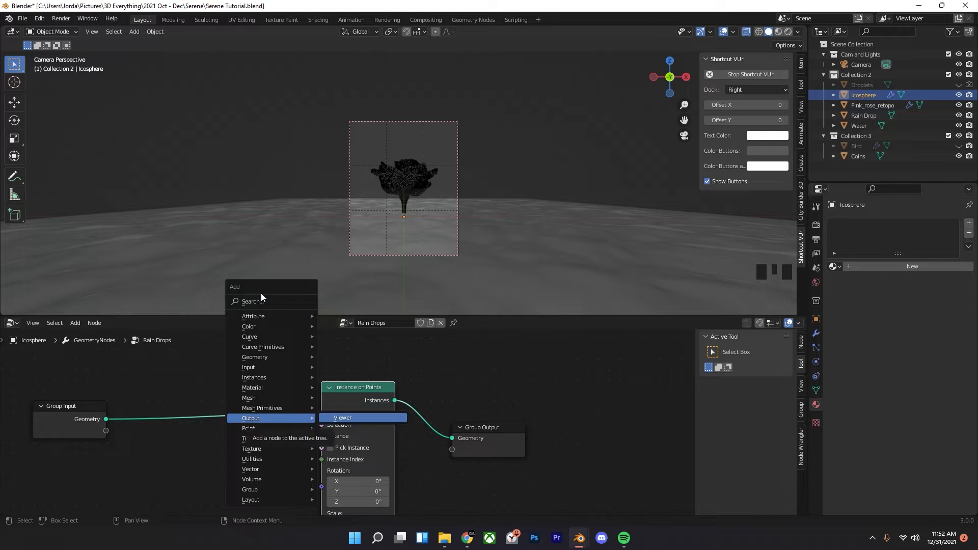
pyautogui.click(151, 492)
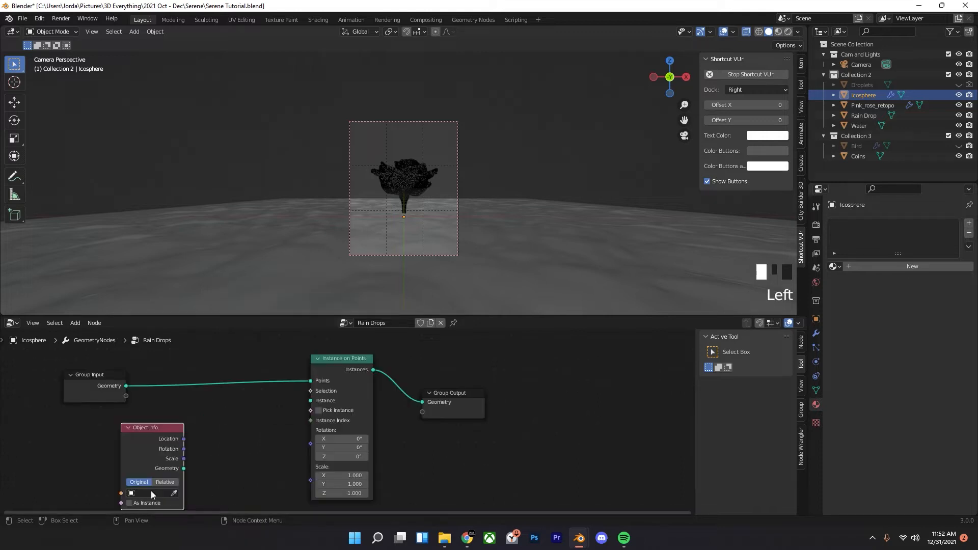
pyautogui.moveTo(162, 480); pyautogui.dragTo(211, 428, button='middle')
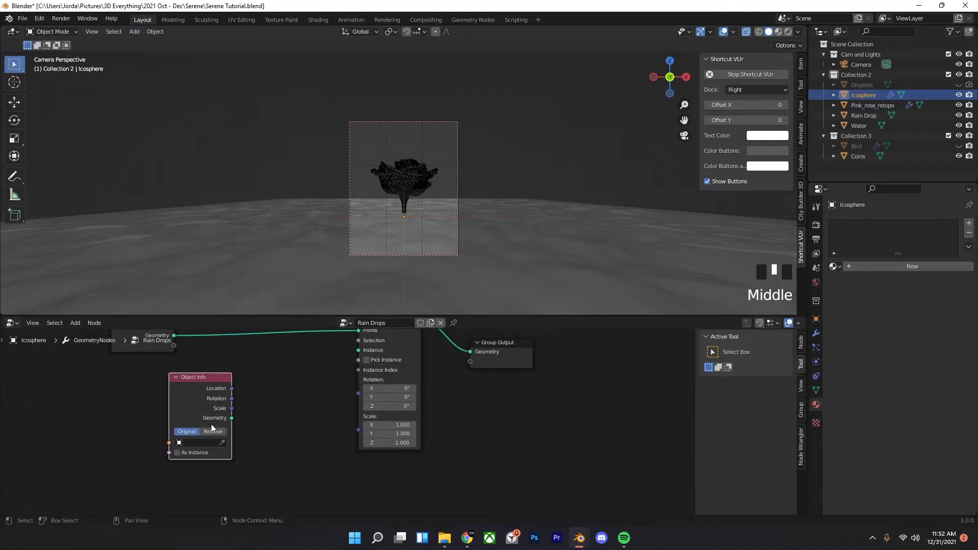
pyautogui.click(192, 443)
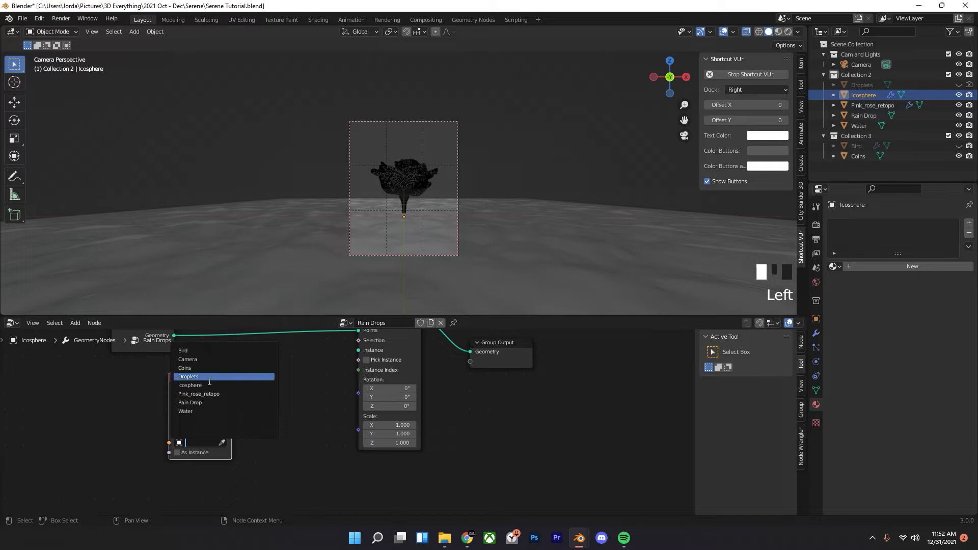
pyautogui.click(190, 403)
# - Connect the Object Info node's Geometry output to the Instance input of Instance on Points, keeping Pick Instance off
pyautogui.moveTo(271, 389); pyautogui.dragTo(265, 425, button='middle')
pyautogui.moveTo(226, 452); pyautogui.dragTo(352, 385)
pyautogui.moveTo(398, 349); pyautogui.dragTo(395, 351)
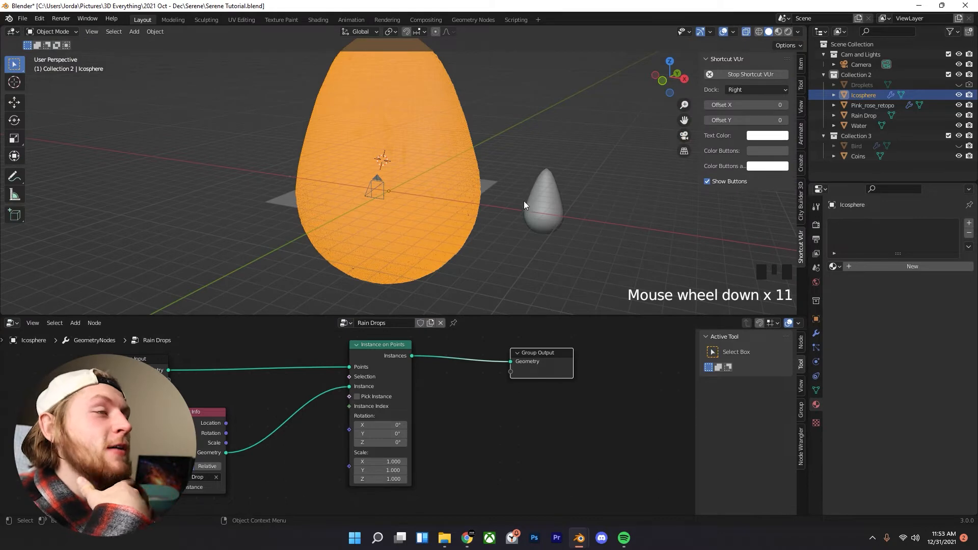
pyautogui.click(397, 396)
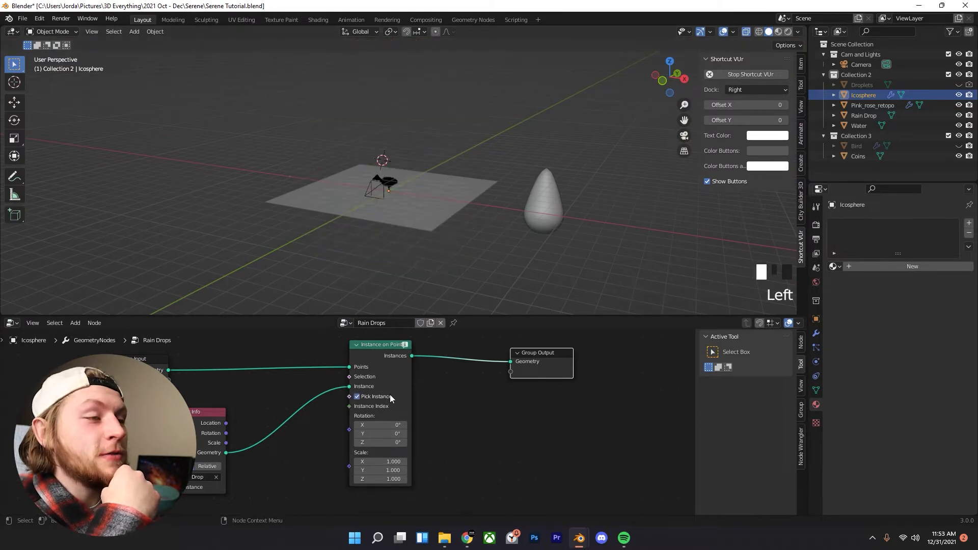
pyautogui.click(358, 396)
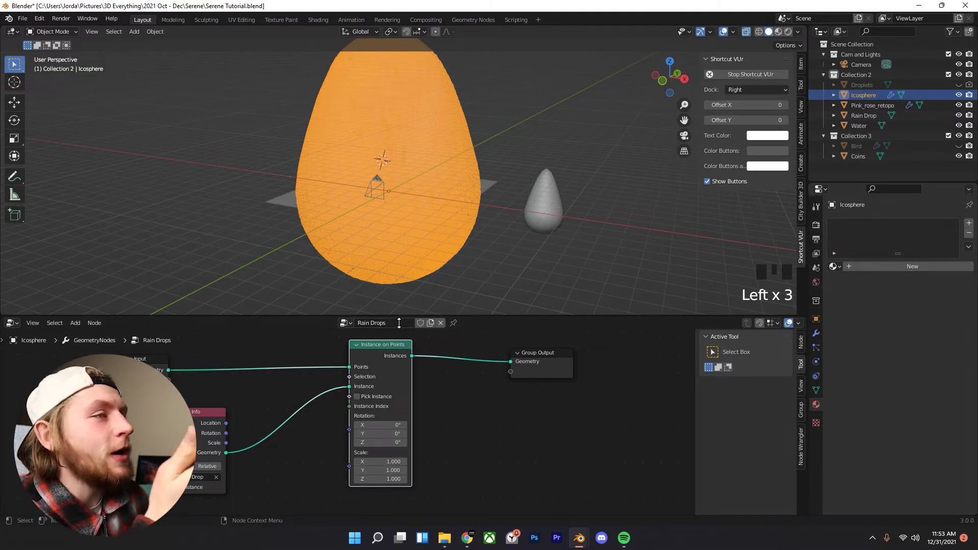
# - Shrink the Rain Drop object in several passes, the last by a factor of about 0.72, and apply its scale
pyautogui.click(544, 210)
pyautogui.press('s')
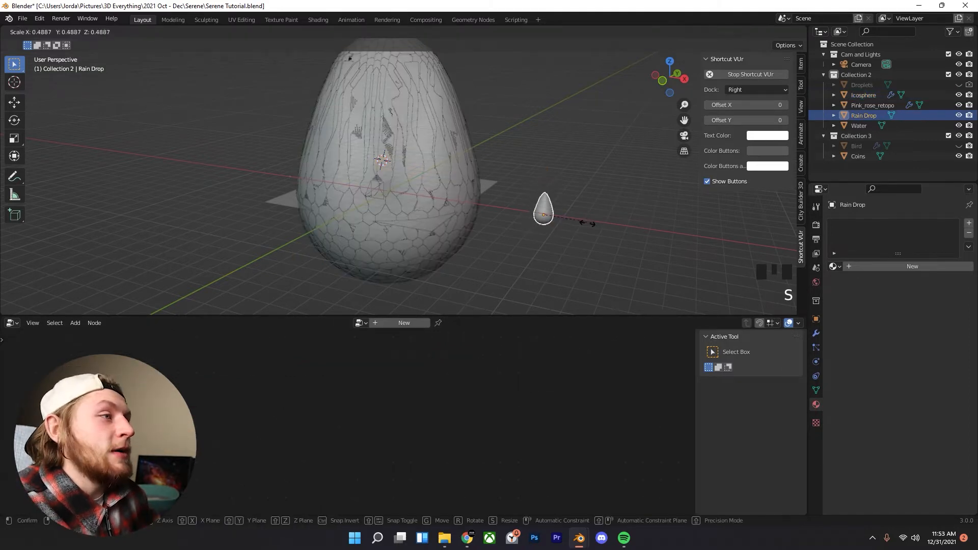
pyautogui.click(580, 223)
pyautogui.press('s')
pyautogui.press('s')
pyautogui.press('s')
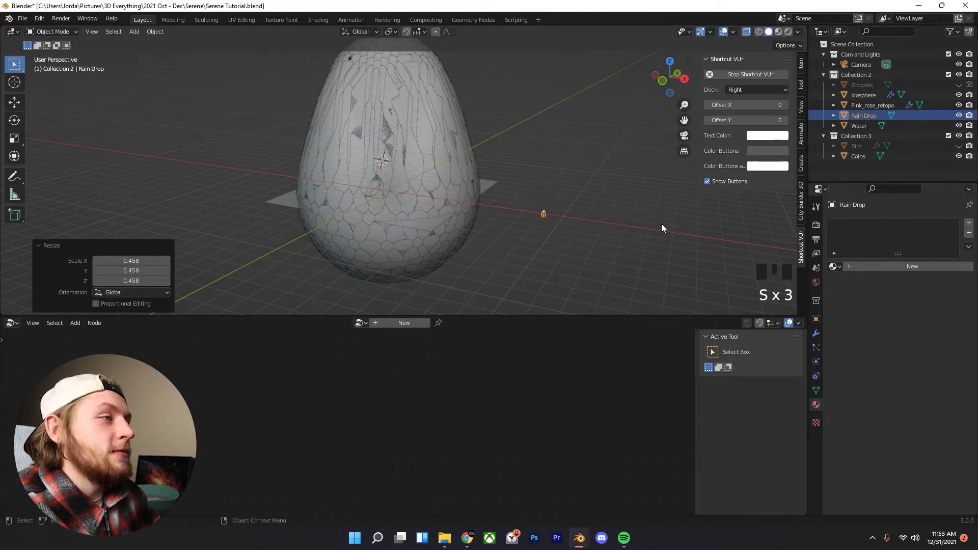
pyautogui.click(628, 224)
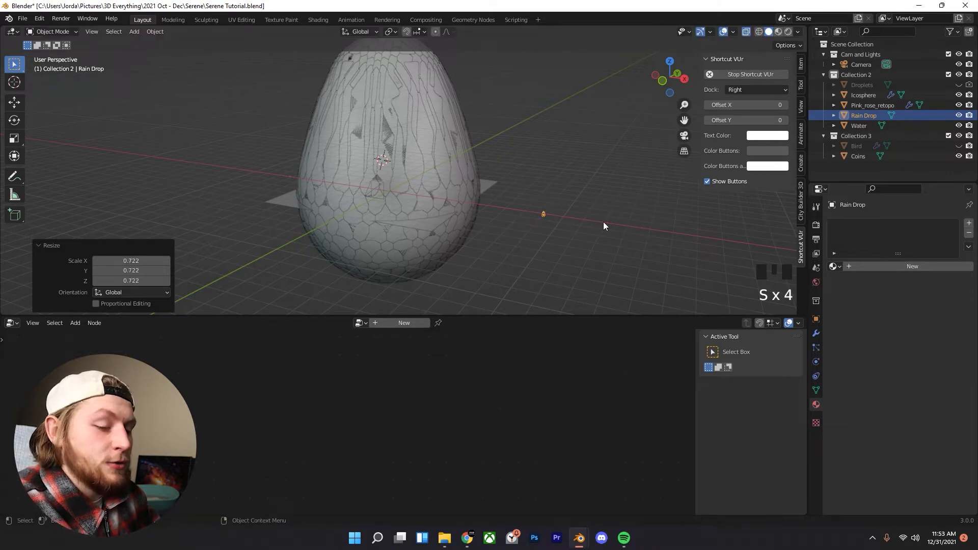
pyautogui.hotkey('ctrl', 'a')
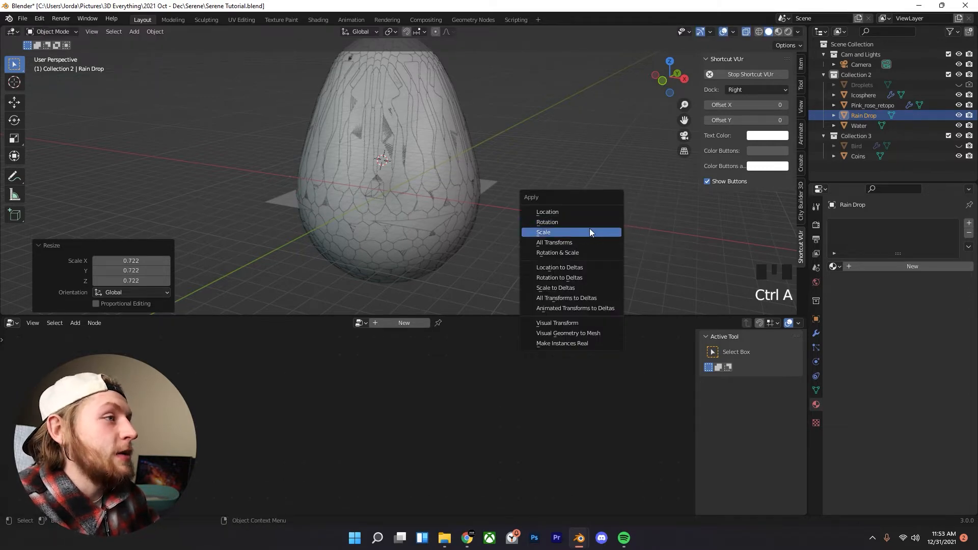
pyautogui.click(590, 233)
# - Shrink the Rain Drop object further, first by a factor of about 0.38 and once more slightly, applying the scale each time
pyautogui.scroll(6, 530, 212)
pyautogui.moveTo(531, 212); pyautogui.dragTo(594, 181, button='middle')
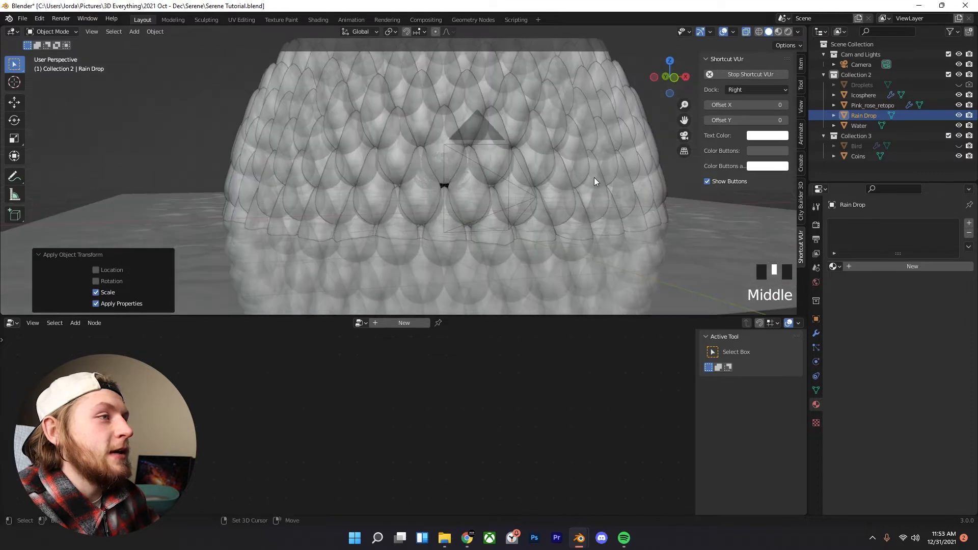
pyautogui.scroll(-3, 595, 181)
pyautogui.press('s')
pyautogui.click(660, 210)
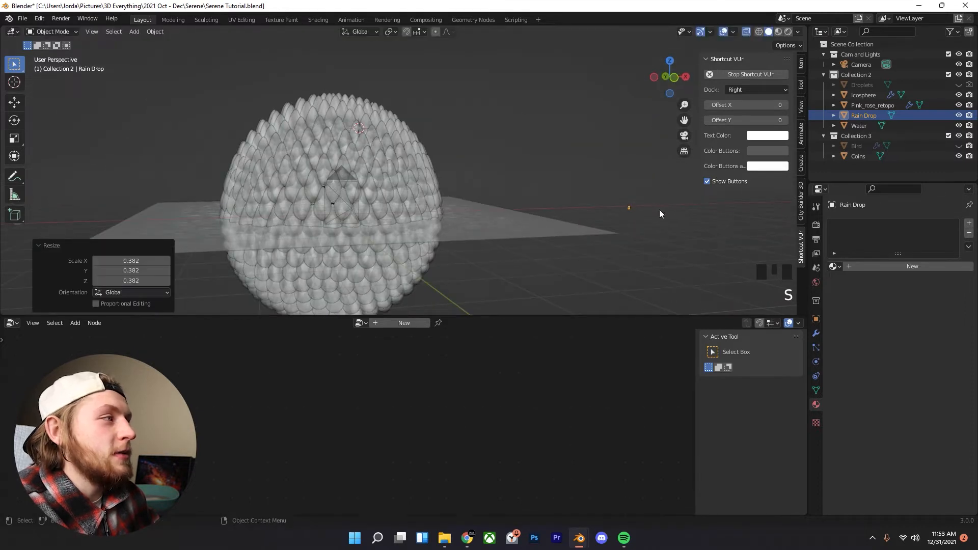
pyautogui.hotkey('ctrl', 'a')
pyautogui.click(585, 177)
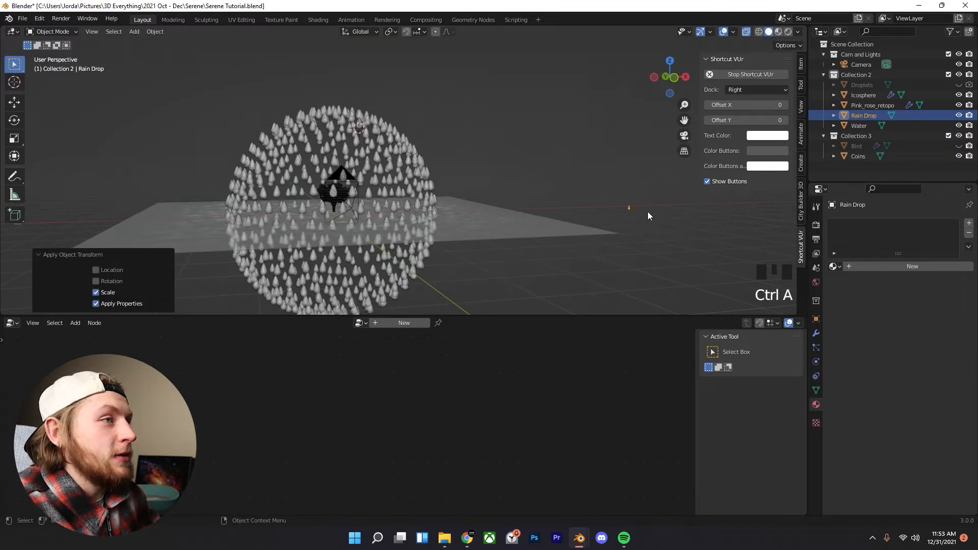
pyautogui.press('s')
pyautogui.hotkey('ctrl', 'a')
pyautogui.click(593, 199)
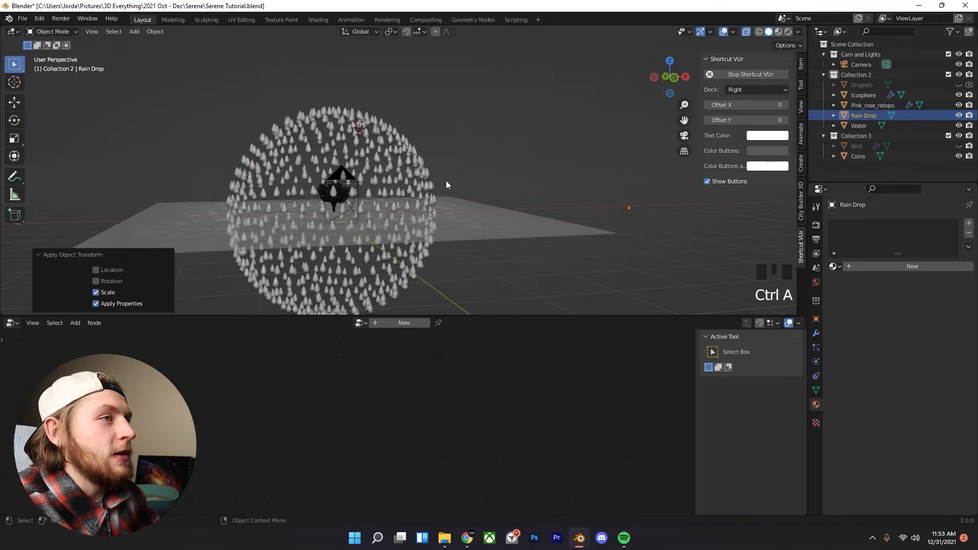
# - Select the icosphere and examine the size and spread of its raindrop instances around the flower
pyautogui.scroll(2, 395, 184)
pyautogui.scroll(1, 396, 184)
pyautogui.click(350, 209)
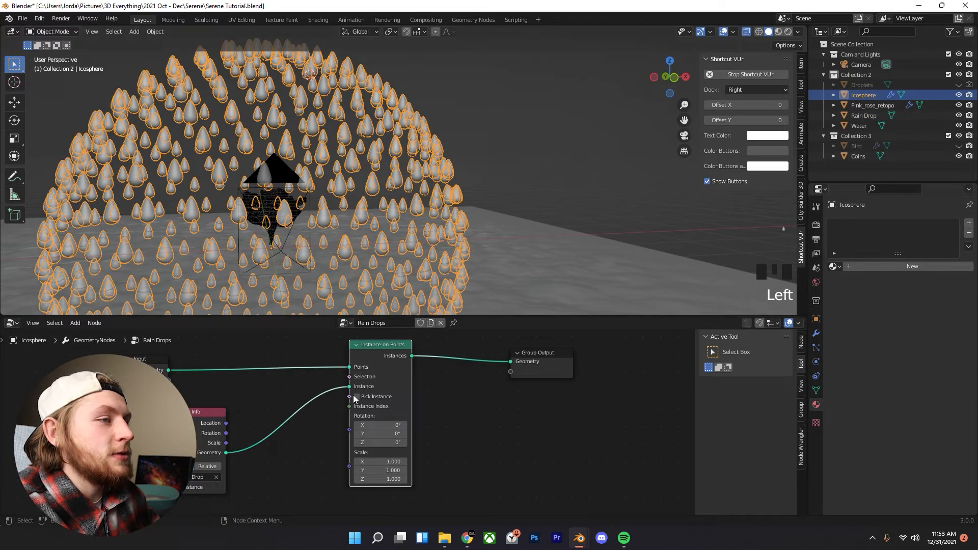
pyautogui.moveTo(379, 428); pyautogui.dragTo(382, 464)
pyautogui.moveTo(398, 161); pyautogui.dragTo(369, 158, button='middle')
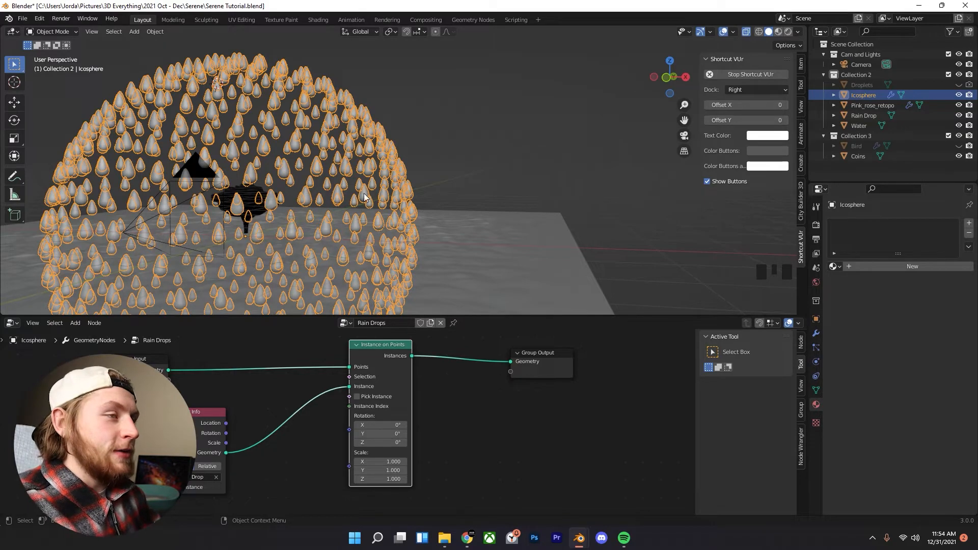
pyautogui.scroll(-2, 365, 197)
pyautogui.moveTo(430, 192); pyautogui.dragTo(454, 203, button='middle')
pyautogui.scroll(2, 441, 213)
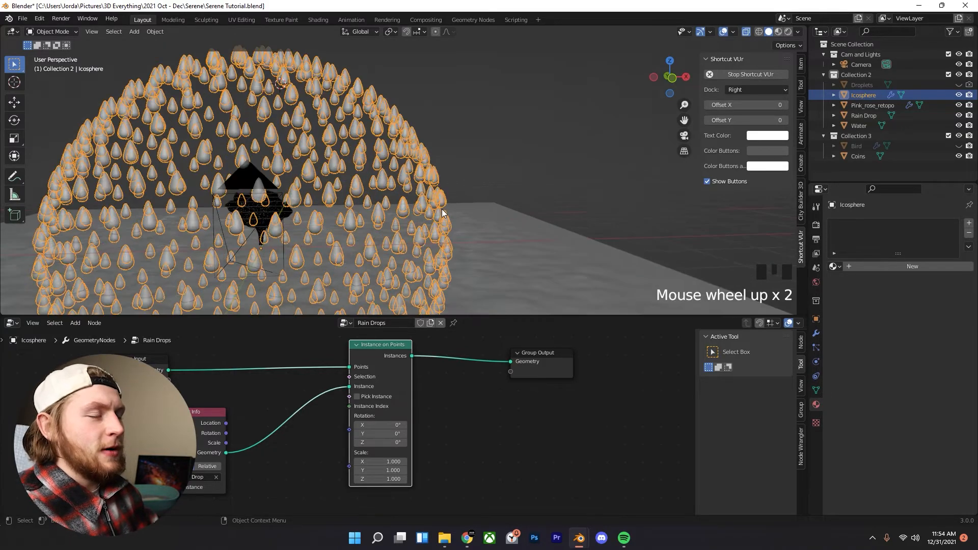
pyautogui.scroll(-2, 442, 213)
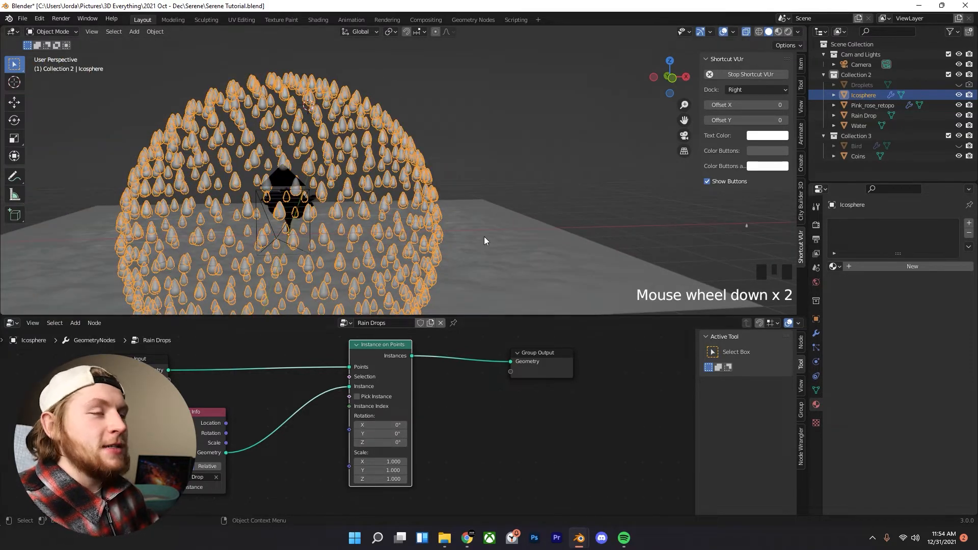
pyautogui.scroll(-2, 474, 234)
pyautogui.scroll(3, 413, 204)
pyautogui.keyDown('shift'); pyautogui.moveTo(374, 189); pyautogui.dragTo(490, 175, button='middle'); pyautogui.keyUp('shift')
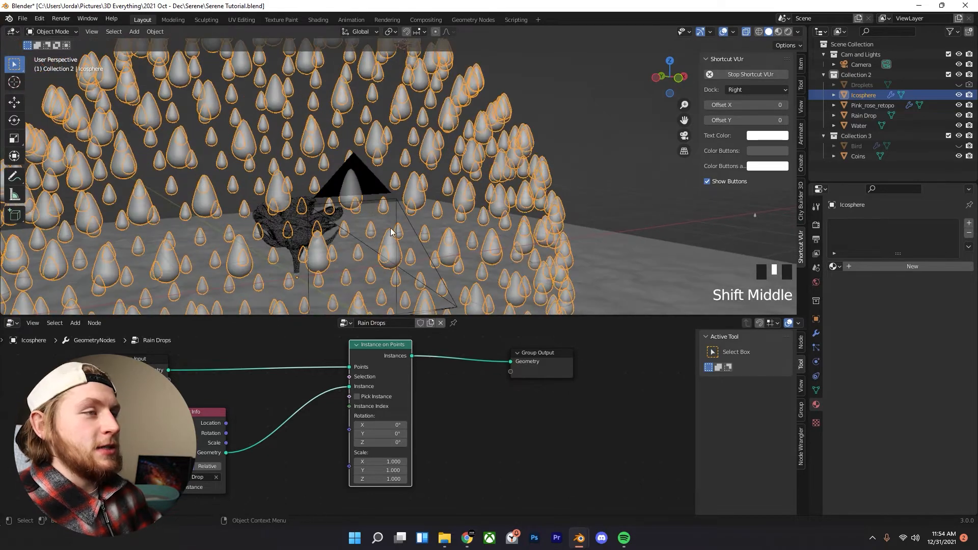
# - Check through the camera how the raindrops surround the flower, with the icosphere deselected
pyautogui.press('KP_0')
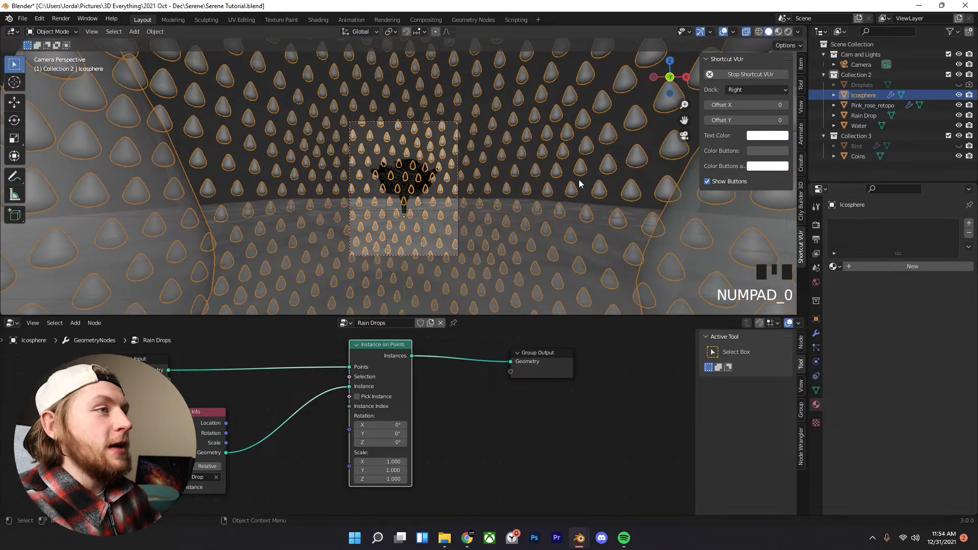
pyautogui.scroll(4, 534, 132)
pyautogui.scroll(3, 510, 168)
pyautogui.click(343, 93)
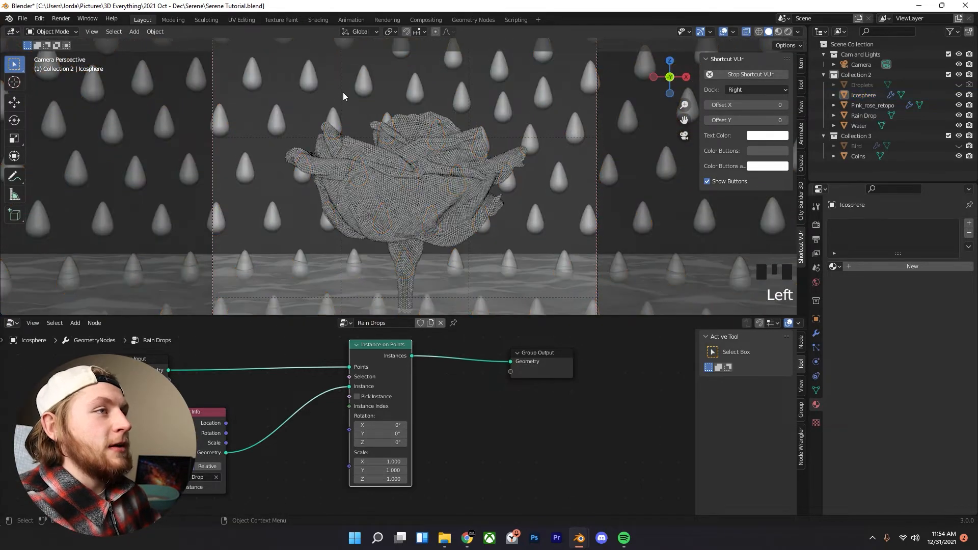
pyautogui.scroll(-2, 415, 124)
# - Try rotating the icosphere about global Z in a rendered camera preview, and return to solid shading
pyautogui.click(789, 31)
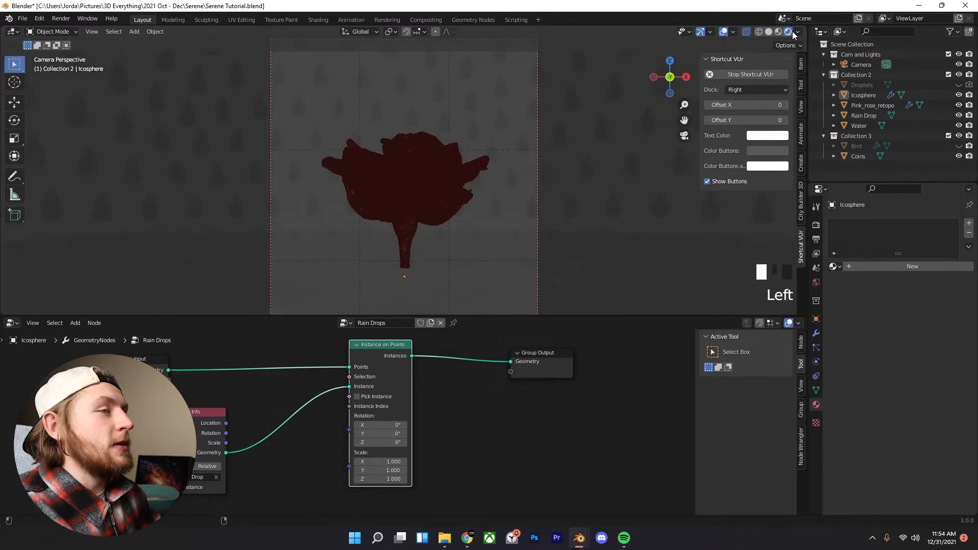
pyautogui.click(467, 119)
pyautogui.press('r')
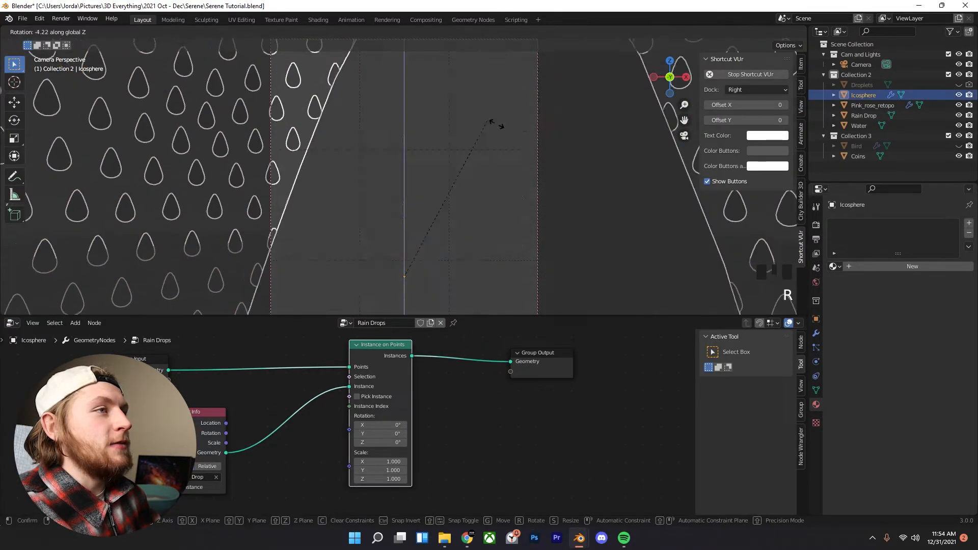
pyautogui.scroll(-3, 551, 223)
pyautogui.click(769, 31)
pyautogui.scroll(3, 388, 112)
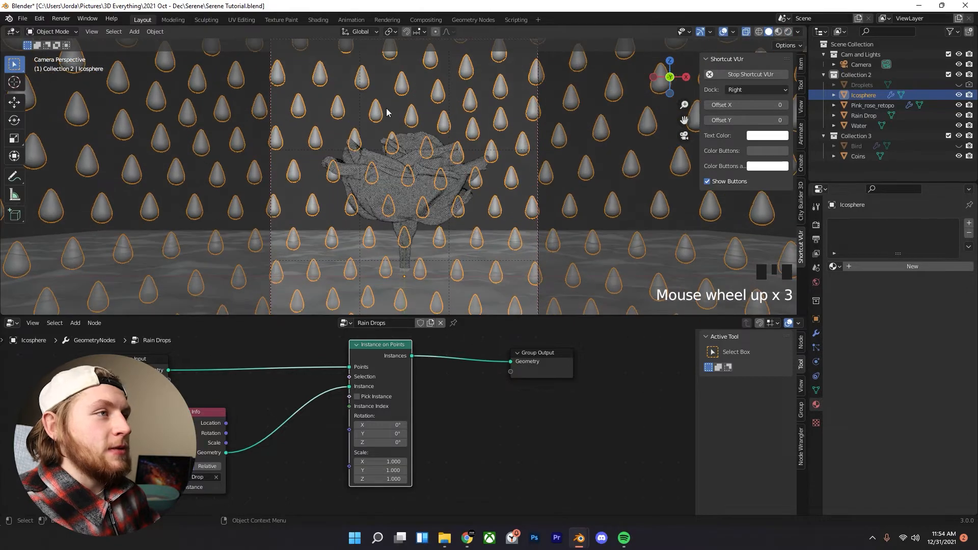
pyautogui.click(376, 93)
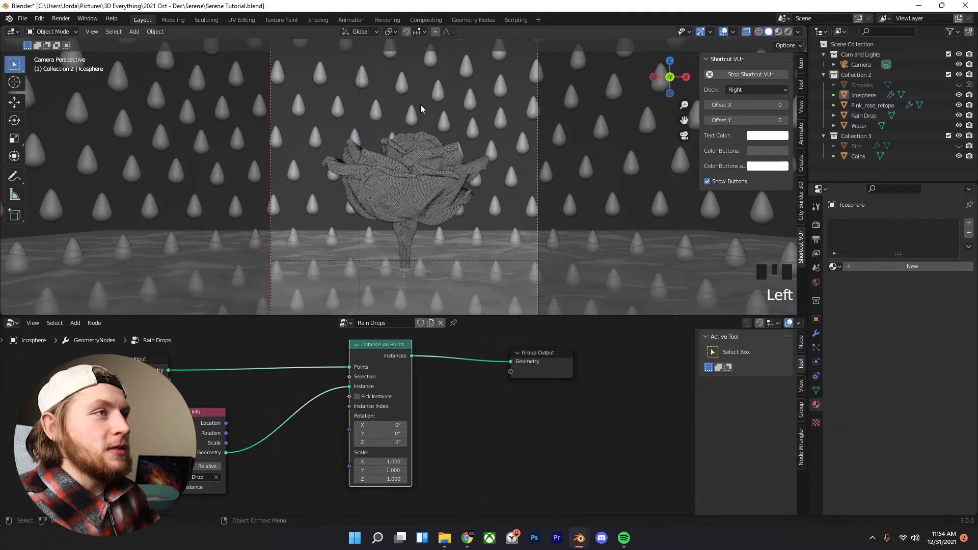
# - Leave the camera view and inspect the raindrop sphere from outside, selecting the icosphere
pyautogui.scroll(-2, 431, 300)
pyautogui.moveTo(473, 230); pyautogui.dragTo(437, 120, button='middle')
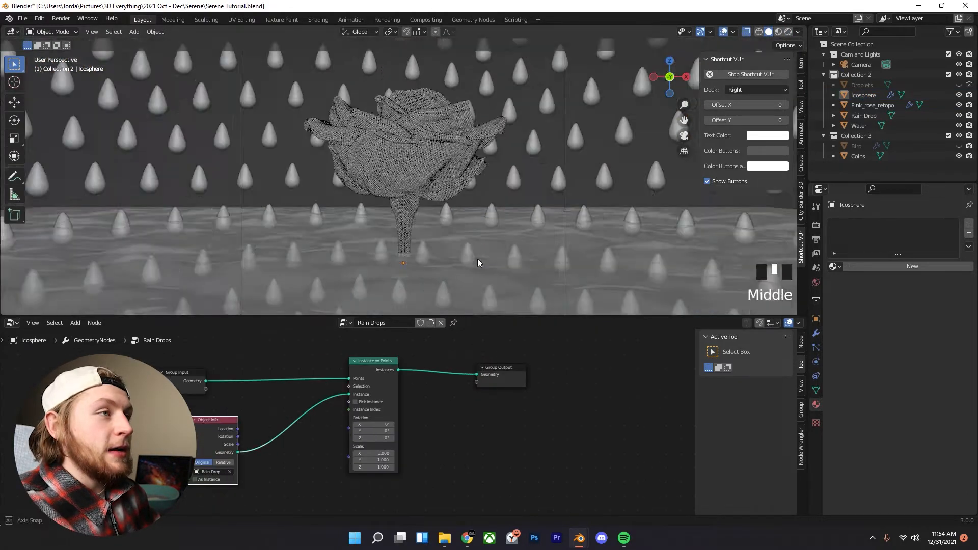
pyautogui.scroll(-4, 464, 244)
pyautogui.scroll(6, 437, 120)
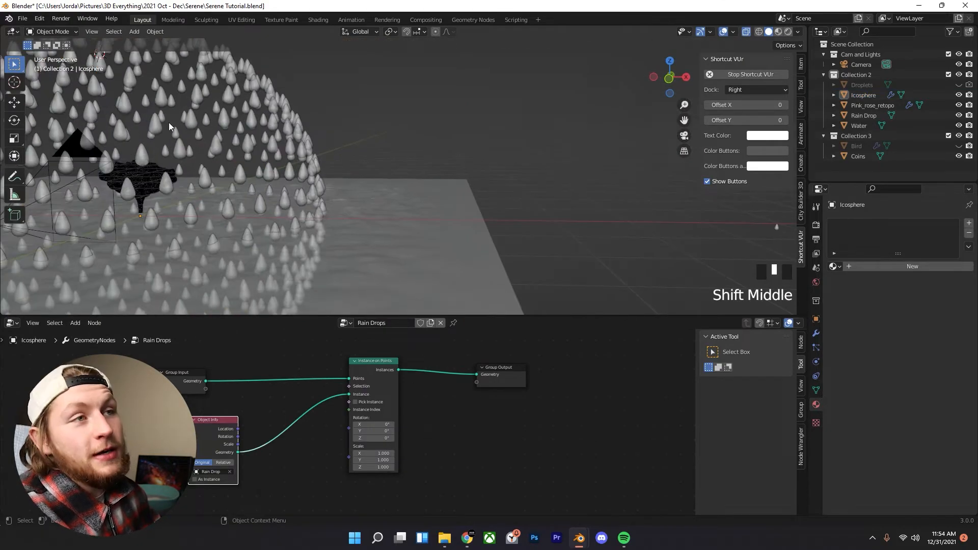
pyautogui.scroll(-2, 253, 121)
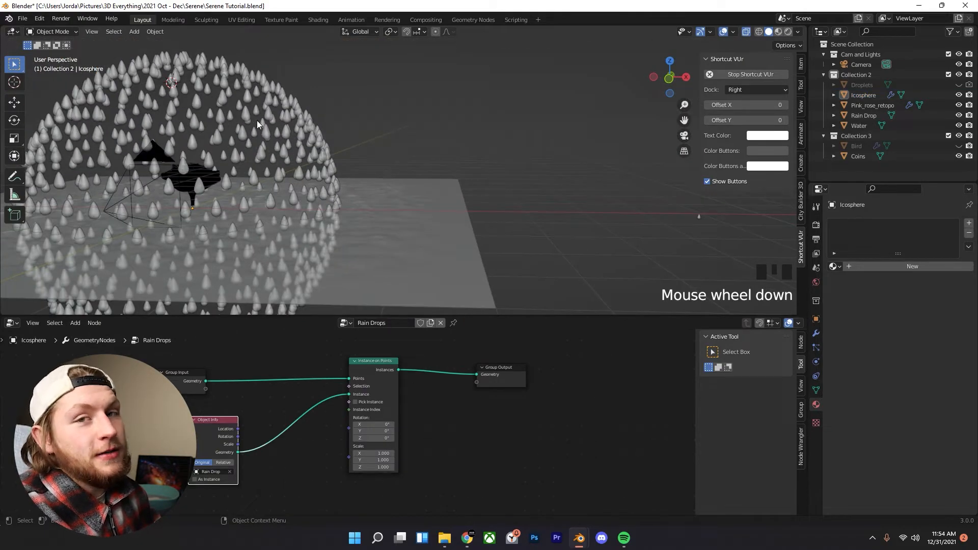
pyautogui.scroll(-1, 372, 181)
pyautogui.click(301, 130)
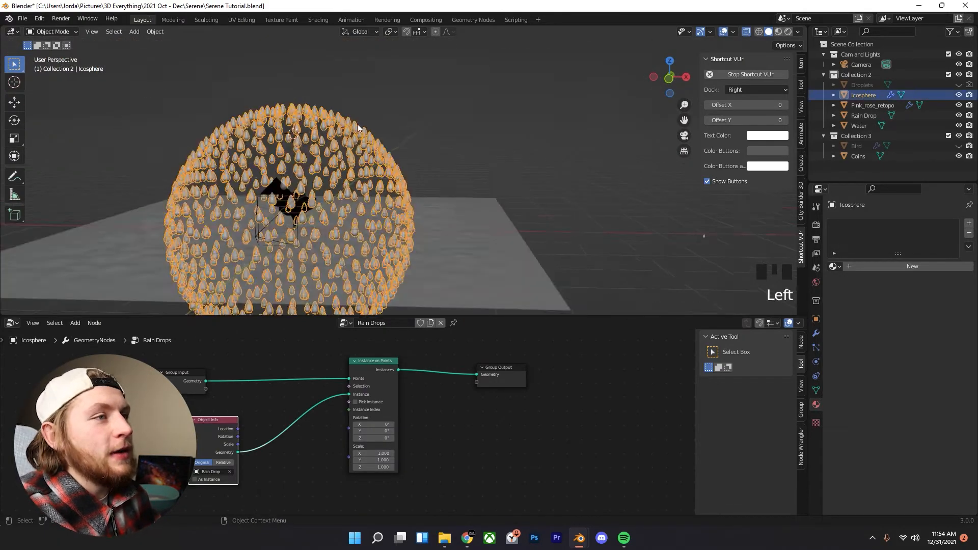
pyautogui.scroll(2, 400, 138)
pyautogui.moveTo(400, 138); pyautogui.dragTo(461, 127, button='middle')
# - Show the icosphere's particle settings and reselect the icosphere to examine its raindrop distribution
pyautogui.click(344, 106)
pyautogui.click(816, 347)
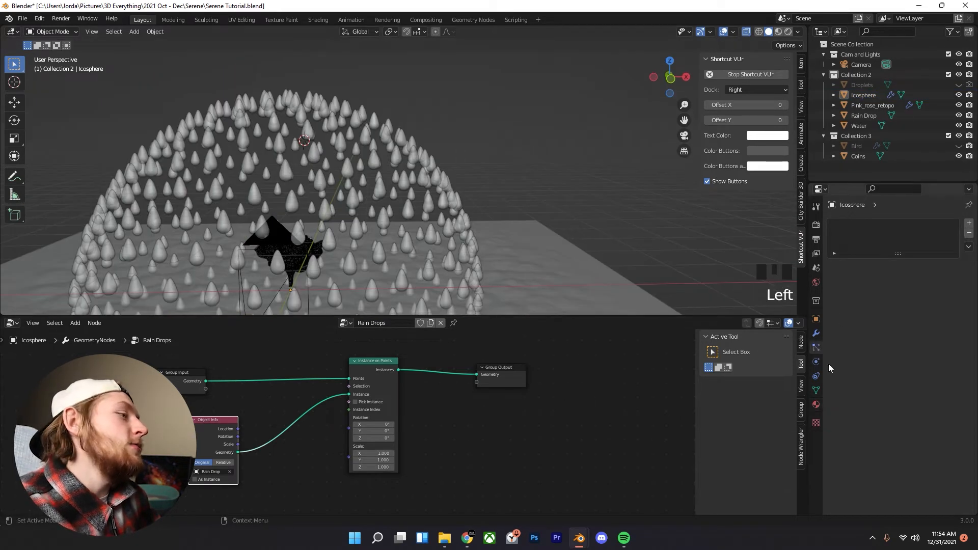
pyautogui.click(388, 149)
pyautogui.moveTo(388, 149); pyautogui.dragTo(460, 155, button='middle')
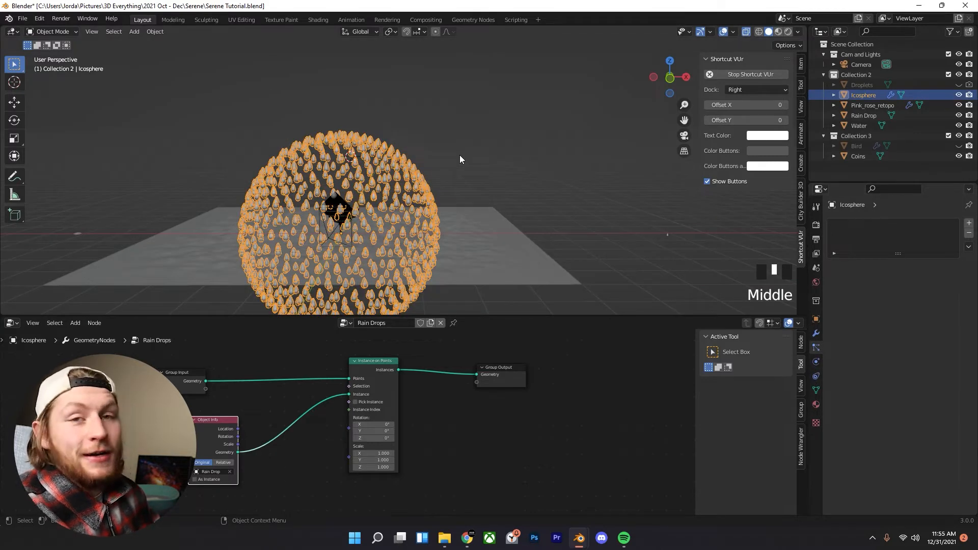
pyautogui.scroll(2, 589, 204)
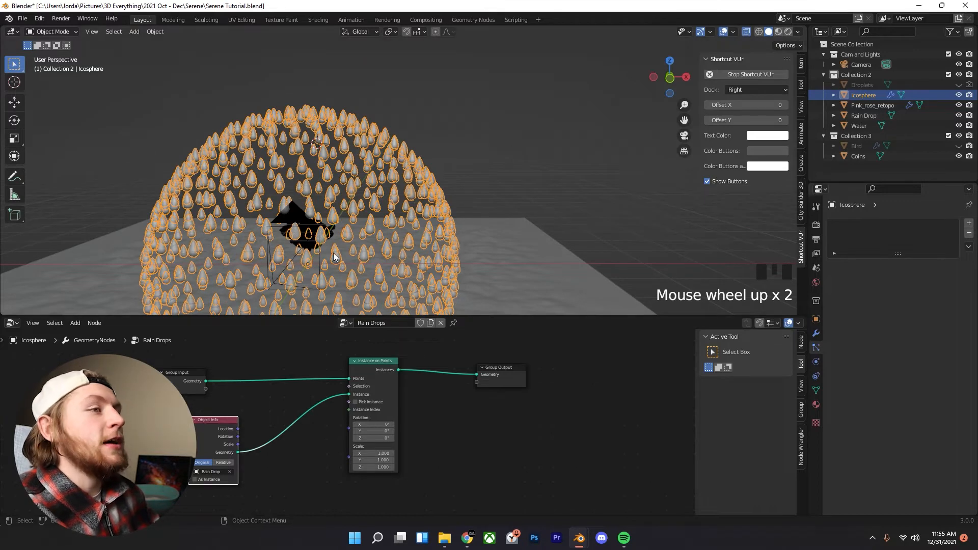
pyautogui.click(436, 125)
pyautogui.click(424, 178)
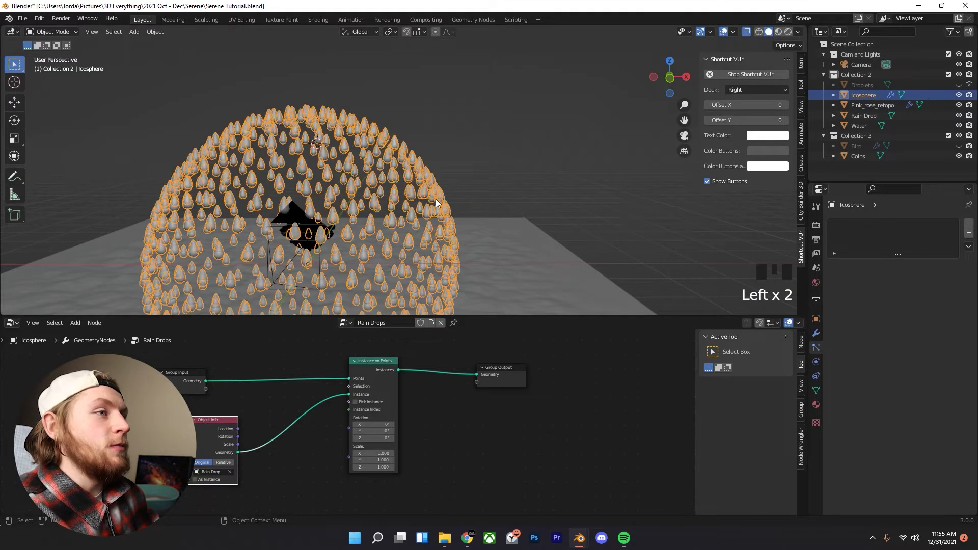
# - Inspect the raindrop dome from outside with the icosphere deselected, and return to the camera view
pyautogui.keyDown('shift'); pyautogui.moveTo(436, 200); pyautogui.dragTo(533, 155, button='middle'); pyautogui.keyUp('shift')
pyautogui.keyDown('shift'); pyautogui.scroll(3, 638, 174); pyautogui.keyUp('shift')
pyautogui.keyDown('shift'); pyautogui.moveTo(306, 127); pyautogui.dragTo(466, 196, button='middle'); pyautogui.keyUp('shift')
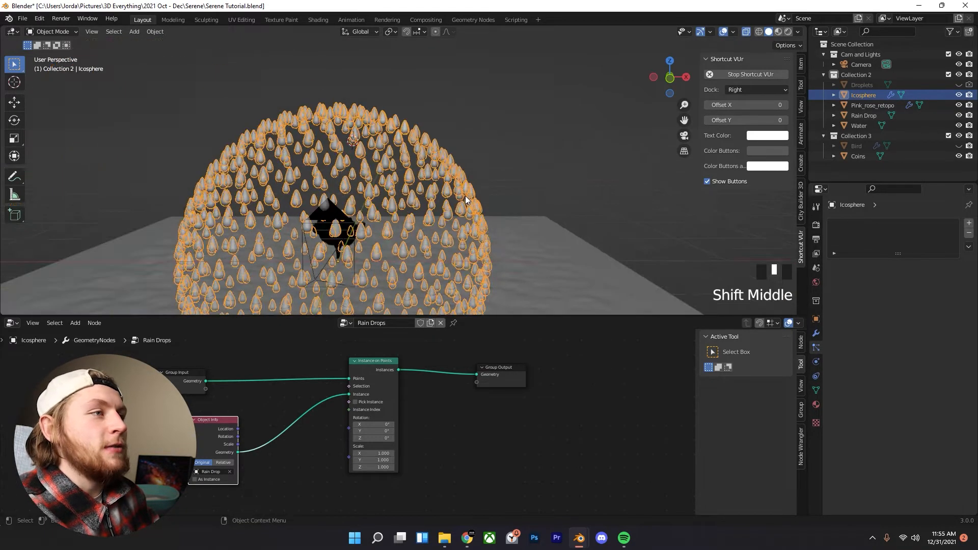
pyautogui.scroll(4, 454, 183)
pyautogui.click(477, 236)
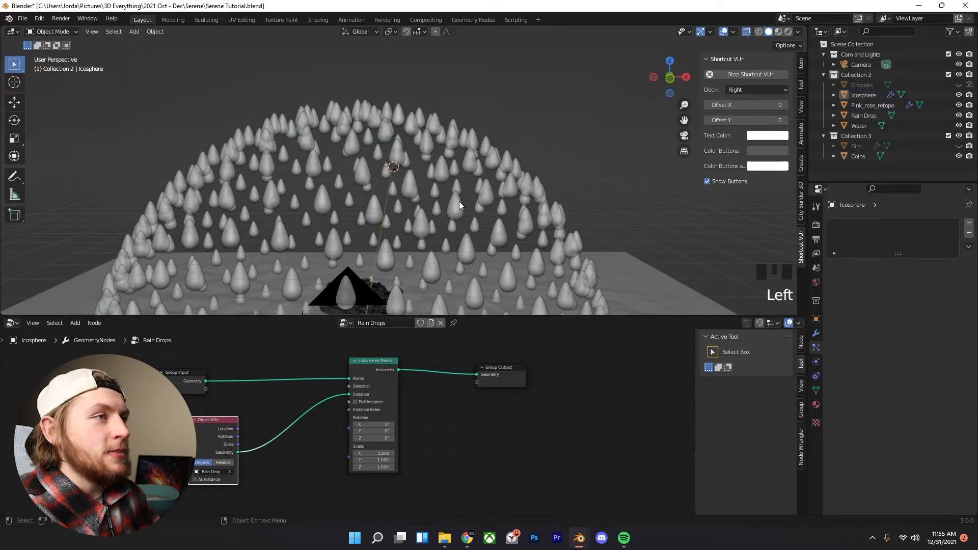
pyautogui.scroll(4, 426, 394)
pyautogui.press('KP_0')
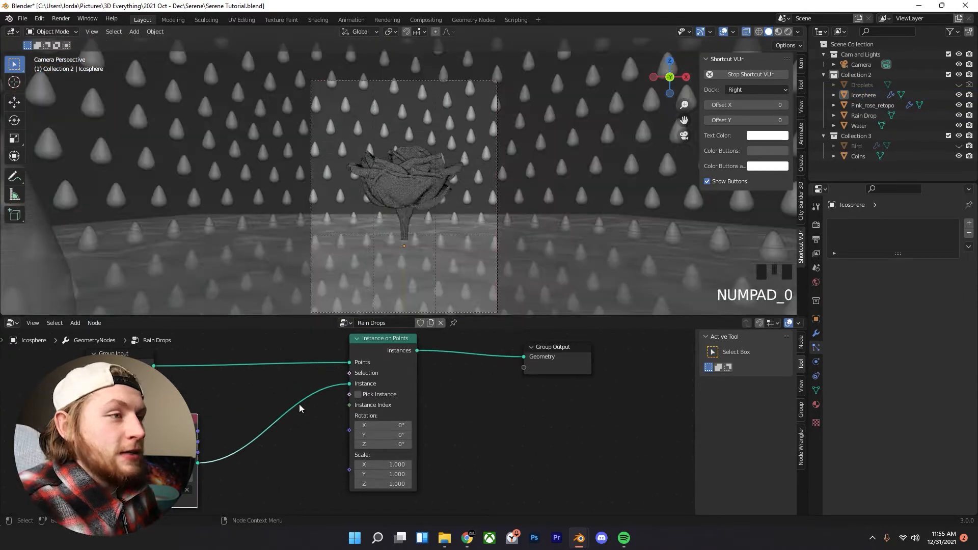
# - Spread out the Instance on Points and Object Info nodes to make room in the Rain Drops node tree
pyautogui.scroll(-3, 377, 368)
pyautogui.moveTo(384, 367); pyautogui.dragTo(422, 367)
pyautogui.moveTo(237, 422); pyautogui.dragTo(273, 399)
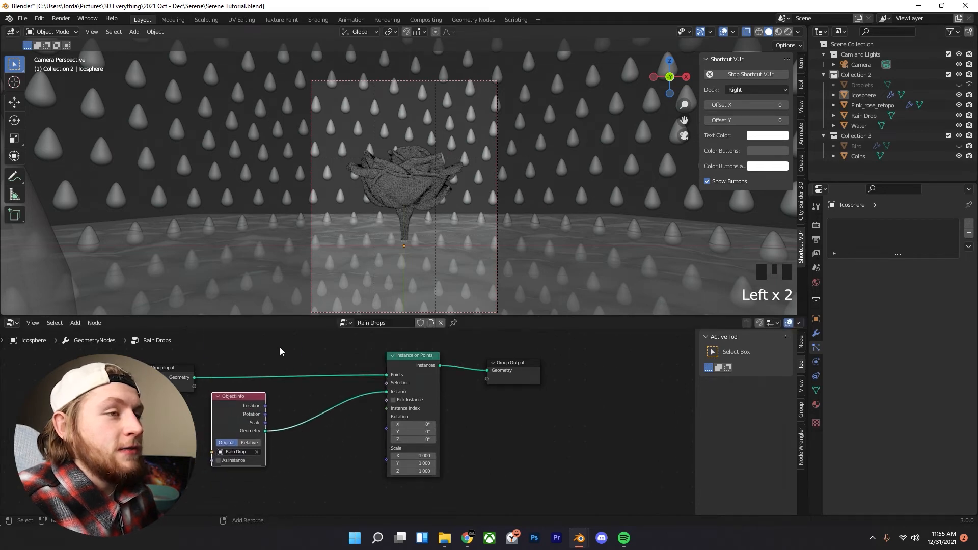
# - Add a Random Value node set to Vector and connect its value to the Scale input of Instance on Points
pyautogui.hotkey('shift', 'a')
pyautogui.write('ran')
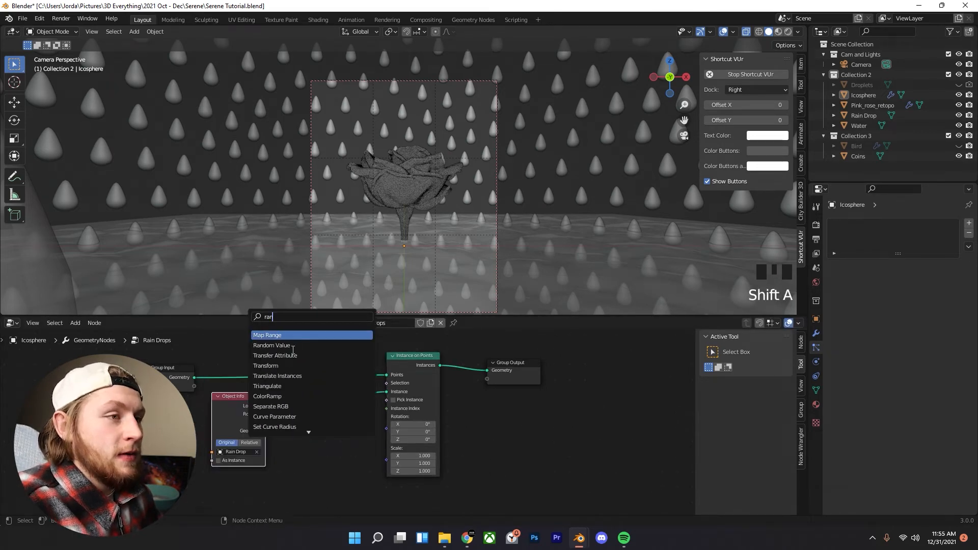
pyautogui.click(293, 350)
pyautogui.click(285, 474)
pyautogui.click(285, 474)
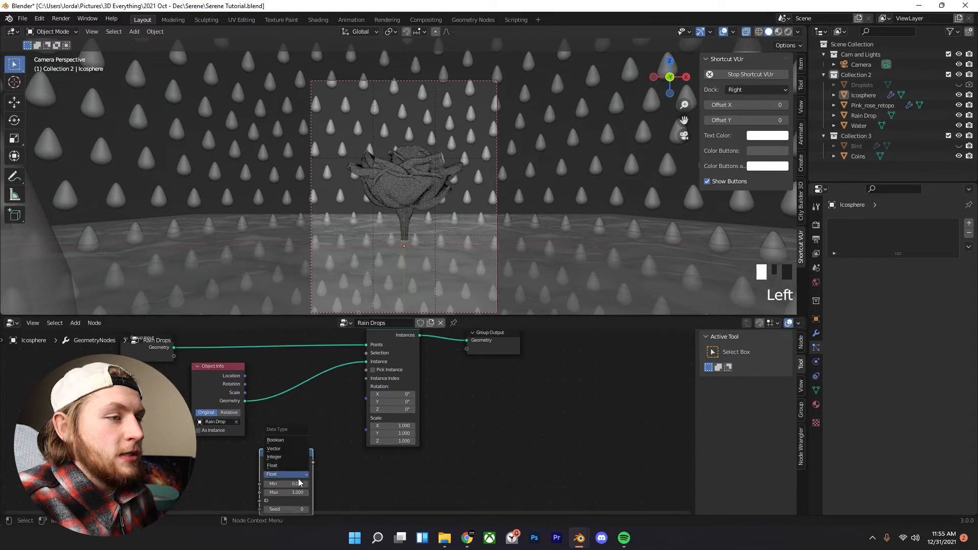
pyautogui.click(283, 452)
pyautogui.moveTo(313, 462); pyautogui.dragTo(366, 429)
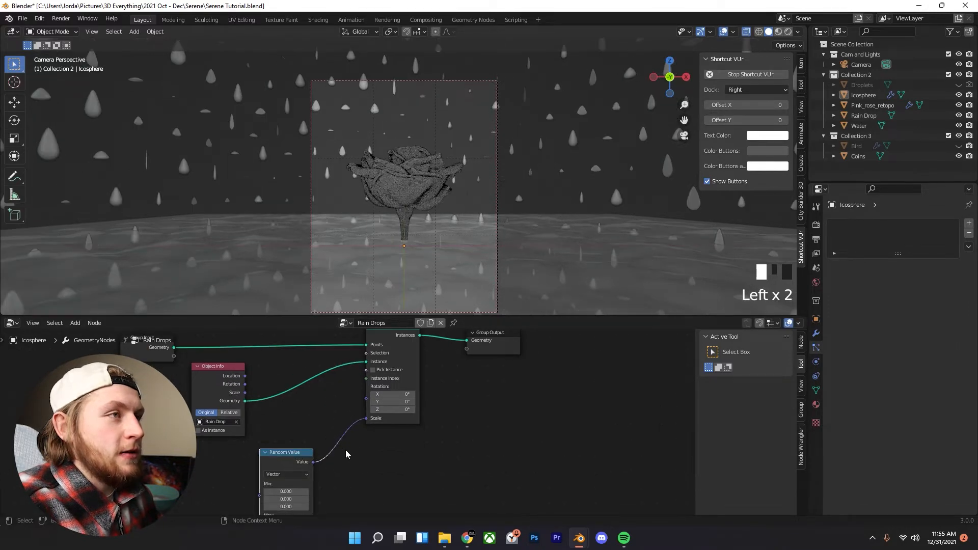
# - Leave the camera view and examine the randomly scaled raindrops up close
pyautogui.scroll(-2, 464, 195)
pyautogui.moveTo(464, 194); pyautogui.dragTo(510, 198, button='middle')
pyautogui.scroll(-4, 472, 205)
pyautogui.scroll(3, 472, 204)
pyautogui.scroll(1, 510, 197)
pyautogui.keyDown('shift'); pyautogui.moveTo(363, 129); pyautogui.dragTo(551, 176, button='middle'); pyautogui.keyUp('shift')
pyautogui.scroll(2, 433, 210)
pyautogui.keyDown('shift'); pyautogui.moveTo(313, 185); pyautogui.dragTo(454, 230, button='middle'); pyautogui.keyUp('shift')
pyautogui.moveTo(377, 206); pyautogui.dragTo(410, 187, button='middle')
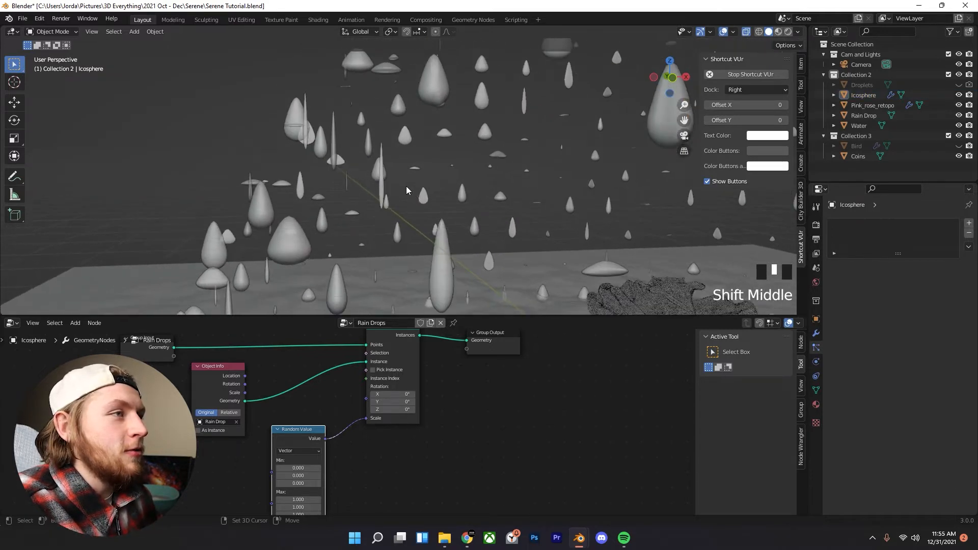
pyautogui.scroll(1, 400, 184)
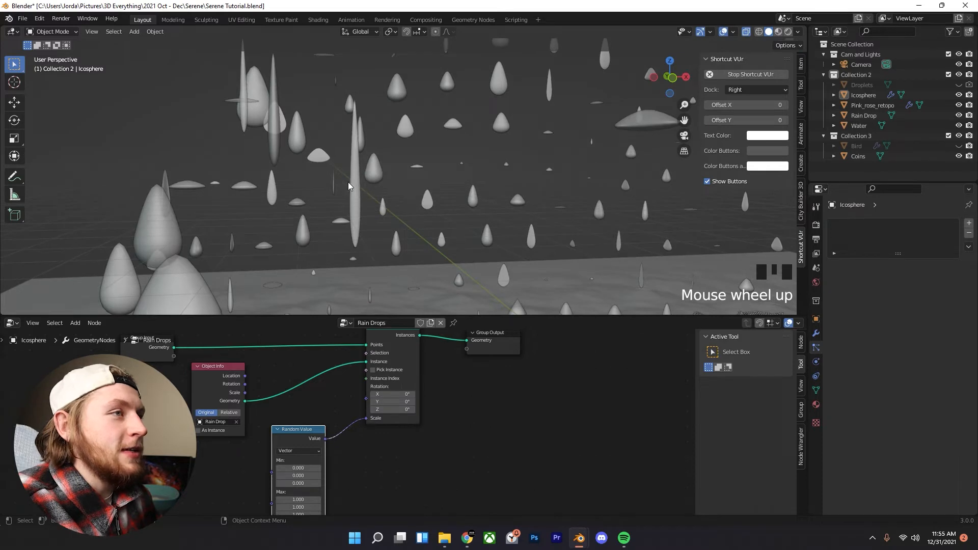
pyautogui.scroll(-2, 367, 192)
pyautogui.moveTo(380, 193)
pyautogui.keyDown('shift'); pyautogui.mouseDown(button='middle')
pyautogui.moveTo(441, 196)
pyautogui.moveTo(375, 191)
pyautogui.mouseUp(button='middle'); pyautogui.keyUp('shift')
pyautogui.scroll(-2, 463, 187)
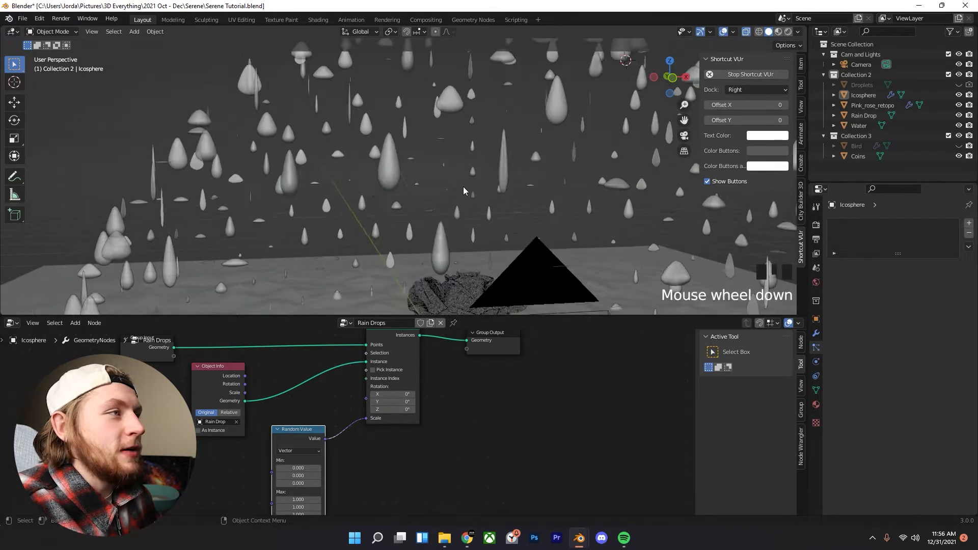
# - Look over the whole raindrop dome and check the random sizes around the flower through the camera
pyautogui.keyDown('shift'); pyautogui.moveTo(463, 186); pyautogui.dragTo(397, 201, button='middle'); pyautogui.keyUp('shift')
pyautogui.scroll(3, 520, 171)
pyautogui.keyDown('shift'); pyautogui.moveTo(520, 171); pyautogui.dragTo(576, 179, button='middle'); pyautogui.keyUp('shift')
pyautogui.scroll(-2, 415, 227)
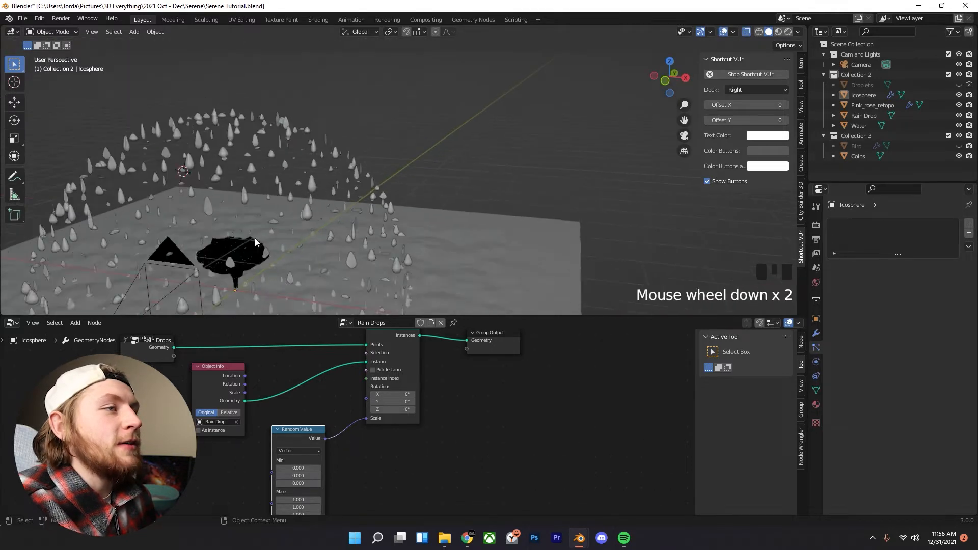
pyautogui.keyDown('shift'); pyautogui.moveTo(255, 237); pyautogui.dragTo(369, 203, button='middle'); pyautogui.keyUp('shift')
pyautogui.scroll(1, 374, 203)
pyautogui.press('KP_0')
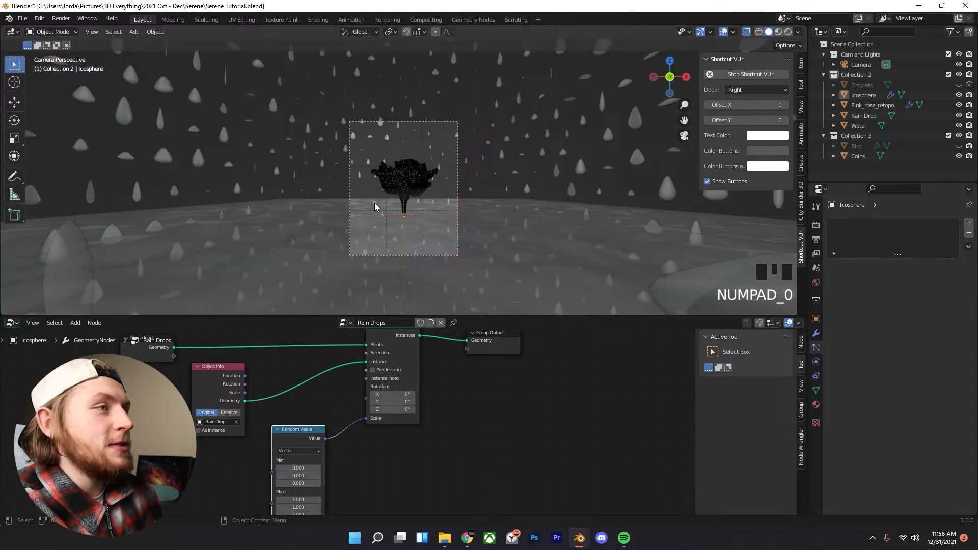
pyautogui.scroll(7, 421, 202)
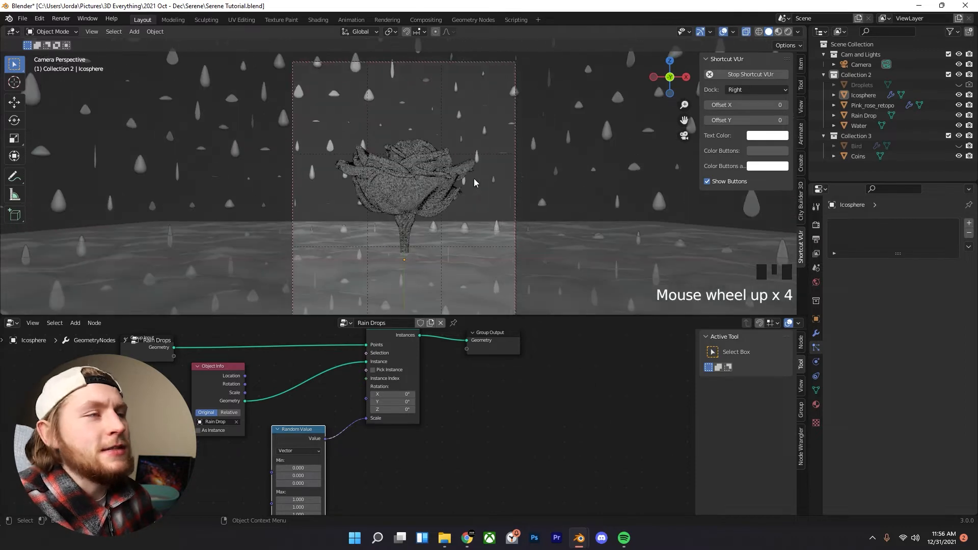
pyautogui.scroll(-3, 484, 153)
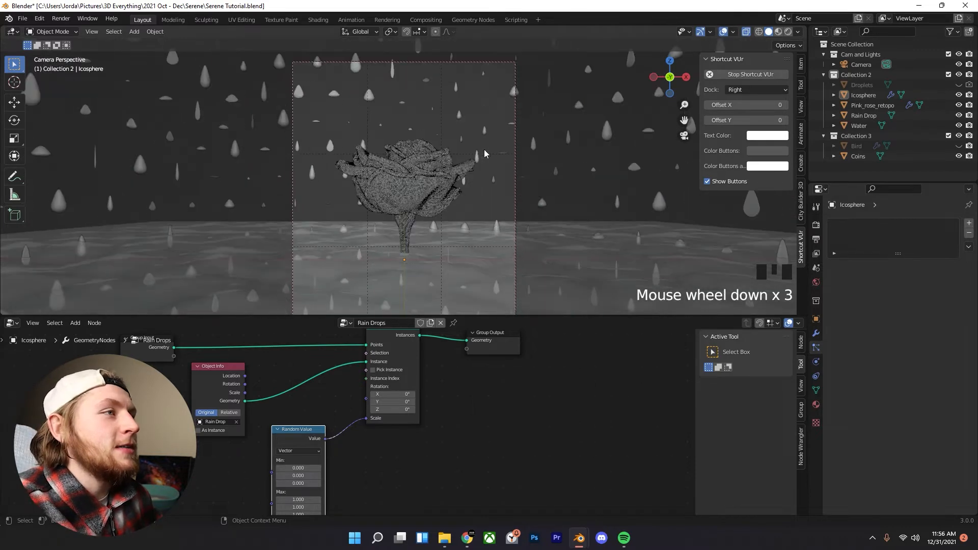
# - Move the Random Value node nearer to Instance on Points and inspect the raindrops above the flower from outside the camera
pyautogui.moveTo(484, 153); pyautogui.dragTo(461, 231, button='middle')
pyautogui.scroll(1, 345, 426)
pyautogui.scroll(2, 345, 422)
pyautogui.moveTo(303, 436); pyautogui.dragTo(321, 421)
pyautogui.scroll(-5, 345, 422)
pyautogui.moveTo(365, 485); pyautogui.dragTo(351, 453, button='middle')
pyautogui.scroll(2, 352, 453)
pyautogui.scroll(4, 344, 420)
pyautogui.scroll(-1, 344, 420)
pyautogui.moveTo(518, 237); pyautogui.dragTo(420, 231, button='middle')
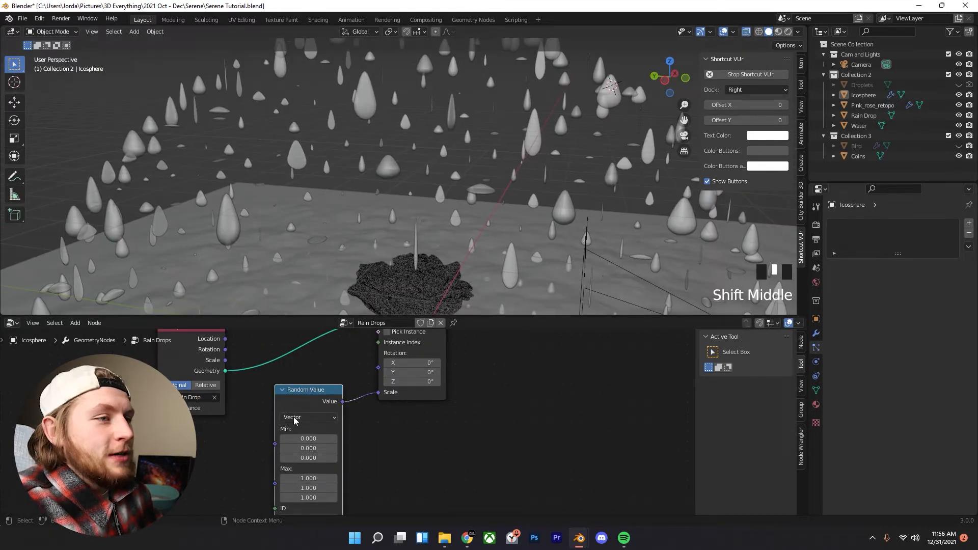
# - Adjust the positions of the Random Value and Instance on Points nodes
pyautogui.moveTo(300, 407); pyautogui.dragTo(303, 400)
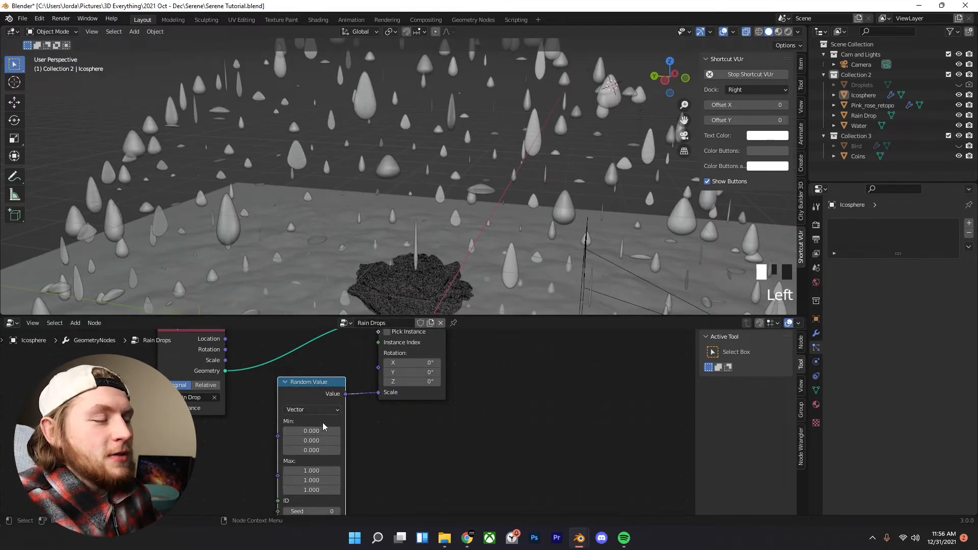
pyautogui.scroll(-4, 347, 423)
pyautogui.moveTo(407, 408); pyautogui.dragTo(414, 407)
pyautogui.scroll(3, 331, 431)
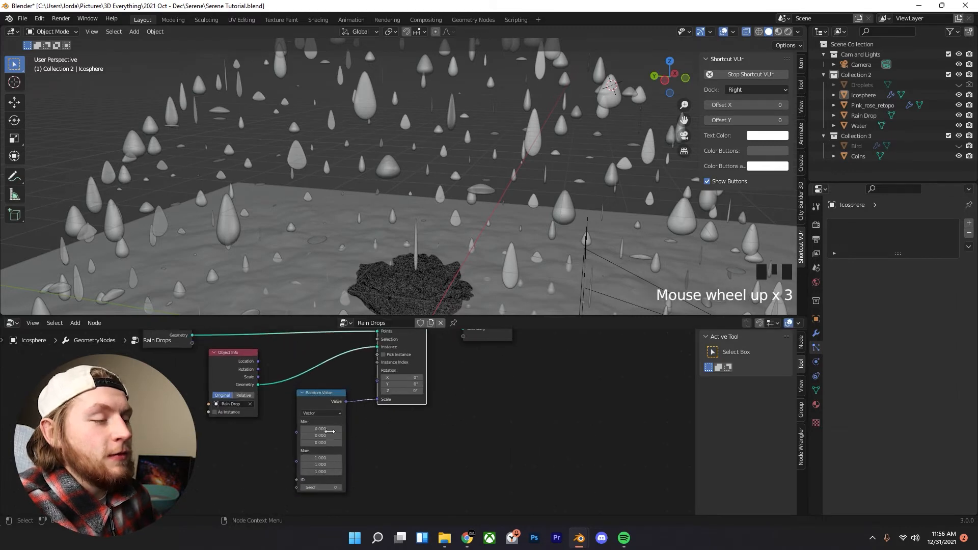
# - Set the Random Value node's minimum to 0.1 on all three axes and check the raindrops
pyautogui.moveTo(329, 429); pyautogui.dragTo(329, 442)
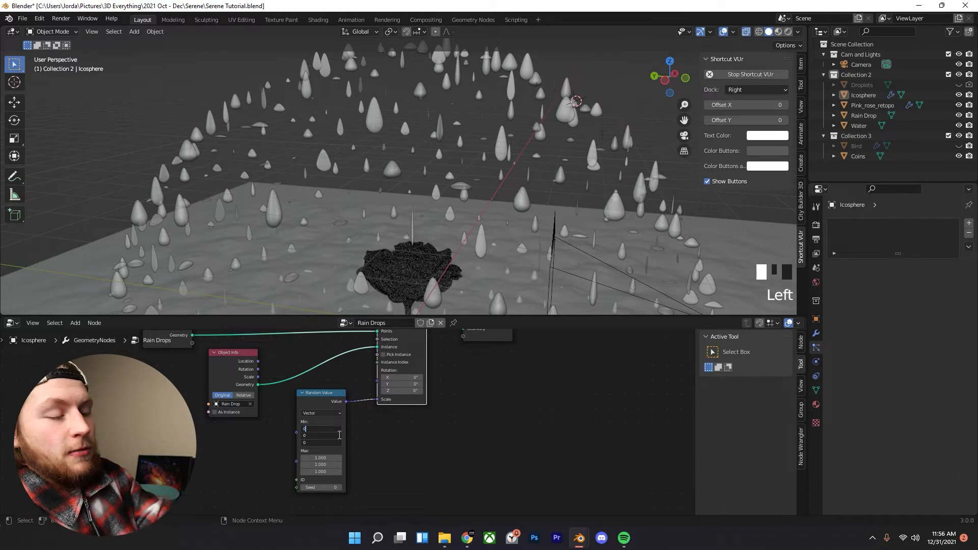
pyautogui.write('0.1')
pyautogui.press('Return')
pyautogui.moveTo(357, 219); pyautogui.dragTo(377, 209, button='middle')
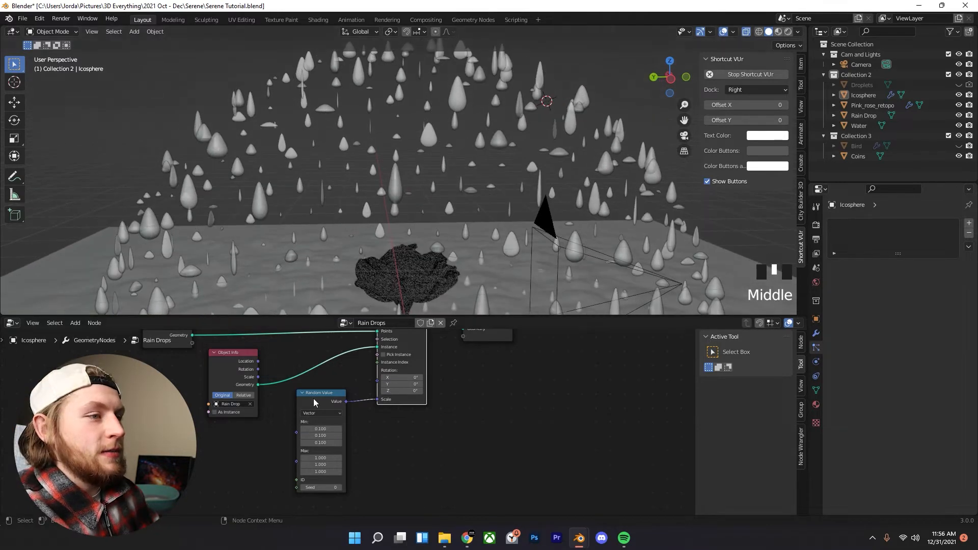
# - Set the Random Value node's minimum to 0.3 on all three axes
pyautogui.moveTo(327, 429); pyautogui.dragTo(328, 443)
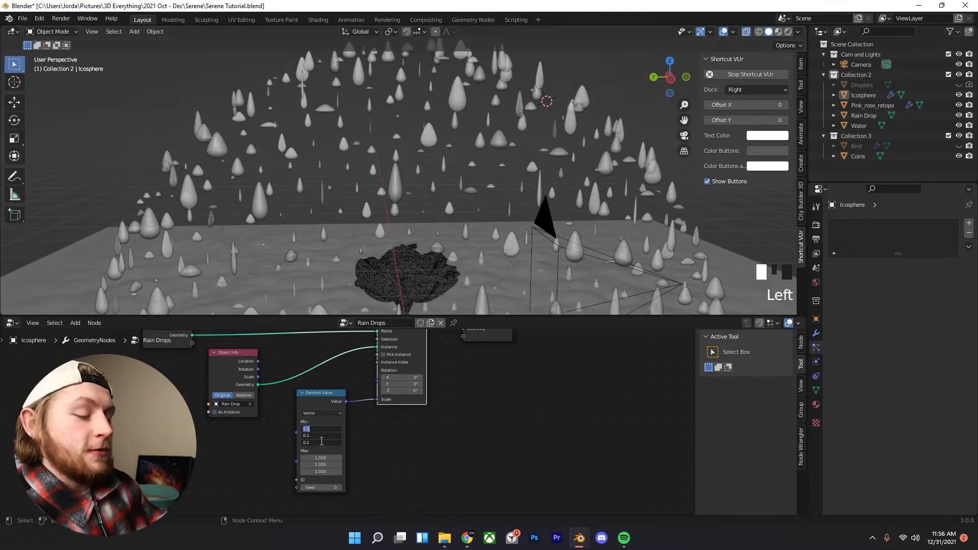
pyautogui.write('0.3')
pyautogui.press('Return')
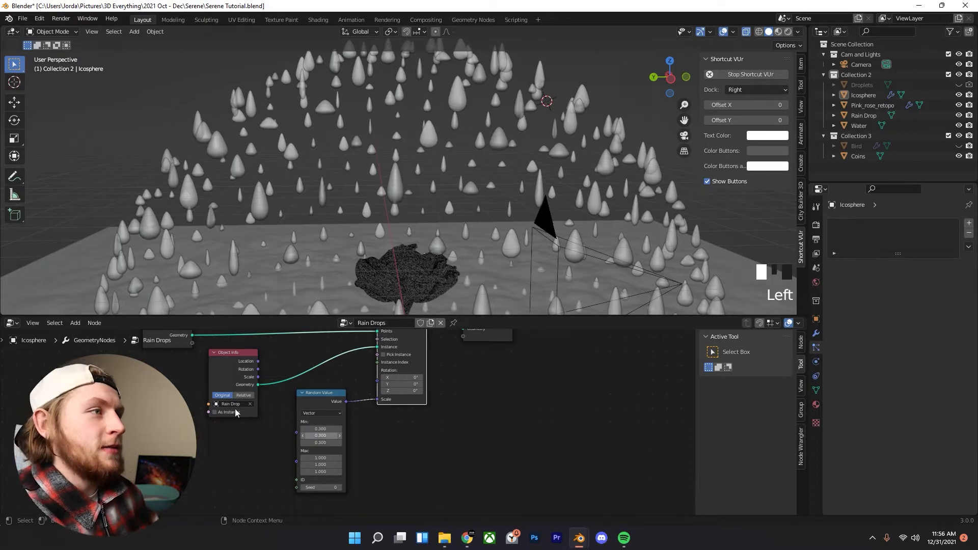
# - Examine the raindrops' size variation with the 0.3 minimum, both up close and across the whole dome
pyautogui.moveTo(472, 204); pyautogui.dragTo(478, 186, button='middle')
pyautogui.moveTo(406, 174); pyautogui.dragTo(439, 179, button='middle')
pyautogui.moveTo(367, 200); pyautogui.dragTo(400, 212, button='middle')
pyautogui.scroll(3, 405, 242)
pyautogui.scroll(1, 350, 422)
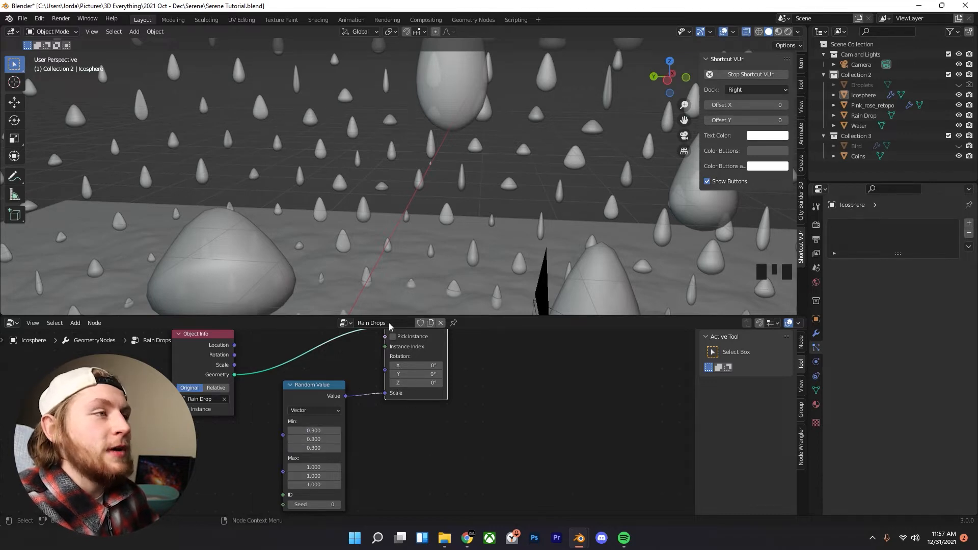
pyautogui.scroll(4, 428, 177)
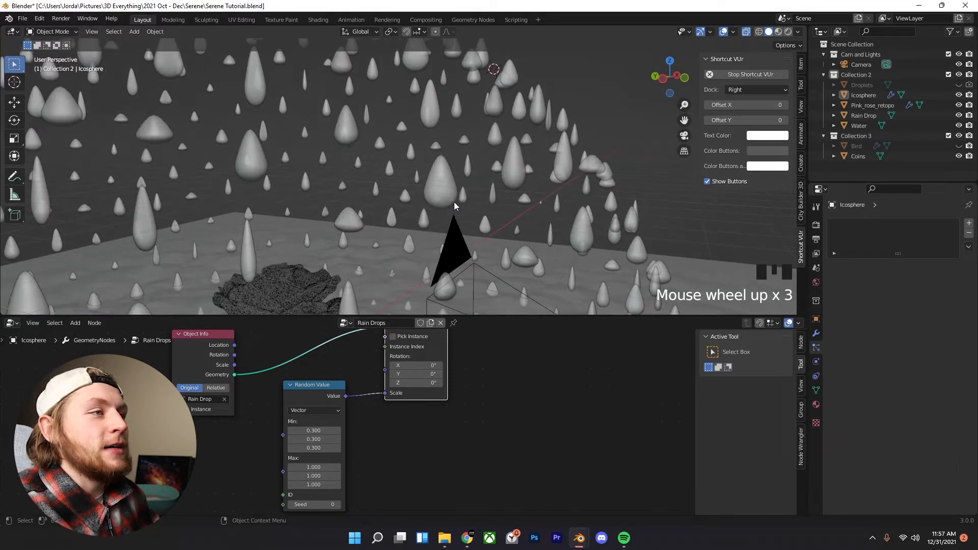
pyautogui.moveTo(362, 447); pyautogui.dragTo(374, 438, button='middle')
pyautogui.scroll(2, 345, 425)
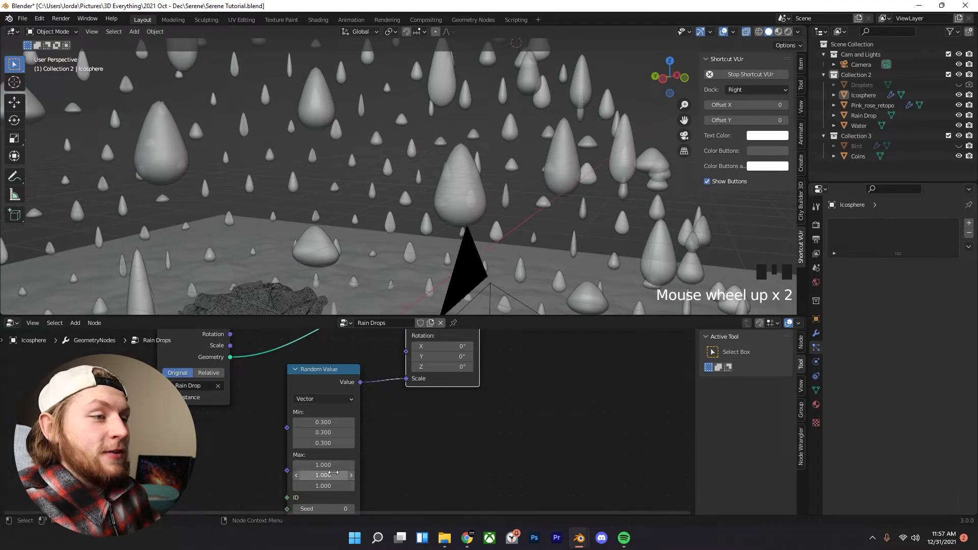
pyautogui.scroll(-4, 443, 219)
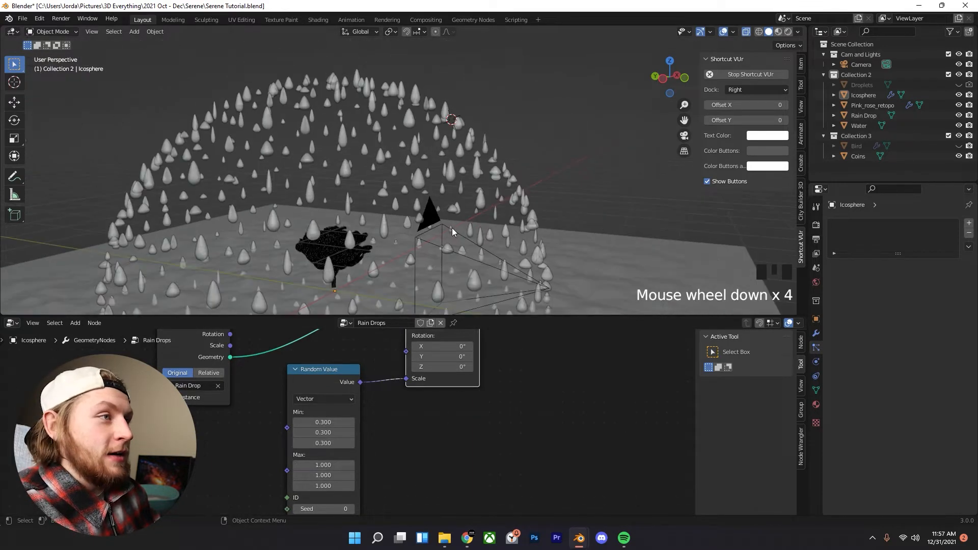
pyautogui.scroll(4, 500, 223)
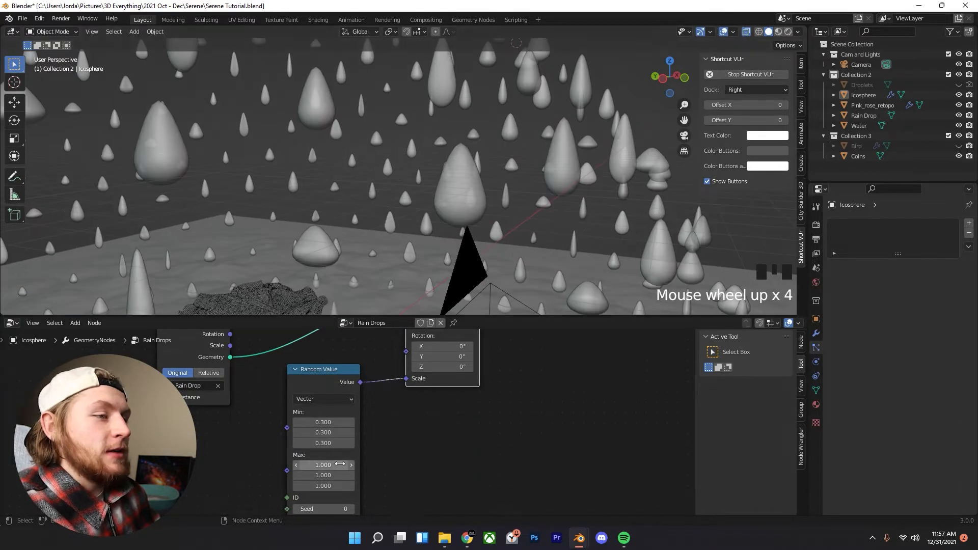
# - Try raising the Random Value node's maximum to 4.6 on all three axes, and cancel the change
pyautogui.moveTo(335, 466); pyautogui.dragTo(436, 486)
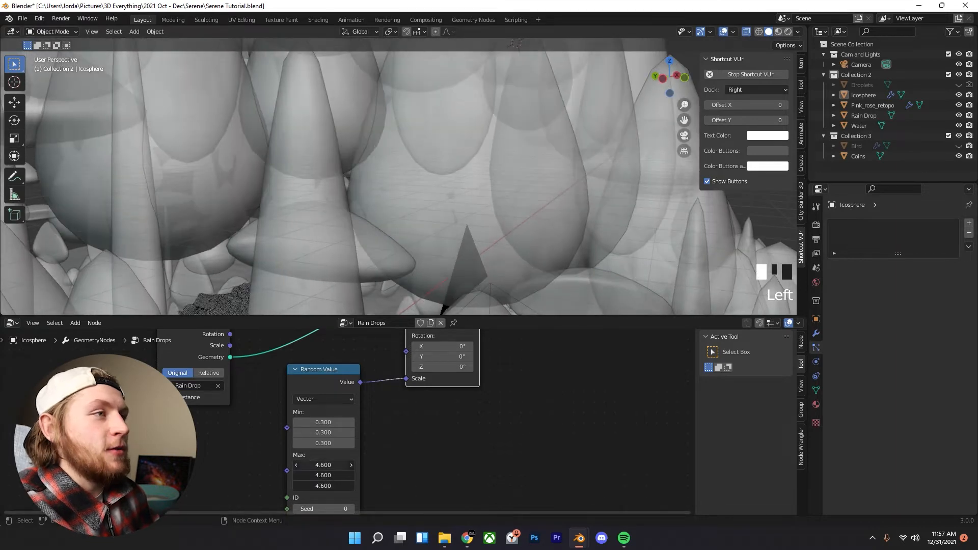
pyautogui.rightClick(335, 466)
pyautogui.scroll(-1, 394, 244)
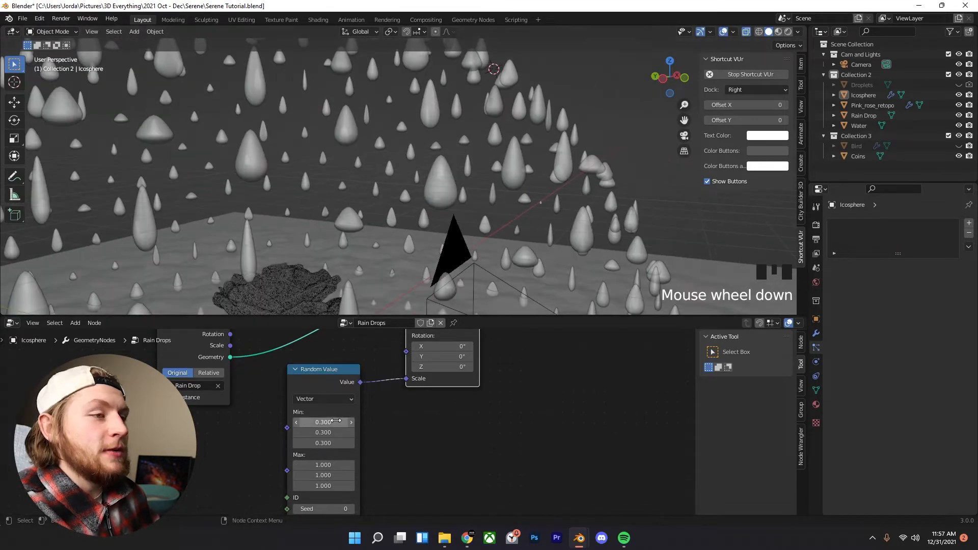
# - Examine the stretched and flattened raindrop shapes along the edge of the dome
pyautogui.keyDown('shift'); pyautogui.moveTo(416, 180); pyautogui.dragTo(439, 207, button='middle'); pyautogui.keyUp('shift')
pyautogui.scroll(4, 482, 194)
pyautogui.moveTo(326, 432); pyautogui.dragTo(326, 433)
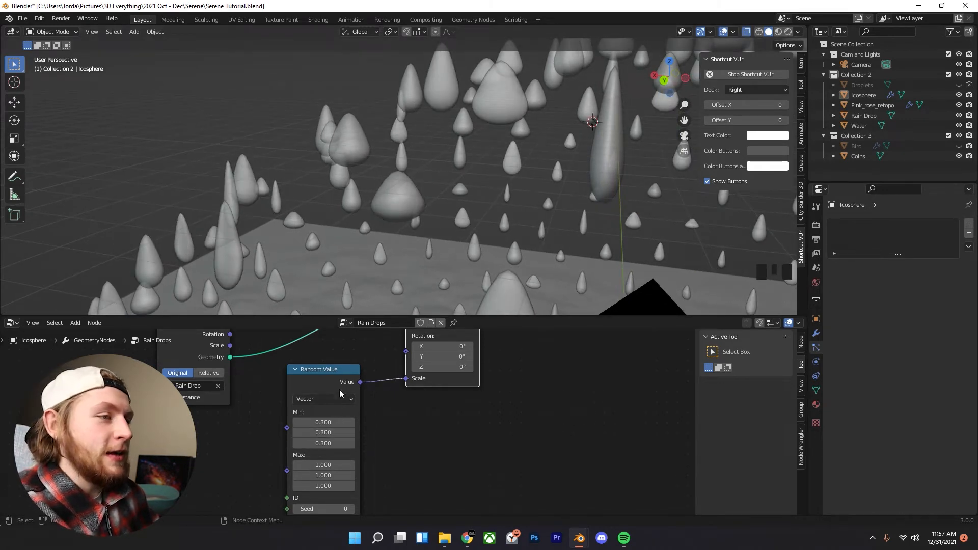
pyautogui.scroll(-2, 364, 461)
pyautogui.scroll(-4, 479, 204)
pyautogui.moveTo(480, 203); pyautogui.dragTo(444, 191, button='middle')
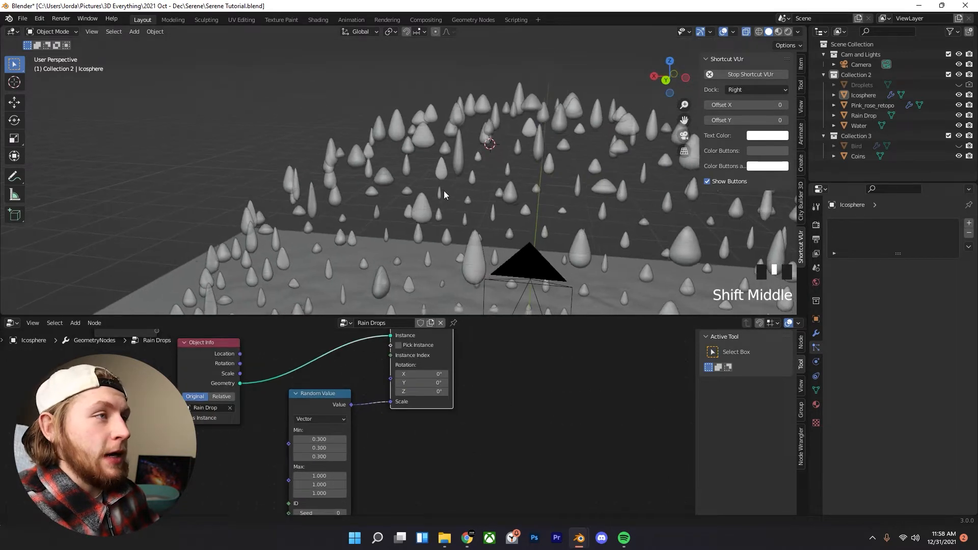
pyautogui.scroll(3, 422, 266)
# - Move the Random Value node beside the Scale input and compare raindrop shapes across the dome from the front
pyautogui.moveTo(303, 429); pyautogui.dragTo(309, 417)
pyautogui.scroll(-2, 462, 206)
pyautogui.moveTo(462, 206); pyautogui.dragTo(440, 231, button='middle')
pyautogui.scroll(2, 479, 201)
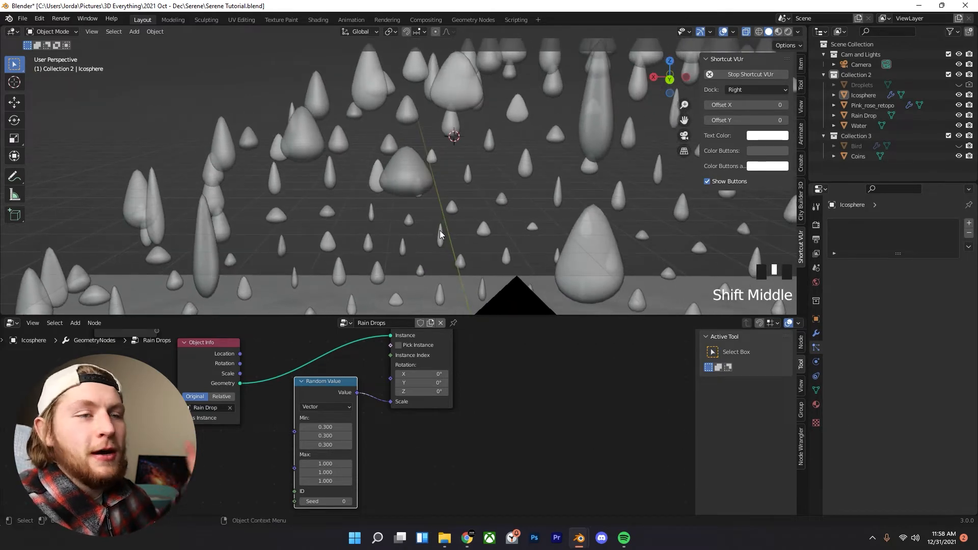
pyautogui.keyDown('shift'); pyautogui.moveTo(440, 232); pyautogui.dragTo(436, 175, button='middle'); pyautogui.keyUp('shift')
pyautogui.scroll(-3, 301, 209)
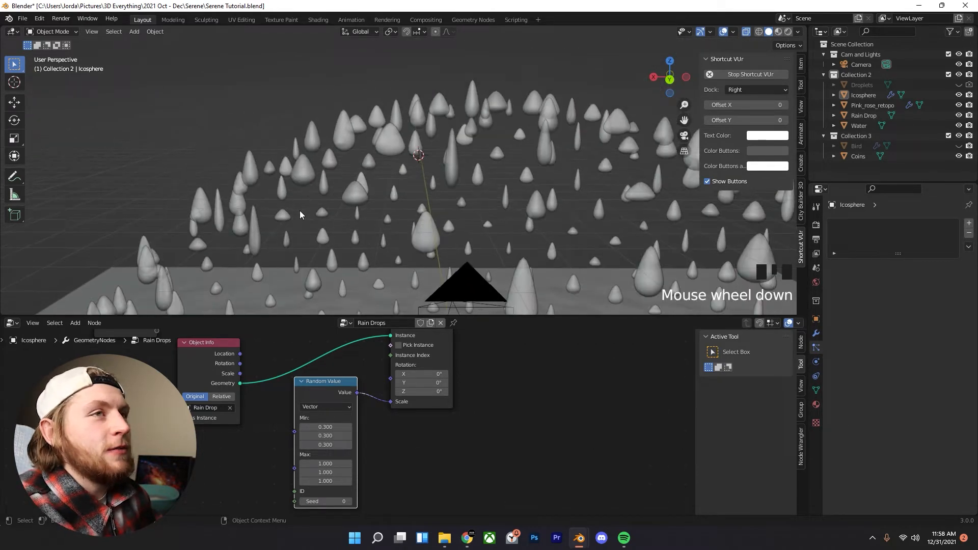
pyautogui.scroll(1, 329, 182)
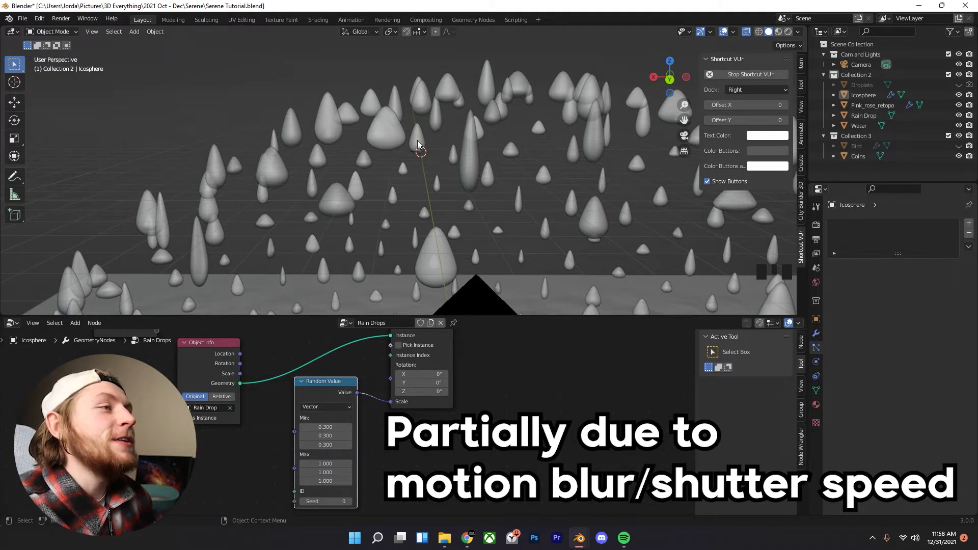
pyautogui.scroll(1, 503, 161)
pyautogui.keyDown('shift'); pyautogui.moveTo(525, 146); pyautogui.dragTo(485, 136, button='middle'); pyautogui.keyUp('shift')
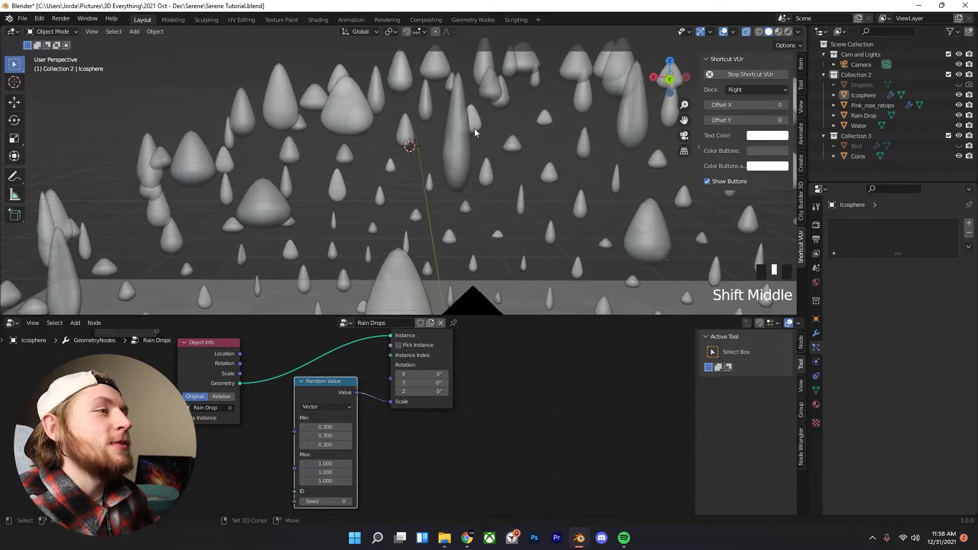
pyautogui.scroll(-2, 360, 148)
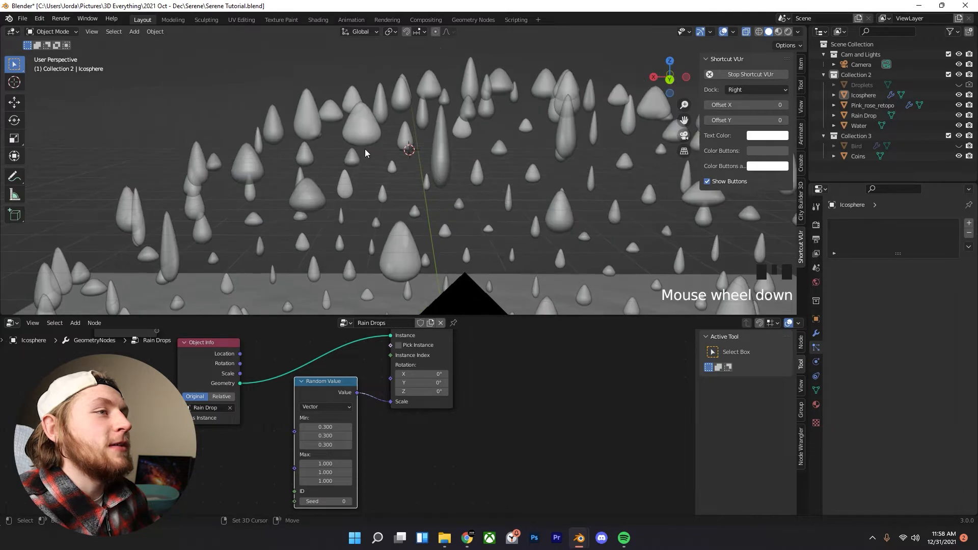
# - Lower the X maximum of the Random Value node driving the raindrops' scale to 0.4
pyautogui.keyDown('shift'); pyautogui.moveTo(226, 213); pyautogui.dragTo(269, 225, button='middle'); pyautogui.keyUp('shift')
pyautogui.scroll(1, 272, 226)
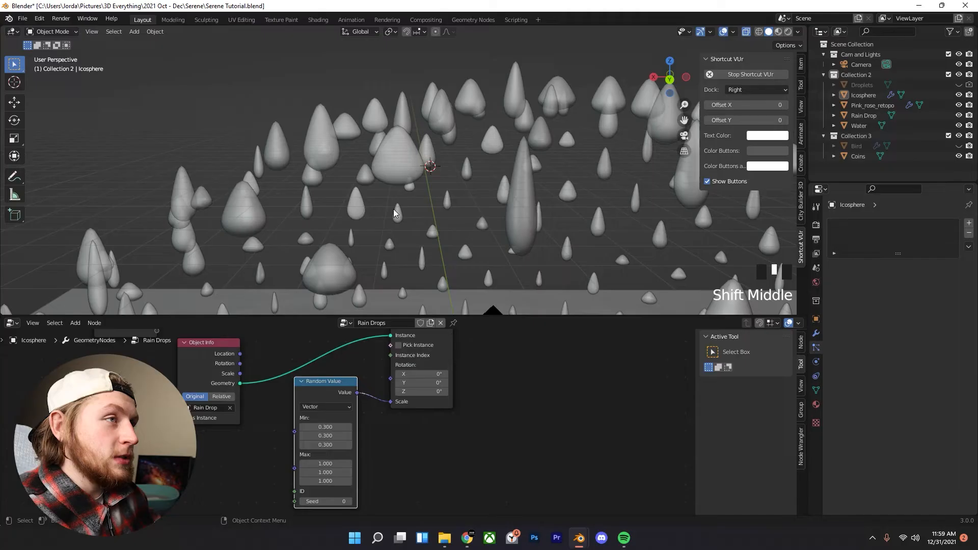
pyautogui.scroll(-2, 400, 253)
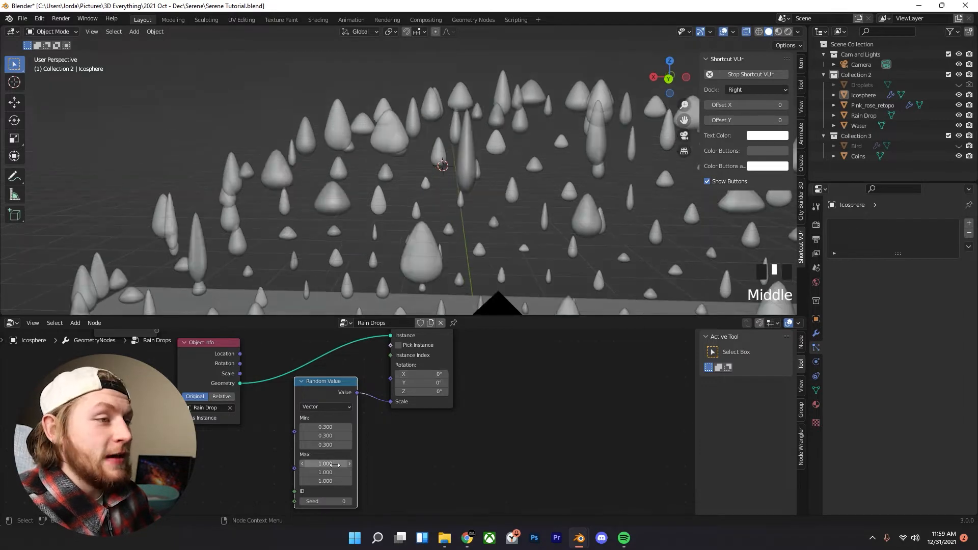
pyautogui.moveTo(328, 466)
pyautogui.mouseDown()
pyautogui.moveTo(352, 465)
pyautogui.moveTo(329, 465)
pyautogui.mouseUp()
pyautogui.click(303, 465)
pyautogui.click(303, 465)
pyautogui.click(303, 465)
pyautogui.click(302, 465)
pyautogui.click(302, 465)
pyautogui.click(303, 464)
pyautogui.click(303, 464)
pyautogui.click(303, 465)
pyautogui.moveTo(367, 285); pyautogui.dragTo(543, 236, button='middle')
pyautogui.scroll(-2, 411, 219)
pyautogui.keyDown('shift'); pyautogui.moveTo(411, 219); pyautogui.dragTo(427, 191, button='middle'); pyautogui.keyUp('shift')
pyautogui.scroll(3, 436, 173)
pyautogui.click(350, 464)
# - Lower the Y maximum of the scale Random Value node to 0.4
pyautogui.click(349, 473)
pyautogui.click(303, 472)
pyautogui.click(302, 473)
pyautogui.click(303, 473)
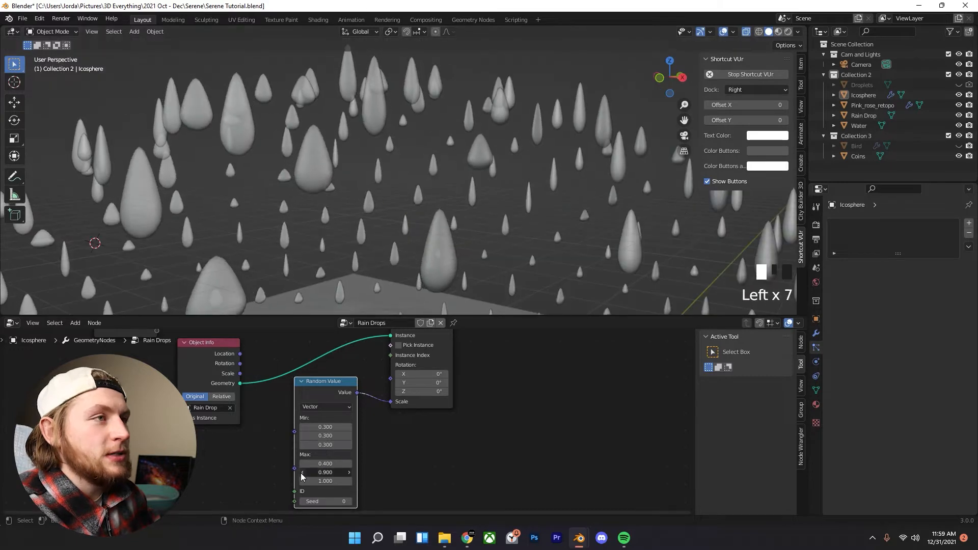
pyautogui.click(303, 473)
pyautogui.click(303, 473)
pyautogui.click(303, 472)
pyautogui.click(303, 473)
pyautogui.click(303, 473)
# - Examine the slimmer raindrops across the dome and through the camera for how natural the rain looks
pyautogui.moveTo(399, 222); pyautogui.dragTo(445, 229, button='middle')
pyautogui.scroll(-2, 402, 227)
pyautogui.keyDown('shift'); pyautogui.scroll(3, 414, 214); pyautogui.keyUp('shift')
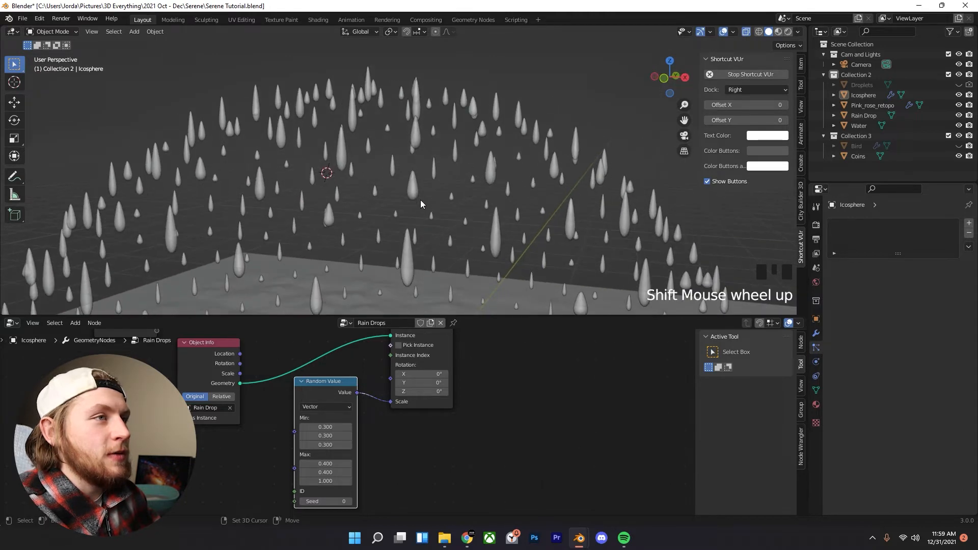
pyautogui.keyDown('shift'); pyautogui.moveTo(420, 200); pyautogui.dragTo(442, 233, button='middle'); pyautogui.keyUp('shift')
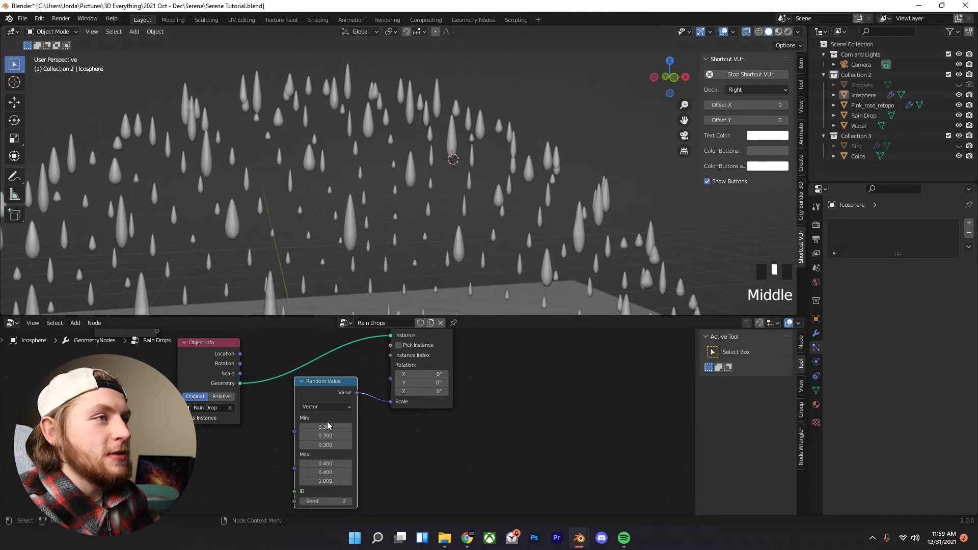
pyautogui.moveTo(338, 483)
pyautogui.mouseDown()
pyautogui.moveTo(298, 482)
pyautogui.moveTo(433, 482)
pyautogui.moveTo(338, 483)
pyautogui.mouseUp()
pyautogui.scroll(-2, 412, 242)
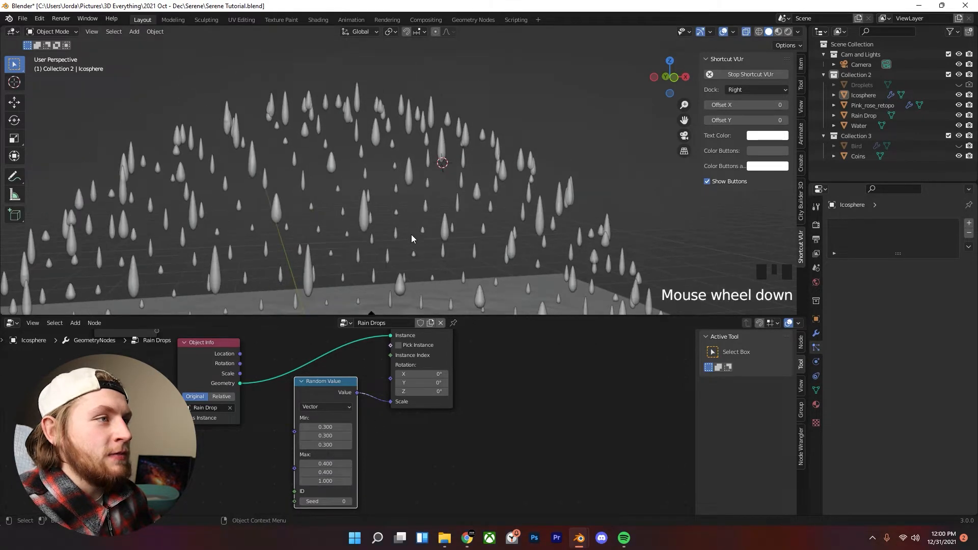
pyautogui.press('KP_0')
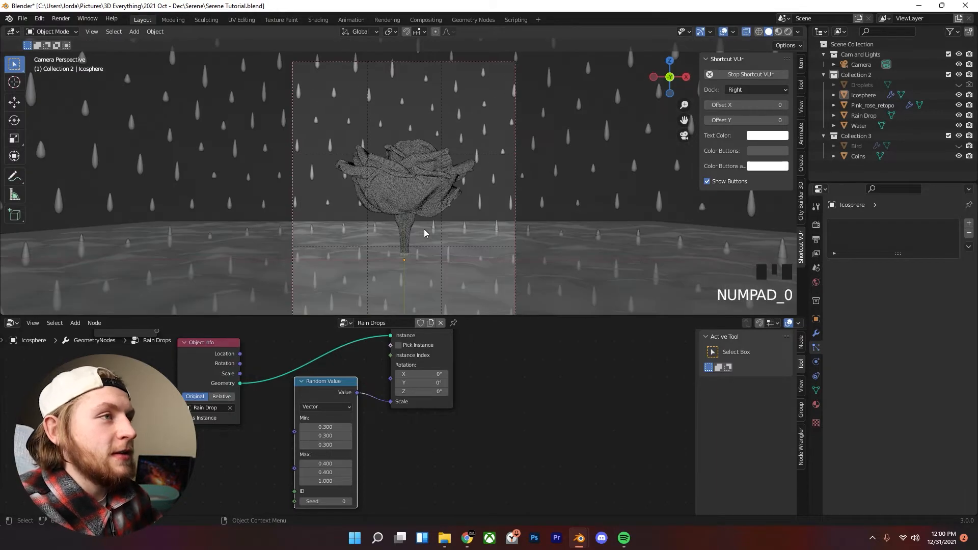
pyautogui.scroll(3, 424, 229)
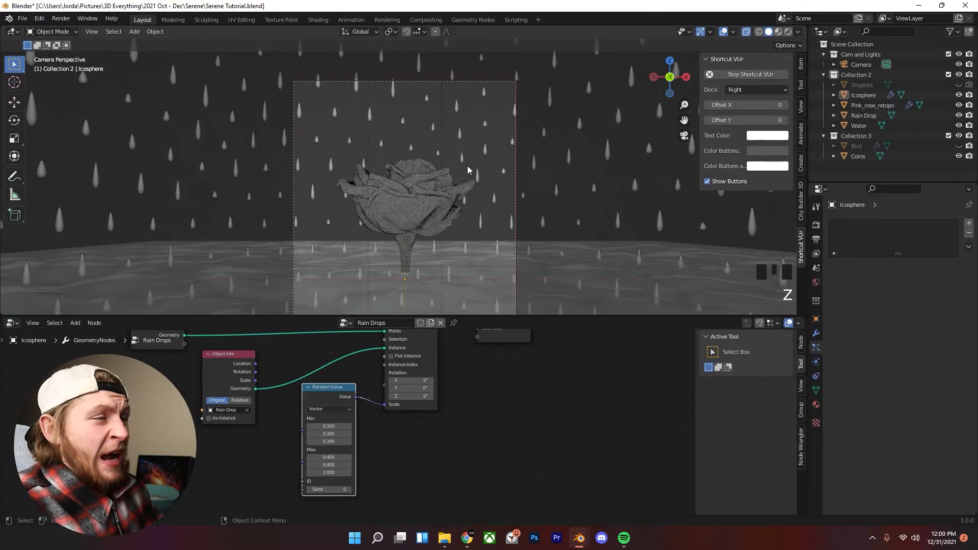
# - Collapse the Object Info node and rearrange it and the Random Value node in front of Instance on Points
pyautogui.moveTo(469, 169); pyautogui.dragTo(459, 204, button='middle')
pyautogui.scroll(-9, 520, 194)
pyautogui.scroll(3, 448, 218)
pyautogui.scroll(-2, 453, 193)
pyautogui.keyDown('ctrl'); pyautogui.moveTo(336, 428); pyautogui.dragTo(332, 427, button='middle'); pyautogui.keyUp('ctrl')
pyautogui.click(440, 372)
pyautogui.moveTo(265, 412); pyautogui.dragTo(332, 392)
pyautogui.press('h')
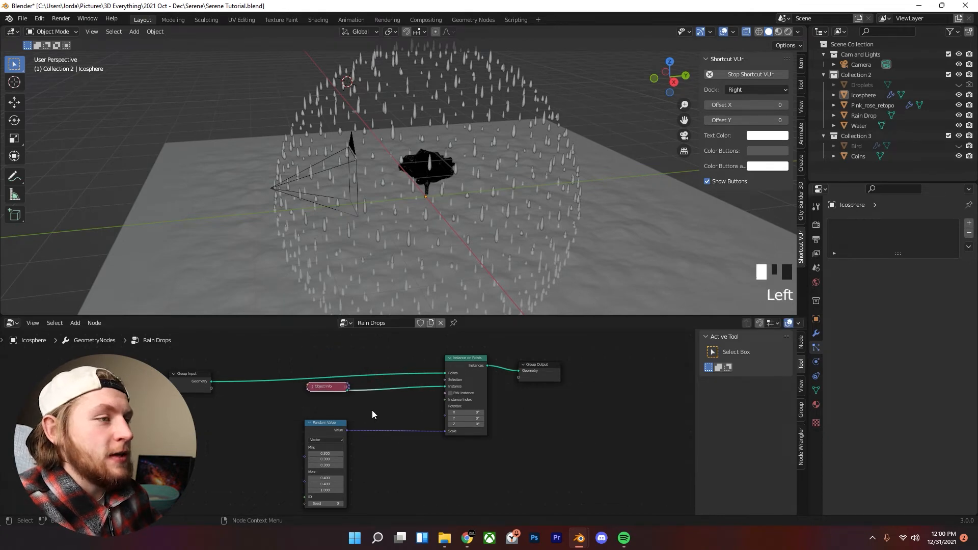
pyautogui.scroll(2, 375, 411)
pyautogui.moveTo(330, 431); pyautogui.dragTo(298, 427, button='middle')
pyautogui.moveTo(297, 427); pyautogui.dragTo(389, 443)
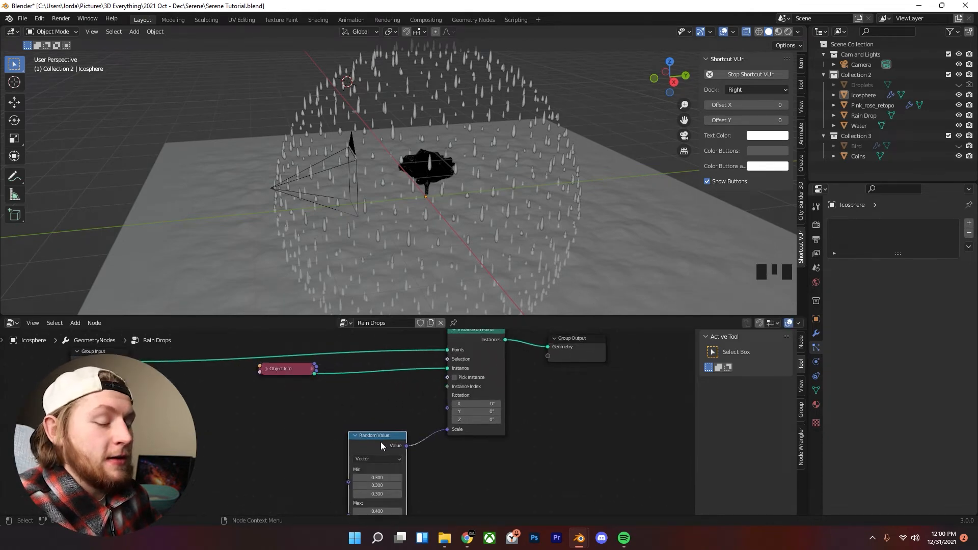
# - Add a second Random Value node, set it to Vector and connect its Value to the Rotation of Instance on Points
pyautogui.hotkey('shift', 'a')
pyautogui.write('random')
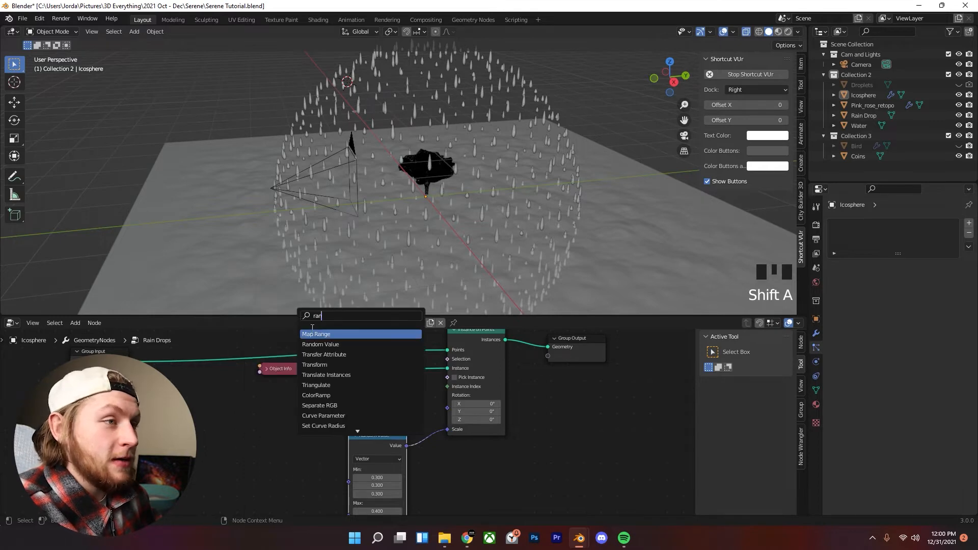
pyautogui.press('Return')
pyautogui.click(231, 446)
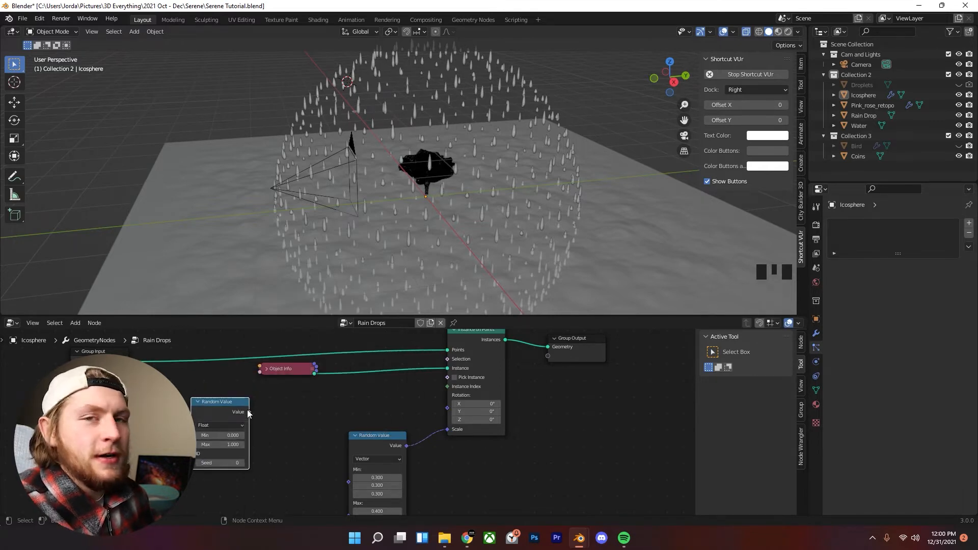
pyautogui.click(231, 425)
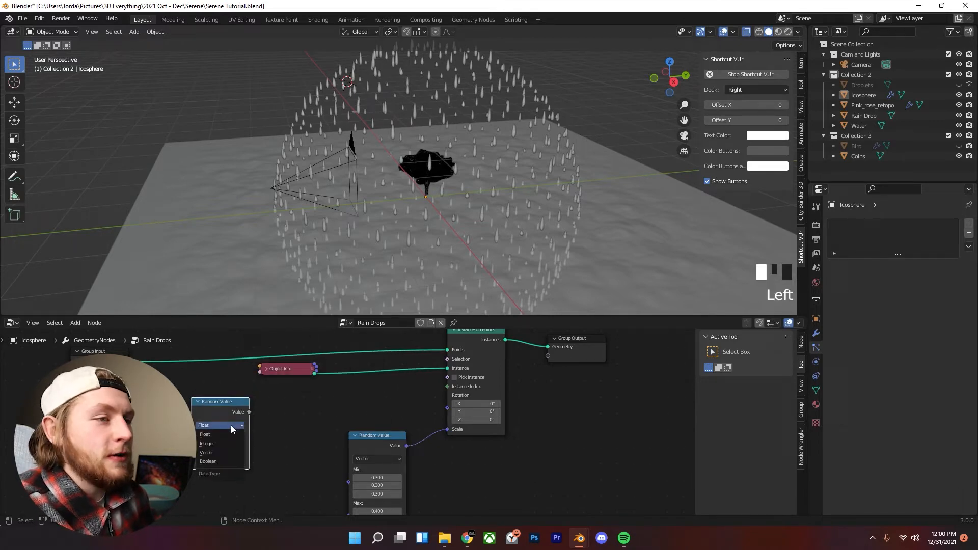
pyautogui.click(217, 454)
pyautogui.moveTo(249, 412); pyautogui.dragTo(447, 402)
# - Try a maximum of 0.3 on all three axes of the rotation Random Value node
pyautogui.moveTo(505, 184); pyautogui.dragTo(457, 189, button='middle')
pyautogui.scroll(2, 498, 192)
pyautogui.scroll(-4, 522, 193)
pyautogui.scroll(3, 457, 189)
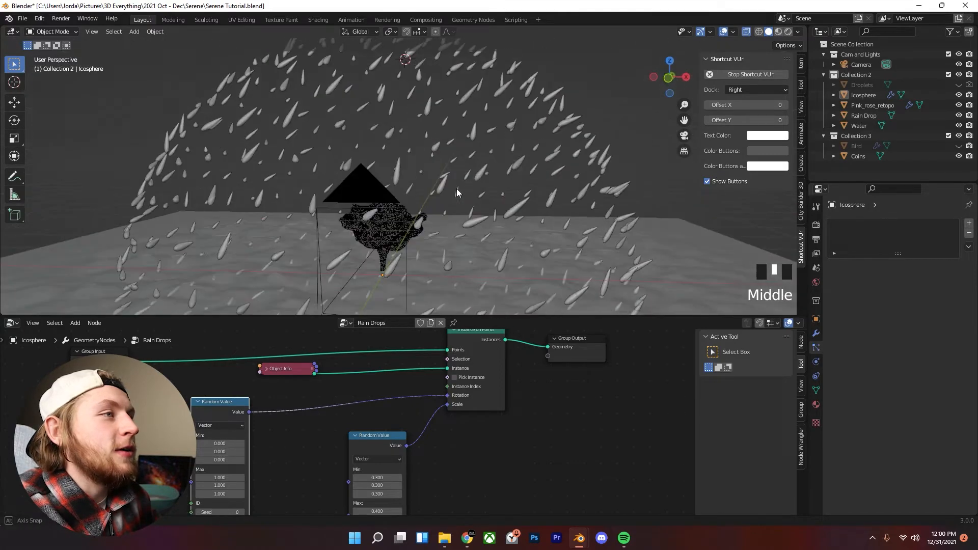
pyautogui.scroll(2, 398, 275)
pyautogui.scroll(-1, 209, 444)
pyautogui.click(208, 449)
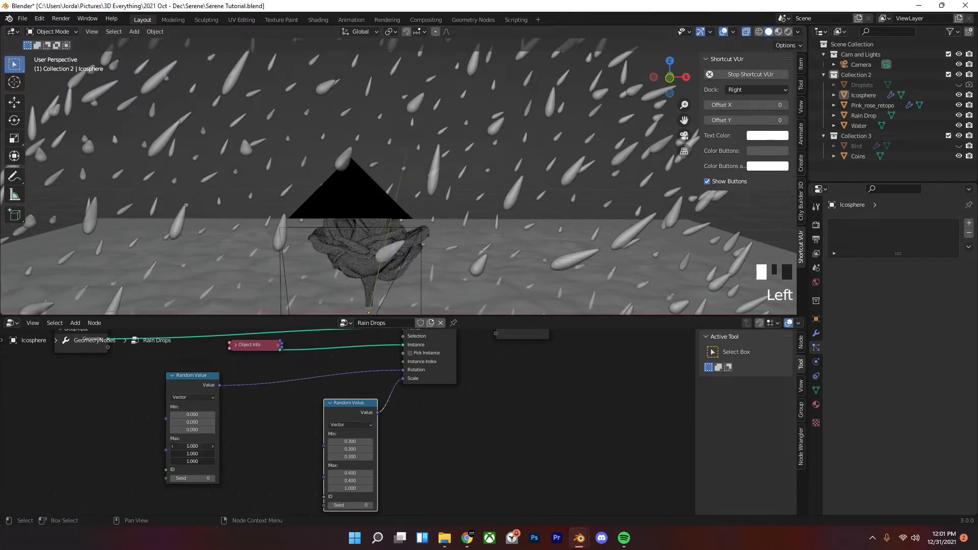
pyautogui.write('0.3')
pyautogui.press('Return')
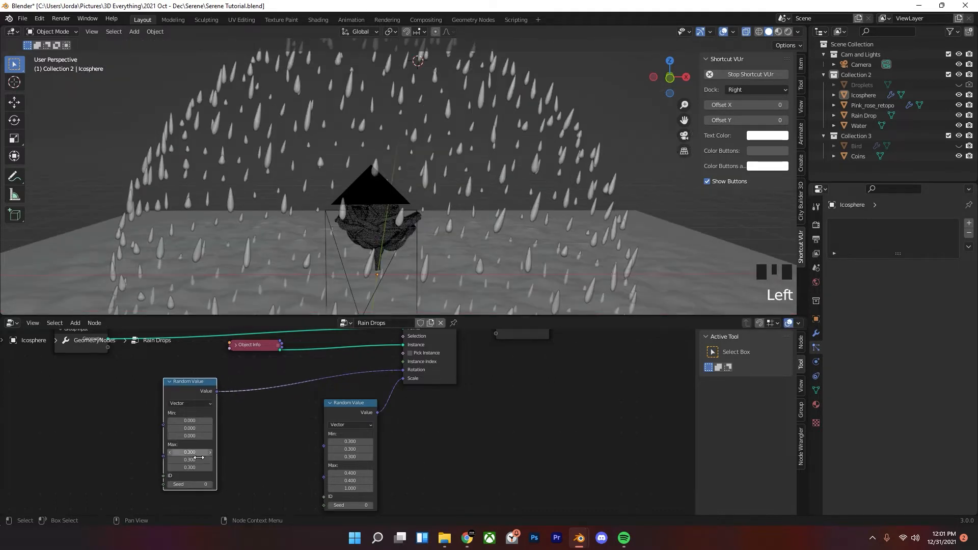
# - Set the rotation Random Value node's maximum to 0.25 on all three axes
pyautogui.click(199, 459)
pyautogui.write('0')
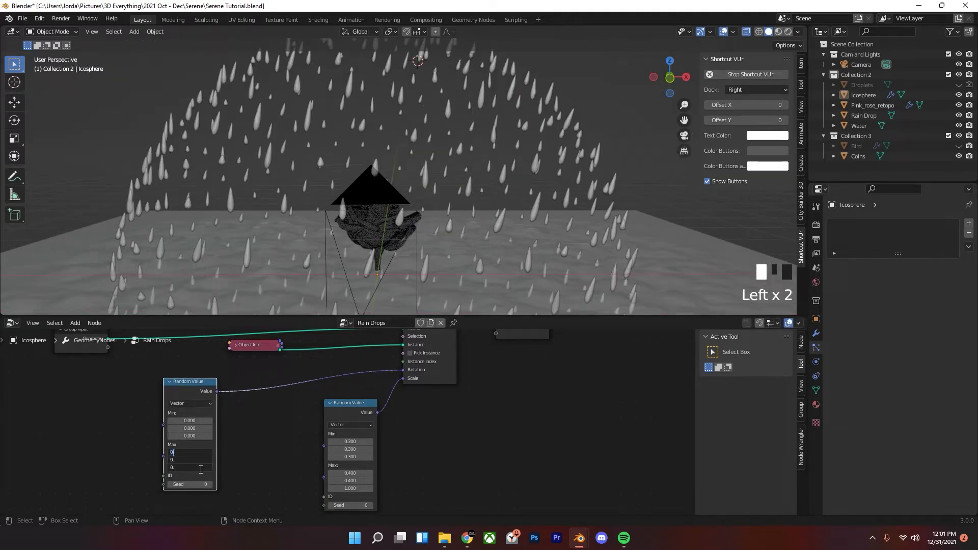
pyautogui.write('.25')
pyautogui.press('Return')
pyautogui.scroll(-2, 418, 179)
pyautogui.moveTo(402, 184); pyautogui.dragTo(418, 180, button='middle')
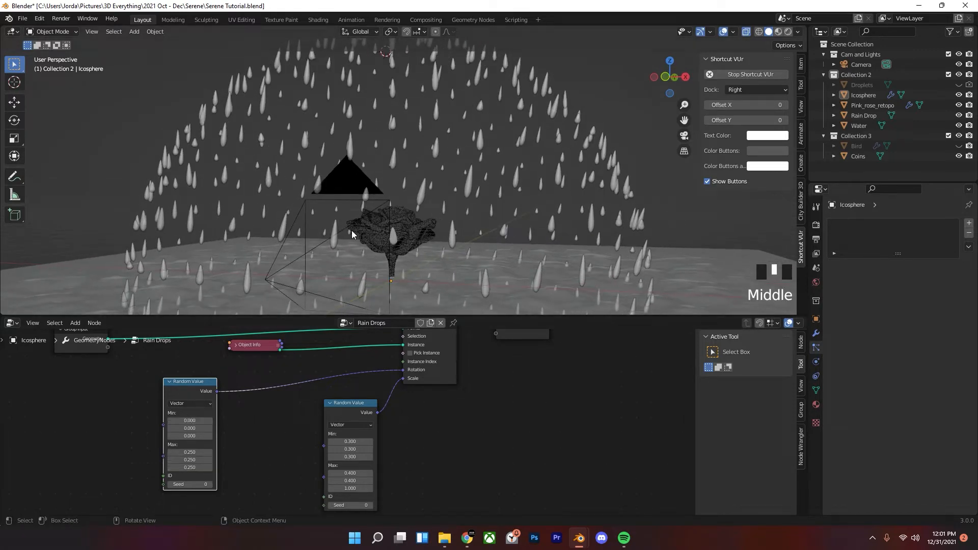
# - Try a minimum of 0.1 in the rotation Random Value node
pyautogui.moveTo(211, 408); pyautogui.dragTo(222, 421, button='middle')
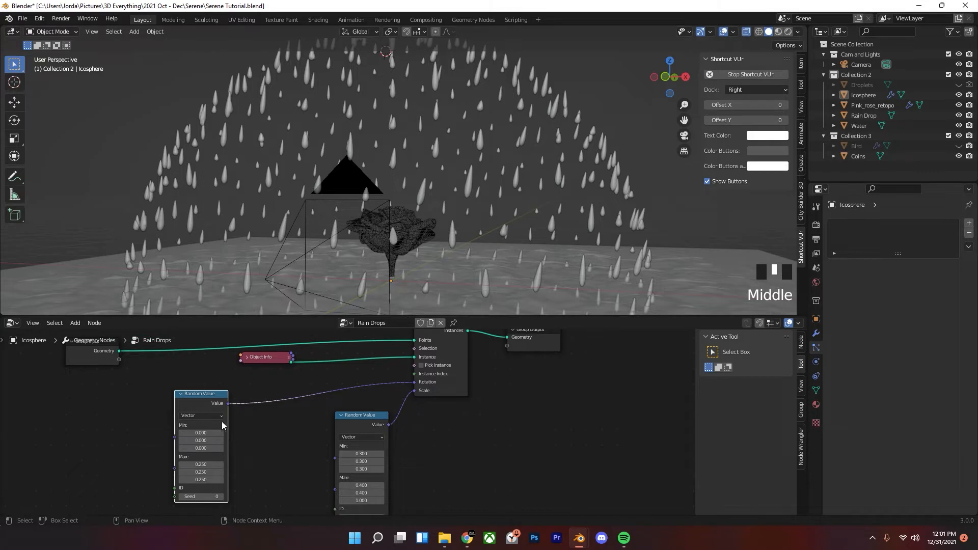
pyautogui.click(209, 434)
pyautogui.write('.1')
pyautogui.press('Return')
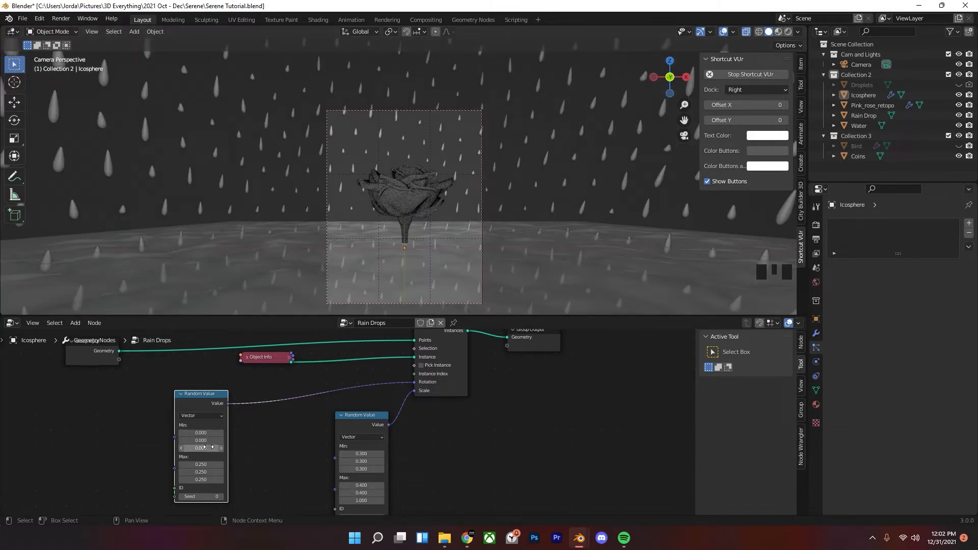
# - Try different Y minimums for the rotation Random Value node in camera view and settle on -0.2
pyautogui.moveTo(214, 441); pyautogui.dragTo(212, 442)
pyautogui.scroll(4, 225, 285)
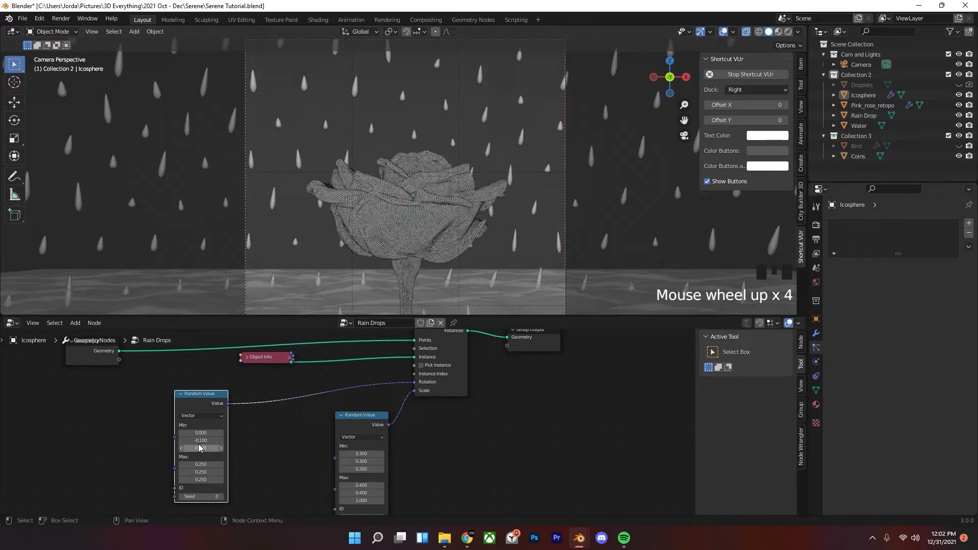
pyautogui.click(206, 441)
pyautogui.write('-0.8')
pyautogui.press('Return')
pyautogui.moveTo(202, 440); pyautogui.dragTo(232, 441)
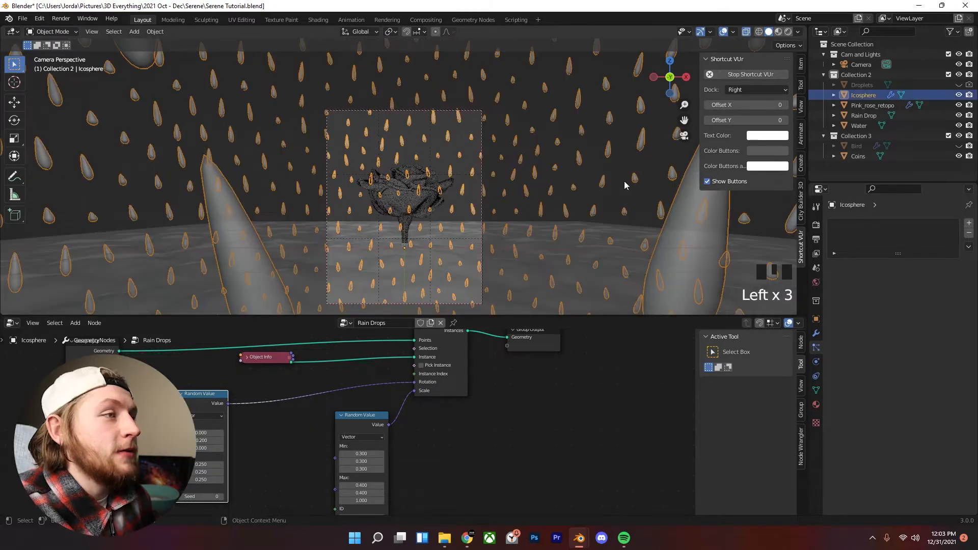
# - Scale the raindrop icosphere down by a factor of about 0.861 and inspect the drops around the flower
pyautogui.press('s')
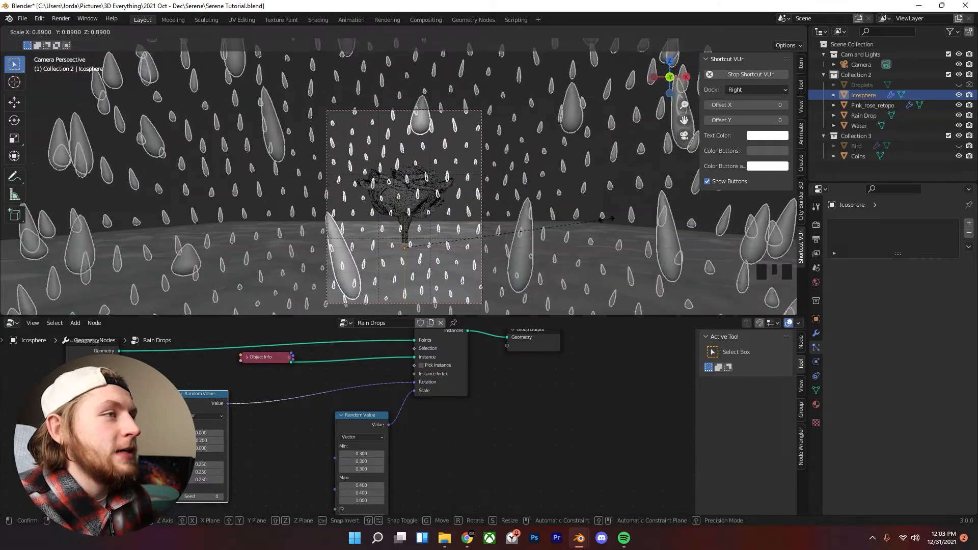
pyautogui.click(599, 221)
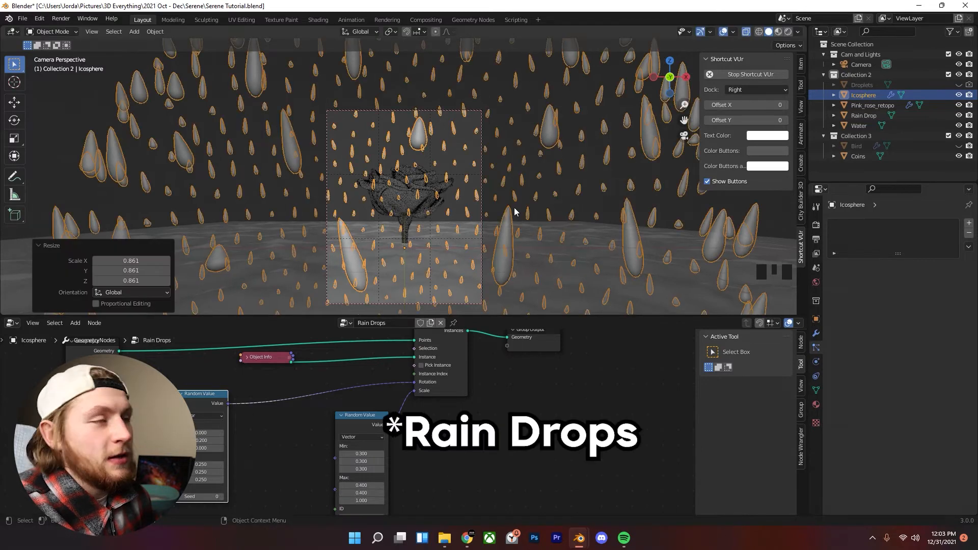
pyautogui.click(494, 155)
pyautogui.click(484, 117)
pyautogui.moveTo(477, 146); pyautogui.dragTo(535, 136, button='middle')
pyautogui.scroll(-2, 341, 146)
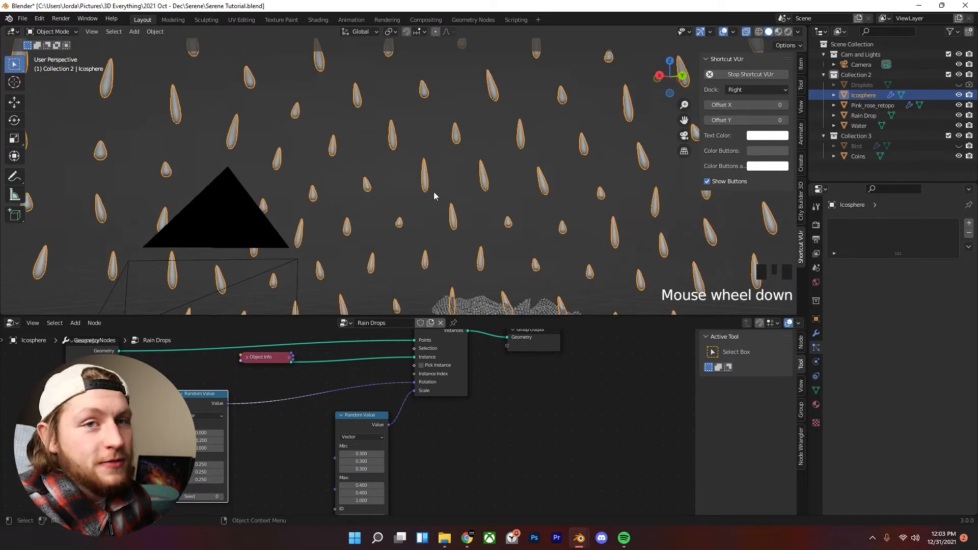
pyautogui.scroll(-1, 435, 197)
pyautogui.moveTo(479, 234); pyautogui.dragTo(448, 178, button='middle')
pyautogui.scroll(3, 467, 154)
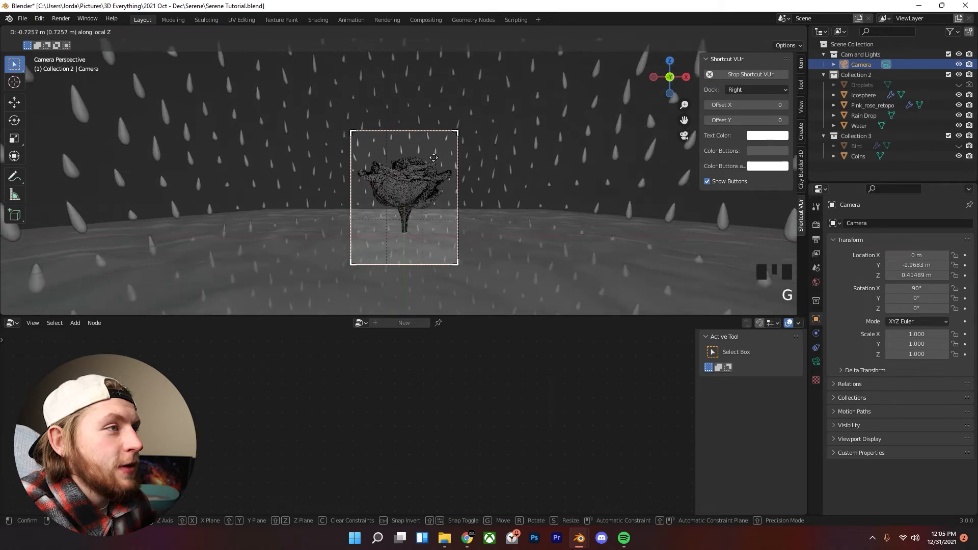
# - Finish moving the camera along its local Z axis and scale the raindrop icosphere down around the flower
pyautogui.click(482, 147)
pyautogui.click(482, 147)
pyautogui.press('s')
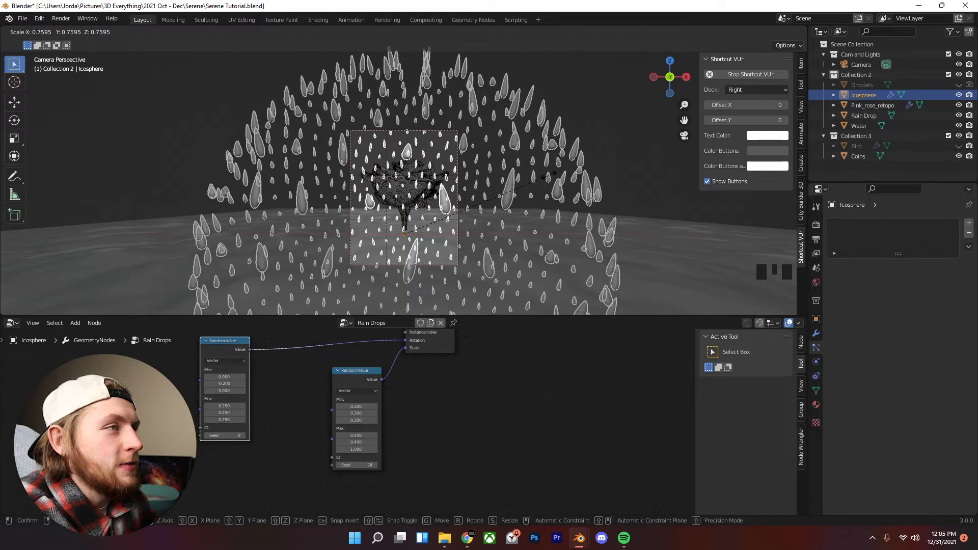
pyautogui.click(570, 109)
pyautogui.scroll(3, 485, 151)
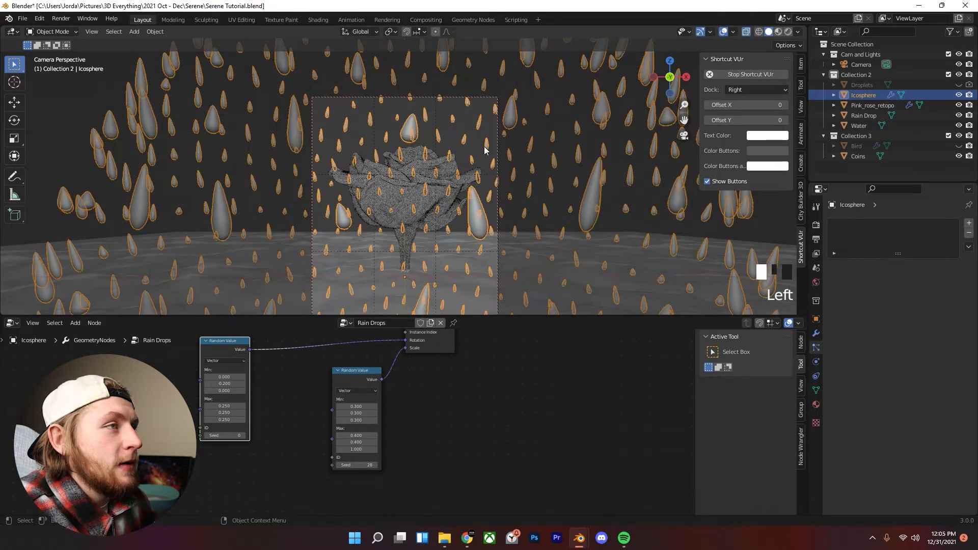
# - Rotate the raindrop icosphere around the global Z axis to rearrange the large drops in the camera frame
pyautogui.press('r')
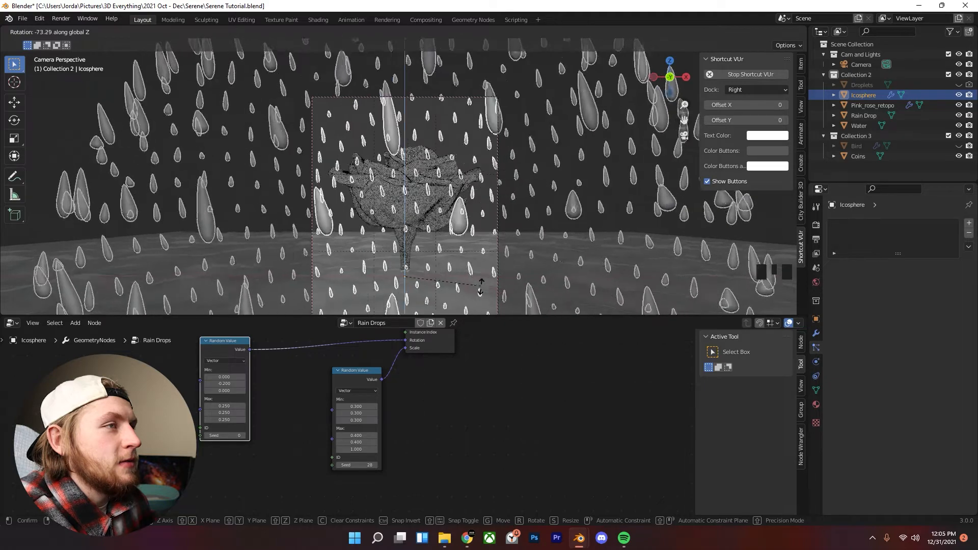
pyautogui.click(395, 216)
pyautogui.click(524, 186)
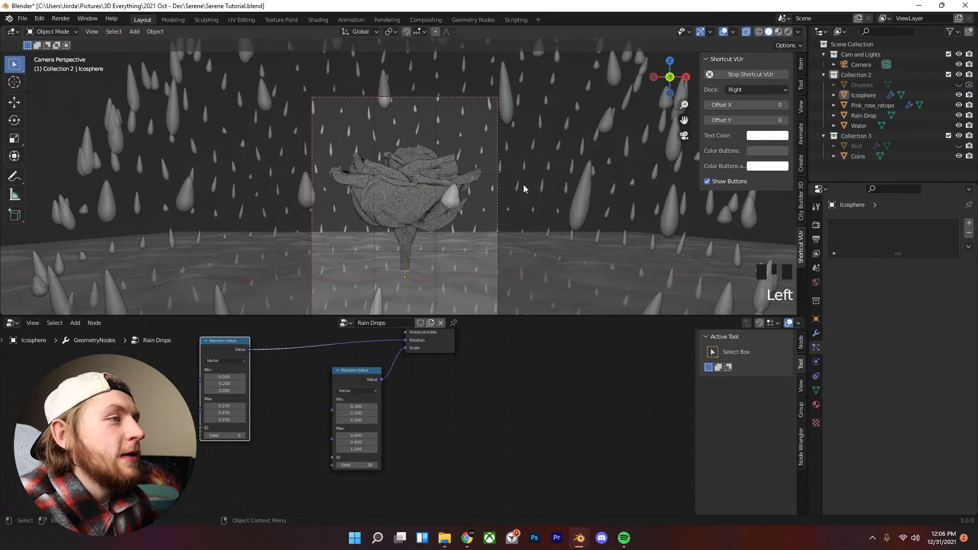
pyautogui.scroll(-1, 467, 209)
pyautogui.keyDown('shift'); pyautogui.moveTo(463, 216); pyautogui.dragTo(455, 193, button='middle'); pyautogui.keyUp('shift')
pyautogui.scroll(2, 451, 181)
# - Select the raindrop icosphere and set the scale Random Value node's seed to 46
pyautogui.click(463, 196)
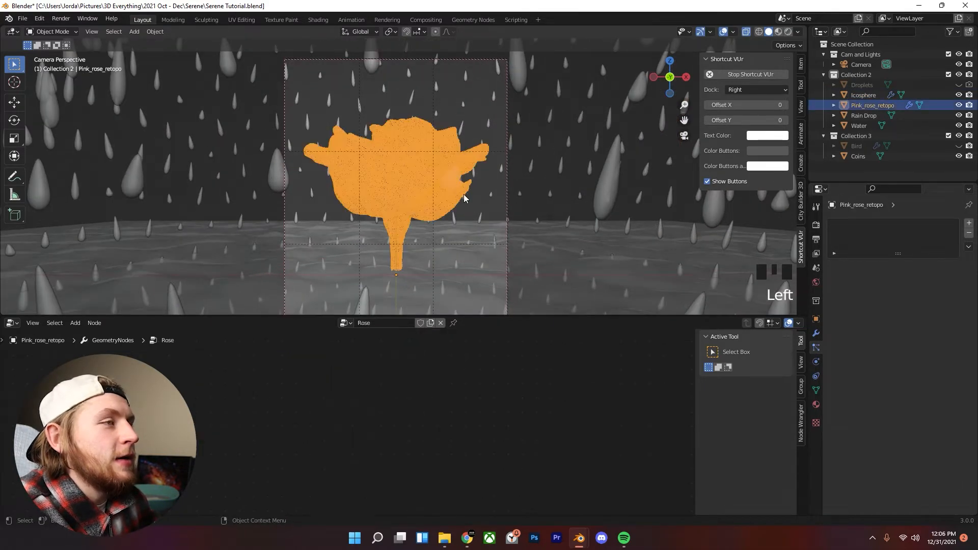
pyautogui.click(484, 210)
pyautogui.click(459, 192)
pyautogui.scroll(2, 482, 175)
pyautogui.click(493, 181)
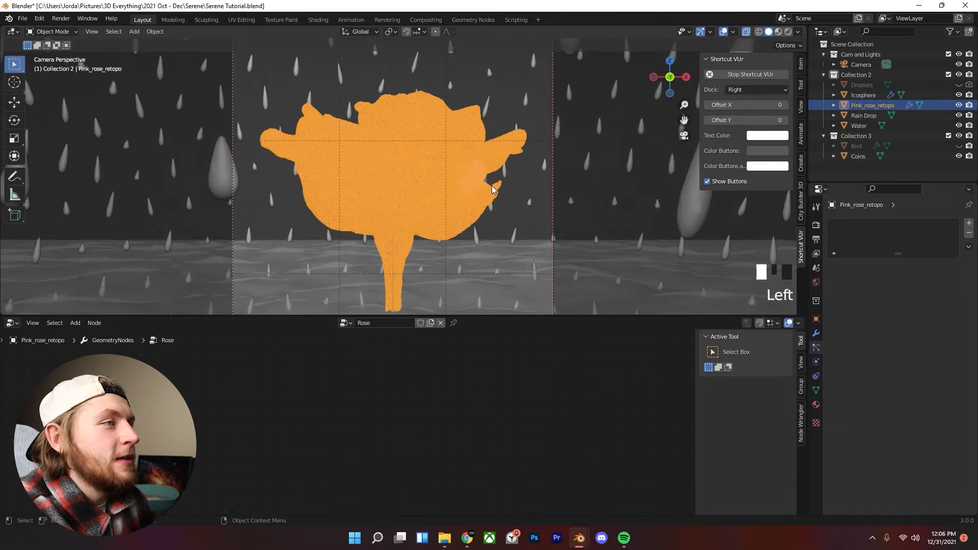
pyautogui.click(507, 174)
pyautogui.scroll(1, 374, 376)
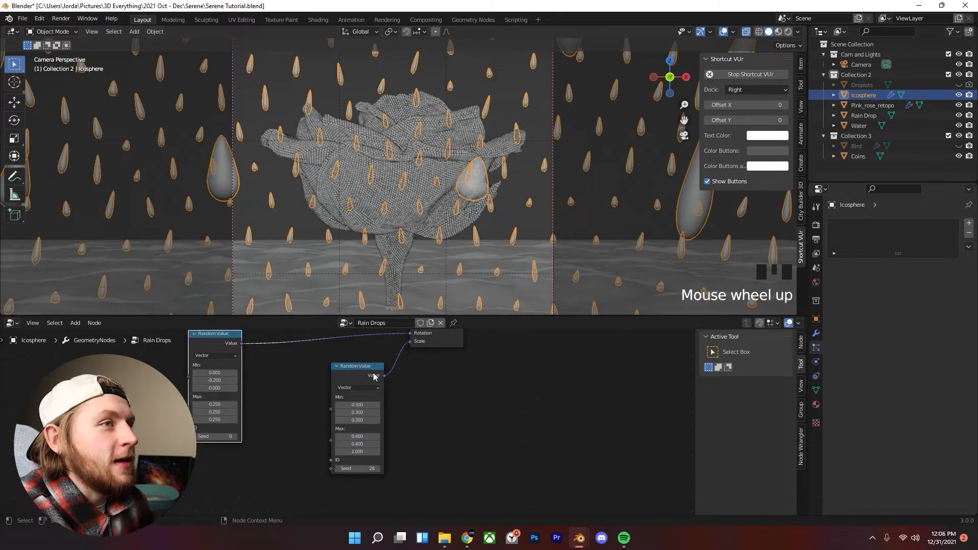
pyautogui.scroll(2, 376, 391)
pyautogui.click(366, 423)
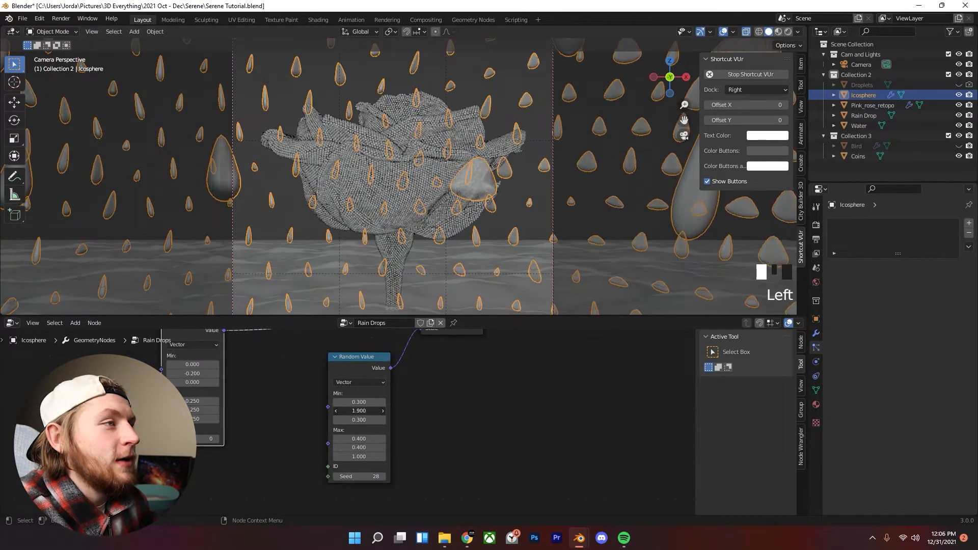
pyautogui.moveTo(370, 477); pyautogui.dragTo(387, 476)
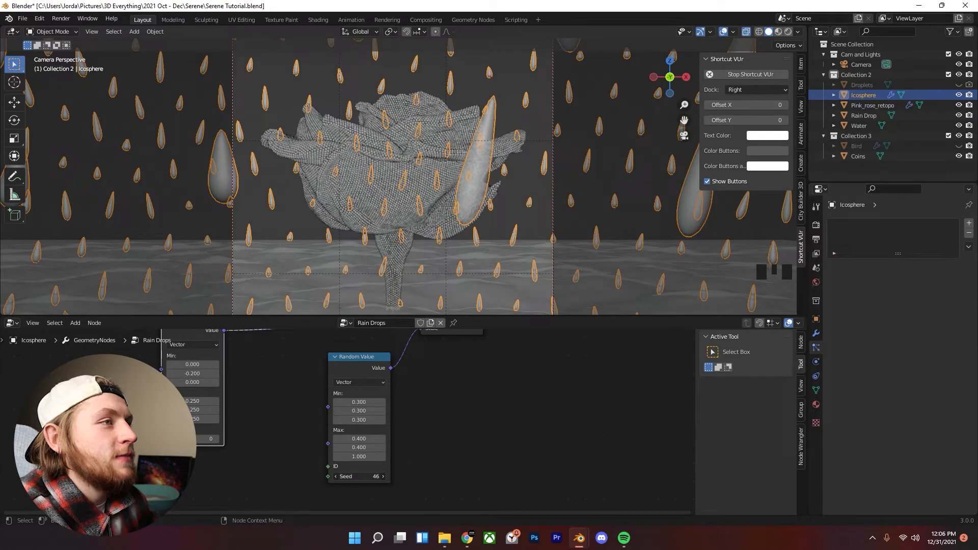
# - Rotate the raindrop icosphere around the global Z axis to adjust the large drops beside the flower
pyautogui.scroll(-2, 524, 201)
pyautogui.scroll(-1, 485, 201)
pyautogui.press('r')
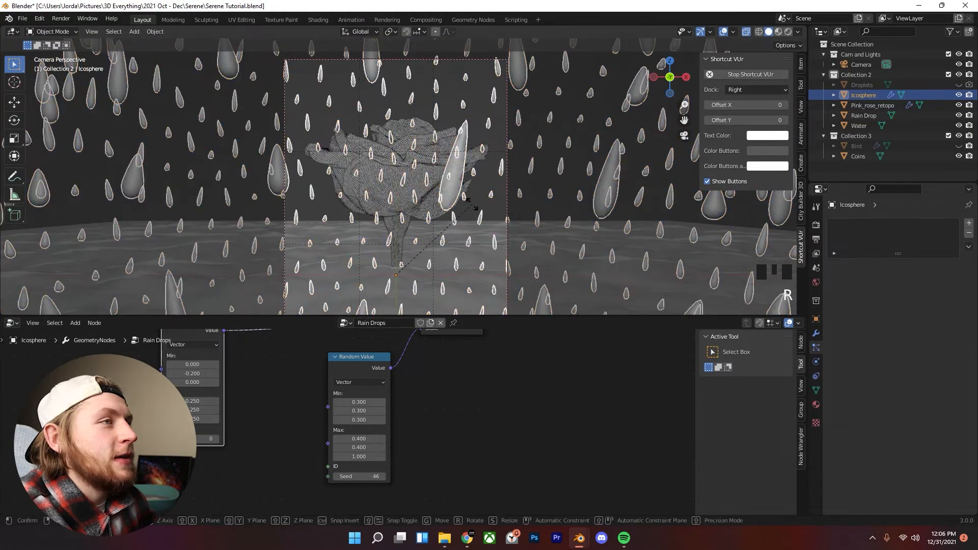
pyautogui.press('z')
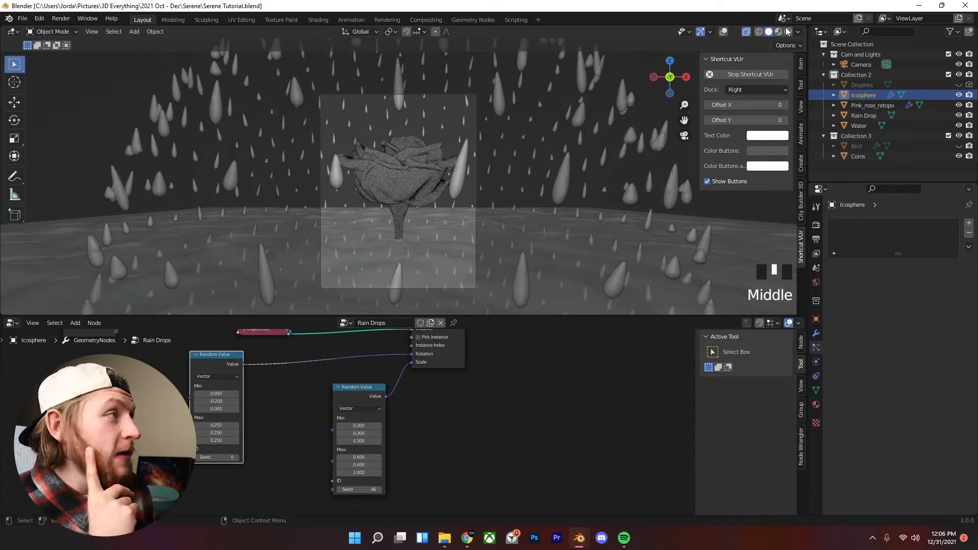
# - Check the scene in Rendered shading and set the viewport to Material Preview
pyautogui.click(788, 32)
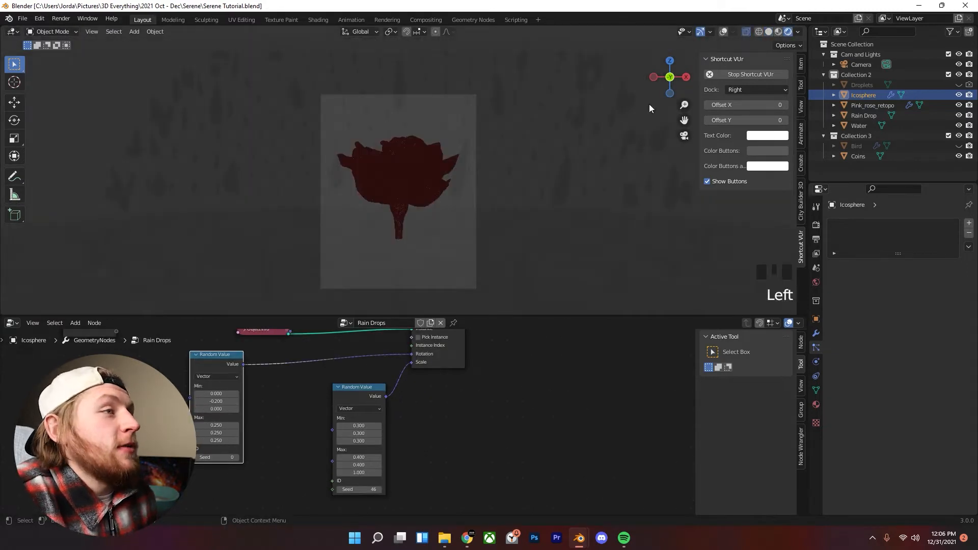
pyautogui.scroll(2, 645, 80)
pyautogui.click(779, 32)
pyautogui.scroll(-2, 481, 172)
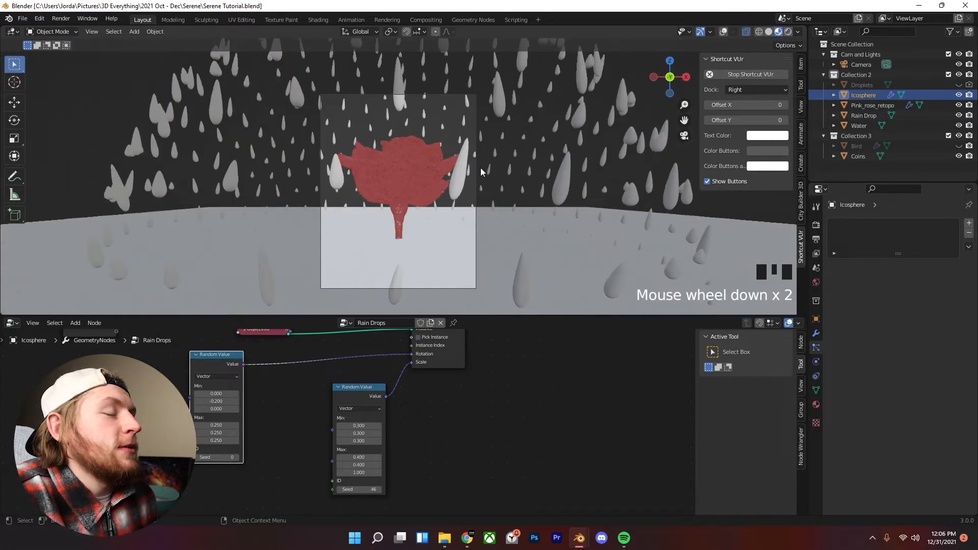
# - Select the original Rain Drop object away from the water and bring it into close view
pyautogui.scroll(3, 484, 168)
pyautogui.moveTo(484, 169); pyautogui.dragTo(474, 175, button='middle')
pyautogui.scroll(-9, 474, 173)
pyautogui.click(429, 108)
pyautogui.click(431, 115)
pyautogui.scroll(-4, 534, 275)
pyautogui.scroll(-3, 515, 171)
pyautogui.scroll(3, 343, 210)
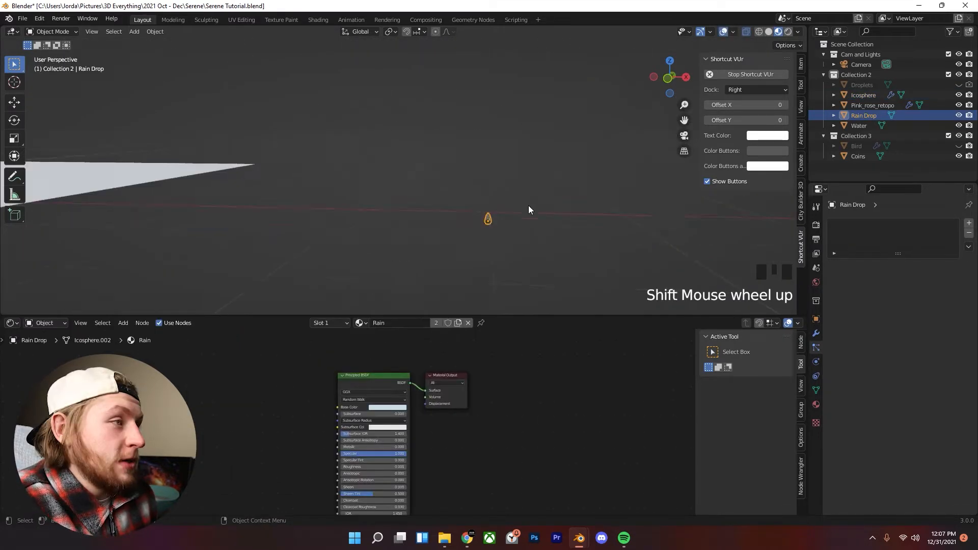
pyautogui.keyDown('shift'); pyautogui.moveTo(528, 206); pyautogui.dragTo(512, 194, button='middle'); pyautogui.keyUp('shift')
pyautogui.scroll(3, 513, 206)
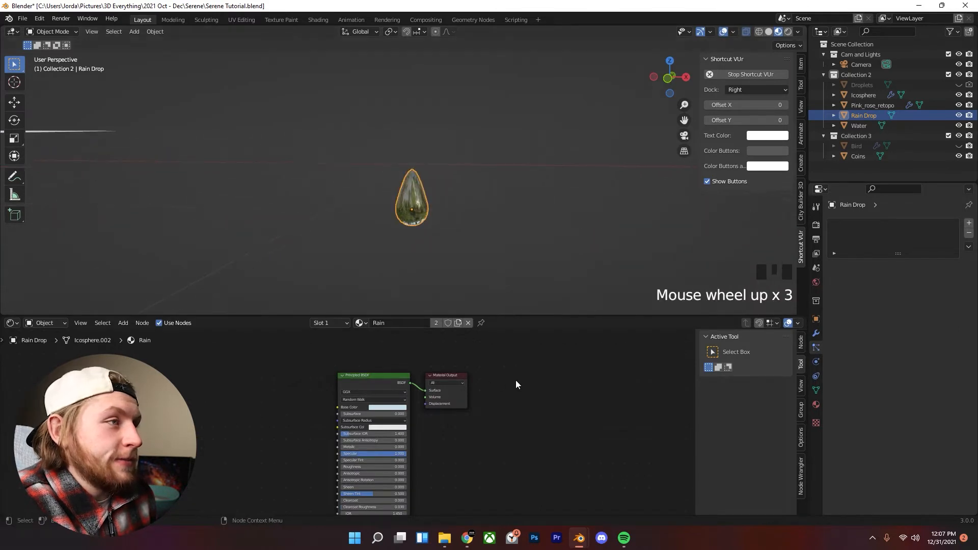
# - Examine the Rain material's Principled BSDF settings, including base color, roughness, IOR, transmission and alpha
pyautogui.click(434, 368)
pyautogui.moveTo(369, 378); pyautogui.dragTo(371, 375)
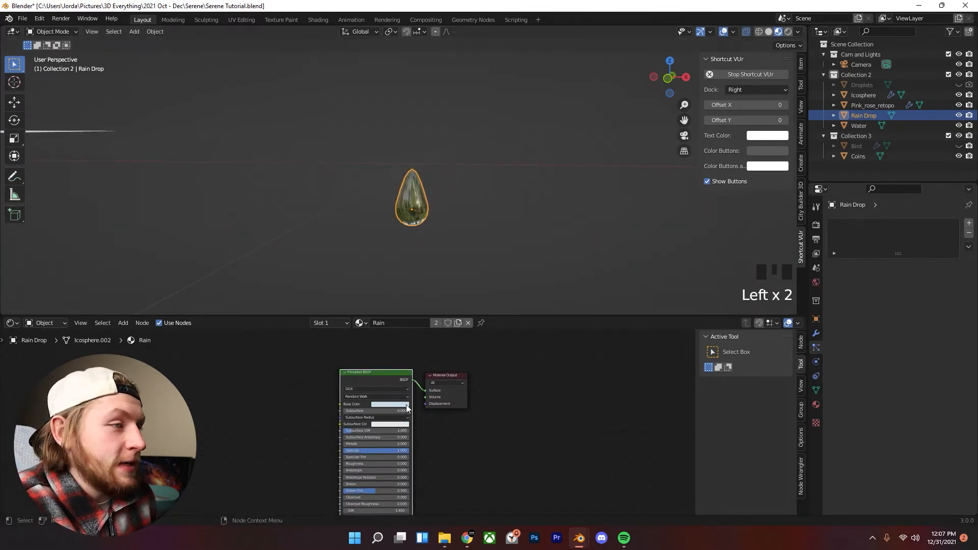
pyautogui.click(405, 404)
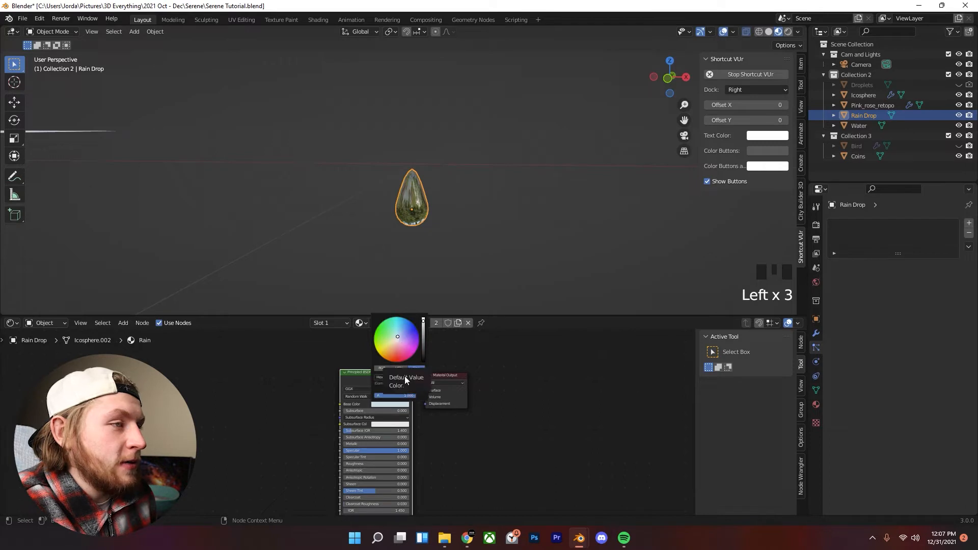
pyautogui.scroll(10, 602, 387)
pyautogui.click(469, 383)
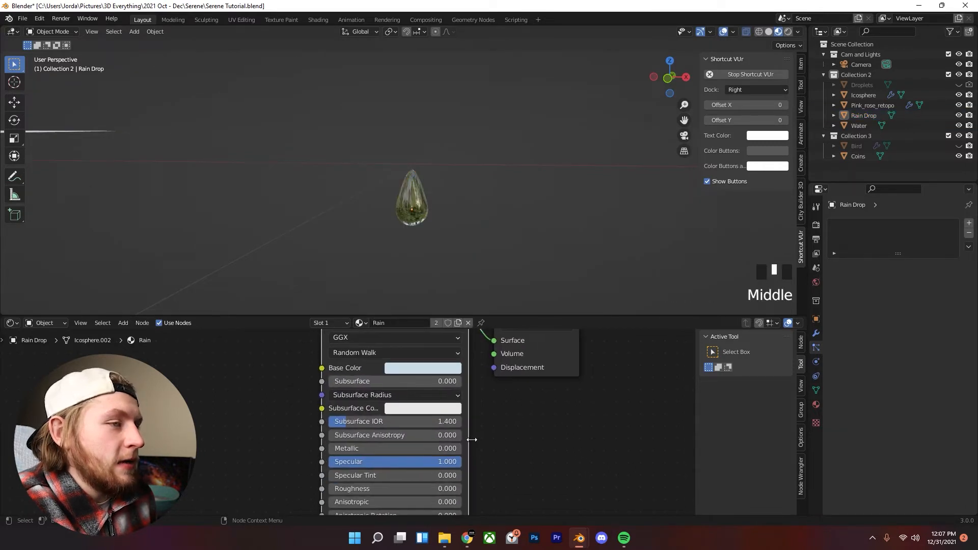
pyautogui.scroll(-2, 477, 442)
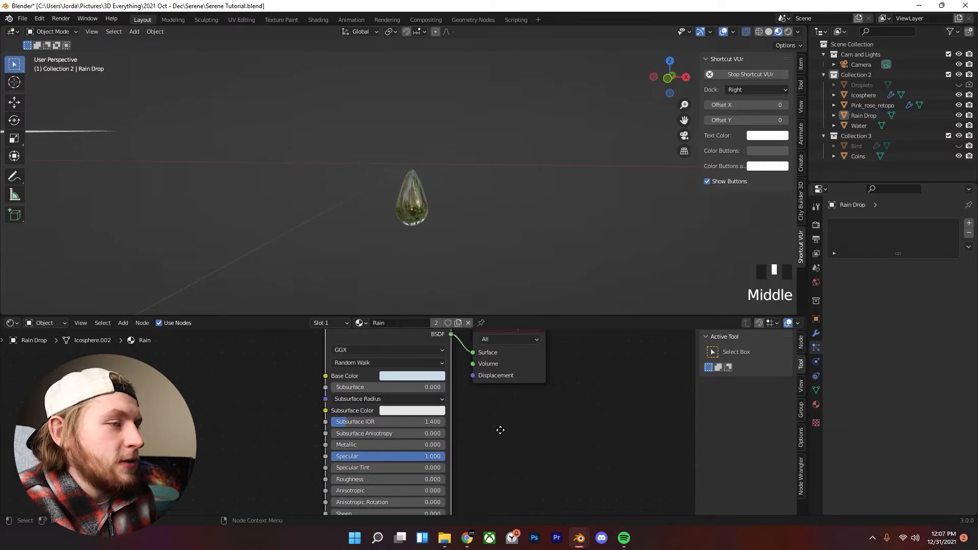
pyautogui.moveTo(489, 443); pyautogui.dragTo(512, 411, button='middle')
pyautogui.scroll(-1, 313, 449)
pyautogui.moveTo(313, 450); pyautogui.dragTo(303, 356, button='middle')
pyautogui.scroll(1, 306, 357)
pyautogui.scroll(2, 482, 442)
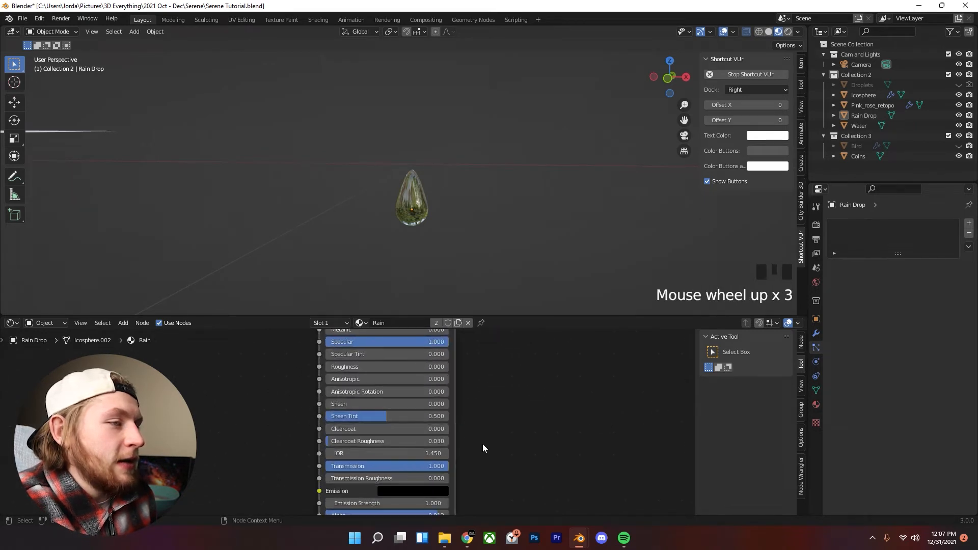
pyautogui.keyDown('shift'); pyautogui.moveTo(494, 470); pyautogui.dragTo(499, 443, button='middle'); pyautogui.keyUp('shift')
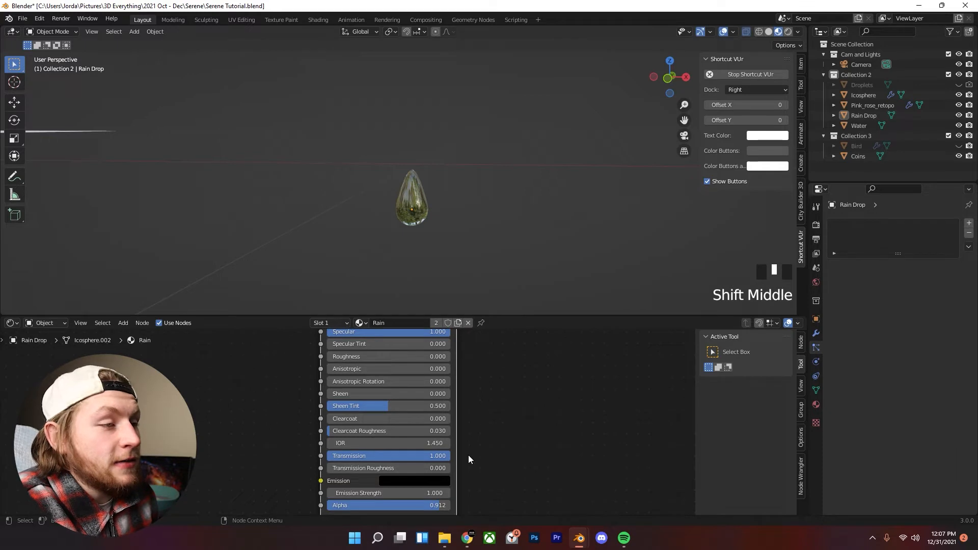
# - Try raising the Rain material's alpha to 1.000
pyautogui.moveTo(433, 456)
pyautogui.mouseDown()
pyautogui.moveTo(347, 455)
pyautogui.moveTo(448, 456)
pyautogui.mouseUp()
pyautogui.moveTo(528, 417); pyautogui.dragTo(534, 390, button='middle')
pyautogui.moveTo(443, 481); pyautogui.dragTo(546, 481)
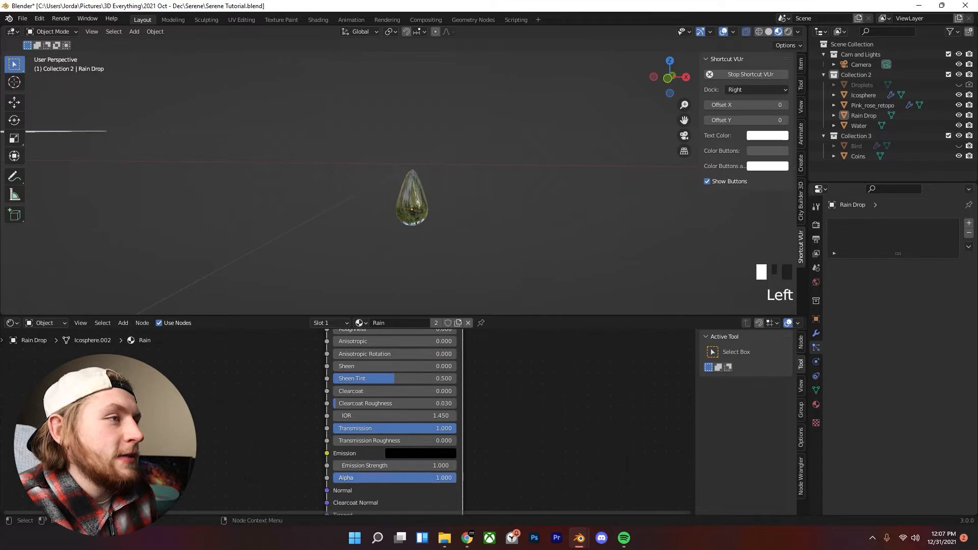
pyautogui.scroll(-3, 418, 193)
pyautogui.scroll(2, 418, 188)
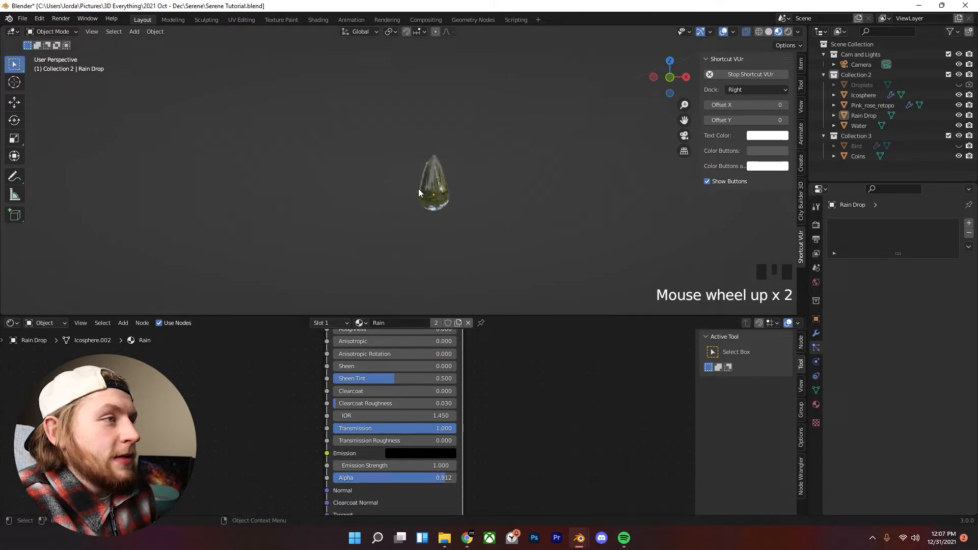
# - Inspect the glassy Rain Drop object up close and return to the camera view of the flower
pyautogui.click(424, 186)
pyautogui.scroll(-4, 312, 191)
pyautogui.scroll(-5, 312, 187)
pyautogui.keyDown('shift'); pyautogui.moveTo(312, 187); pyautogui.dragTo(356, 224, button='middle'); pyautogui.keyUp('shift')
pyautogui.keyDown('shift'); pyautogui.moveTo(357, 224); pyautogui.dragTo(445, 250, button='middle'); pyautogui.keyUp('shift')
pyautogui.moveTo(425, 228); pyautogui.dragTo(461, 266)
pyautogui.click(453, 249)
pyautogui.keyDown('shift'); pyautogui.moveTo(461, 266); pyautogui.dragTo(177, 199, button='middle'); pyautogui.keyUp('shift')
pyautogui.press('KP_0')
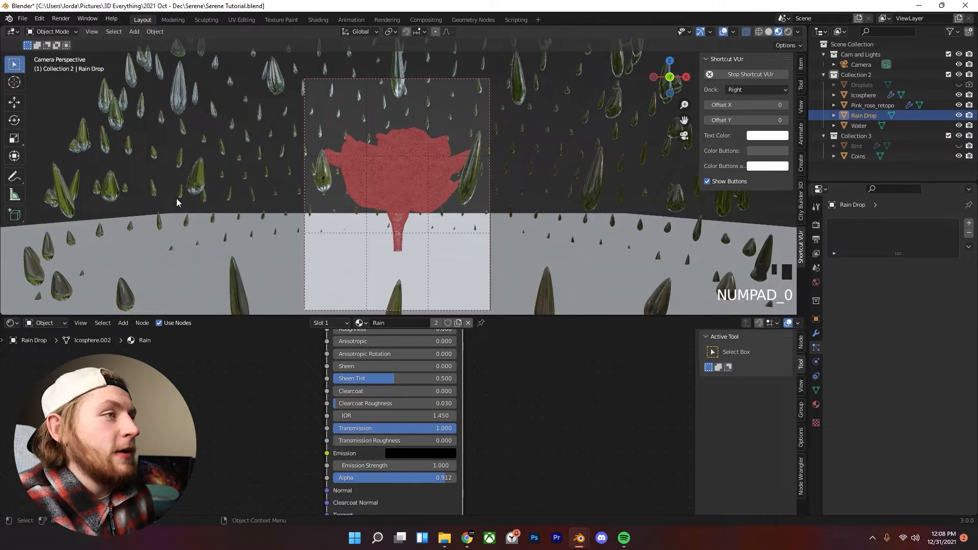
# - Select the Water object and assign the existing Rain material to it
pyautogui.click(479, 159)
pyautogui.click(483, 242)
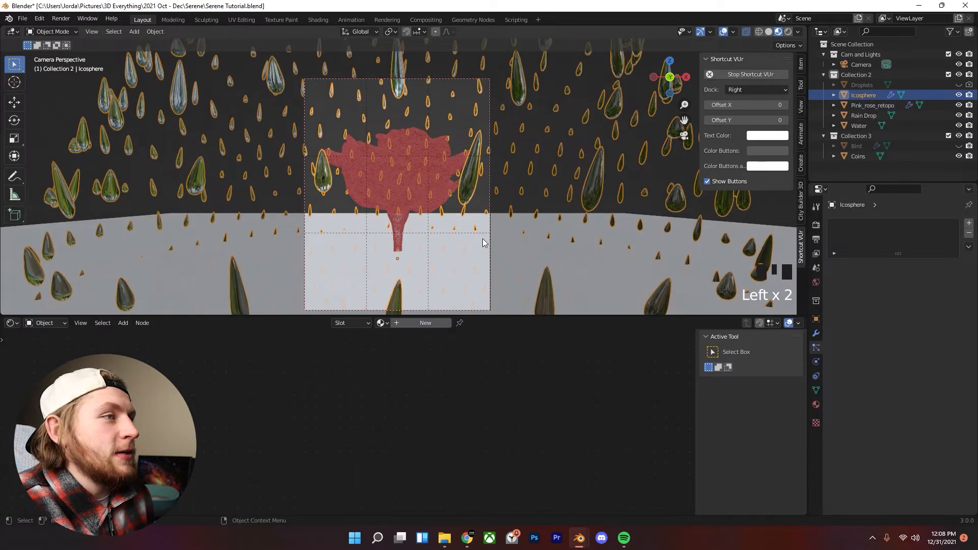
pyautogui.click(455, 248)
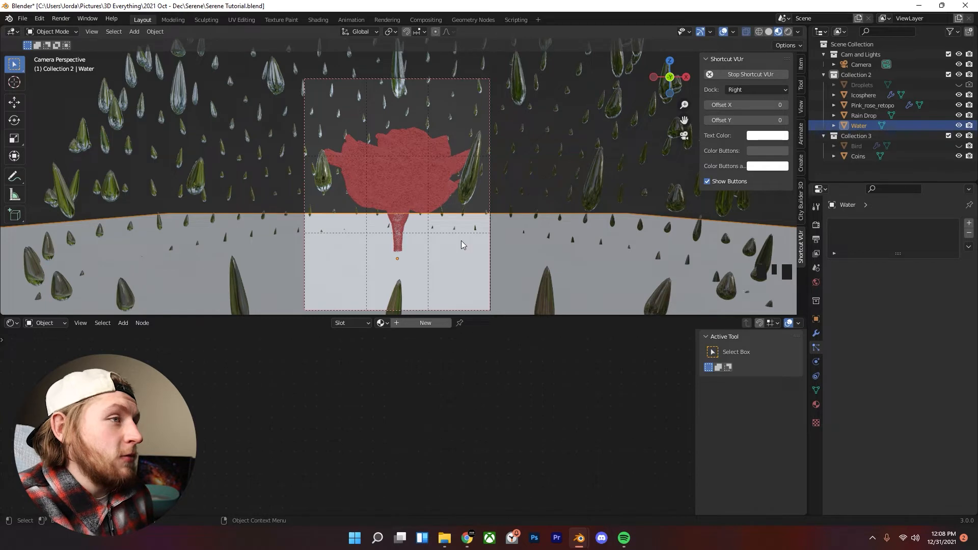
pyautogui.scroll(2, 461, 241)
pyautogui.click(860, 126)
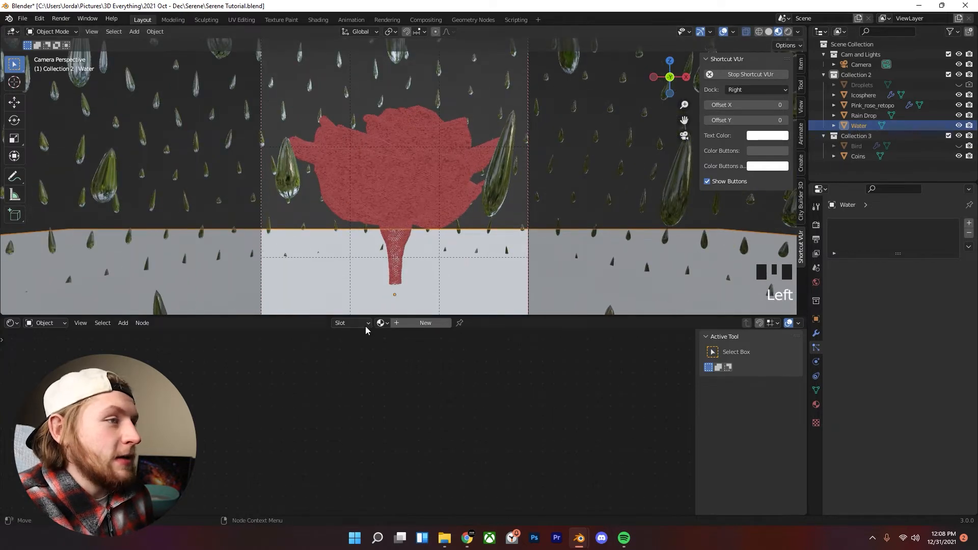
pyautogui.click(381, 323)
pyautogui.write('ra')
pyautogui.click(417, 339)
pyautogui.click(486, 214)
# - Make the Water object's Rain material a single-user copy and rename it Water
pyautogui.scroll(-3, 474, 176)
pyautogui.click(443, 140)
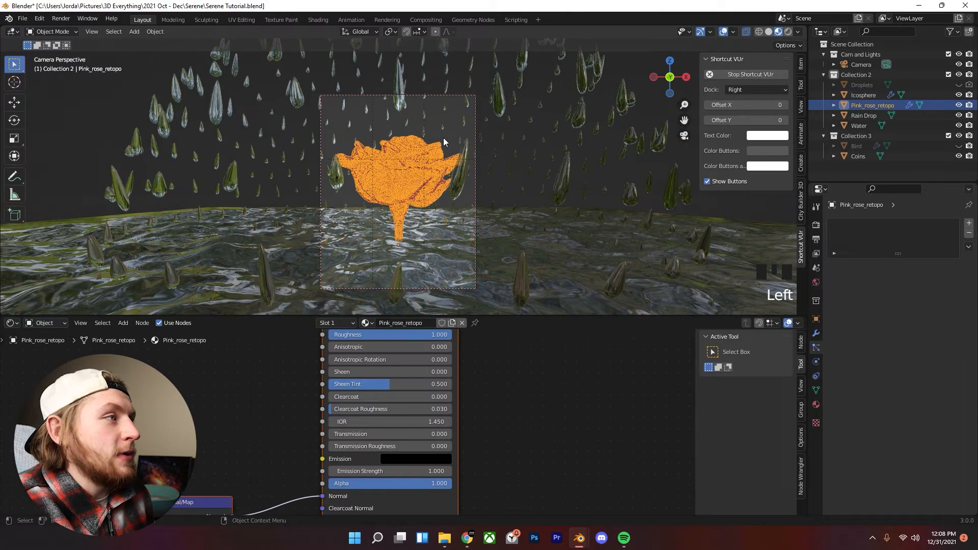
pyautogui.scroll(3, 459, 184)
pyautogui.click(472, 219)
pyautogui.click(472, 220)
pyautogui.click(467, 251)
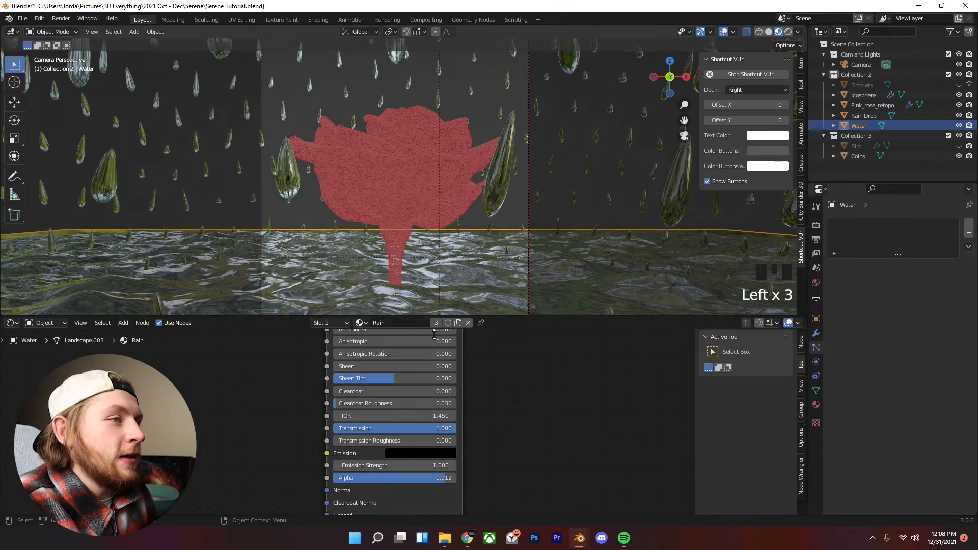
pyautogui.scroll(-2, 461, 270)
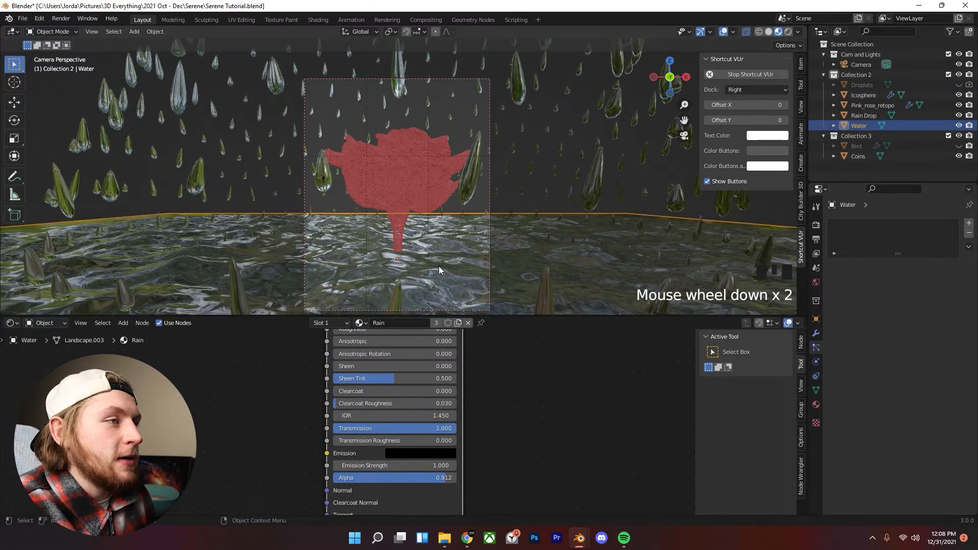
pyautogui.scroll(3, 438, 291)
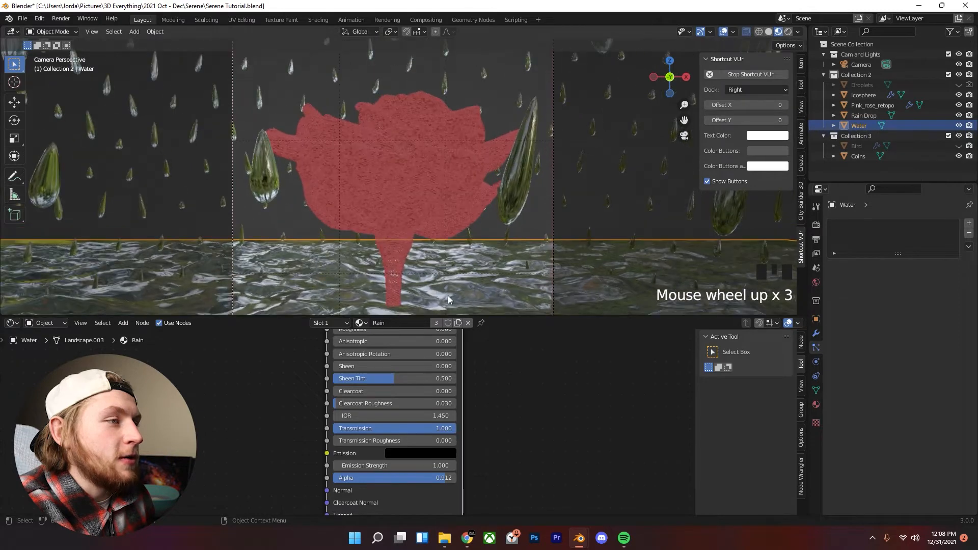
pyautogui.click(435, 326)
pyautogui.click(422, 324)
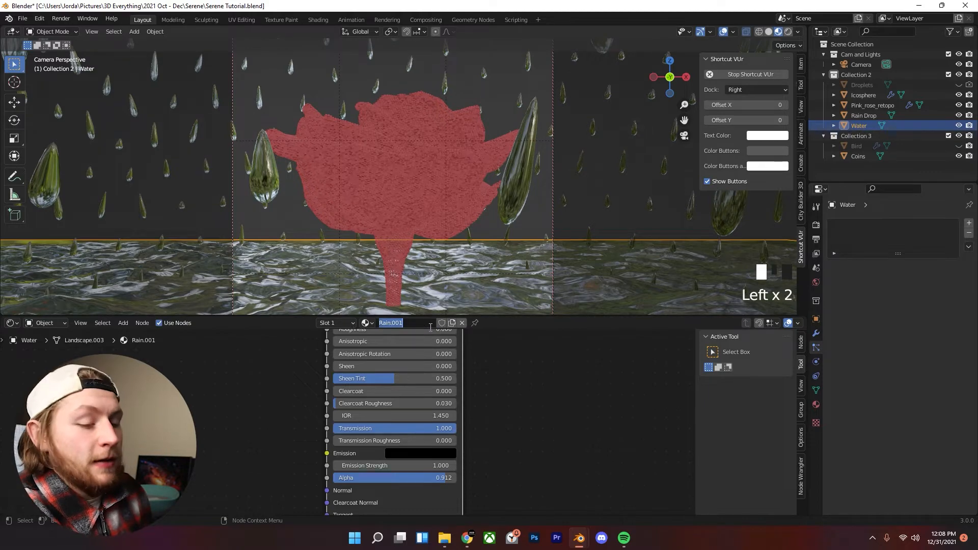
pyautogui.scroll(-6, 497, 154)
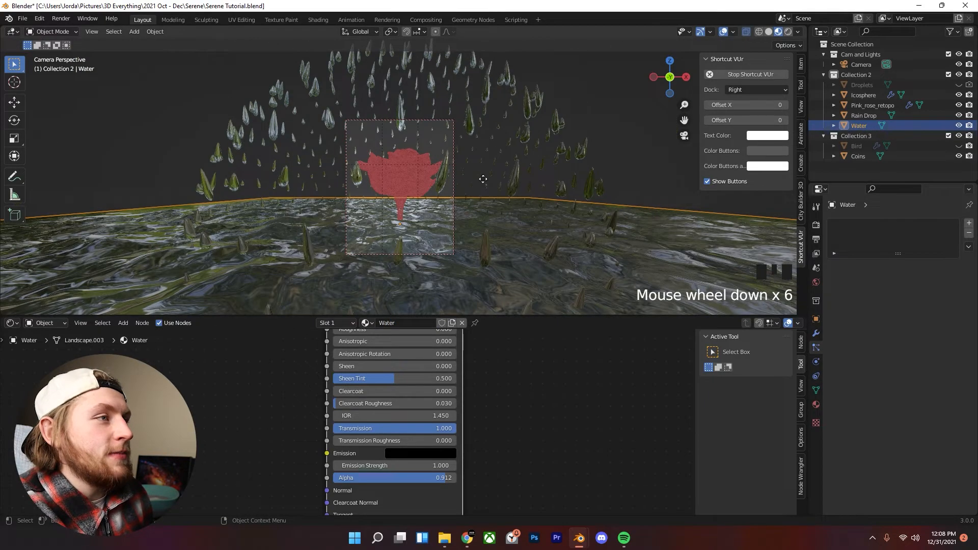
pyautogui.press('g')
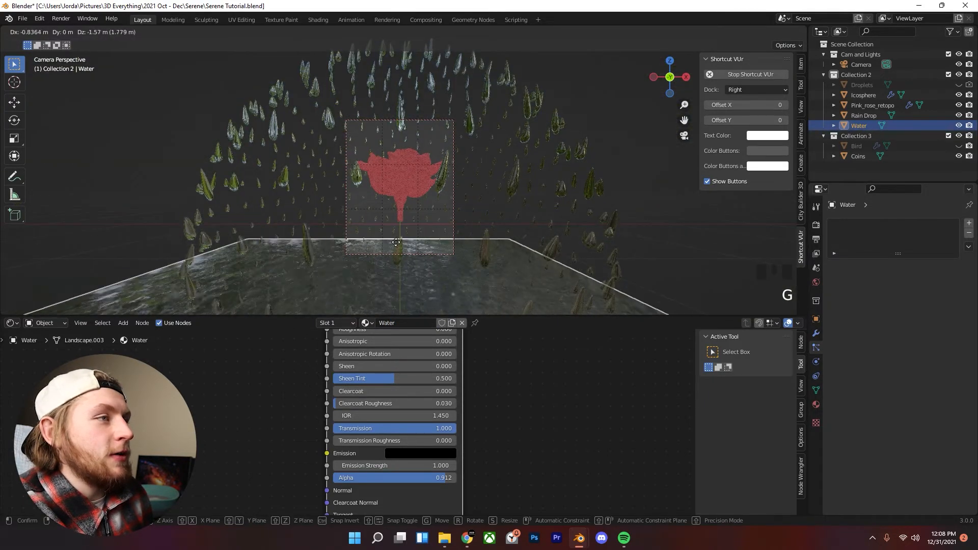
pyautogui.rightClick(531, 358)
pyautogui.click(470, 123)
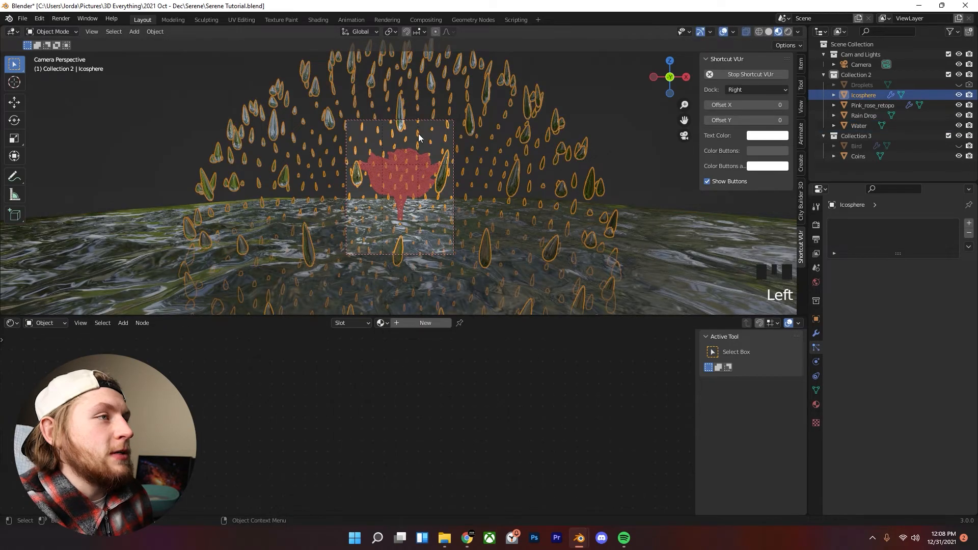
pyautogui.press('g')
pyautogui.press('KP_0')
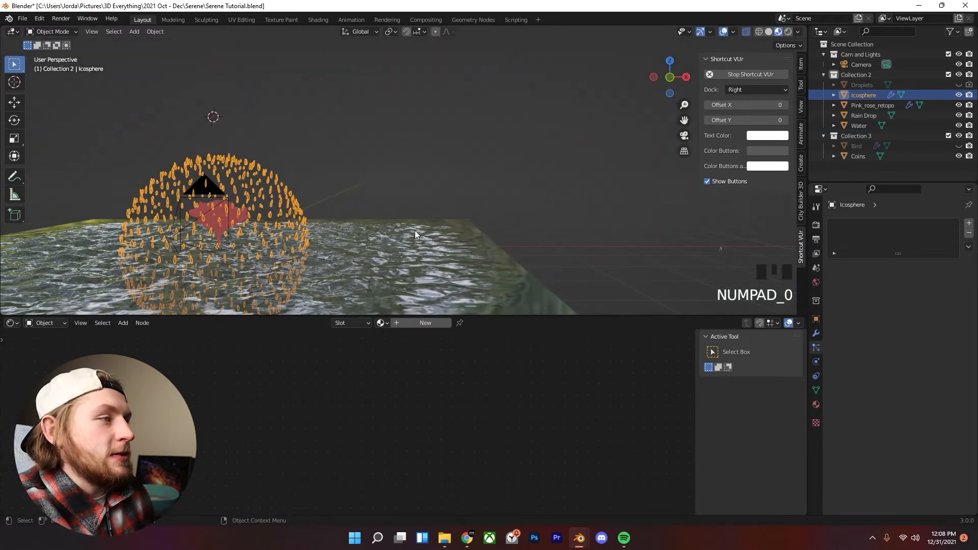
pyautogui.press('KP_0')
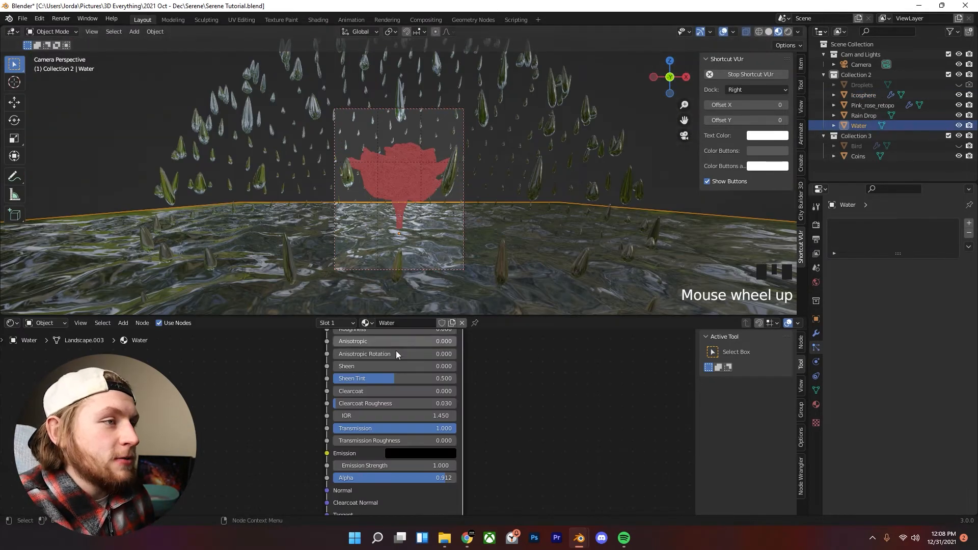
# - Examine the upper settings of the Water material's shader node
pyautogui.moveTo(396, 354)
pyautogui.mouseDown()
pyautogui.moveTo(439, 354)
pyautogui.moveTo(396, 354)
pyautogui.mouseUp()
pyautogui.moveTo(398, 362); pyautogui.dragTo(401, 512, button='middle')
pyautogui.click(426, 376)
pyautogui.moveTo(437, 248)
pyautogui.mouseDown()
pyautogui.moveTo(435, 295)
pyautogui.moveTo(415, 232)
pyautogui.moveTo(437, 248)
pyautogui.mouseUp()
# - Select the raindrop icosphere in the camera view
pyautogui.click(411, 115)
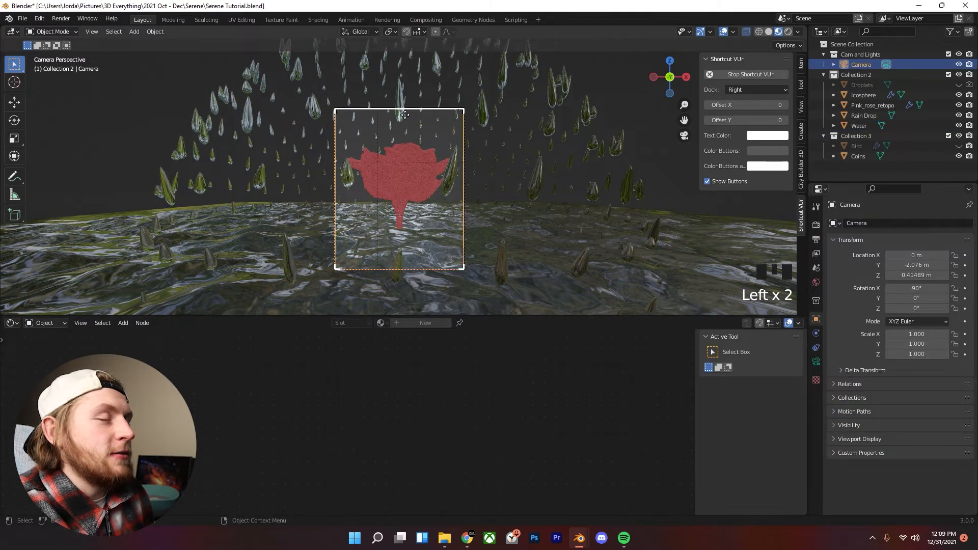
pyautogui.click(405, 118)
pyautogui.click(402, 121)
pyautogui.click(401, 121)
pyautogui.click(435, 128)
pyautogui.click(434, 127)
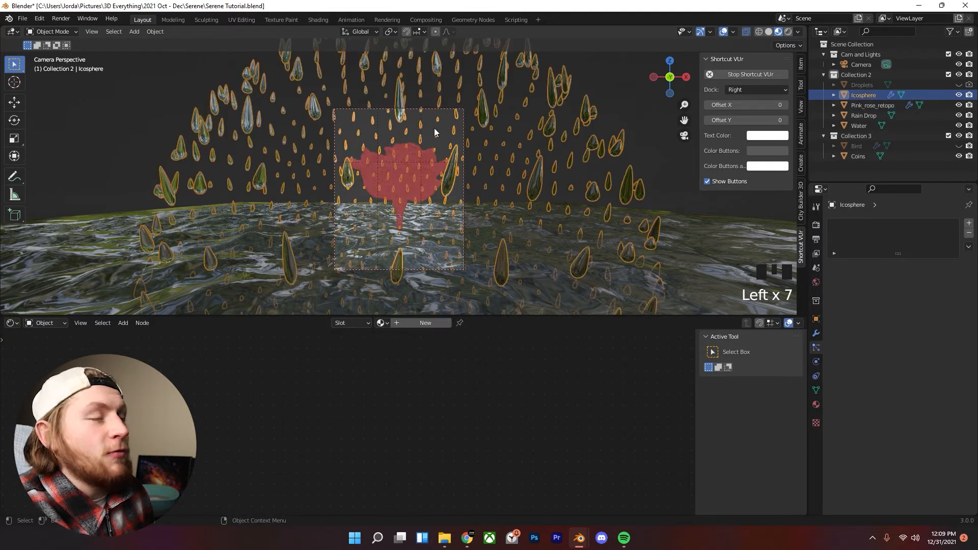
# - Preview the camera view in Rendered shading and enlarge the 3D viewport above the node editor
pyautogui.scroll(-2, 458, 146)
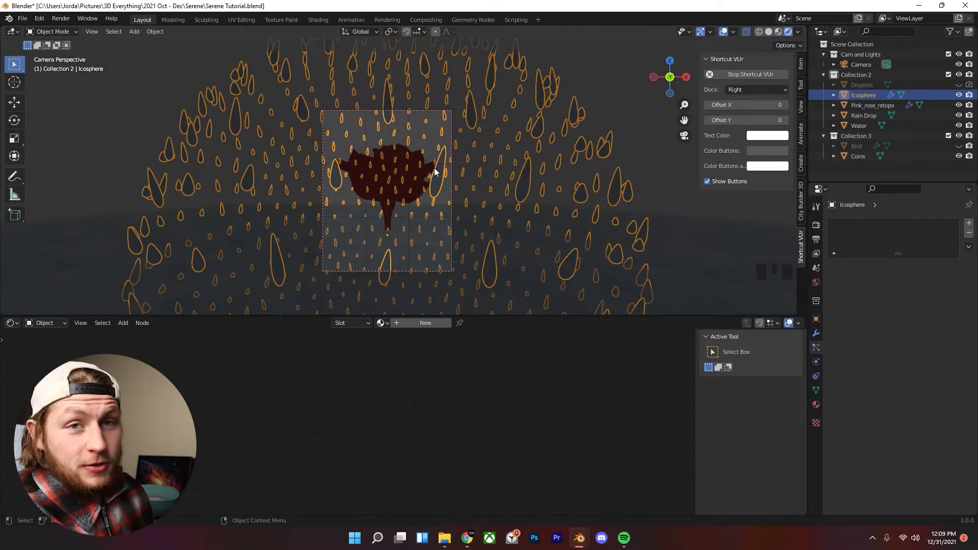
pyautogui.scroll(3, 434, 167)
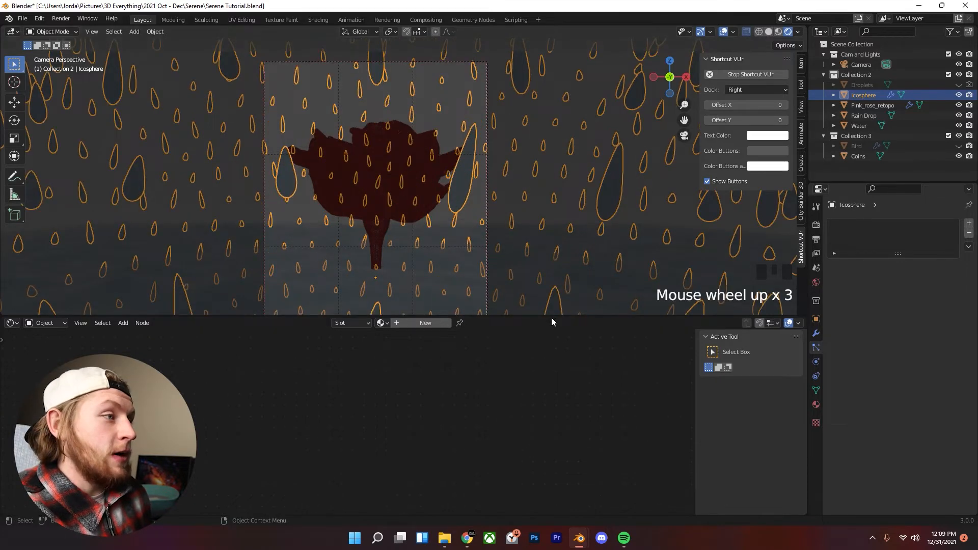
pyautogui.moveTo(551, 321); pyautogui.dragTo(550, 410)
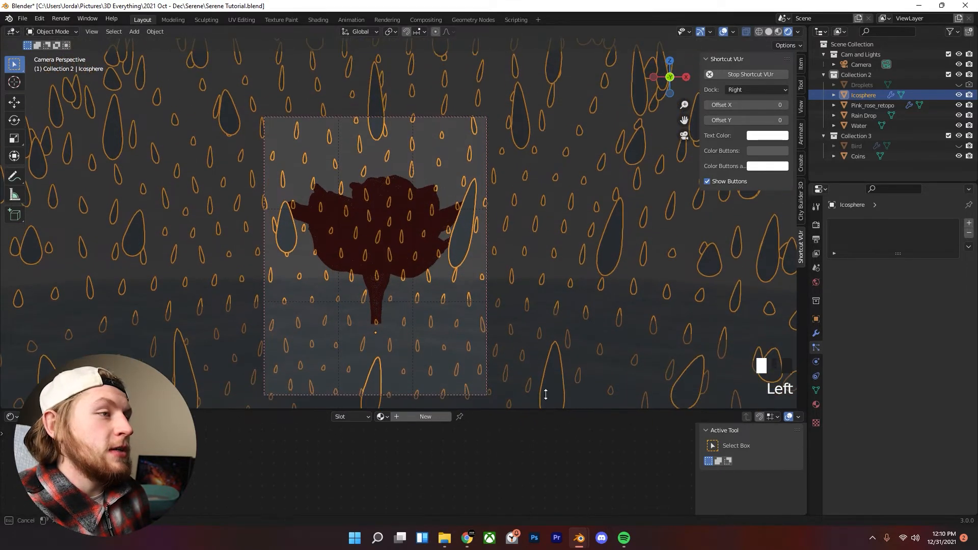
# - Add a plane, rotate it 90° about the X axis and scale it up to about 4.7 times its size
pyautogui.scroll(-3, 463, 239)
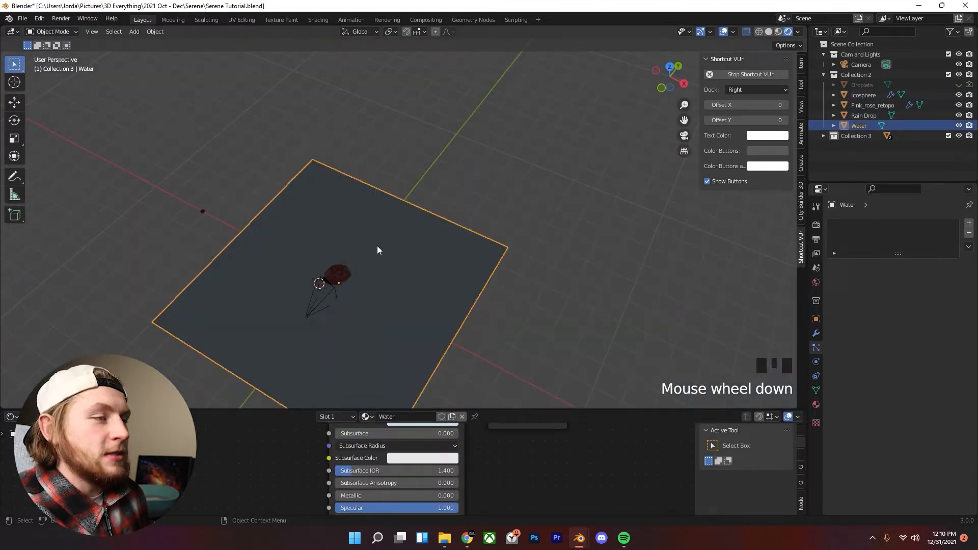
pyautogui.hotkey('shift', 'a')
pyautogui.moveTo(382, 247)
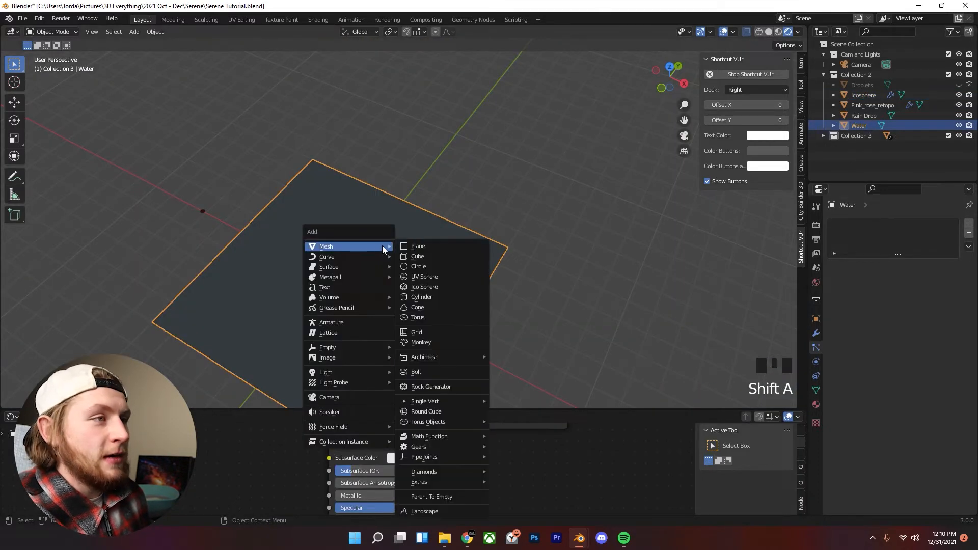
pyautogui.click(424, 246)
pyautogui.write('rx')
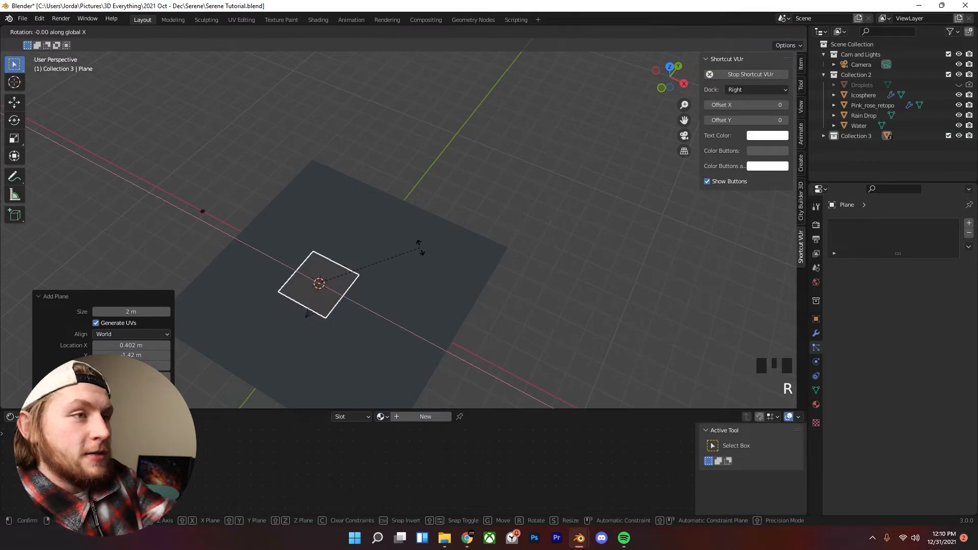
pyautogui.write('90')
pyautogui.press('Return')
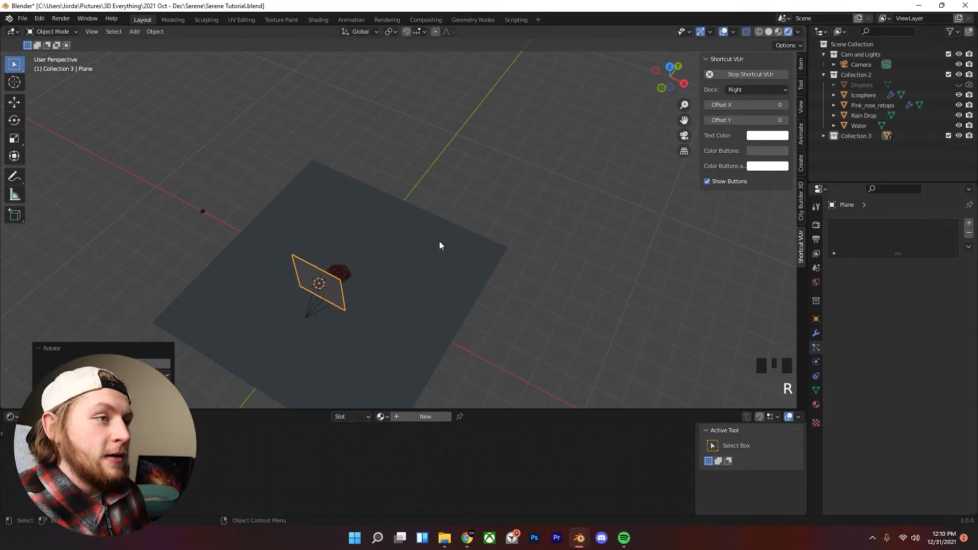
pyautogui.press('s')
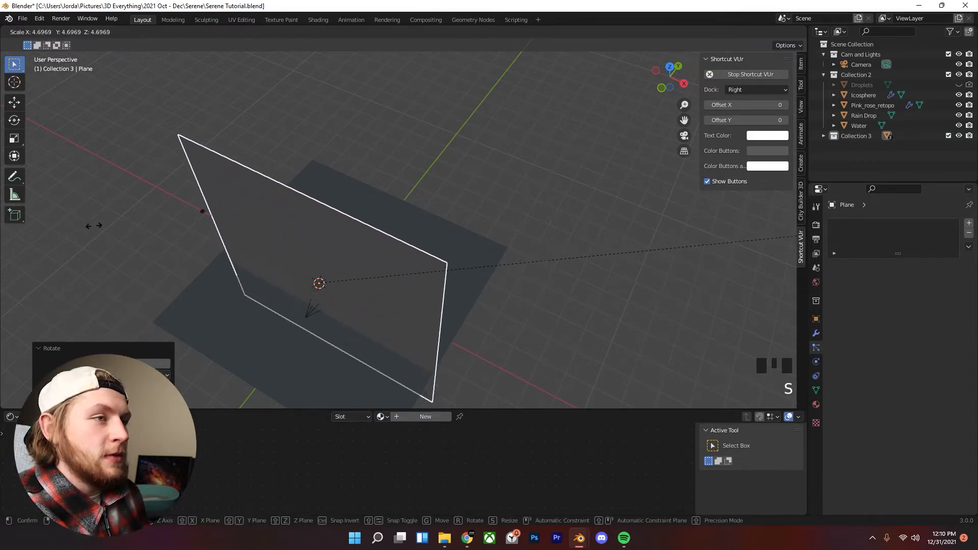
pyautogui.click(93, 225)
# - Move the plane about 6.5 m along the Y axis behind the rose and scale it up as a backdrop
pyautogui.moveTo(121, 242); pyautogui.dragTo(378, 264, button='middle')
pyautogui.press('g')
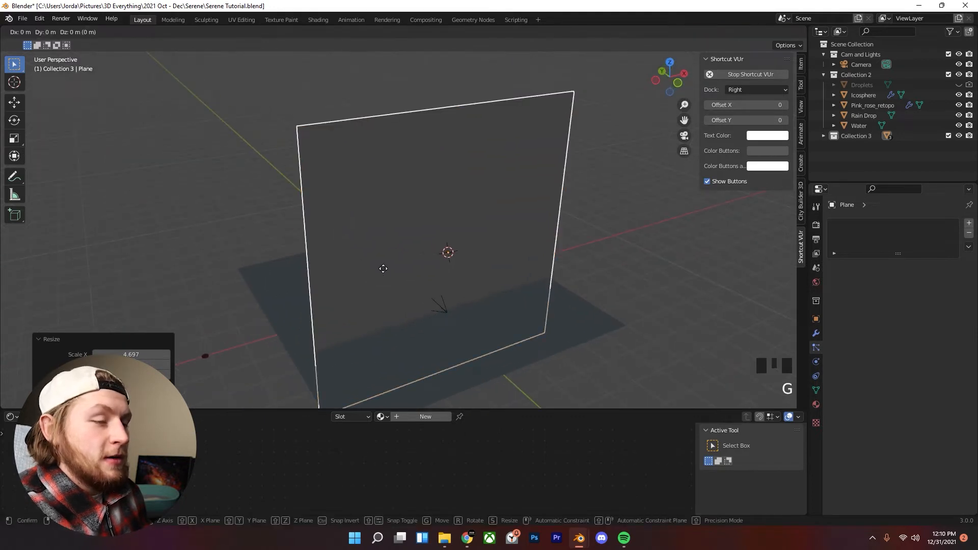
pyautogui.press('y')
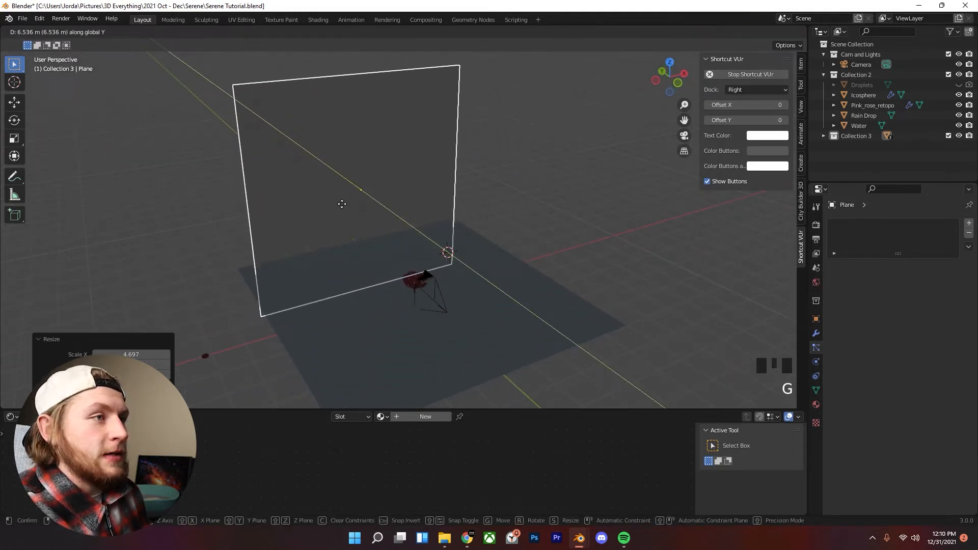
pyautogui.click(344, 203)
pyautogui.press('s')
pyautogui.click(250, 187)
# - Look through the camera and give the backdrop plane a new material named Background
pyautogui.click(817, 282)
pyautogui.click(684, 136)
pyautogui.click(571, 117)
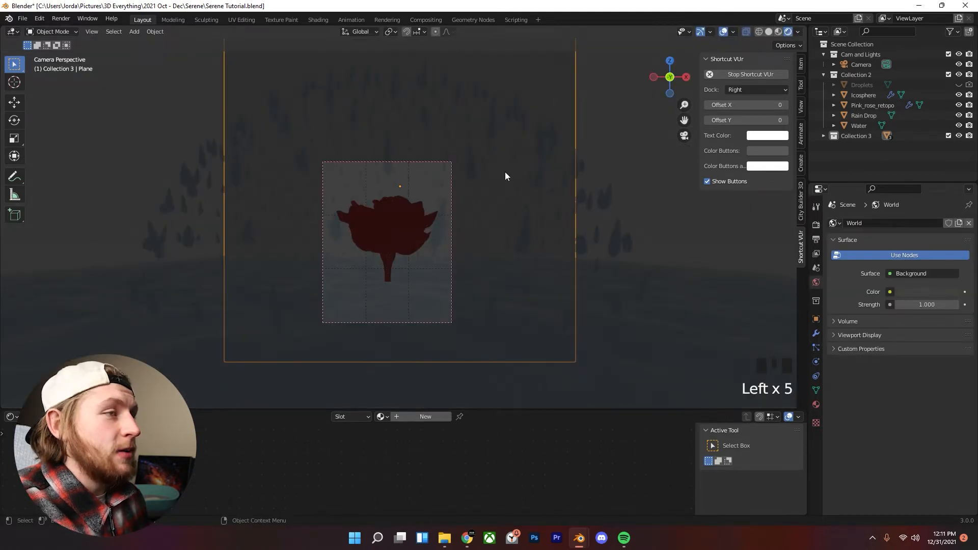
pyautogui.scroll(-5, 391, 434)
pyautogui.click(414, 417)
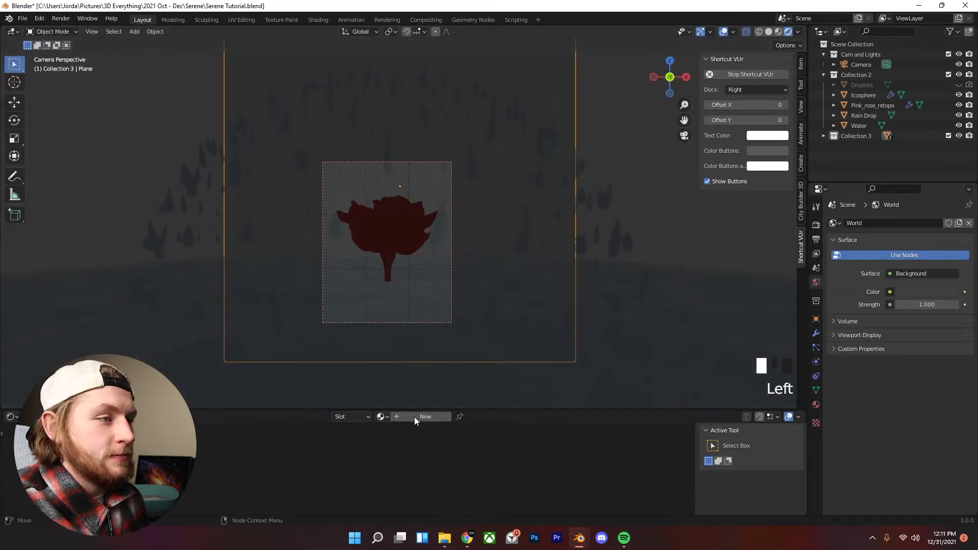
pyautogui.click(414, 417)
pyautogui.click(407, 417)
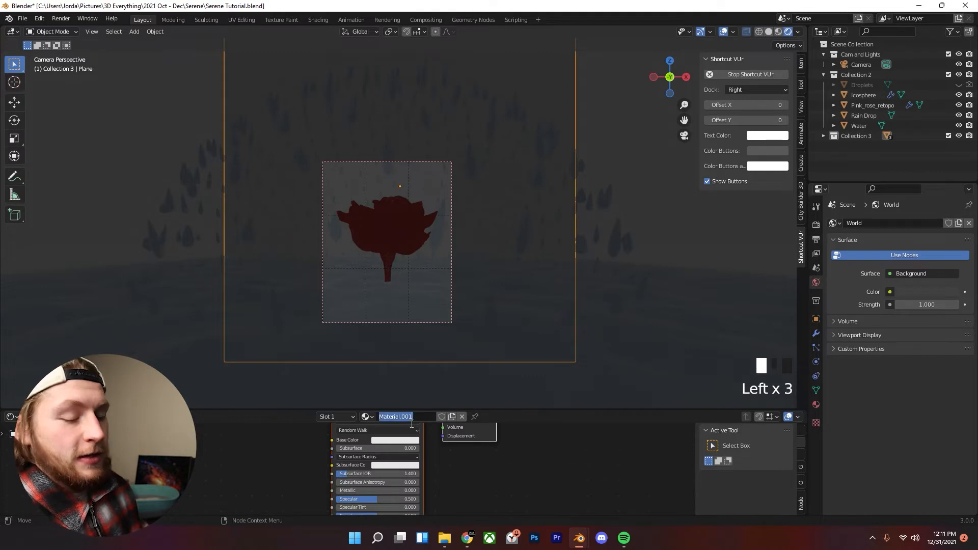
pyautogui.write('Background')
pyautogui.press('Return')
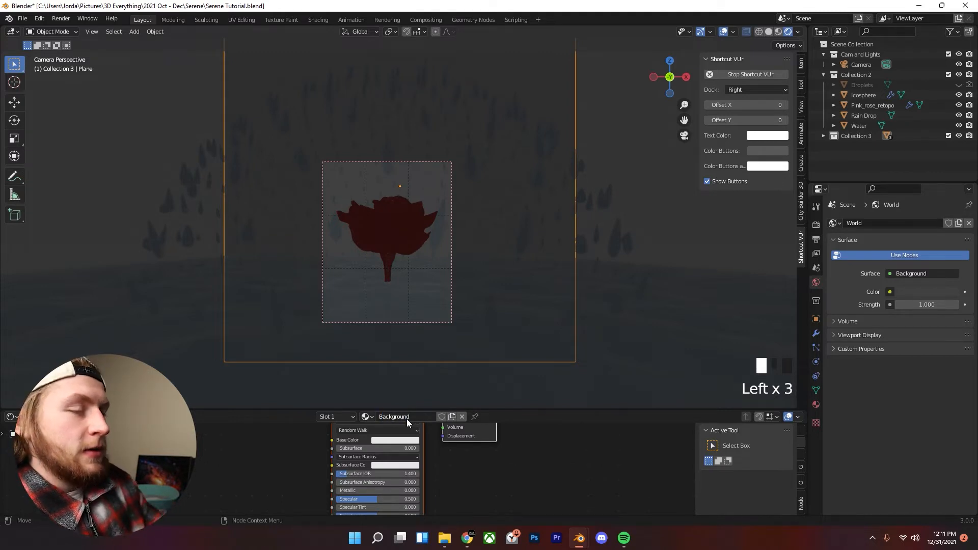
# - Enlarge the shader editor and set the Background material's base color to a soft pink
pyautogui.moveTo(395, 410); pyautogui.dragTo(395, 367)
pyautogui.click(395, 418)
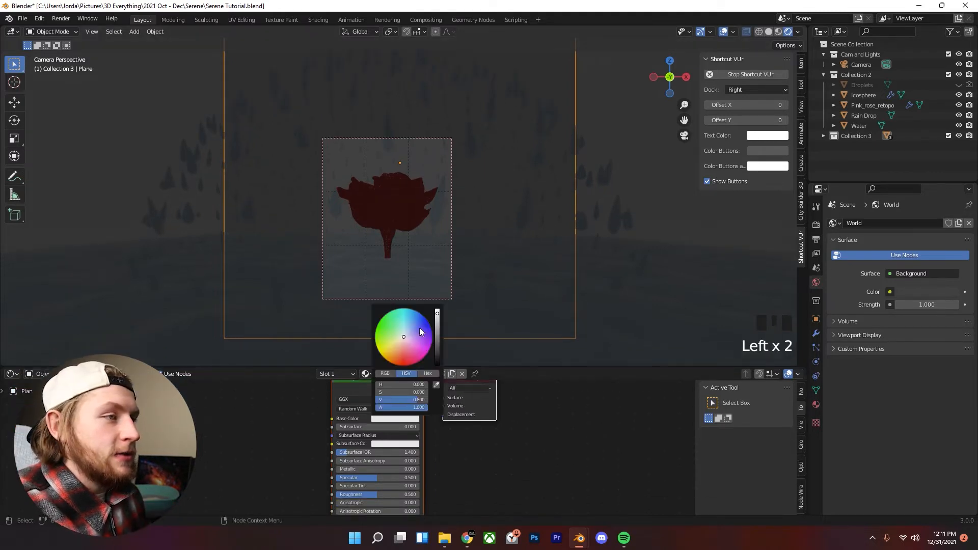
pyautogui.click(405, 342)
pyautogui.moveTo(405, 342); pyautogui.dragTo(407, 349)
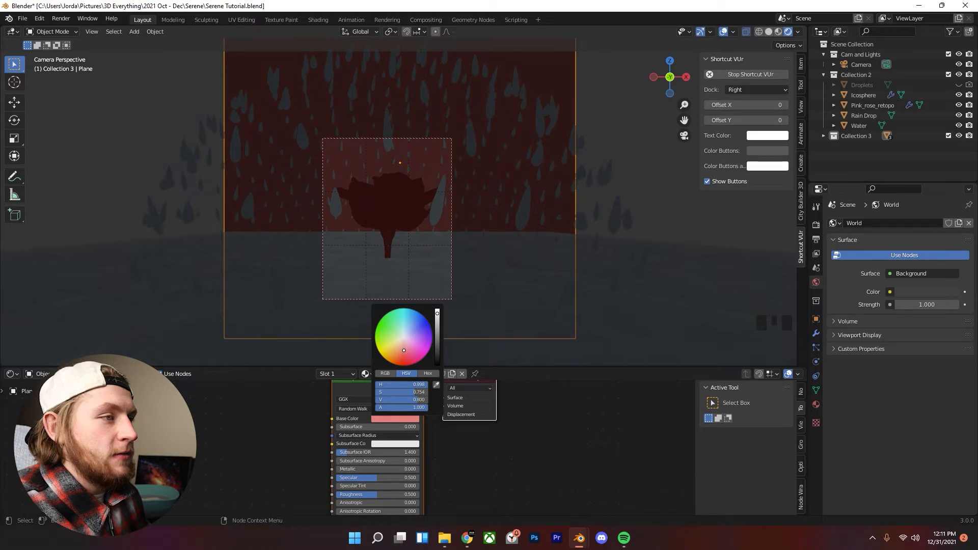
pyautogui.click(530, 265)
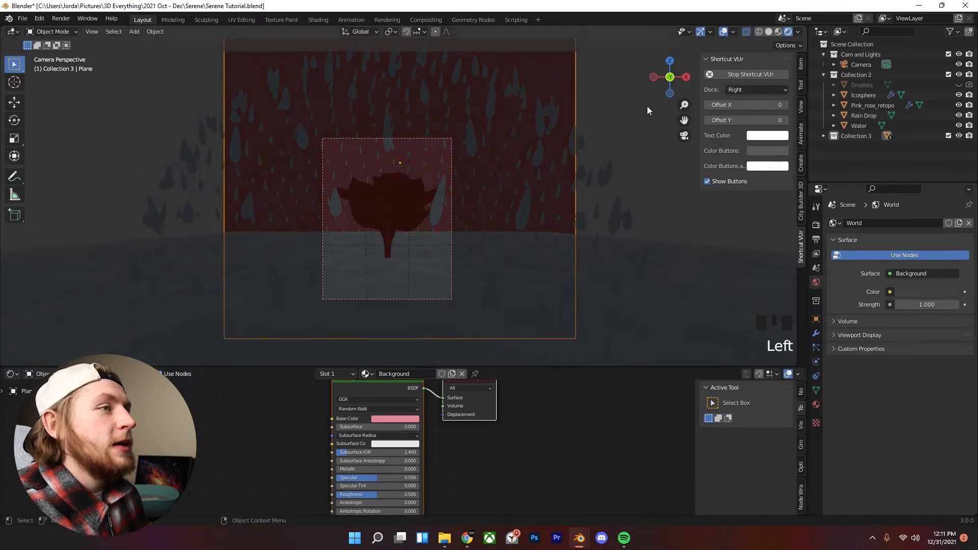
pyautogui.scroll(1, 357, 224)
# - Switch the shader editor to the World nodes and feed a Sky Texture into the Background node's color
pyautogui.click(56, 375)
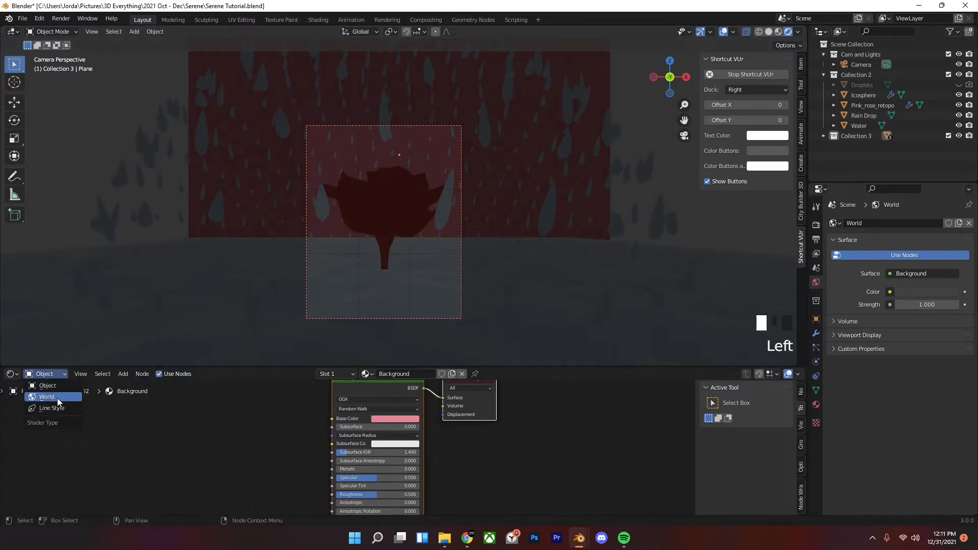
pyautogui.click(46, 397)
pyautogui.scroll(-4, 293, 408)
pyautogui.scroll(3, 293, 409)
pyautogui.hotkey('shift', 'a')
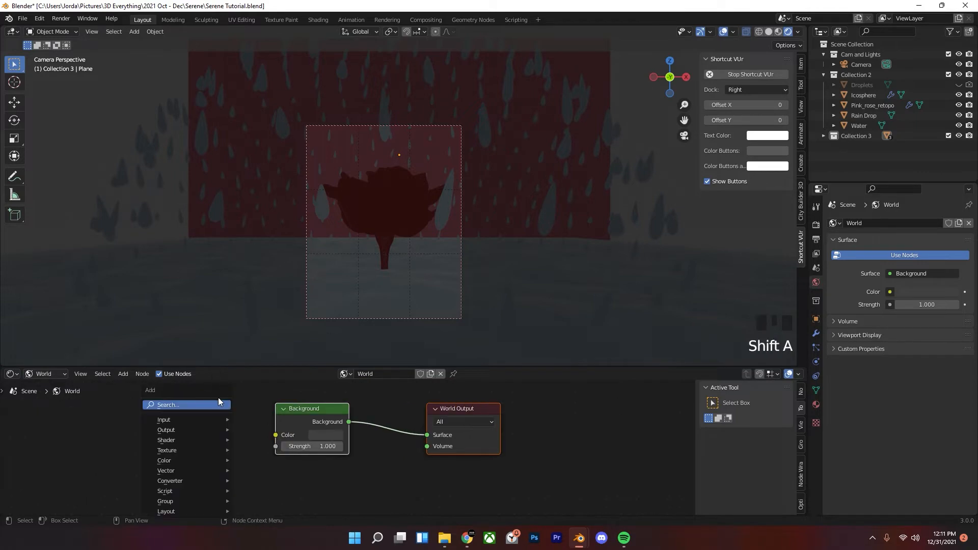
pyautogui.write('er')
pyautogui.write('sky')
pyautogui.press('KP_0')
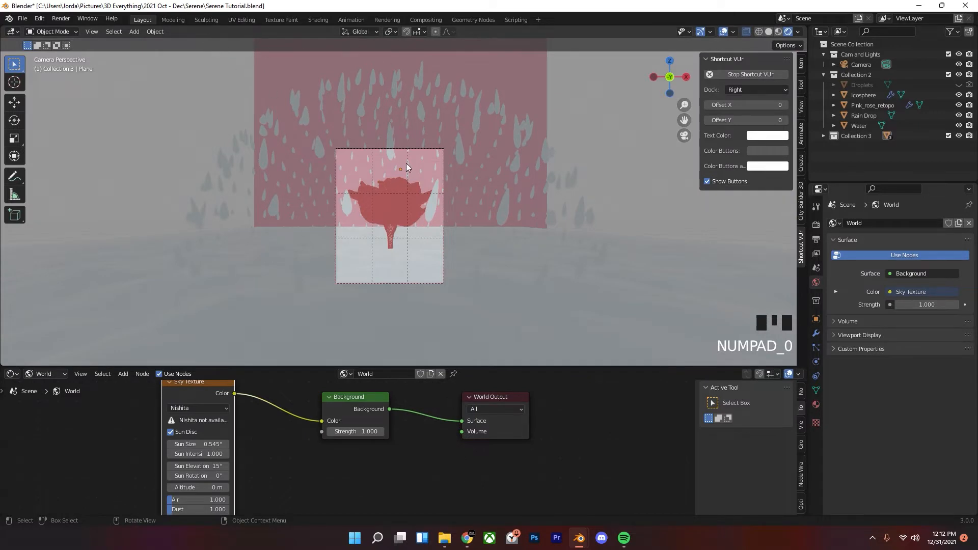
# - Set the render engine to Cycles and view the camera frame up close
pyautogui.scroll(1, 289, 416)
pyautogui.moveTo(301, 431); pyautogui.dragTo(341, 490, button='middle')
pyautogui.moveTo(222, 436); pyautogui.dragTo(239, 411)
pyautogui.click(816, 225)
pyautogui.click(920, 224)
pyautogui.click(923, 257)
pyautogui.scroll(4, 535, 214)
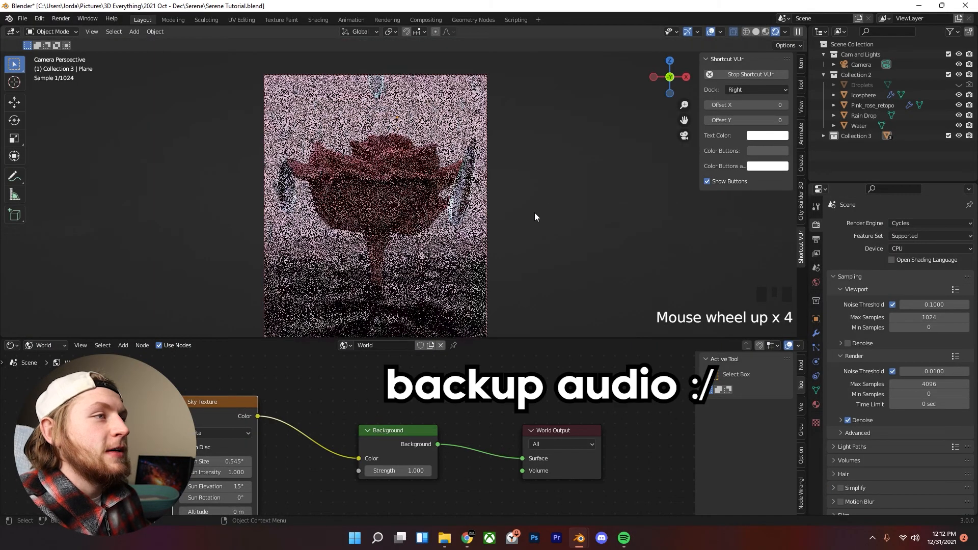
pyautogui.scroll(3, 540, 199)
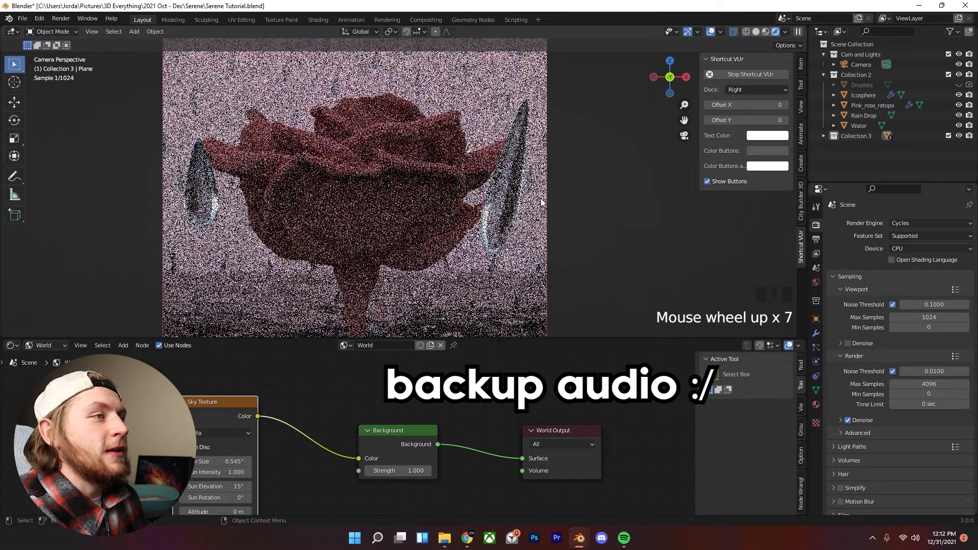
# - Select the rose, scale it up slightly and lower it toward the water in the camera view
pyautogui.click(420, 173)
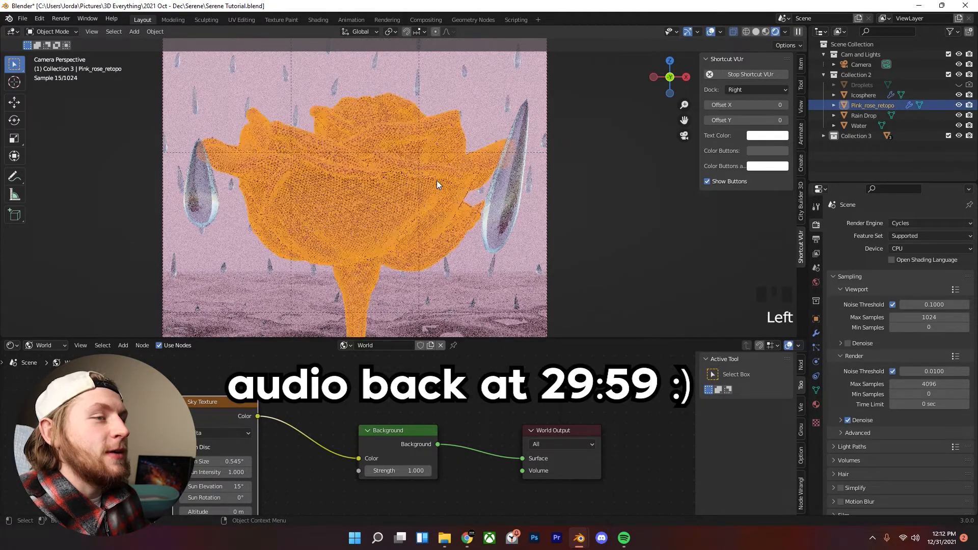
pyautogui.scroll(-2, 438, 185)
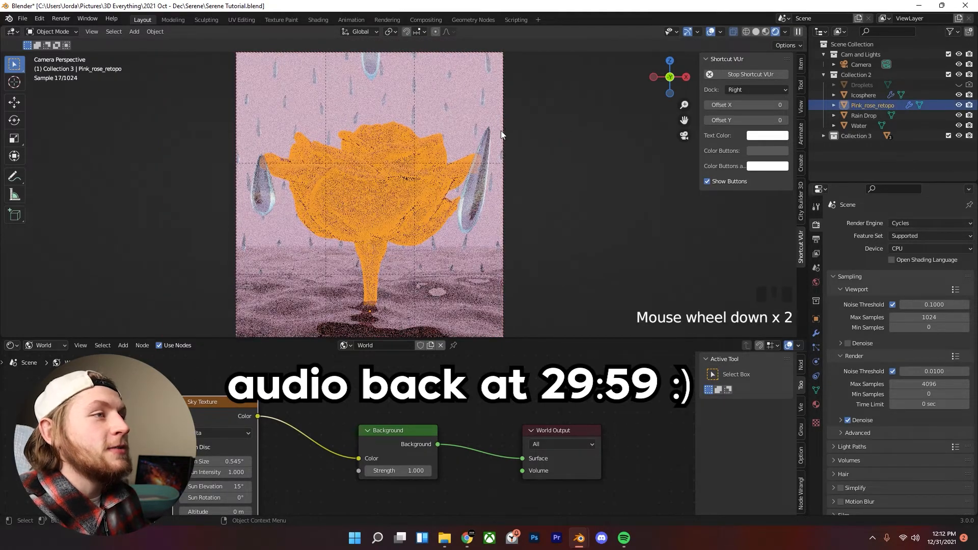
pyautogui.press('g')
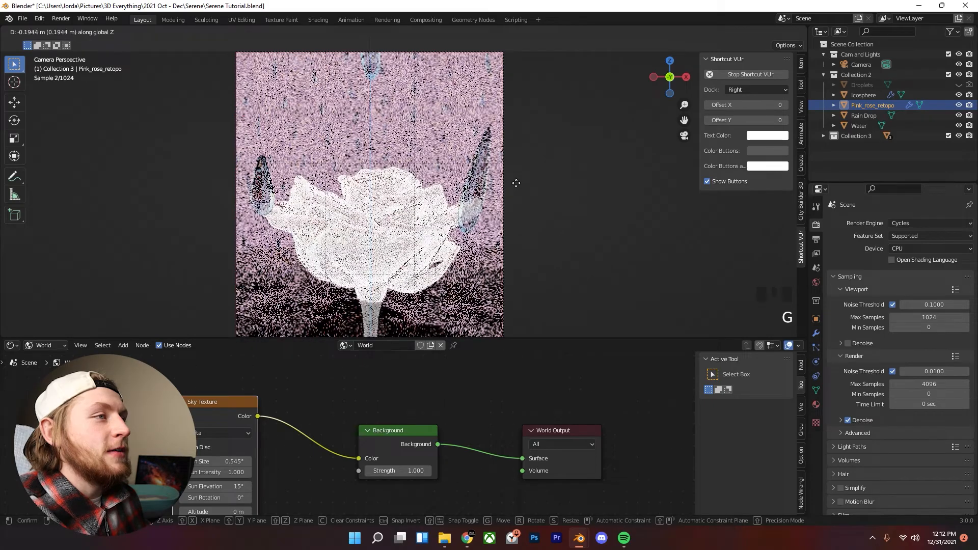
pyautogui.press('s')
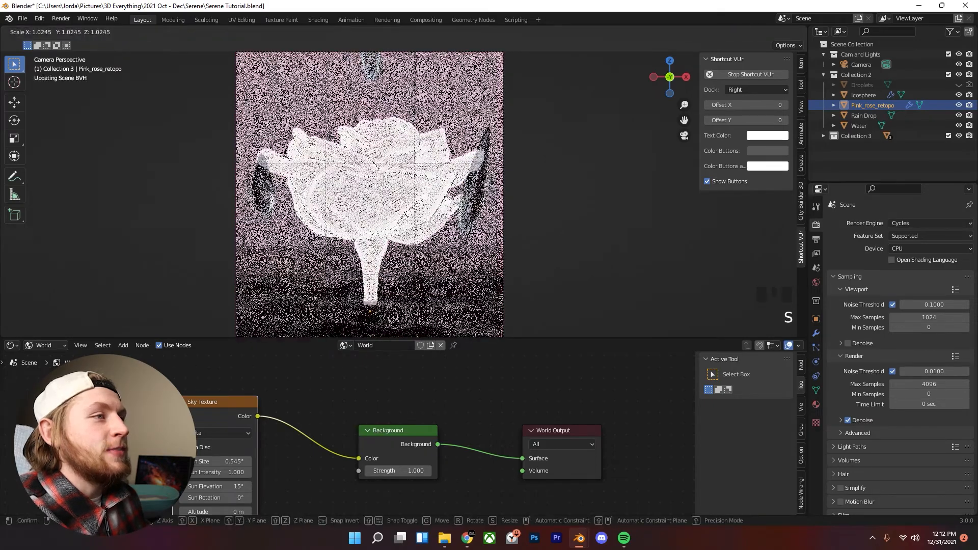
pyautogui.click(494, 232)
pyautogui.press('g')
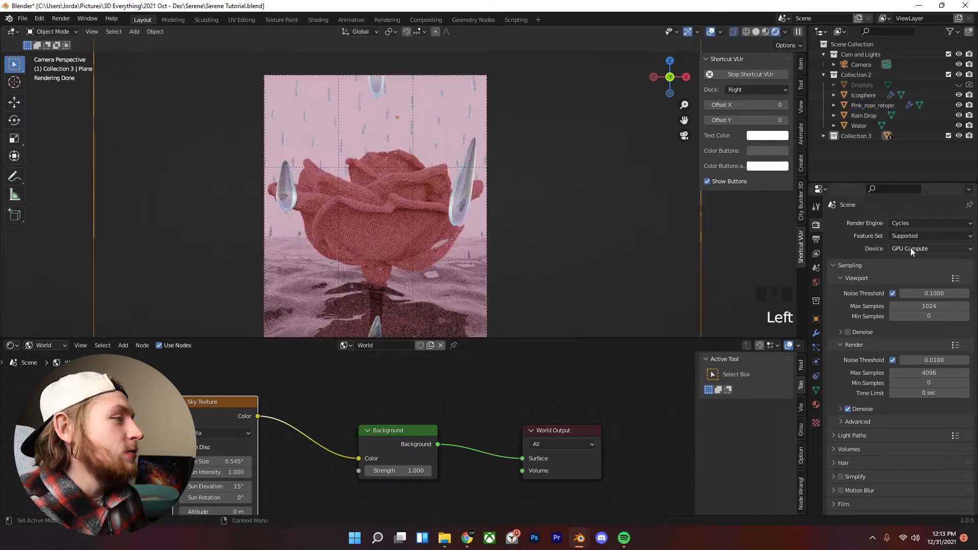
# - Choose GPU Compute as the Cycles device and check the Cycles render devices in the system preferences
pyautogui.click(913, 248)
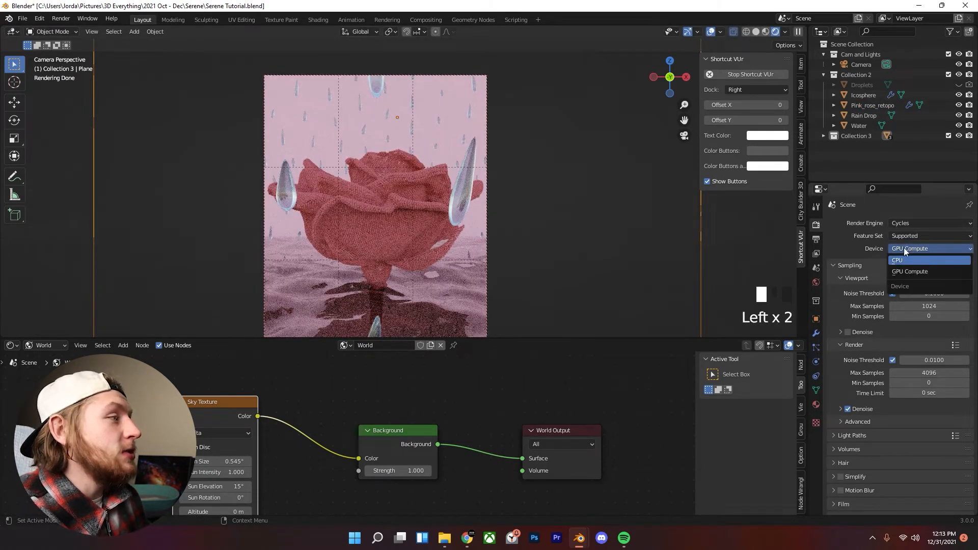
pyautogui.click(936, 276)
pyautogui.click(40, 18)
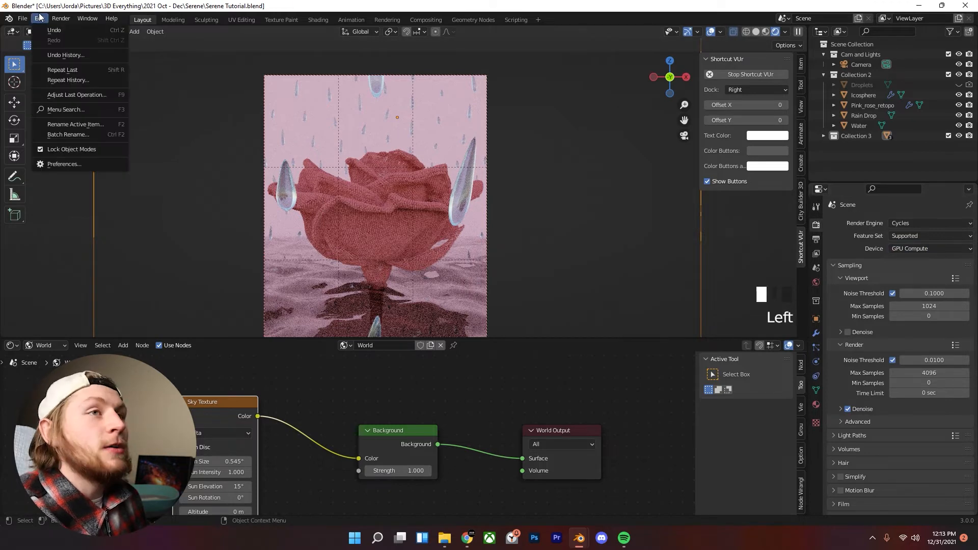
pyautogui.click(76, 164)
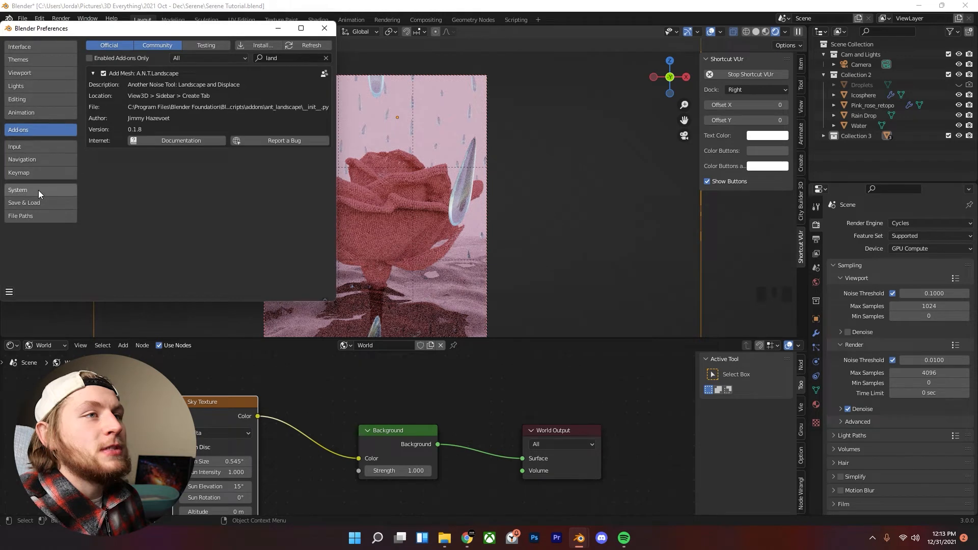
pyautogui.click(38, 190)
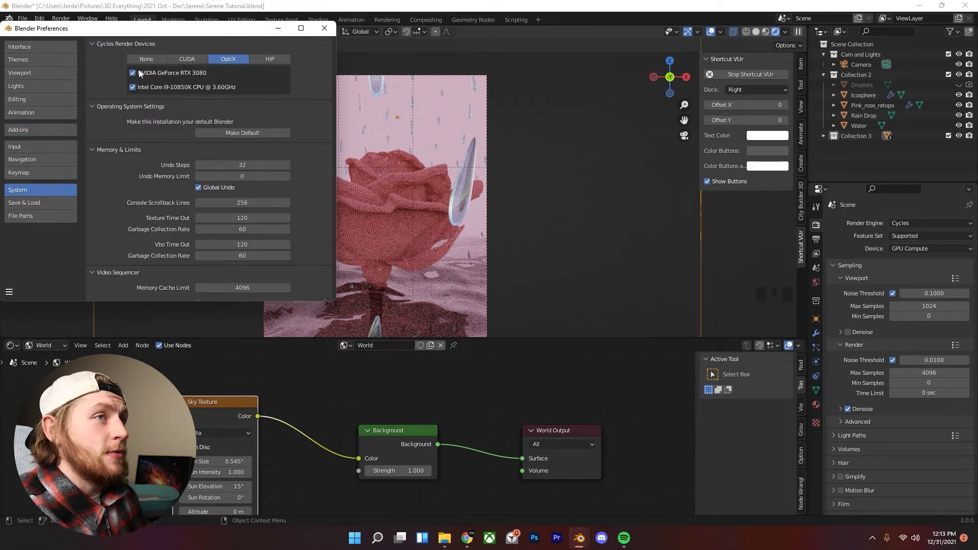
pyautogui.click(324, 28)
# - Set the viewport's maximum samples to 40
pyautogui.click(933, 308)
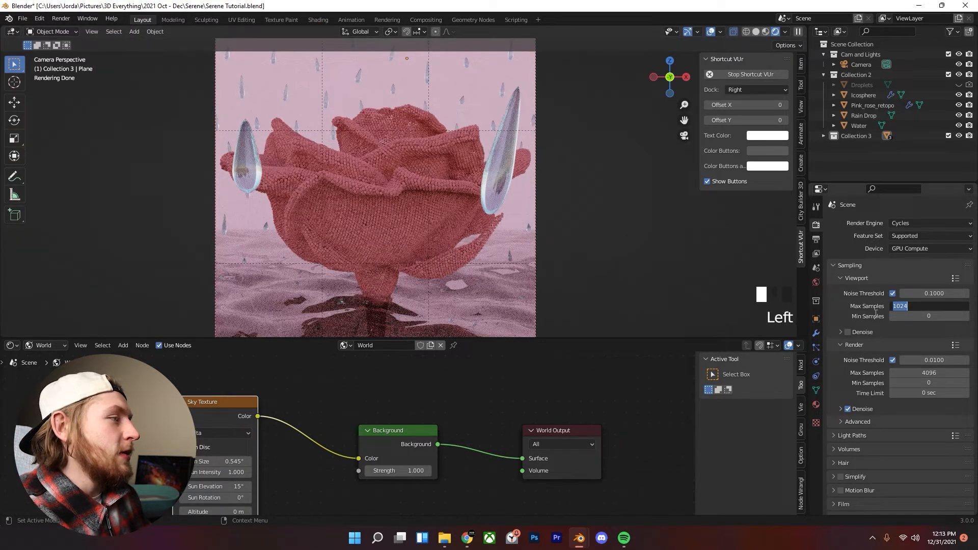
pyautogui.click(924, 308)
pyautogui.write('100')
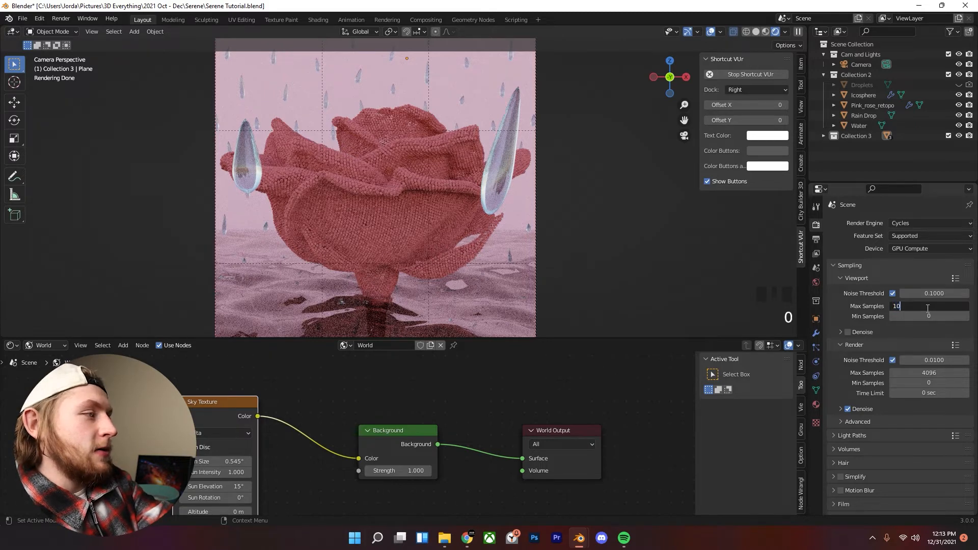
pyautogui.press('BackSpace')
pyautogui.press('BackSpace')
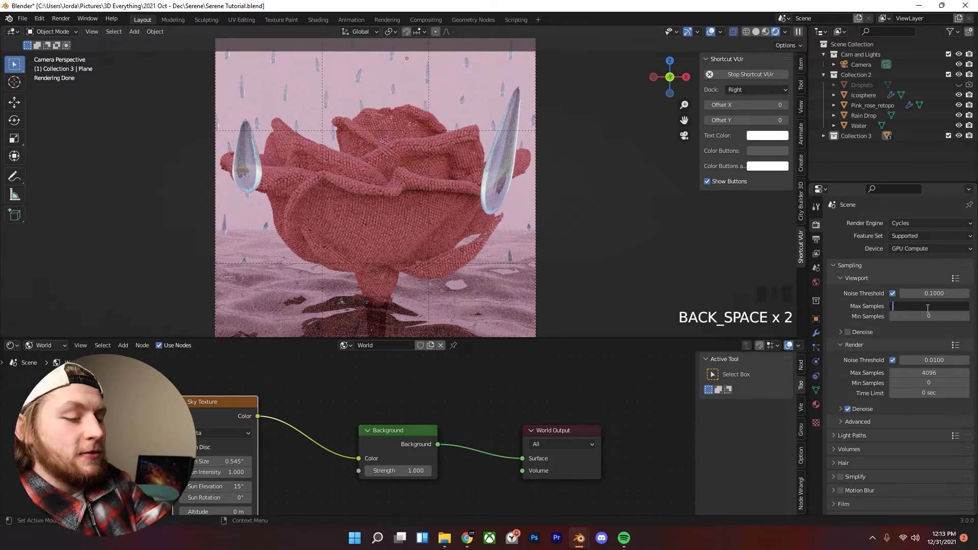
pyautogui.write('40')
pyautogui.press('Return')
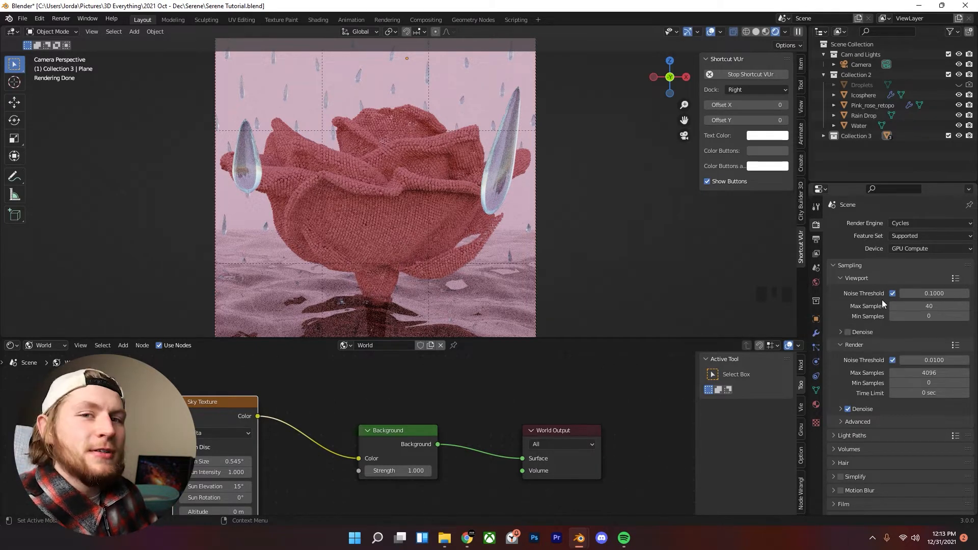
# - Set the final render's maximum samples to 100
pyautogui.scroll(-1, 867, 312)
pyautogui.scroll(1, 885, 328)
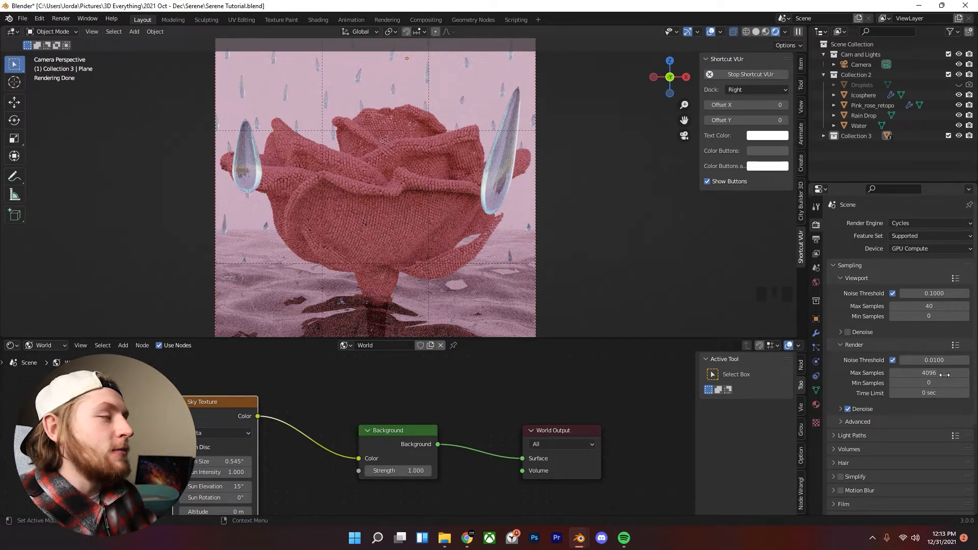
pyautogui.click(917, 375)
pyautogui.write('100')
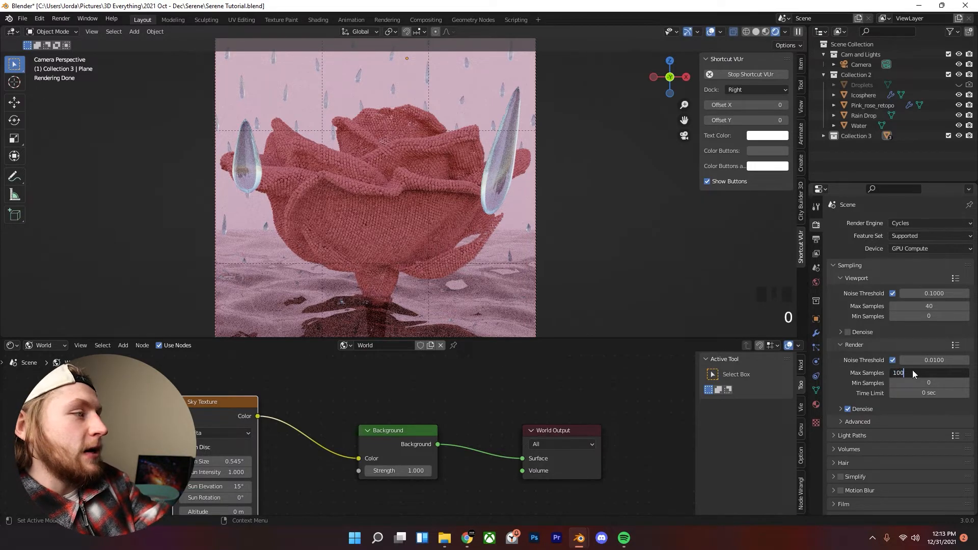
pyautogui.press('Return')
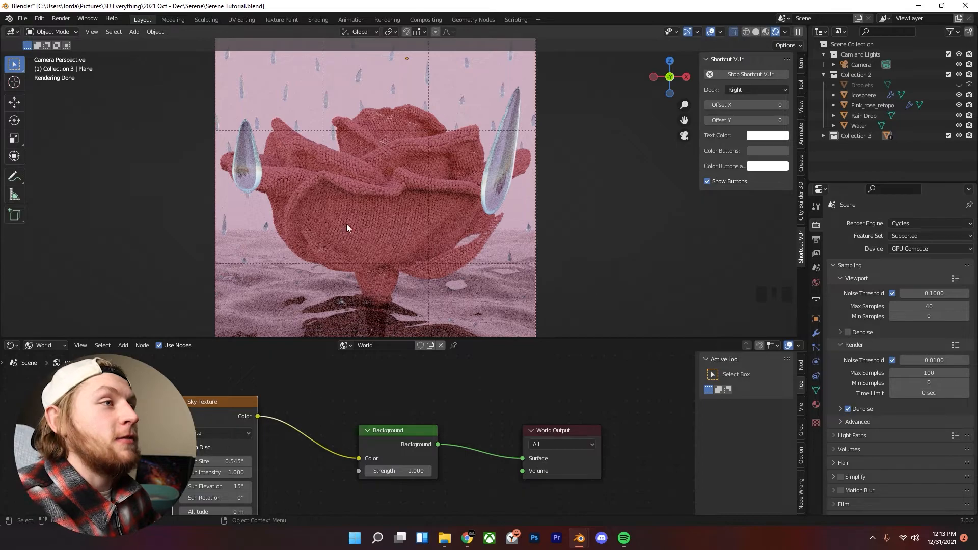
# - Set the dust value of the world's Sky Texture to 0.79
pyautogui.scroll(-2, 349, 265)
pyautogui.scroll(-2, 510, 352)
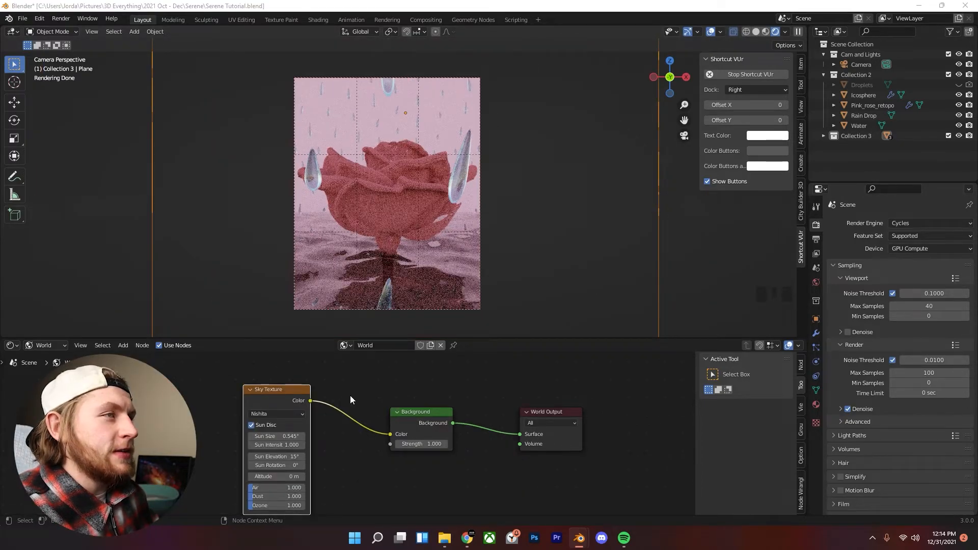
pyautogui.scroll(2, 350, 395)
pyautogui.scroll(-7, 422, 233)
pyautogui.moveTo(484, 208); pyautogui.dragTo(499, 240, button='middle')
pyautogui.scroll(2, 350, 443)
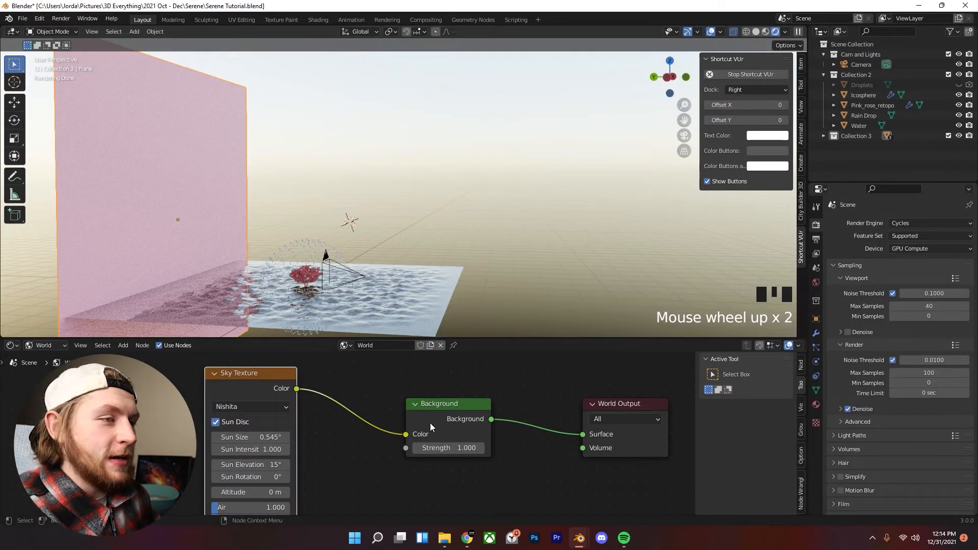
pyautogui.scroll(-2, 348, 443)
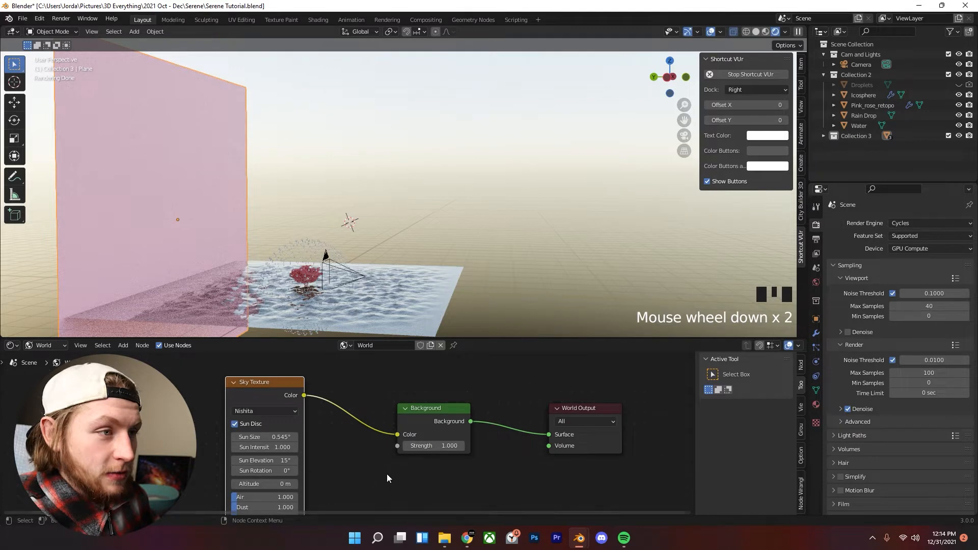
pyautogui.moveTo(387, 479); pyautogui.dragTo(414, 418, button='middle')
pyautogui.scroll(3, 356, 421)
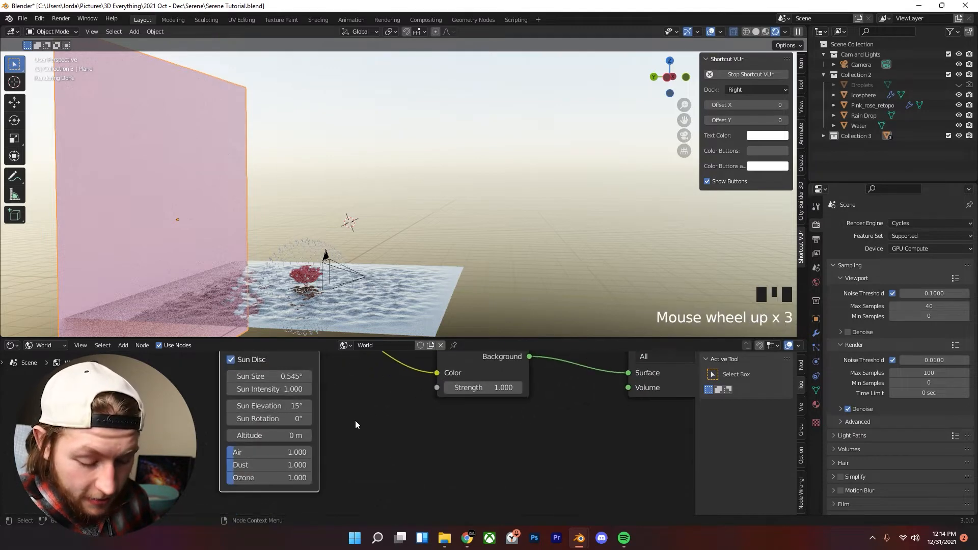
pyautogui.click(283, 465)
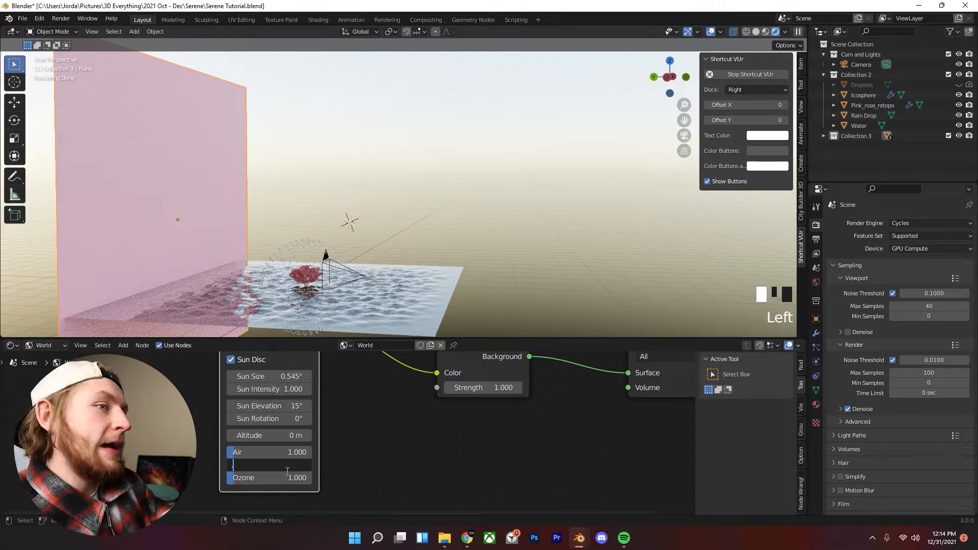
pyautogui.write('.79')
pyautogui.press('Return')
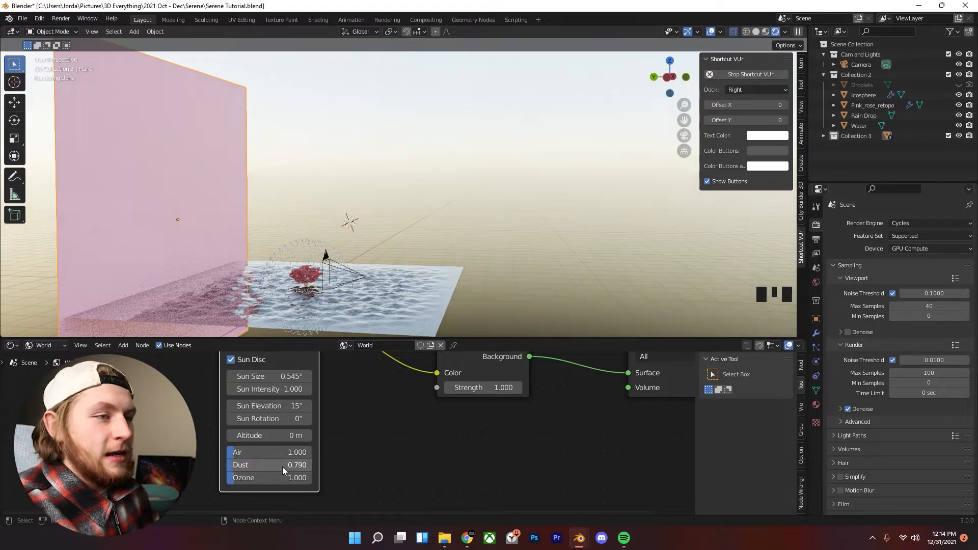
pyautogui.moveTo(272, 466)
pyautogui.mouseDown()
pyautogui.moveTo(331, 466)
pyautogui.moveTo(272, 466)
pyautogui.mouseUp()
# - Set the Sky Texture's ozone to 0.5
pyautogui.doubleClick(266, 479)
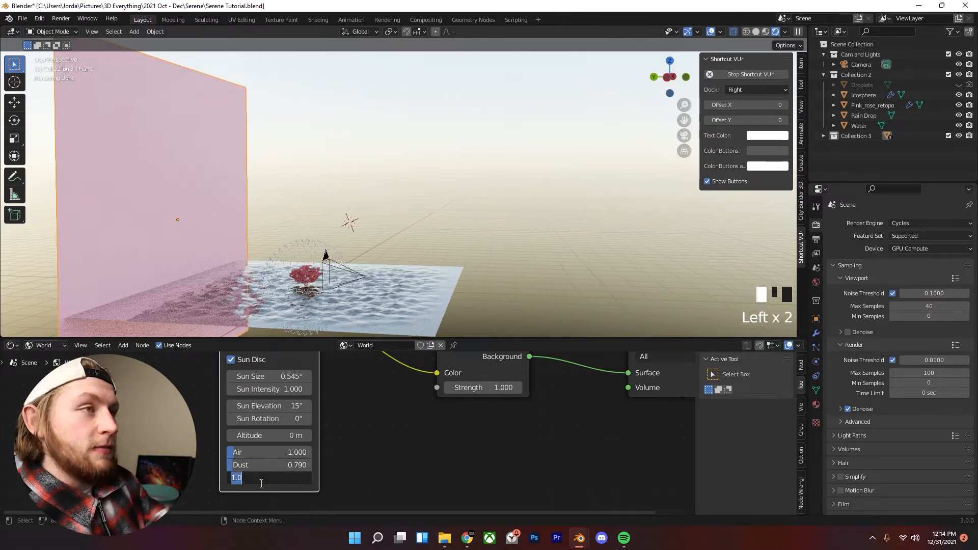
pyautogui.write('.5')
pyautogui.press('Return')
pyautogui.scroll(-1, 342, 421)
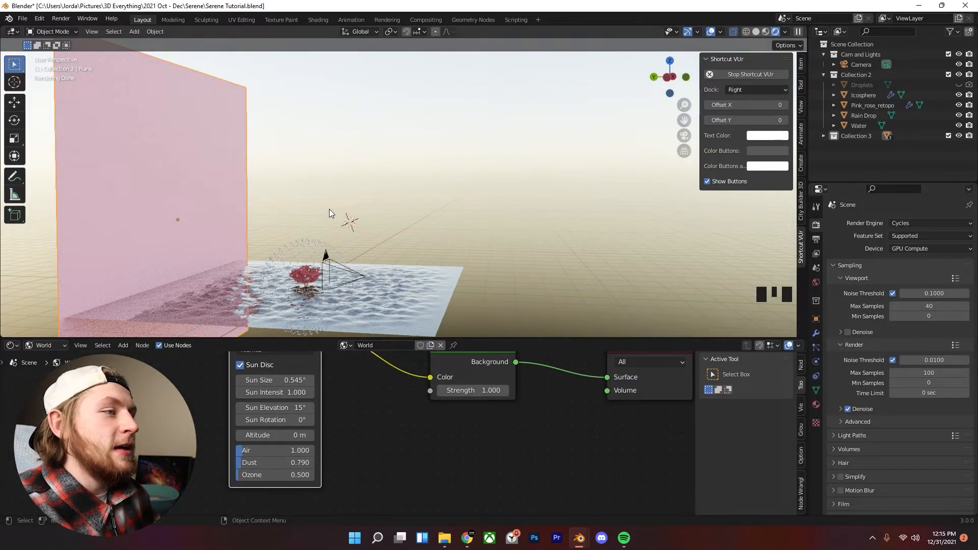
# - Return to the camera view to check the rose and raindrops, and reposition the Sky Texture node beside the Background node
pyautogui.press('KP_0')
pyautogui.scroll(2, 545, 204)
pyautogui.keyDown('shift'); pyautogui.moveTo(536, 174); pyautogui.dragTo(529, 207, button='middle'); pyautogui.keyUp('shift')
pyautogui.scroll(3, 528, 206)
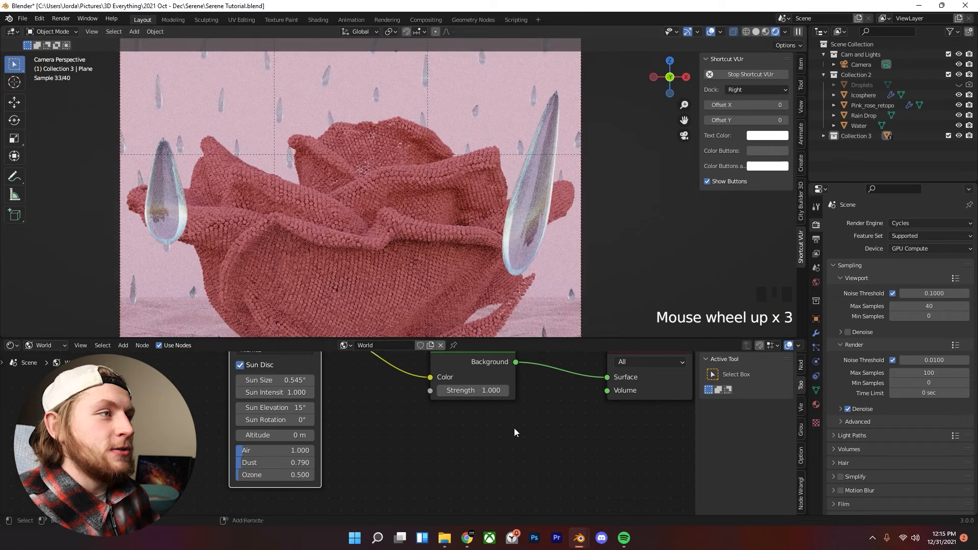
pyautogui.keyDown('shift'); pyautogui.moveTo(432, 373); pyautogui.dragTo(415, 411, button='middle'); pyautogui.keyUp('shift')
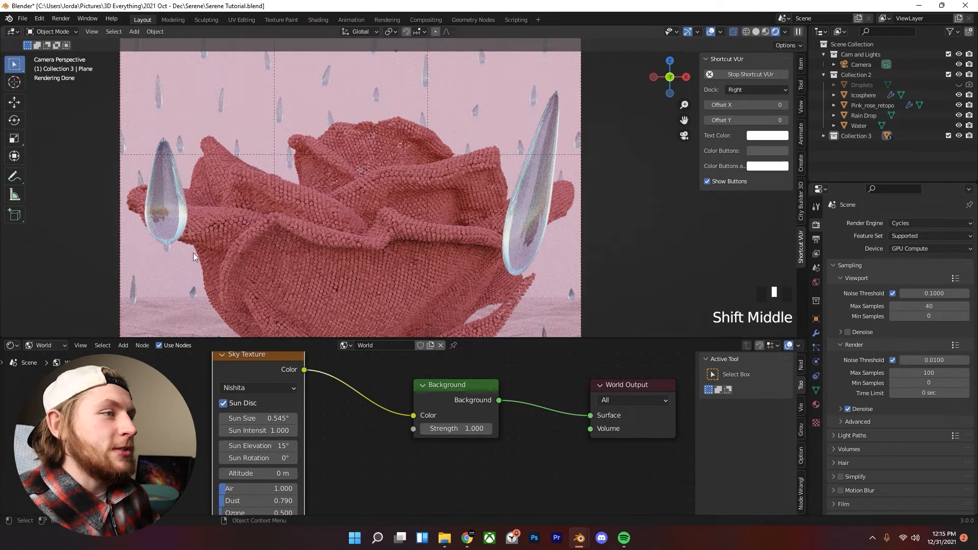
pyautogui.moveTo(252, 355); pyautogui.dragTo(244, 370)
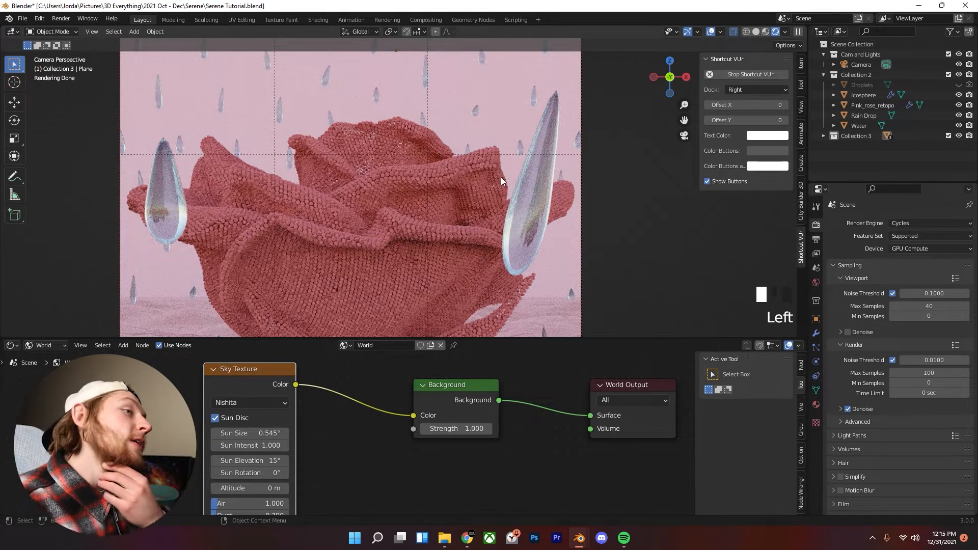
pyautogui.scroll(-2, 500, 177)
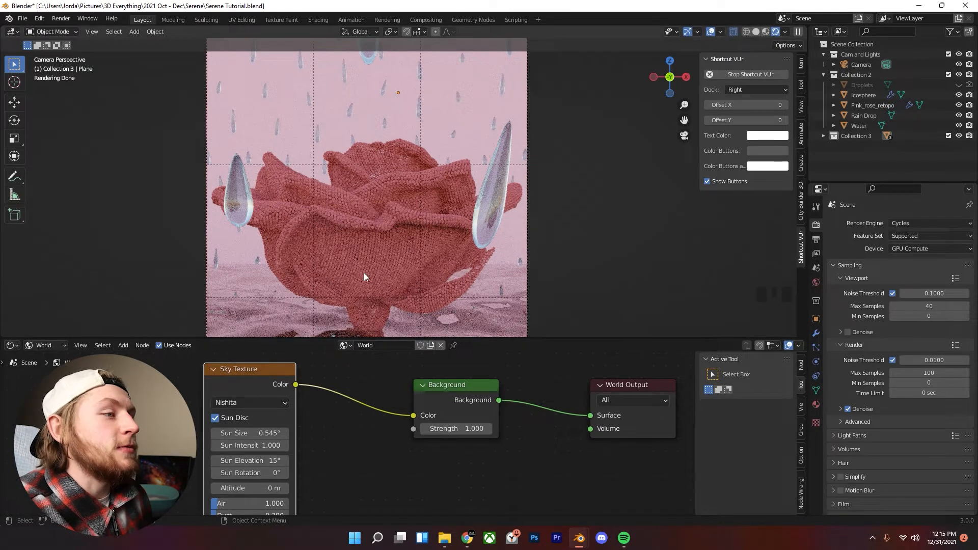
pyautogui.moveTo(285, 412); pyautogui.dragTo(305, 415)
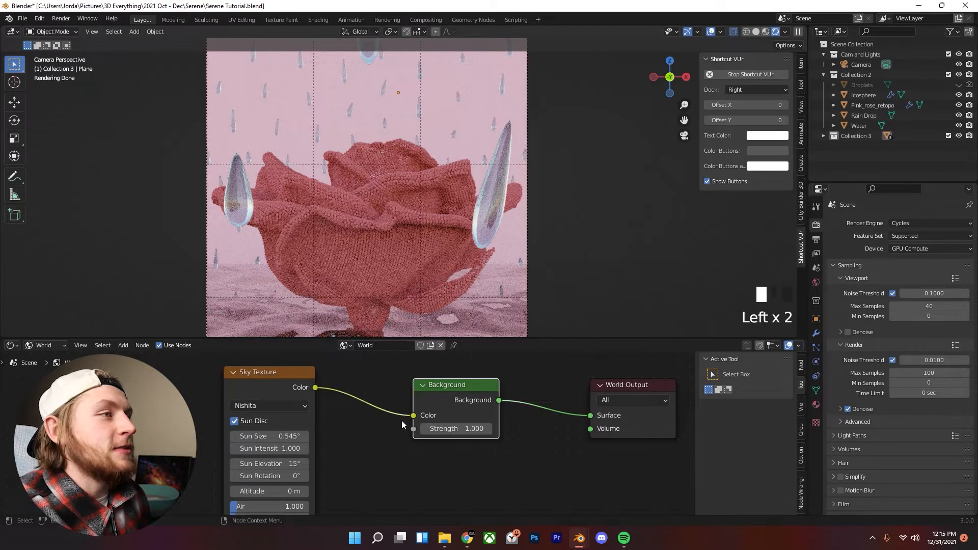
# - Disconnect the Sky Texture from the Background node and make the background color plain white to compare the lighting
pyautogui.moveTo(414, 415); pyautogui.dragTo(347, 418)
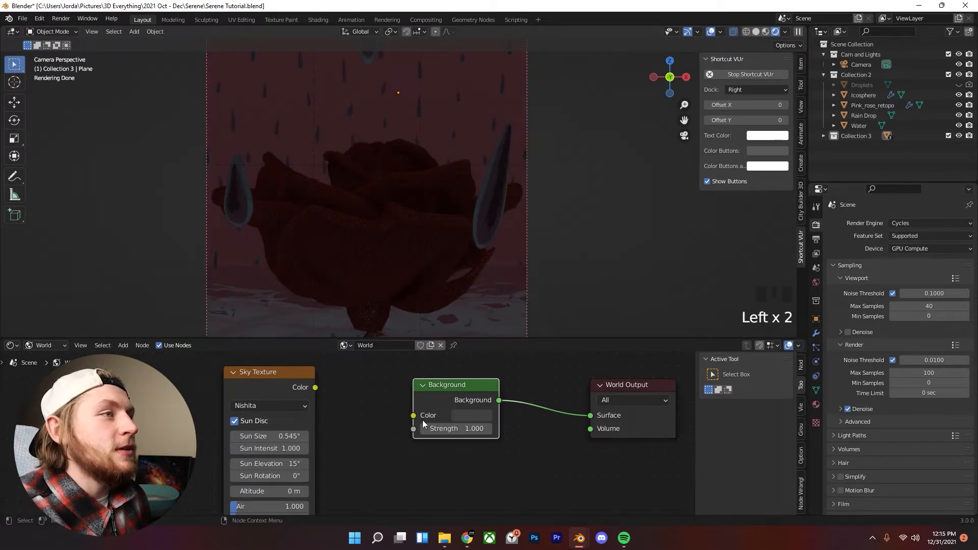
pyautogui.click(463, 416)
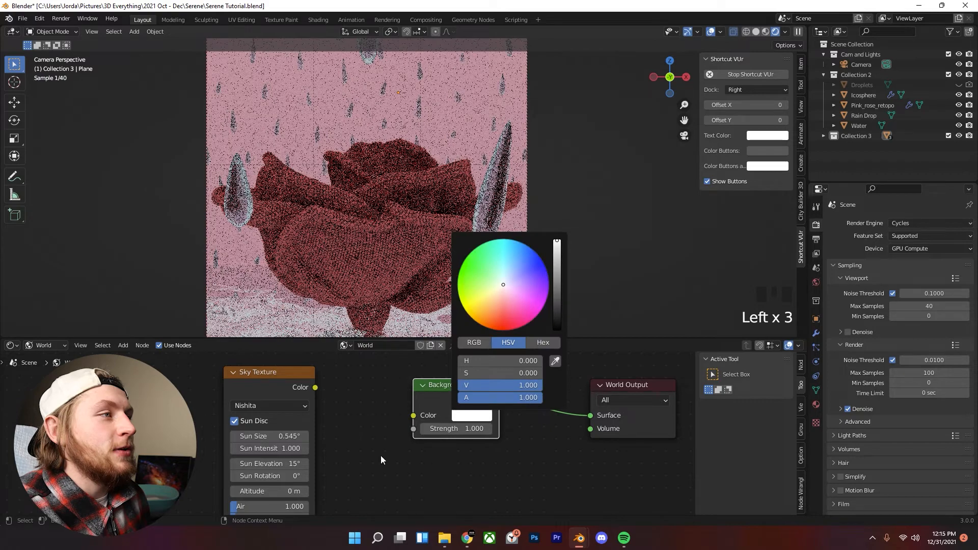
pyautogui.scroll(-2, 460, 233)
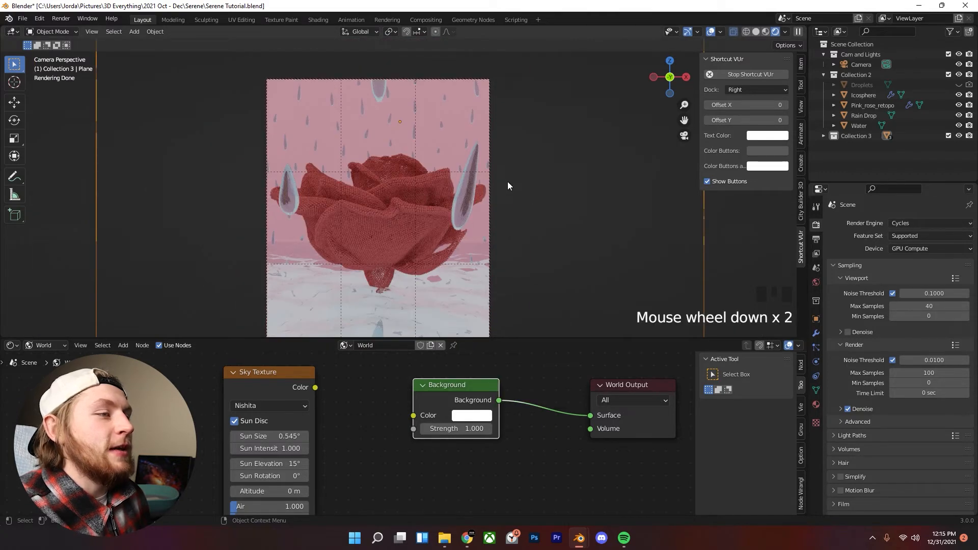
pyautogui.scroll(3, 489, 183)
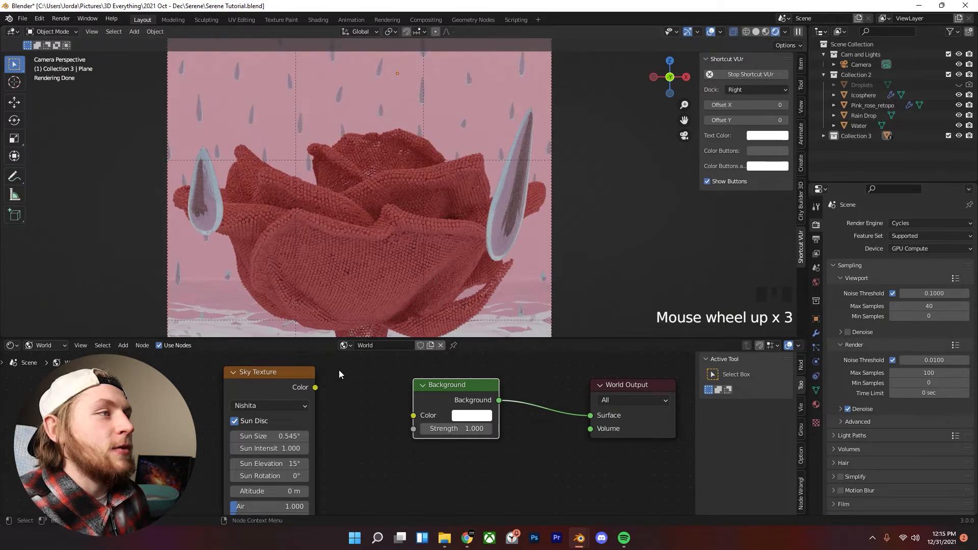
# - Reconnect the Sky Texture's color output to the Background node's color input and check the raindrops
pyautogui.moveTo(307, 389); pyautogui.dragTo(415, 416)
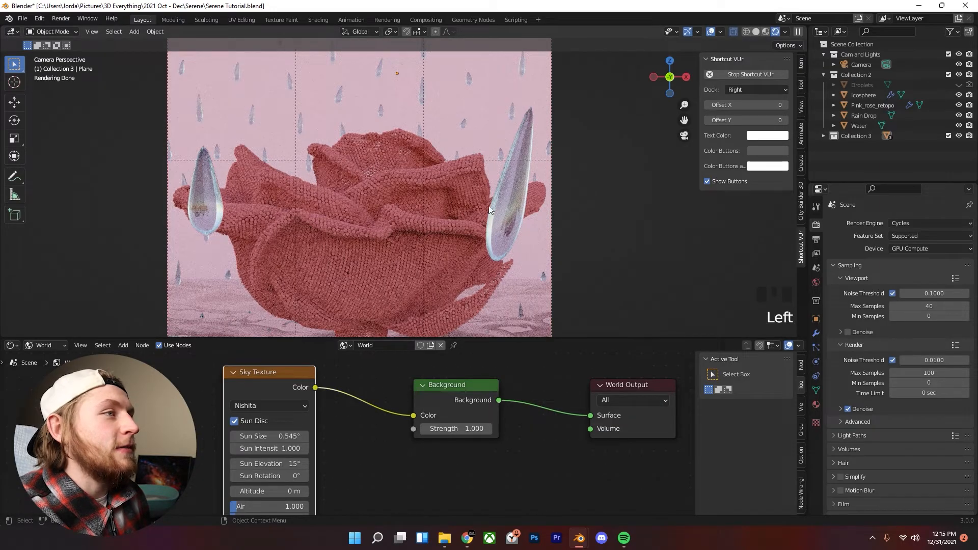
pyautogui.scroll(-1, 497, 208)
pyautogui.scroll(4, 604, 231)
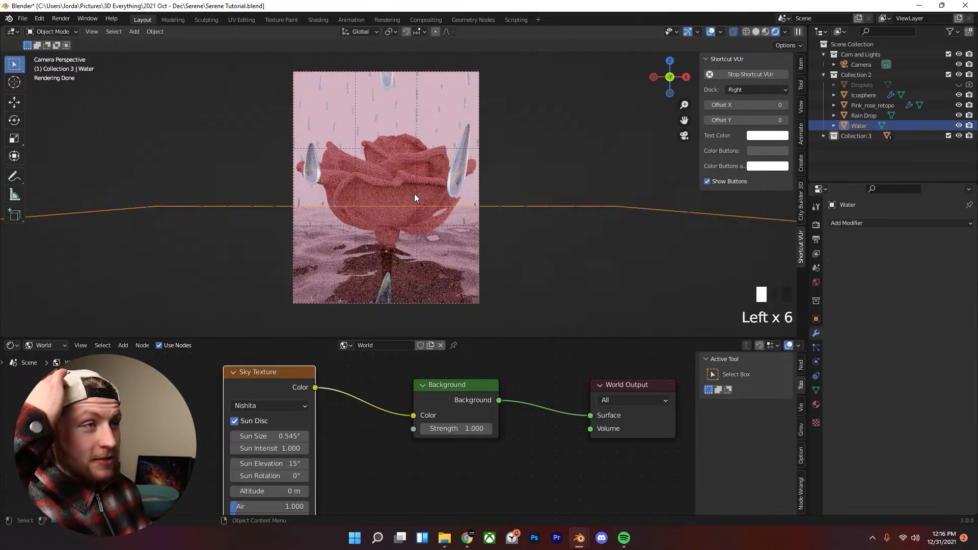
# - Select the rose and show its Rose geometry node tree in the lower editor
pyautogui.click(415, 194)
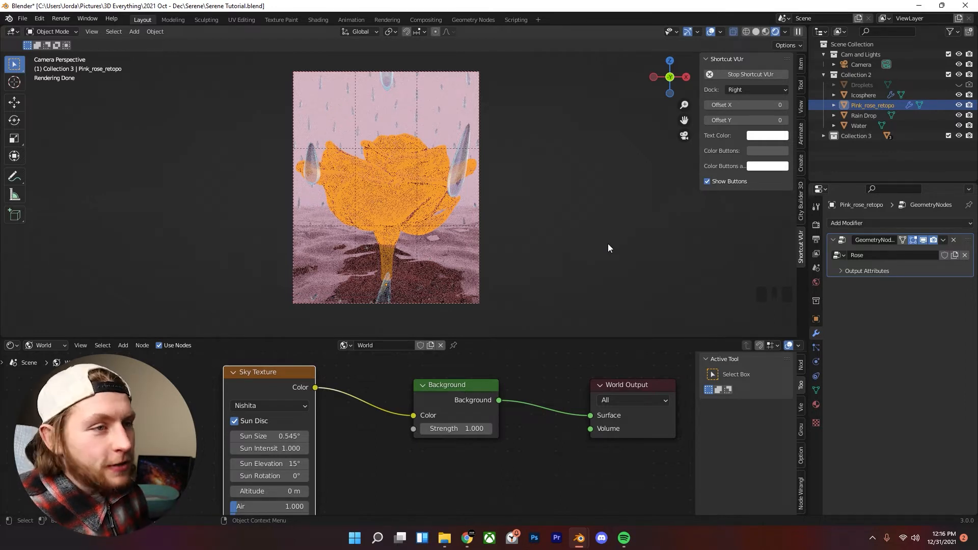
pyautogui.click(12, 345)
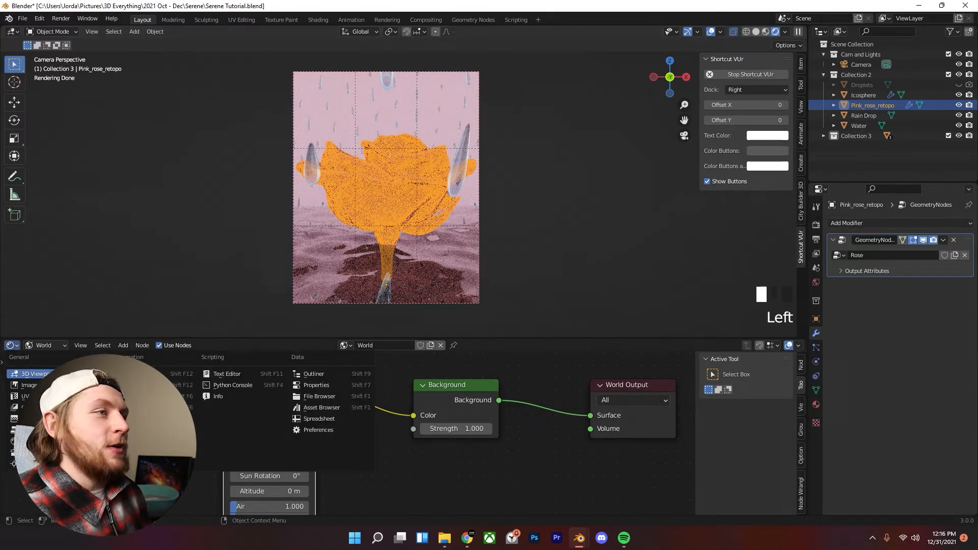
pyautogui.click(20, 430)
pyautogui.scroll(-4, 304, 408)
pyautogui.moveTo(304, 409); pyautogui.dragTo(374, 408, button='middle')
pyautogui.scroll(-5, 374, 409)
pyautogui.scroll(-2, 402, 189)
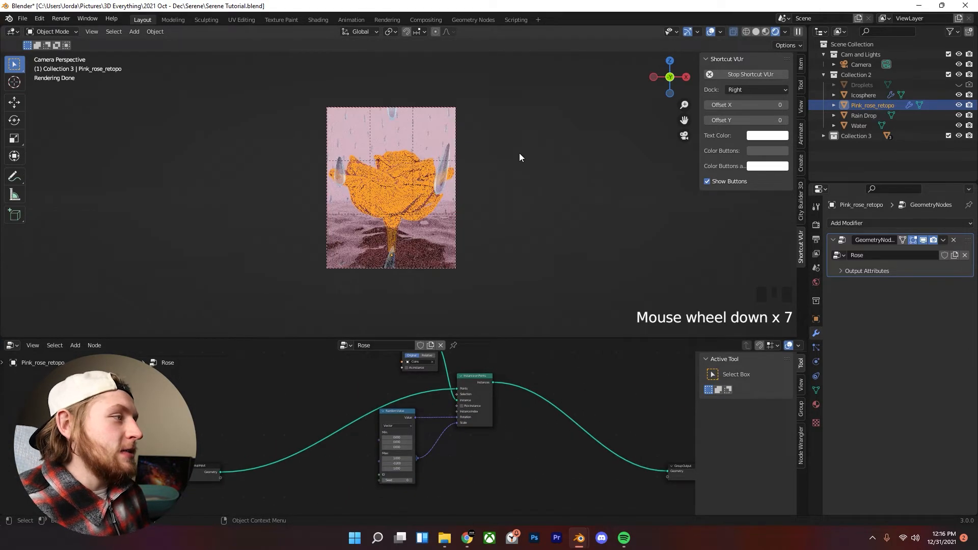
pyautogui.scroll(5, 497, 185)
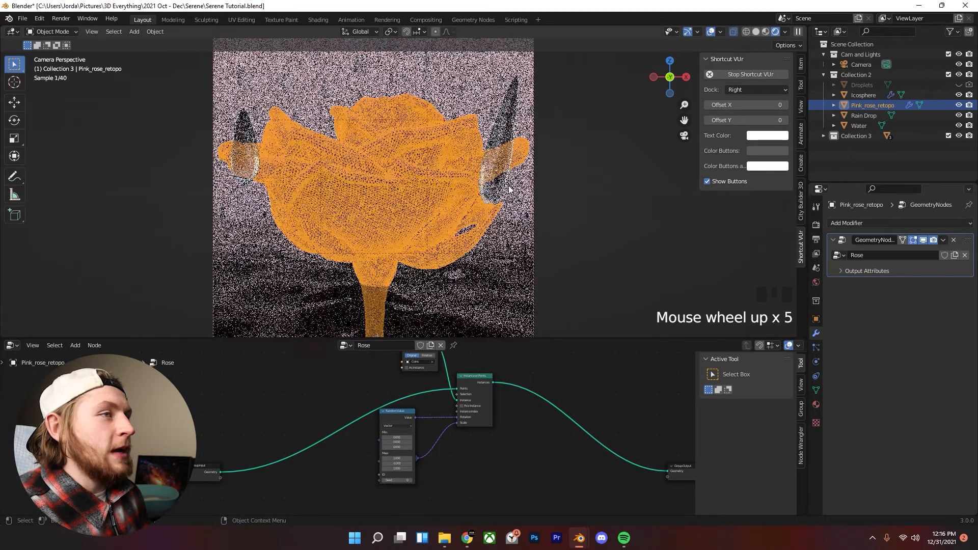
pyautogui.scroll(-4, 519, 408)
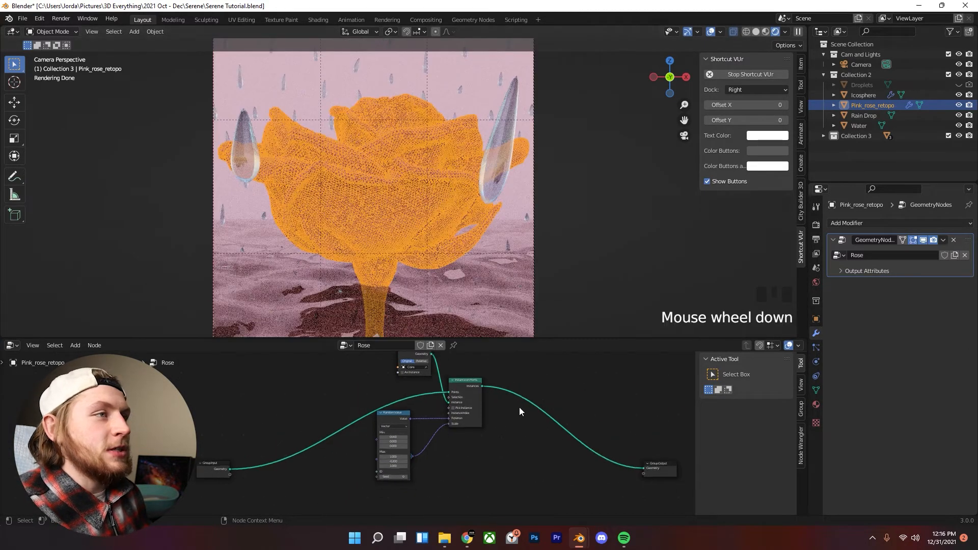
# - Turn off the rose's Geometry Nodes modifier in the viewport and examine the original rose model in the camera view
pyautogui.click(923, 240)
pyautogui.scroll(-3, 280, 232)
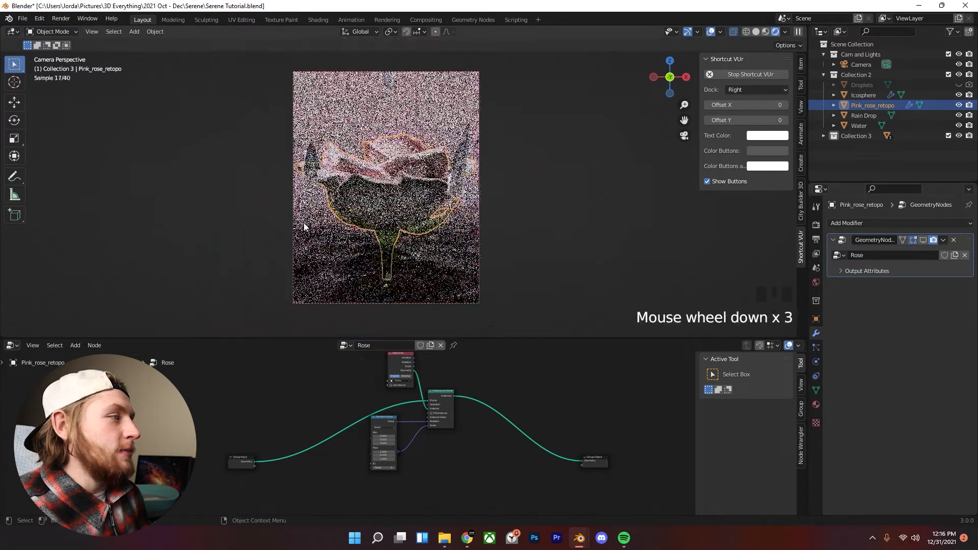
pyautogui.keyDown('shift'); pyautogui.moveTo(409, 181); pyautogui.dragTo(418, 204, button='middle'); pyautogui.keyUp('shift')
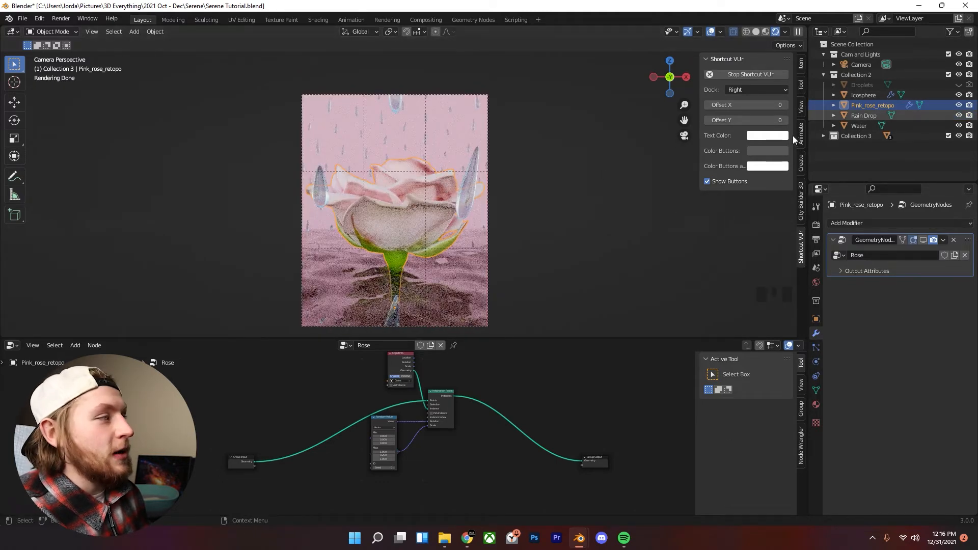
pyautogui.scroll(5, 365, 215)
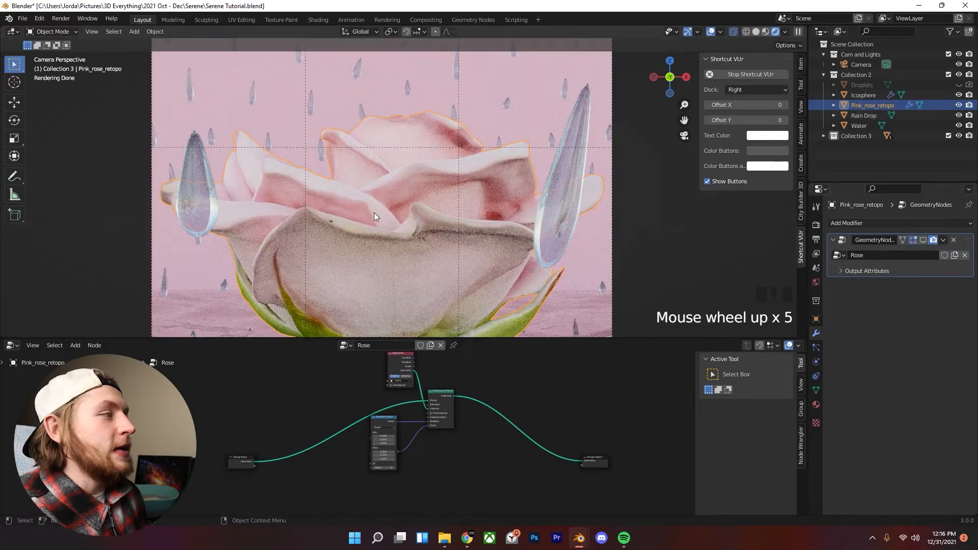
pyautogui.scroll(-4, 424, 175)
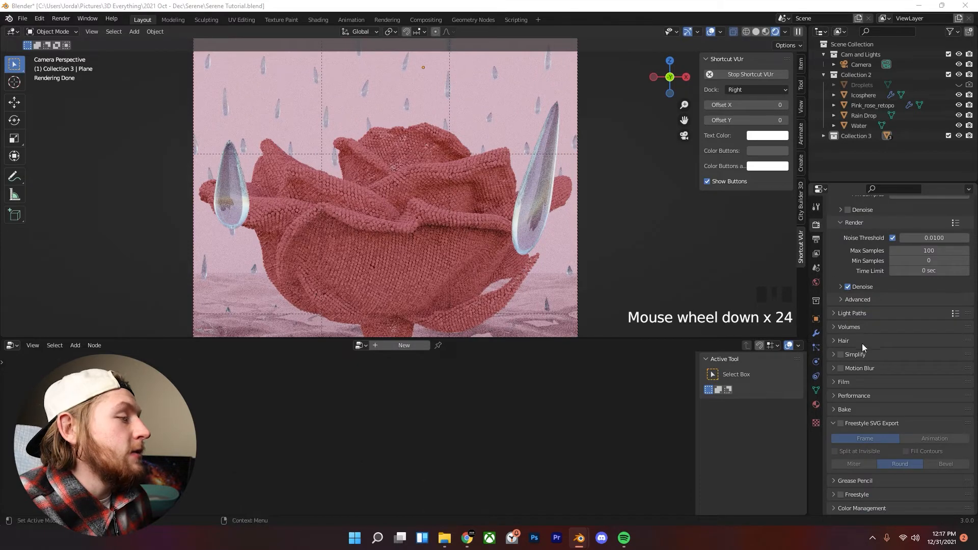
# - Set the exposure to 0.3 in the render's color management settings
pyautogui.scroll(-5, 882, 398)
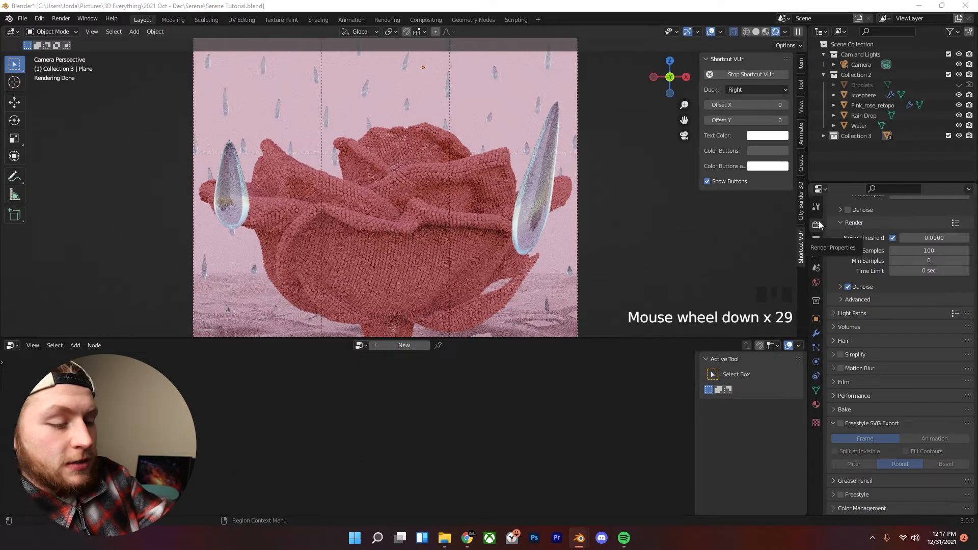
pyautogui.click(856, 508)
pyautogui.scroll(-8, 875, 432)
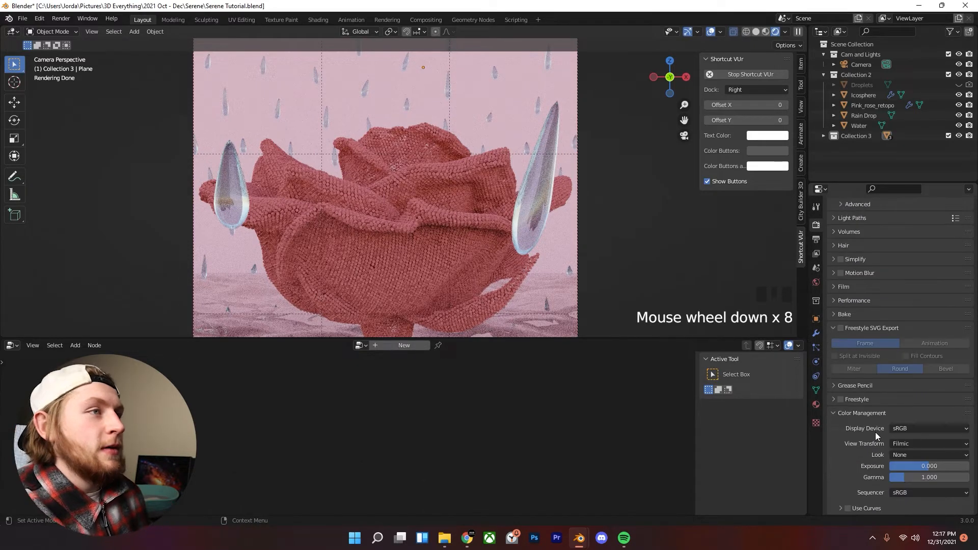
pyautogui.click(924, 468)
pyautogui.write('0.3')
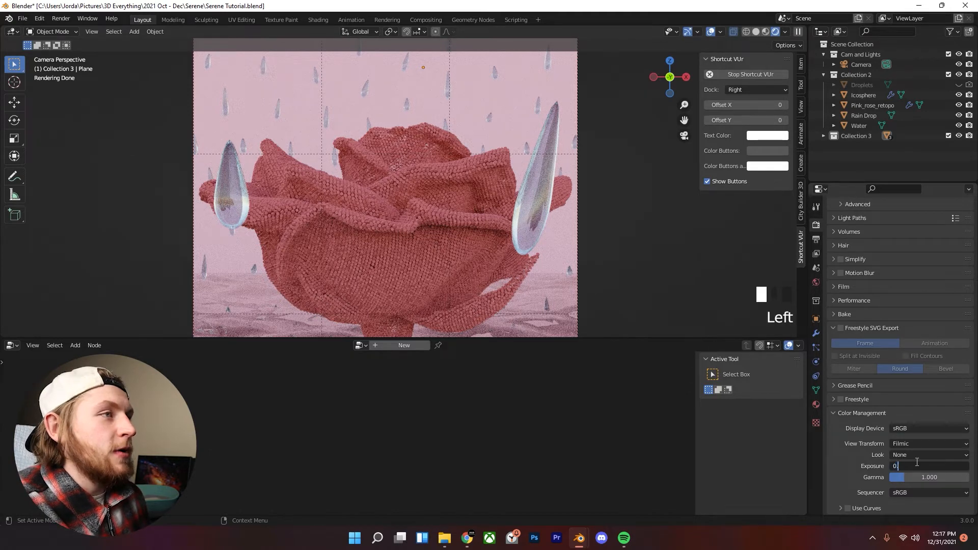
pyautogui.press('Return')
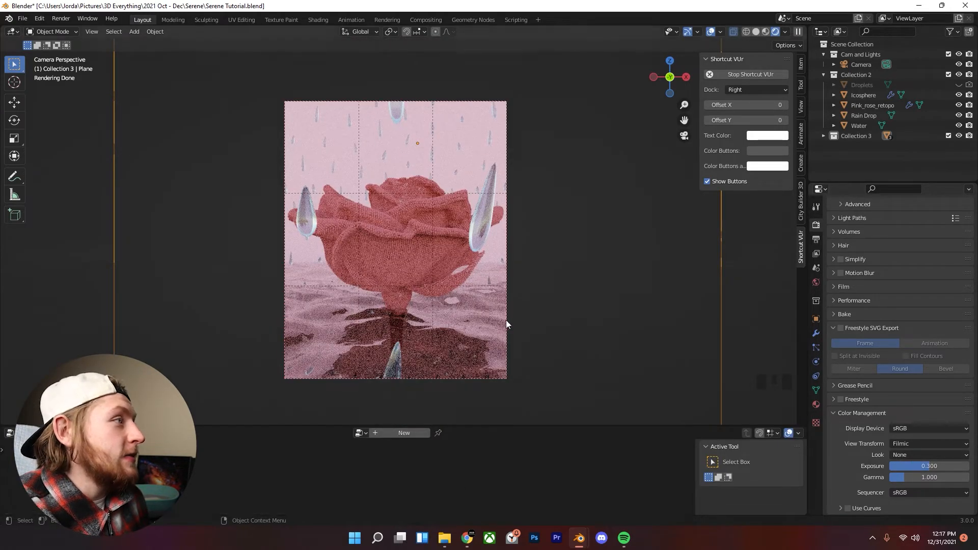
# - Make the Cam and Lights collection the active collection for new objects
pyautogui.hotkey('shift', 'a')
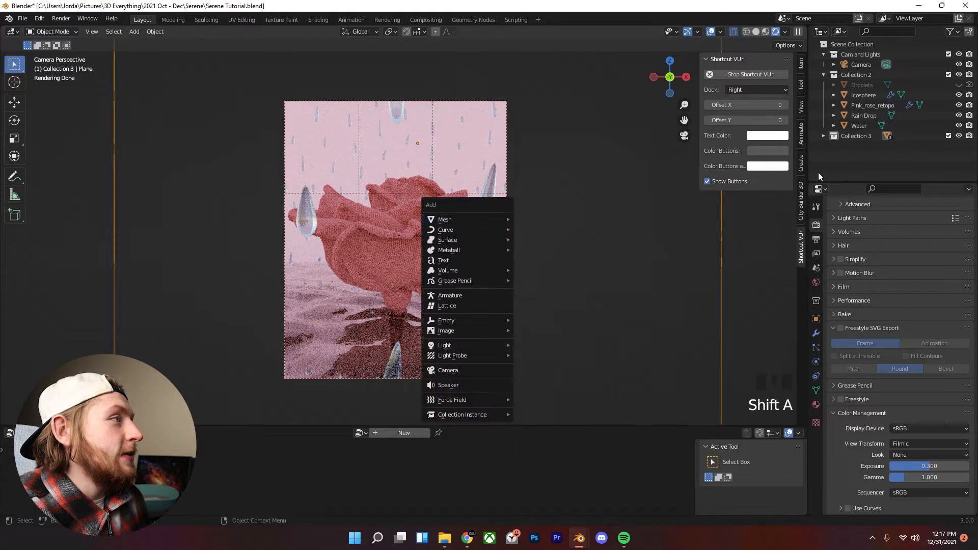
pyautogui.click(906, 136)
pyautogui.click(861, 54)
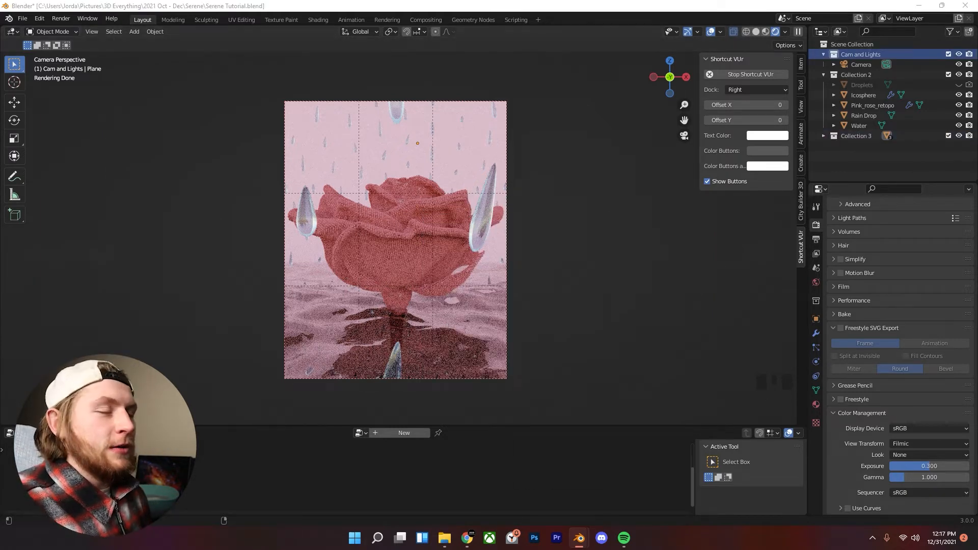
pyautogui.scroll(-2, 460, 288)
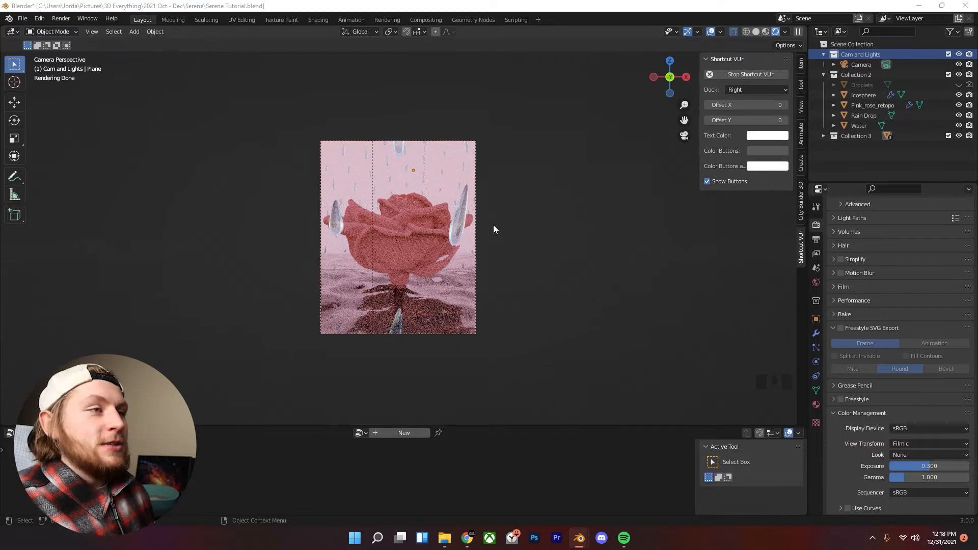
# - Examine the rose, raindrops and water up close in the rendered camera view
pyautogui.scroll(1, 509, 194)
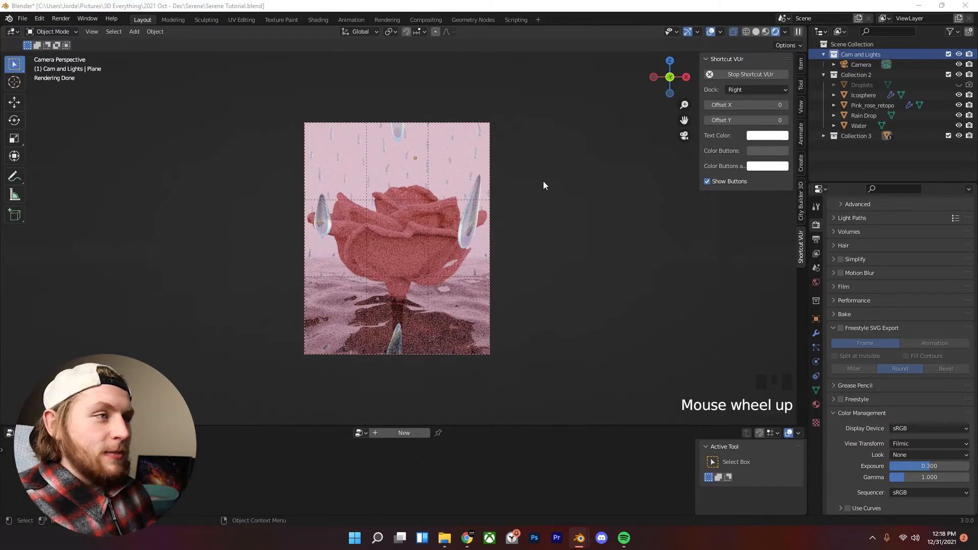
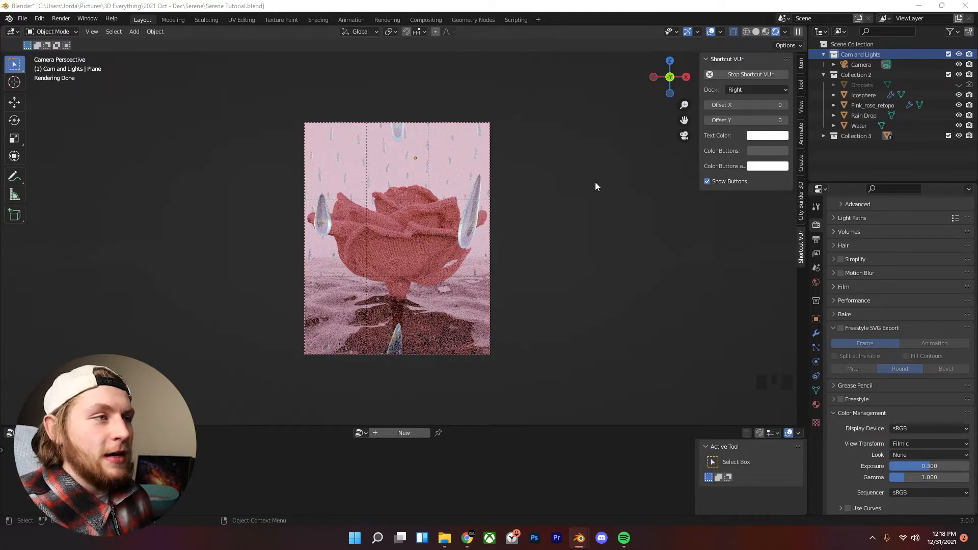
pyautogui.scroll(1, 549, 182)
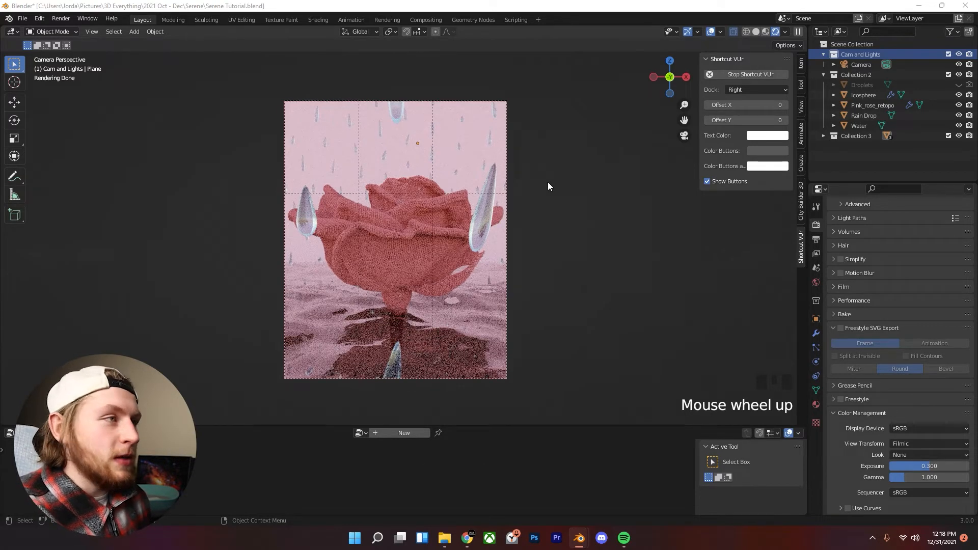
pyautogui.scroll(1, 491, 221)
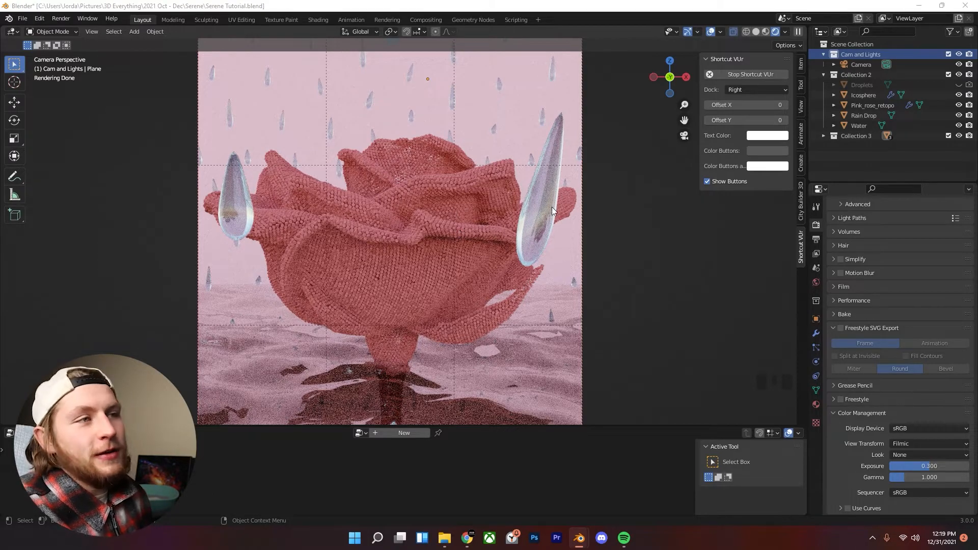
pyautogui.scroll(1, 552, 208)
pyautogui.scroll(-3, 552, 209)
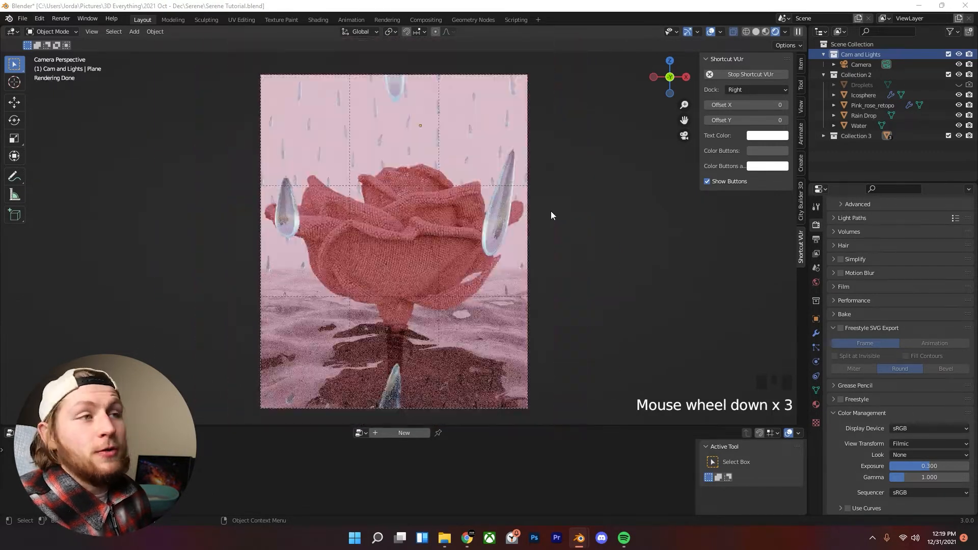
pyautogui.scroll(1, 580, 217)
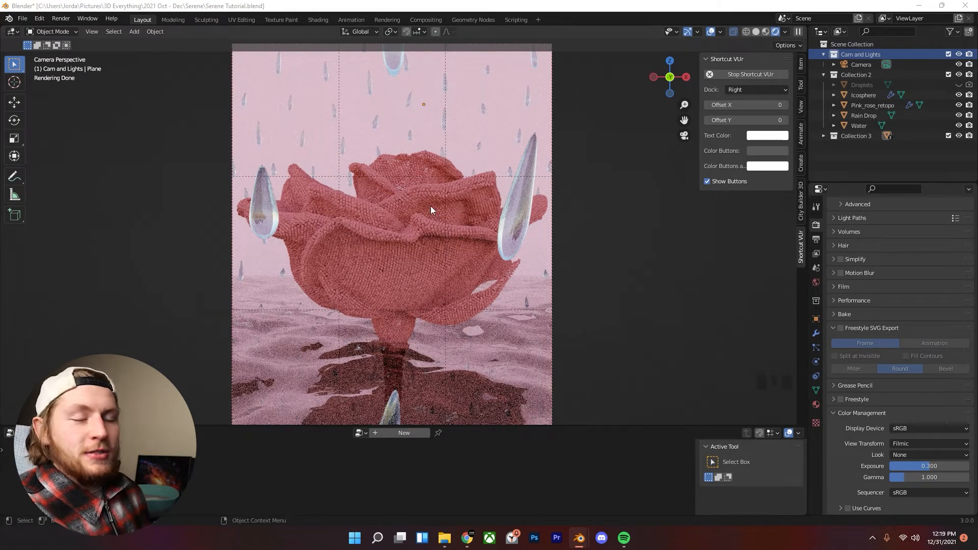
pyautogui.scroll(1, 444, 215)
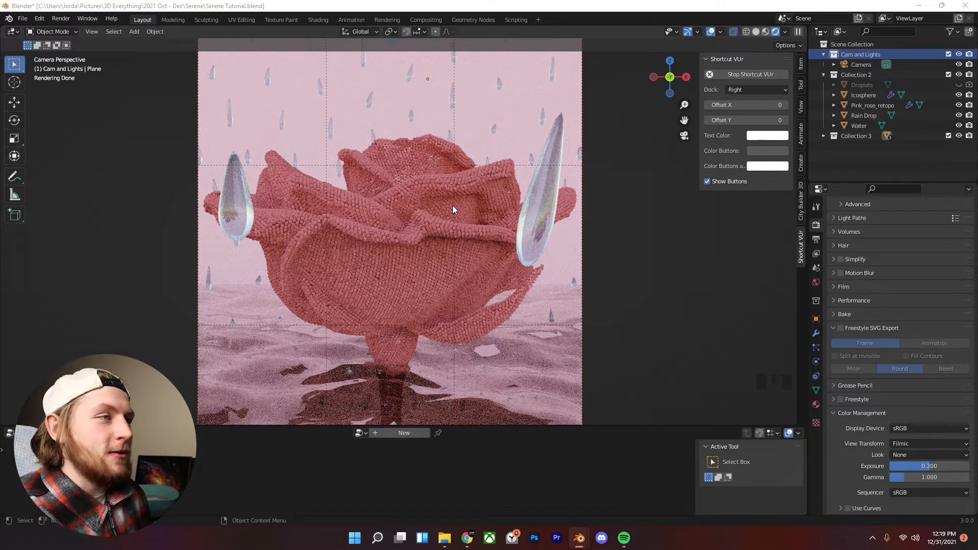
pyautogui.scroll(-1, 453, 206)
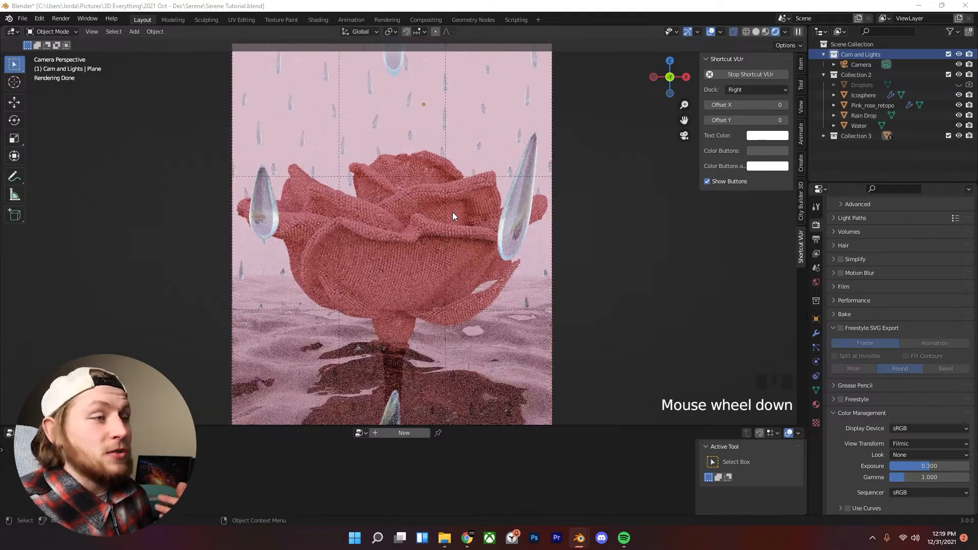
pyautogui.scroll(-1, 452, 212)
pyautogui.scroll(2, 473, 243)
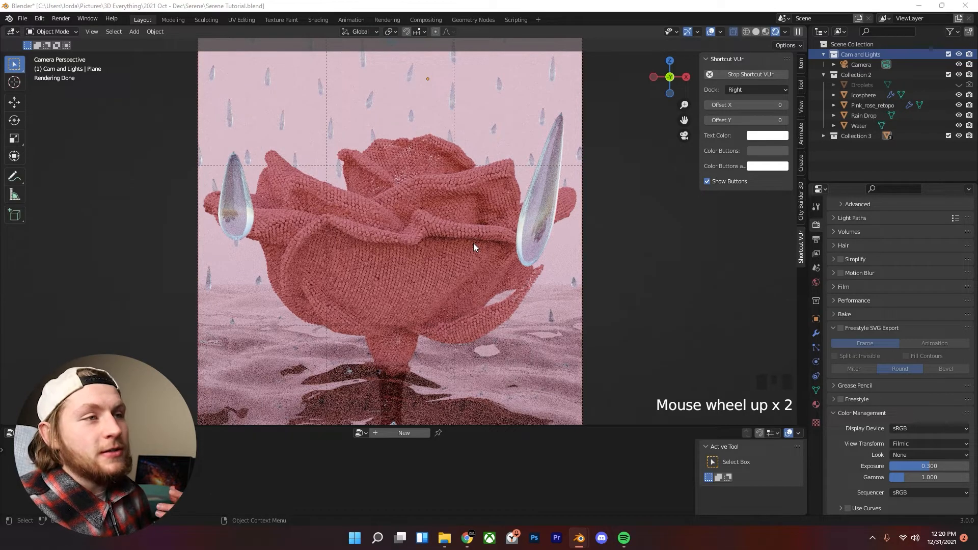
pyautogui.scroll(-1, 473, 244)
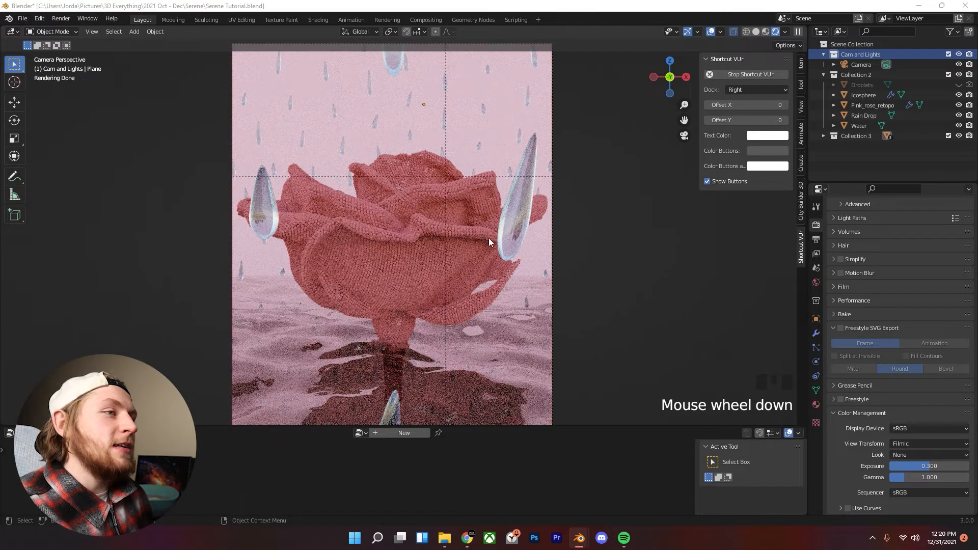
pyautogui.scroll(2, 488, 242)
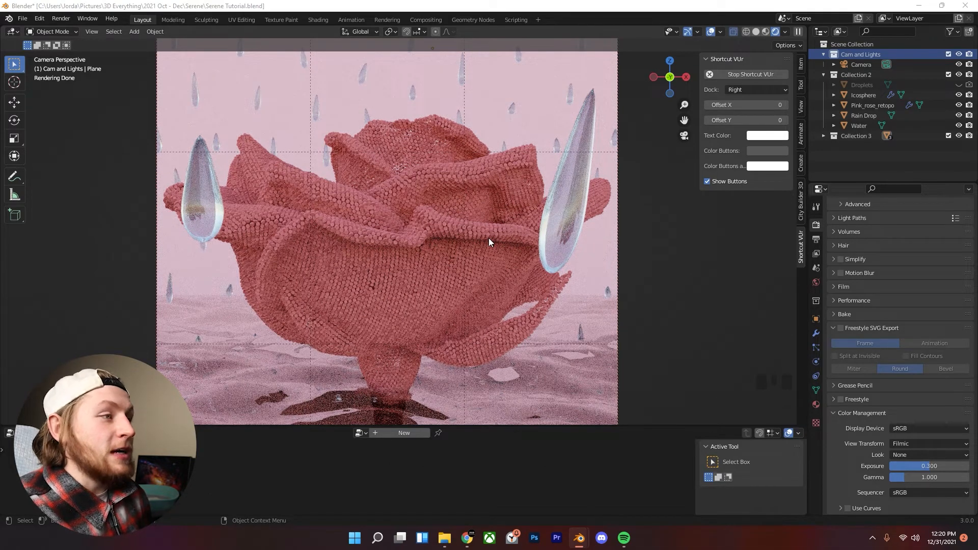
# - Snap the 3D cursor to the rose and add a 30 W area light named Key there
pyautogui.click(488, 238)
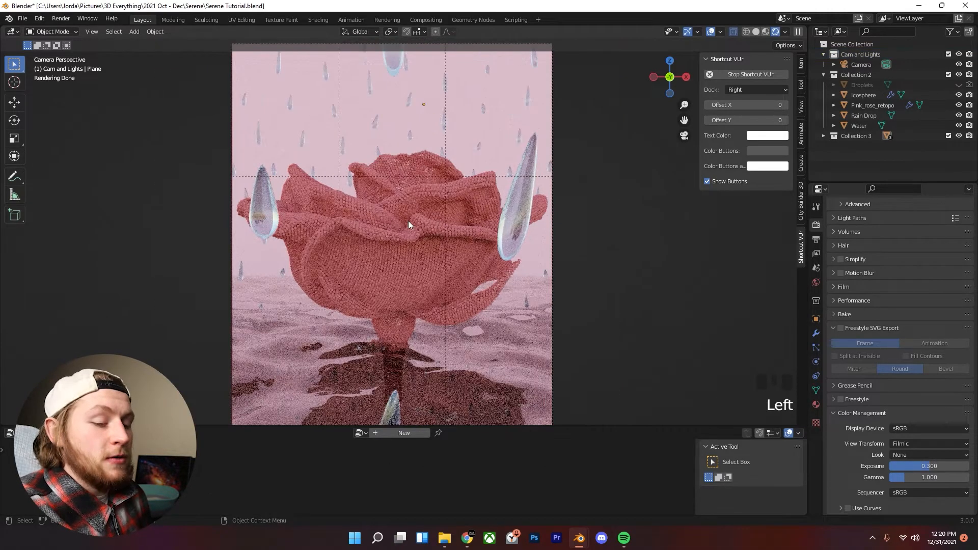
pyautogui.click(408, 221)
pyautogui.hotkey('shift', 's')
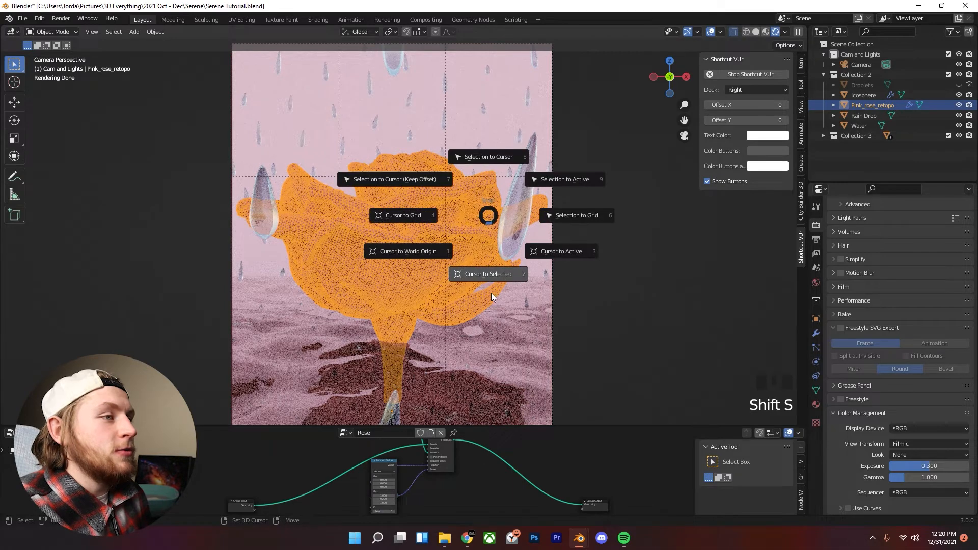
pyautogui.click(425, 251)
pyautogui.hotkey('shift', 'a')
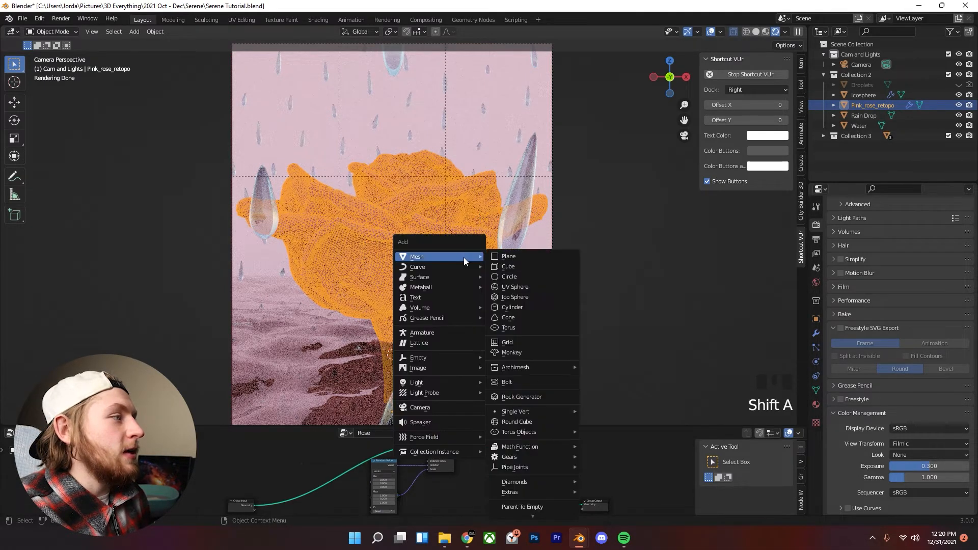
pyautogui.moveTo(450, 380)
pyautogui.click(508, 413)
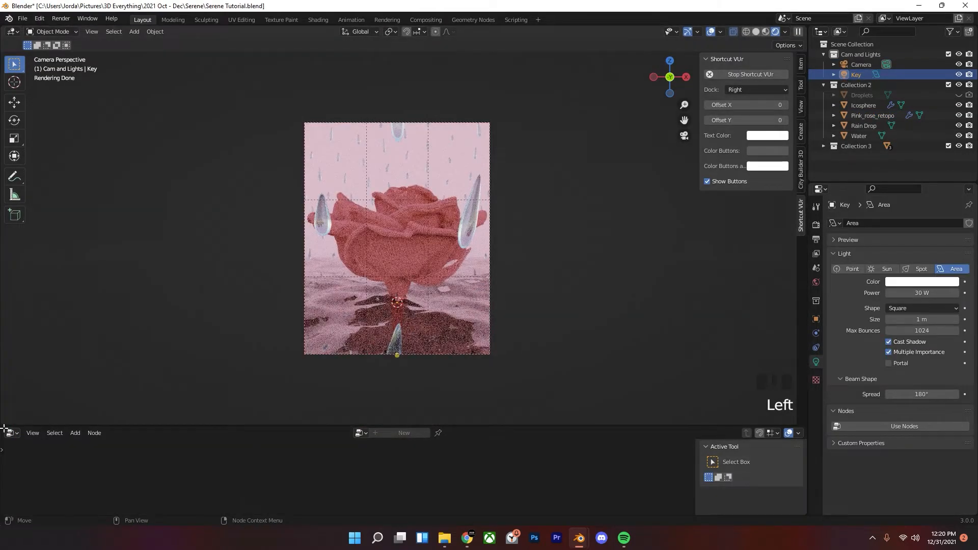
# - Split off a second 3D view beside the camera view, frame the whole scene in it and widen it
pyautogui.moveTo(6, 427); pyautogui.dragTo(270, 306)
pyautogui.scroll(-5, 214, 252)
pyautogui.scroll(-1, 204, 253)
pyautogui.moveTo(194, 253)
pyautogui.mouseDown(button='middle')
pyautogui.moveTo(142, 268)
pyautogui.moveTo(206, 265)
pyautogui.moveTo(189, 244)
pyautogui.mouseUp(button='middle')
pyautogui.scroll(-5, 164, 256)
pyautogui.scroll(3, 203, 266)
pyautogui.keyDown('shift'); pyautogui.moveTo(188, 244); pyautogui.dragTo(153, 218, button='middle'); pyautogui.keyUp('shift')
pyautogui.press('g')
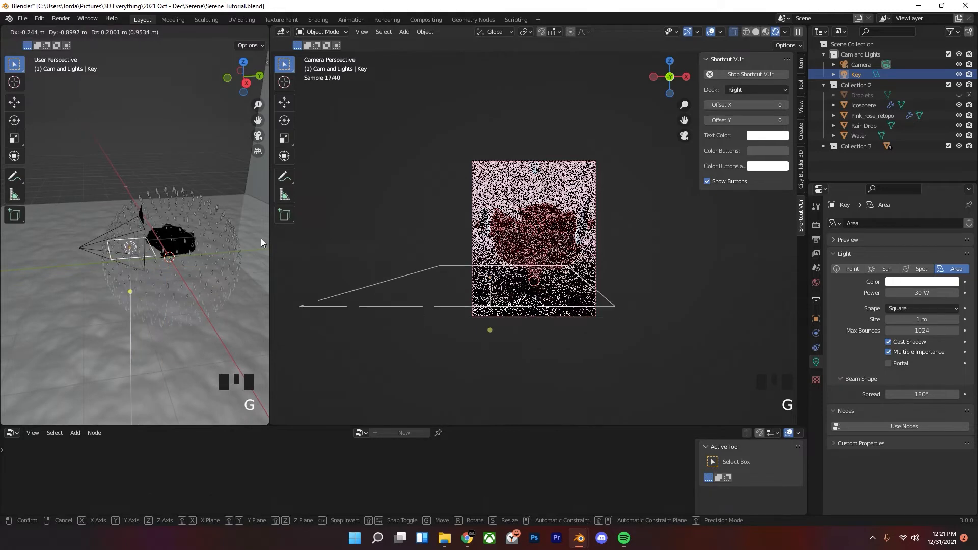
pyautogui.rightClick(262, 239)
pyautogui.moveTo(272, 248); pyautogui.dragTo(322, 224)
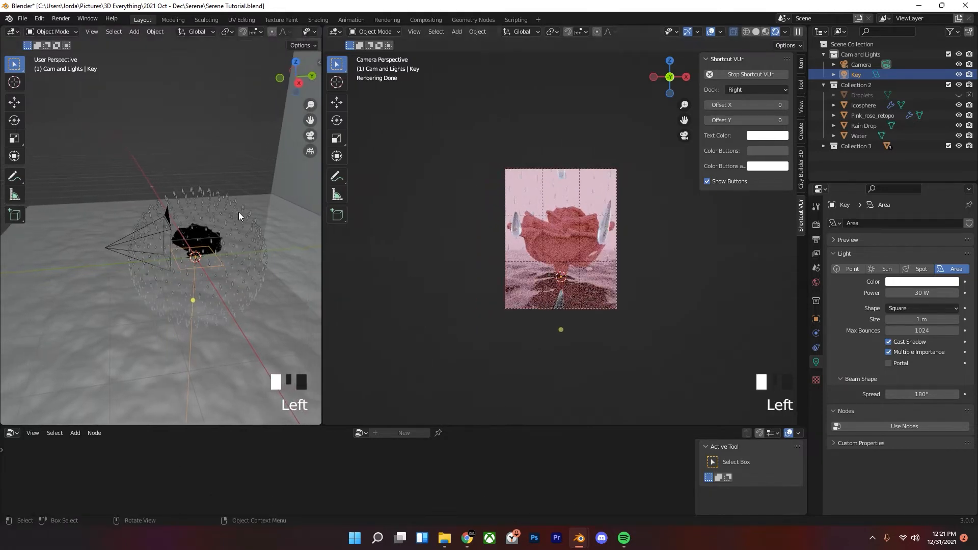
# - Hide the Icosphere of raindrops in the viewport and select the Key light beneath the rose
pyautogui.click(214, 197)
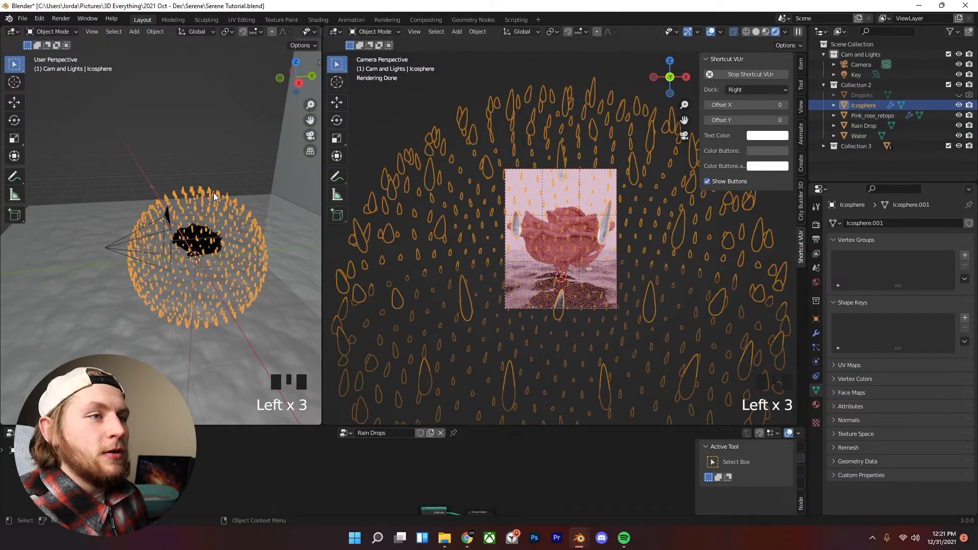
pyautogui.press('h')
pyautogui.moveTo(225, 193)
pyautogui.mouseDown(button='middle')
pyautogui.moveTo(208, 184)
pyautogui.moveTo(231, 210)
pyautogui.mouseUp(button='middle')
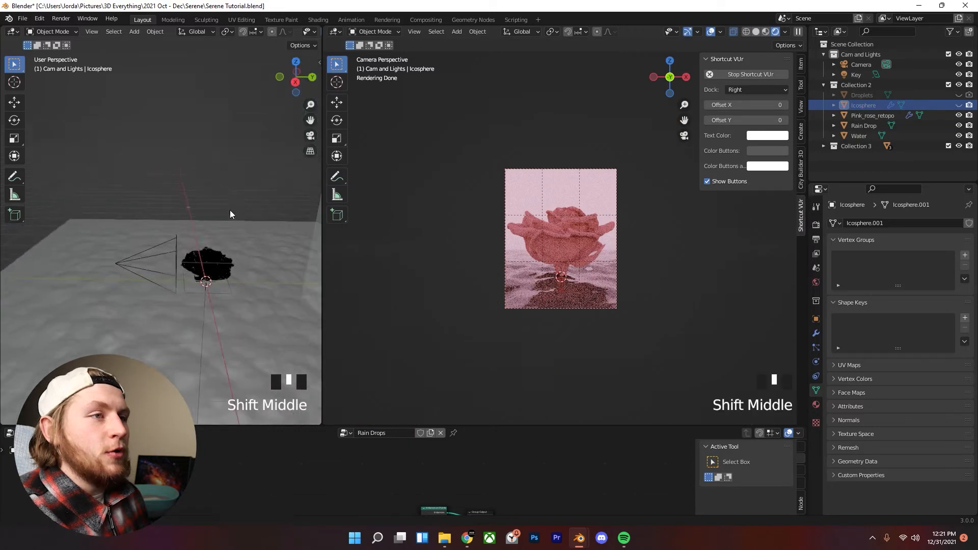
pyautogui.scroll(2, 243, 237)
pyautogui.moveTo(245, 247); pyautogui.dragTo(209, 306, button='middle')
pyautogui.click(209, 306)
pyautogui.press('g')
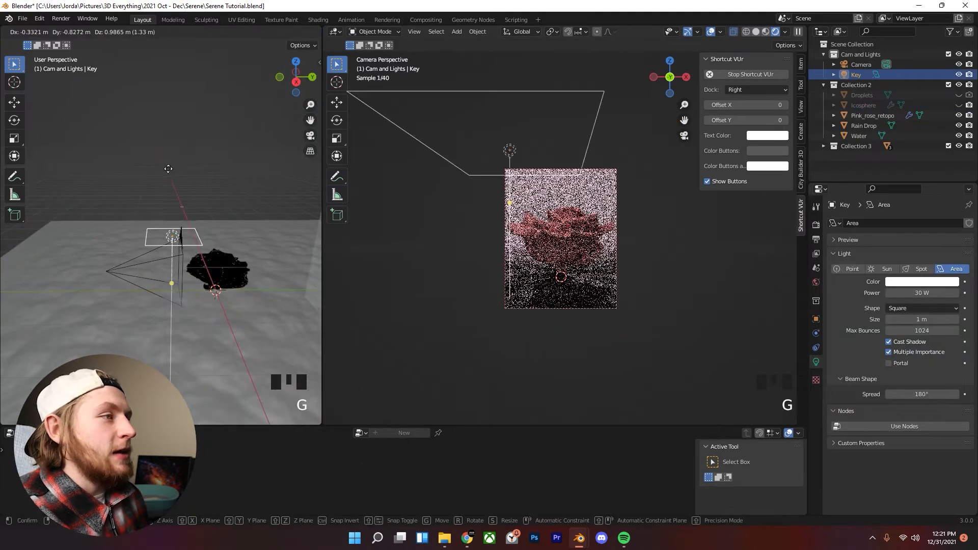
pyautogui.press('g')
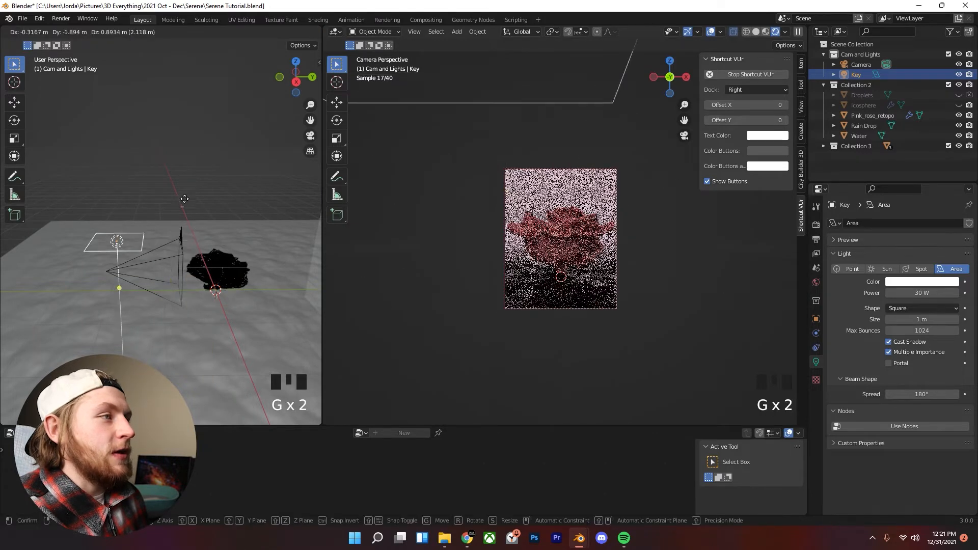
pyautogui.click(178, 182)
# - Move the Key light about -1.56 m along Y and about -1.08 m along X, beside the camera
pyautogui.moveTo(179, 181); pyautogui.dragTo(249, 223, button='middle')
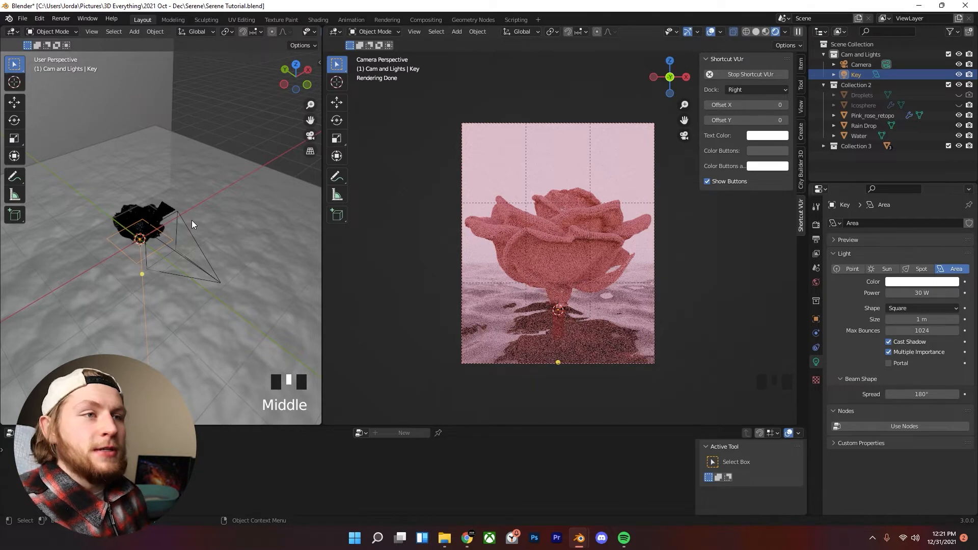
pyautogui.press('g')
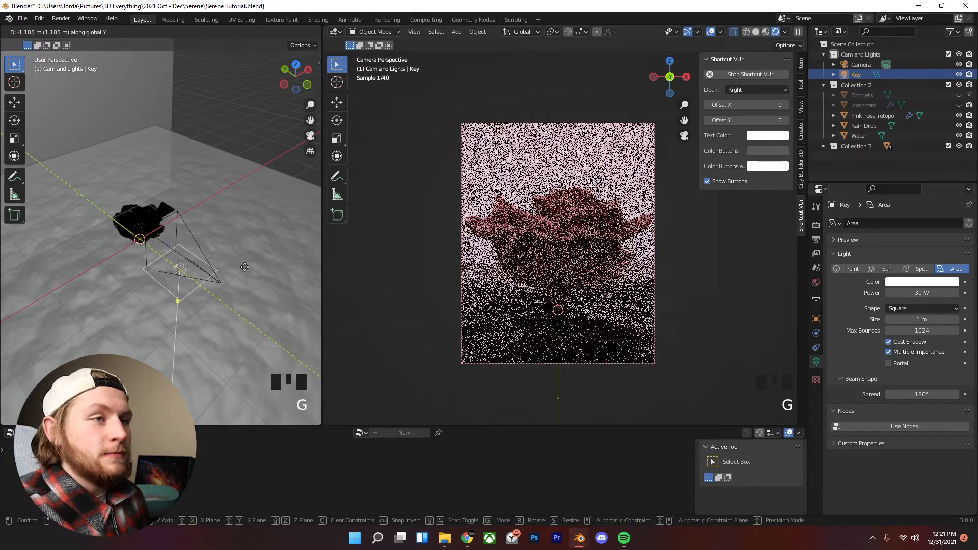
pyautogui.press('g')
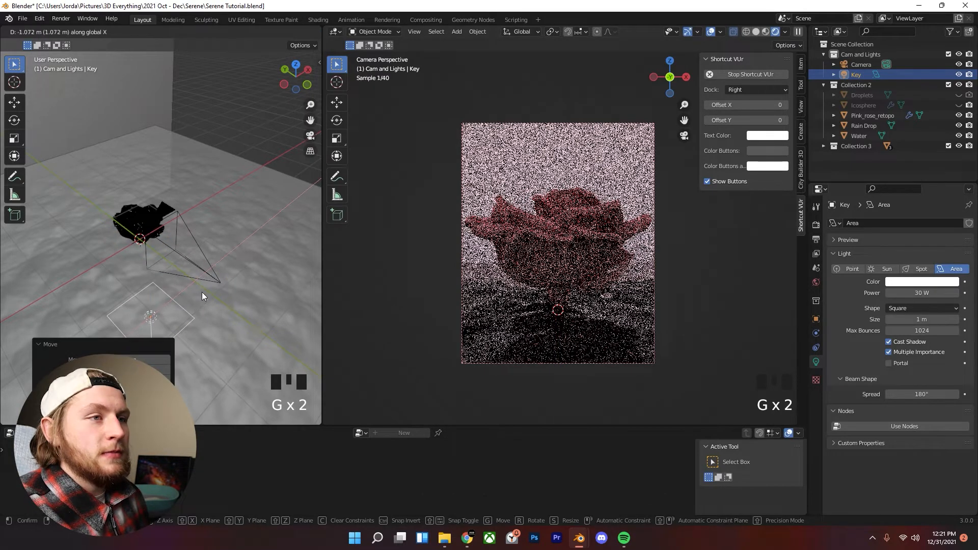
pyautogui.click(201, 291)
# - Rotate the Key light 77.4° about the X axis and raise it about 1.14 m along Z
pyautogui.moveTo(201, 292); pyautogui.dragTo(242, 284, button='middle')
pyautogui.scroll(-2, 267, 258)
pyautogui.press('r')
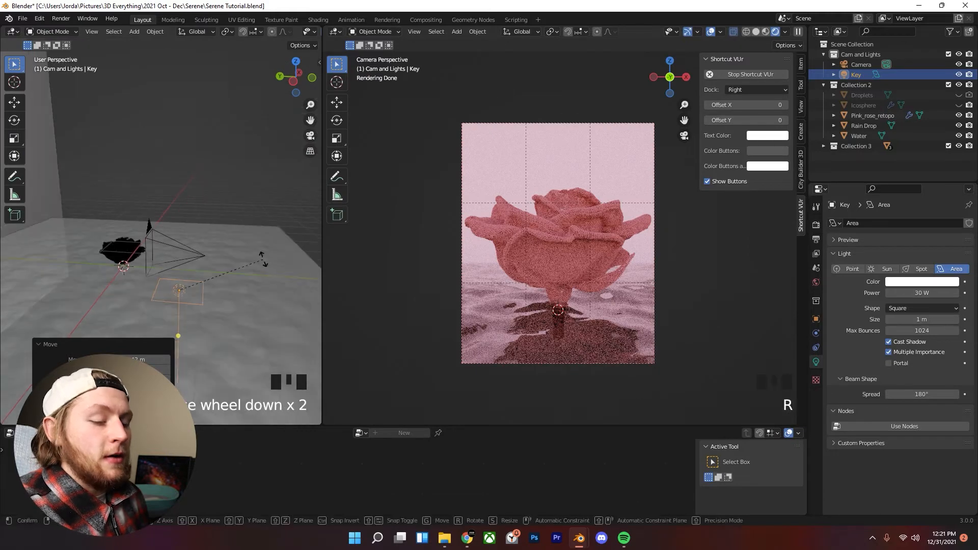
pyautogui.press('x')
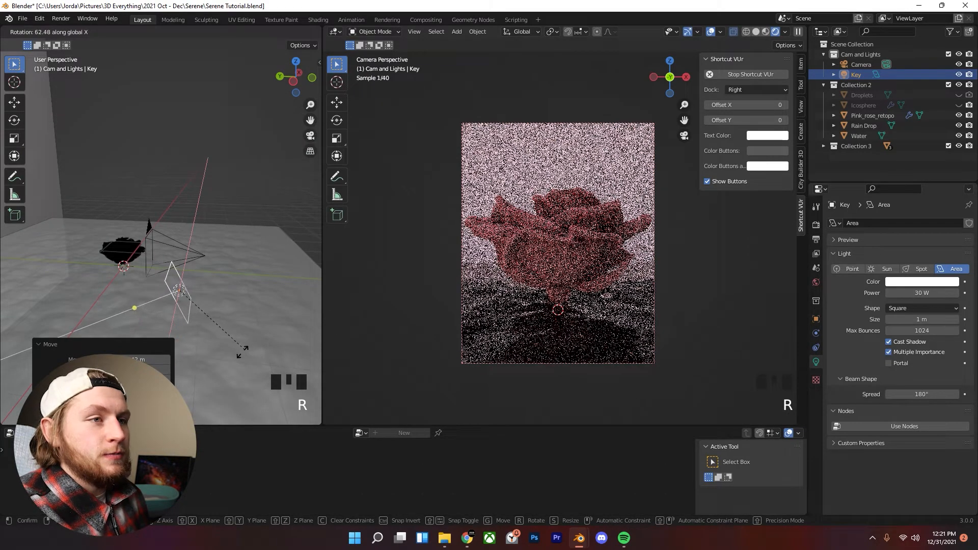
pyautogui.click(216, 347)
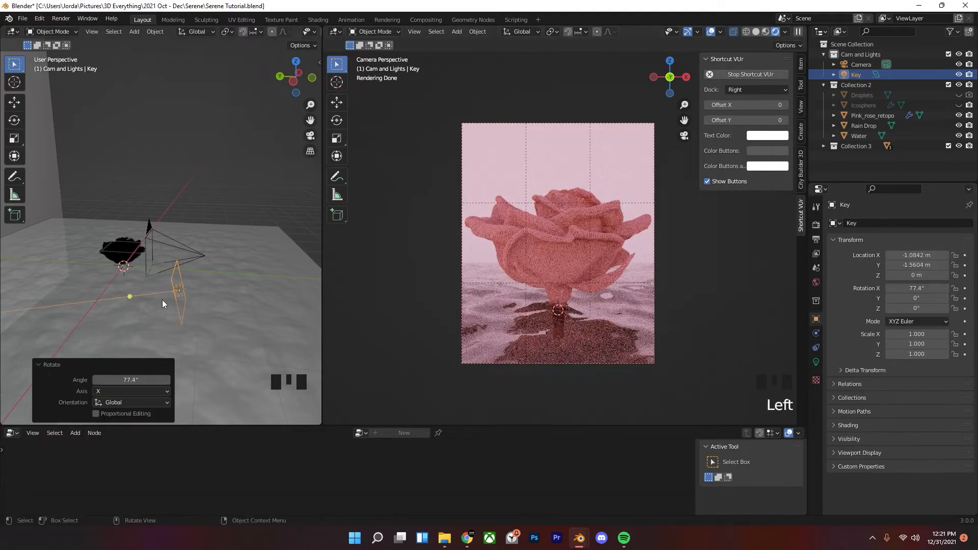
pyautogui.press('g')
pyautogui.press('z')
pyautogui.click(217, 232)
# - Turn the Key light about -37.1° around Z to face the rose and lower it about 0.45 m
pyautogui.moveTo(221, 231); pyautogui.dragTo(147, 284, button='middle')
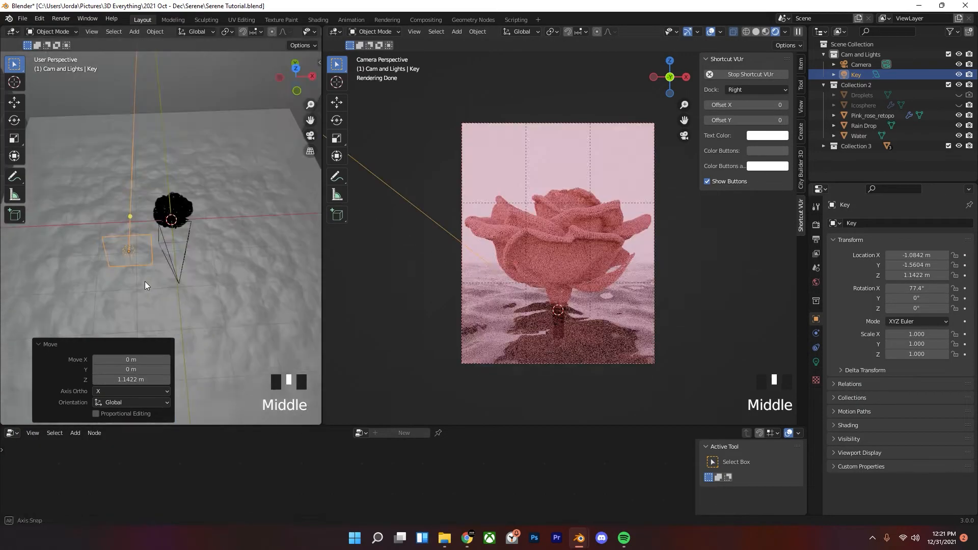
pyautogui.press('r')
pyautogui.press('z')
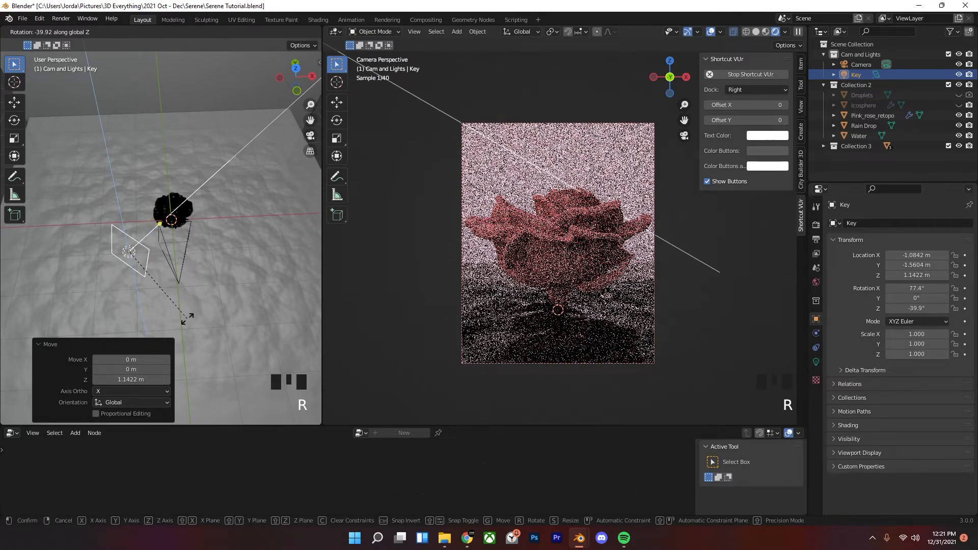
pyautogui.click(197, 318)
pyautogui.press('g')
pyautogui.press('z')
pyautogui.click(197, 329)
# - Toggle the Key light's viewport visibility to compare the rendered rose with and without it
pyautogui.click(961, 74)
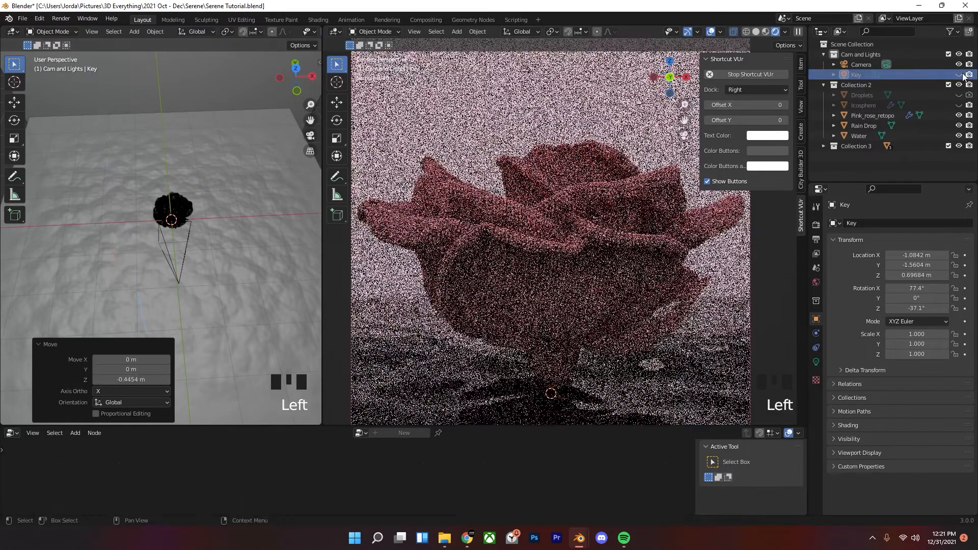
pyautogui.click(961, 75)
pyautogui.click(961, 76)
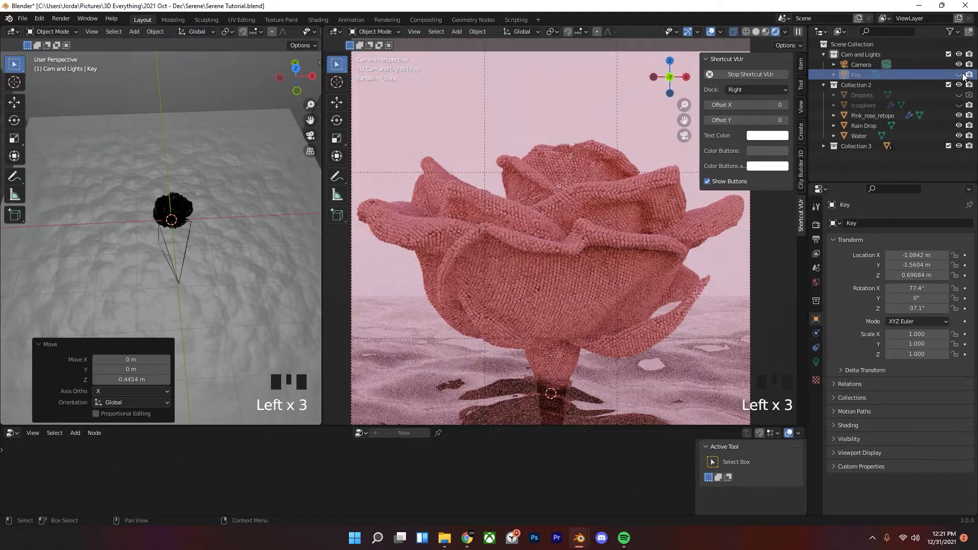
pyautogui.click(961, 76)
# - Show the World shader nodes in the lower editor and turn off node use for the world
pyautogui.click(12, 434)
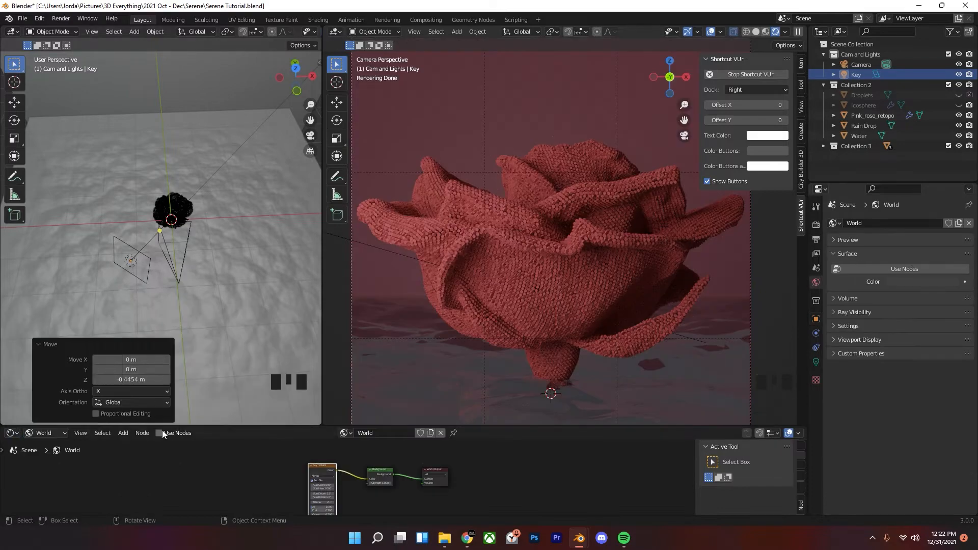
pyautogui.click(159, 433)
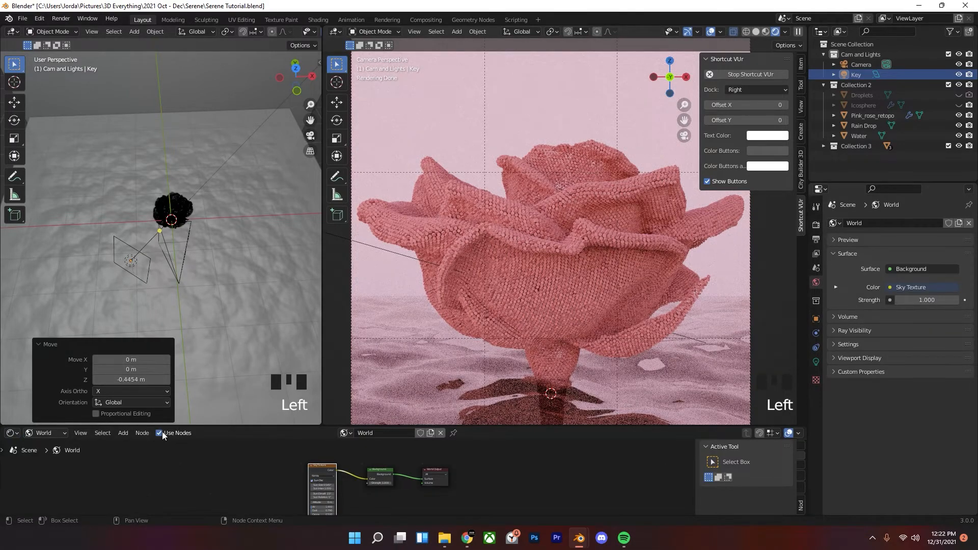
pyautogui.click(161, 432)
# - Set the world's background color to black and check the darkened scene through the camera
pyautogui.click(903, 282)
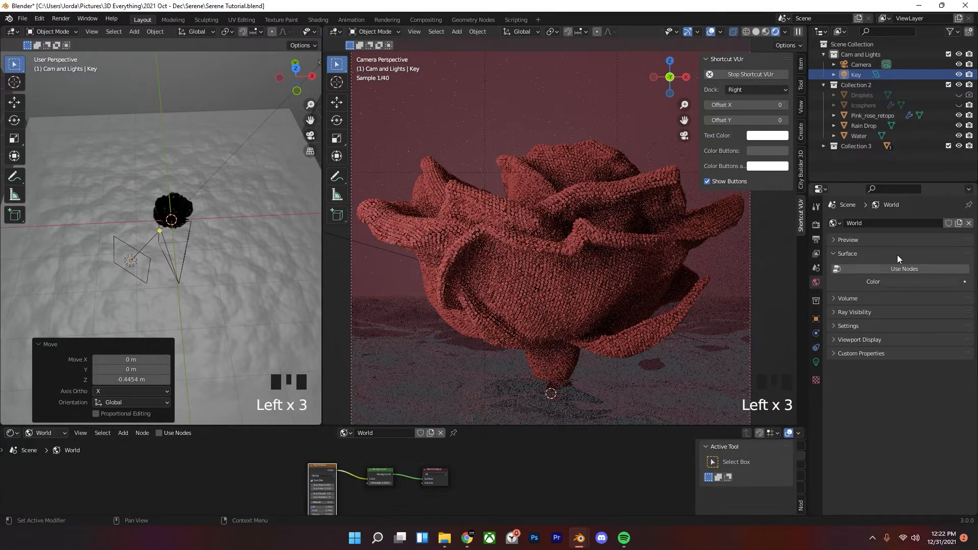
pyautogui.click(909, 278)
pyautogui.click(952, 215)
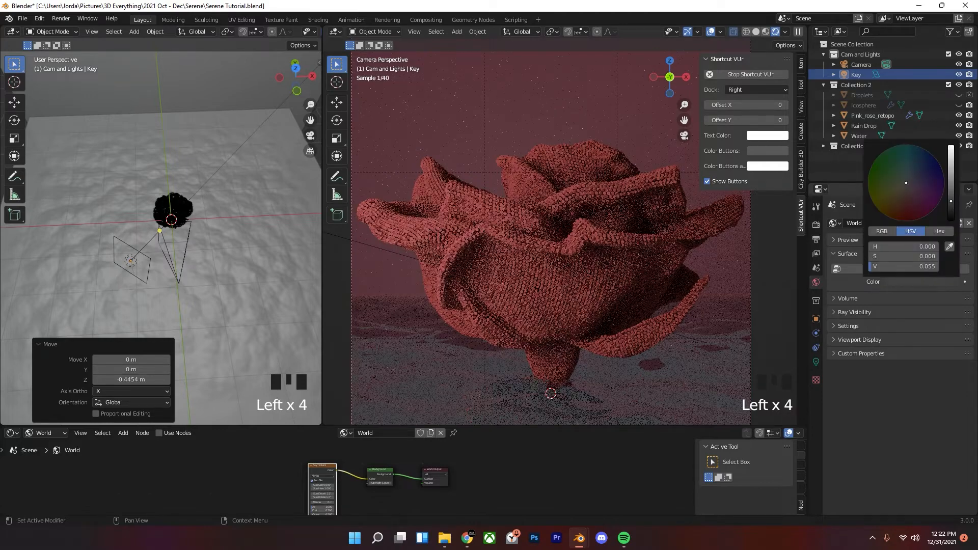
pyautogui.scroll(-3, 669, 294)
pyautogui.moveTo(669, 294); pyautogui.dragTo(744, 301, button='middle')
pyautogui.scroll(-4, 682, 277)
pyautogui.moveTo(681, 277); pyautogui.dragTo(503, 279, button='middle')
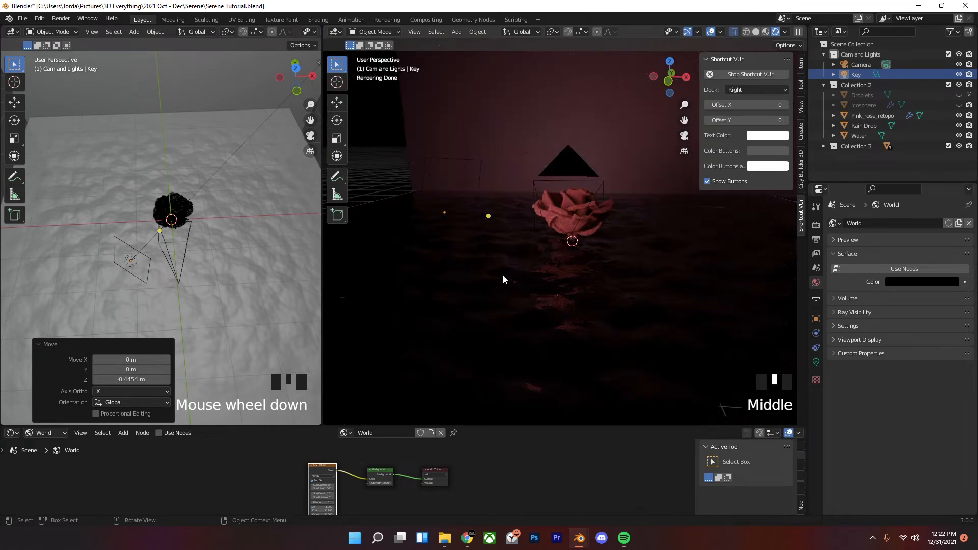
pyautogui.press('KP_0')
# - Compare the scene with the Key light hidden and shown, and raise the Key light slightly along the Z axis
pyautogui.click(959, 75)
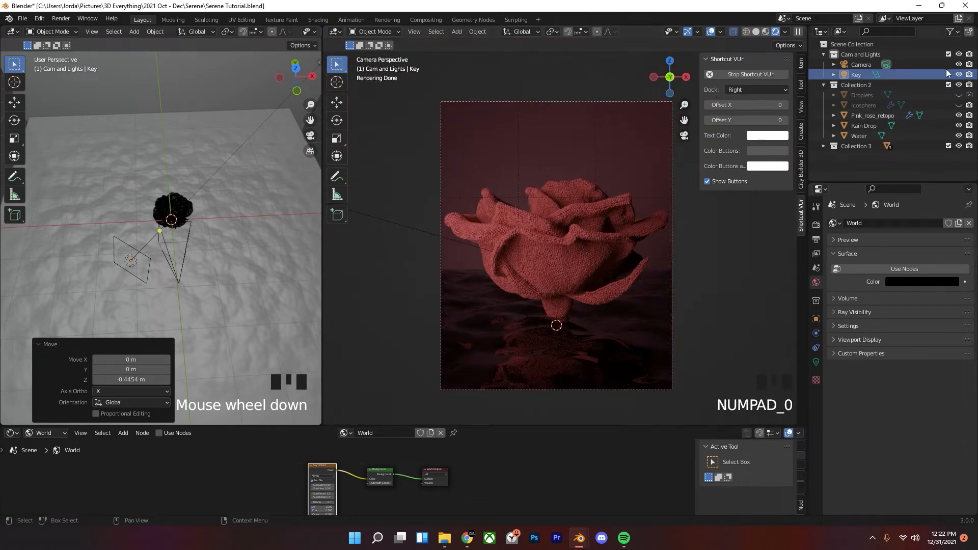
pyautogui.click(957, 76)
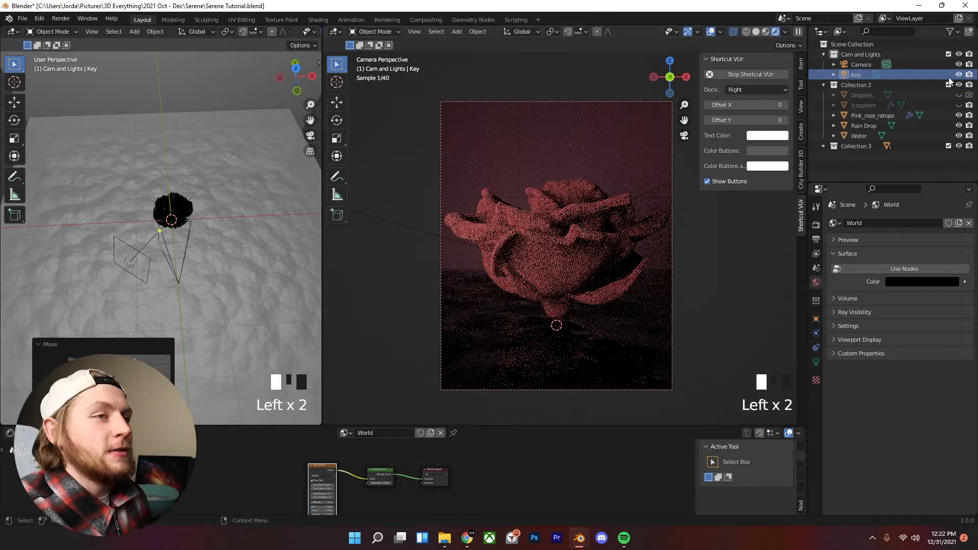
pyautogui.press('z')
pyautogui.click(132, 260)
pyautogui.click(133, 260)
pyautogui.press('g')
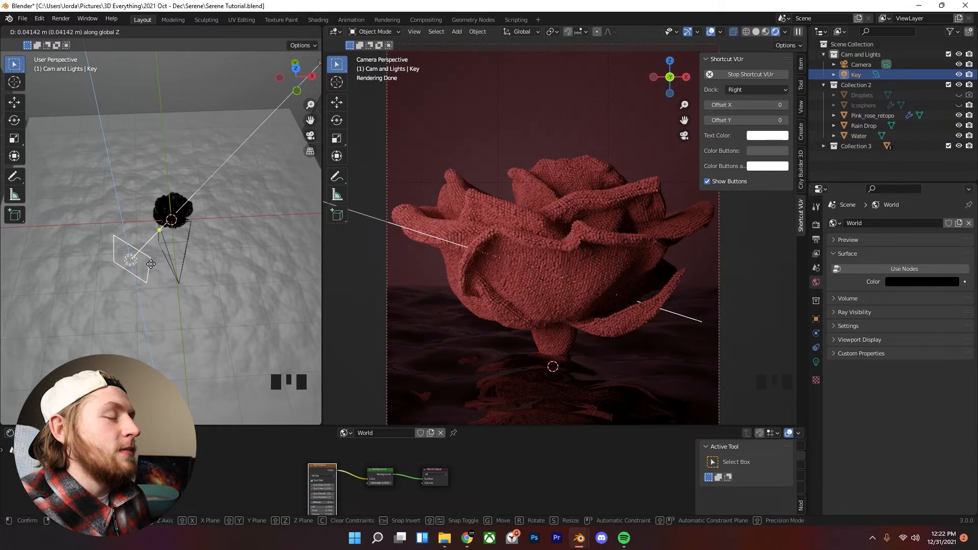
pyautogui.click(150, 248)
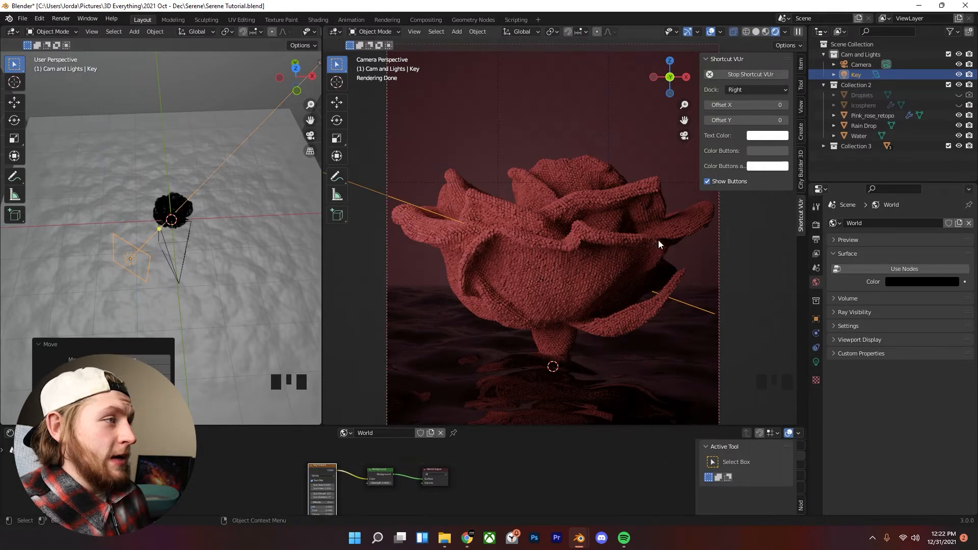
# - Add a Point light named Fill and raise it about 0.34 m along the Z axis
pyautogui.scroll(-3, 652, 240)
pyautogui.scroll(3, 645, 233)
pyautogui.press('KP_0')
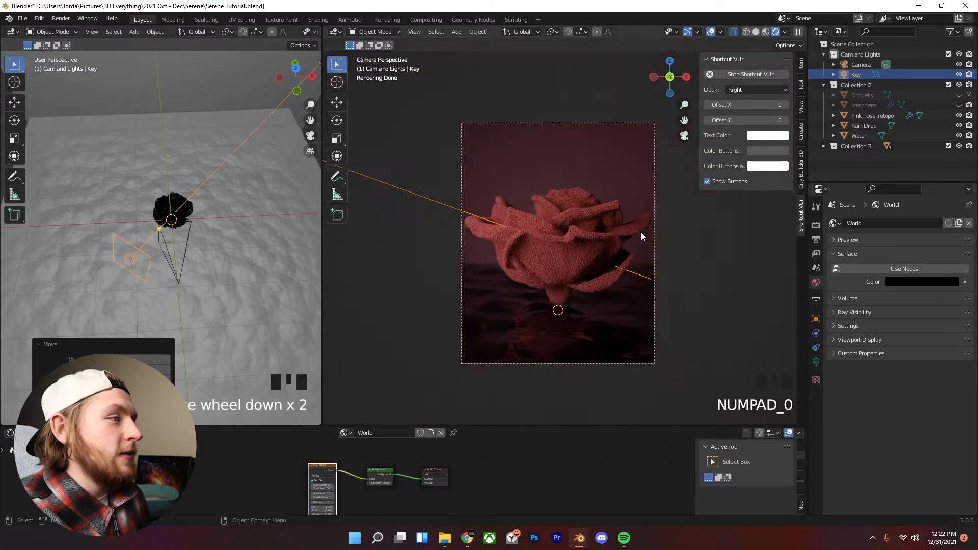
pyautogui.scroll(3, 662, 219)
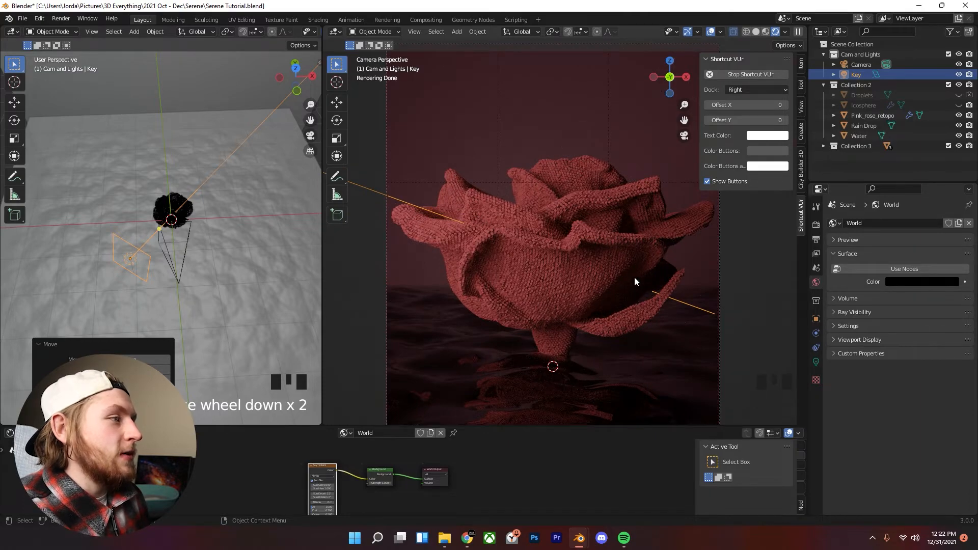
pyautogui.scroll(3, 633, 316)
pyautogui.scroll(-4, 627, 325)
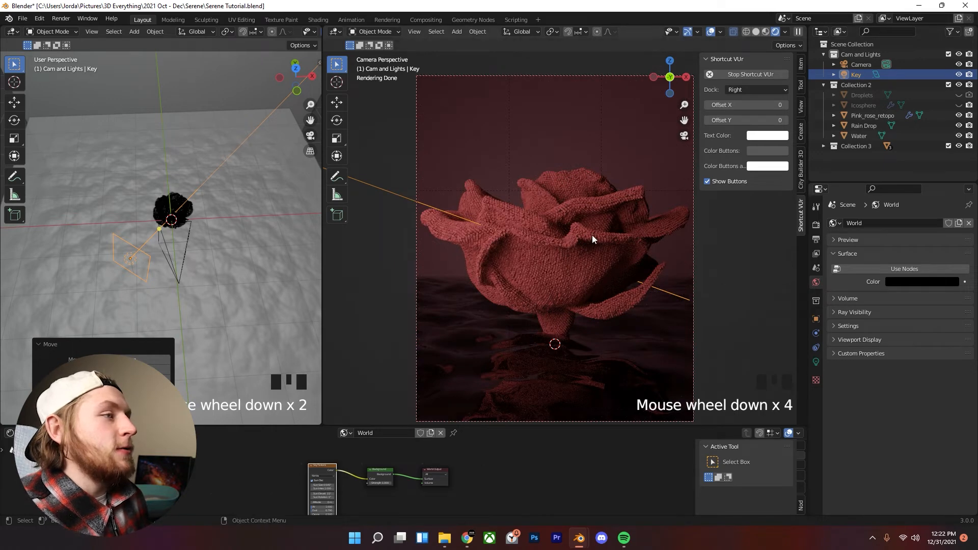
pyautogui.hotkey('shift', 'a')
pyautogui.moveTo(597, 234)
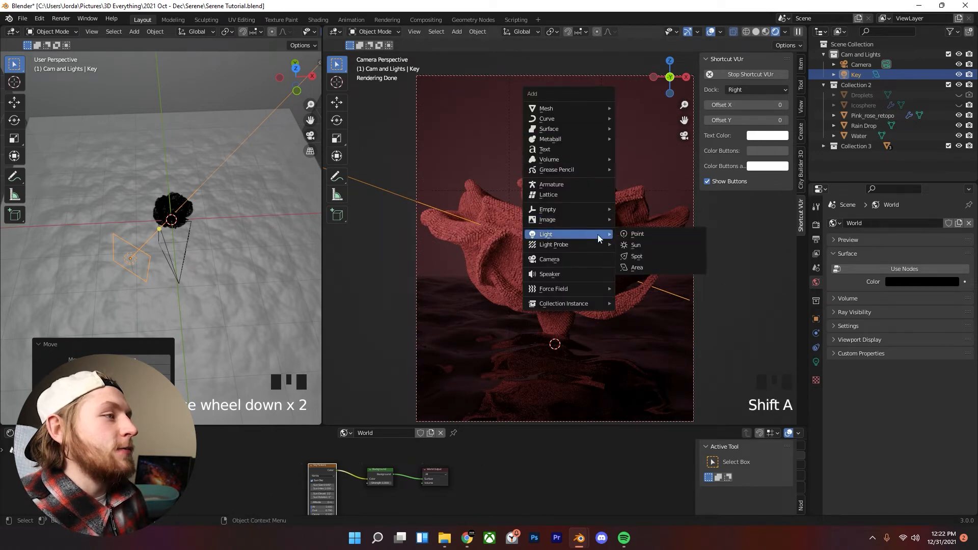
pyautogui.click(651, 235)
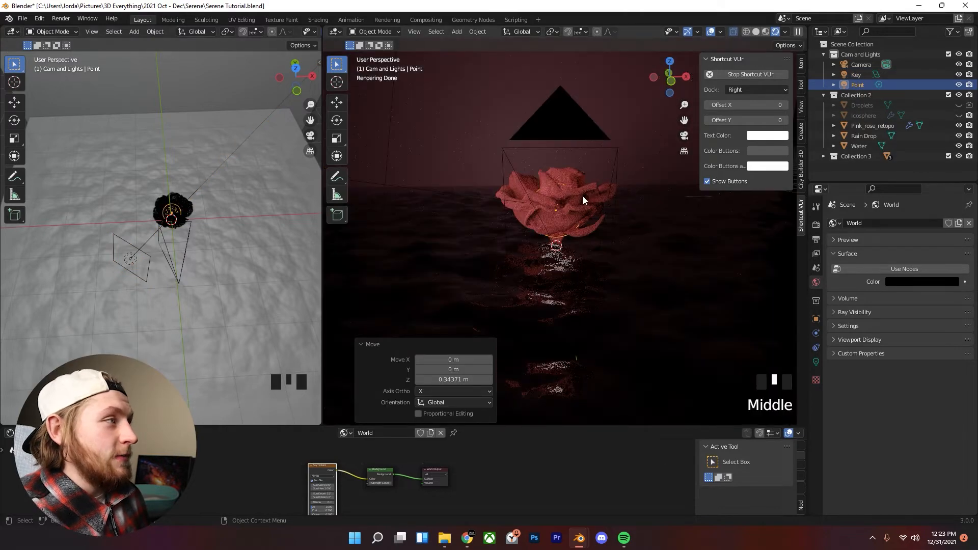
pyautogui.scroll(2, 591, 206)
pyautogui.moveTo(598, 216); pyautogui.dragTo(566, 206, button='middle')
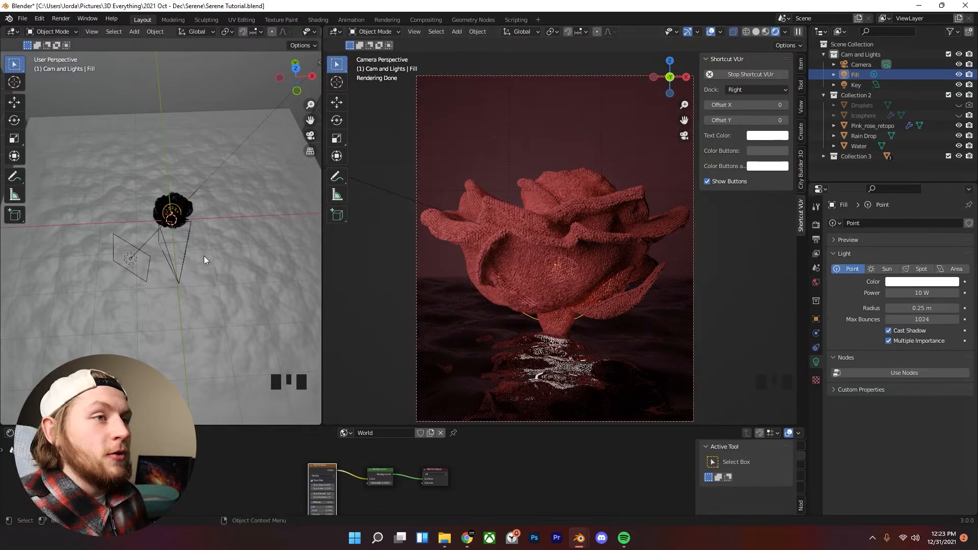
# - Move the Fill light at constant height about 0.6 m along X and toward the camera, beside the rose
pyautogui.press('g')
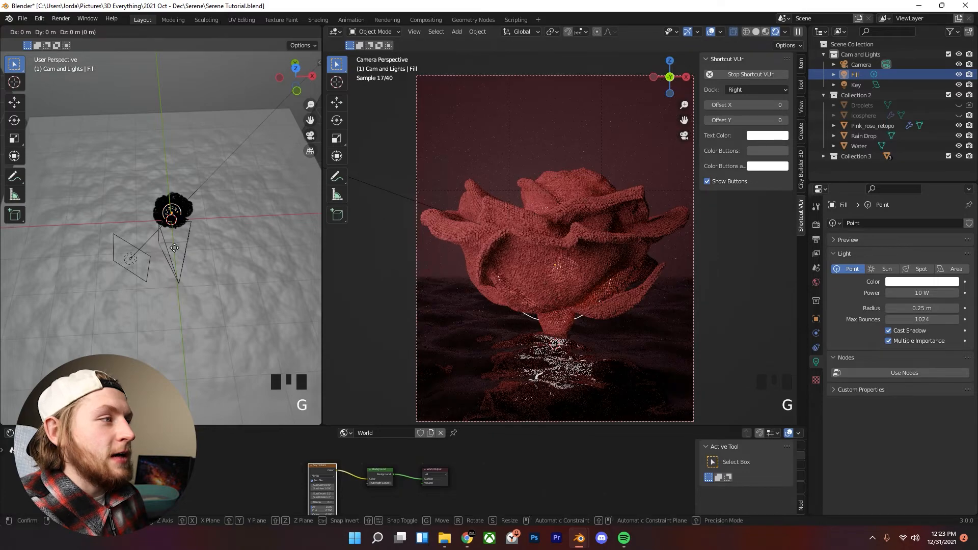
pyautogui.hotkey('shift', 'z')
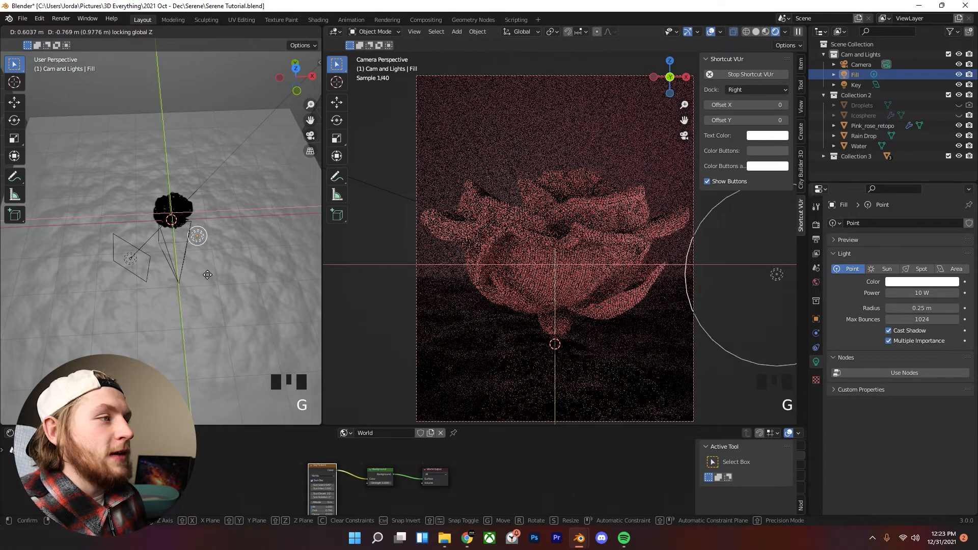
pyautogui.click(206, 271)
pyautogui.scroll(-3, 243, 274)
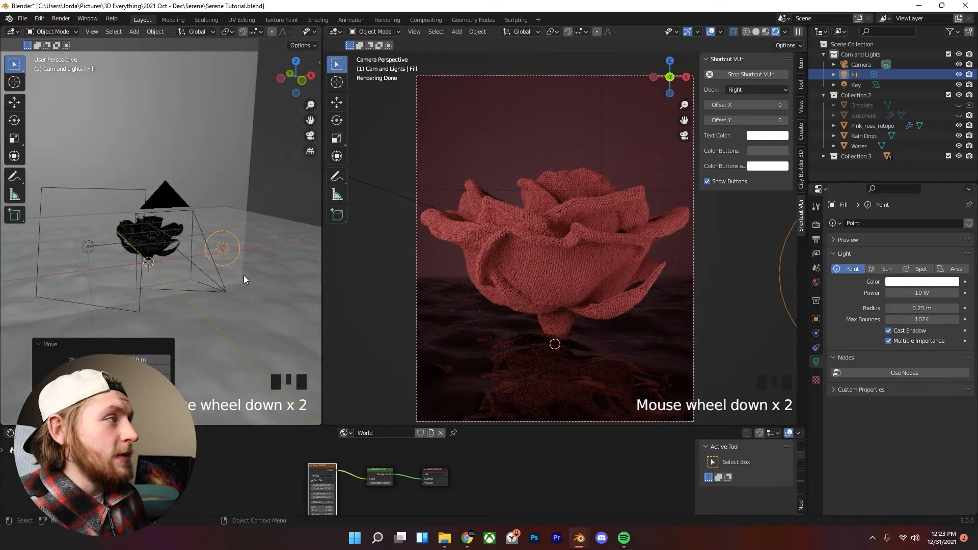
pyautogui.moveTo(226, 274); pyautogui.dragTo(260, 274, button='middle')
pyautogui.scroll(-2, 250, 276)
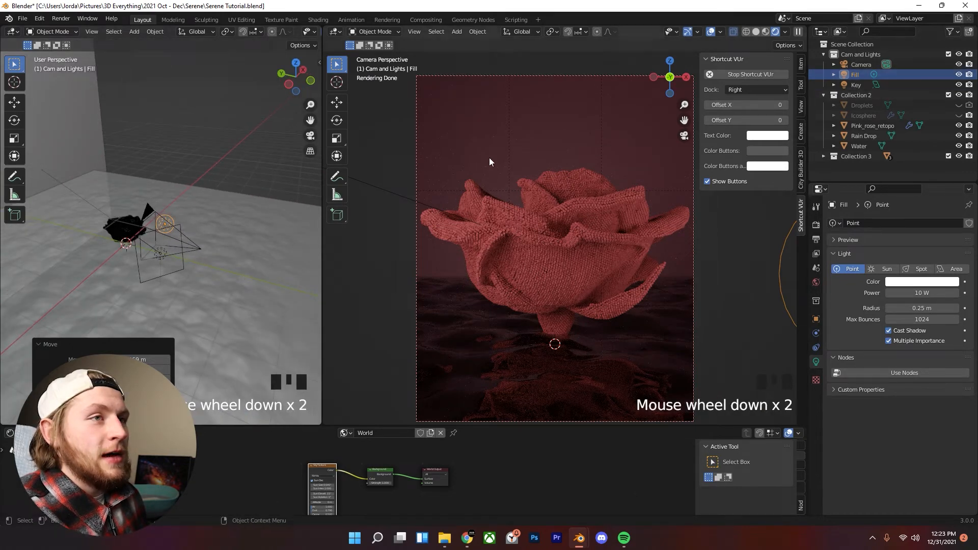
# - Add an Area light at the rose's base and rotate it -90° about the X axis
pyautogui.hotkey('shift', 'a')
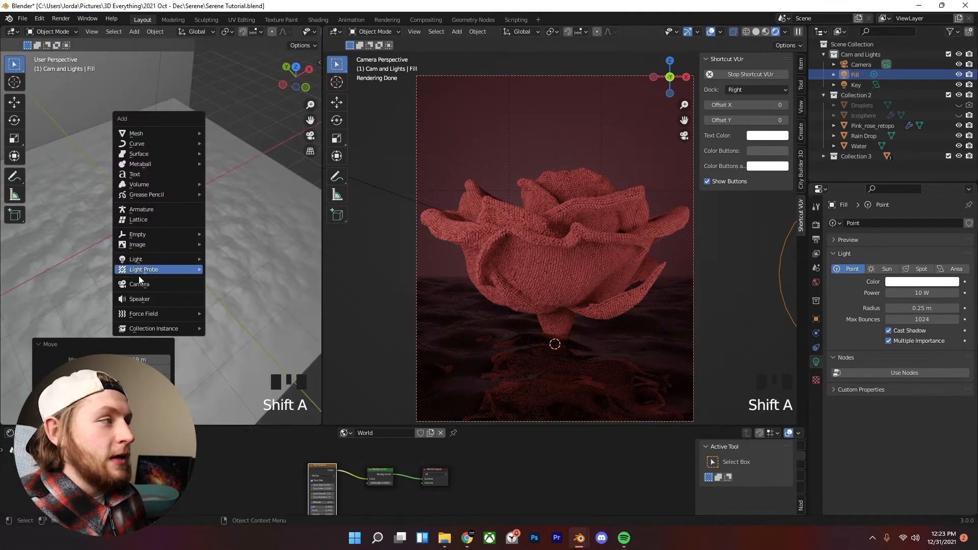
pyautogui.moveTo(148, 259)
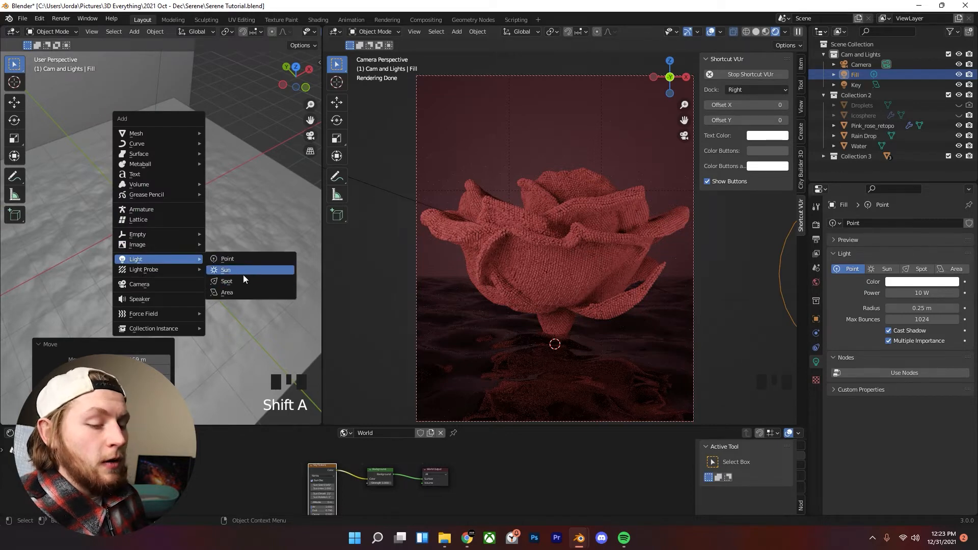
pyautogui.click(251, 292)
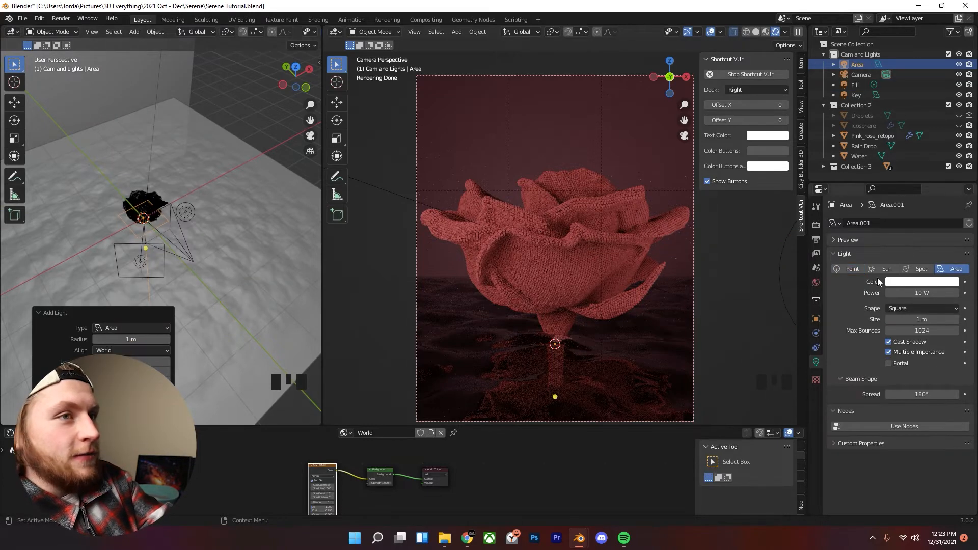
pyautogui.press('r')
pyautogui.press('x')
pyautogui.write('90')
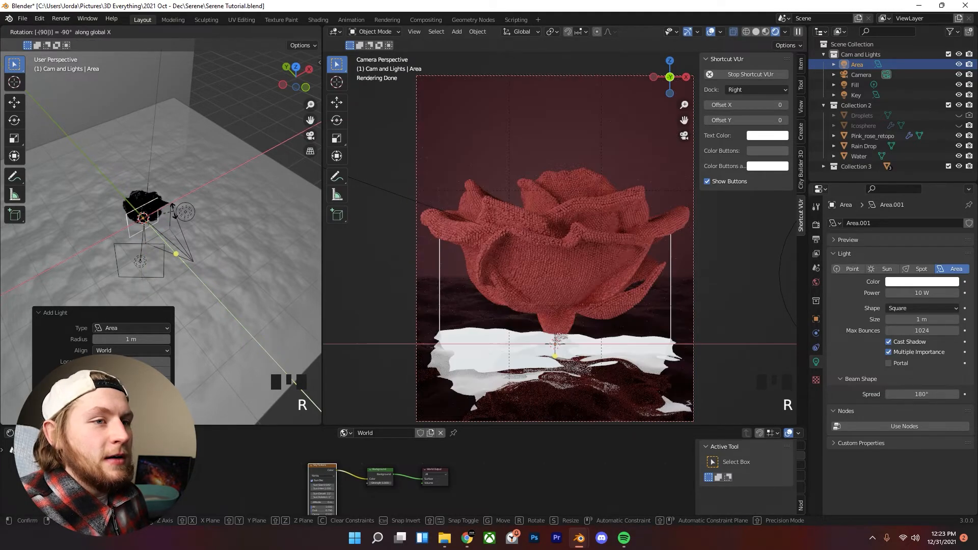
pyautogui.press('Return')
# - Maximize the solid 3D viewport with a side view of the rose and turn off X-ray display
pyautogui.moveTo(168, 204); pyautogui.dragTo(137, 328, button='middle')
pyautogui.click(43, 366)
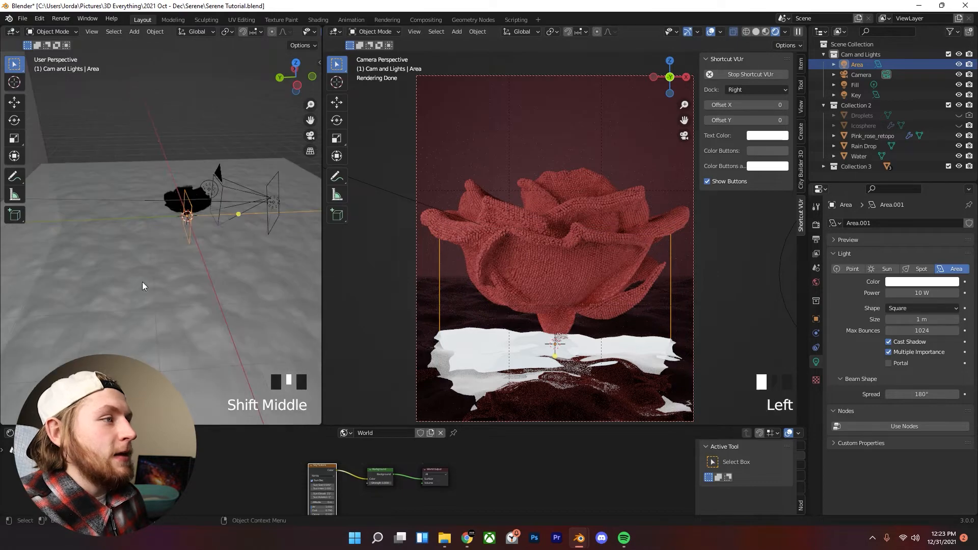
pyautogui.scroll(3, 196, 247)
pyautogui.hotkey('ctrl', 'space')
pyautogui.moveTo(222, 239); pyautogui.dragTo(555, 212, button='middle')
pyautogui.scroll(-2, 558, 255)
pyautogui.moveTo(563, 304); pyautogui.dragTo(481, 339, button='middle')
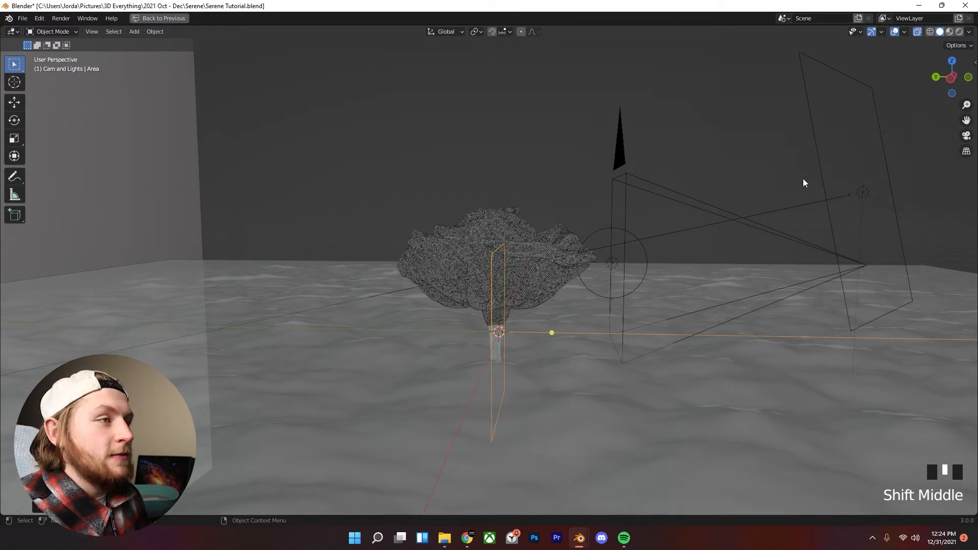
pyautogui.scroll(1, 731, 104)
pyautogui.click(916, 32)
pyautogui.moveTo(583, 247); pyautogui.dragTo(601, 247, button='middle')
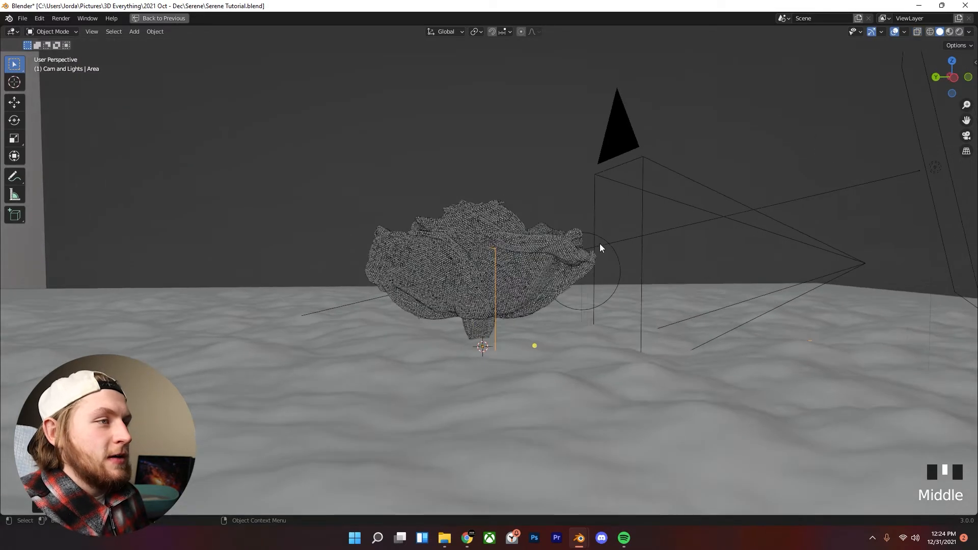
# - Move the Area light along Y to behind the rose, raise it along Z, and restore the split viewport layout
pyautogui.press('g')
pyautogui.press('x')
pyautogui.press('g')
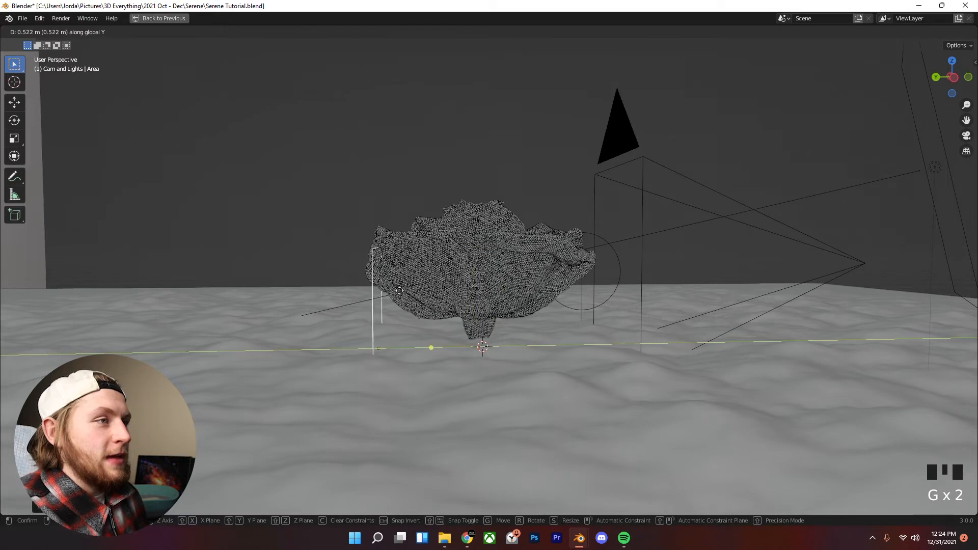
pyautogui.press('g')
pyautogui.press('z')
pyautogui.click(411, 227)
pyautogui.scroll(-3, 546, 246)
pyautogui.moveTo(546, 246); pyautogui.dragTo(466, 263, button='middle')
pyautogui.scroll(-3, 466, 263)
pyautogui.press('KP_0')
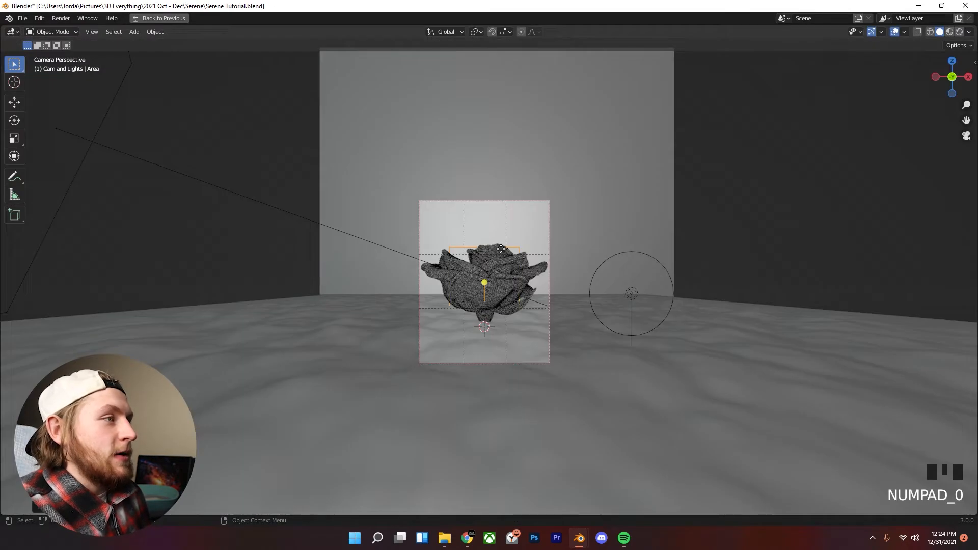
pyautogui.hotkey('ctrl', 'space')
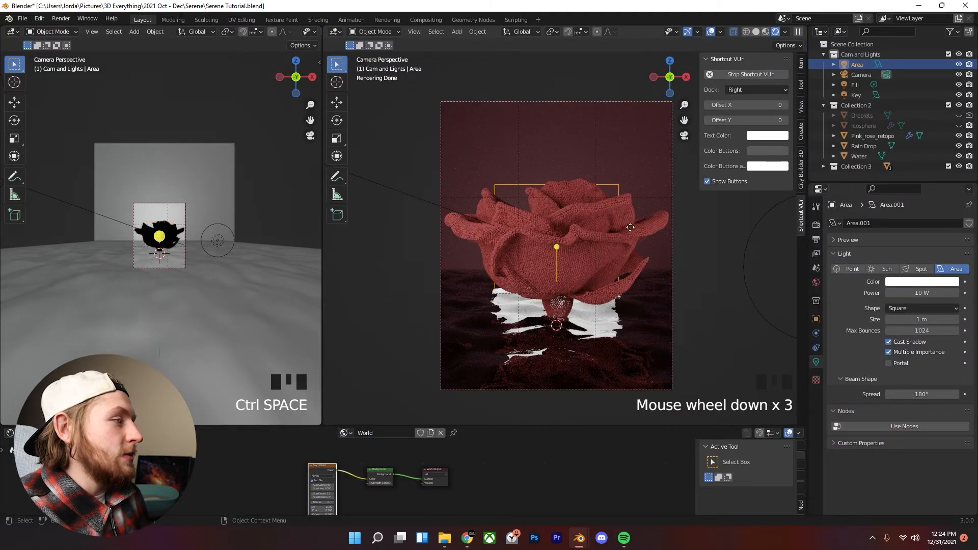
# - Change the new Area light's shape to Ellipse
pyautogui.click(911, 308)
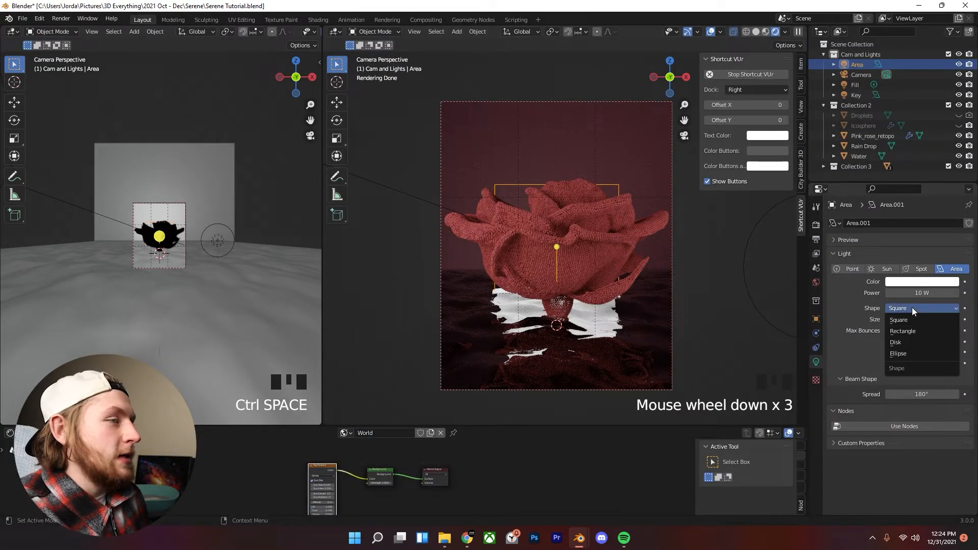
pyautogui.click(919, 349)
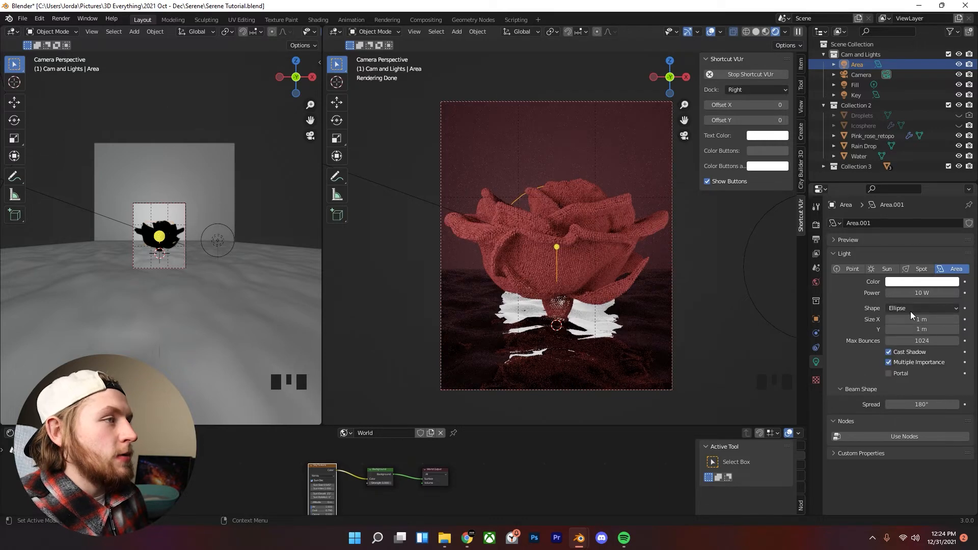
pyautogui.click(910, 309)
pyautogui.click(464, 280)
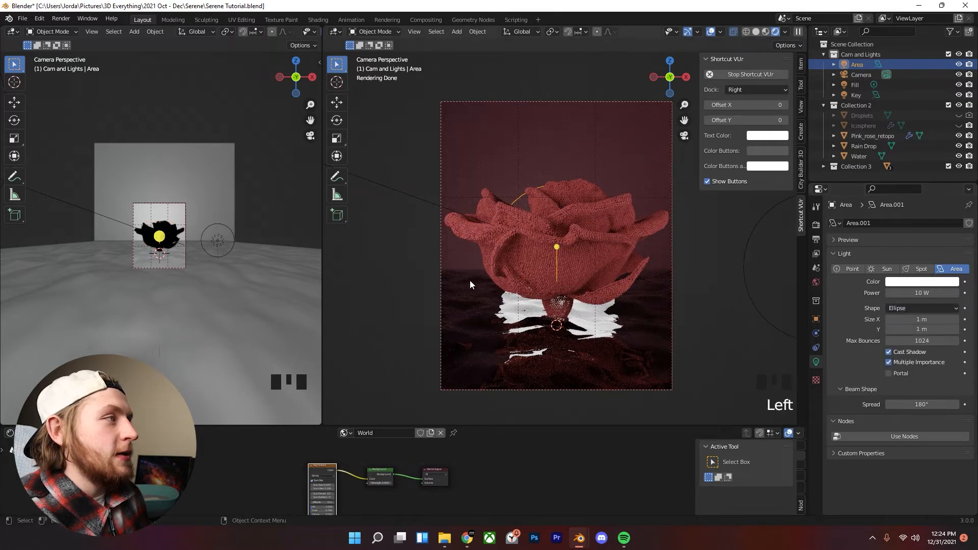
# - Raise the area light about 0.13 m along the Z axis
pyautogui.press('g')
pyautogui.press('z')
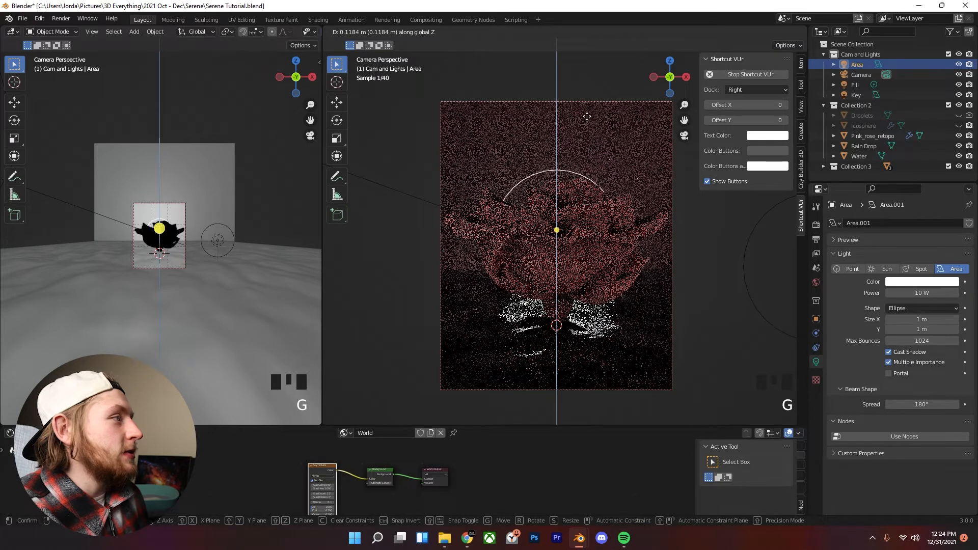
pyautogui.click(584, 112)
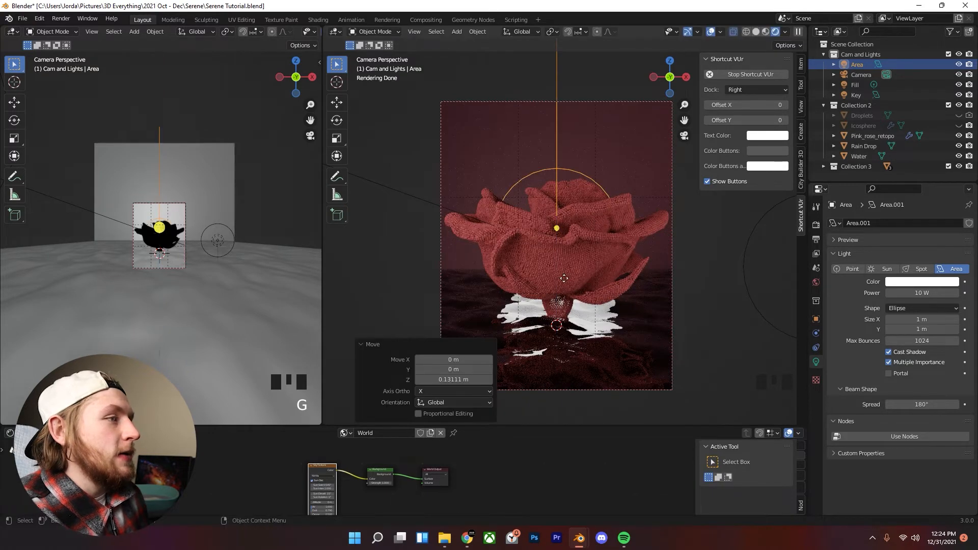
# - Hide the Fill and Key lights in the viewport so only the area light illuminates the rose
pyautogui.click(959, 85)
pyautogui.click(959, 95)
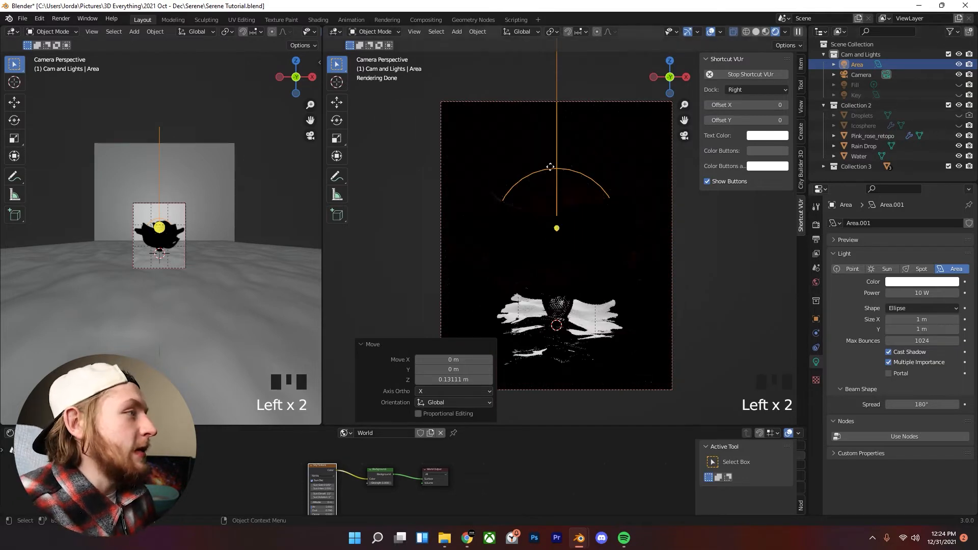
pyautogui.scroll(3, 598, 256)
pyautogui.scroll(-2, 586, 275)
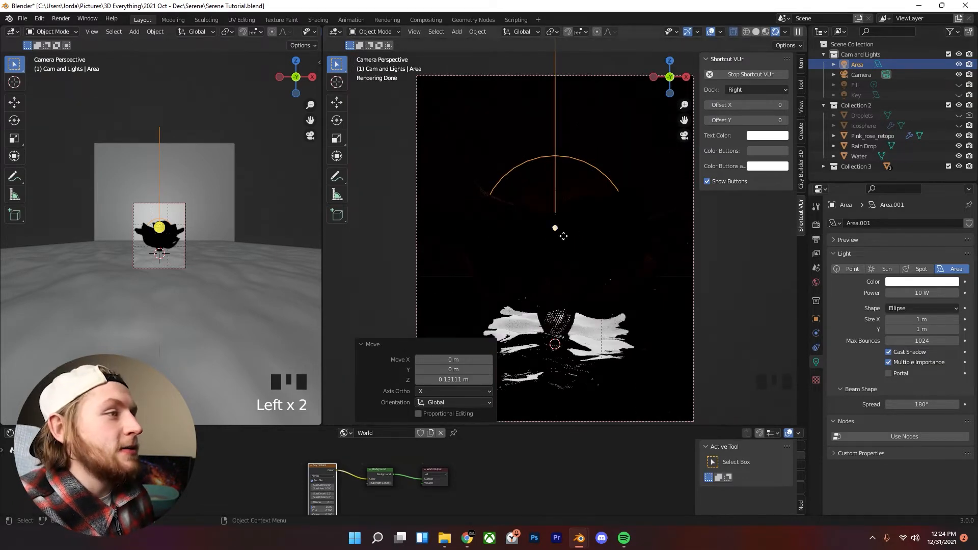
pyautogui.scroll(2, 559, 235)
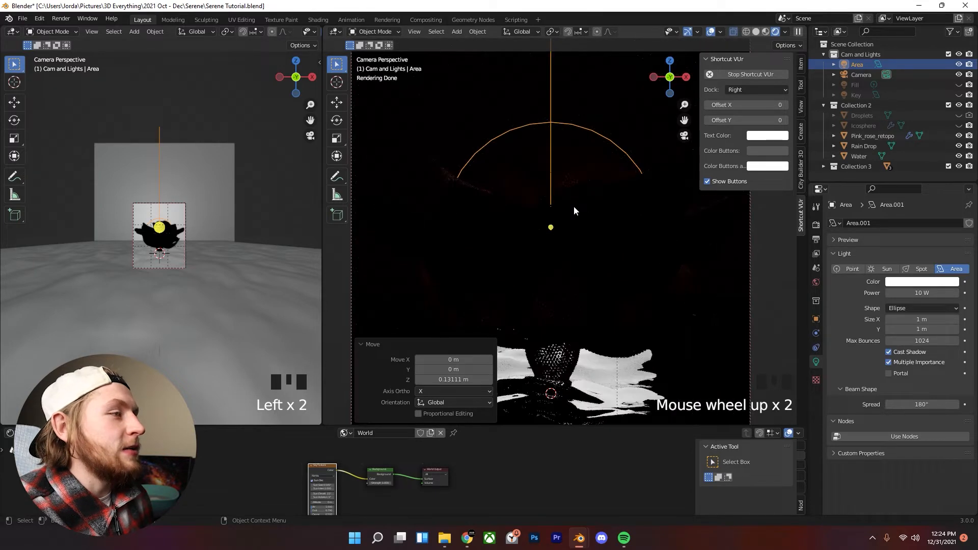
pyautogui.scroll(-3, 560, 230)
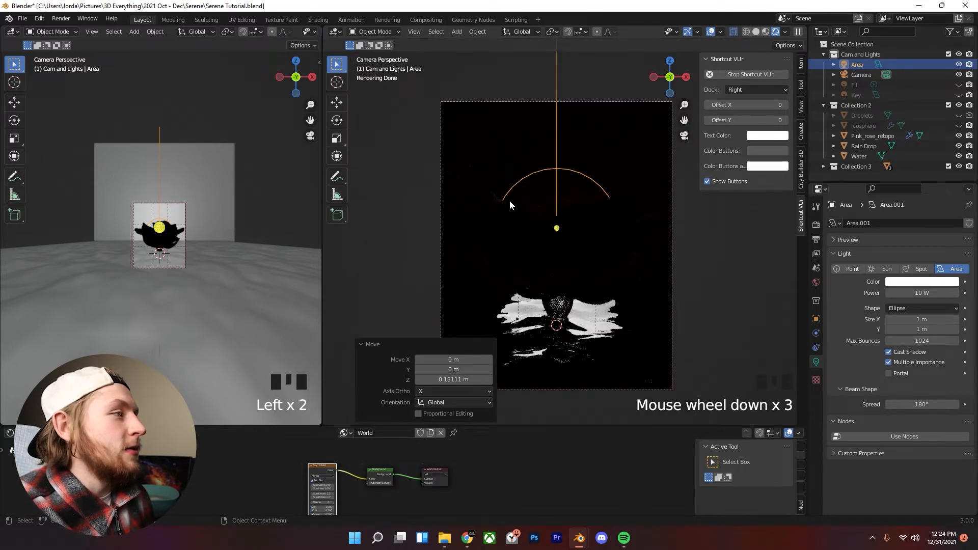
pyautogui.scroll(2, 654, 288)
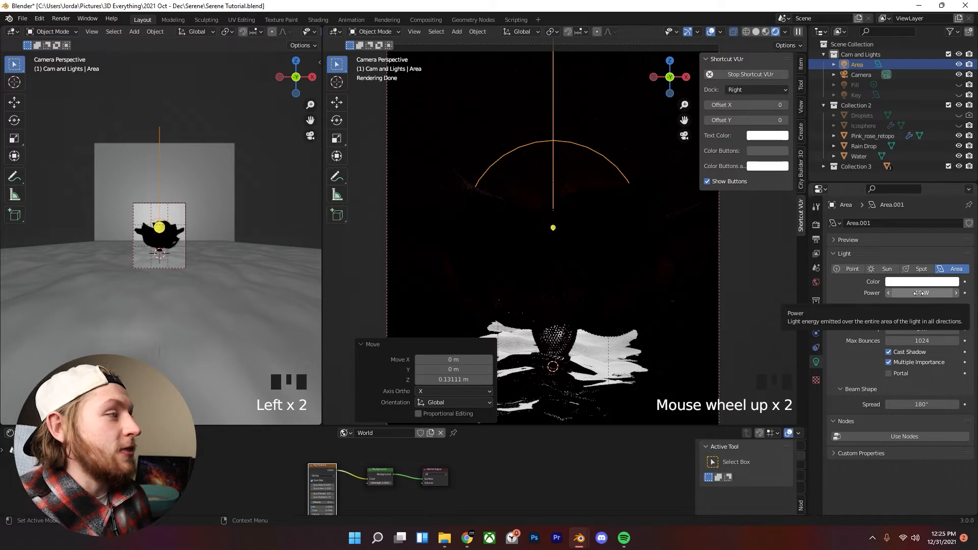
# - Compare the Fill light's settings, reselect the area light and set its power to 50 W
pyautogui.click(919, 294)
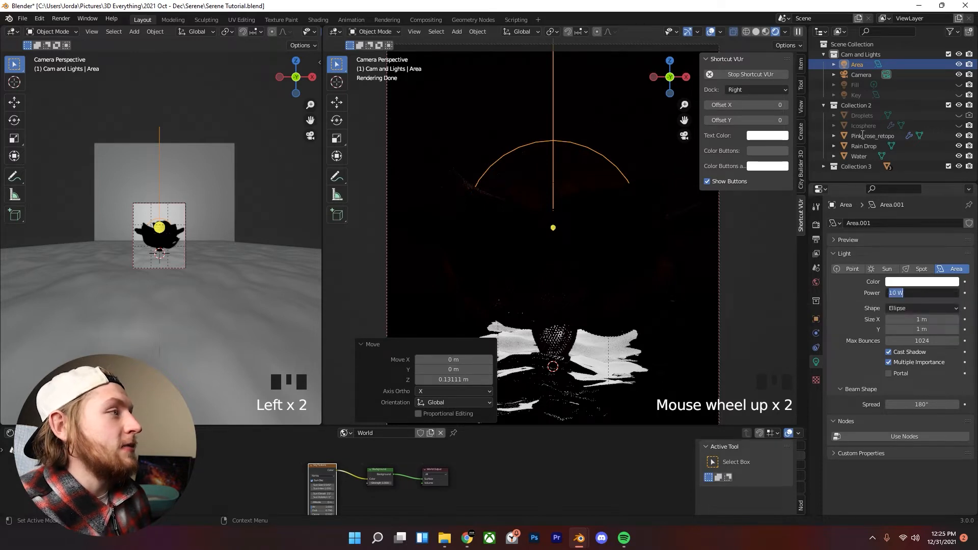
pyautogui.click(858, 83)
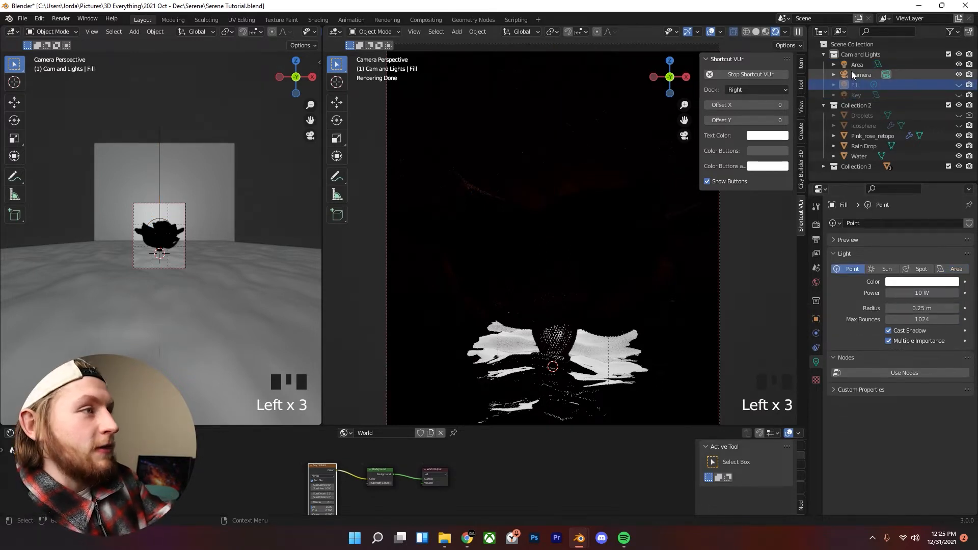
pyautogui.click(852, 65)
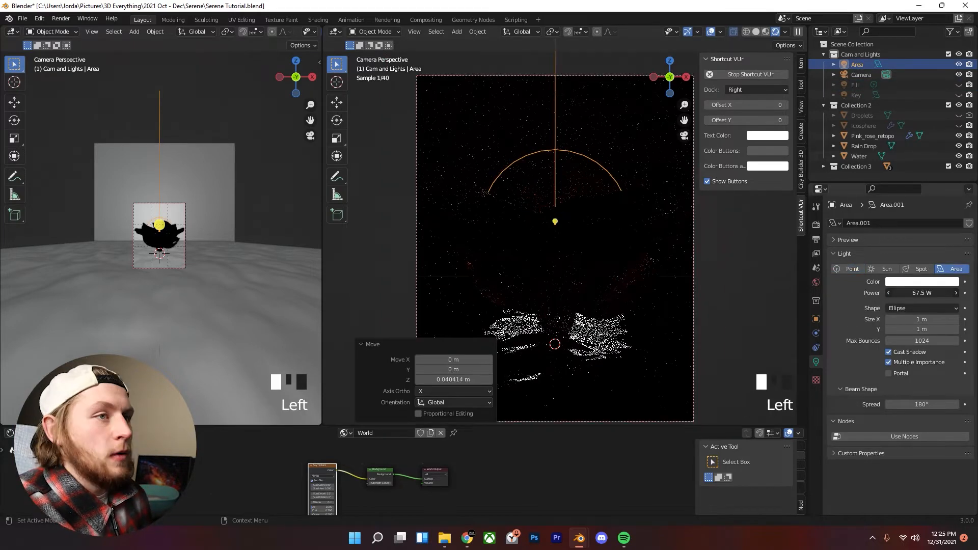
pyautogui.moveTo(938, 296); pyautogui.dragTo(943, 296)
# - Reposition the area light along the Y axis behind the rose, at about Y 1.4 m
pyautogui.press('g')
pyautogui.press('y')
pyautogui.rightClick(568, 279)
pyautogui.moveTo(133, 239); pyautogui.dragTo(242, 240, button='middle')
pyautogui.scroll(-3, 243, 240)
pyautogui.press('g')
pyautogui.press('x')
pyautogui.rightClick(235, 250)
pyautogui.press('g')
pyautogui.press('y')
pyautogui.click(220, 252)
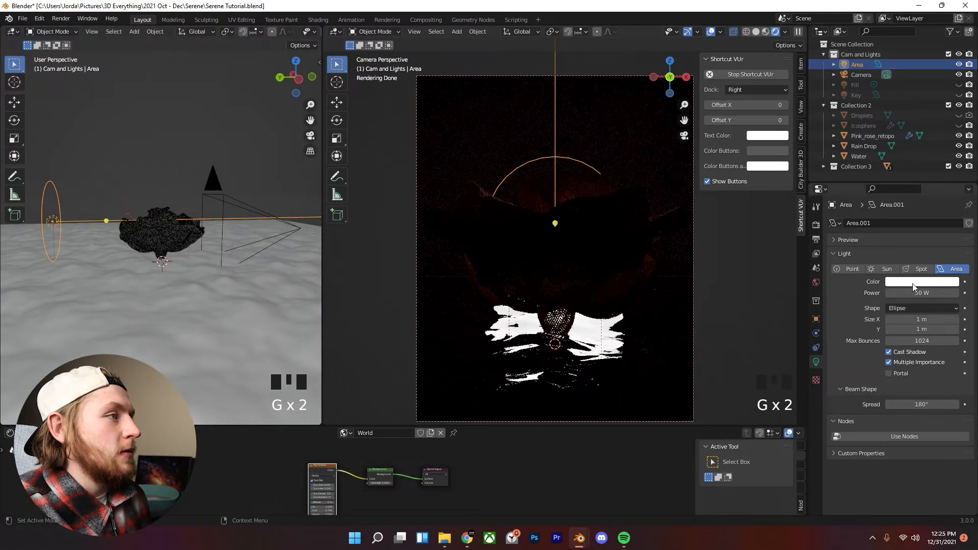
pyautogui.moveTo(916, 293); pyautogui.dragTo(935, 293)
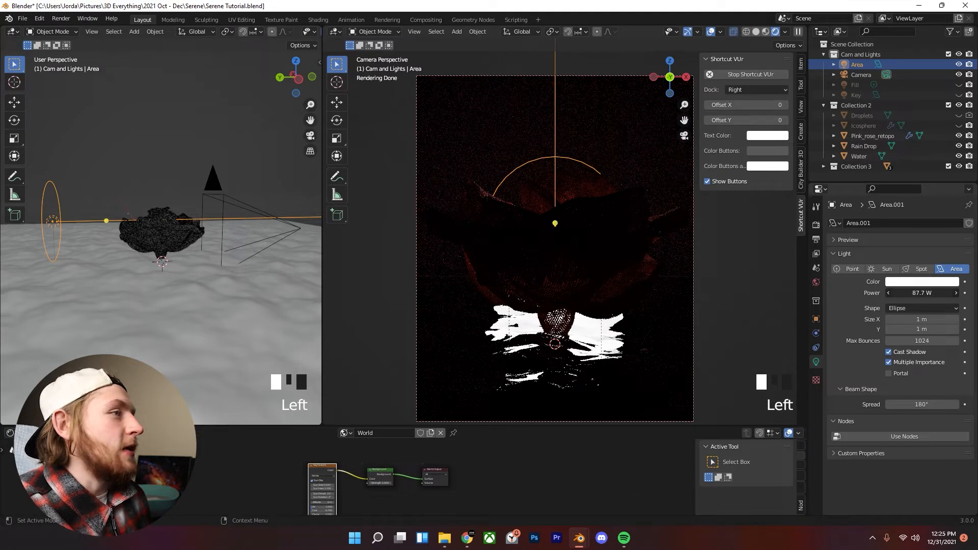
pyautogui.rightClick(930, 293)
pyautogui.click(933, 296)
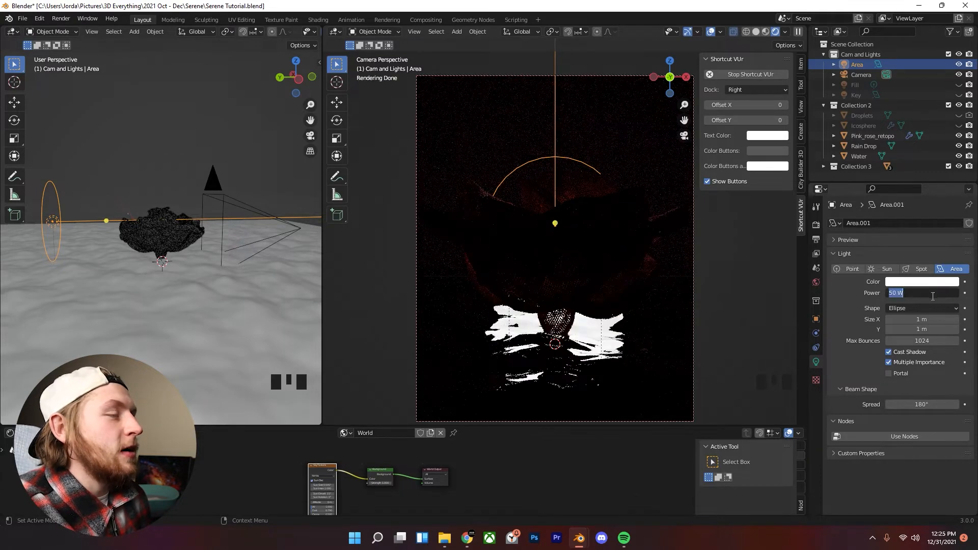
pyautogui.click(875, 305)
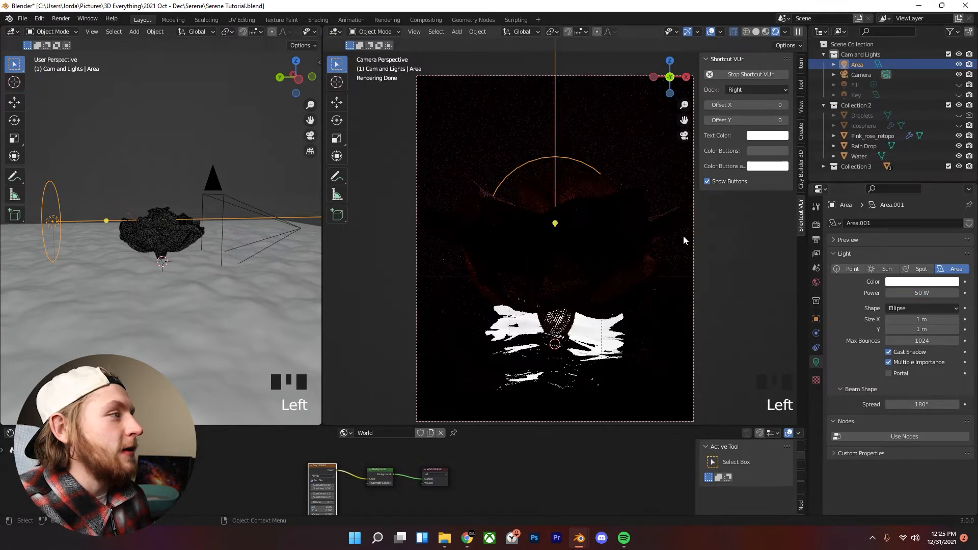
# - Turn off the viewport display of the Geometry Nodes modifier on Pink_rose_retopo
pyautogui.scroll(3, 683, 237)
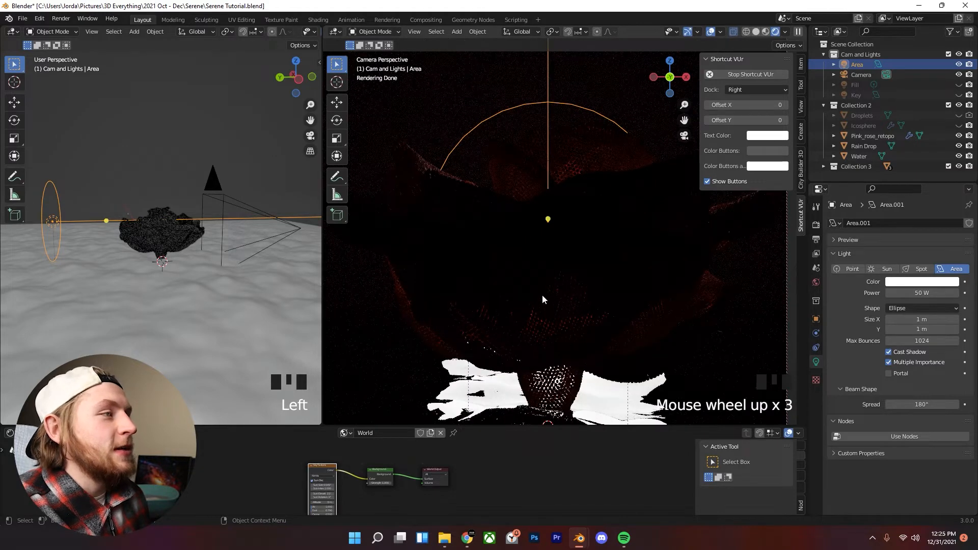
pyautogui.click(544, 299)
pyautogui.click(816, 333)
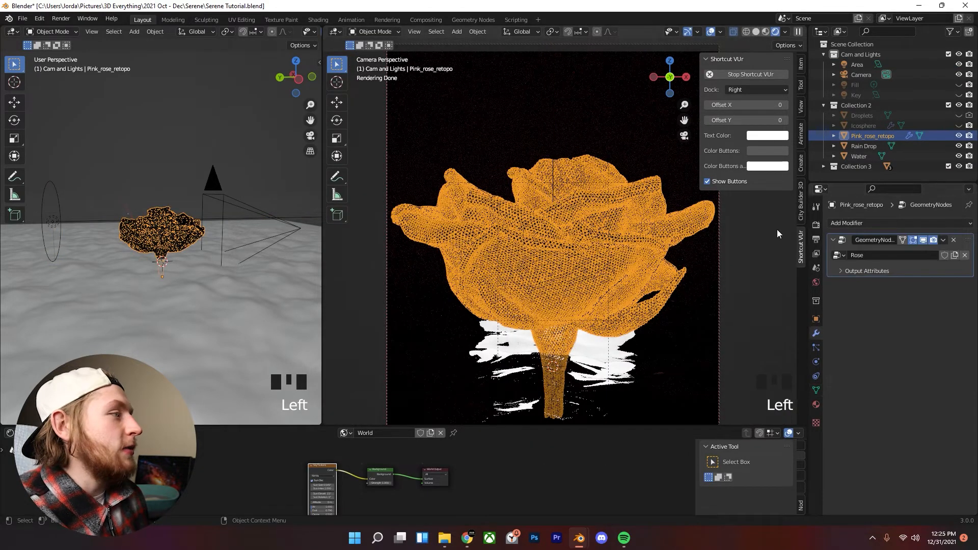
pyautogui.scroll(-2, 567, 185)
pyautogui.click(590, 146)
pyautogui.click(591, 241)
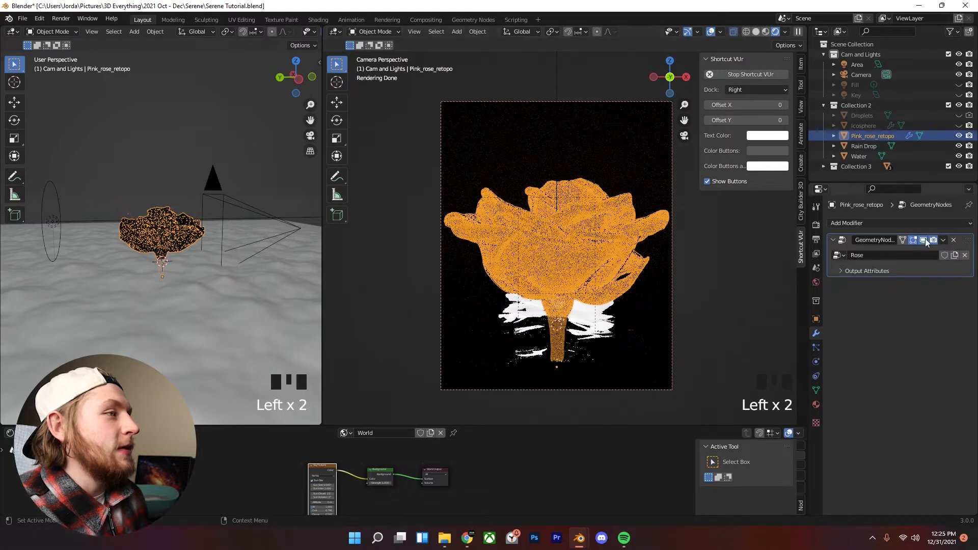
pyautogui.click(923, 240)
pyautogui.click(584, 152)
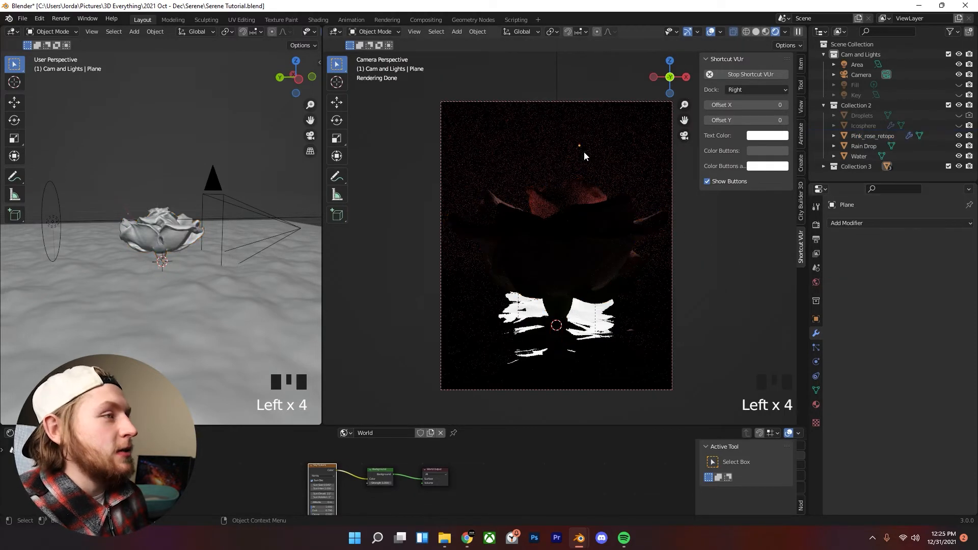
pyautogui.scroll(1, 609, 233)
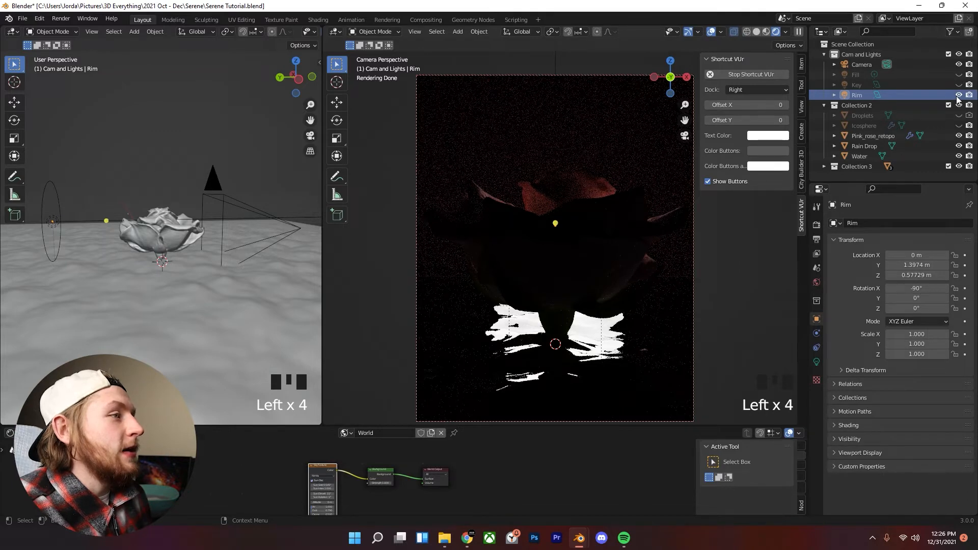
# - Hide the Rim light and preview the Key and Fill lights one at a time on the rose
pyautogui.click(959, 95)
pyautogui.click(959, 85)
pyautogui.click(959, 85)
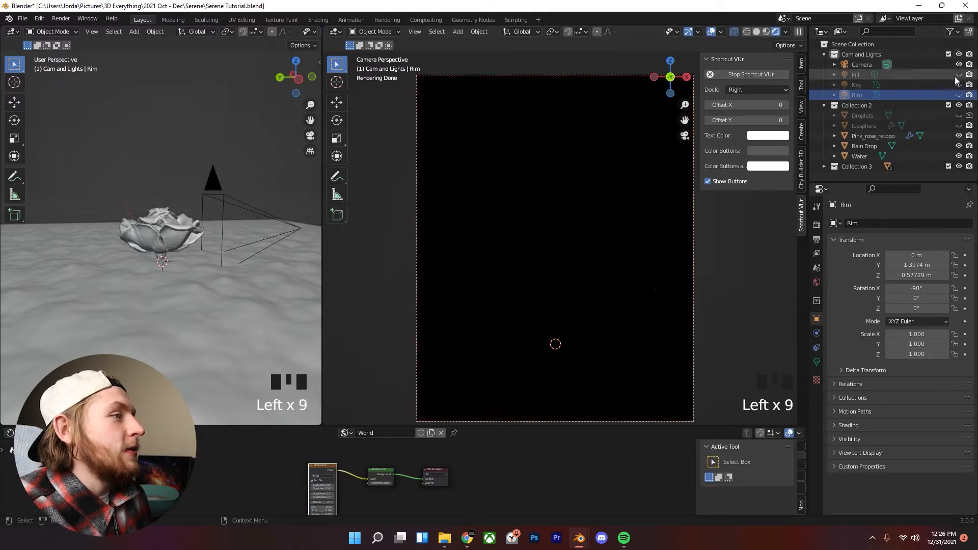
pyautogui.click(959, 74)
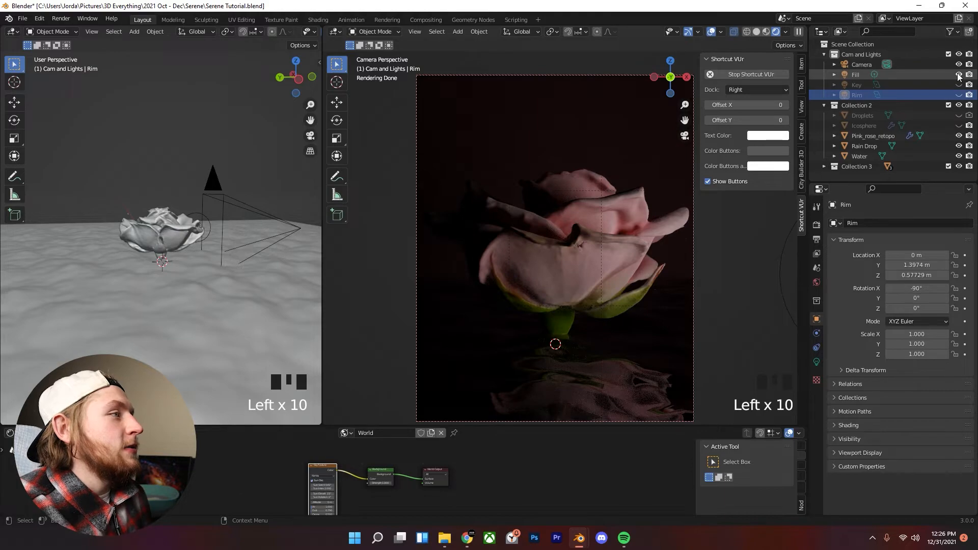
pyautogui.click(959, 75)
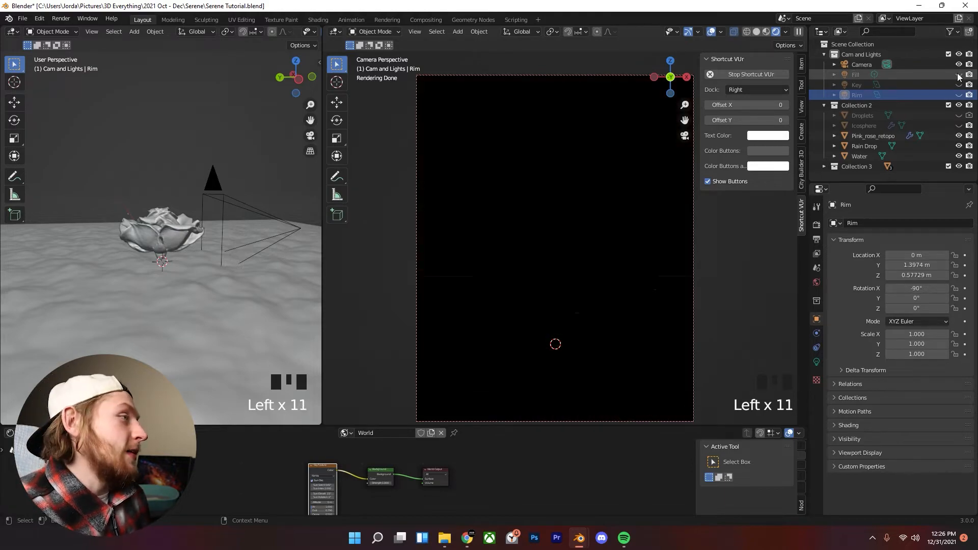
# - Make the Key, Fill and Rim lights all visible and check the combined lighting
pyautogui.click(959, 84)
pyautogui.click(959, 75)
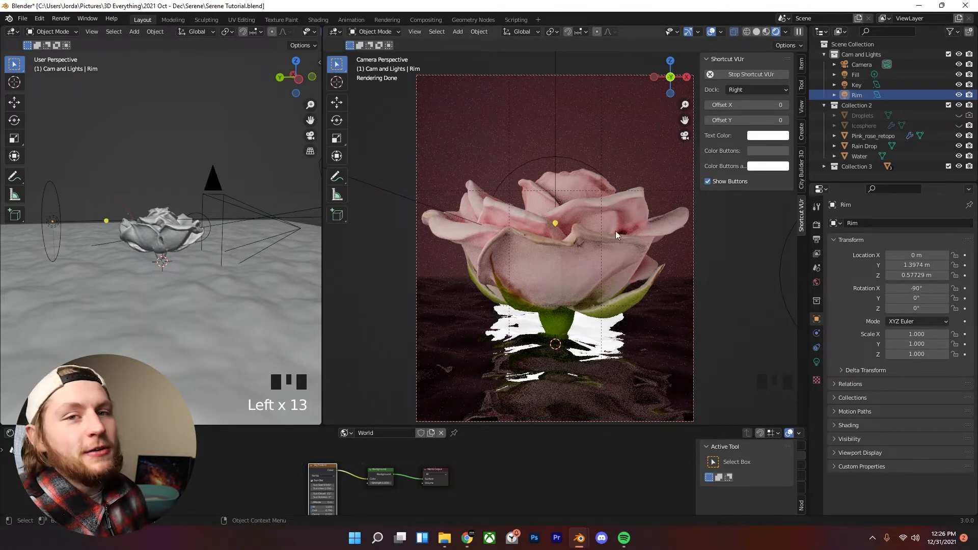
pyautogui.scroll(-3, 573, 356)
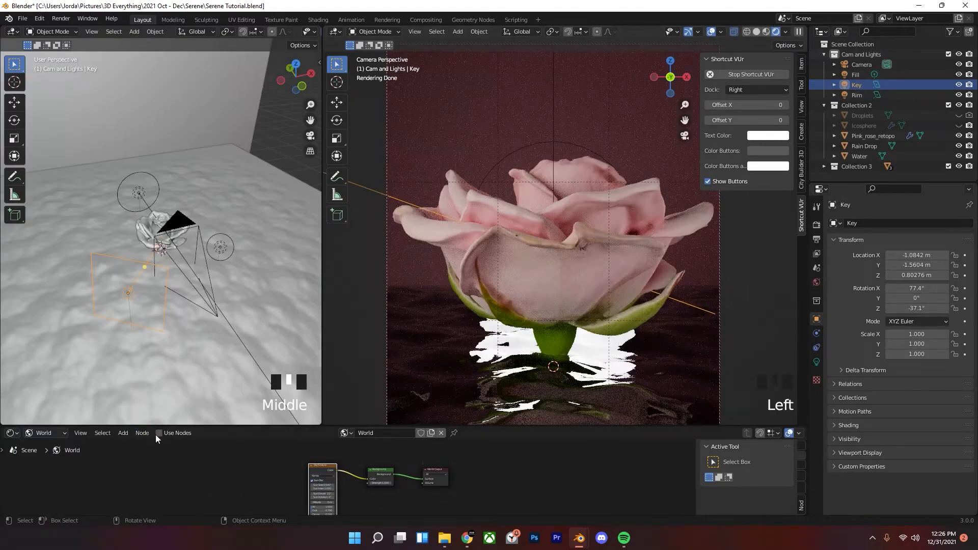
# - Enable Use Nodes for the World so the sky texture lights the scene
pyautogui.click(158, 433)
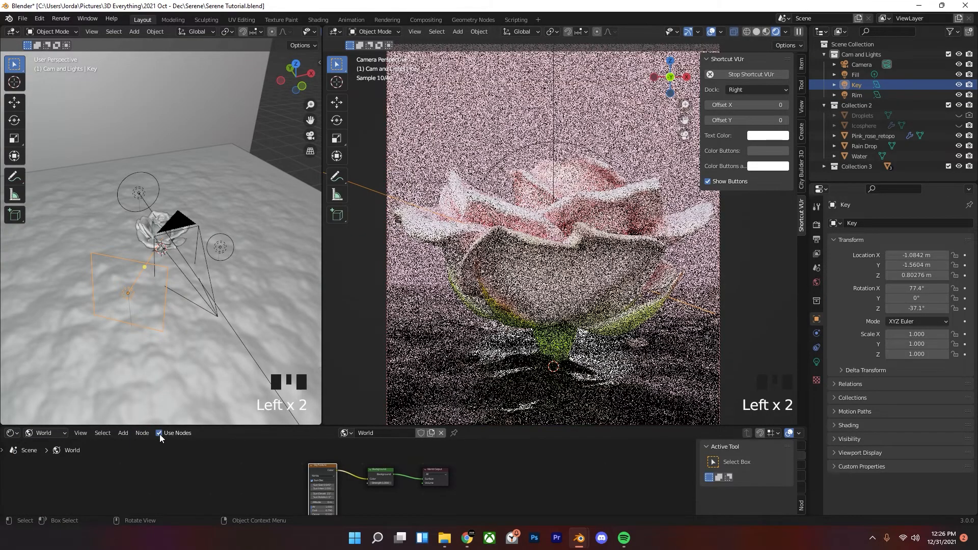
pyautogui.scroll(-3, 597, 244)
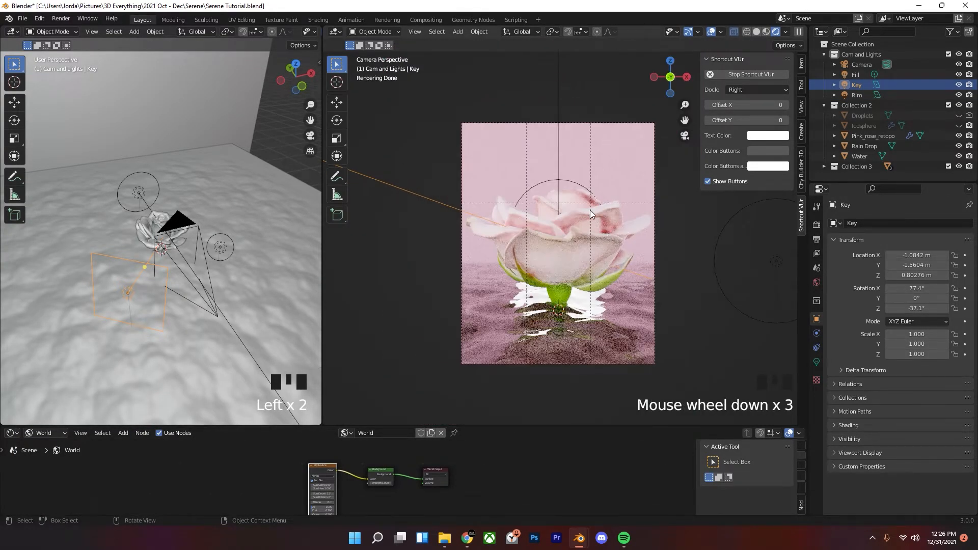
pyautogui.scroll(2, 590, 210)
pyautogui.scroll(2, 447, 467)
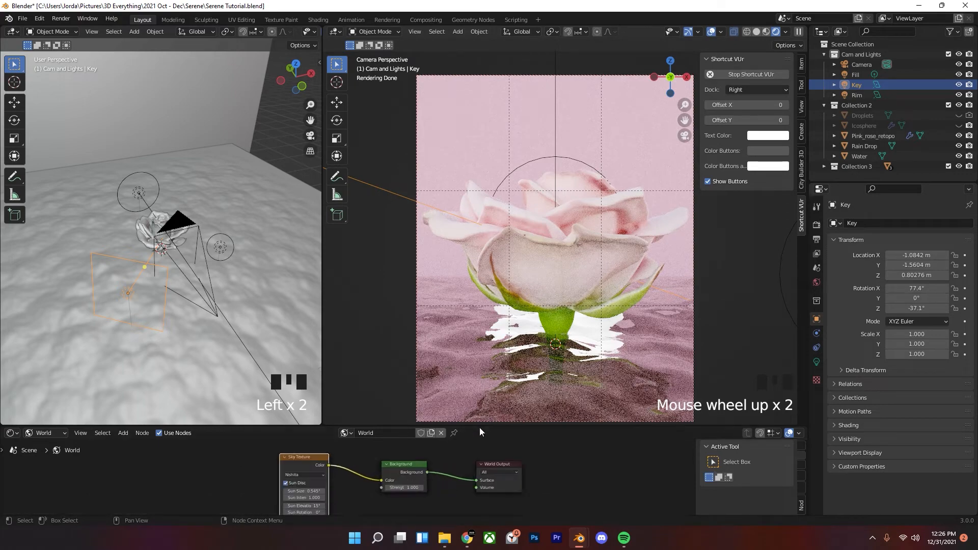
# - Enlarge the node editor and set the World Background node's strength to 0.2
pyautogui.moveTo(479, 426); pyautogui.dragTo(467, 368)
pyautogui.scroll(2, 460, 405)
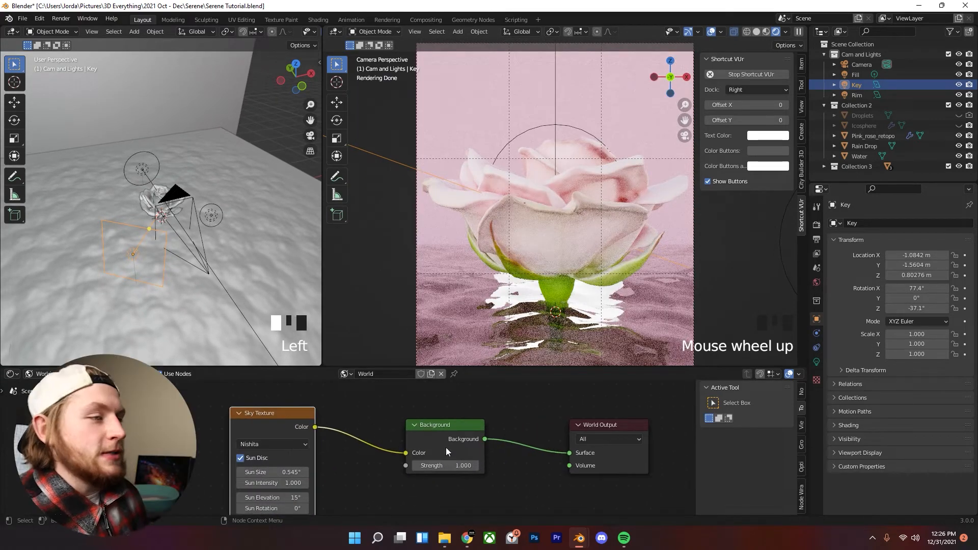
pyautogui.click(444, 465)
pyautogui.write('0.2')
pyautogui.press('Return')
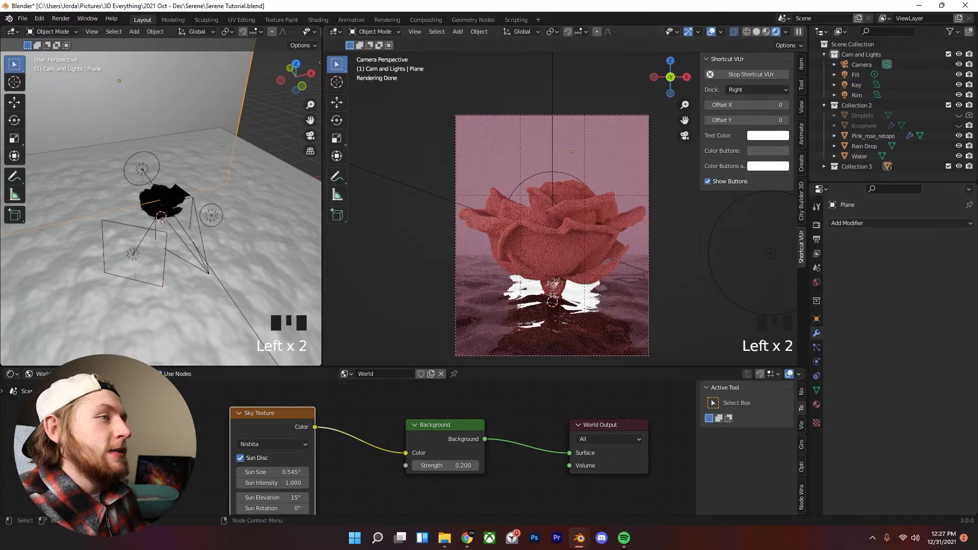
# - Switch the shader editor from World to Object and set the backdrop plane's Background material roughness to 0.95
pyautogui.click(43, 374)
pyautogui.click(43, 387)
pyautogui.scroll(-2, 356, 446)
pyautogui.moveTo(356, 446); pyautogui.dragTo(321, 393, button='middle')
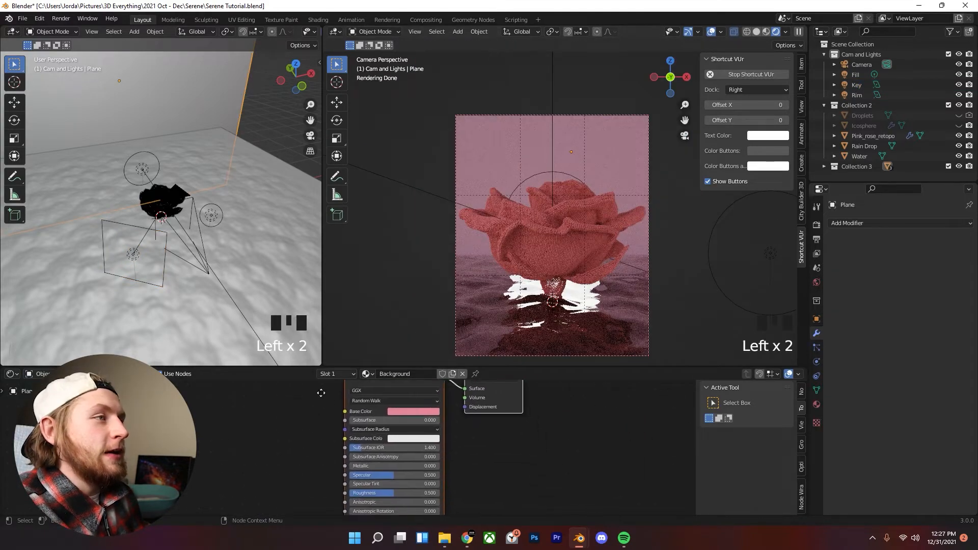
pyautogui.scroll(3, 533, 216)
pyautogui.scroll(-3, 549, 184)
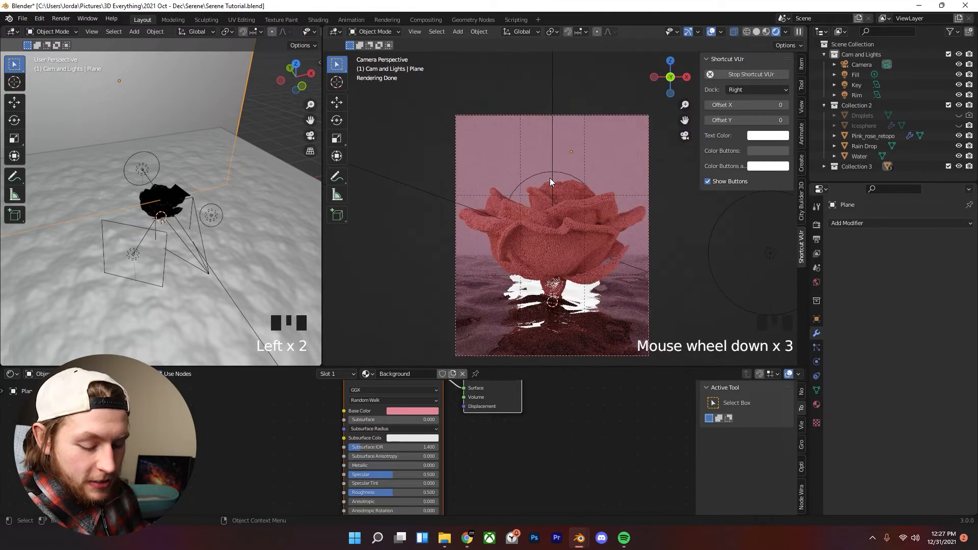
pyautogui.keyDown('shift'); pyautogui.moveTo(594, 124); pyautogui.dragTo(592, 180, button='middle'); pyautogui.keyUp('shift')
pyautogui.scroll(2, 531, 161)
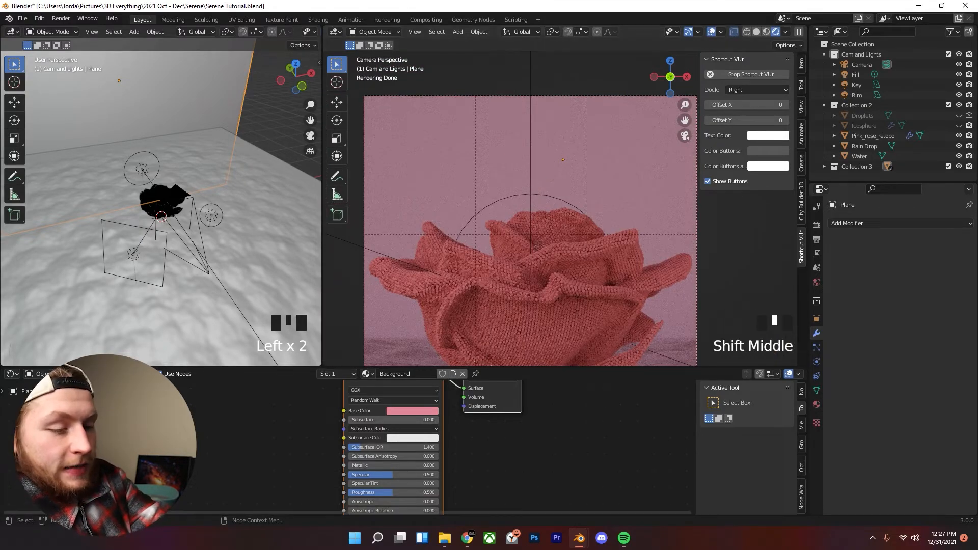
pyautogui.click(409, 492)
pyautogui.write('.95')
pyautogui.press('Return')
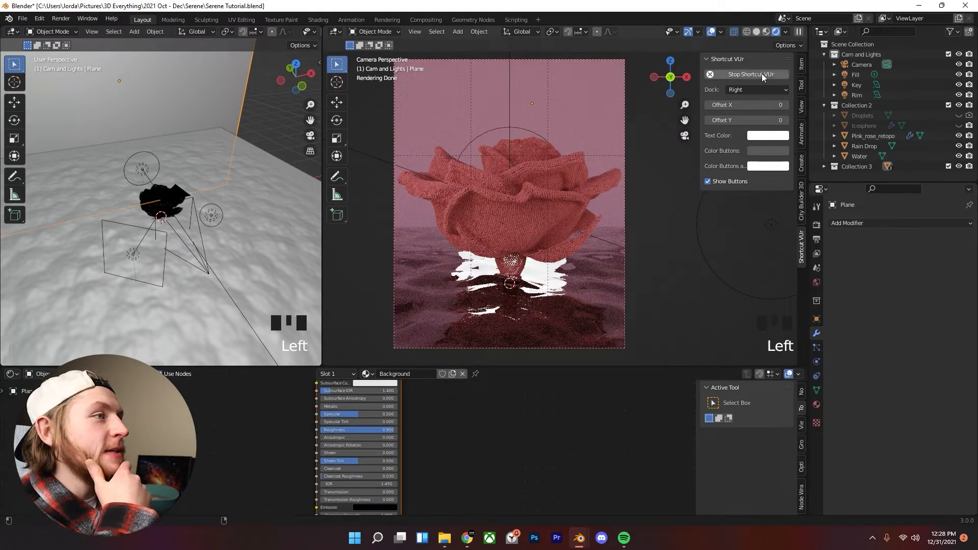
# - Make the Icosphere with the scattered raindrops visible in the viewport and check it around the rose
pyautogui.click(960, 125)
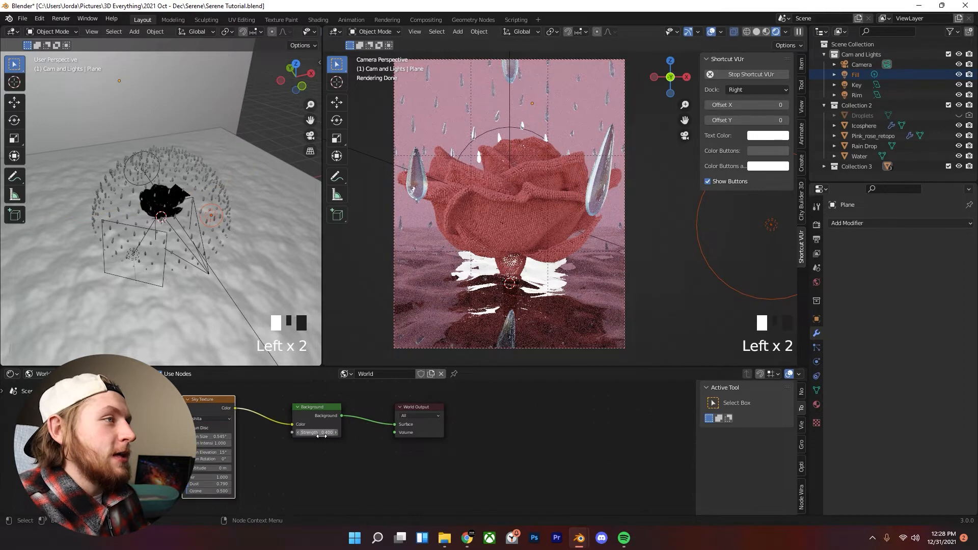
pyautogui.scroll(2, 295, 410)
pyautogui.scroll(-1, 566, 206)
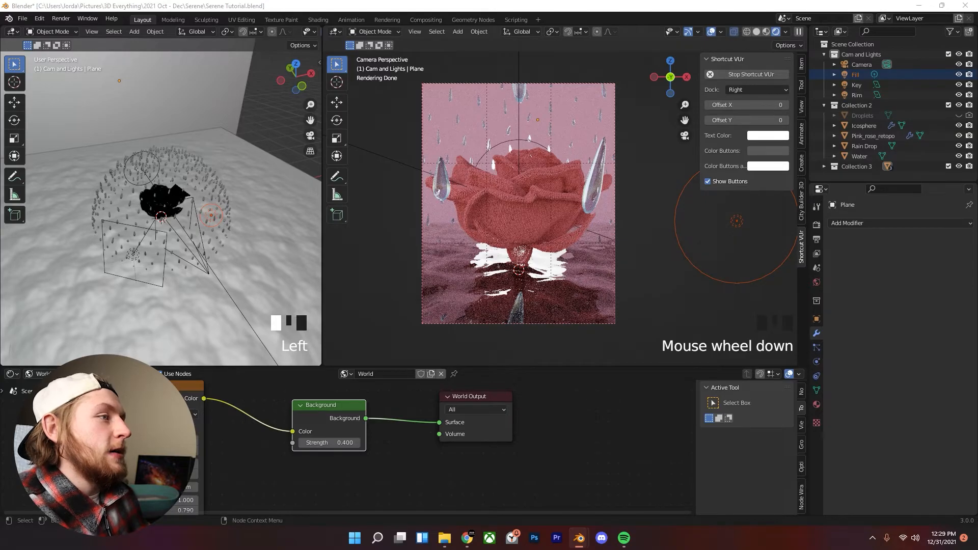
pyautogui.scroll(-1, 693, 227)
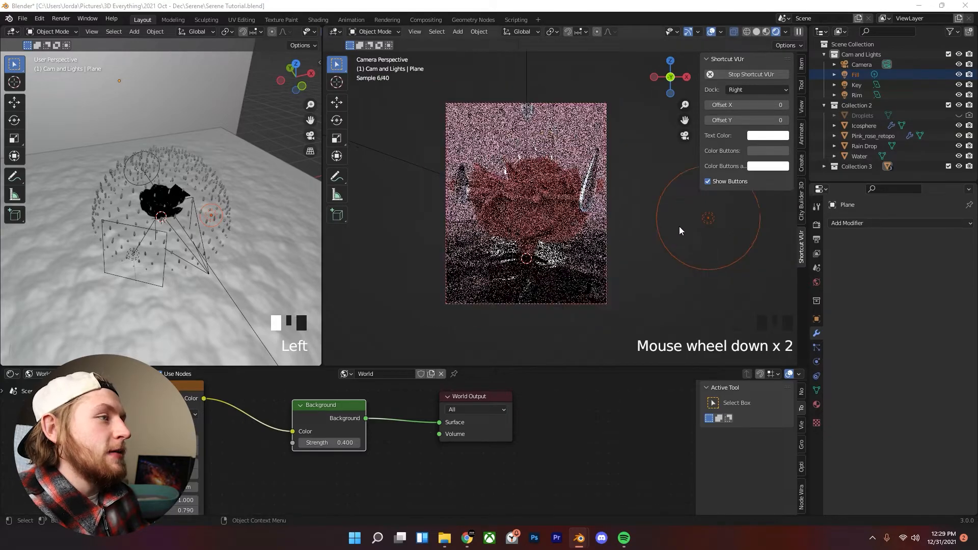
pyautogui.moveTo(684, 224); pyautogui.dragTo(678, 229, button='middle')
pyautogui.scroll(-4, 678, 228)
pyautogui.scroll(-1, 674, 231)
pyautogui.scroll(3, 581, 214)
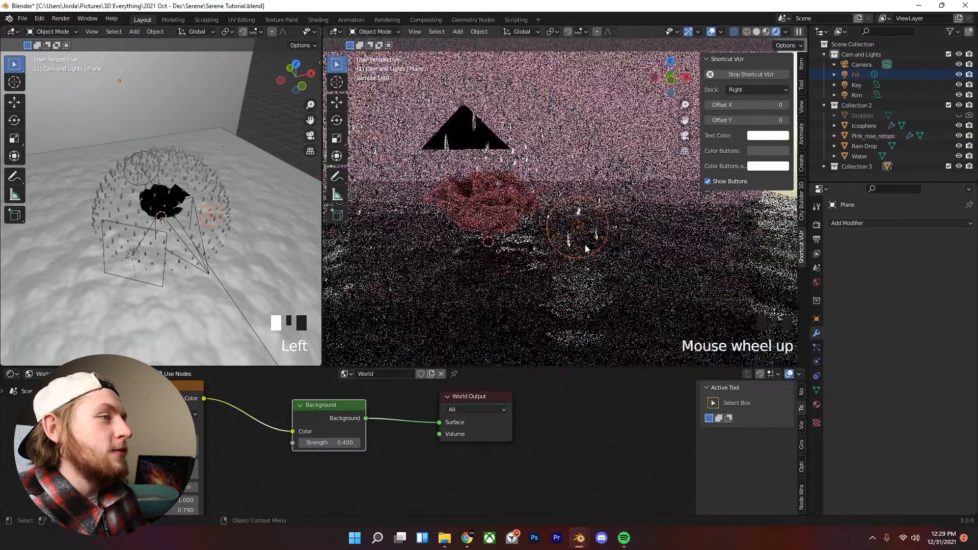
pyautogui.click(816, 319)
pyautogui.moveTo(602, 239); pyautogui.dragTo(627, 243, button='middle')
pyautogui.scroll(2, 586, 247)
pyautogui.moveTo(509, 204); pyautogui.dragTo(599, 214, button='middle')
pyautogui.press('s')
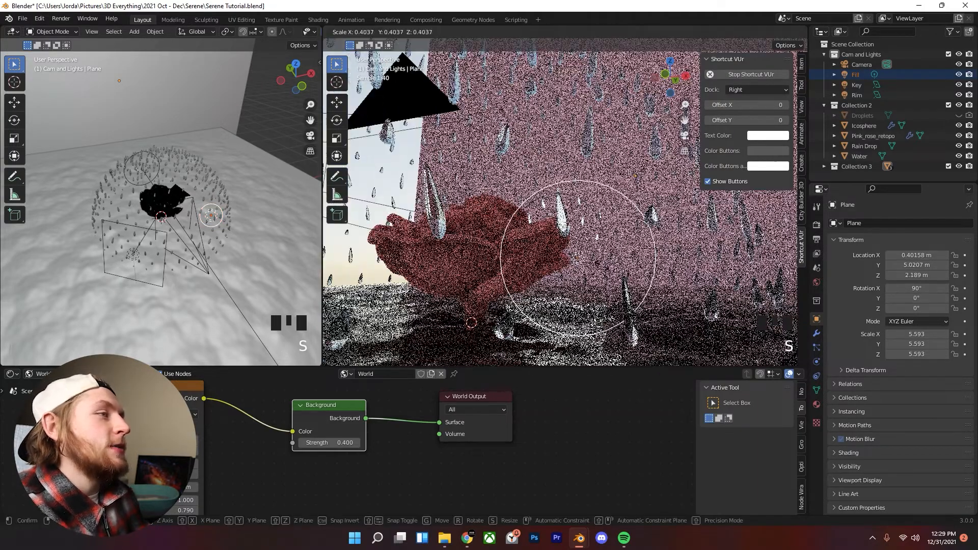
pyautogui.rightClick(604, 265)
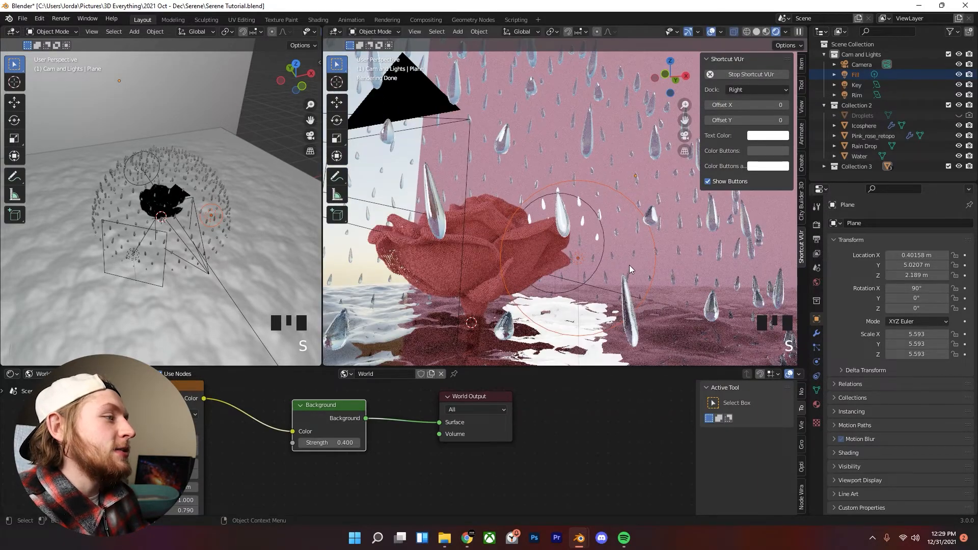
pyautogui.moveTo(616, 260); pyautogui.dragTo(632, 239, button='middle')
pyautogui.press('g')
pyautogui.press('z')
pyautogui.rightClick(652, 183)
pyautogui.moveTo(631, 246); pyautogui.dragTo(662, 254, button='middle')
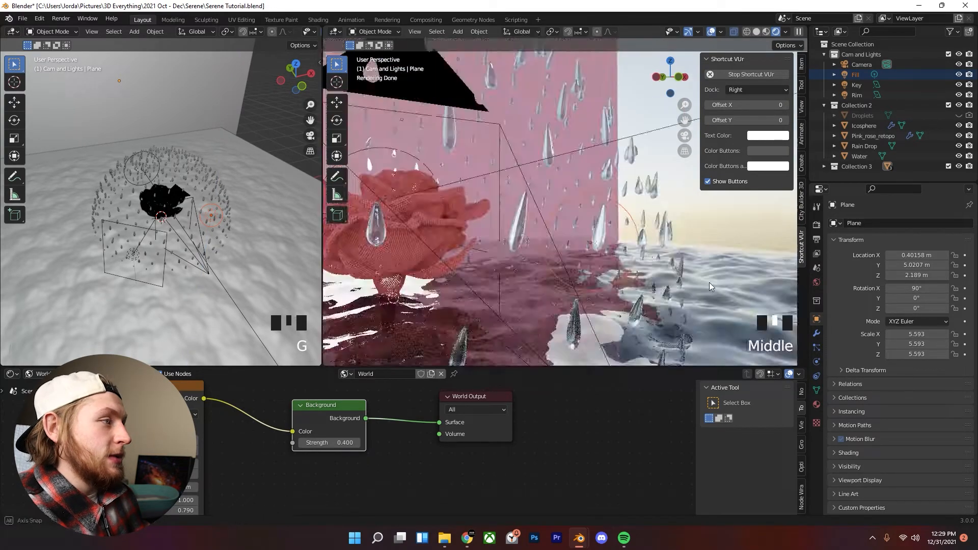
# - Set the Fill point light's radius to 0.5 m and its power to 20 W
pyautogui.click(818, 406)
pyautogui.click(817, 283)
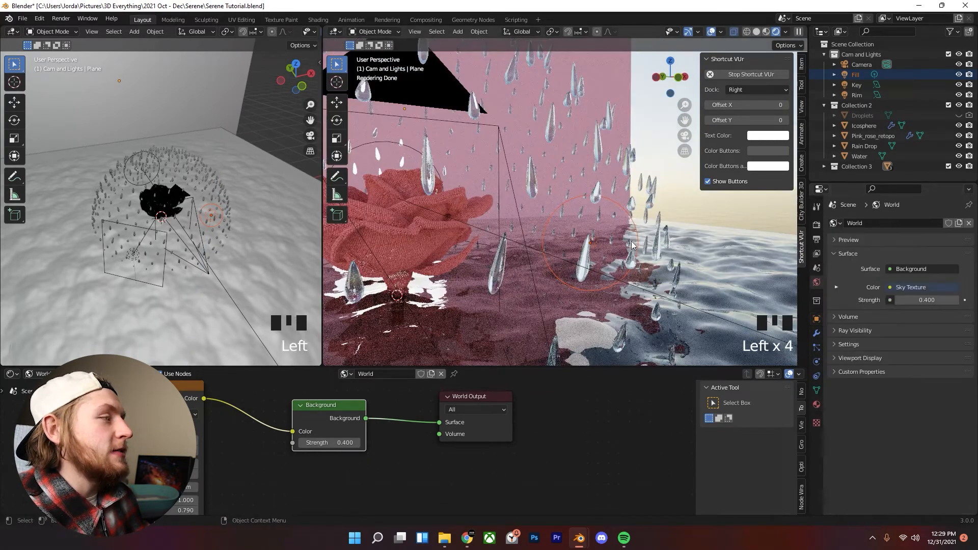
pyautogui.click(701, 211)
pyautogui.click(625, 213)
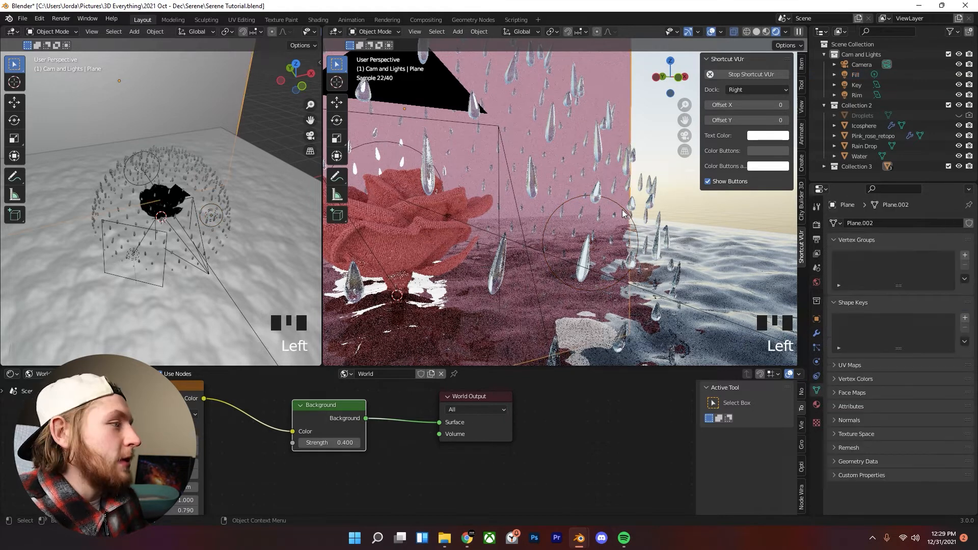
pyautogui.click(624, 211)
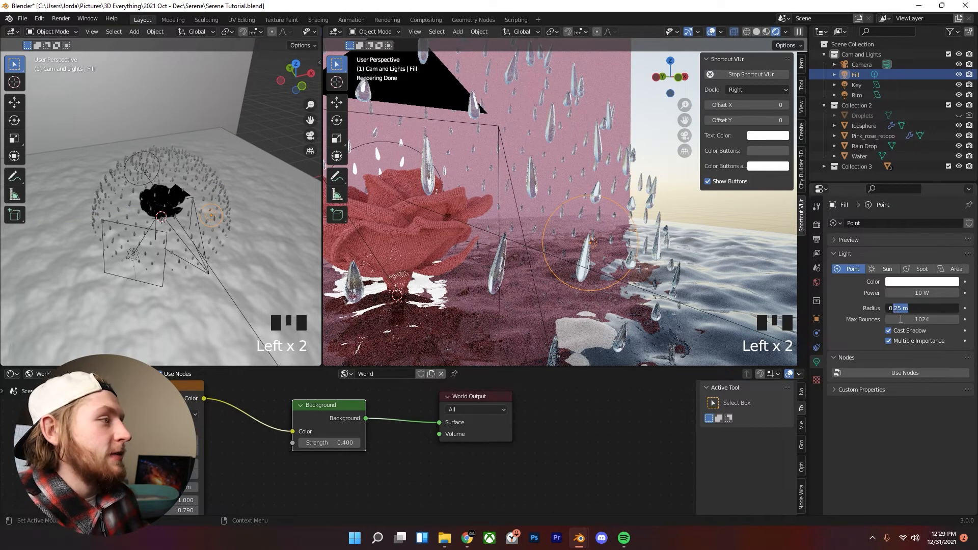
pyautogui.click(901, 294)
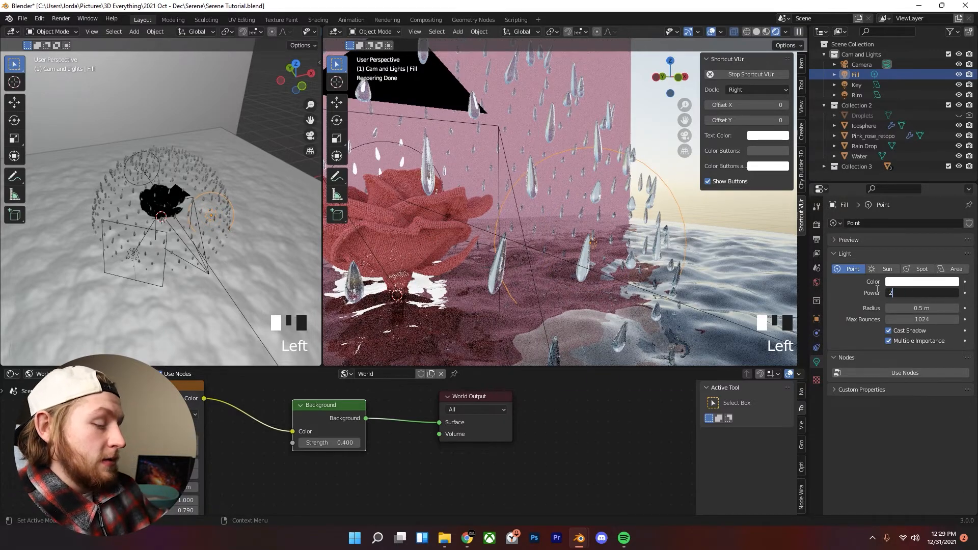
pyautogui.press('Return')
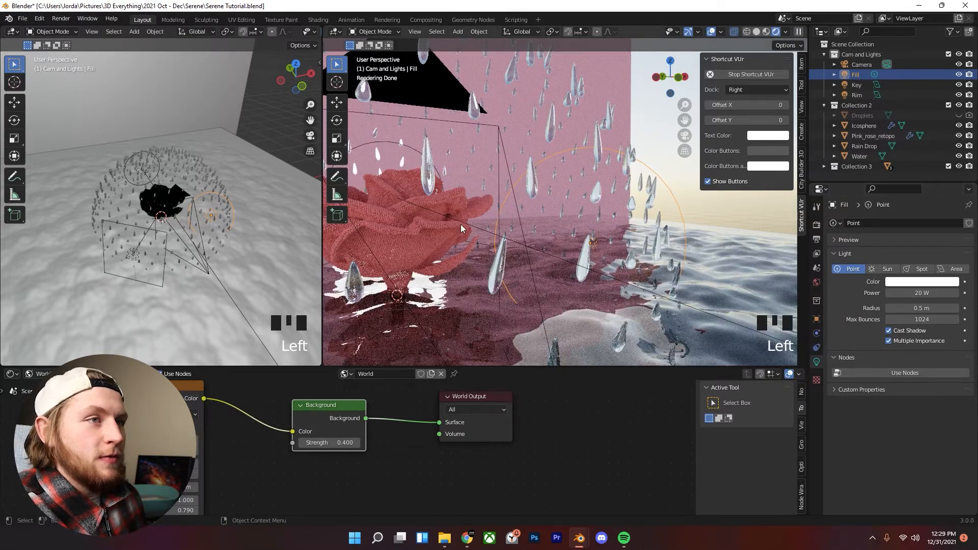
# - Move the Fill light farther from the rose, including a shift along the X axis, and check it through the camera
pyautogui.moveTo(249, 233)
pyautogui.mouseDown(button='middle')
pyautogui.moveTo(297, 243)
pyautogui.moveTo(255, 228)
pyautogui.mouseUp(button='middle')
pyautogui.scroll(-3, 254, 229)
pyautogui.press('g')
pyautogui.press('g')
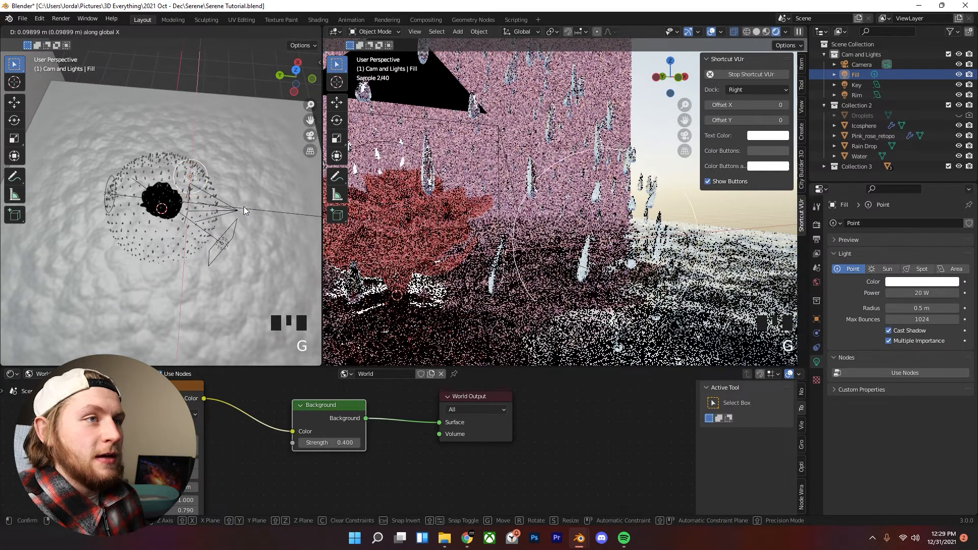
pyautogui.press('g')
pyautogui.click(243, 222)
pyautogui.press('g')
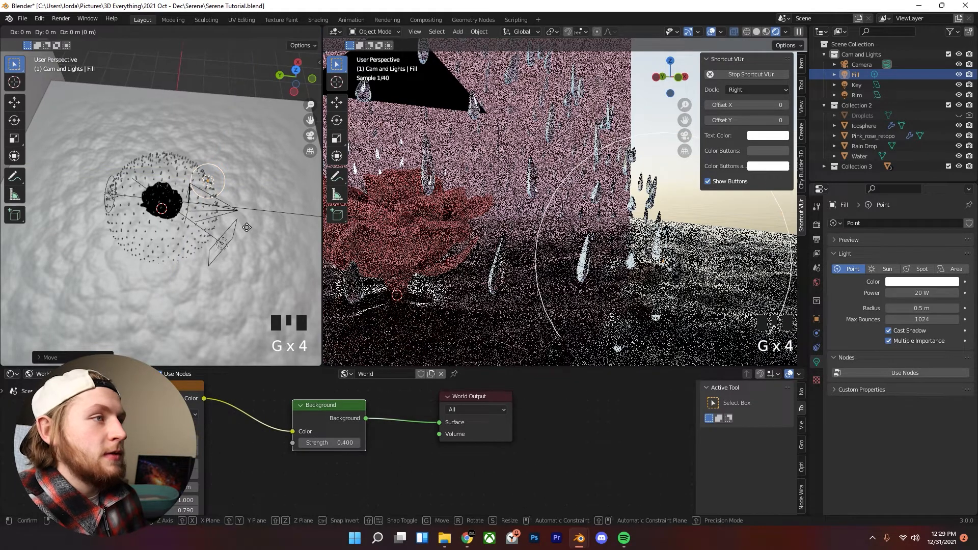
pyautogui.press('x')
pyautogui.click(247, 204)
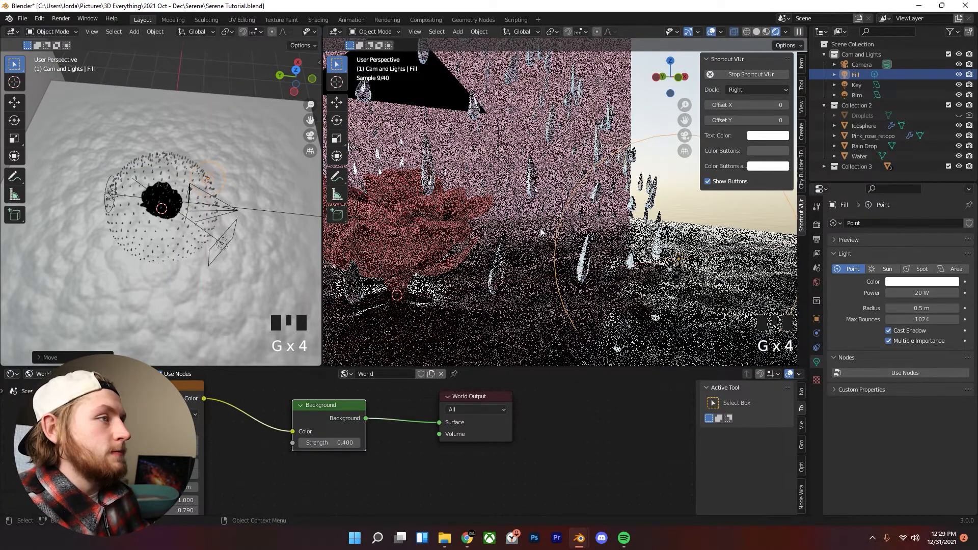
pyautogui.press('KP_0')
pyautogui.scroll(4, 511, 248)
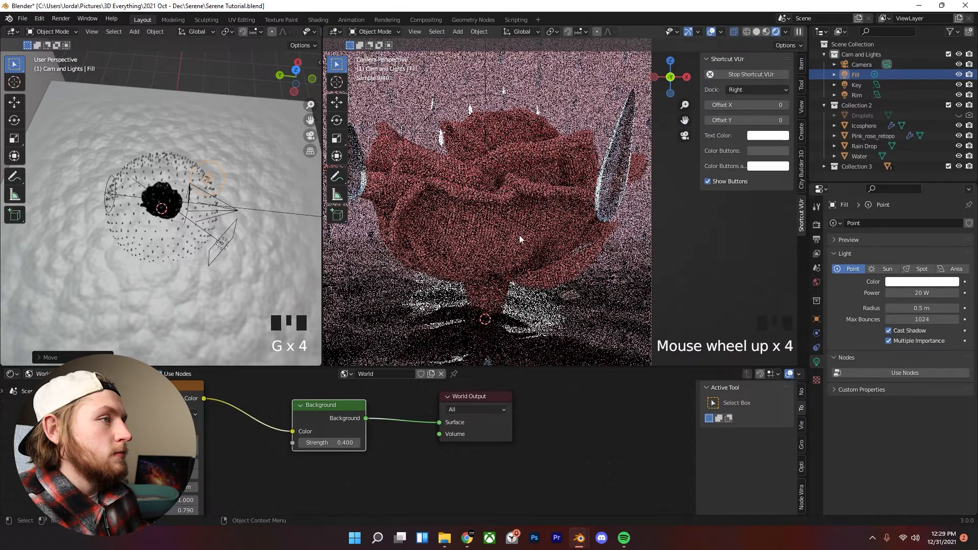
# - Set the Fill light's power to 15 W and toggle its viewport visibility to compare the rose with and without it
pyautogui.click(959, 74)
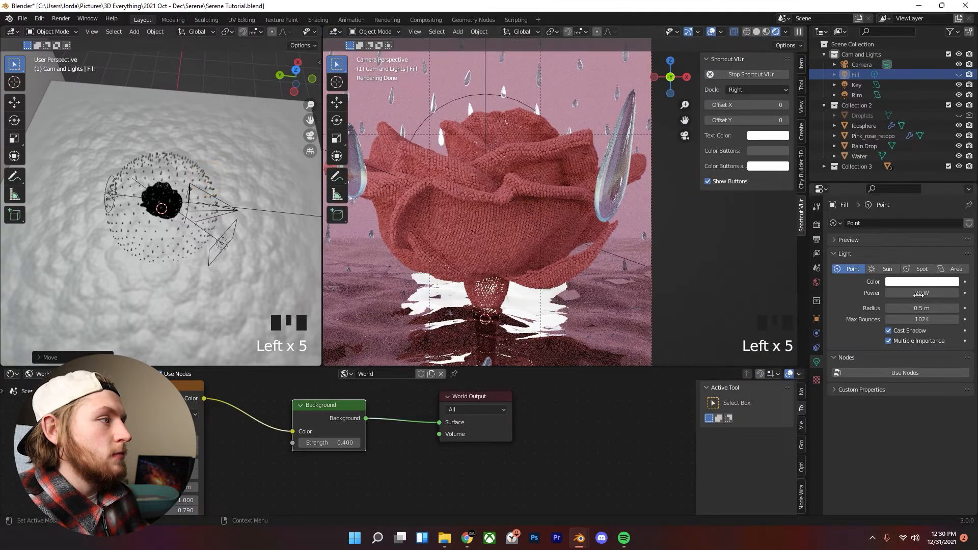
pyautogui.click(919, 294)
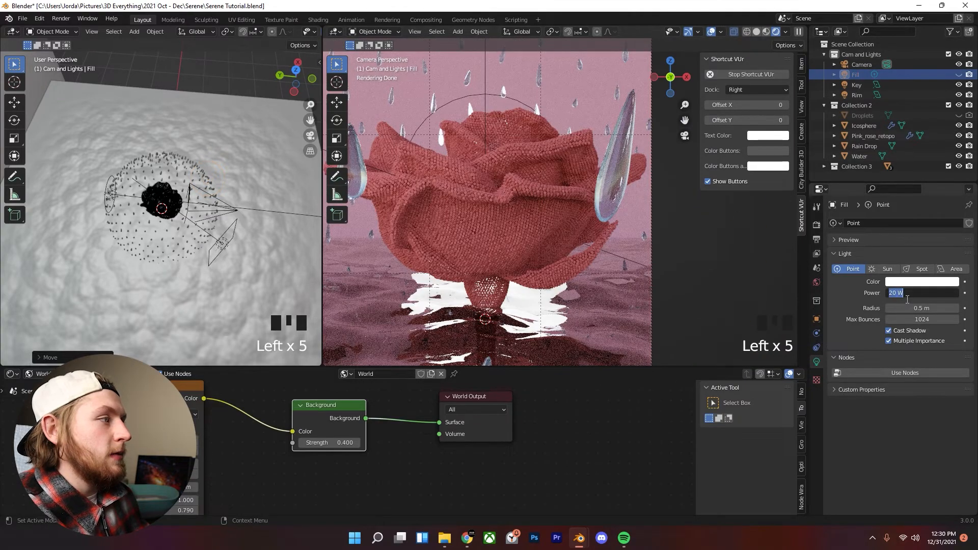
pyautogui.write('15')
pyautogui.click(867, 295)
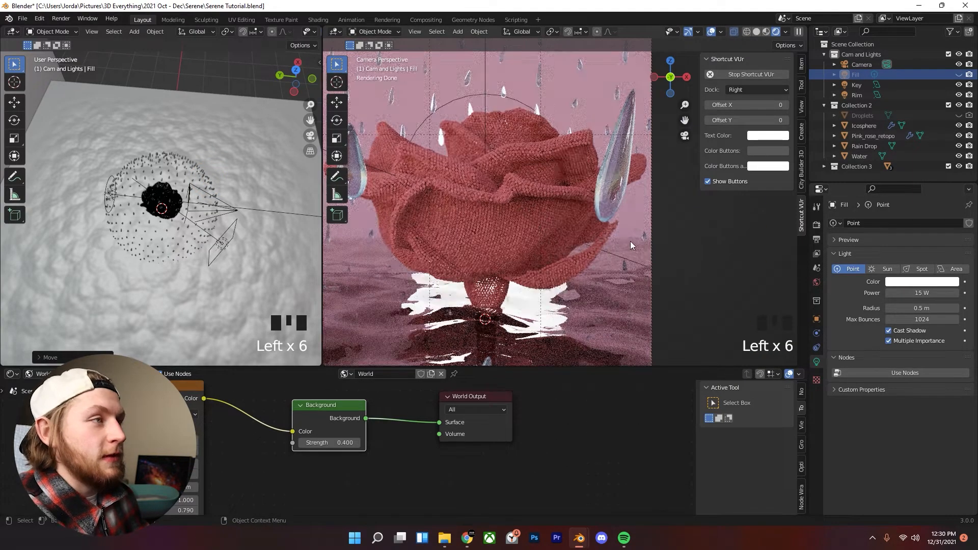
pyautogui.scroll(-2, 632, 241)
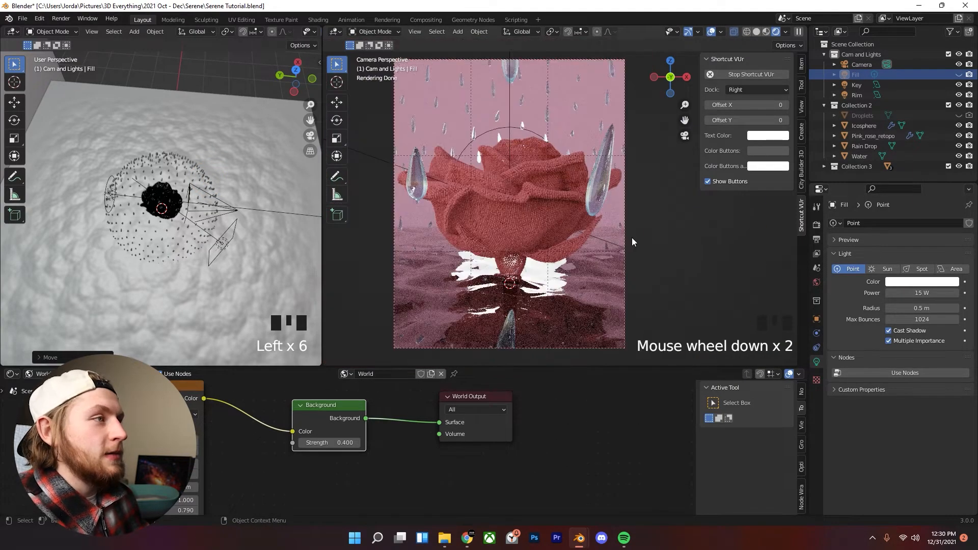
pyautogui.click(959, 75)
pyautogui.scroll(3, 581, 251)
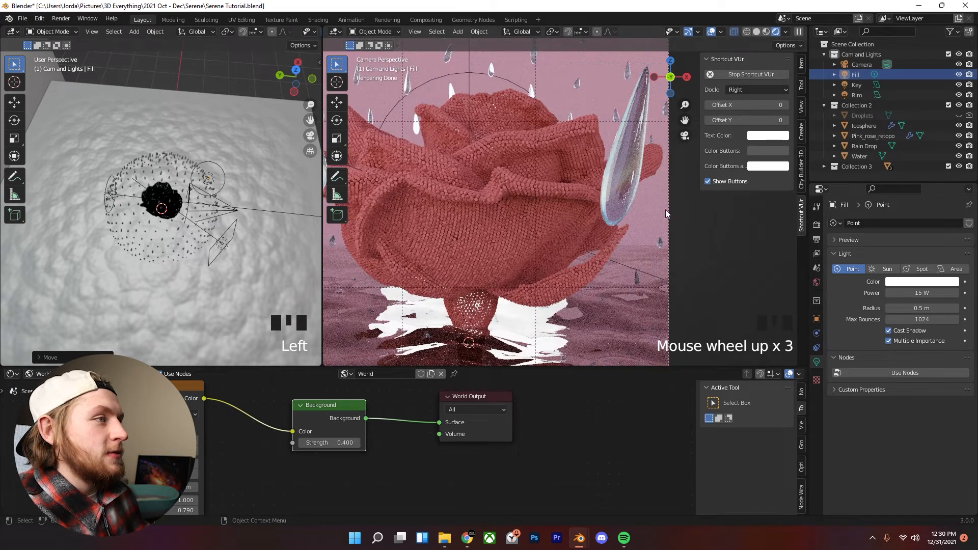
pyautogui.click(961, 77)
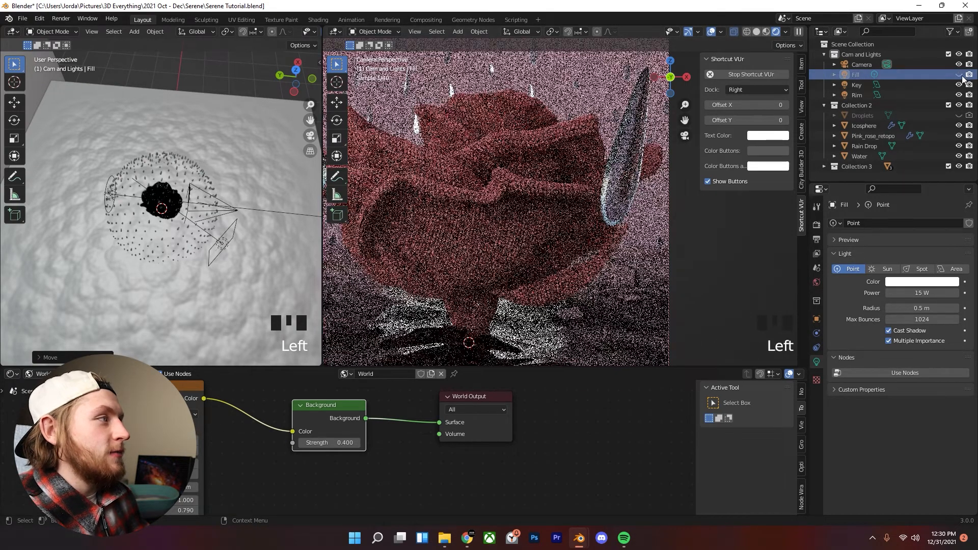
pyautogui.click(963, 76)
pyautogui.click(963, 76)
pyautogui.click(963, 77)
# - Move the Key area light horizontally by about -0.26 m in X and 0.11 m in Y, keeping its height locked
pyautogui.click(856, 85)
pyautogui.moveTo(642, 214); pyautogui.dragTo(635, 282, button='middle')
pyautogui.click(515, 279)
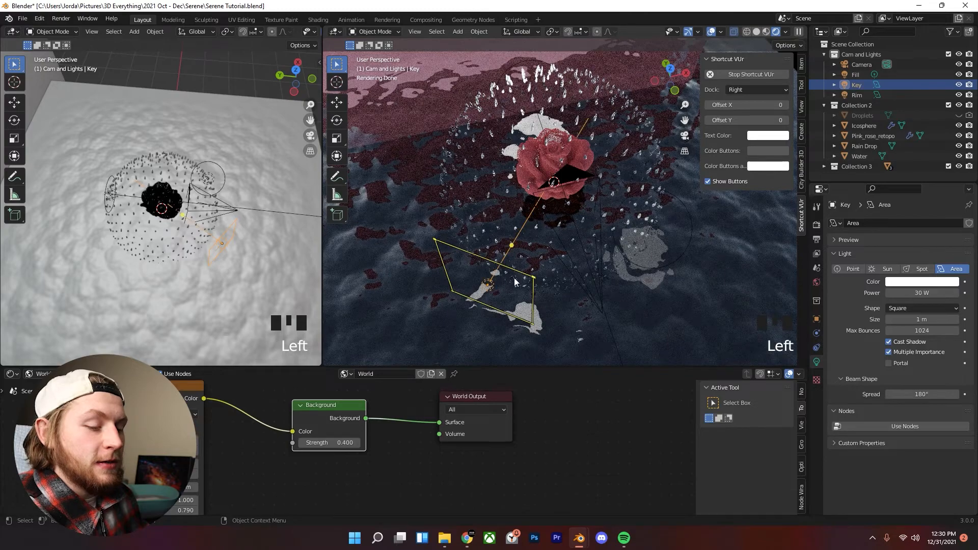
pyautogui.press('g')
pyautogui.click(594, 245)
pyautogui.middleClick(593, 240)
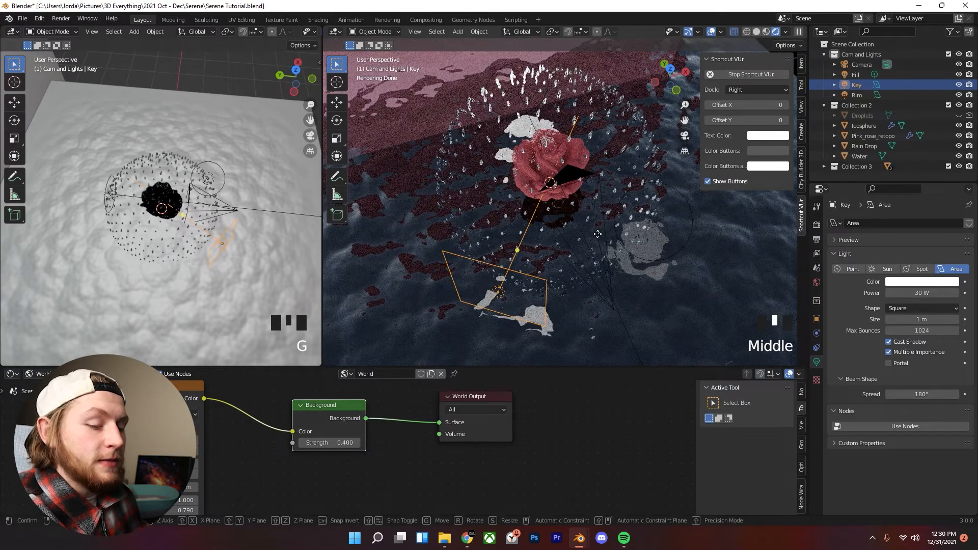
pyautogui.press('g')
pyautogui.click(594, 234)
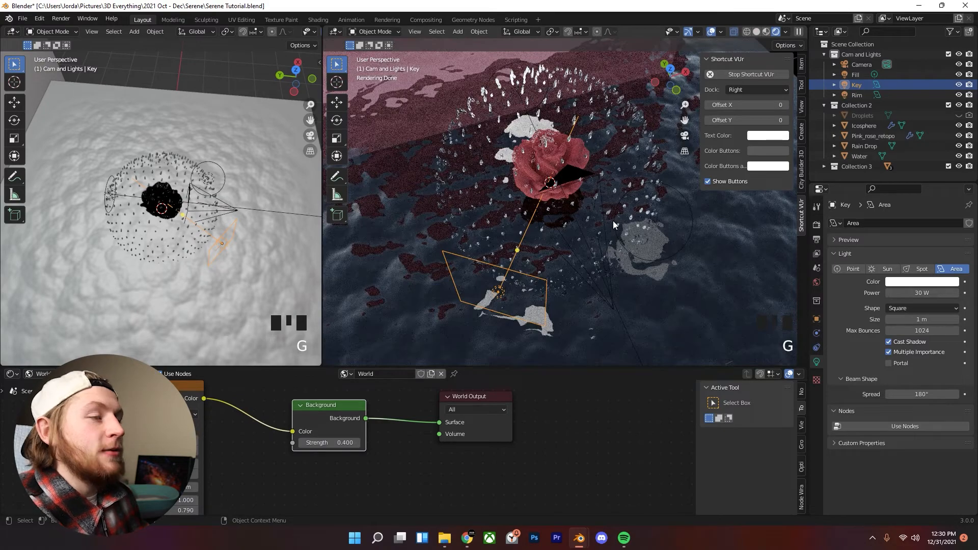
pyautogui.press('g')
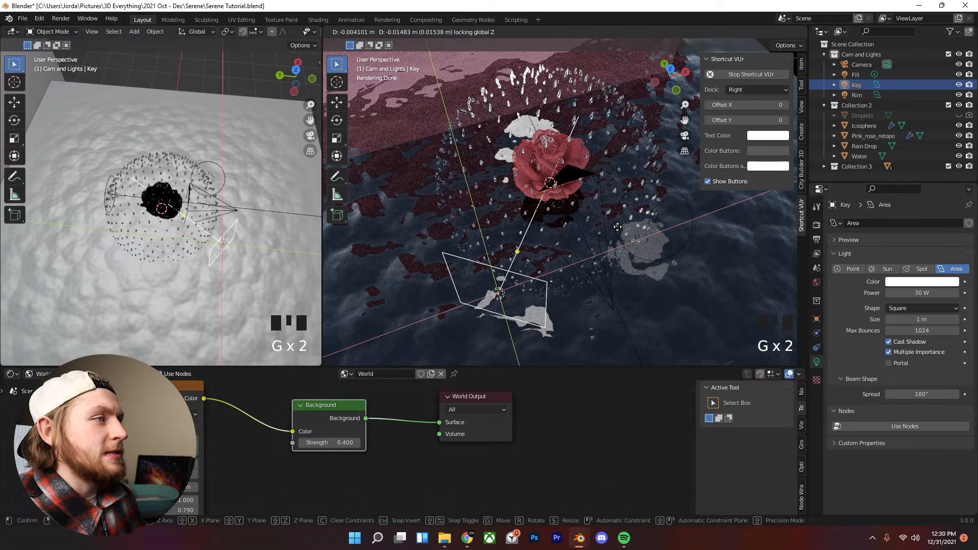
pyautogui.click(587, 224)
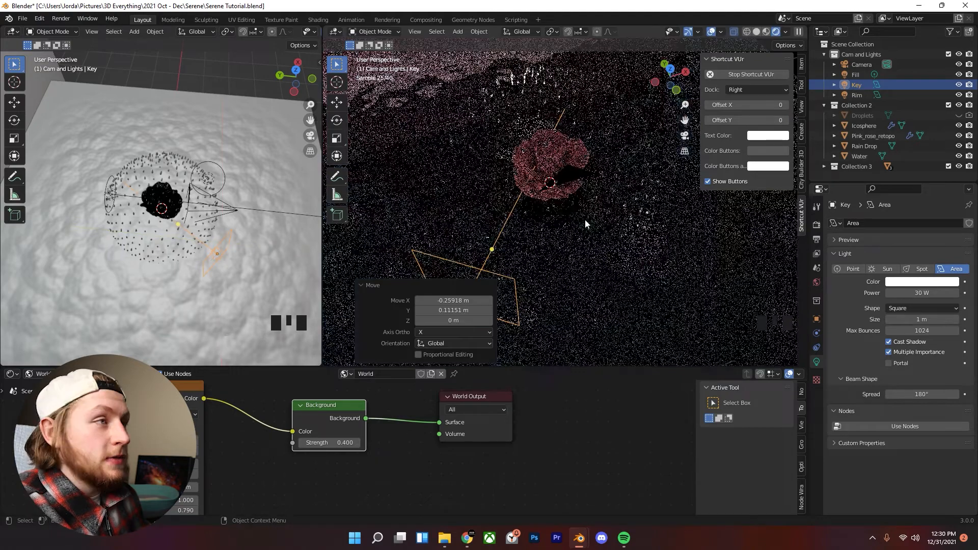
pyautogui.press('KP_0')
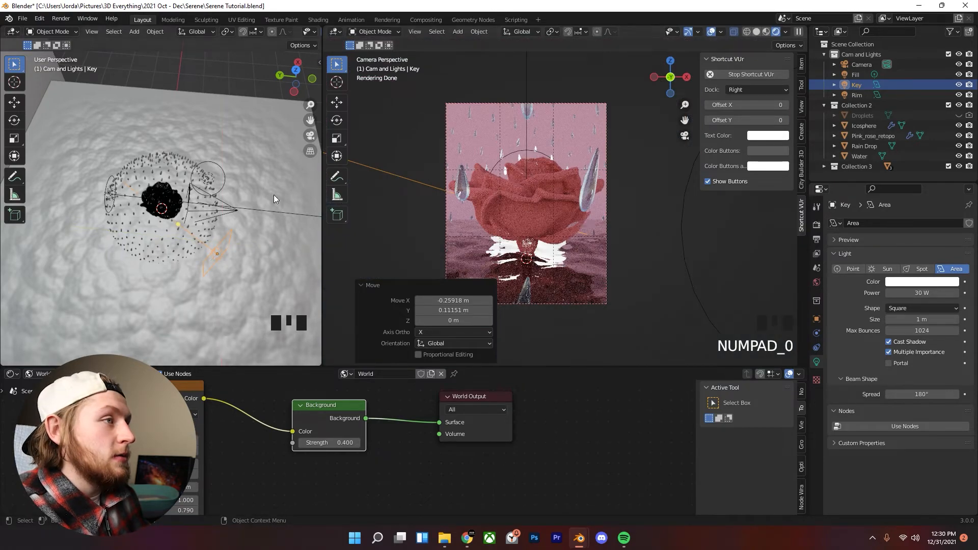
# - Shift the Key light horizontally once more, about 0.5 m and mostly along Y, with Z locked
pyautogui.scroll(2, 231, 200)
pyautogui.press('g')
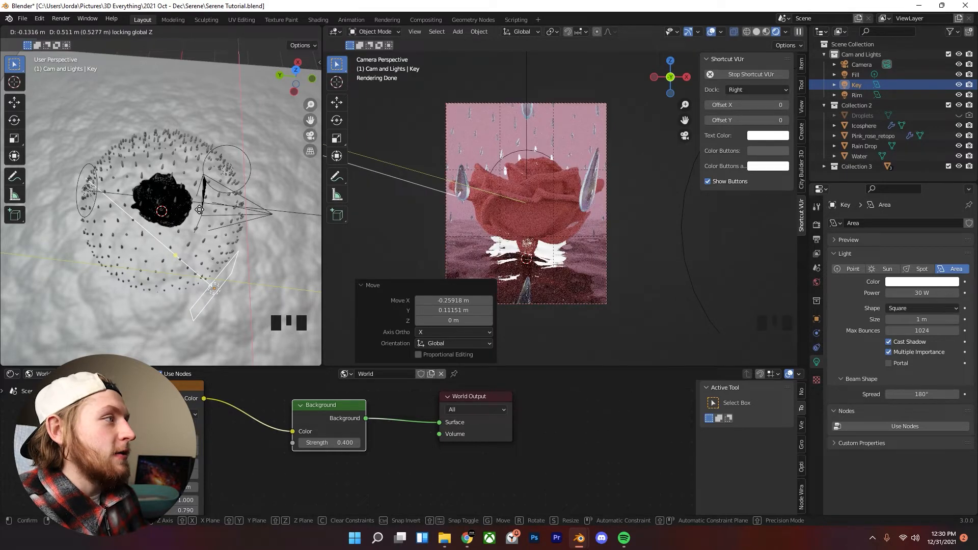
pyautogui.click(203, 207)
# - Select the Fill light, hide the overlays in the camera viewport and inspect the lighting on the rose
pyautogui.click(227, 168)
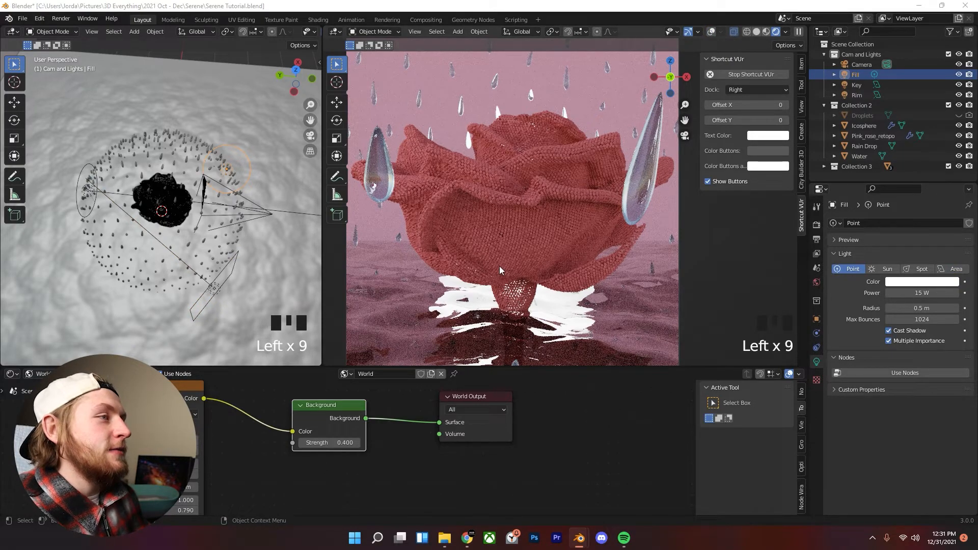
pyautogui.scroll(-4, 635, 189)
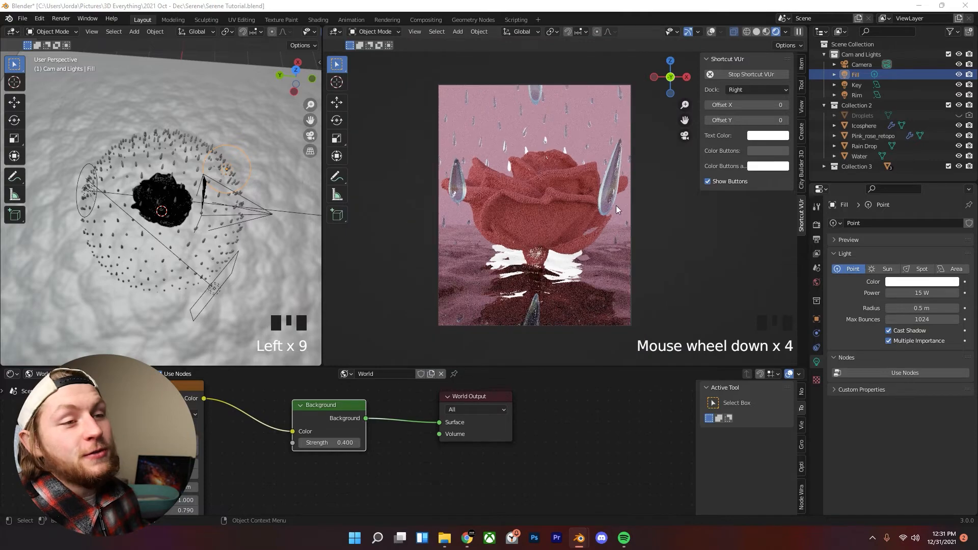
pyautogui.scroll(-2, 606, 199)
pyautogui.scroll(3, 579, 234)
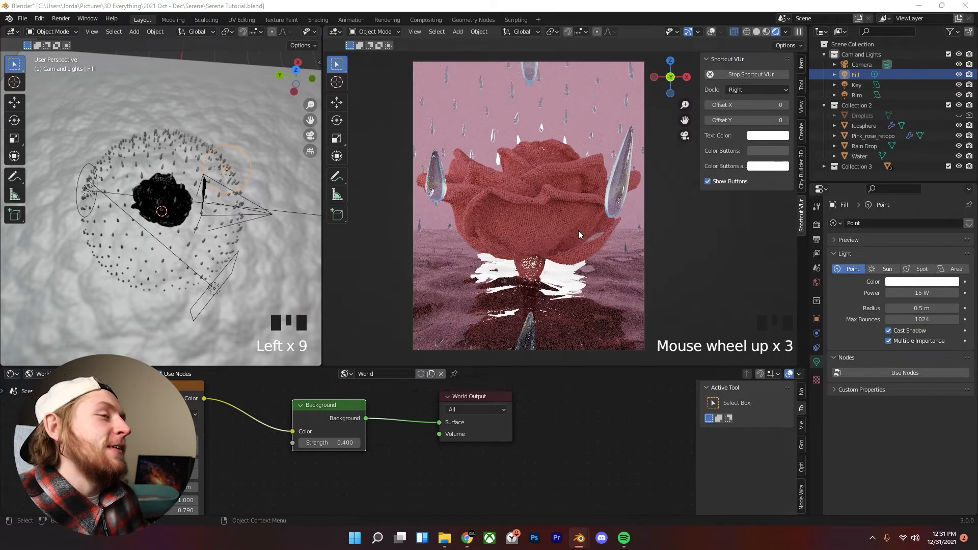
pyautogui.scroll(-1, 346, 298)
pyautogui.scroll(-1, 365, 307)
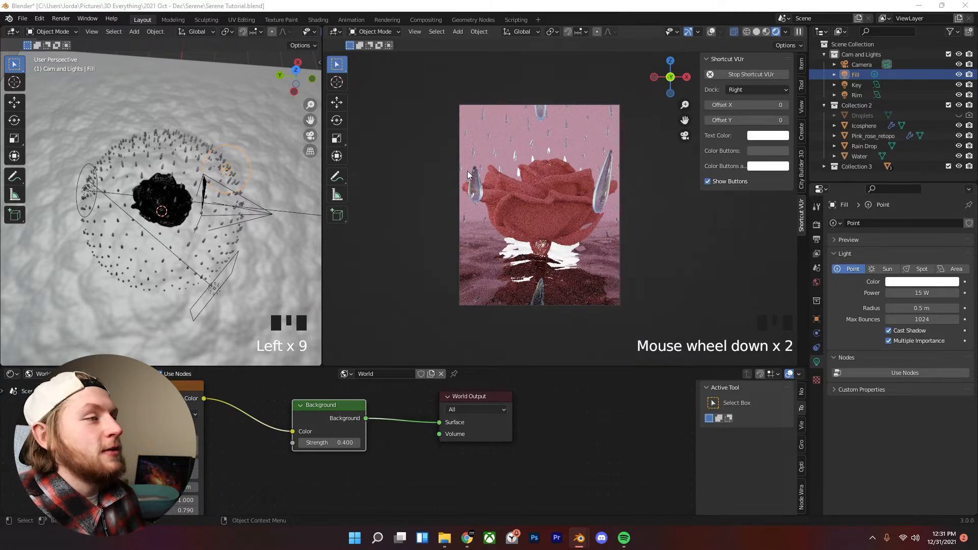
# - Add a Sun light to the scene and inspect its effect on the rose in the camera view
pyautogui.click(219, 111)
pyautogui.keyDown('shift'); pyautogui.moveTo(219, 111); pyautogui.dragTo(277, 212, button='middle'); pyautogui.keyUp('shift')
pyautogui.hotkey('shift', 'a')
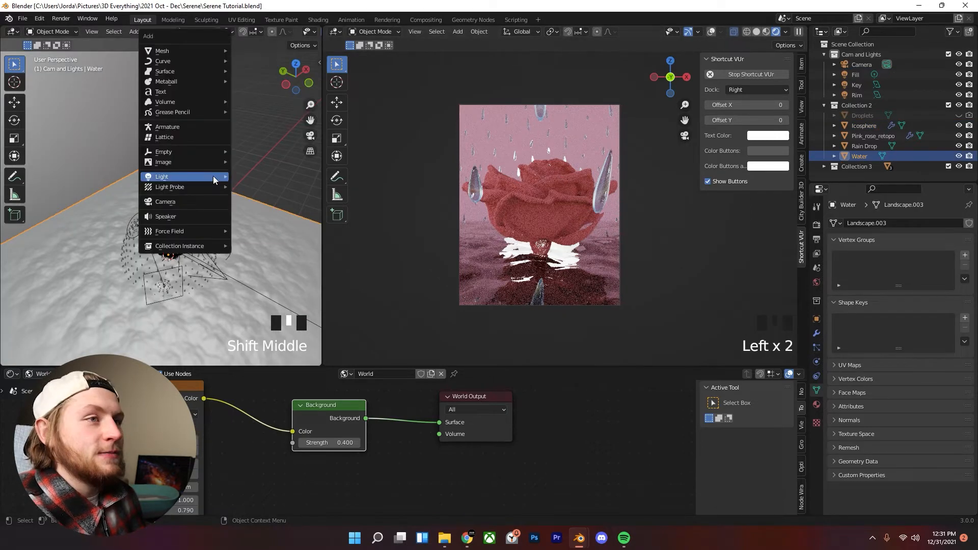
pyautogui.moveTo(213, 175)
pyautogui.click(263, 187)
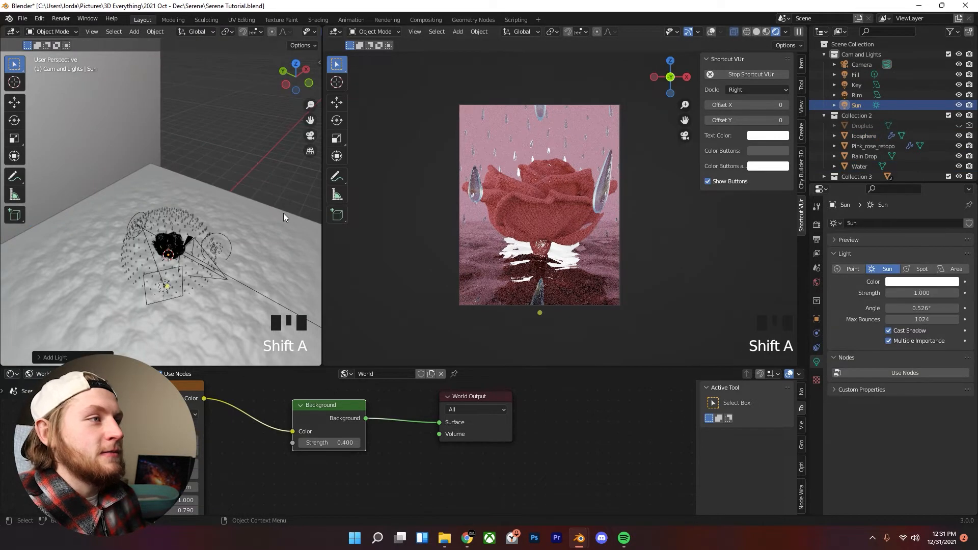
pyautogui.scroll(6, 560, 210)
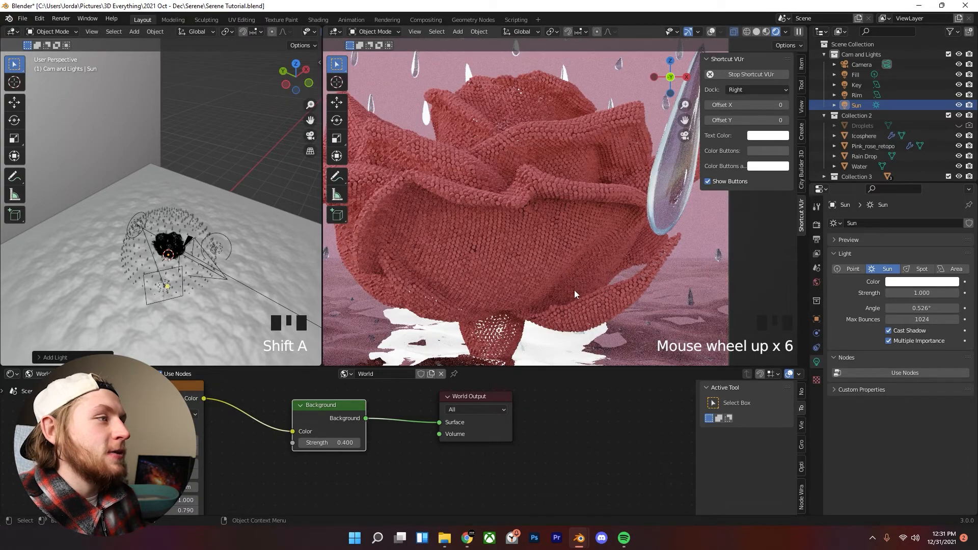
pyautogui.scroll(-6, 597, 159)
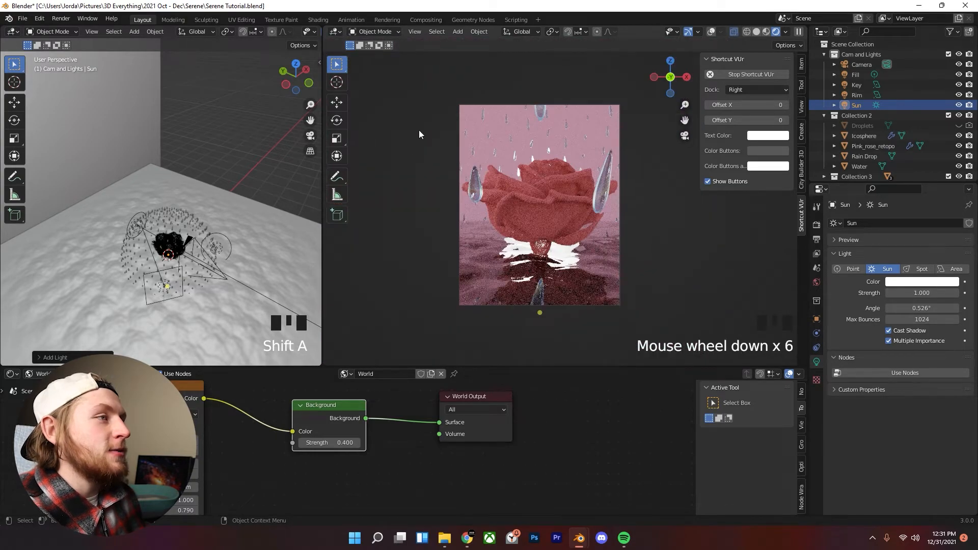
# - Raise the Sun light well above the water to one side of the rose and rotate it to aim at the flower
pyautogui.scroll(-2, 615, 190)
pyautogui.scroll(1, 522, 123)
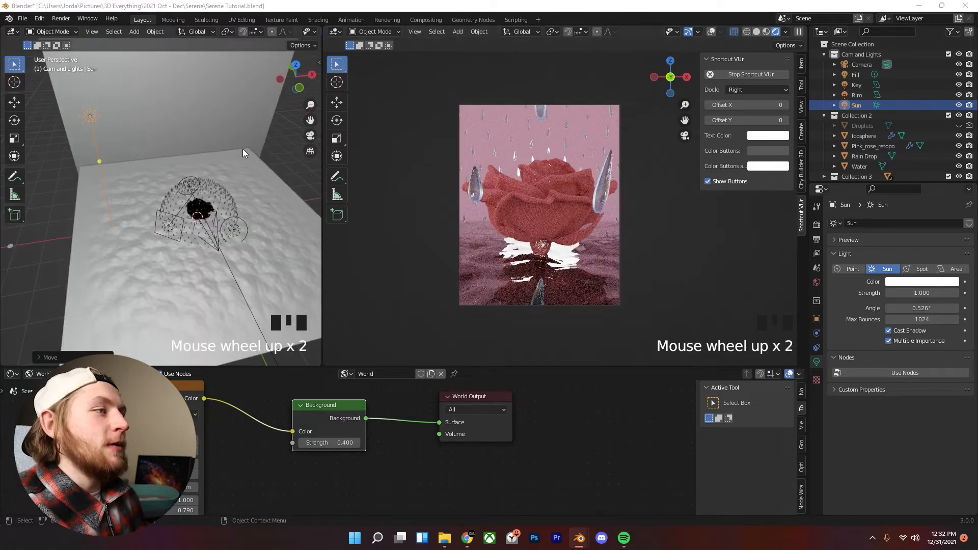
pyautogui.moveTo(242, 149); pyautogui.dragTo(192, 169, button='middle')
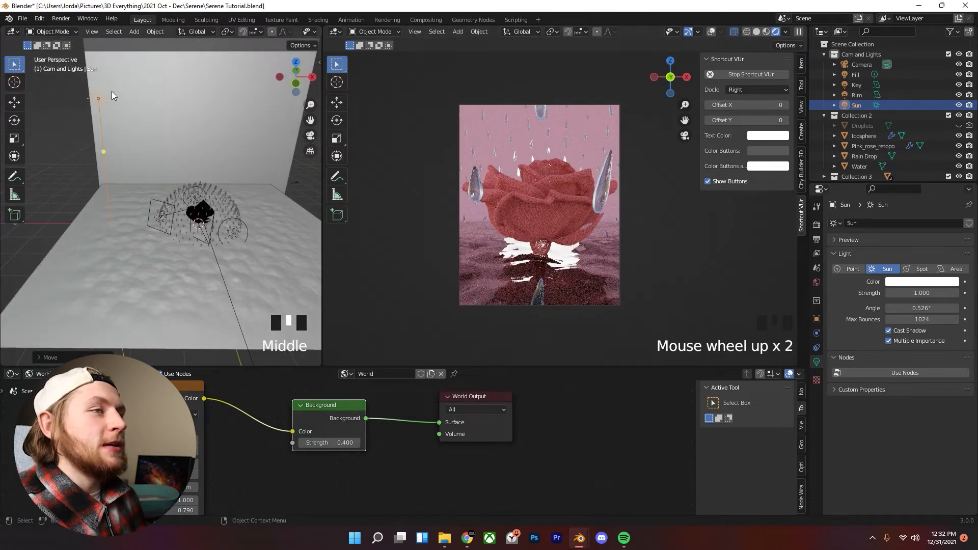
pyautogui.moveTo(102, 128); pyautogui.dragTo(76, 99, button='middle')
pyautogui.scroll(1, 77, 100)
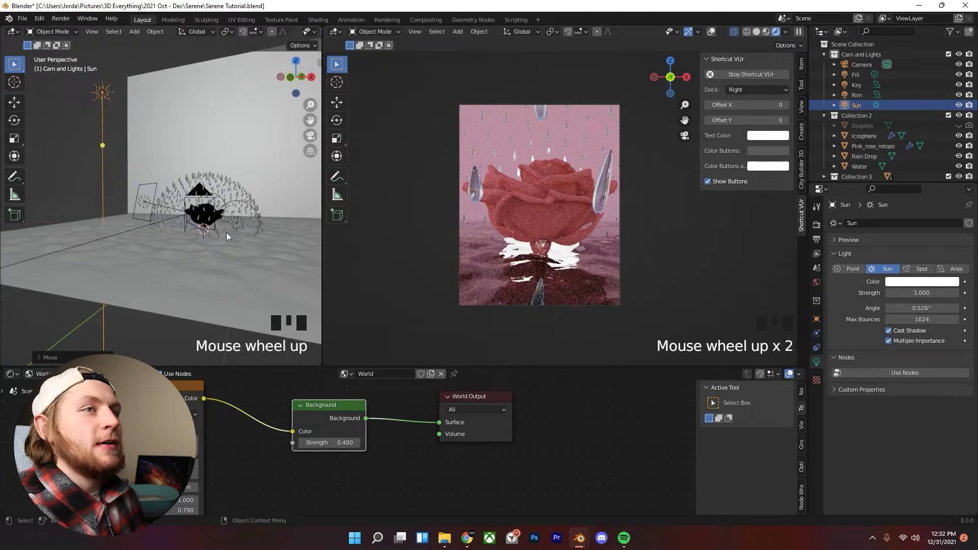
pyautogui.moveTo(194, 205); pyautogui.dragTo(215, 206, button='middle')
pyautogui.scroll(1, 215, 206)
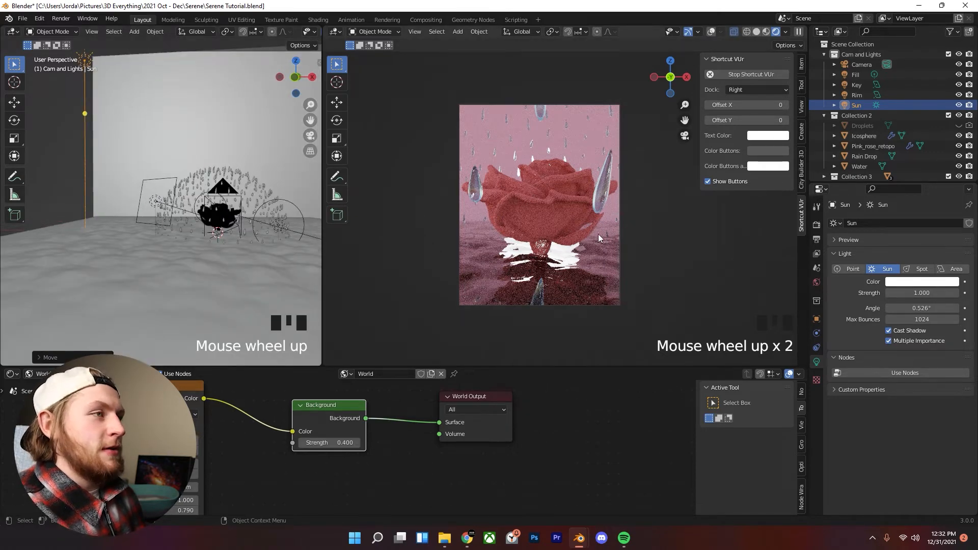
pyautogui.scroll(-2, 204, 204)
pyautogui.moveTo(204, 204); pyautogui.dragTo(219, 224, button='middle')
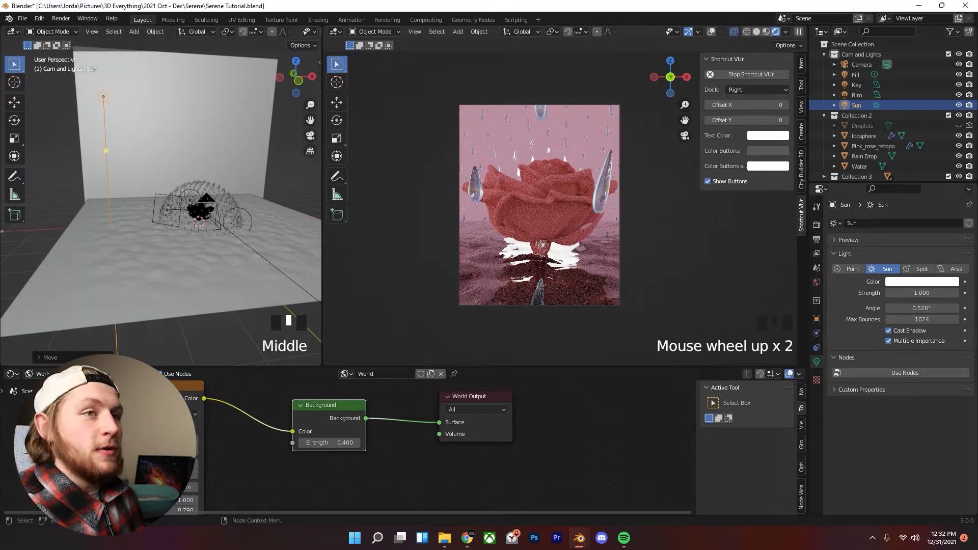
pyautogui.press('r')
pyautogui.press('r')
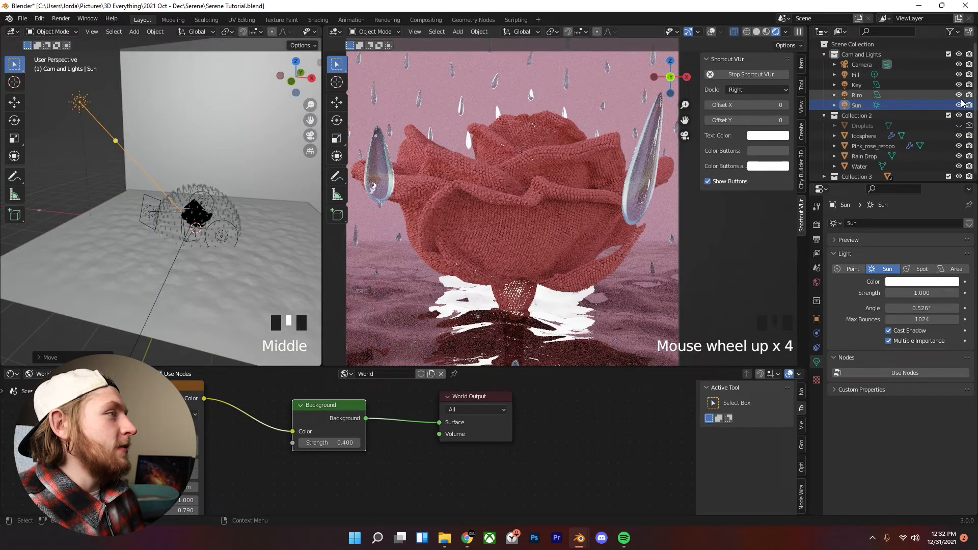
# - Hide the Rim, Key and Fill lights and set the Sun light's strength to 30
pyautogui.moveTo(959, 94); pyautogui.dragTo(960, 82)
pyautogui.click(959, 75)
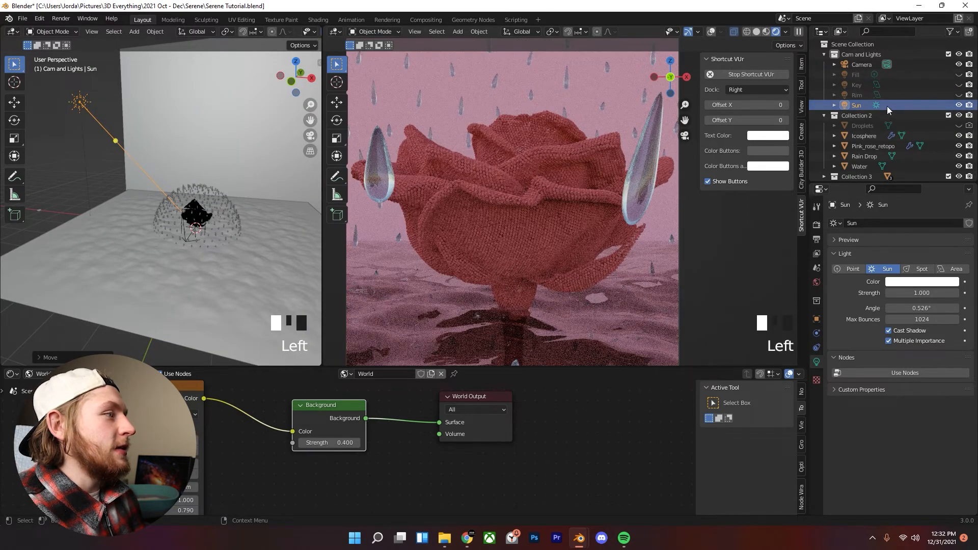
pyautogui.doubleClick(918, 293)
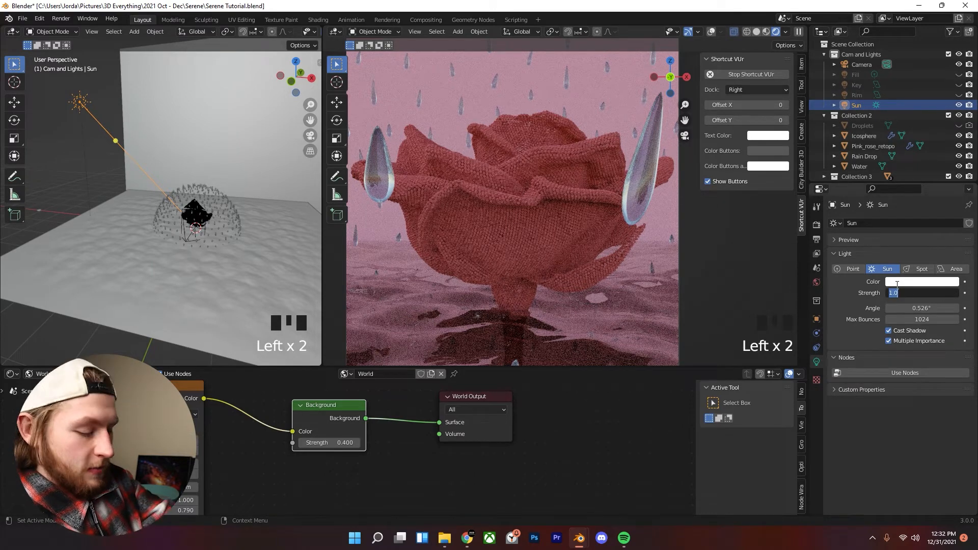
pyautogui.write('30')
pyautogui.click(866, 326)
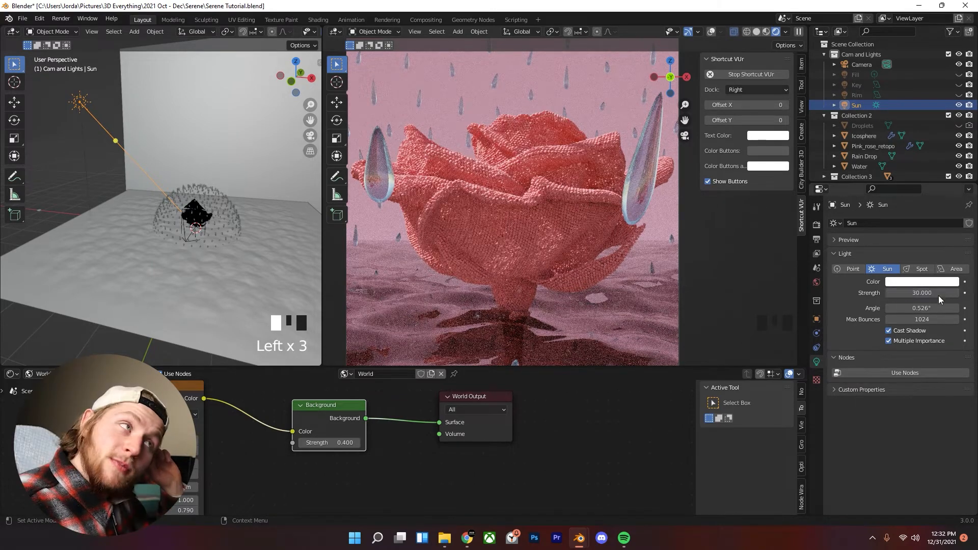
pyautogui.scroll(-1, 613, 218)
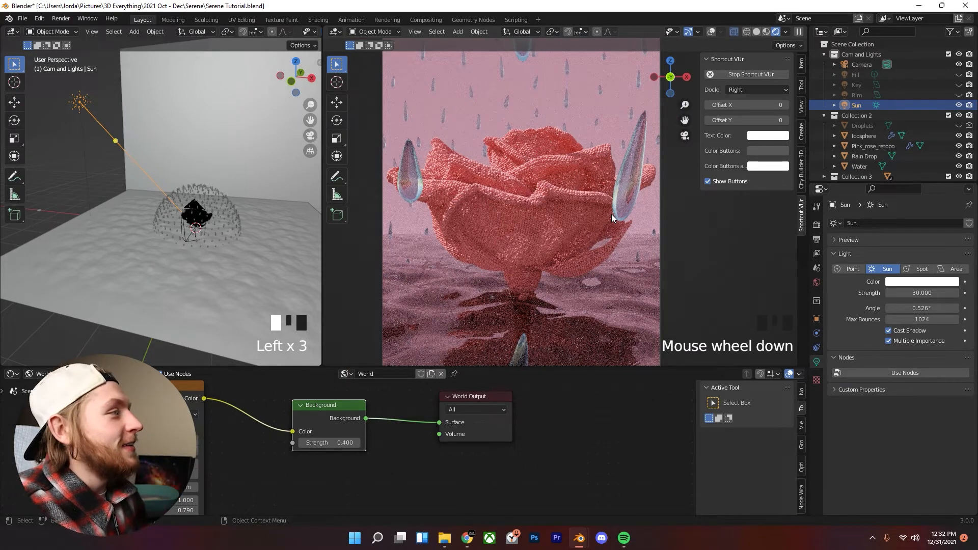
# - Toggle the Key light's visibility to compare its effect on the rose, leaving the light visible
pyautogui.click(960, 84)
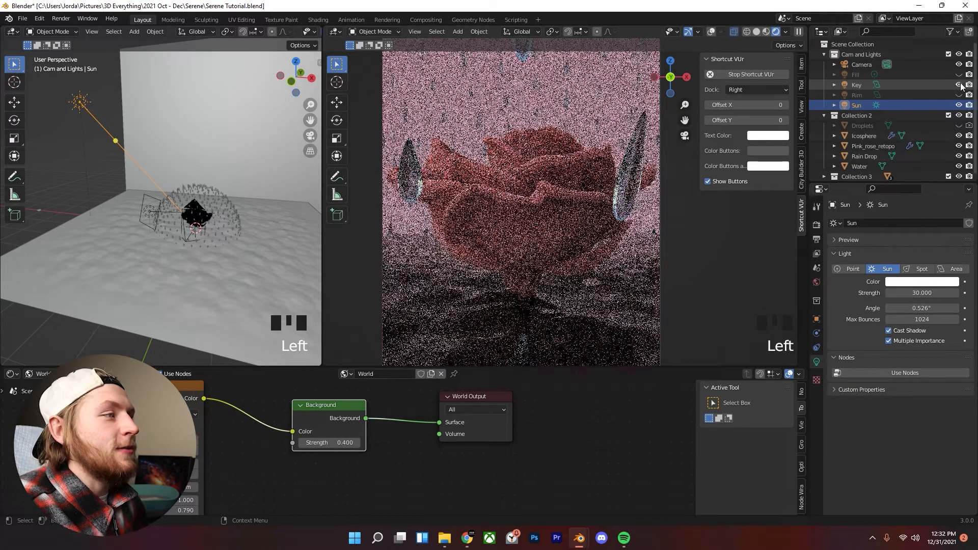
pyautogui.click(959, 85)
pyautogui.click(959, 84)
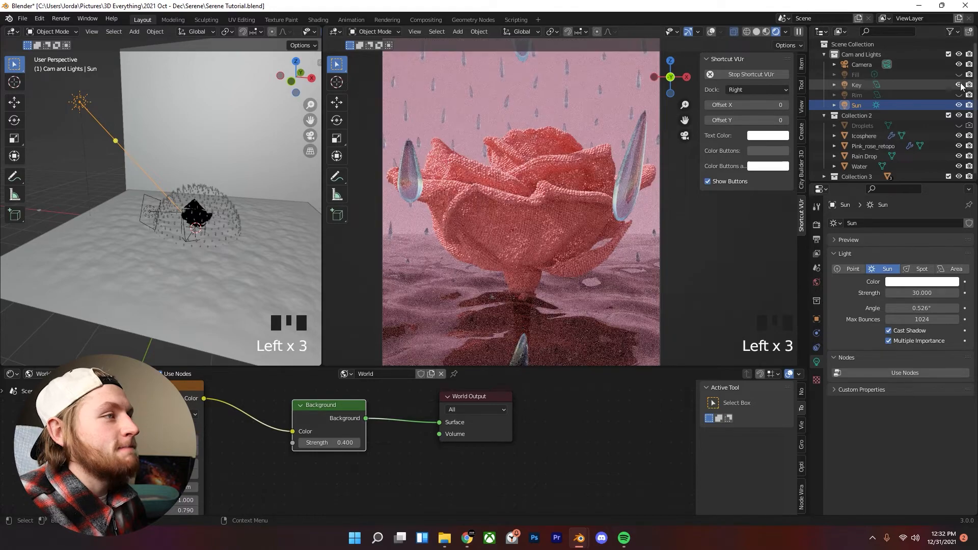
pyautogui.click(960, 85)
pyautogui.click(959, 85)
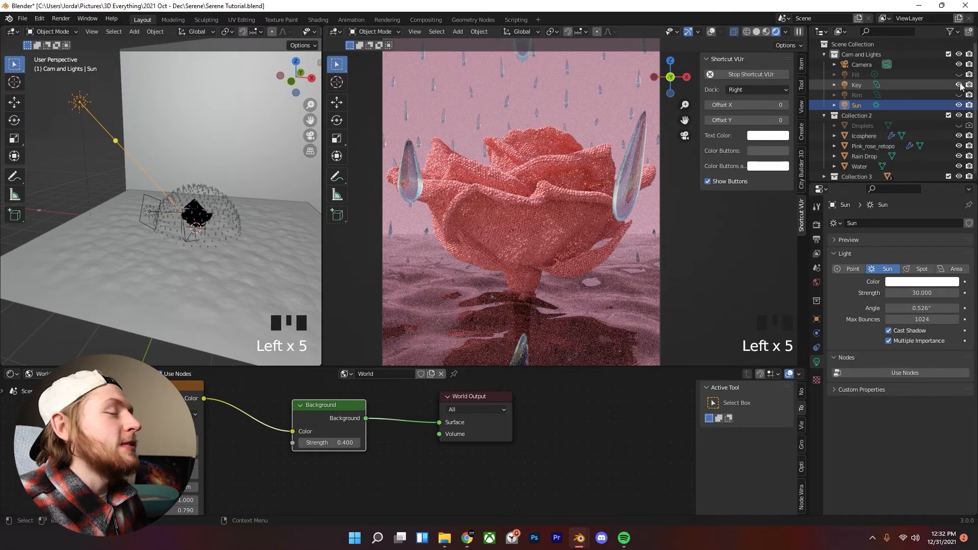
pyautogui.click(960, 85)
pyautogui.click(960, 85)
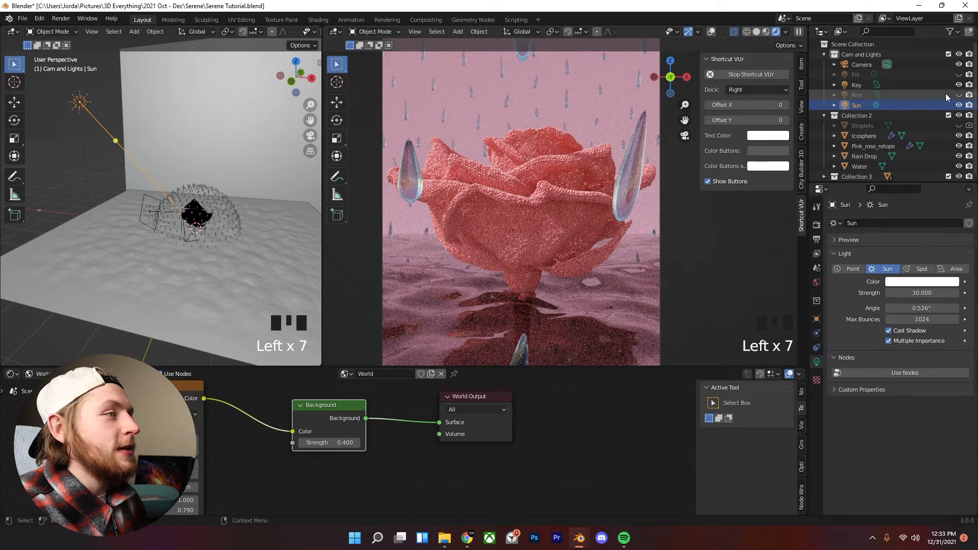
pyautogui.scroll(-2, 637, 177)
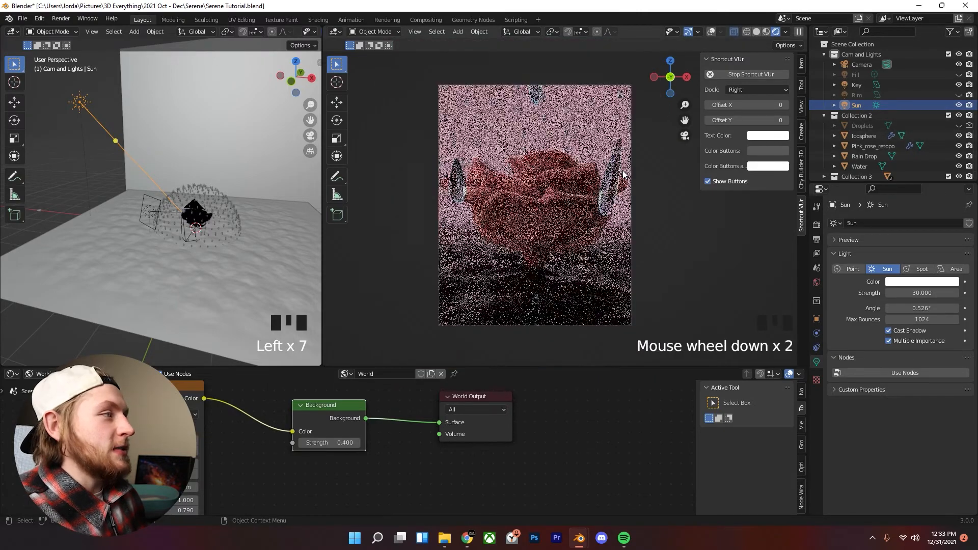
pyautogui.scroll(3, 635, 235)
pyautogui.scroll(-2, 656, 321)
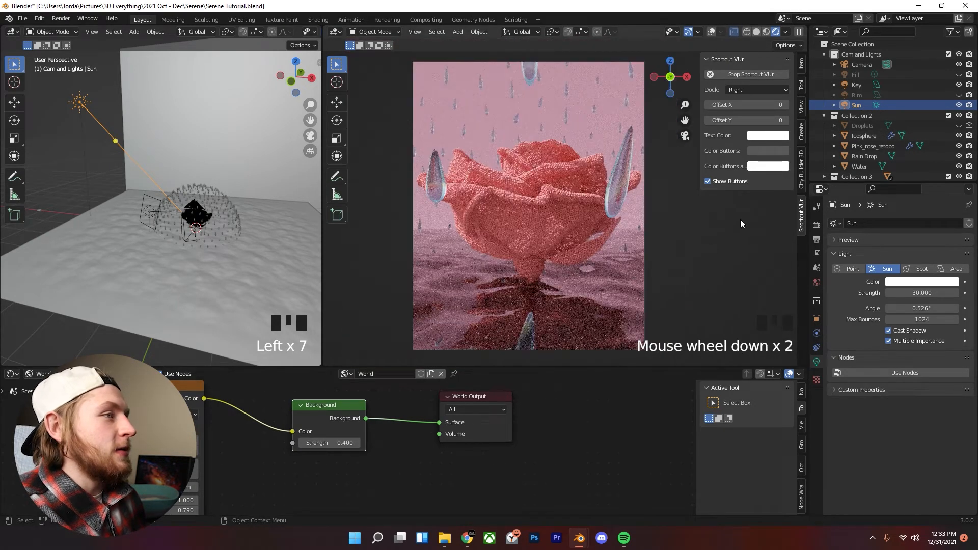
# - Unhide the Rim and Fill lights, inspecting the Rim light's effect on the rose and water
pyautogui.click(960, 96)
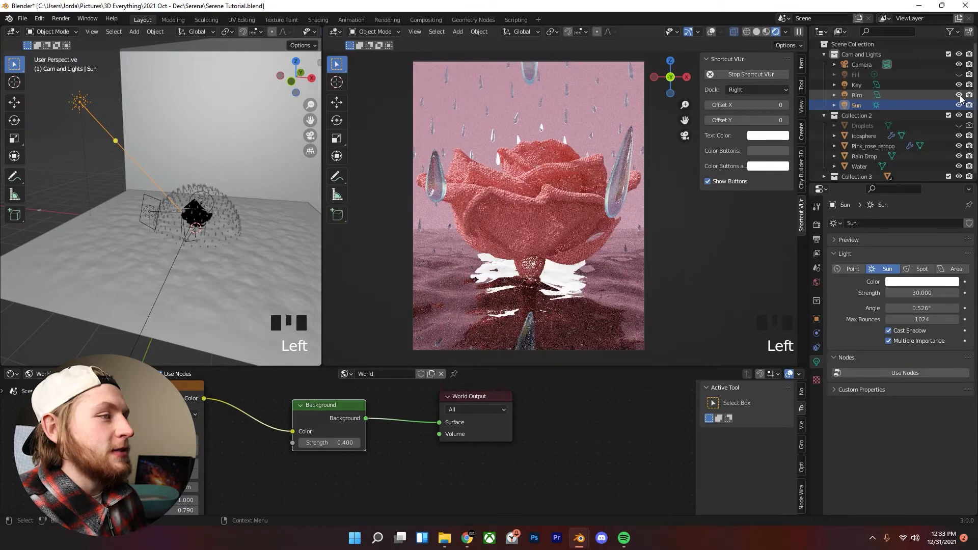
pyautogui.scroll(2, 596, 279)
pyautogui.scroll(1, 467, 326)
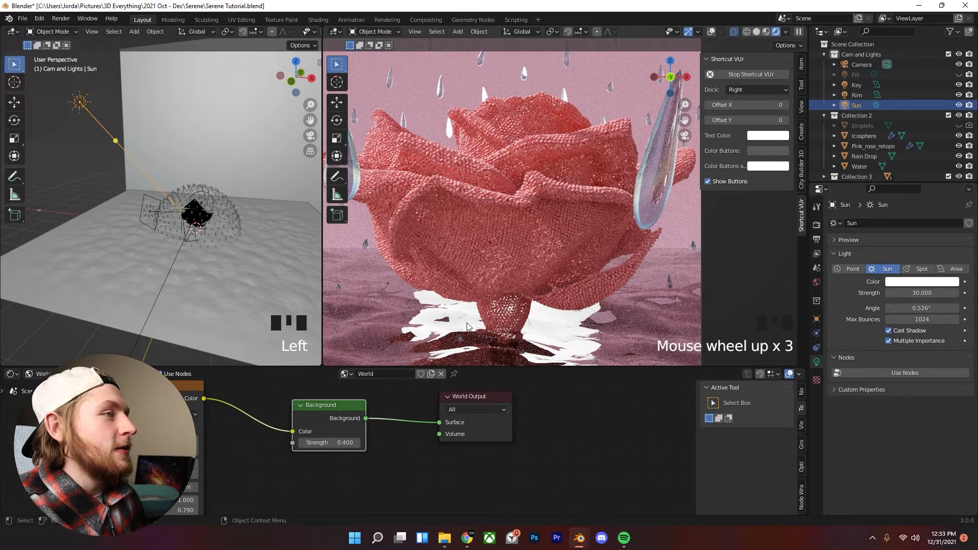
pyautogui.scroll(-2, 676, 262)
pyautogui.click(960, 74)
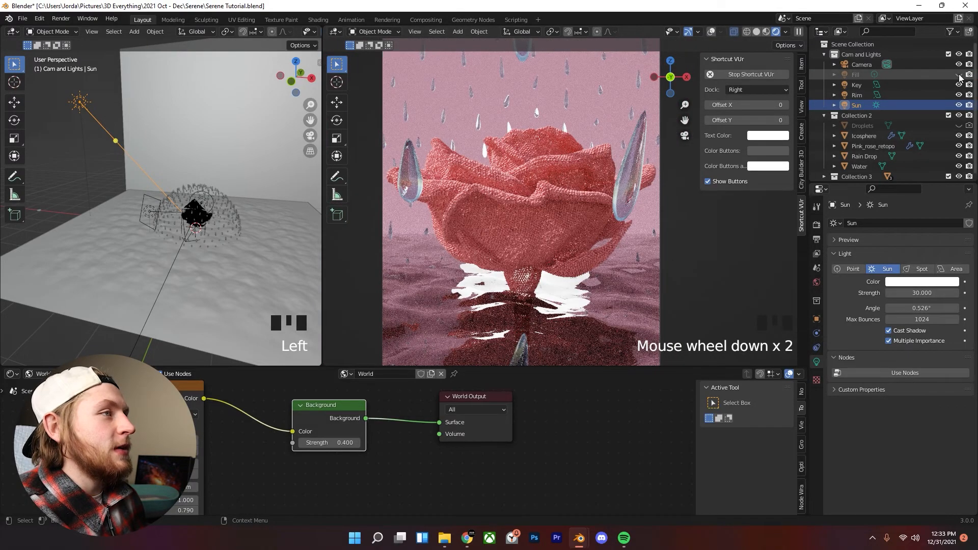
# - Tint the Rim light pale cyan with hue 0.500 and saturation 0.206, and inspect its reflections on the water
pyautogui.click(859, 167)
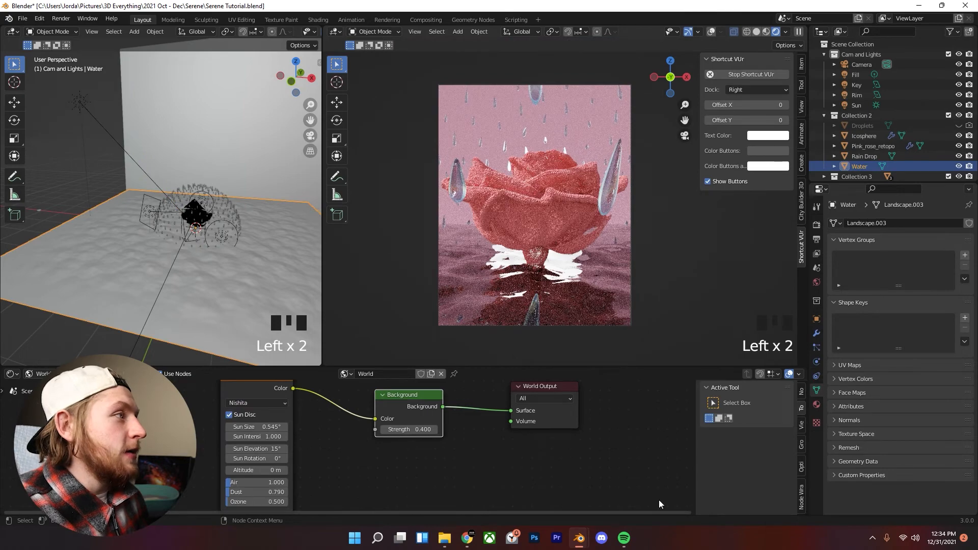
pyautogui.scroll(2, 632, 231)
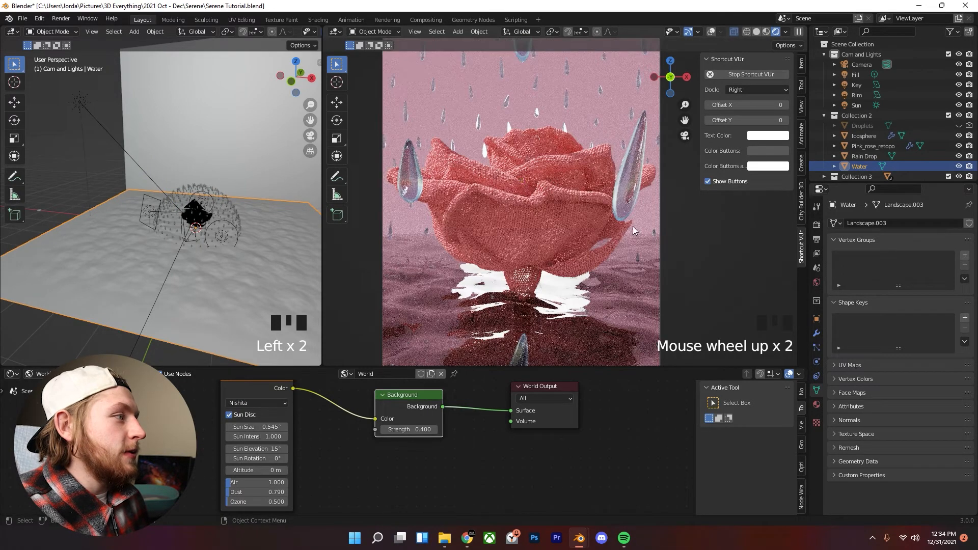
pyautogui.doubleClick(522, 181)
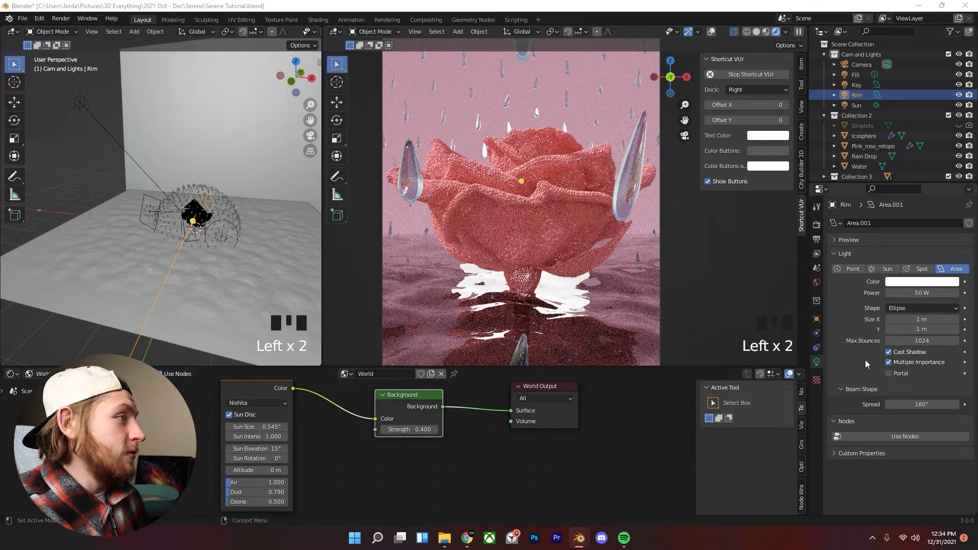
pyautogui.click(913, 282)
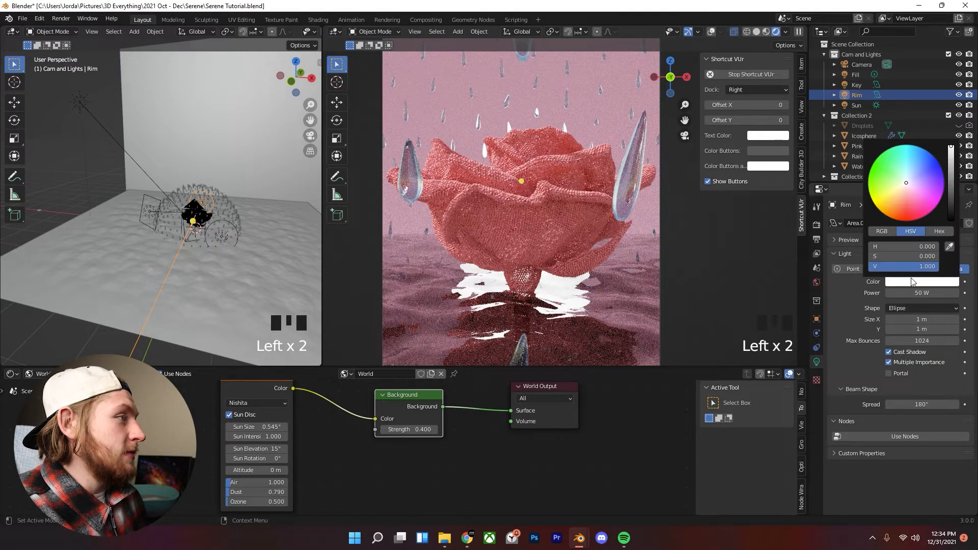
pyautogui.click(908, 177)
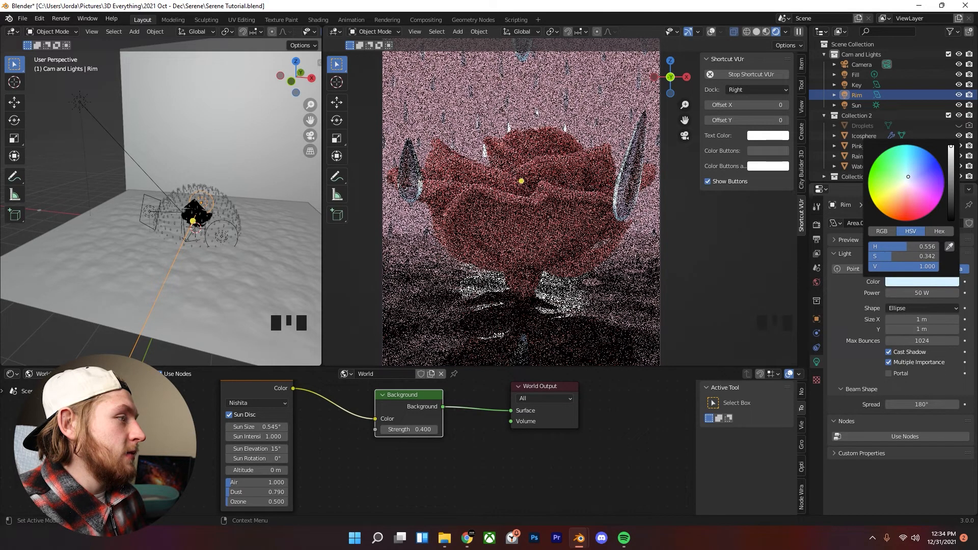
pyautogui.click(907, 178)
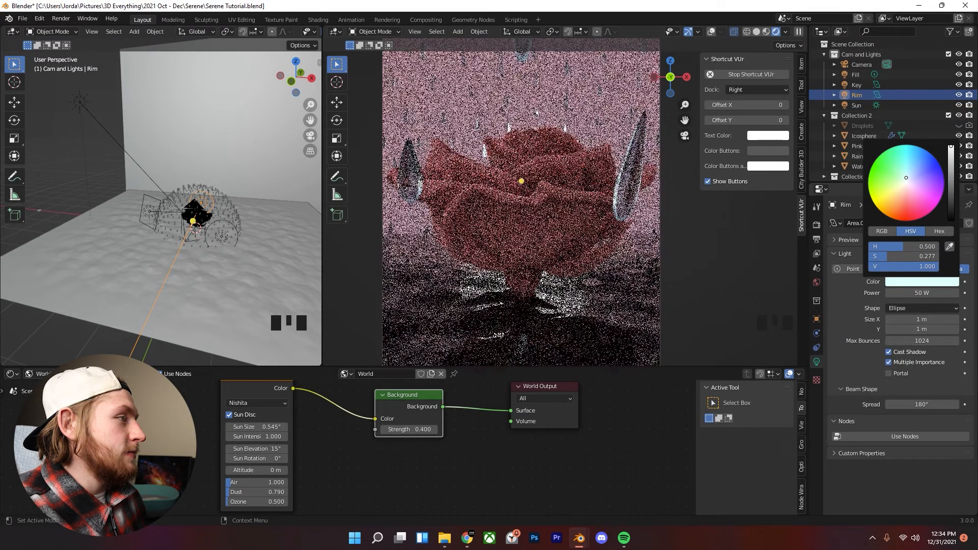
pyautogui.moveTo(900, 258); pyautogui.dragTo(895, 258)
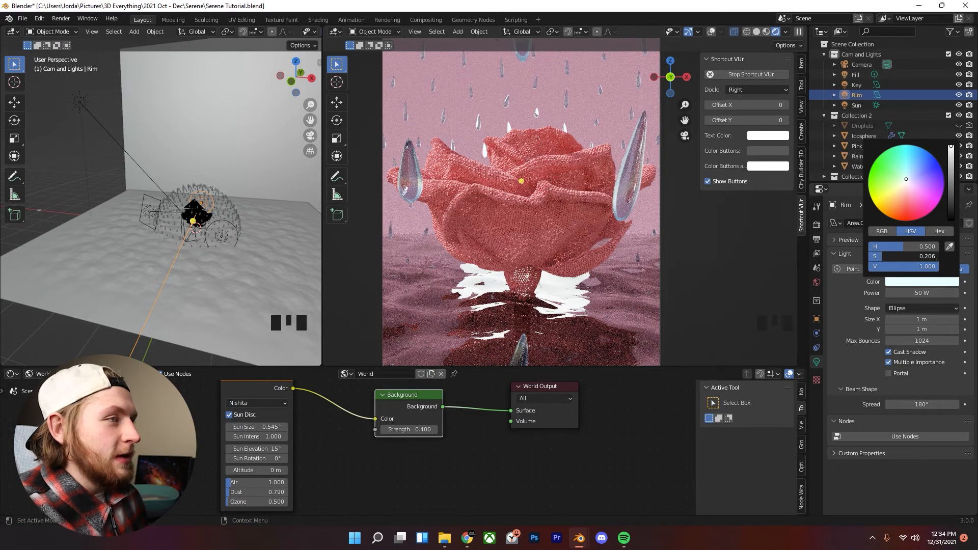
pyautogui.scroll(-3, 620, 306)
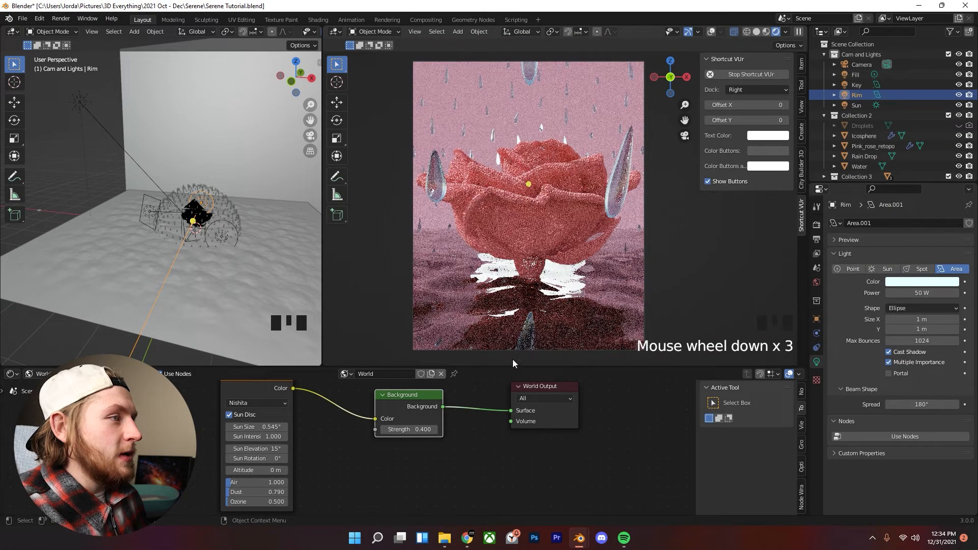
pyautogui.keyDown('shift'); pyautogui.moveTo(631, 289); pyautogui.dragTo(615, 236, button='middle'); pyautogui.keyUp('shift')
pyautogui.scroll(2, 615, 237)
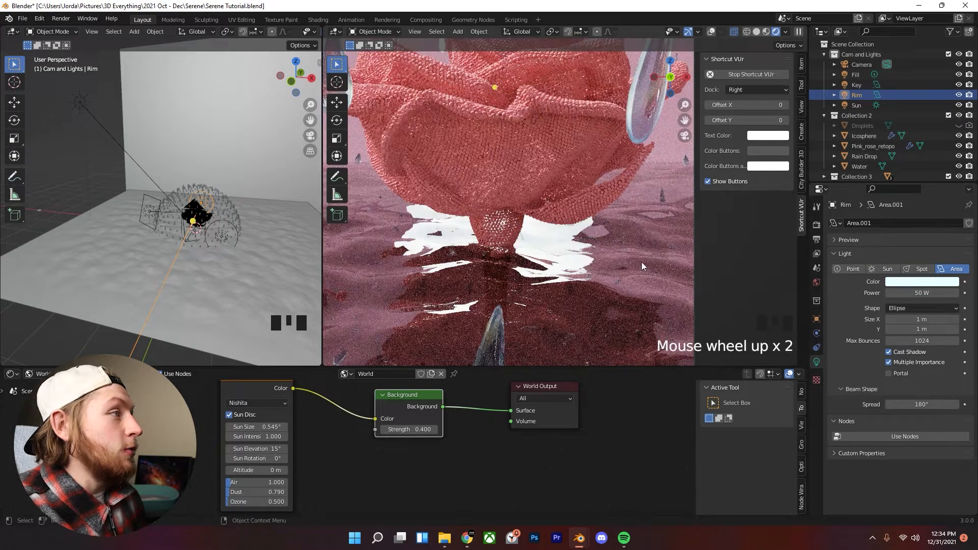
pyautogui.scroll(-2, 654, 273)
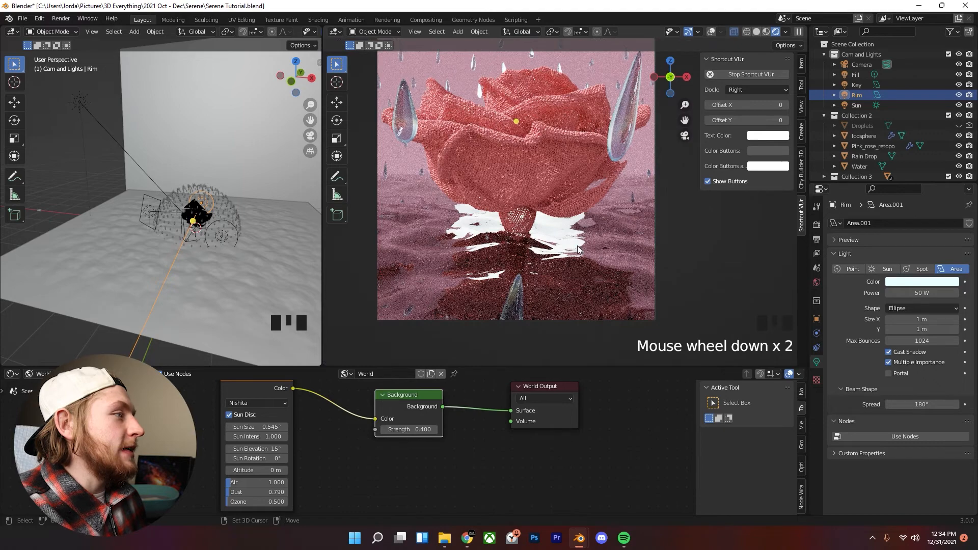
pyautogui.keyDown('shift'); pyautogui.moveTo(655, 272); pyautogui.dragTo(578, 260, button='middle'); pyautogui.keyUp('shift')
# - Tint the Fill light pale cyan with hue 0.511 and saturation 0.441
pyautogui.click(852, 75)
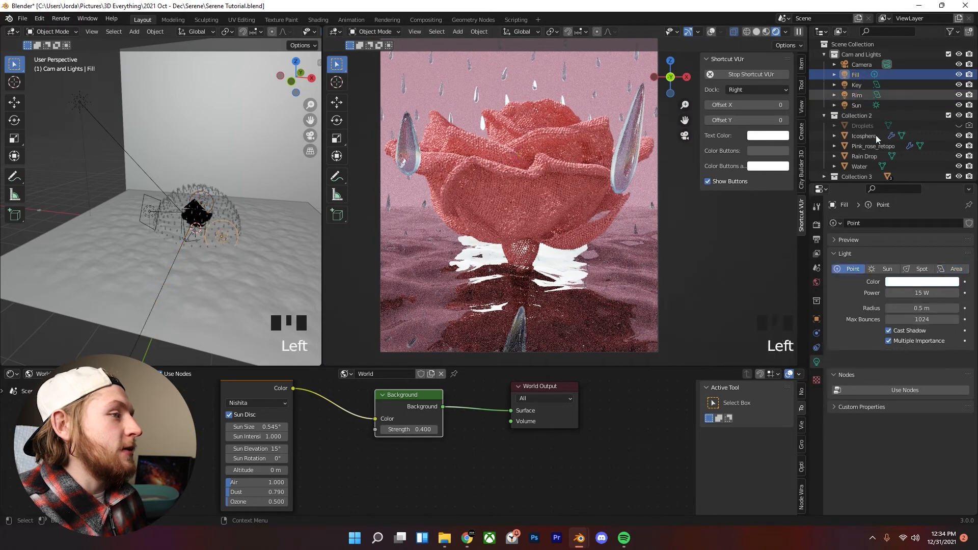
pyautogui.click(913, 282)
pyautogui.click(907, 146)
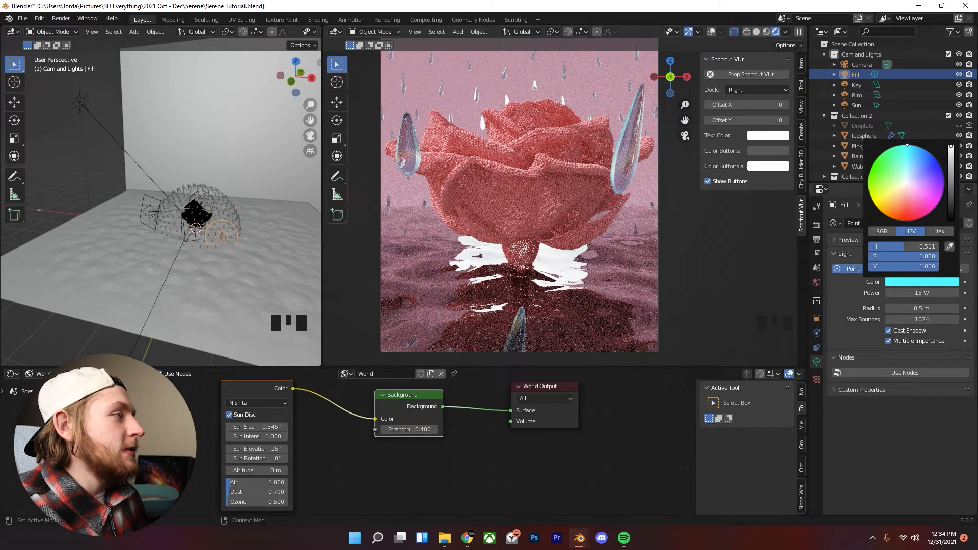
pyautogui.moveTo(908, 146); pyautogui.dragTo(907, 172)
pyautogui.click(924, 282)
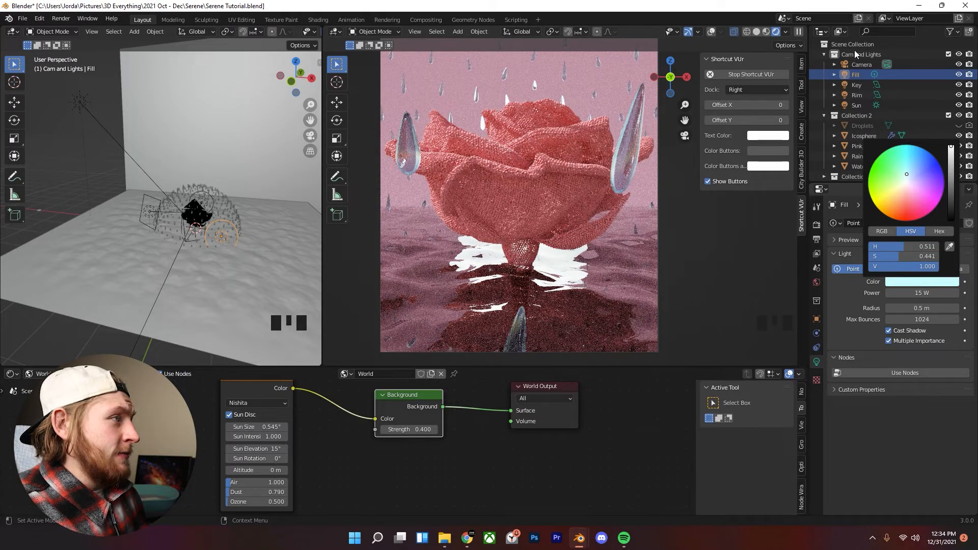
# - Copy the Rim light's hex colour value, E6FFFF
pyautogui.click(858, 86)
pyautogui.click(859, 76)
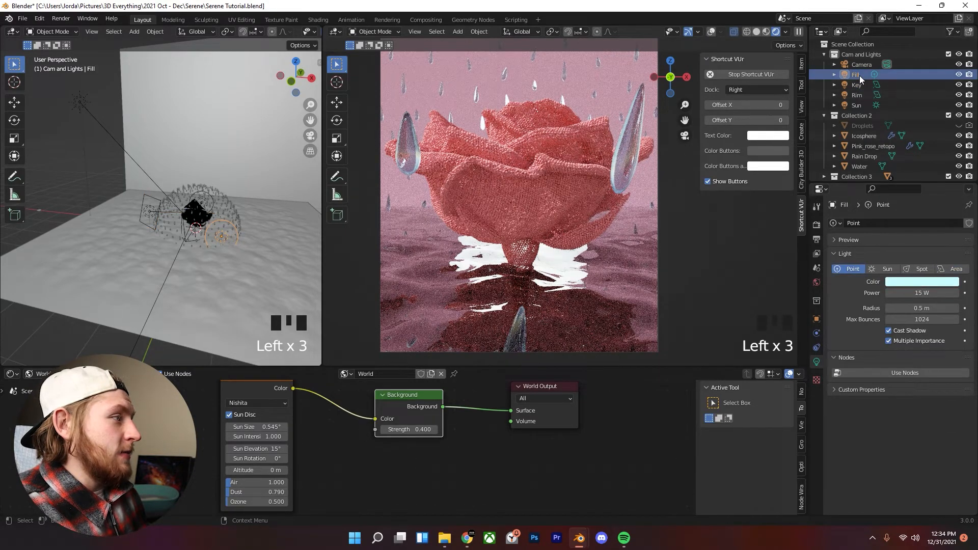
pyautogui.click(858, 96)
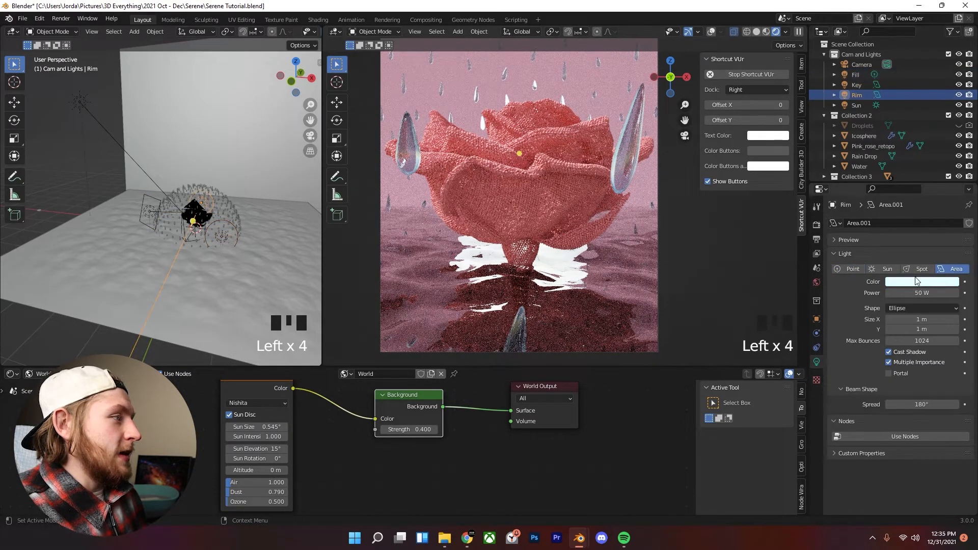
pyautogui.click(920, 284)
pyautogui.click(940, 232)
pyautogui.click(897, 247)
pyautogui.hotkey('ctrl', 'c')
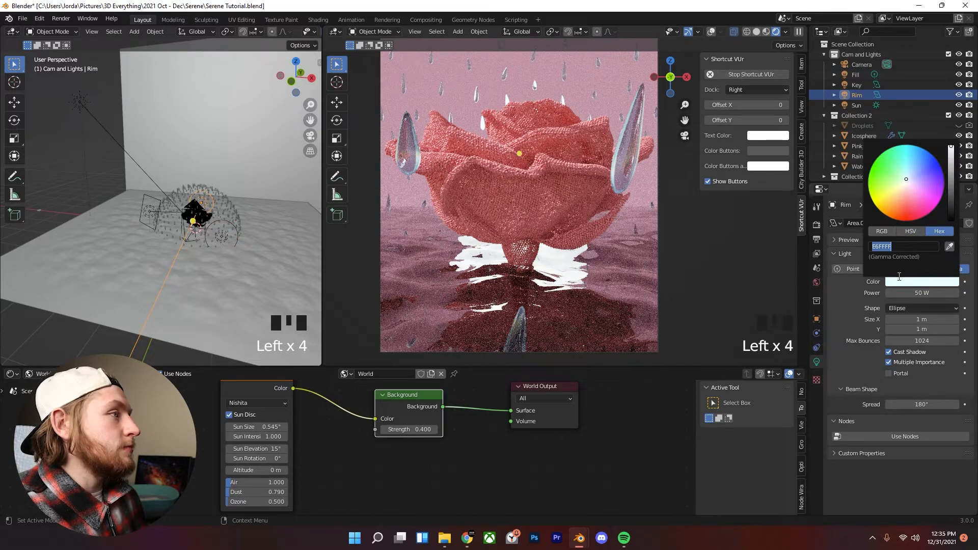
# - Set the Fill light's colour to the copied hex value E6FFFF
pyautogui.click(857, 75)
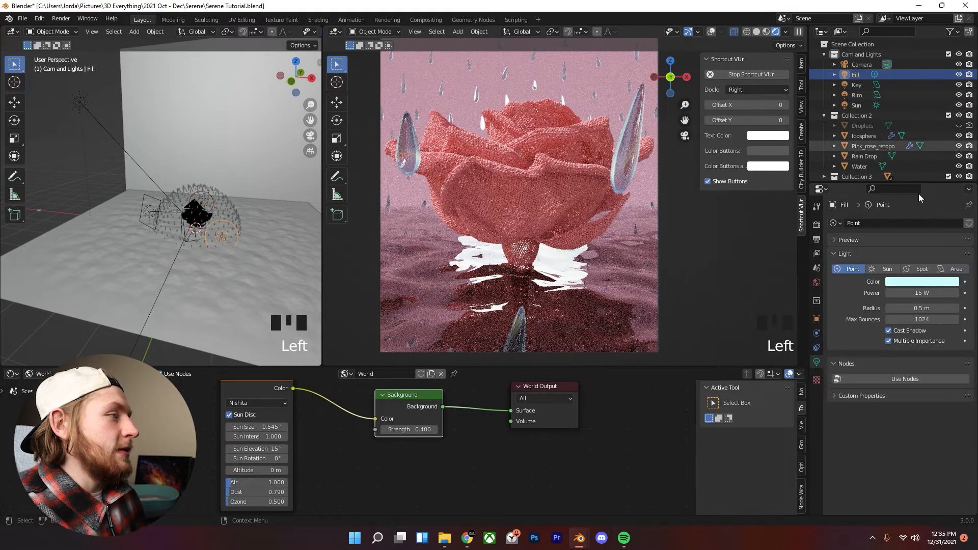
pyautogui.click(921, 283)
pyautogui.click(934, 244)
pyautogui.hotkey('ctrl', 'v')
pyautogui.click(870, 282)
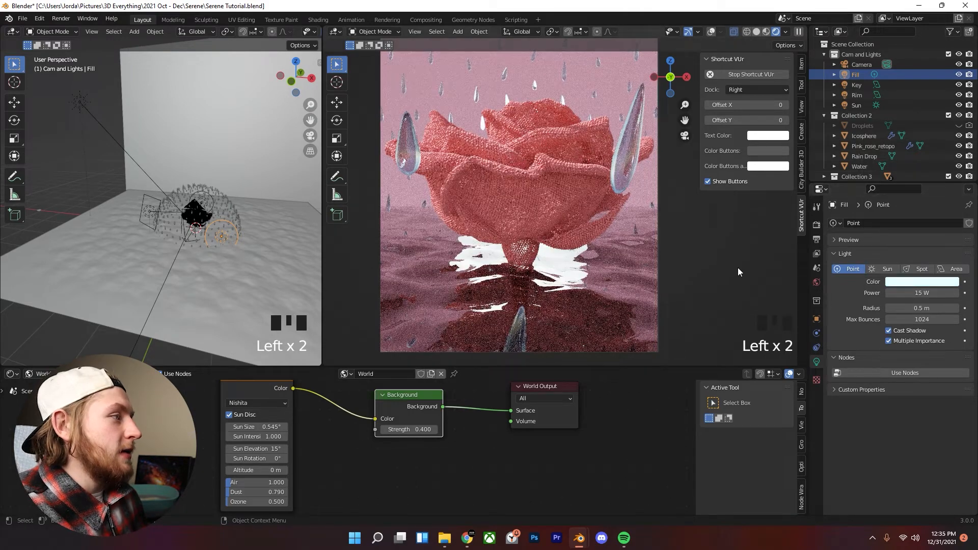
# - Give the Key light the same copied hex colour, E6FFFF
pyautogui.click(857, 84)
pyautogui.click(897, 281)
pyautogui.click(881, 247)
pyautogui.click(841, 313)
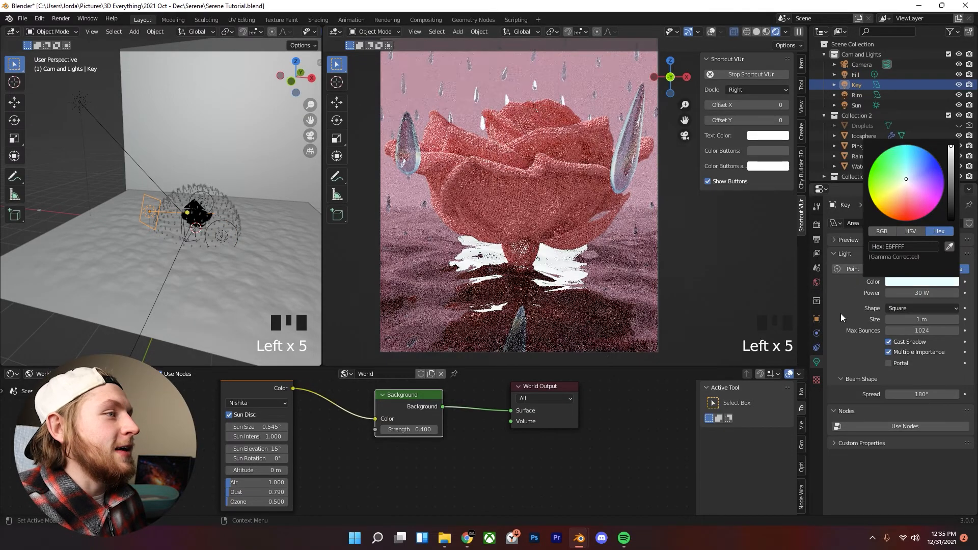
# - Deepen the Rim light's tint to a pale blue with hue 0.540 and saturation 0.589
pyautogui.click(857, 95)
pyautogui.scroll(-3, 680, 244)
pyautogui.scroll(2, 681, 242)
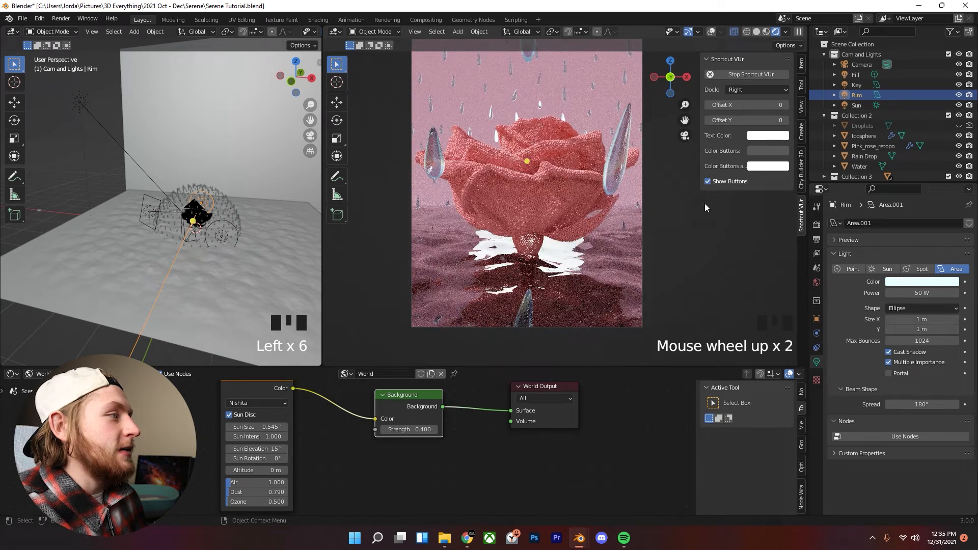
pyautogui.click(917, 281)
pyautogui.click(910, 232)
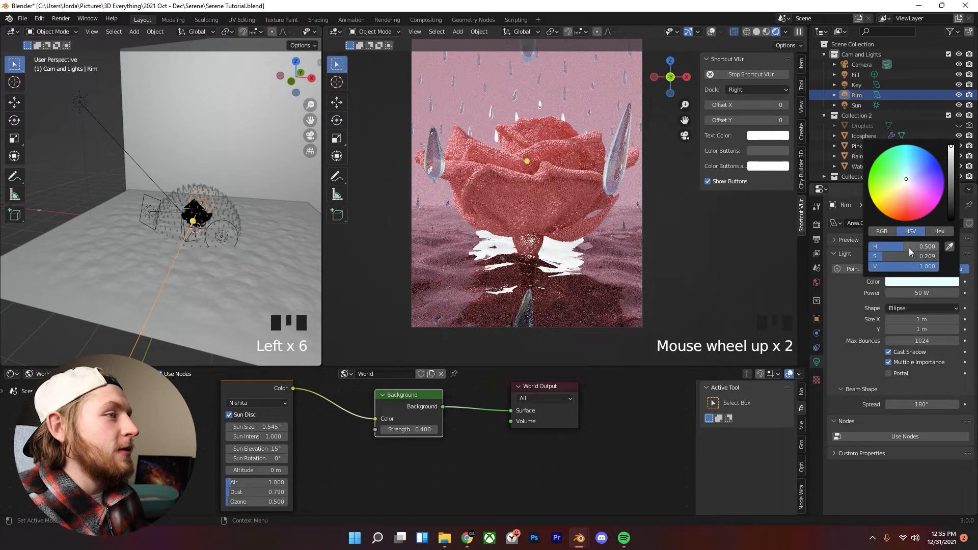
pyautogui.moveTo(903, 256); pyautogui.dragTo(909, 256)
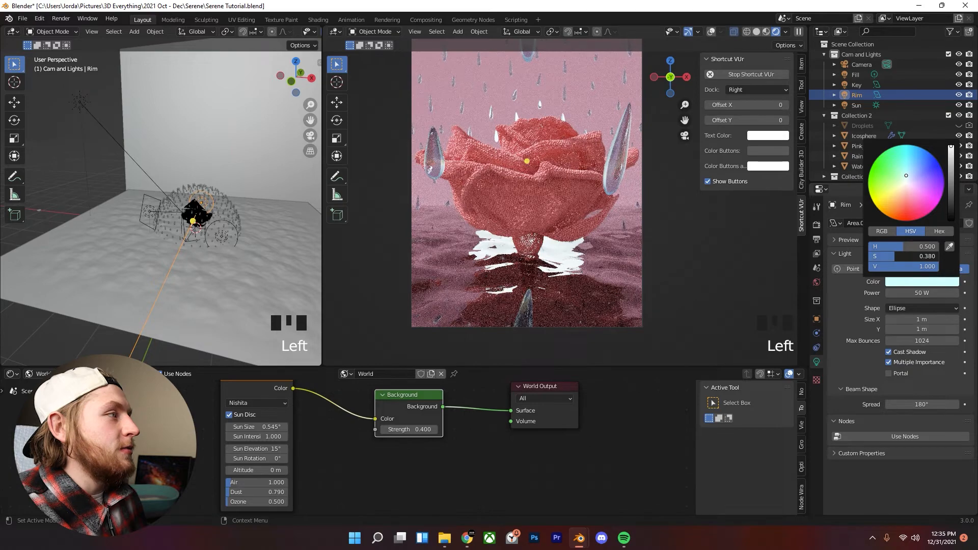
pyautogui.moveTo(896, 256); pyautogui.dragTo(910, 261)
pyautogui.rightClick(904, 257)
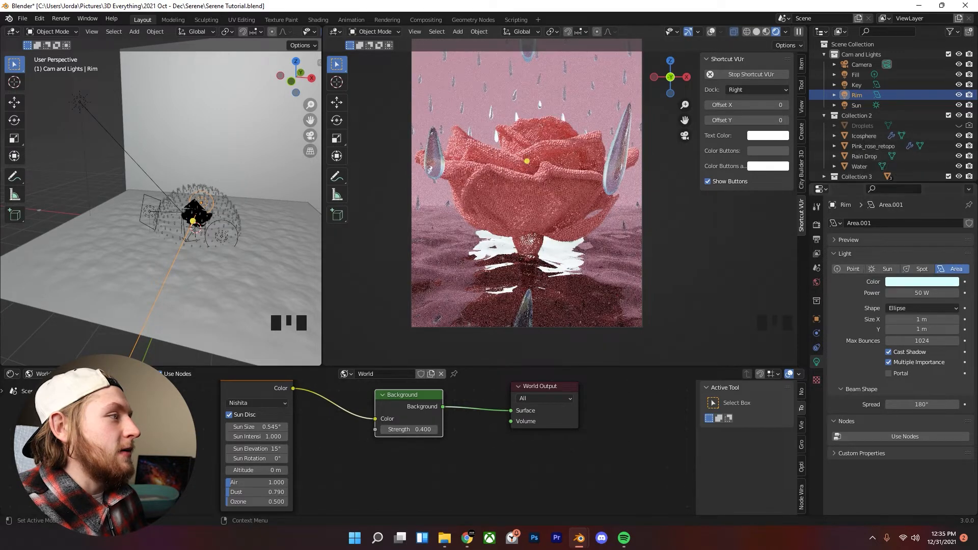
pyautogui.click(921, 284)
pyautogui.moveTo(907, 256); pyautogui.dragTo(913, 256)
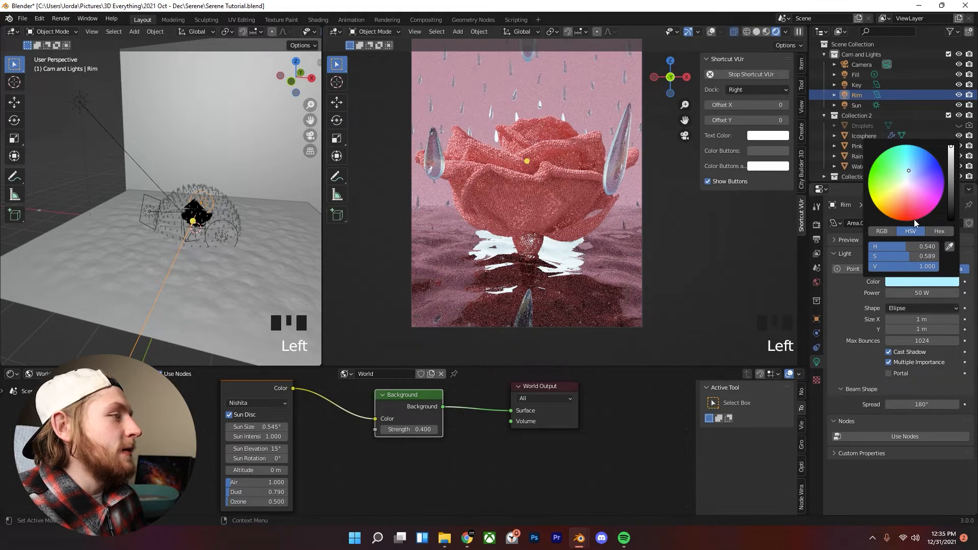
# - Copy the Rim light's hex colour ACEFFF and apply it to the Fill light
pyautogui.click(920, 281)
pyautogui.click(932, 234)
pyautogui.click(931, 247)
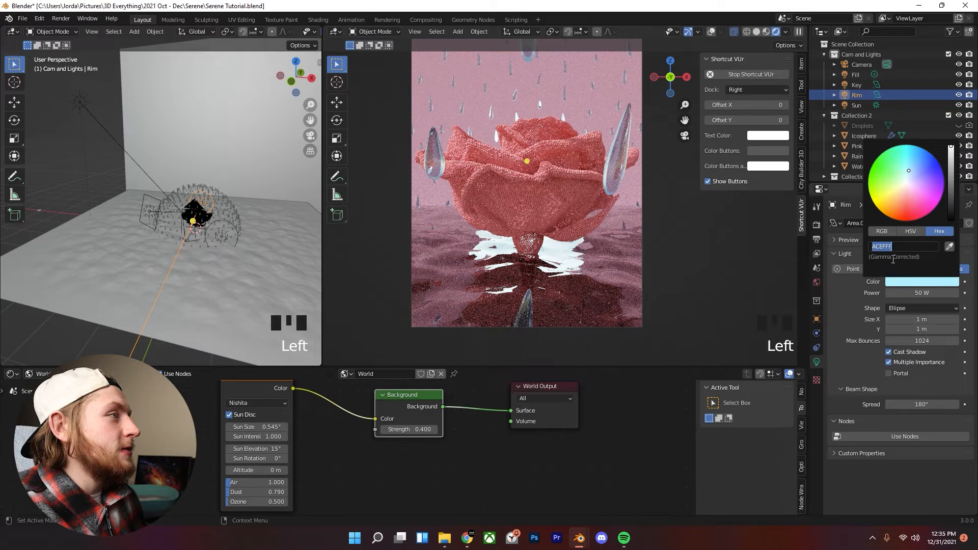
pyautogui.click(857, 313)
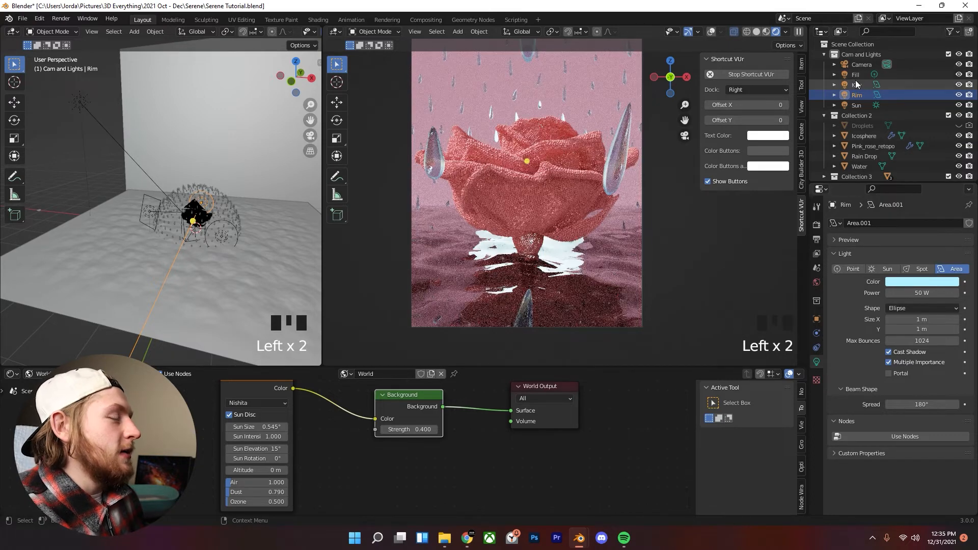
pyautogui.click(857, 84)
pyautogui.click(856, 74)
pyautogui.click(927, 282)
pyautogui.click(929, 250)
pyautogui.write('ACEBFF')
pyautogui.click(867, 301)
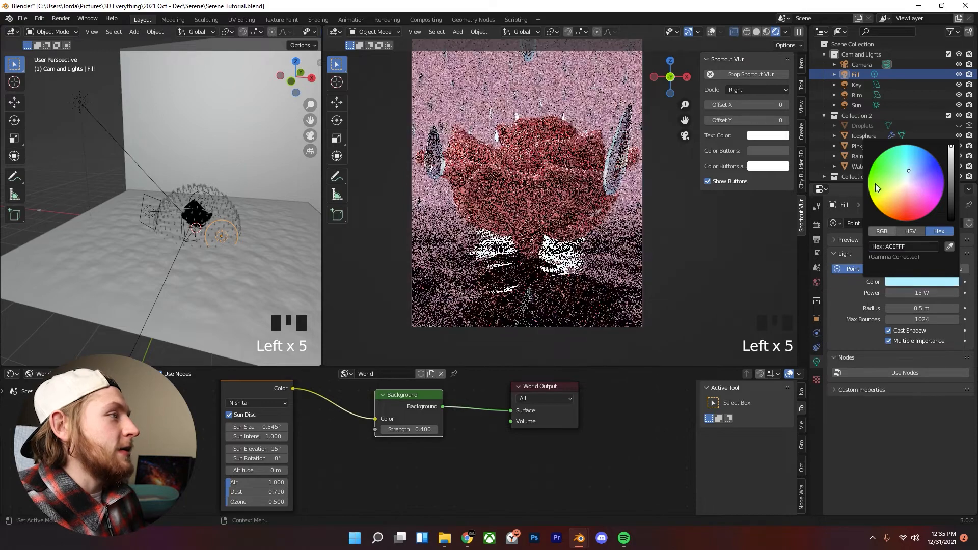
# - Tint the Sun light a pale warm peach with hex colour FFE3D3
pyautogui.click(857, 86)
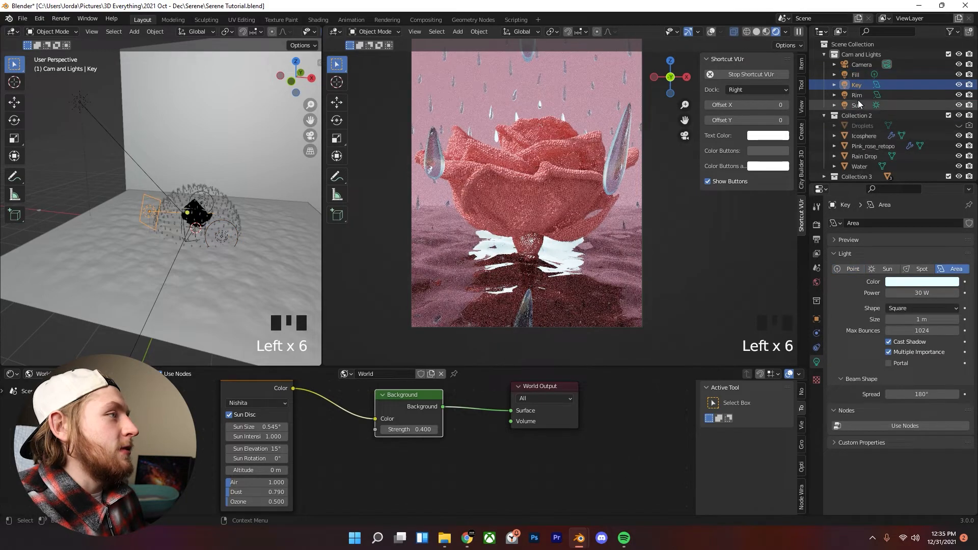
pyautogui.click(858, 98)
pyautogui.click(857, 105)
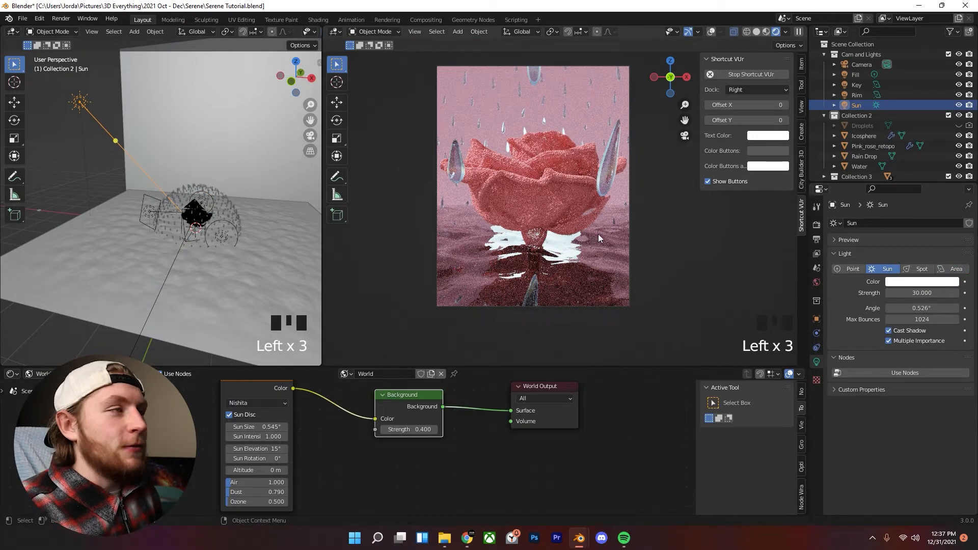
pyautogui.scroll(2, 594, 237)
pyautogui.scroll(-2, 499, 206)
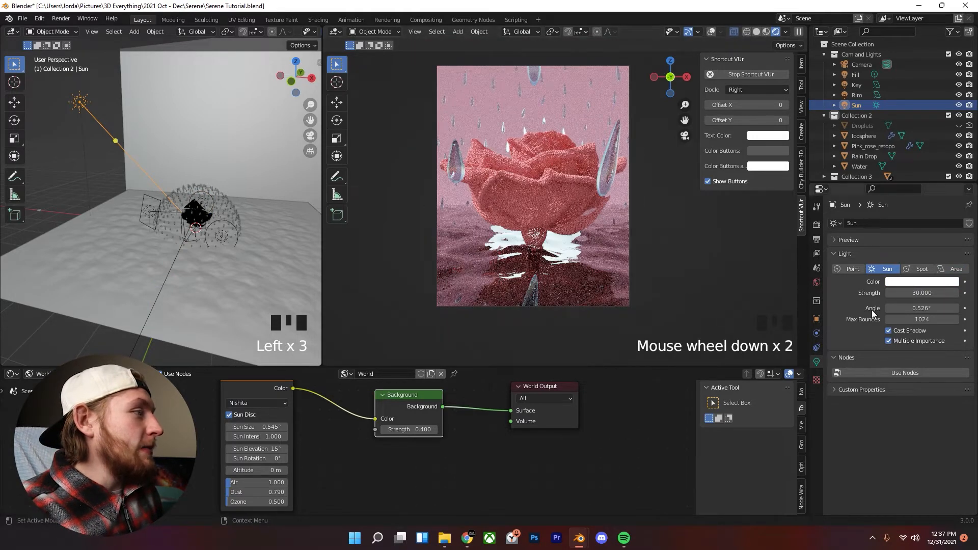
pyautogui.click(900, 283)
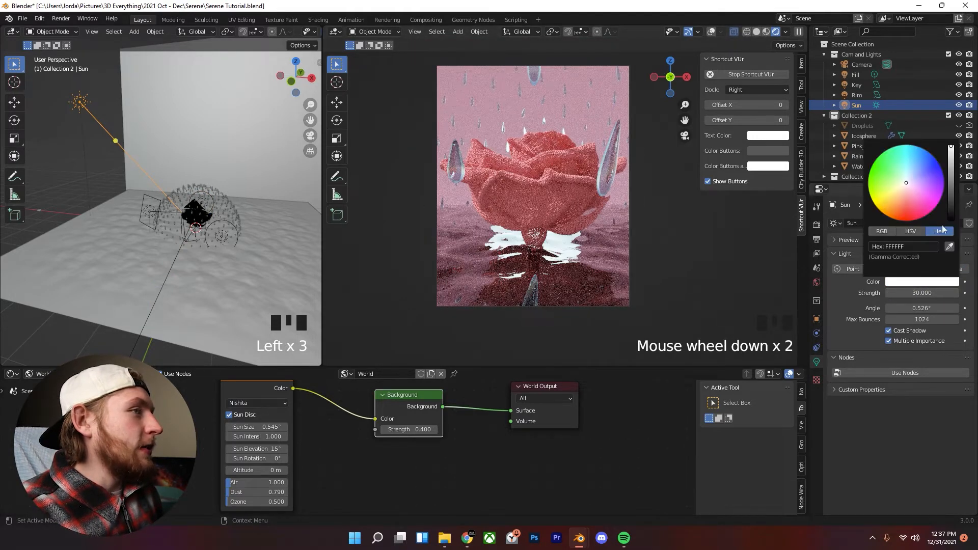
pyautogui.click(903, 189)
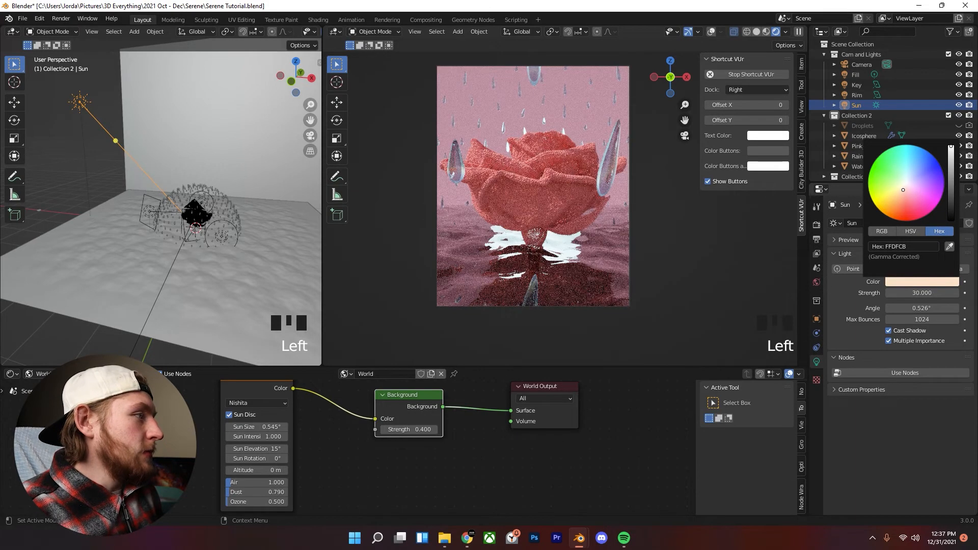
pyautogui.click(904, 189)
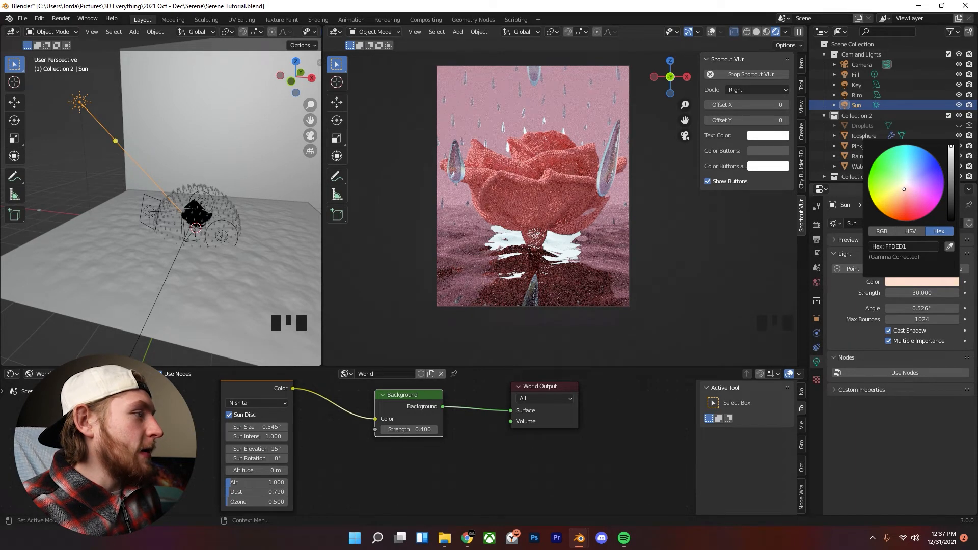
pyautogui.click(904, 189)
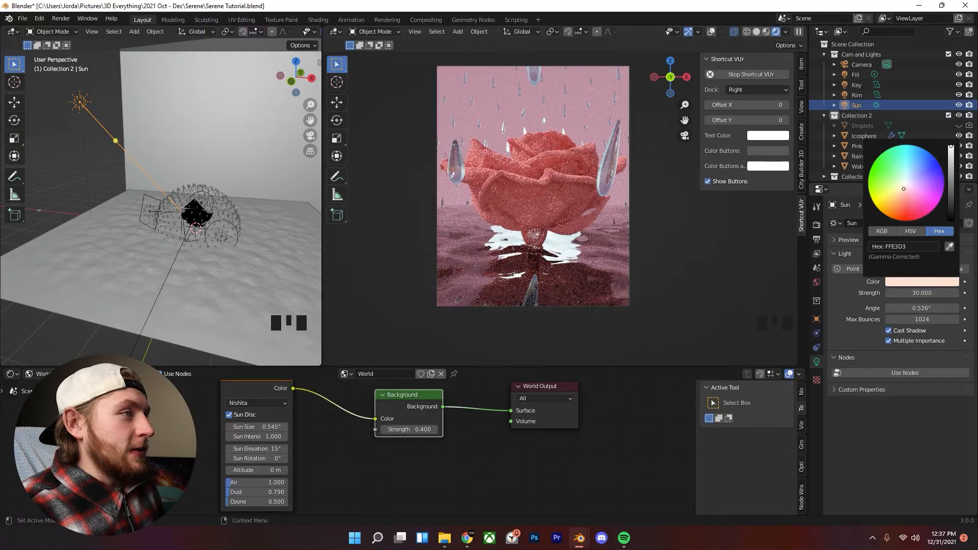
# - Examine the rose, raindrops and backdrop under the tinted lighting, returning to the camera view for a closer look
pyautogui.scroll(-3, 442, 234)
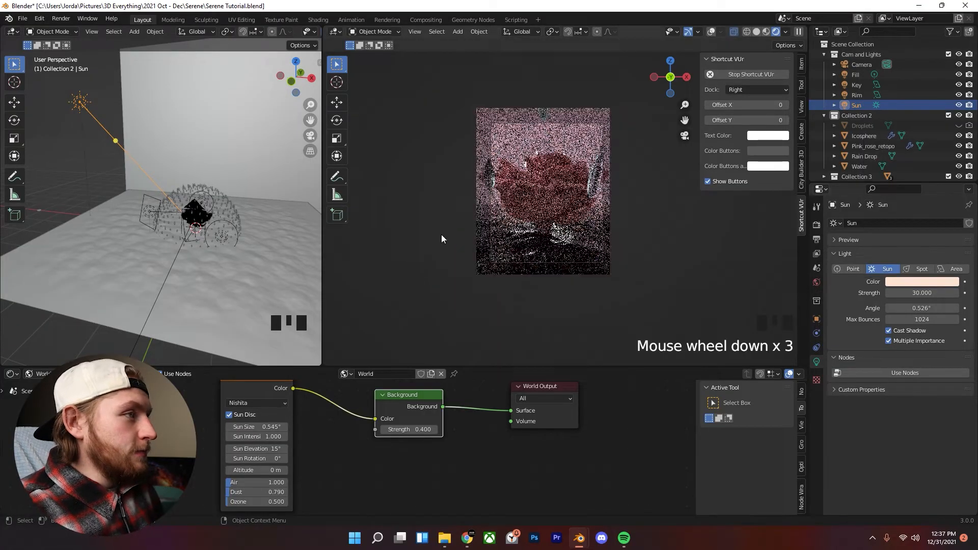
pyautogui.moveTo(441, 235); pyautogui.dragTo(505, 250, button='middle')
pyautogui.scroll(-4, 511, 261)
pyautogui.scroll(-1, 600, 249)
pyautogui.moveTo(599, 249); pyautogui.dragTo(487, 252, button='middle')
pyautogui.press('KP_0')
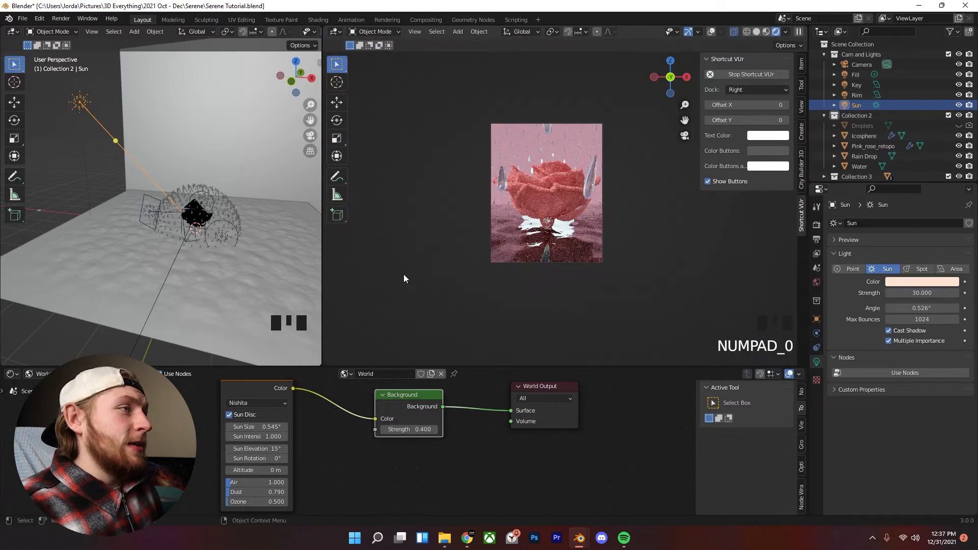
pyautogui.scroll(2, 402, 277)
pyautogui.keyDown('shift'); pyautogui.moveTo(402, 277); pyautogui.dragTo(540, 128, button='middle'); pyautogui.keyUp('shift')
pyautogui.scroll(1, 540, 127)
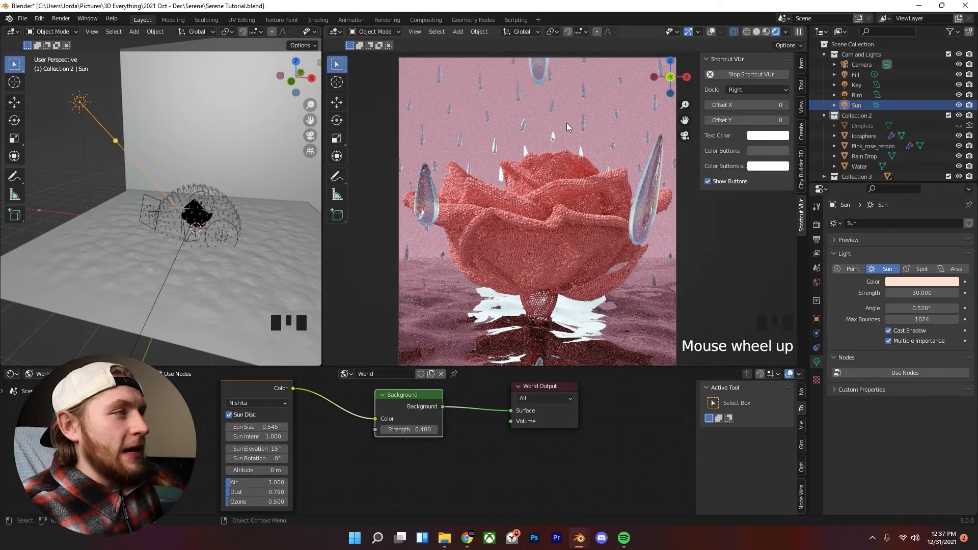
pyautogui.click(562, 155)
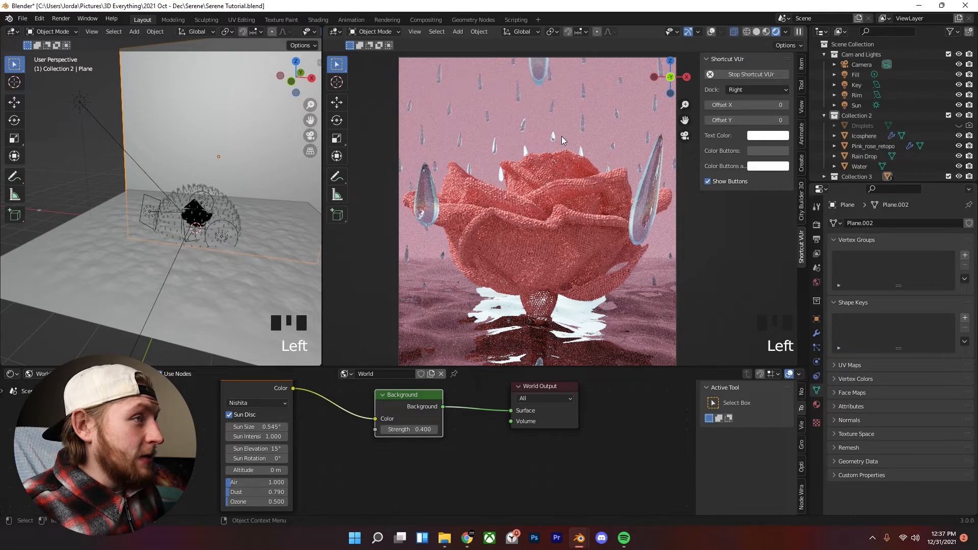
pyautogui.scroll(-2, 561, 151)
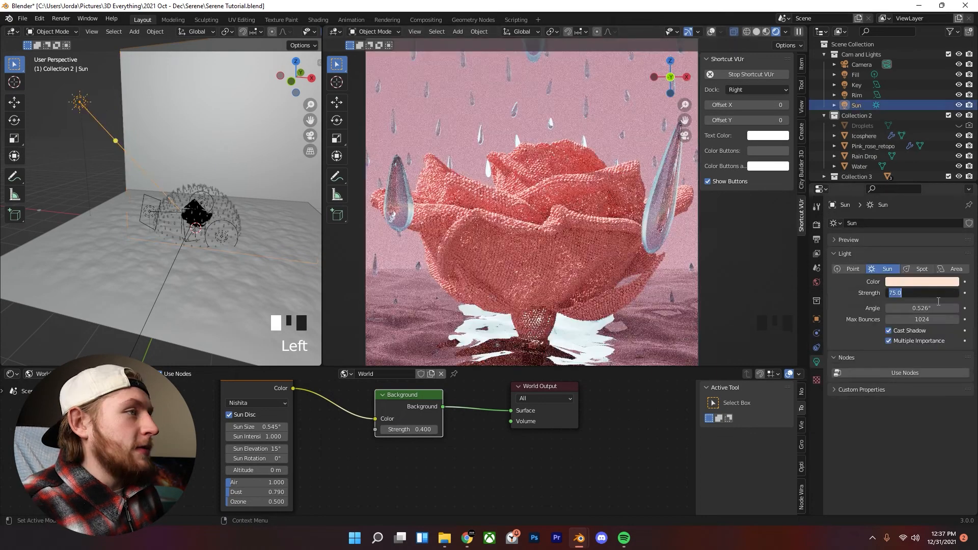
# - Set the Sun light's strength to 60 and check its effect on the rose
pyautogui.write('60')
pyautogui.click(554, 199)
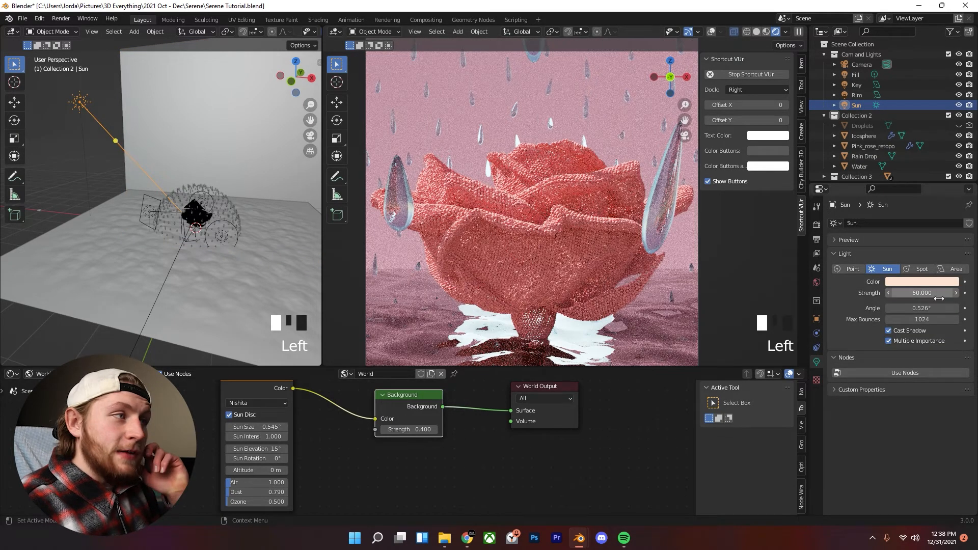
pyautogui.scroll(-4, 554, 199)
pyautogui.scroll(3, 688, 198)
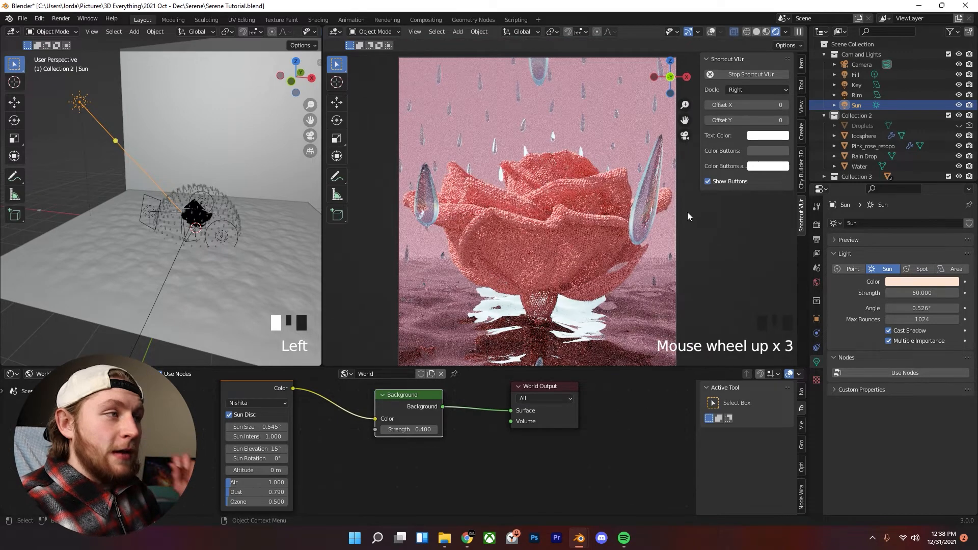
# - Set the backdrop plane's Background material base colour to hex FF9090 and check it in the rendered view
pyautogui.click(204, 128)
pyautogui.scroll(-5, 305, 434)
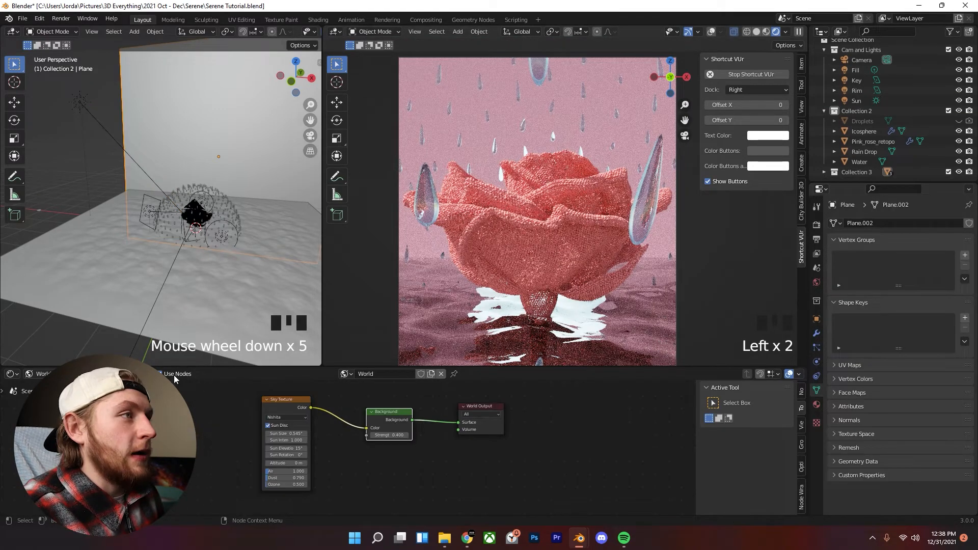
pyautogui.click(40, 386)
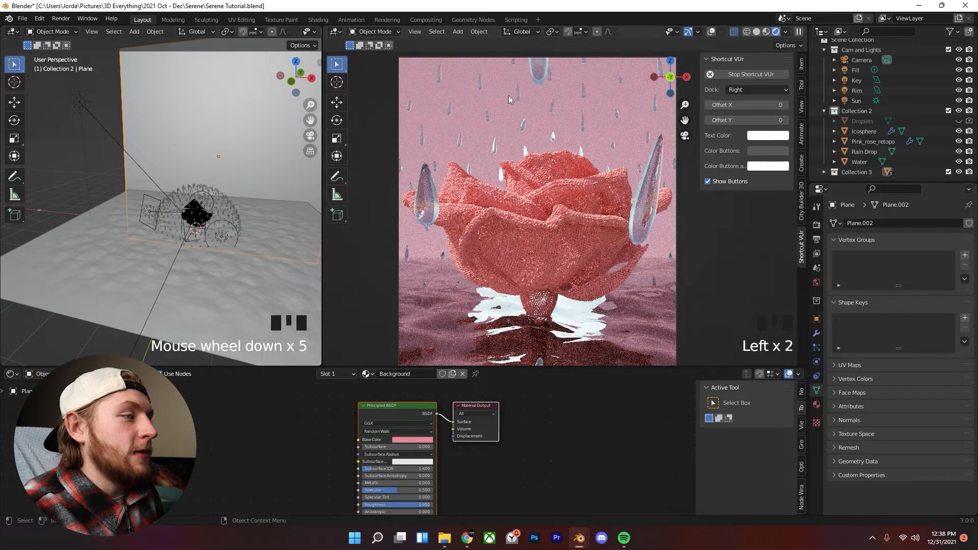
pyautogui.scroll(3, 491, 470)
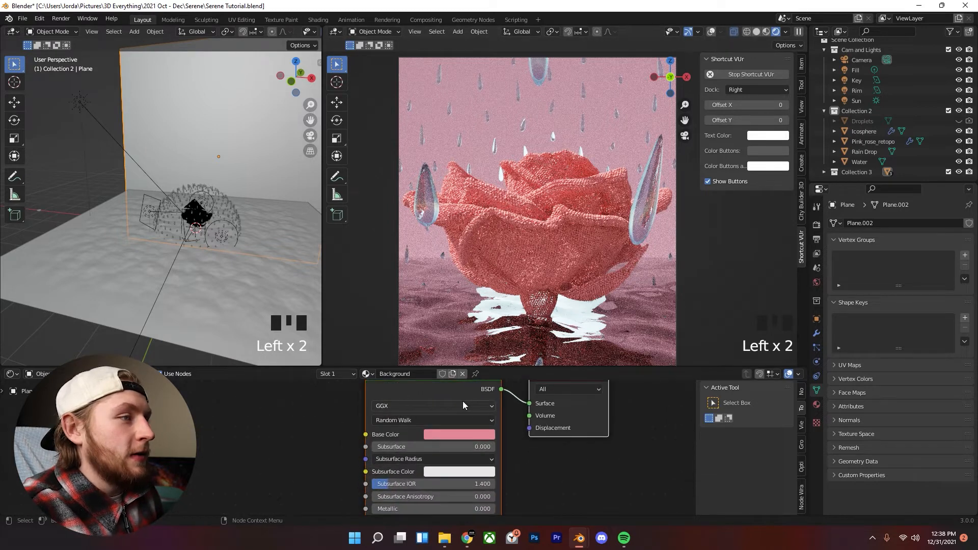
pyautogui.click(456, 434)
pyautogui.click(499, 383)
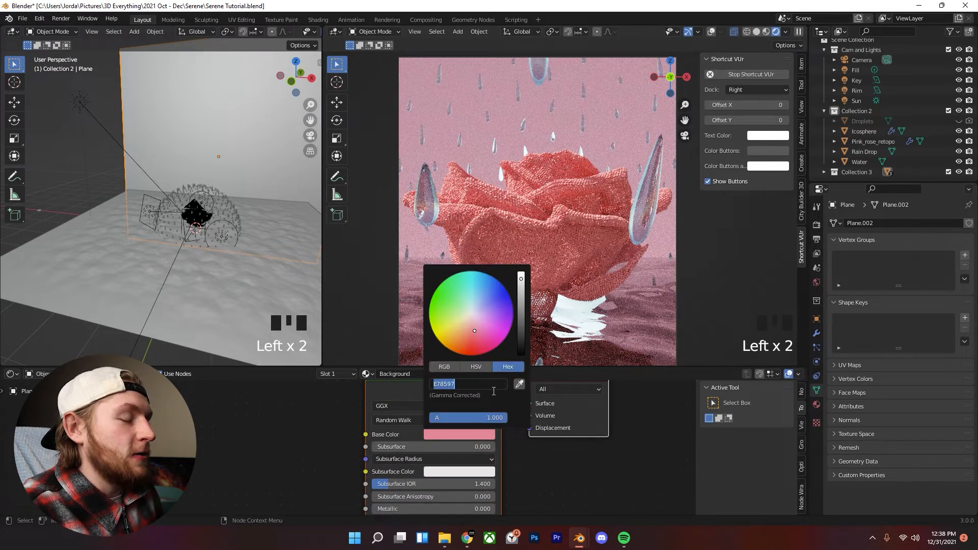
pyautogui.write('FF9090')
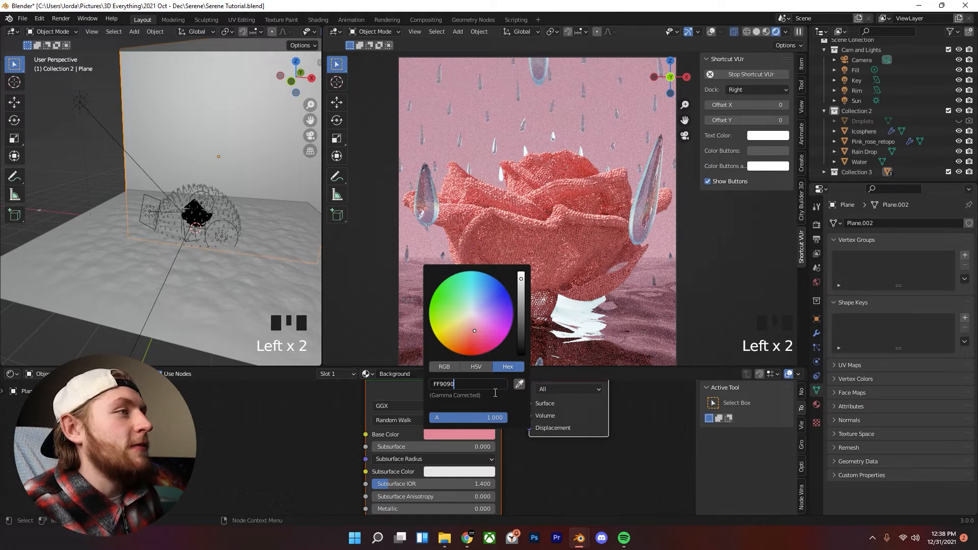
pyautogui.press('Return')
pyautogui.scroll(-2, 482, 249)
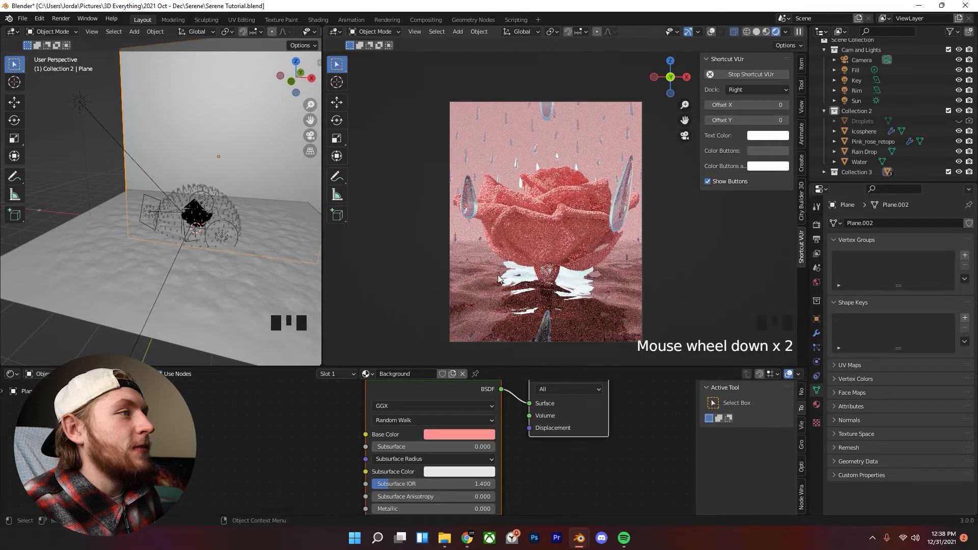
pyautogui.scroll(2, 597, 202)
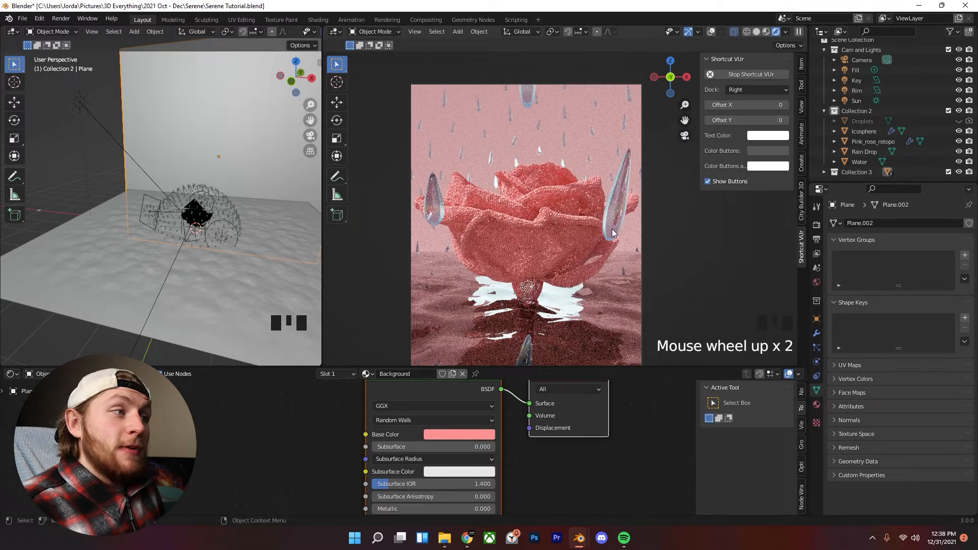
# - Enable the Mist data pass for the view layer and open the world's Mist Pass settings
pyautogui.scroll(-2, 613, 228)
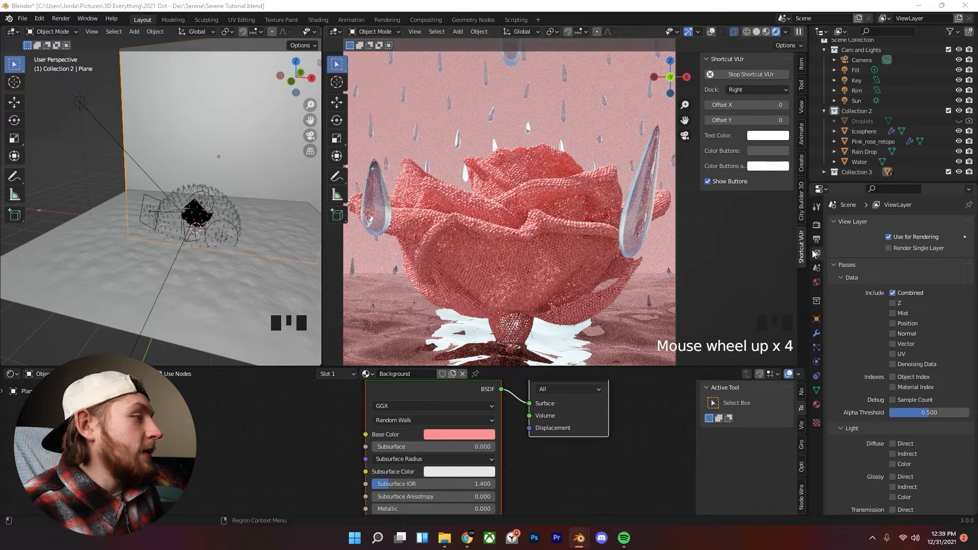
pyautogui.click(892, 313)
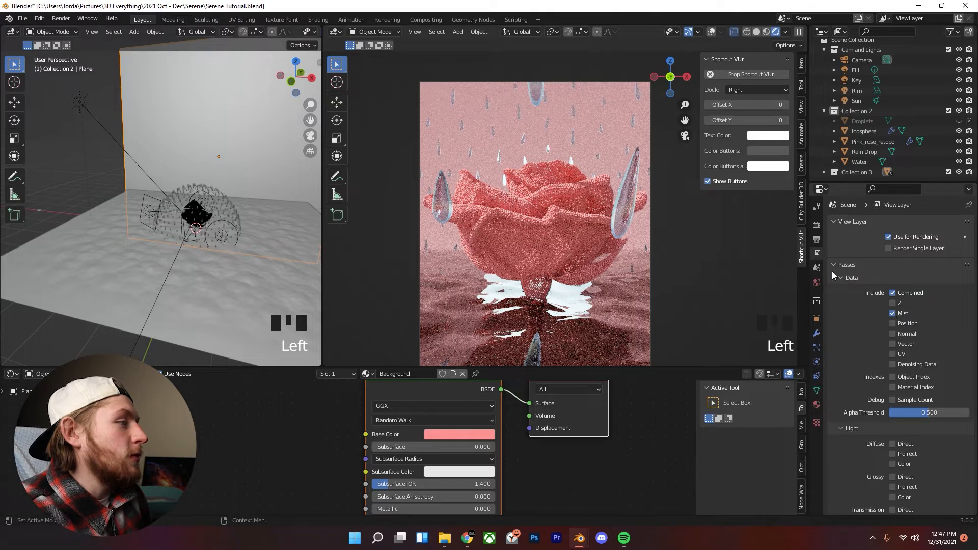
pyautogui.click(818, 283)
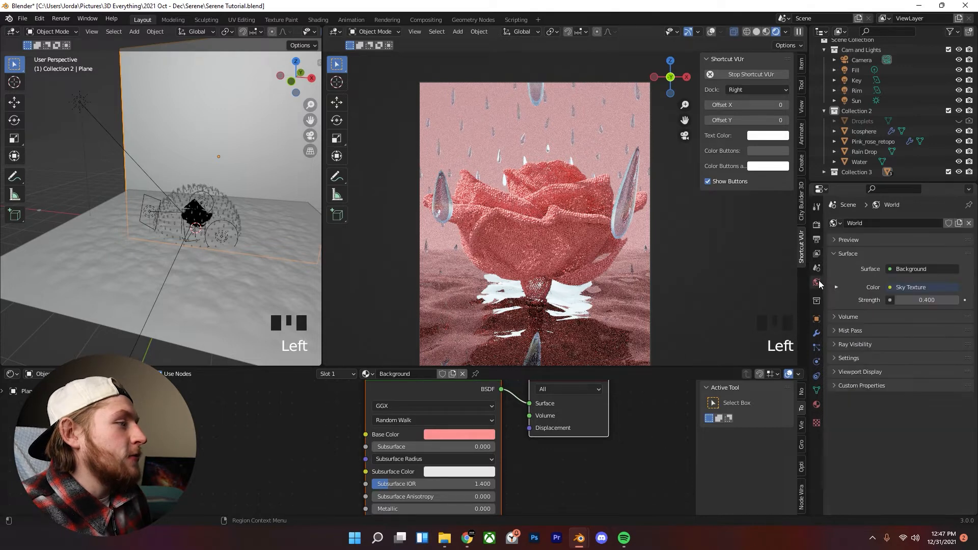
pyautogui.click(838, 331)
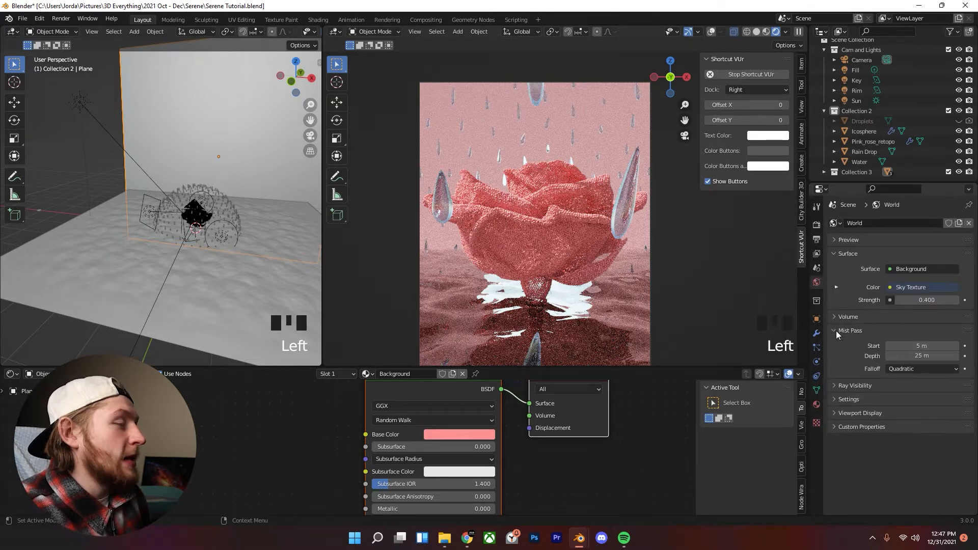
# - Display the Mist render pass in the camera viewport and check how the rose and backdrop read in it
pyautogui.click(788, 31)
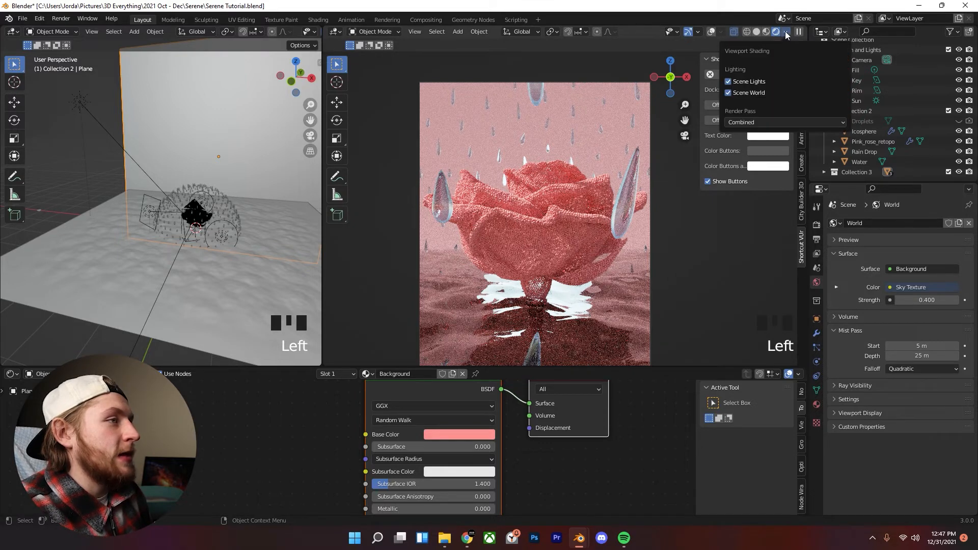
pyautogui.click(755, 122)
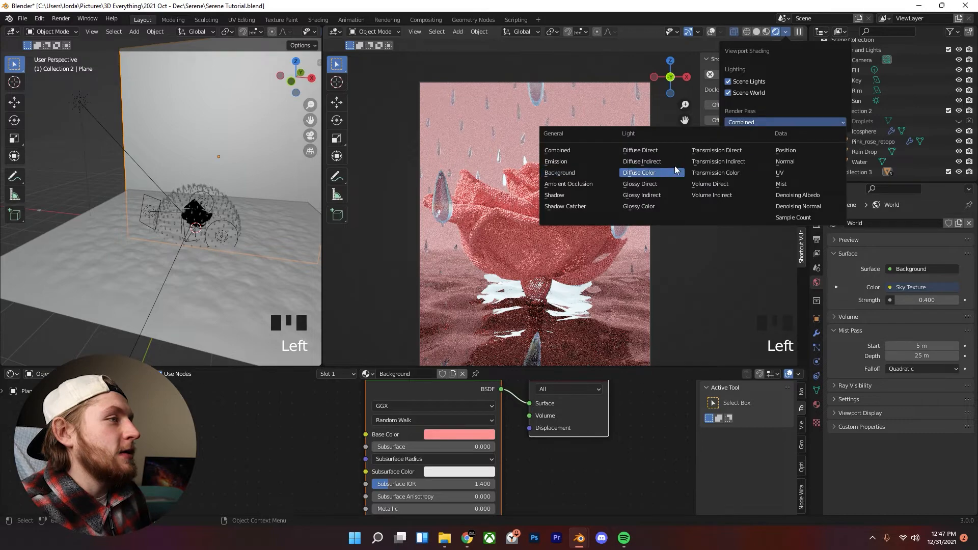
pyautogui.click(790, 184)
pyautogui.scroll(-2, 588, 230)
pyautogui.scroll(2, 620, 258)
pyautogui.moveTo(922, 346); pyautogui.dragTo(902, 346)
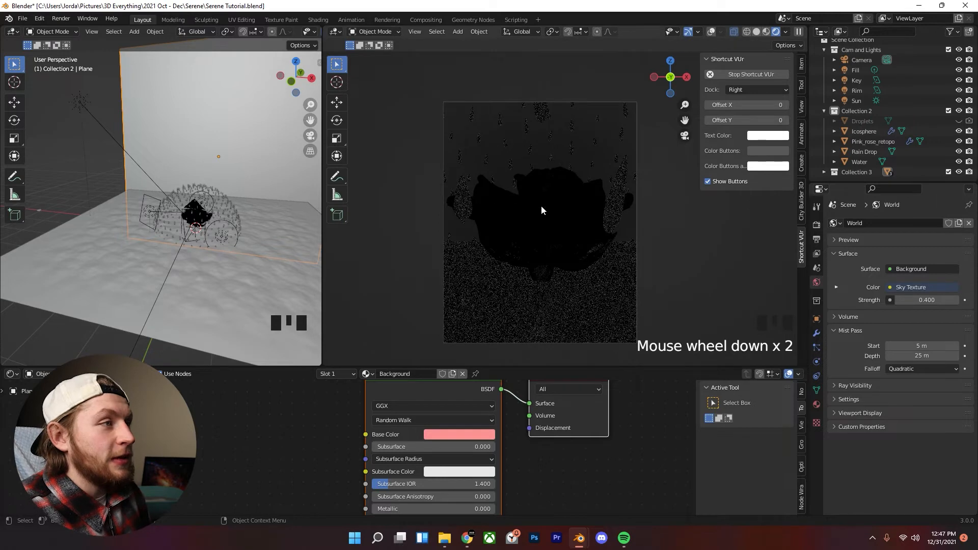
pyautogui.scroll(2, 574, 220)
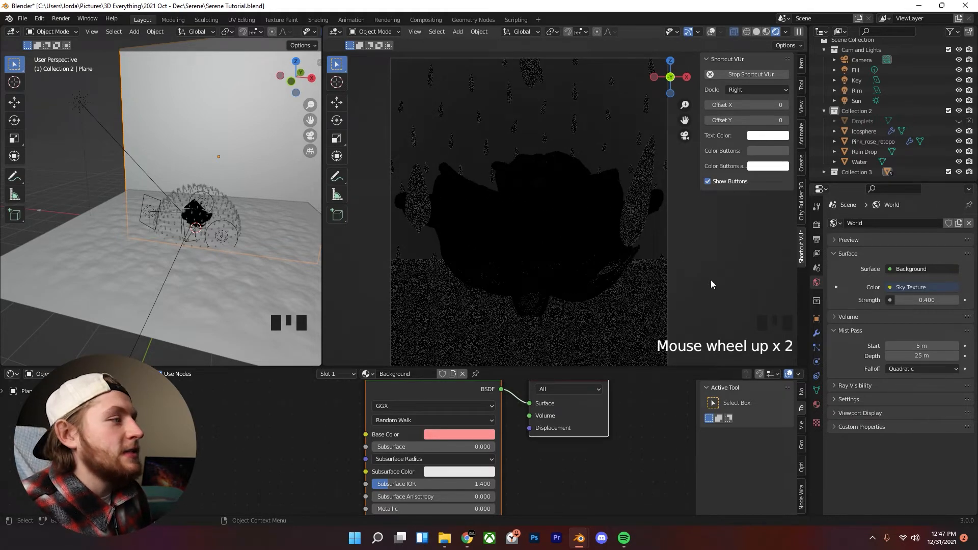
pyautogui.press('2')
pyautogui.hotkey('ctrl', 'z')
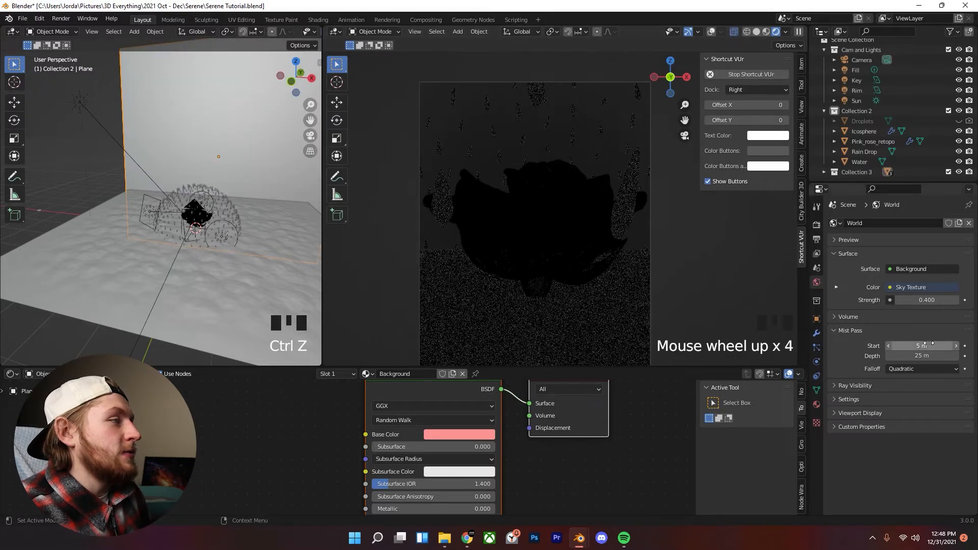
# - Set the world's Mist Pass start to 1 m and its depth to 20 m
pyautogui.moveTo(929, 344)
pyautogui.mouseDown()
pyautogui.moveTo(919, 344)
pyautogui.moveTo(928, 344)
pyautogui.mouseUp()
pyautogui.click(929, 343)
pyautogui.write('1')
pyautogui.click(865, 340)
pyautogui.moveTo(928, 355); pyautogui.dragTo(921, 355)
pyautogui.scroll(-3, 698, 277)
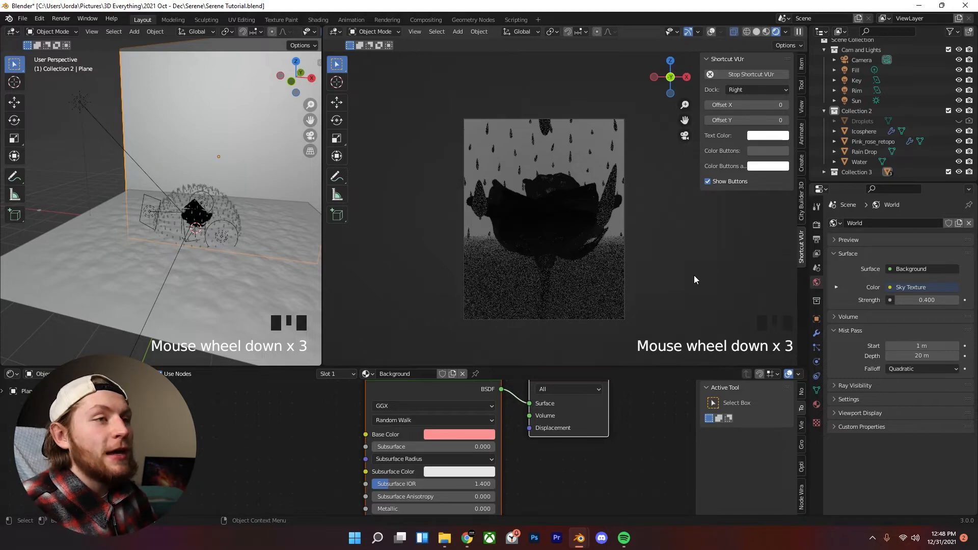
# - Increase the Mist Pass depth, checking the falloff around the rose, water and horizon in the mist view
pyautogui.scroll(5, 694, 279)
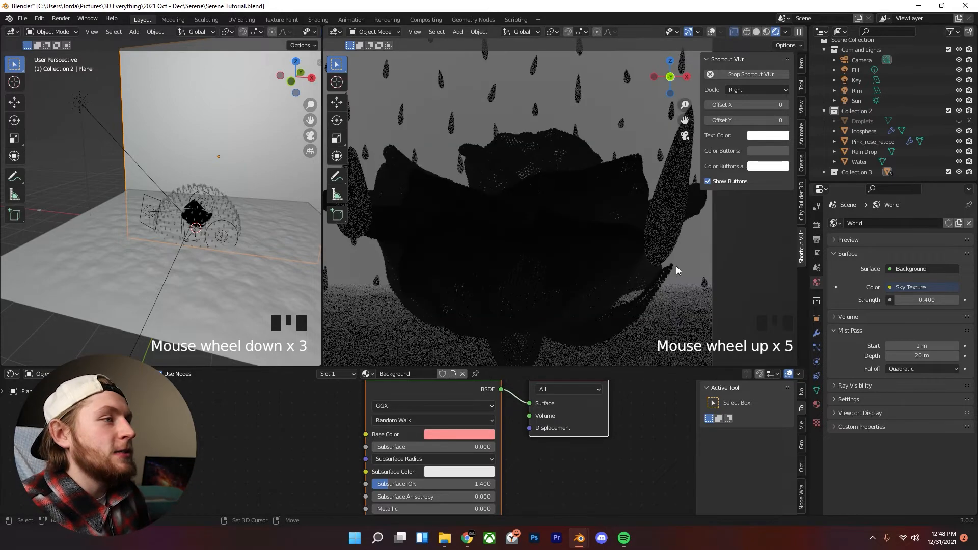
pyautogui.scroll(-3, 577, 281)
pyautogui.keyDown('shift'); pyautogui.moveTo(577, 281); pyautogui.dragTo(656, 243, button='middle'); pyautogui.keyUp('shift')
pyautogui.scroll(5, 470, 219)
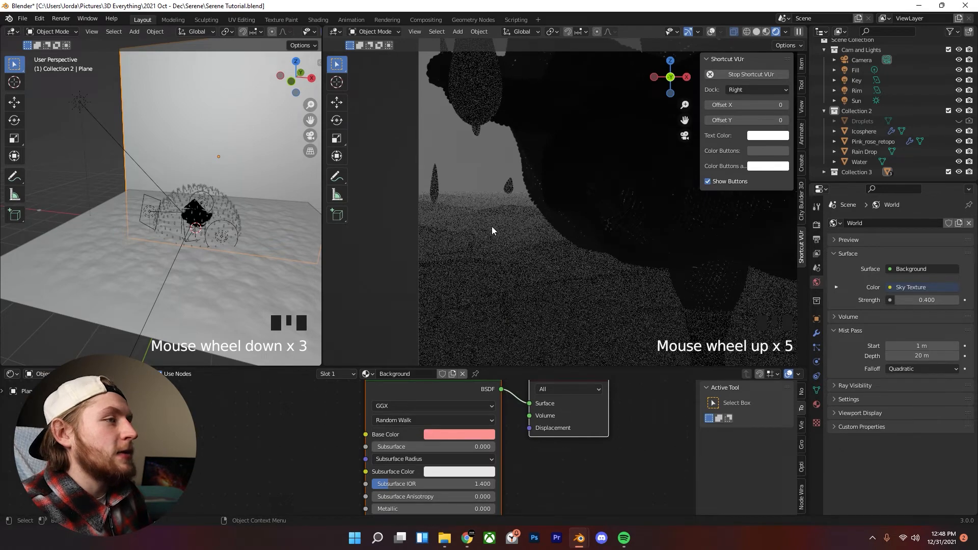
pyautogui.click(889, 355)
pyautogui.click(889, 356)
pyautogui.moveTo(923, 356); pyautogui.dragTo(938, 356)
pyautogui.scroll(-6, 688, 224)
pyautogui.keyDown('shift'); pyautogui.moveTo(688, 222); pyautogui.dragTo(638, 277, button='middle'); pyautogui.keyUp('shift')
pyautogui.scroll(-1, 696, 266)
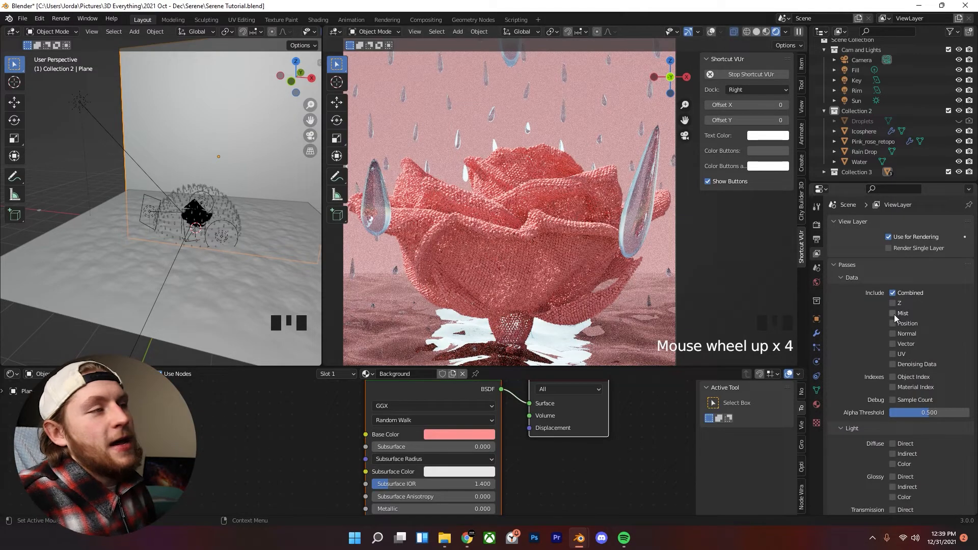
# - Turn on the Mist pass in the view layer's data passes and save the file
pyautogui.click(893, 314)
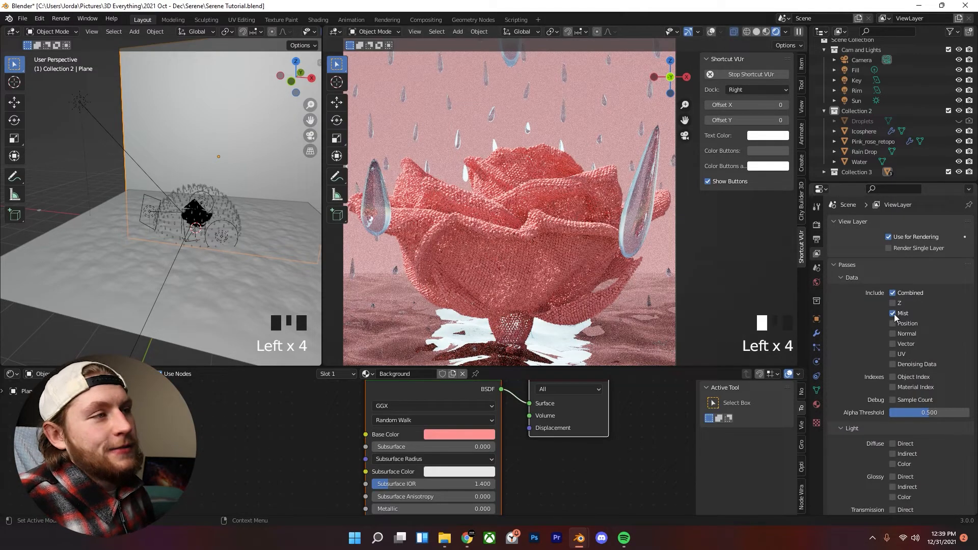
pyautogui.scroll(-3, 642, 204)
pyautogui.hotkey('ctrl', 's')
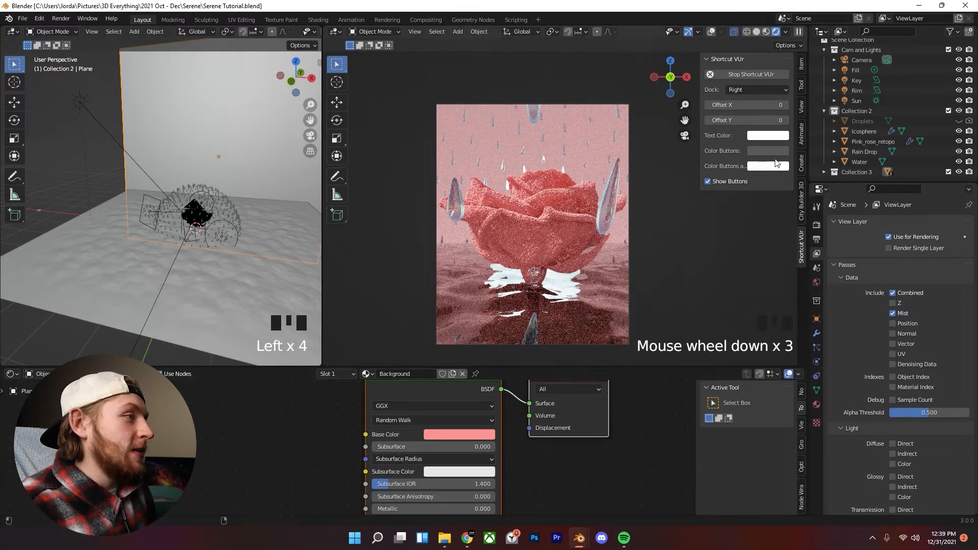
pyautogui.scroll(-2, 658, 242)
pyautogui.scroll(3, 659, 243)
# - Set the PNG output to 16-bit colour depth and RGB colour
pyautogui.click(816, 239)
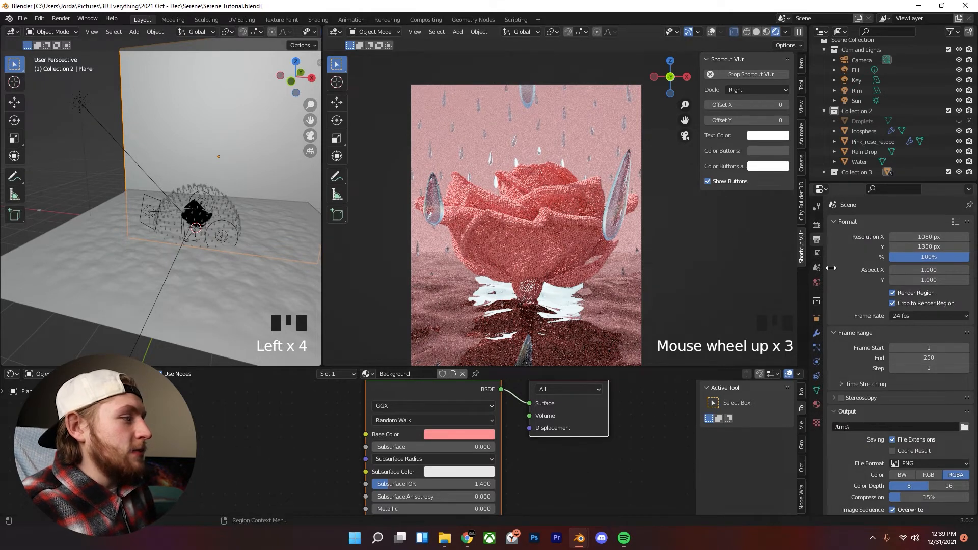
pyautogui.scroll(-2, 897, 357)
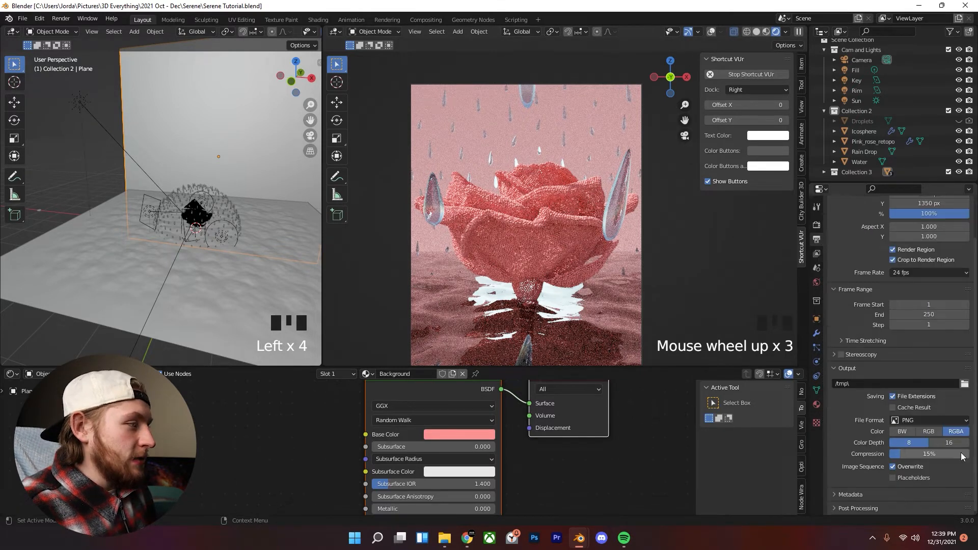
pyautogui.click(953, 444)
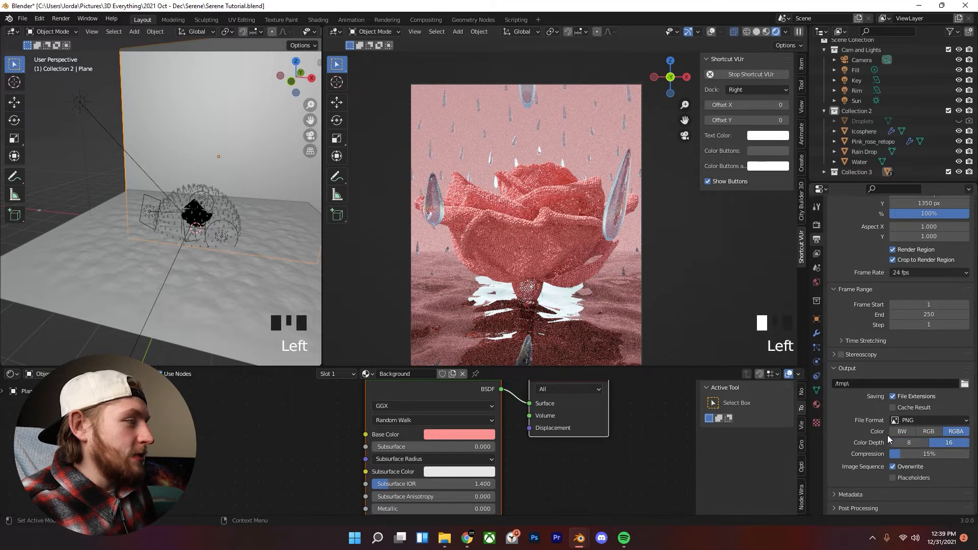
pyautogui.click(929, 432)
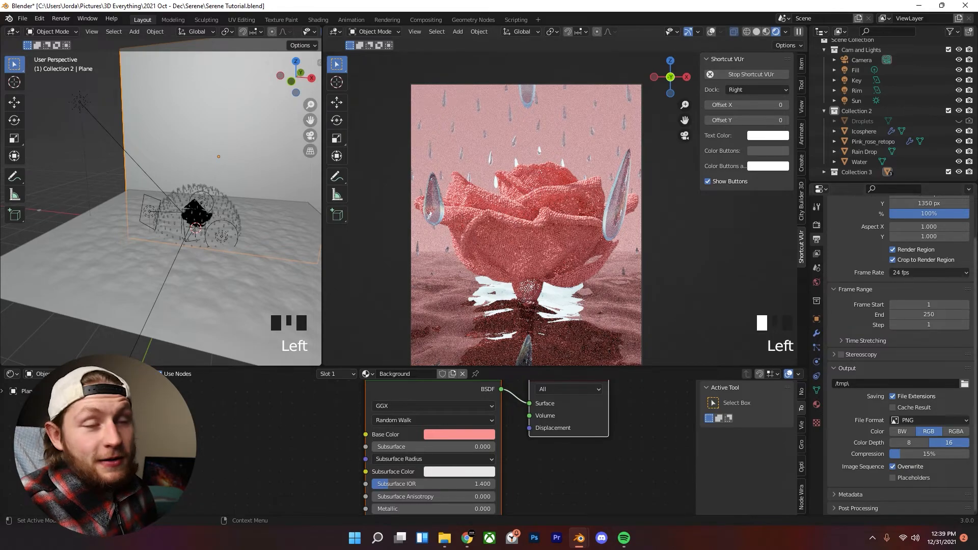
pyautogui.scroll(-1, 620, 263)
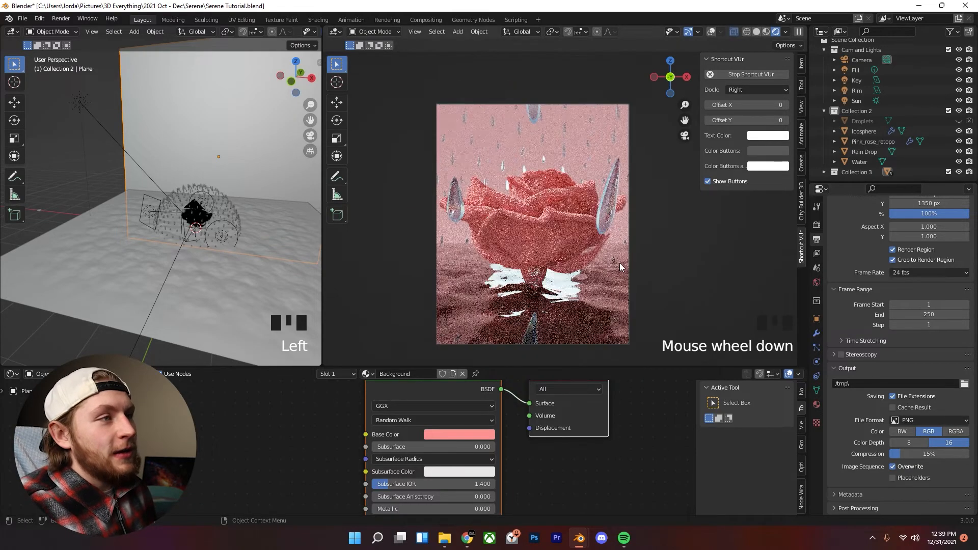
pyautogui.scroll(3, 524, 188)
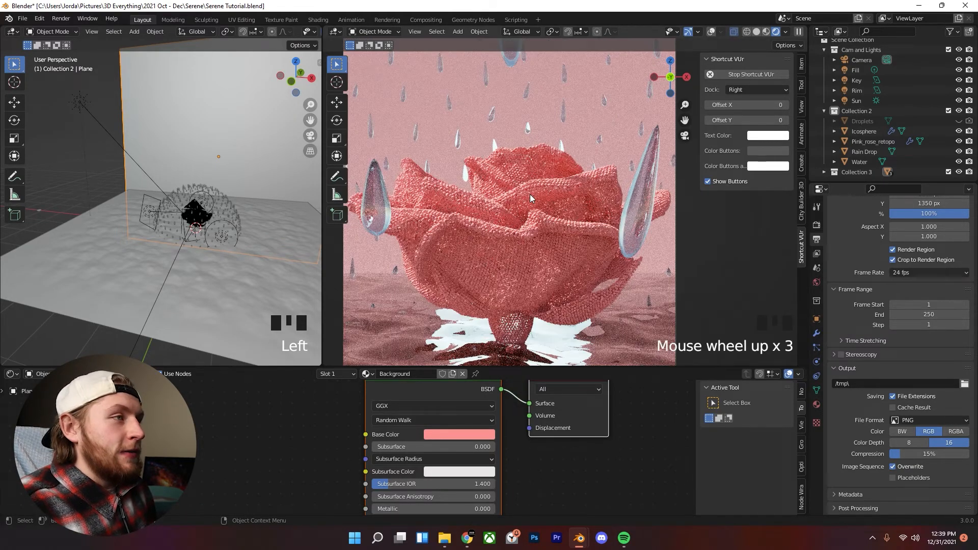
pyautogui.scroll(-2, 530, 194)
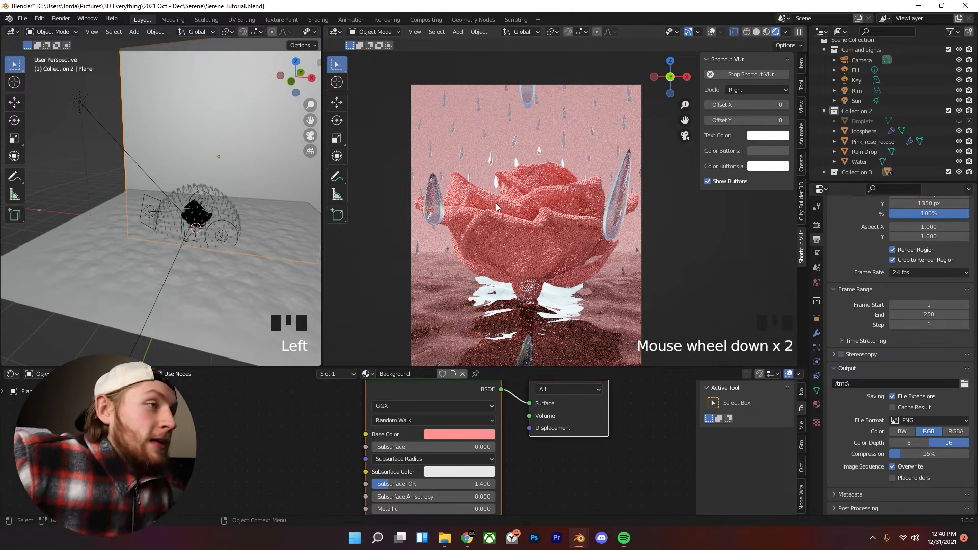
# - Review the output format's resolution percentage without changing it
pyautogui.scroll(2, 851, 287)
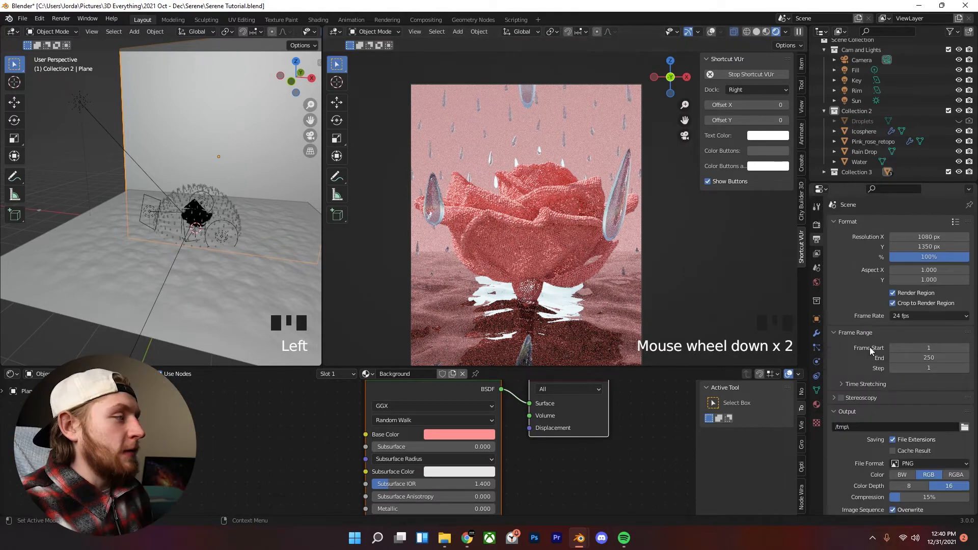
pyautogui.click(916, 257)
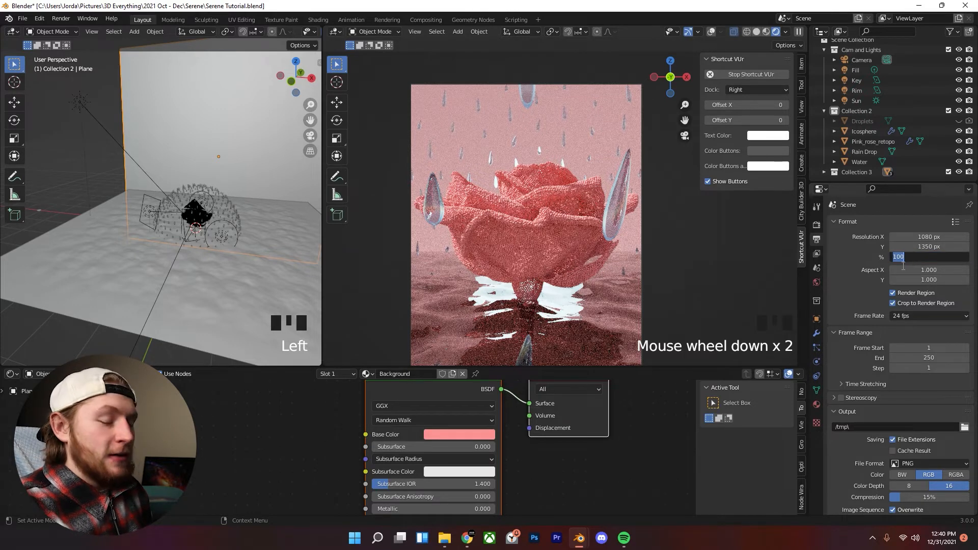
pyautogui.click(885, 261)
pyautogui.click(911, 260)
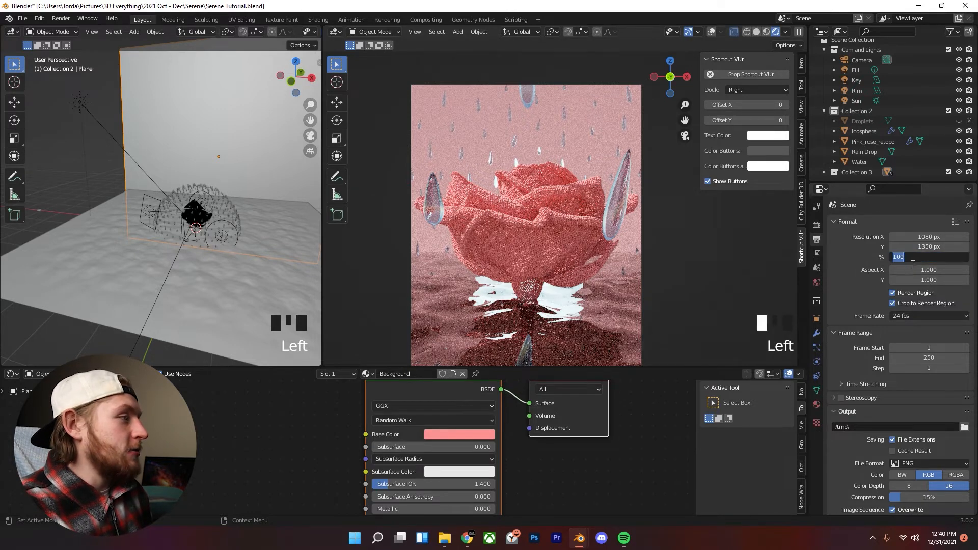
pyautogui.click(904, 268)
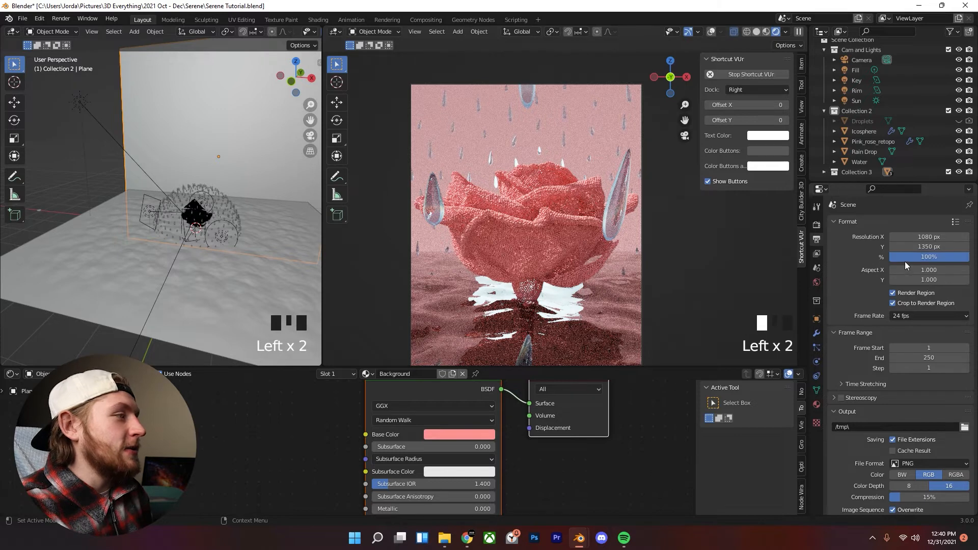
# - Set the denoiser for final Cycles renders to OptiX
pyautogui.click(817, 224)
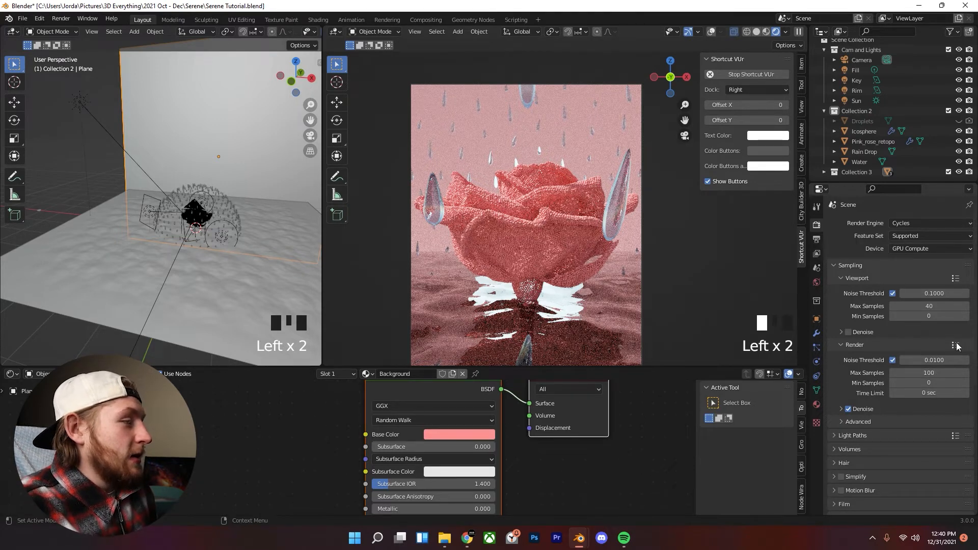
pyautogui.click(842, 411)
pyautogui.click(928, 425)
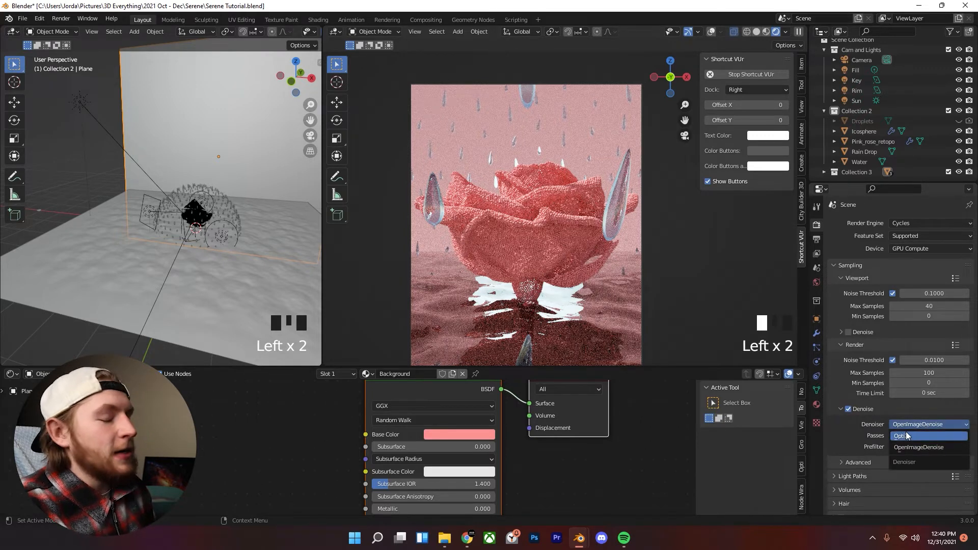
pyautogui.click(910, 436)
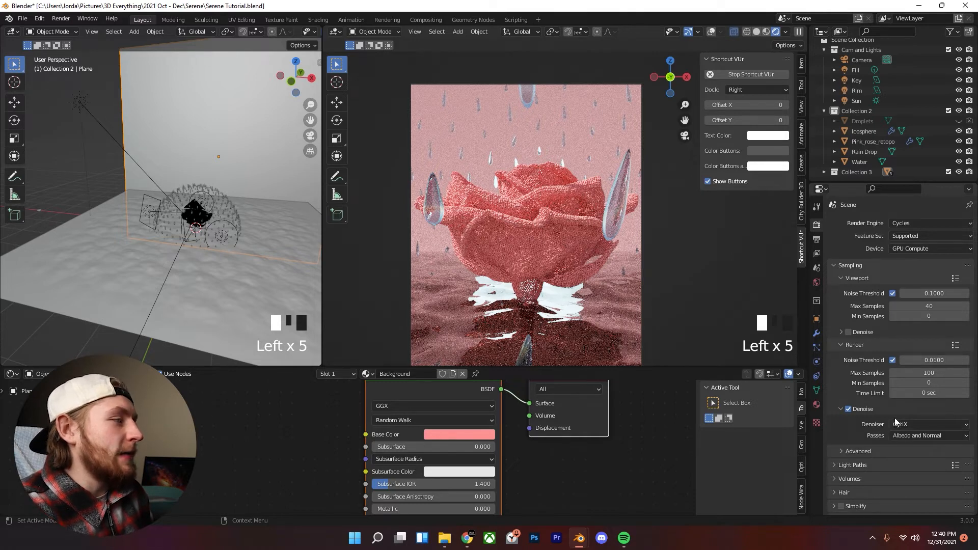
# - Set the final render's maximum samples to 1000
pyautogui.scroll(-2, 530, 213)
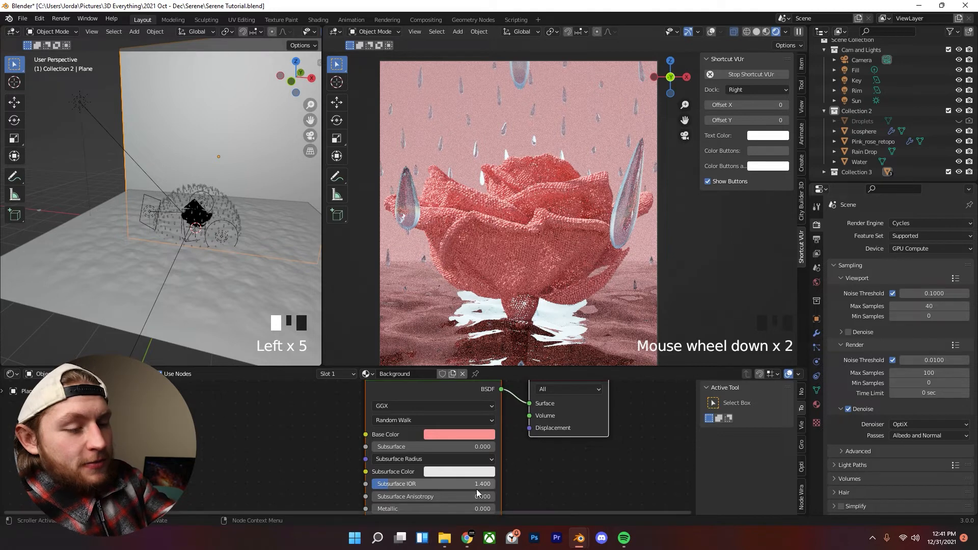
pyautogui.doubleClick(929, 373)
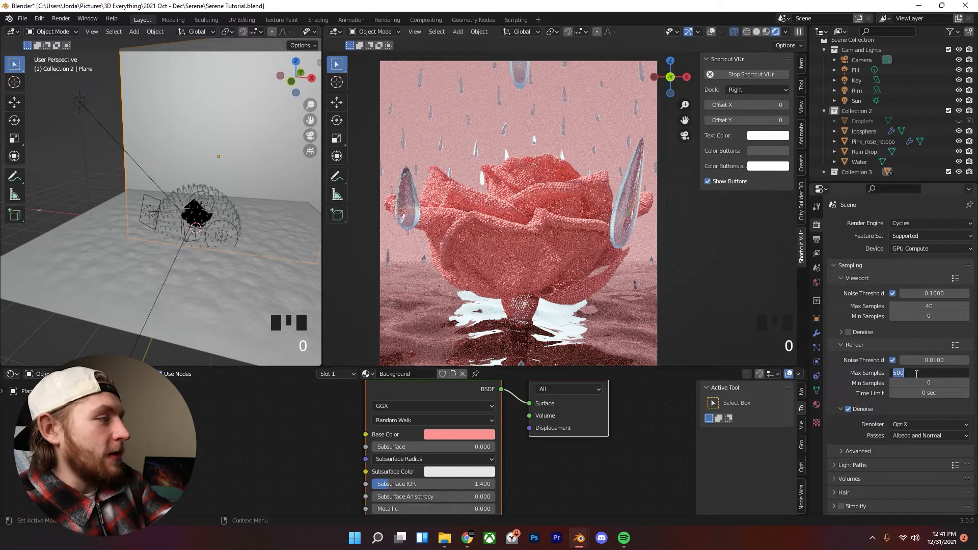
pyautogui.write('1000')
pyautogui.press('Return')
pyautogui.scroll(-2, 645, 250)
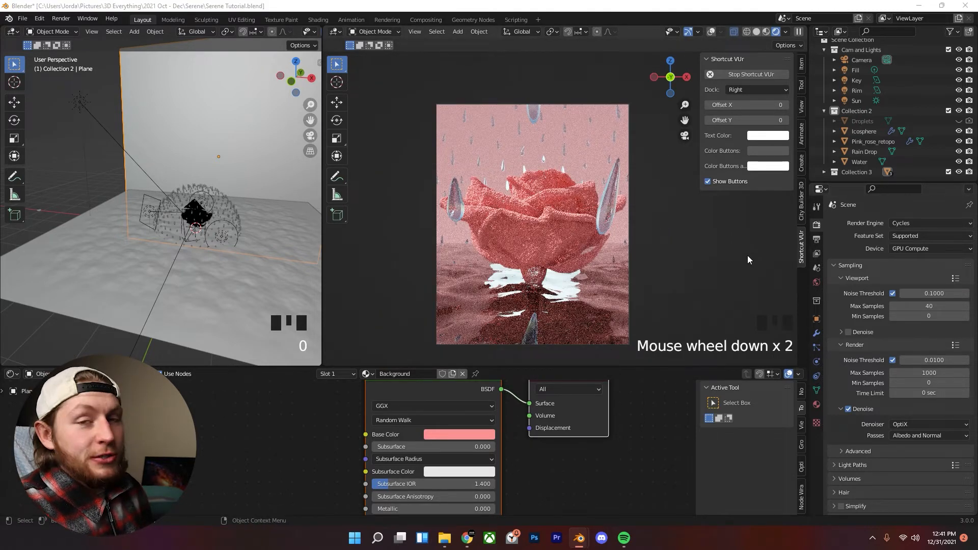
# - Set the light paths' total, diffuse, glossy and transmission maximum bounces to 8
pyautogui.scroll(-2, 841, 417)
pyautogui.click(844, 426)
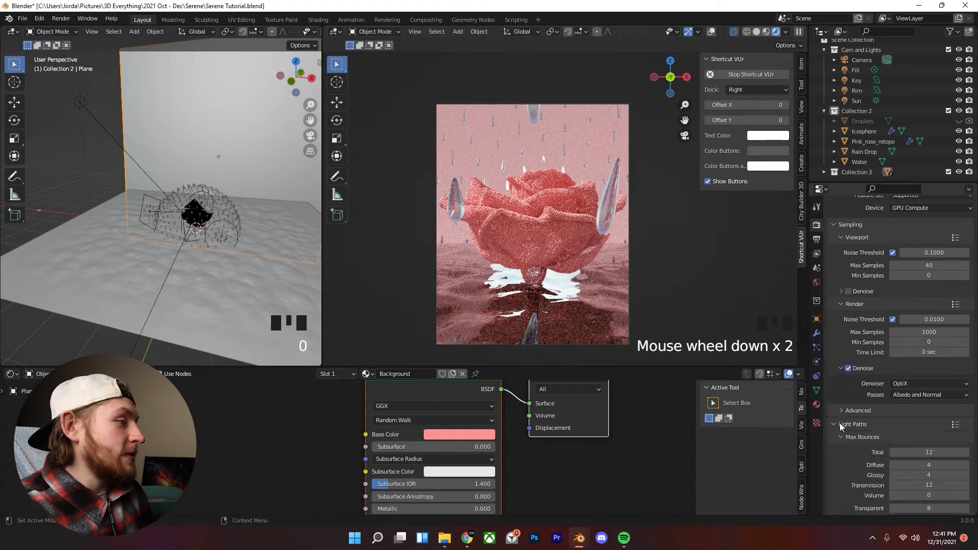
pyautogui.scroll(-5, 844, 427)
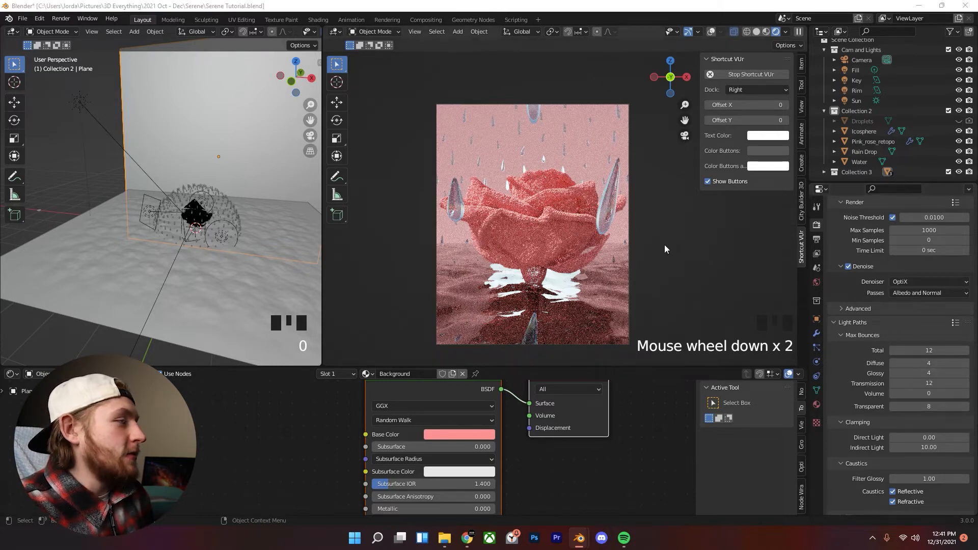
pyautogui.click(925, 351)
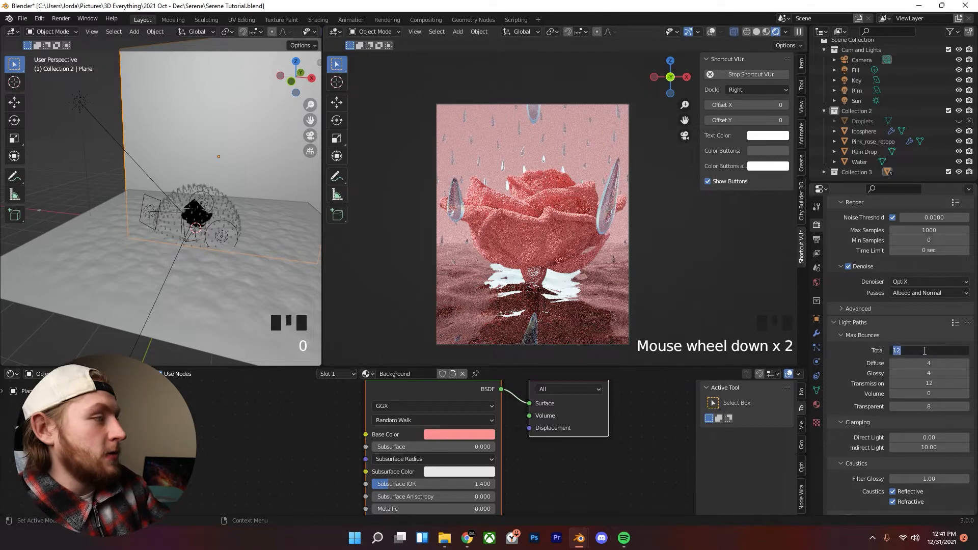
pyautogui.click(927, 349)
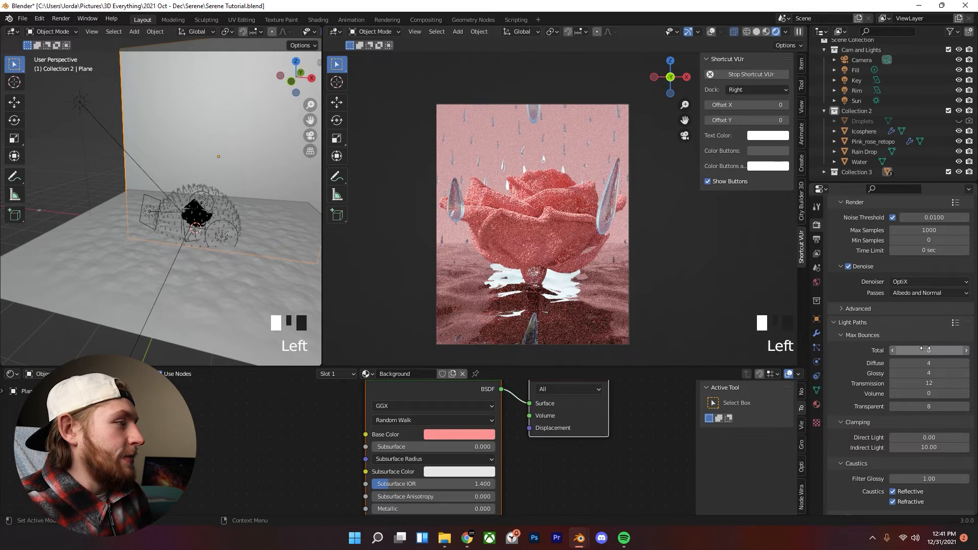
pyautogui.moveTo(929, 363); pyautogui.dragTo(934, 375)
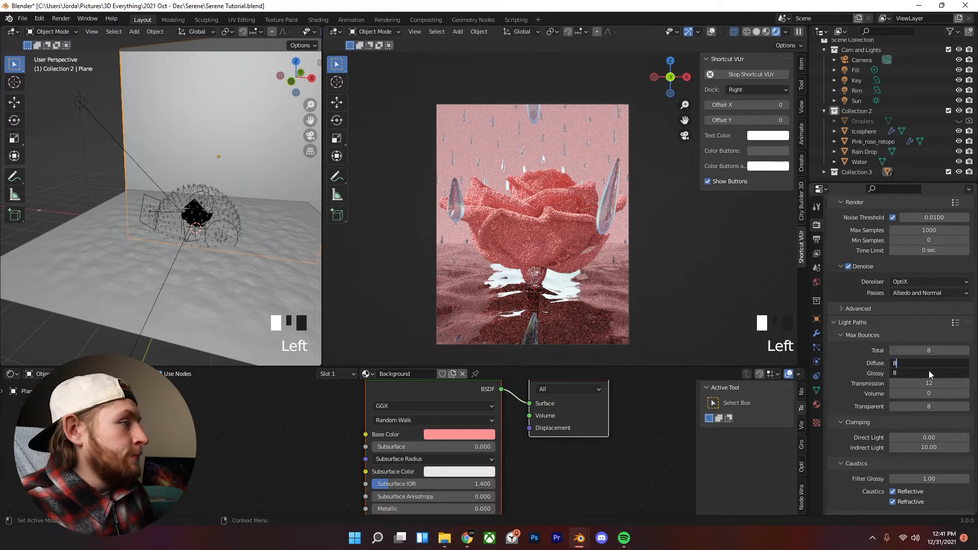
pyautogui.write('8')
pyautogui.press('Return')
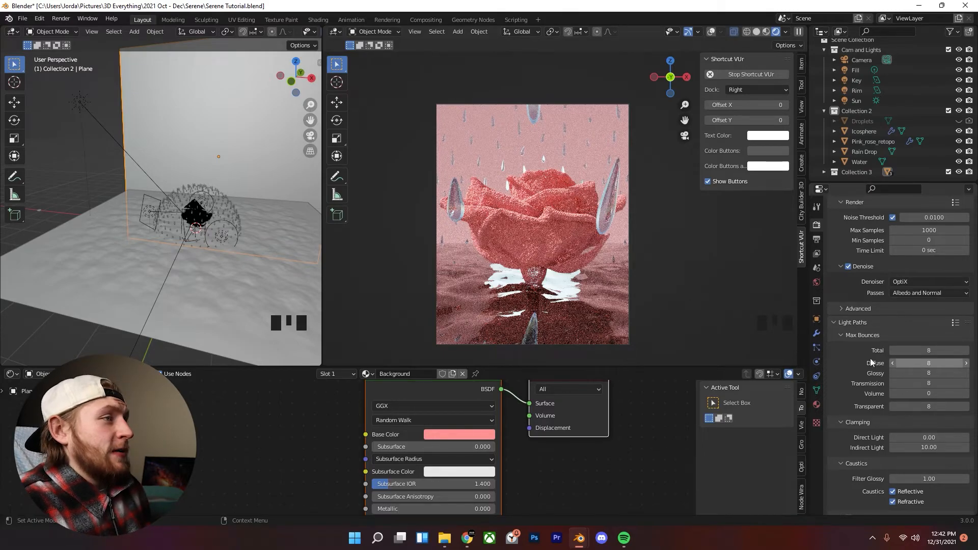
# - Examine the large raindrop and the rose up close in the rendered camera view
pyautogui.scroll(3, 648, 181)
pyautogui.scroll(2, 648, 180)
pyautogui.keyDown('shift'); pyautogui.moveTo(649, 181); pyautogui.dragTo(599, 235, button='middle'); pyautogui.keyUp('shift')
pyautogui.scroll(2, 621, 222)
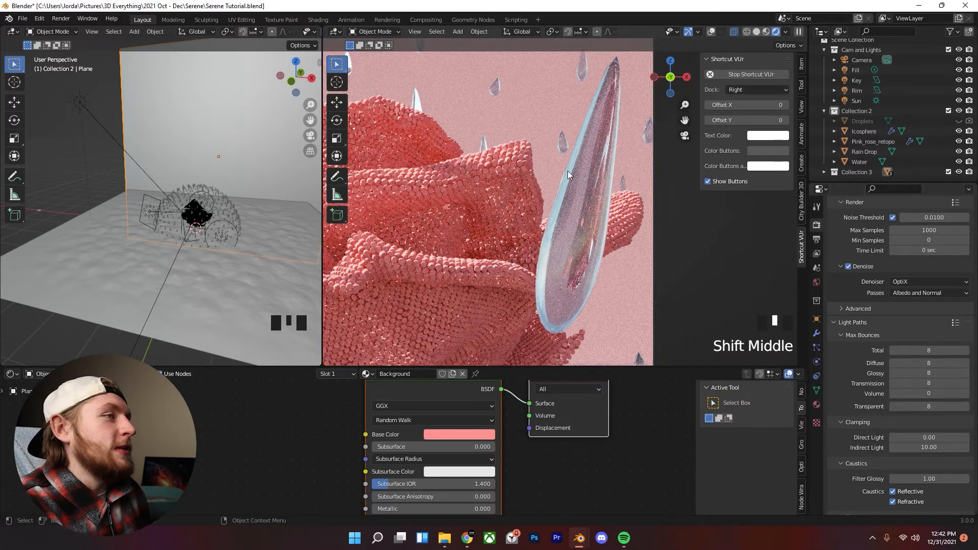
pyautogui.scroll(-4, 582, 186)
pyautogui.scroll(-2, 583, 186)
pyautogui.keyDown('shift'); pyautogui.moveTo(583, 186); pyautogui.dragTo(586, 294, button='middle'); pyautogui.keyUp('shift')
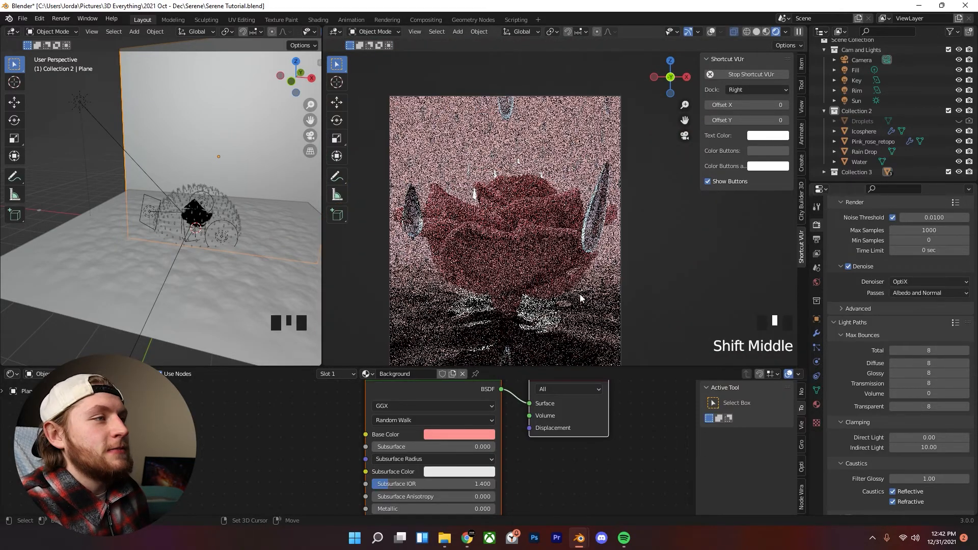
pyautogui.keyDown('shift'); pyautogui.scroll(2, 586, 296); pyautogui.keyUp('shift')
pyautogui.scroll(-2, 532, 247)
pyautogui.scroll(5, 605, 256)
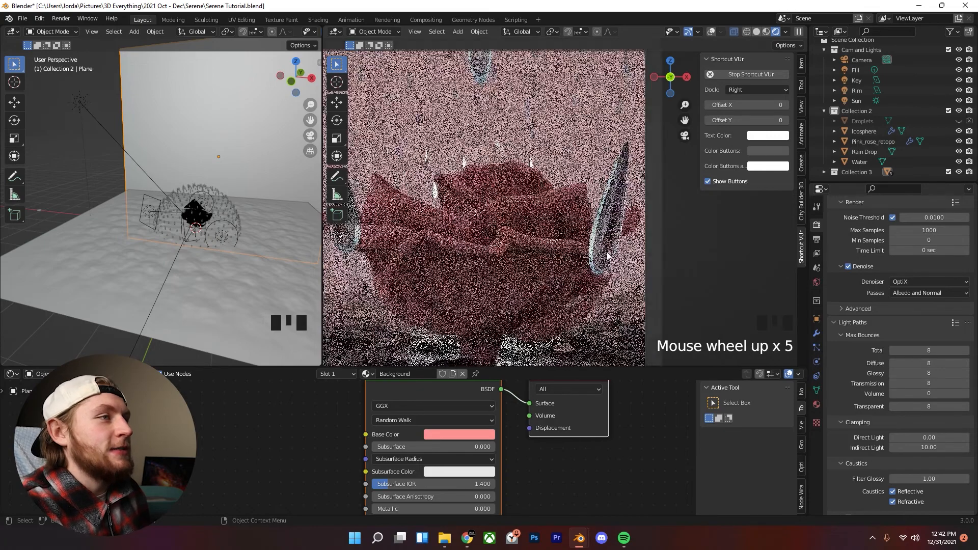
pyautogui.scroll(-2, 542, 238)
pyautogui.keyDown('shift'); pyautogui.moveTo(543, 238); pyautogui.dragTo(535, 206, button='middle'); pyautogui.keyUp('shift')
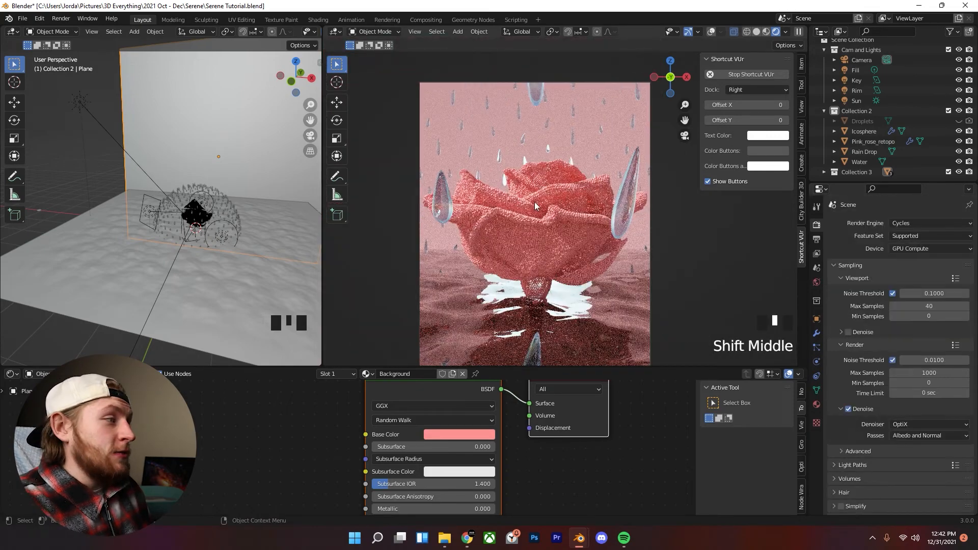
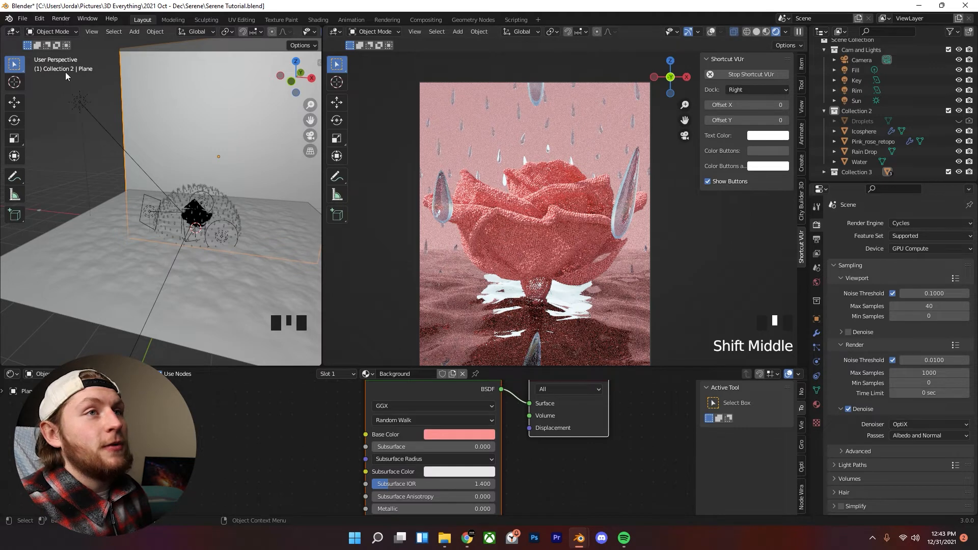
# - Render the scene as a still image and close the render window
pyautogui.click(61, 18)
pyautogui.click(72, 29)
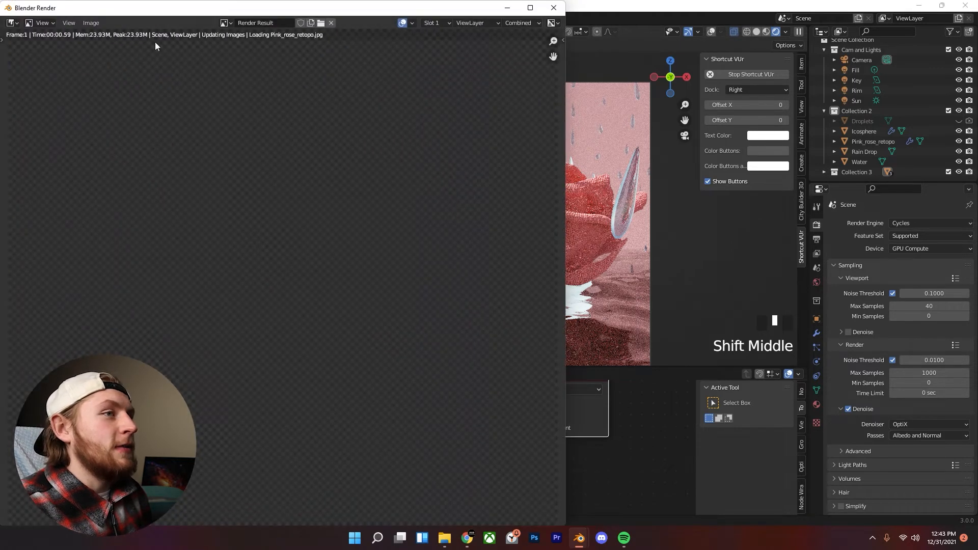
pyautogui.press('Escape')
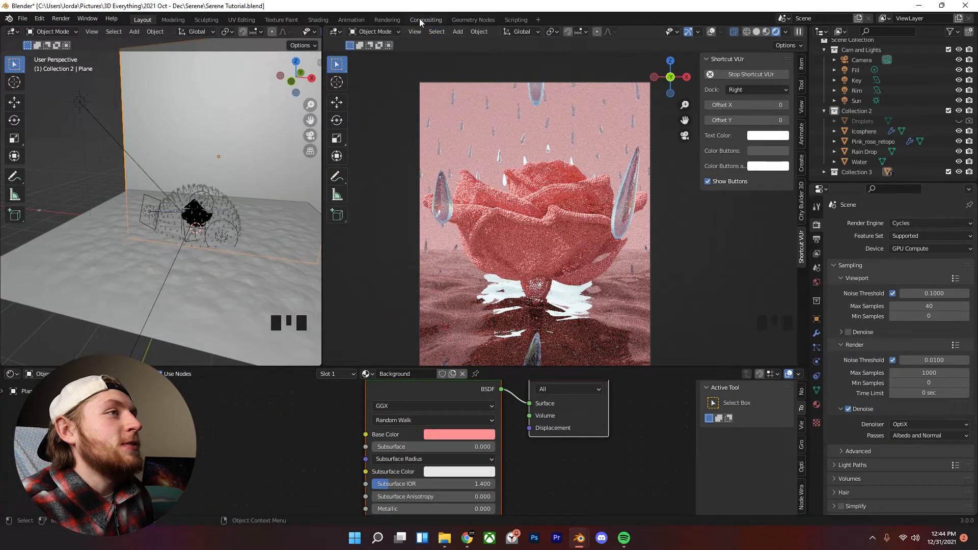
# - Switch to the Compositing workspace, enable nodes and spread the Render Layers and Composite nodes far apart
pyautogui.click(420, 19)
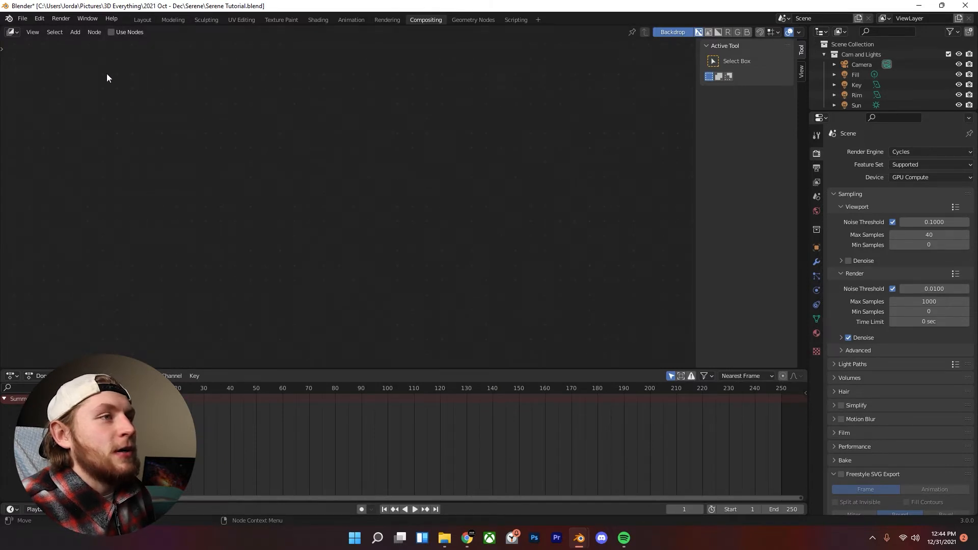
pyautogui.click(122, 32)
pyautogui.moveTo(359, 168); pyautogui.dragTo(384, 181)
pyautogui.moveTo(307, 181); pyautogui.dragTo(162, 175)
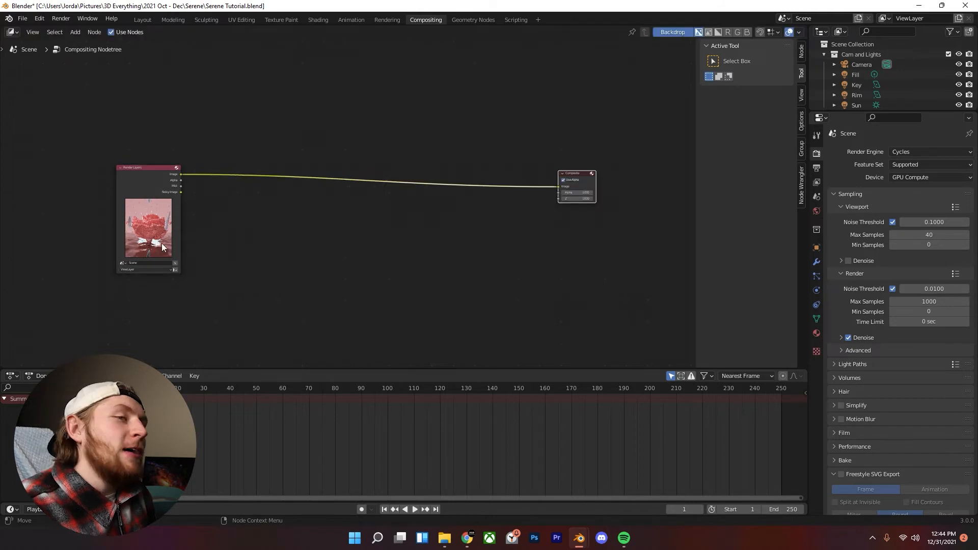
pyautogui.moveTo(159, 190); pyautogui.dragTo(151, 188)
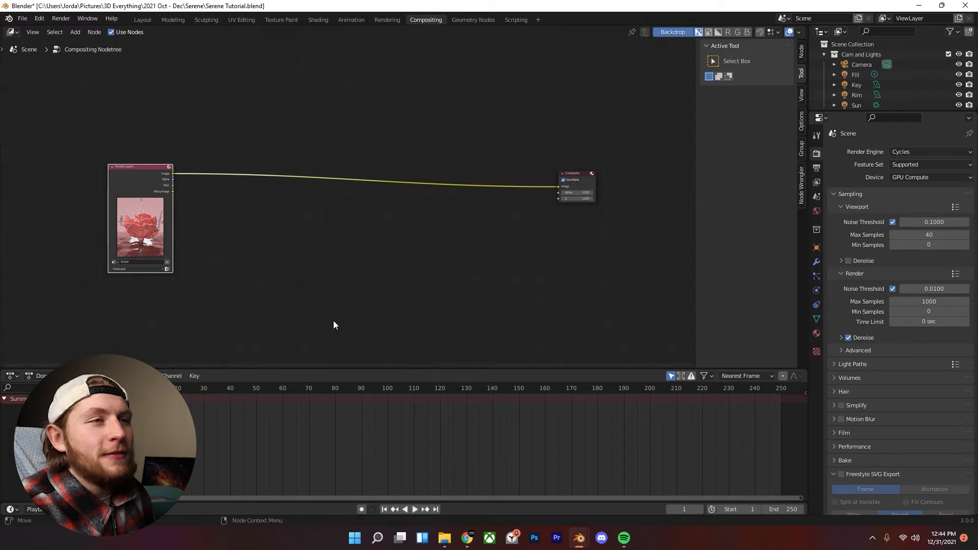
pyautogui.click(339, 155)
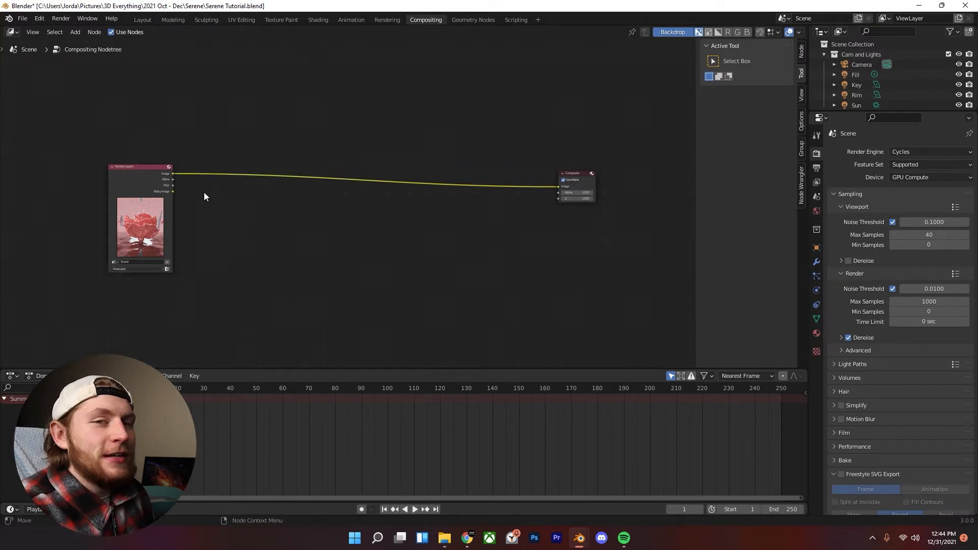
pyautogui.moveTo(139, 179)
pyautogui.mouseDown()
pyautogui.moveTo(162, 194)
pyautogui.moveTo(156, 188)
pyautogui.mouseUp()
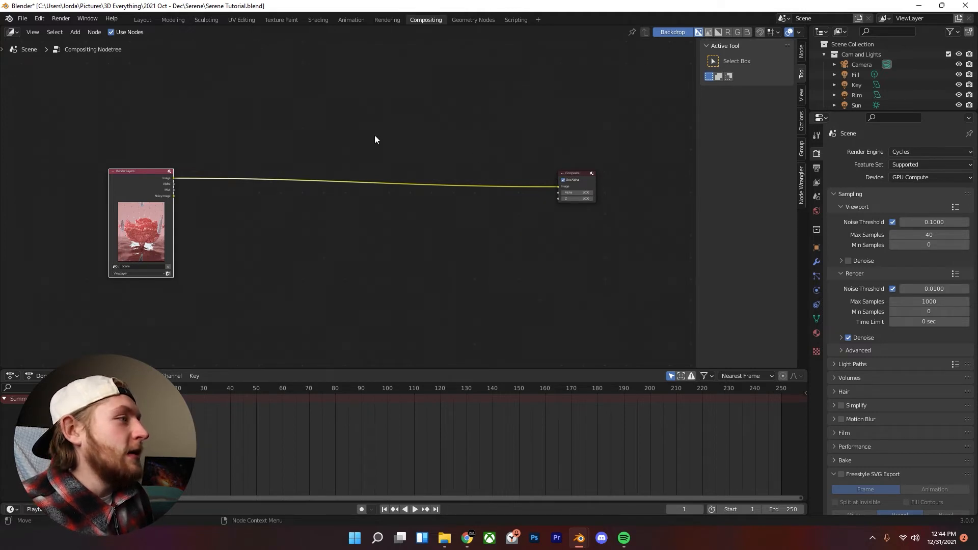
# - Check the Render Layers node's outputs and the Mist pass in the view layer's data passes
pyautogui.scroll(3, 299, 172)
pyautogui.moveTo(291, 168); pyautogui.dragTo(276, 161, button='middle')
pyautogui.scroll(-1, 204, 152)
pyautogui.moveTo(174, 154); pyautogui.dragTo(158, 191, button='middle')
pyautogui.scroll(4, 204, 230)
pyautogui.moveTo(255, 227); pyautogui.dragTo(412, 230, button='middle')
pyautogui.scroll(3, 283, 229)
pyautogui.scroll(2, 352, 224)
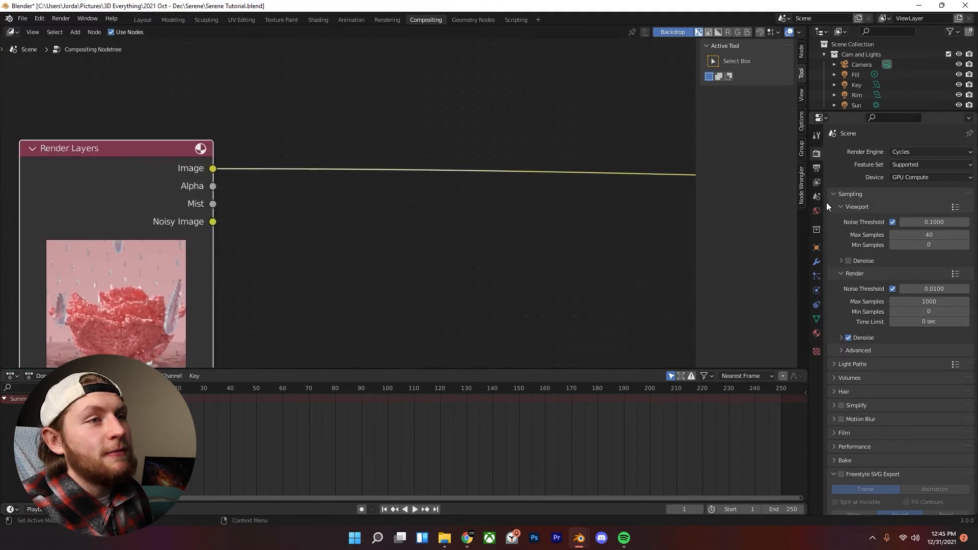
pyautogui.click(817, 183)
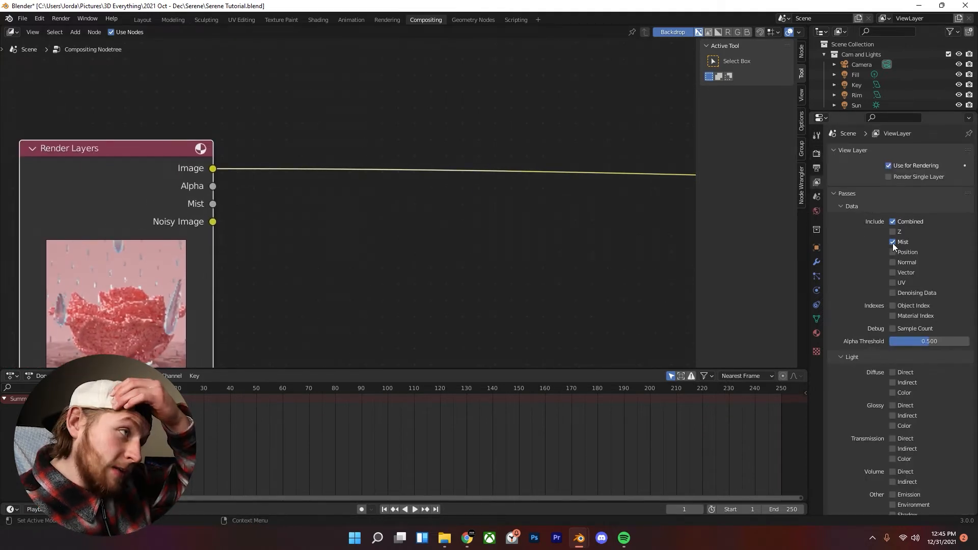
pyautogui.scroll(-1, 230, 248)
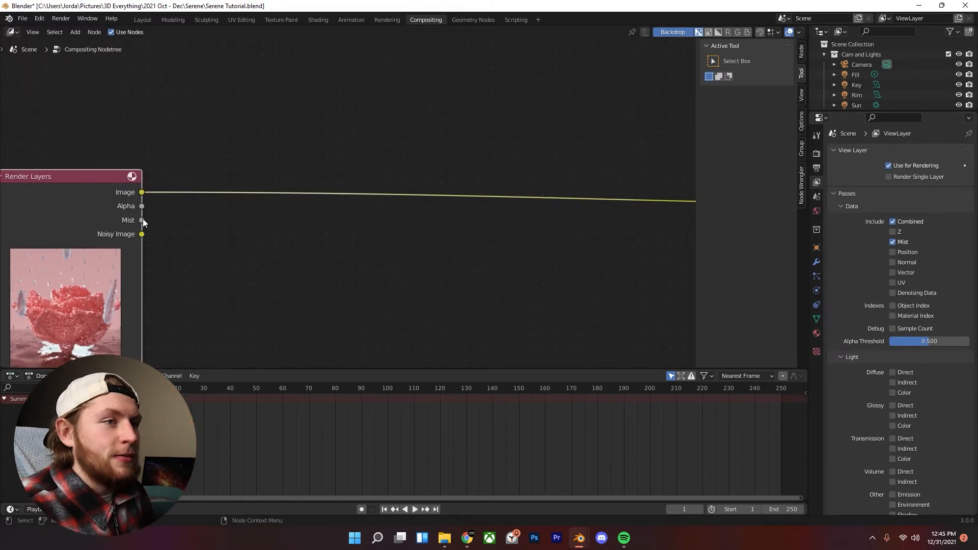
pyautogui.scroll(-3, 143, 220)
# - Attach a Viewer node to the Render Layers image output and place it below the Composite node
pyautogui.click(157, 230)
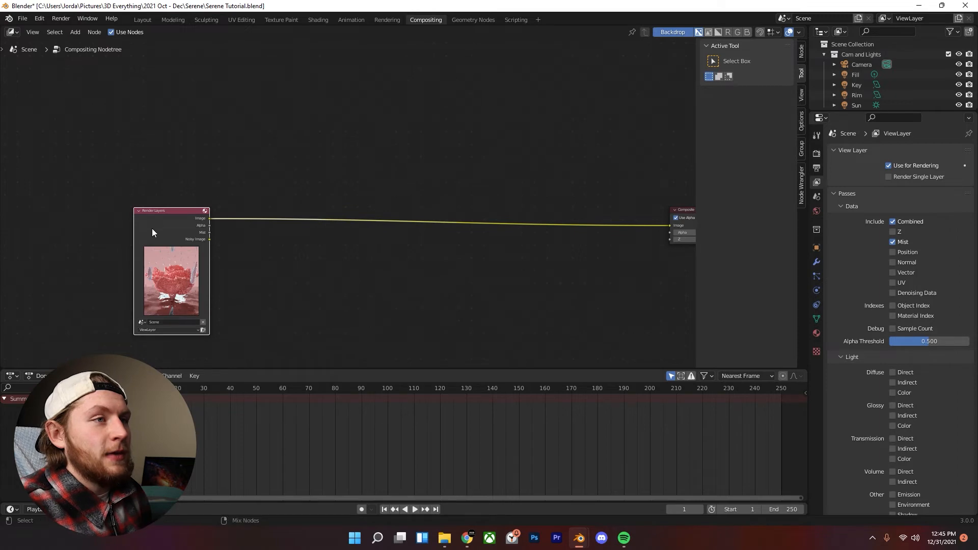
pyautogui.keyDown('ctrl'); pyautogui.keyDown('shift'); pyautogui.click(152, 229); pyautogui.keyUp('shift'); pyautogui.keyUp('ctrl')
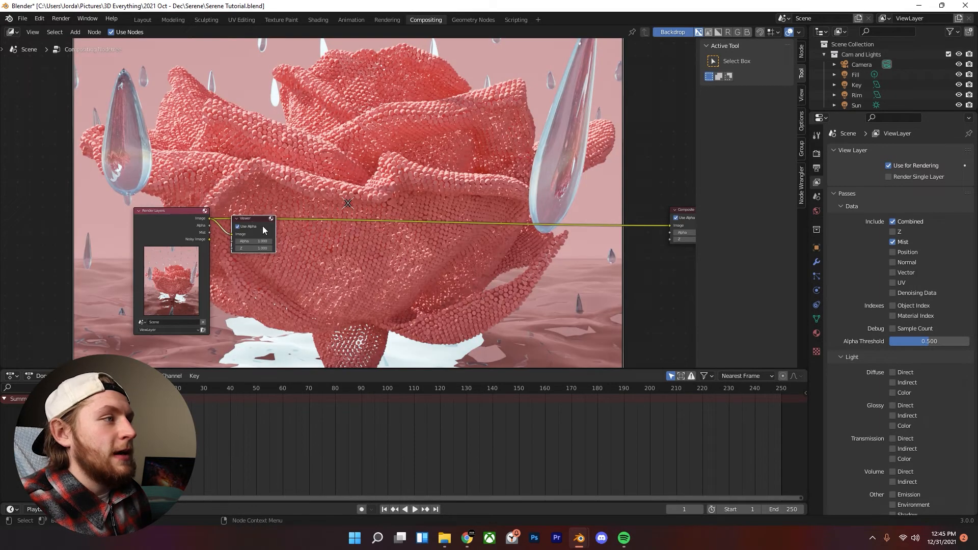
pyautogui.moveTo(257, 225); pyautogui.dragTo(654, 251)
pyautogui.scroll(-1, 287, 203)
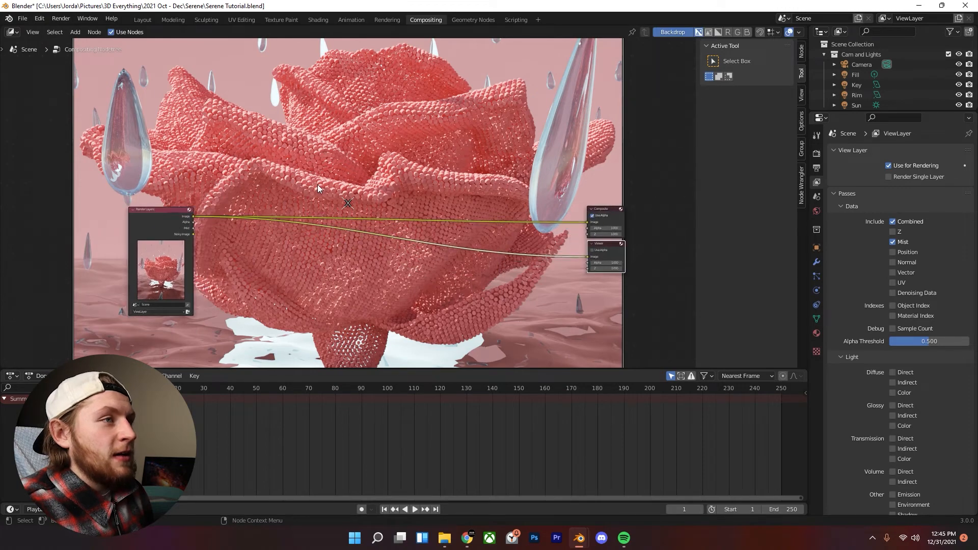
# - Scale the compositor backdrop so that the whole rendered image fits in the node editor
pyautogui.press('v')
pyautogui.press('v')
pyautogui.press('v')
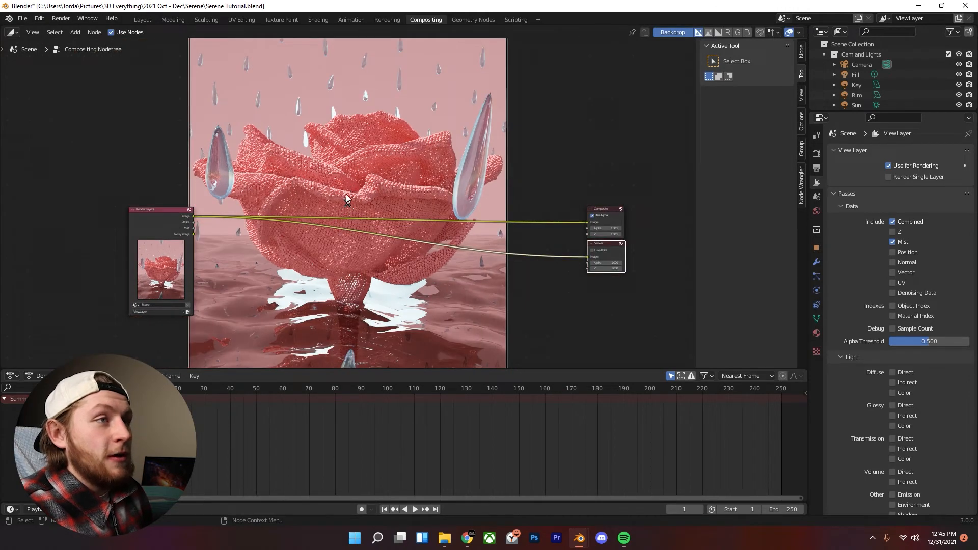
pyautogui.press('v')
pyautogui.press('v')
pyautogui.press('v')
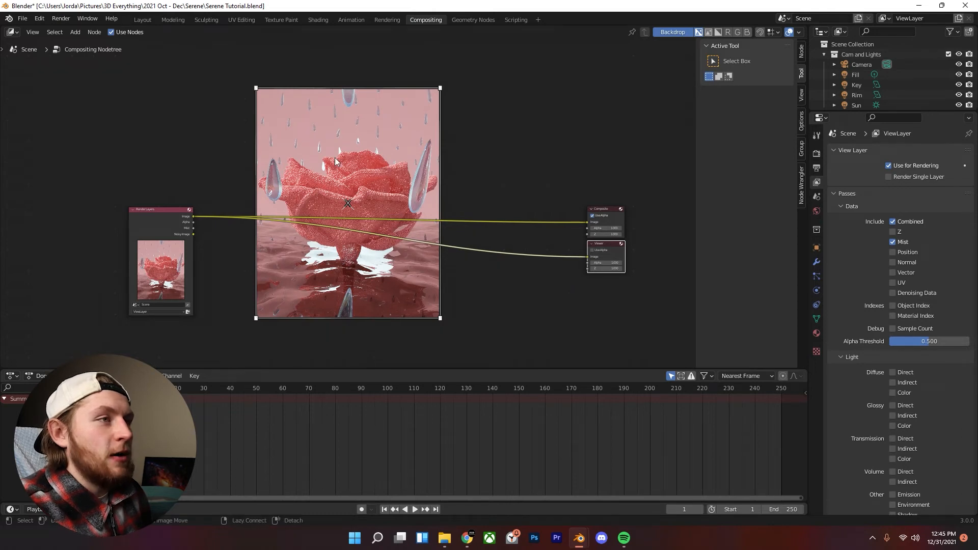
pyautogui.press('v')
pyautogui.press('v')
pyautogui.press('v')
pyautogui.hotkey('alt', 'v')
pyautogui.hotkey('alt', 'v')
pyautogui.hotkey('alt', 'v')
pyautogui.hotkey('alt', 'v')
pyautogui.hotkey('alt', 'v')
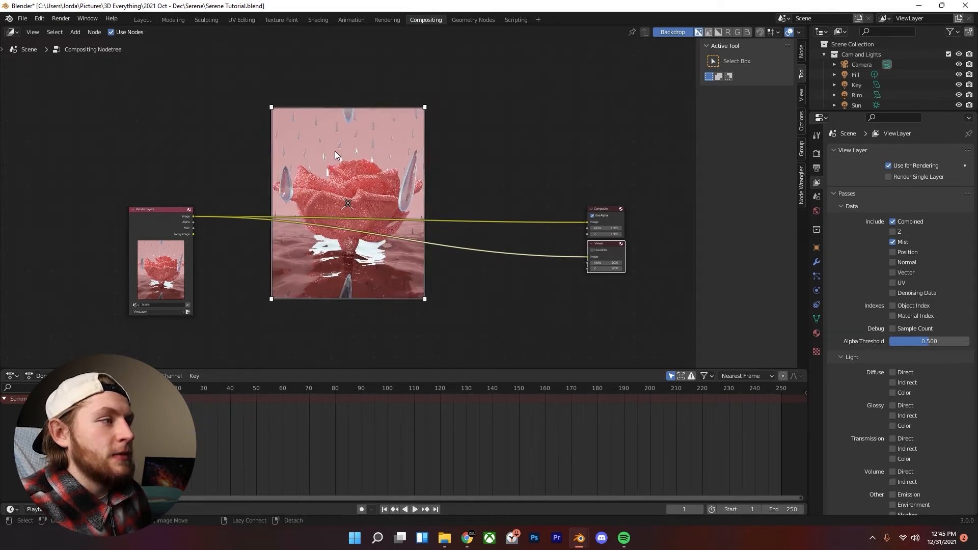
pyautogui.hotkey('alt', 'v')
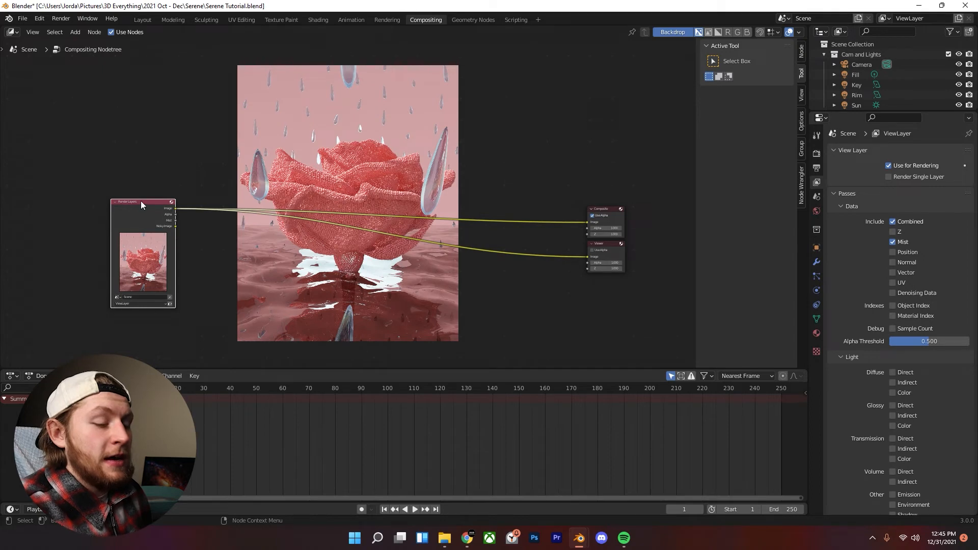
# - Add a Mix node, feed the Render Layers image into its first image input and preview it through the Viewer
pyautogui.moveTo(140, 202); pyautogui.dragTo(115, 202)
pyautogui.hotkey('shift', 'a')
pyautogui.write('mi')
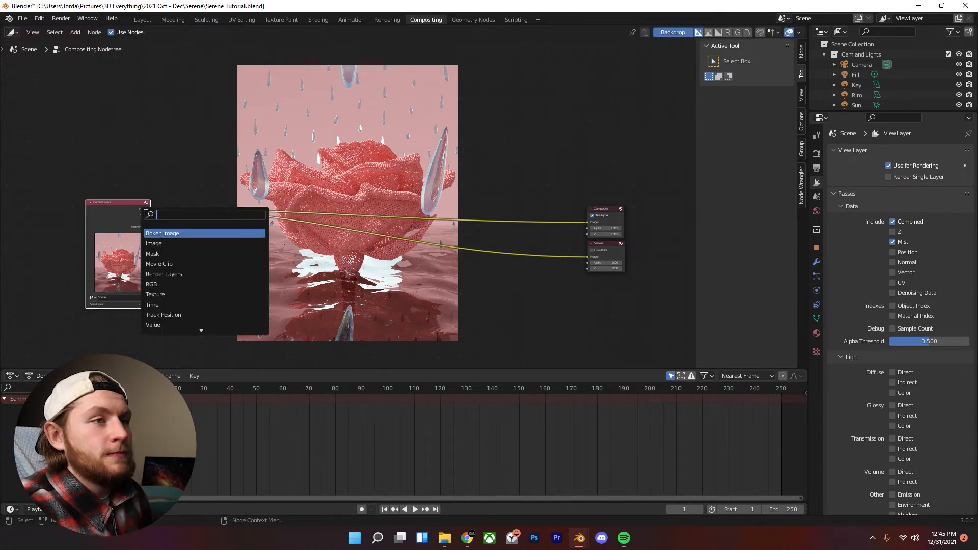
pyautogui.press('Return')
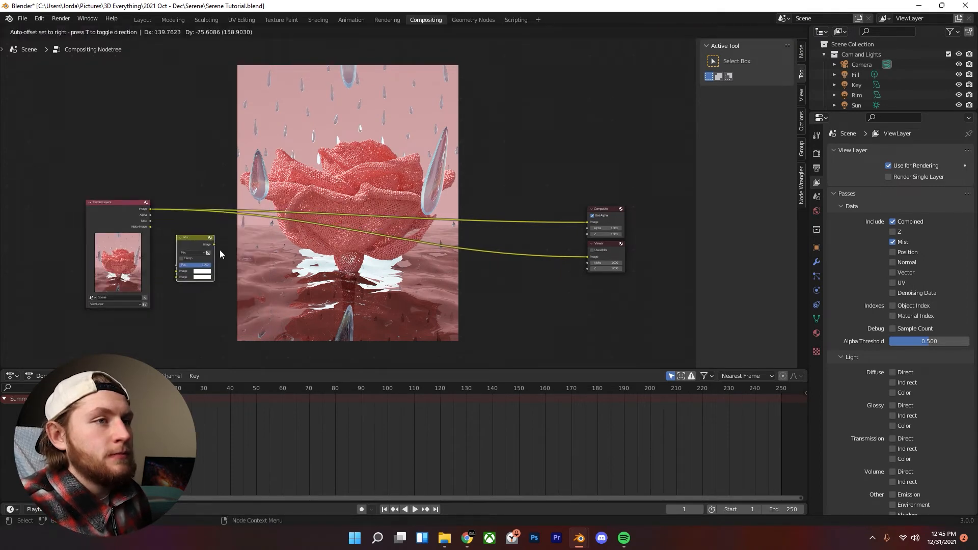
pyautogui.click(229, 265)
pyautogui.scroll(2, 235, 257)
pyautogui.moveTo(196, 266); pyautogui.dragTo(244, 234)
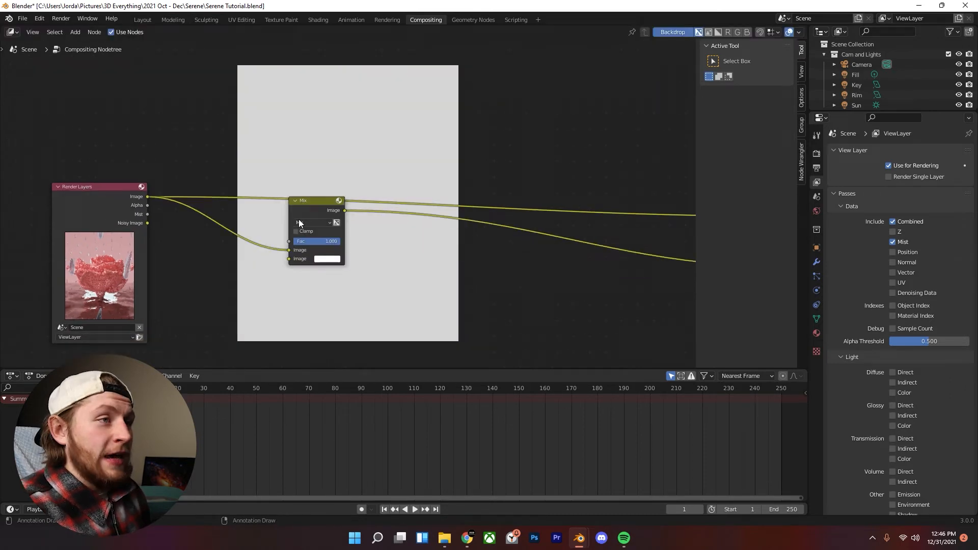
pyautogui.moveTo(315, 212)
pyautogui.mouseDown()
pyautogui.moveTo(298, 218)
pyautogui.moveTo(319, 209)
pyautogui.moveTo(308, 213)
pyautogui.mouseUp()
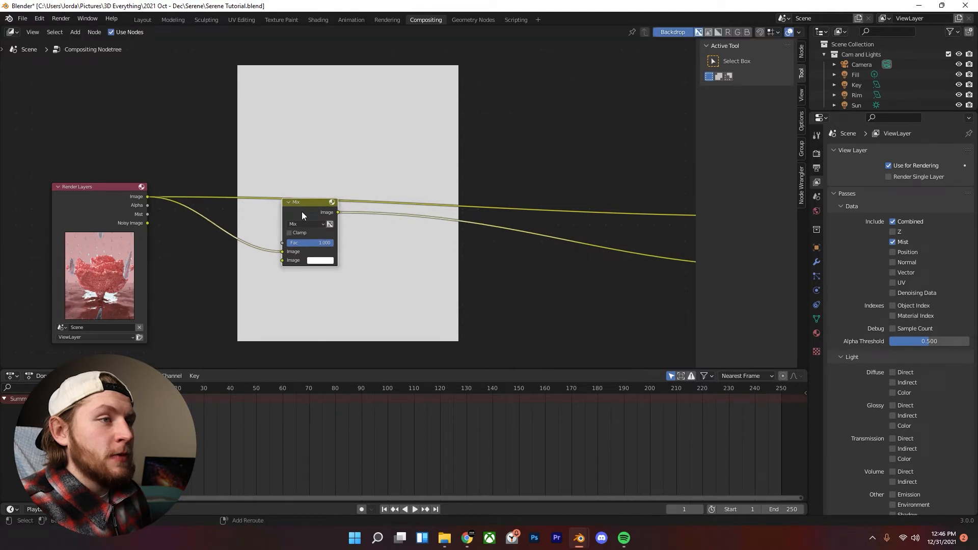
# - Duplicate the Mix node below and connect the copy's output to the original Mix node's second image input
pyautogui.hotkey('shift', 'd')
pyautogui.click(227, 263)
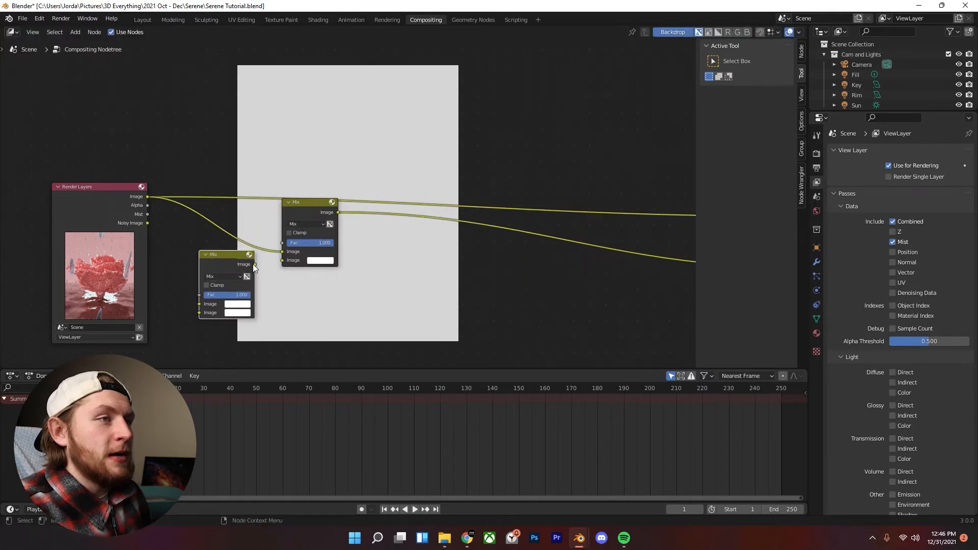
pyautogui.moveTo(253, 265); pyautogui.dragTo(289, 260)
pyautogui.scroll(1, 340, 204)
pyautogui.moveTo(321, 210); pyautogui.dragTo(324, 202)
pyautogui.moveTo(210, 266); pyautogui.dragTo(217, 264)
# - Connect the Mist pass to the duplicated Mix node's first image input and reposition that node beside Render Layers
pyautogui.moveTo(131, 215); pyautogui.dragTo(138, 279)
pyautogui.moveTo(133, 224); pyautogui.dragTo(198, 310)
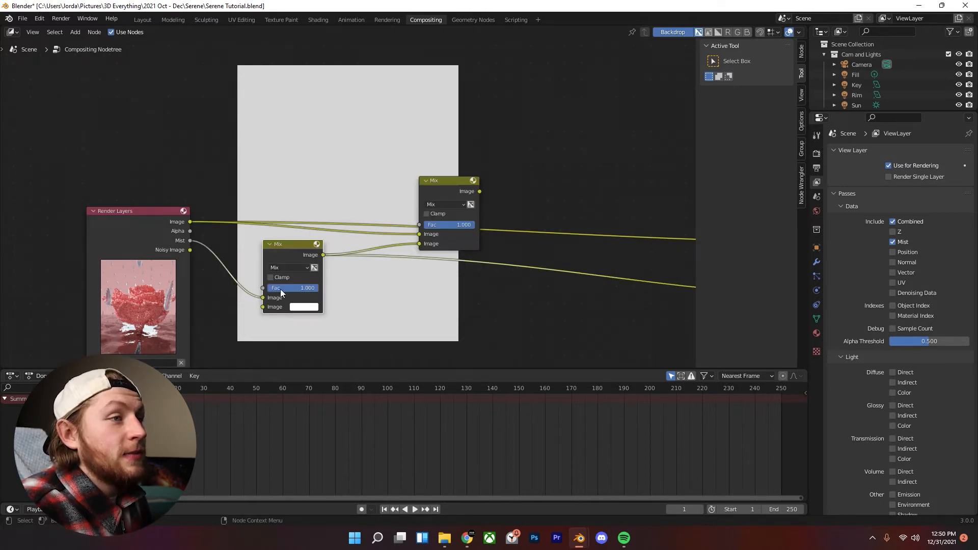
pyautogui.moveTo(288, 250)
pyautogui.mouseDown()
pyautogui.moveTo(323, 225)
pyautogui.moveTo(275, 260)
pyautogui.mouseUp()
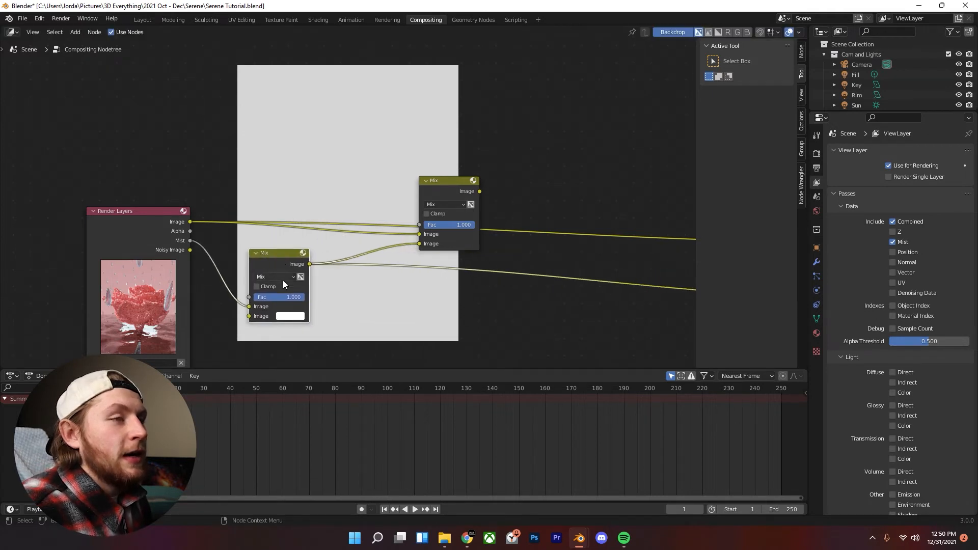
# - Set the lower Mix node's blend mode to Color and its second image color to light pink FFCDD7
pyautogui.click(275, 276)
pyautogui.click(277, 461)
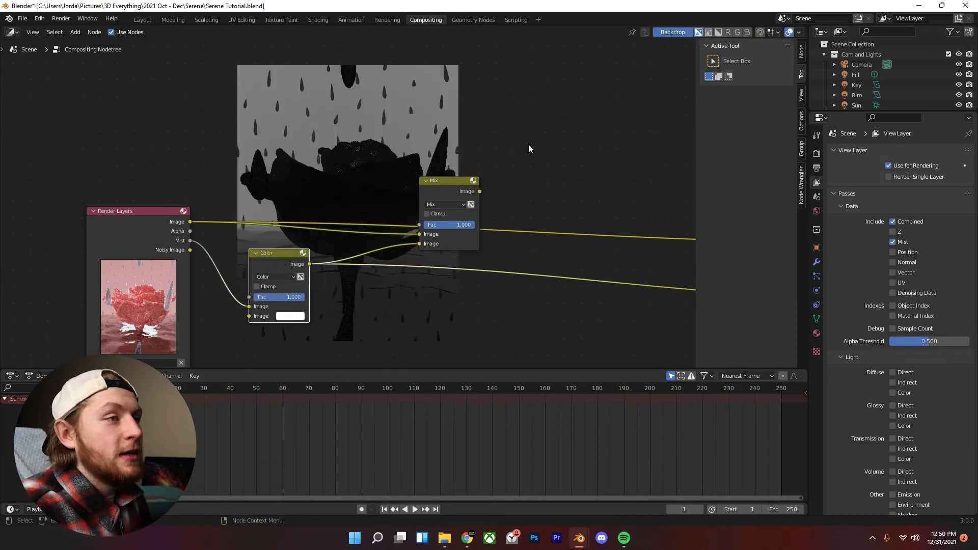
pyautogui.scroll(3, 352, 209)
pyautogui.moveTo(328, 222); pyautogui.dragTo(354, 184, button='middle')
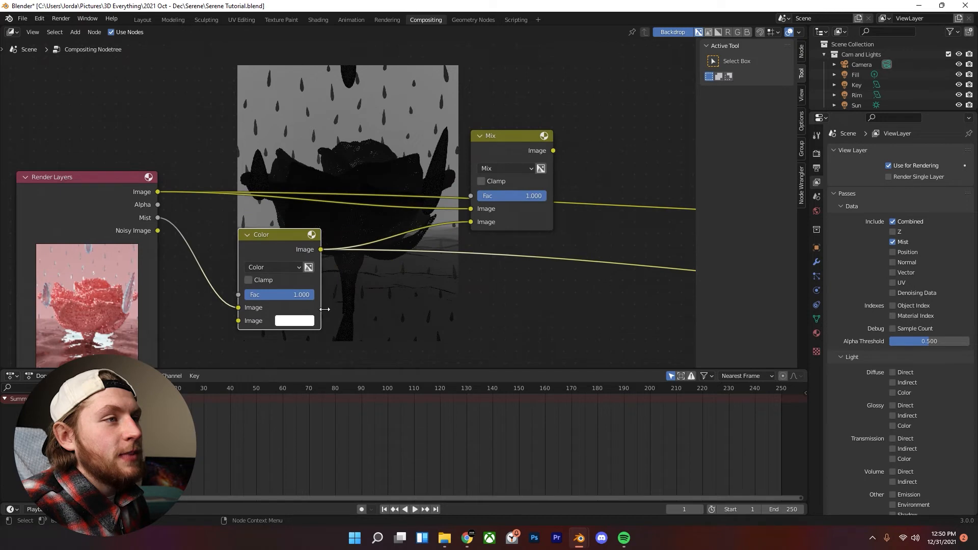
pyautogui.click(308, 321)
pyautogui.moveTo(329, 195); pyautogui.dragTo(328, 202)
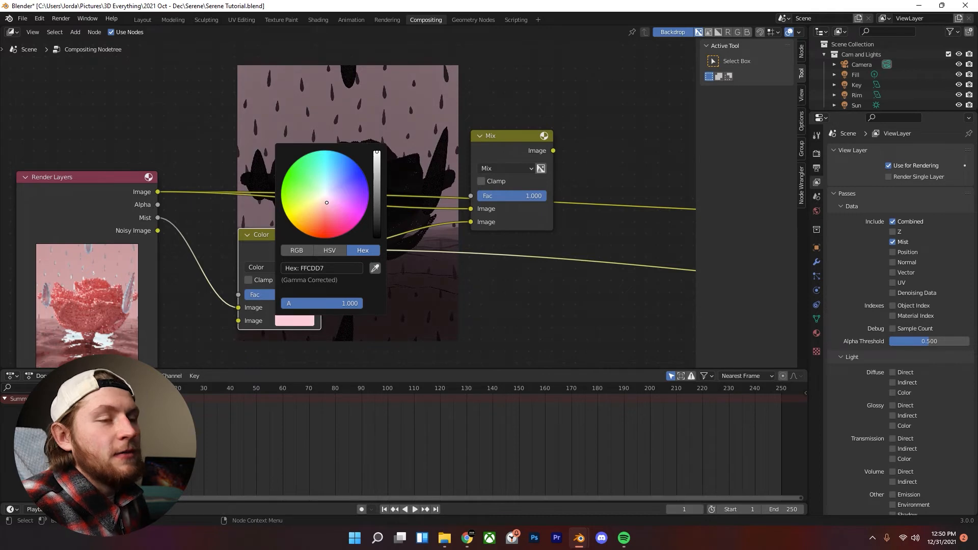
# - Rearrange the Mix and Color nodes beside Render Layers and preview the Mix node's output through the Viewer
pyautogui.scroll(-4, 436, 109)
pyautogui.moveTo(454, 121); pyautogui.dragTo(390, 145, button='middle')
pyautogui.scroll(-5, 377, 141)
pyautogui.moveTo(379, 185); pyautogui.dragTo(347, 145)
pyautogui.moveTo(272, 246)
pyautogui.mouseDown()
pyautogui.moveTo(307, 239)
pyautogui.moveTo(280, 248)
pyautogui.mouseUp()
pyautogui.moveTo(350, 141); pyautogui.dragTo(374, 186)
pyautogui.scroll(2, 378, 181)
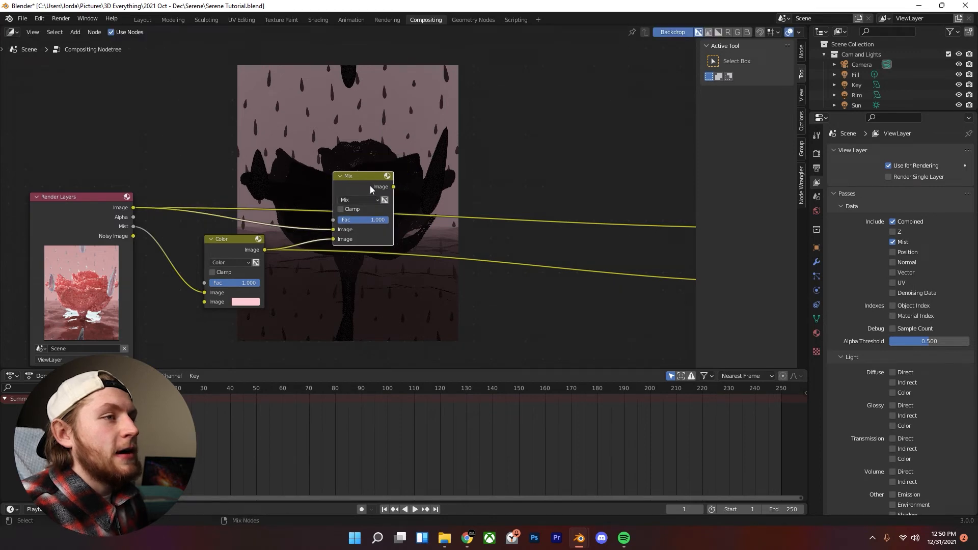
pyautogui.keyDown('ctrl'); pyautogui.keyDown('shift'); pyautogui.click(370, 185); pyautogui.keyUp('shift'); pyautogui.keyUp('ctrl')
pyautogui.moveTo(380, 185); pyautogui.dragTo(376, 211)
# - Lower the Mix node's factor to 0.092 so the tinted mist only lightly affects the render
pyautogui.scroll(-4, 356, 204)
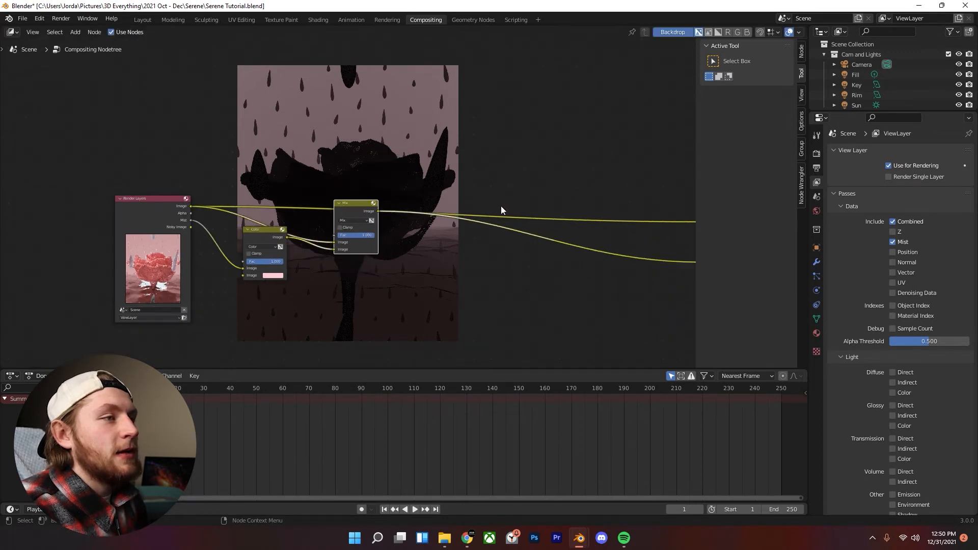
pyautogui.scroll(7, 288, 209)
pyautogui.moveTo(436, 256); pyautogui.dragTo(401, 255)
pyautogui.moveTo(400, 255); pyautogui.dragTo(382, 255)
pyautogui.scroll(3, 352, 240)
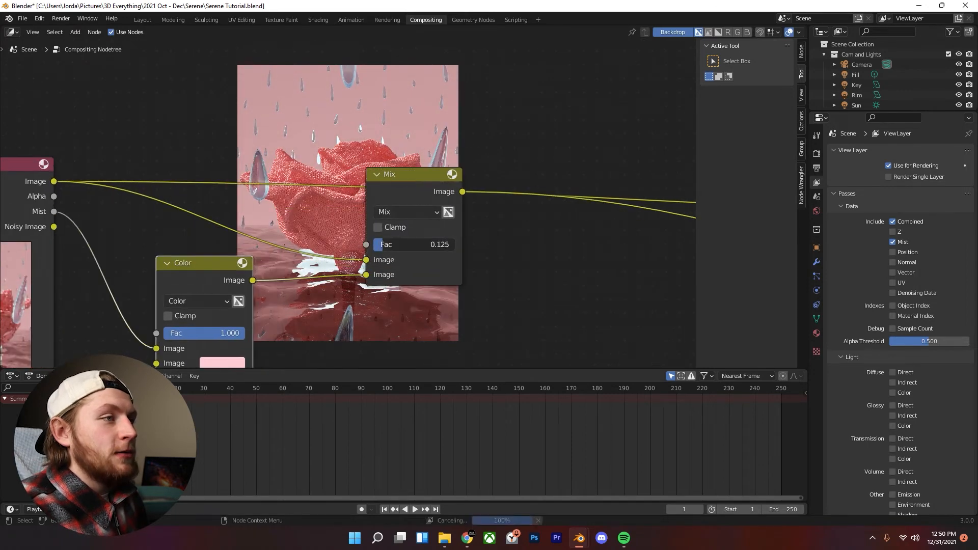
pyautogui.moveTo(383, 245); pyautogui.dragTo(429, 244)
# - Compare the Add and Screen blend modes on the Mix node and settle on Add
pyautogui.click(421, 211)
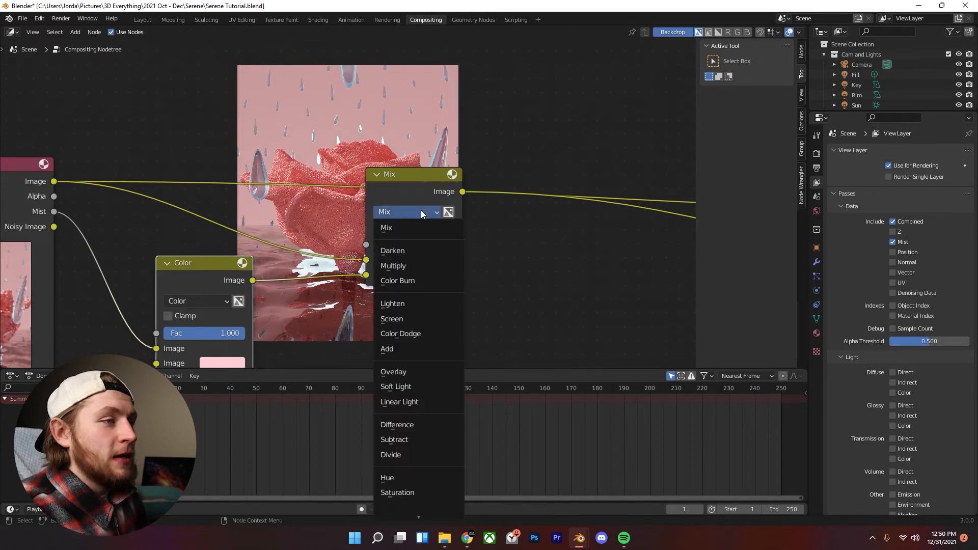
pyautogui.click(398, 350)
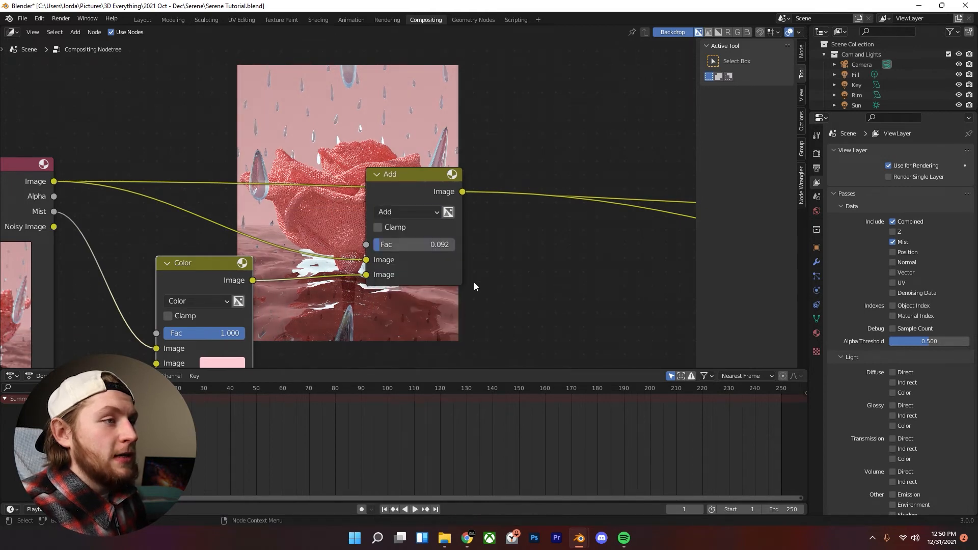
pyautogui.click(407, 211)
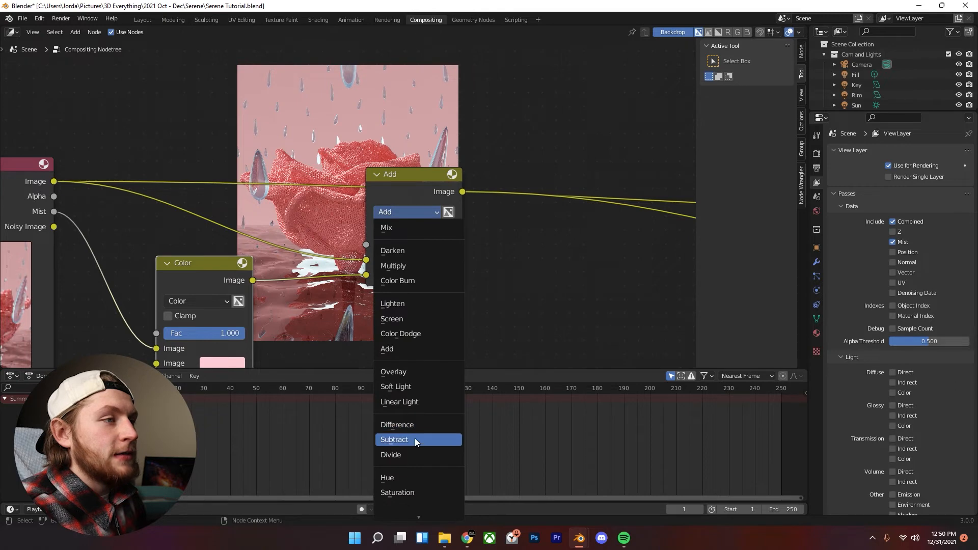
pyautogui.click(392, 319)
pyautogui.click(413, 212)
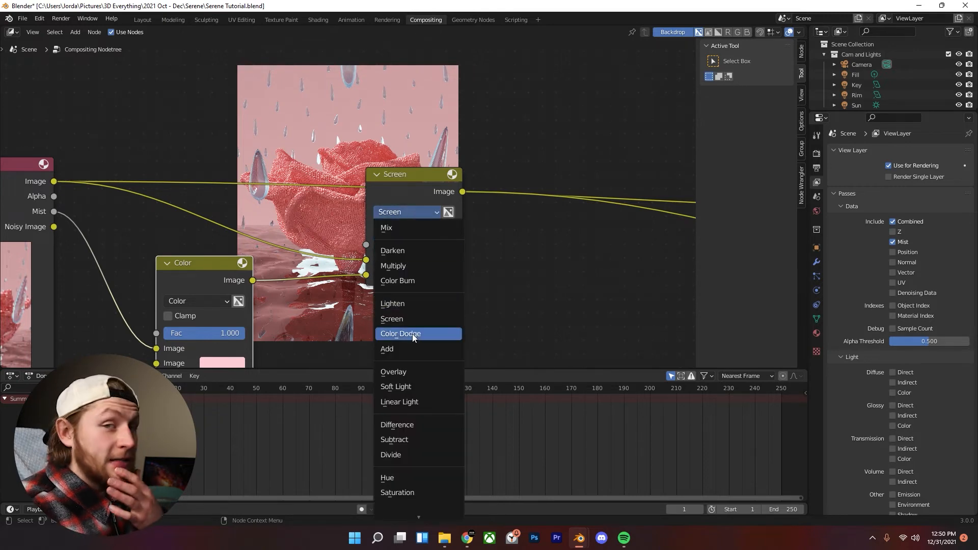
pyautogui.click(431, 348)
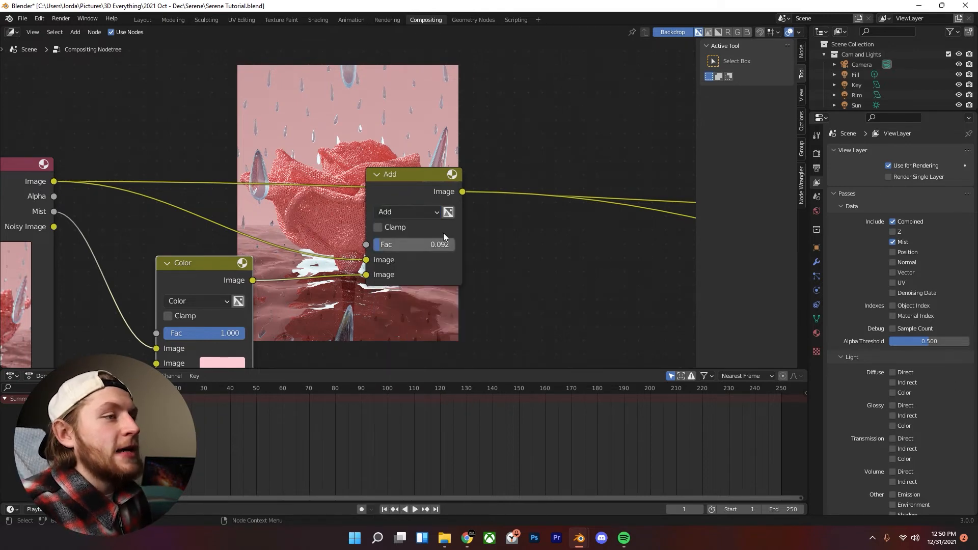
pyautogui.click(420, 212)
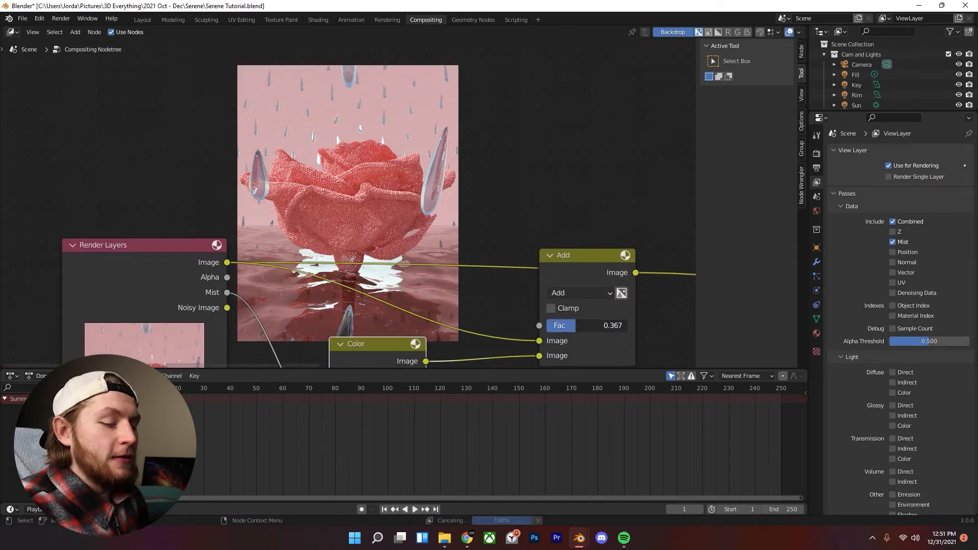
# - Try the Add node's factor at 0.058 on the enlarged backdrop, and raise it to about 0.99
pyautogui.moveTo(576, 326); pyautogui.dragTo(552, 326)
pyautogui.hotkey('alt', 'v')
pyautogui.hotkey('alt', 'v')
pyautogui.hotkey('alt', 'v')
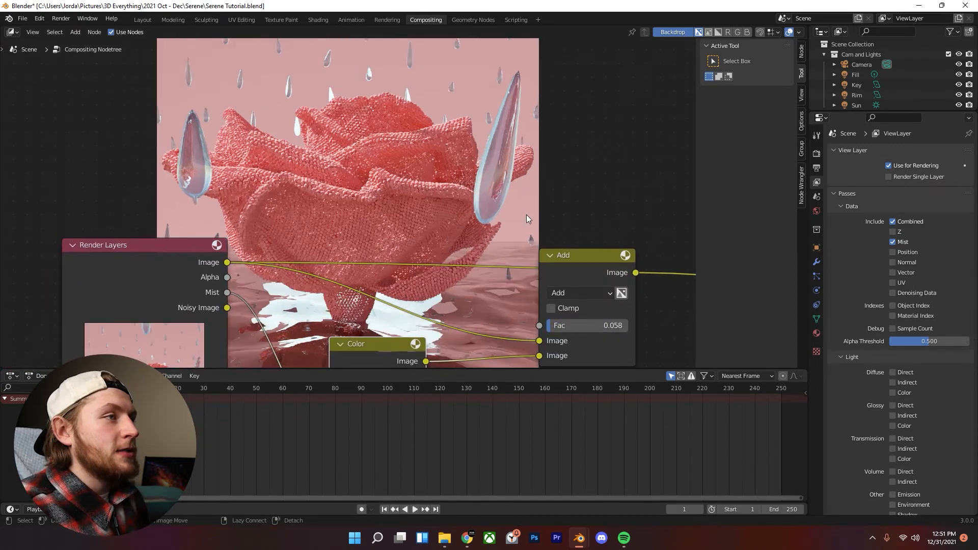
pyautogui.hotkey('alt', 'v')
pyautogui.keyDown('alt'); pyautogui.moveTo(477, 221); pyautogui.dragTo(395, 133, button='middle'); pyautogui.keyUp('alt')
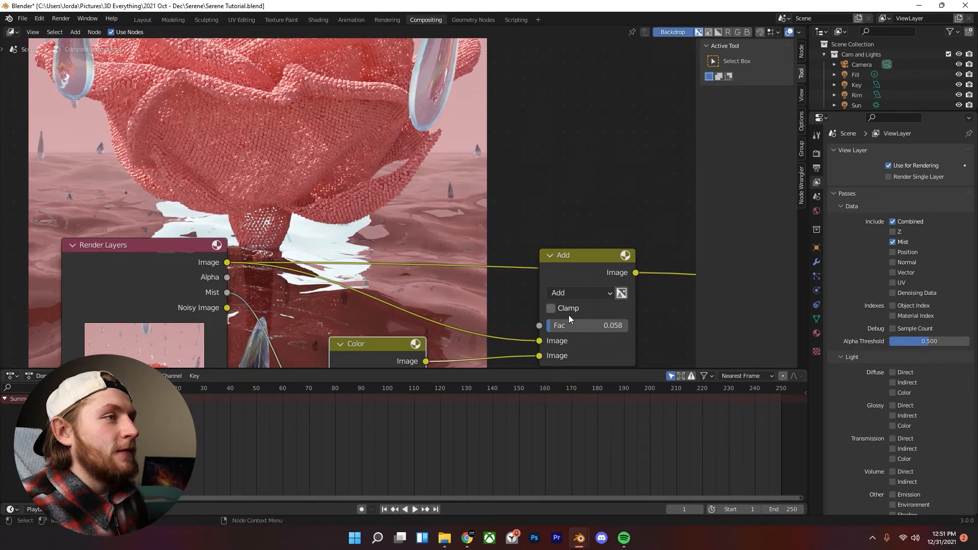
pyautogui.moveTo(576, 326); pyautogui.dragTo(644, 326)
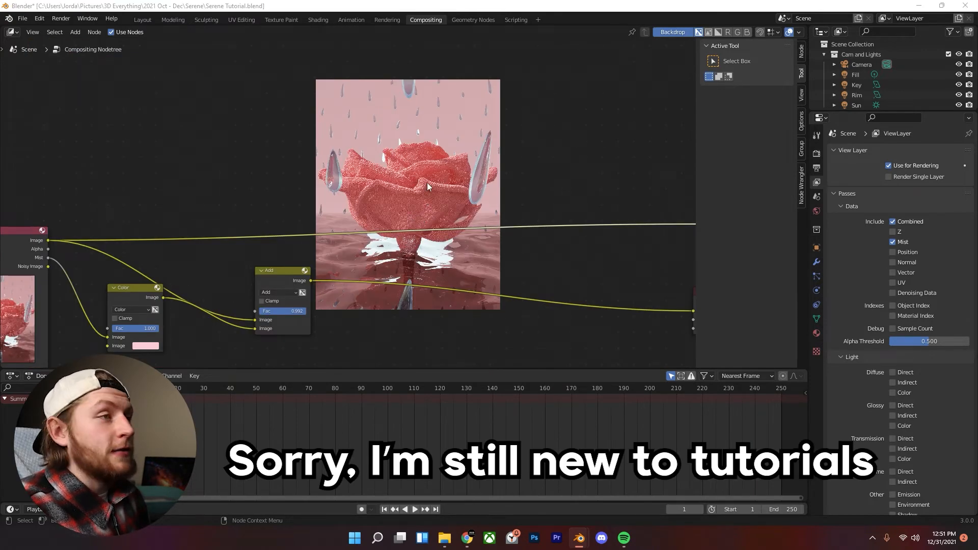
# - Enlarge the backdrop around the rose and move the Viewer node up closer beneath the Composite node
pyautogui.moveTo(428, 169); pyautogui.dragTo(428, 196, button='middle')
pyautogui.hotkey('alt', 'v')
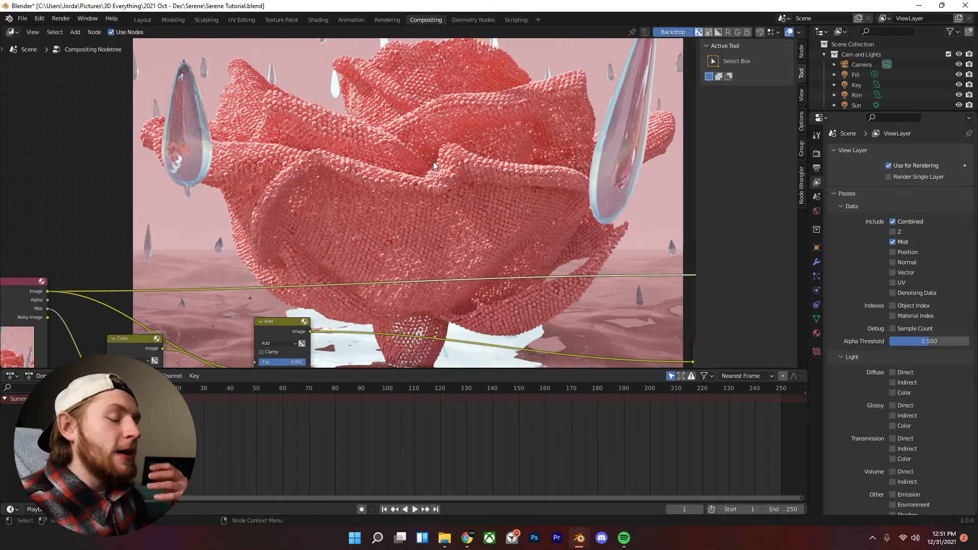
pyautogui.press('v')
pyautogui.press('v')
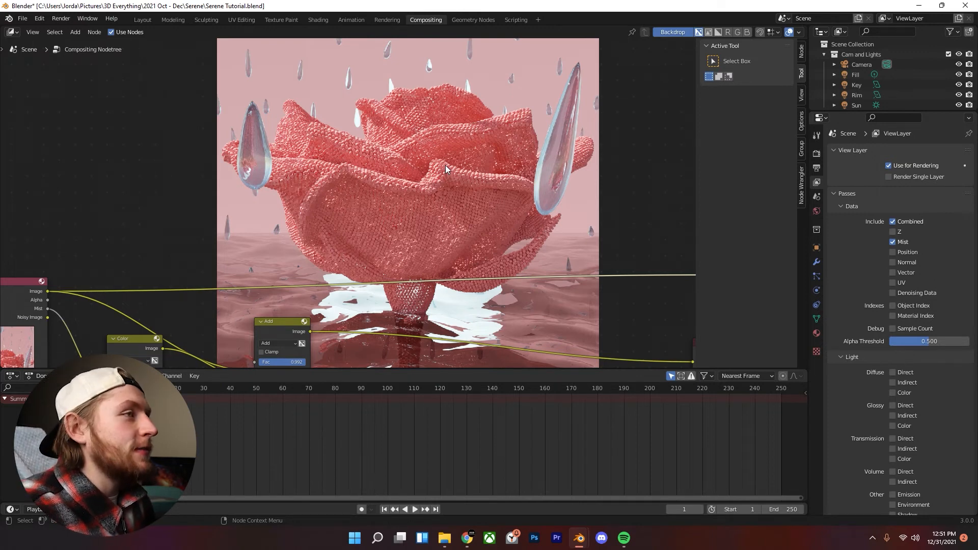
pyautogui.moveTo(445, 165); pyautogui.dragTo(457, 208, button='middle')
pyautogui.moveTo(626, 318); pyautogui.dragTo(624, 291)
pyautogui.scroll(-1, 599, 275)
pyautogui.scroll(1, 602, 255)
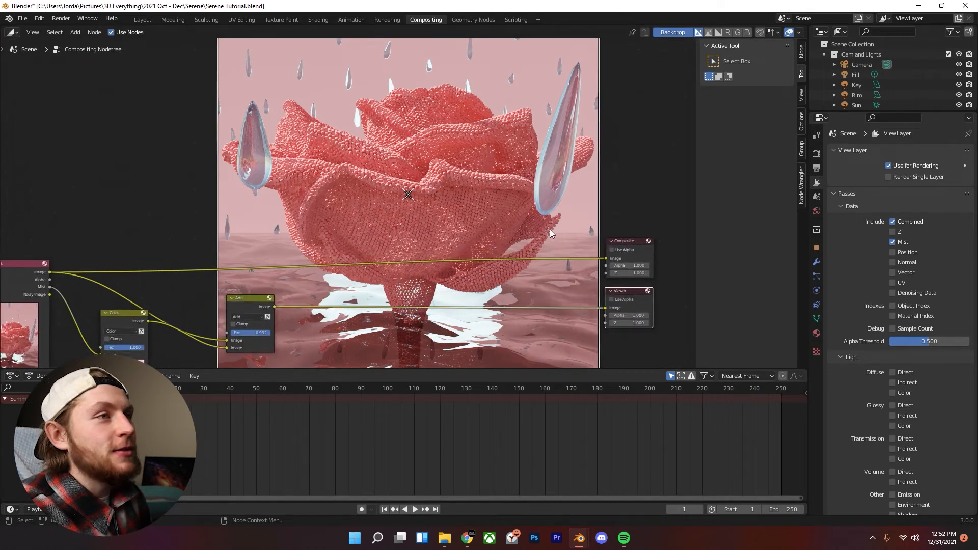
pyautogui.scroll(-1, 606, 227)
pyautogui.scroll(1, 506, 219)
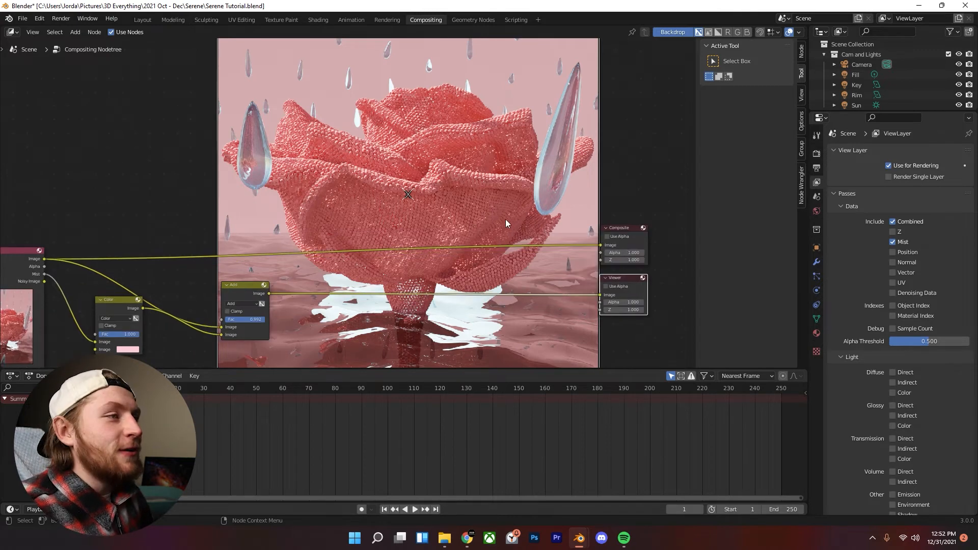
pyautogui.scroll(1, 510, 232)
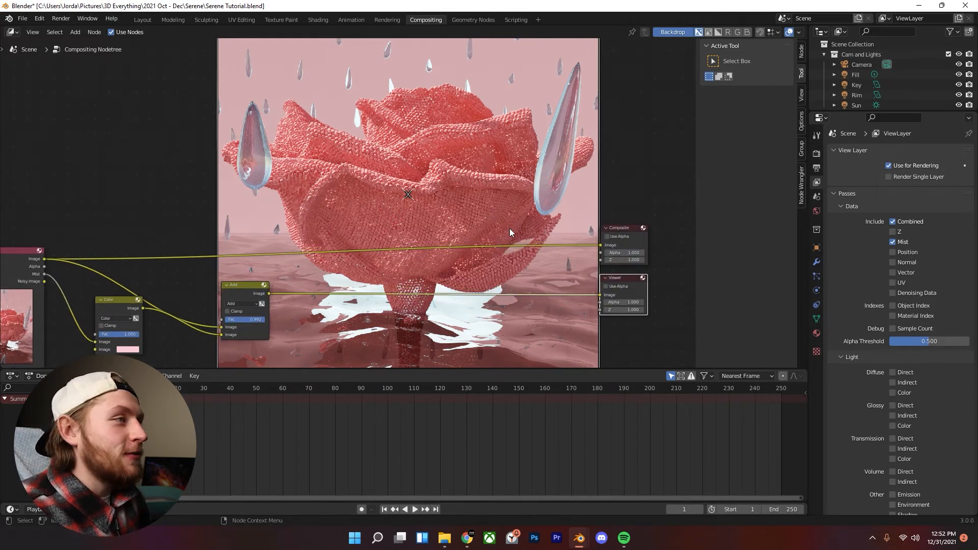
pyautogui.scroll(1, 510, 228)
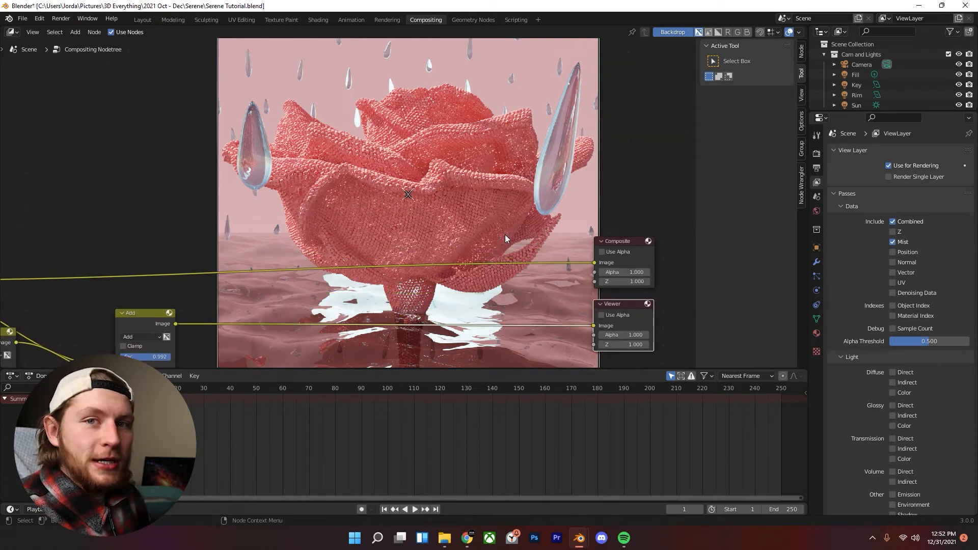
pyautogui.scroll(-2, 504, 234)
pyautogui.scroll(-1, 504, 237)
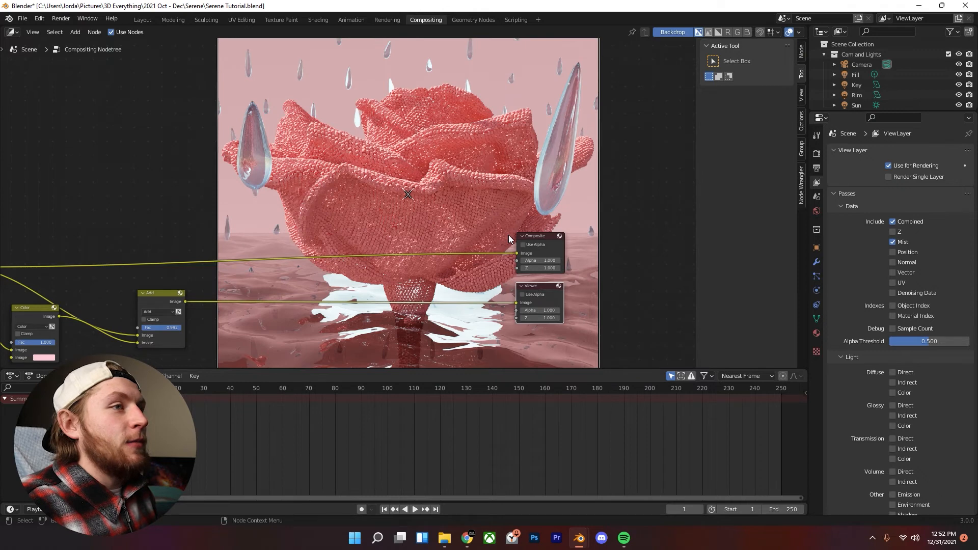
# - In the Layout workspace, set the camera viewport's render pass to Combined and switch its shading to Material Preview
pyautogui.click(142, 19)
pyautogui.scroll(-3, 360, 212)
pyautogui.scroll(4, 611, 174)
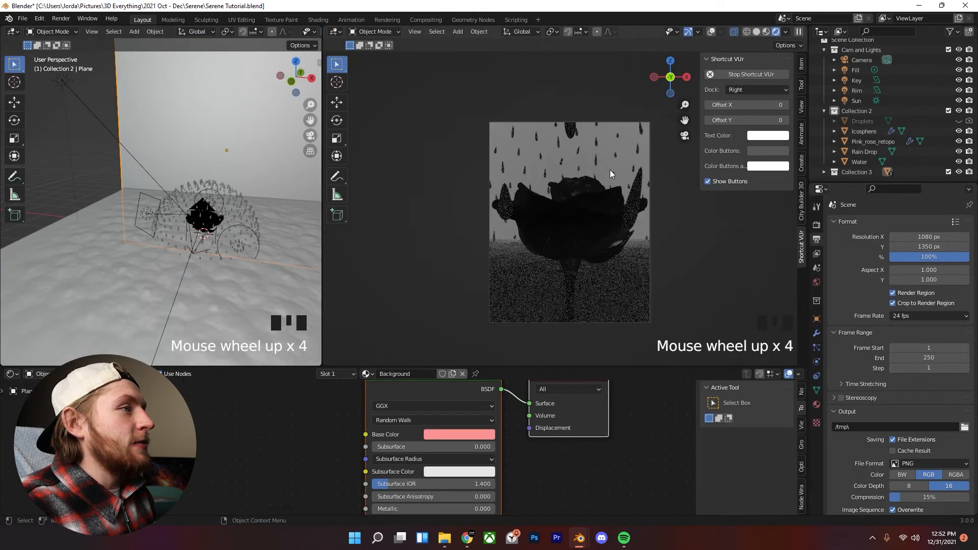
pyautogui.click(786, 32)
pyautogui.click(777, 121)
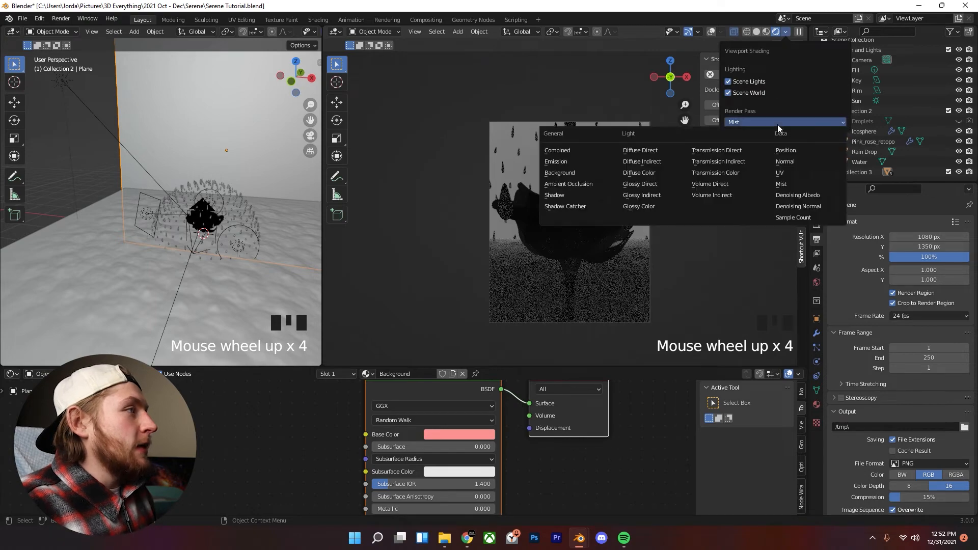
pyautogui.click(599, 151)
pyautogui.scroll(4, 591, 212)
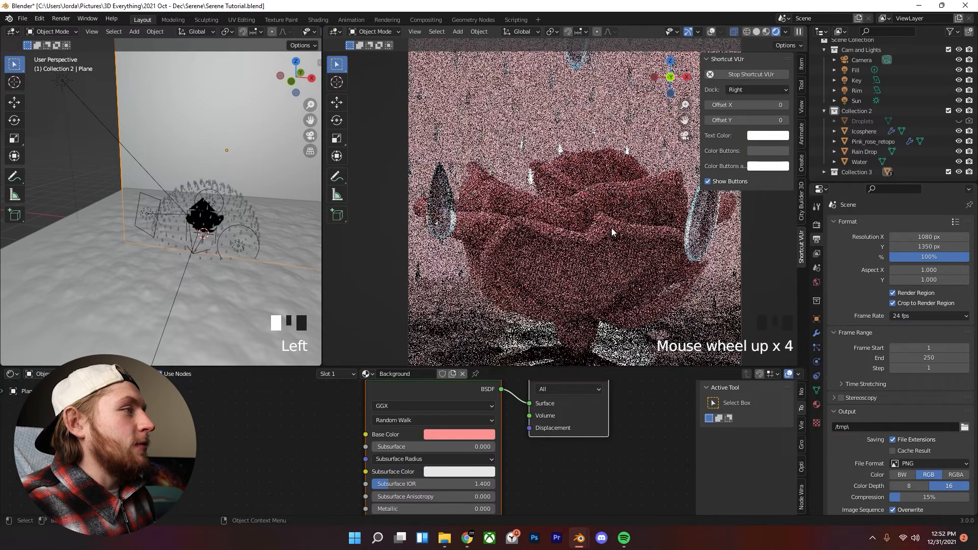
pyautogui.click(768, 34)
pyautogui.scroll(-5, 864, 72)
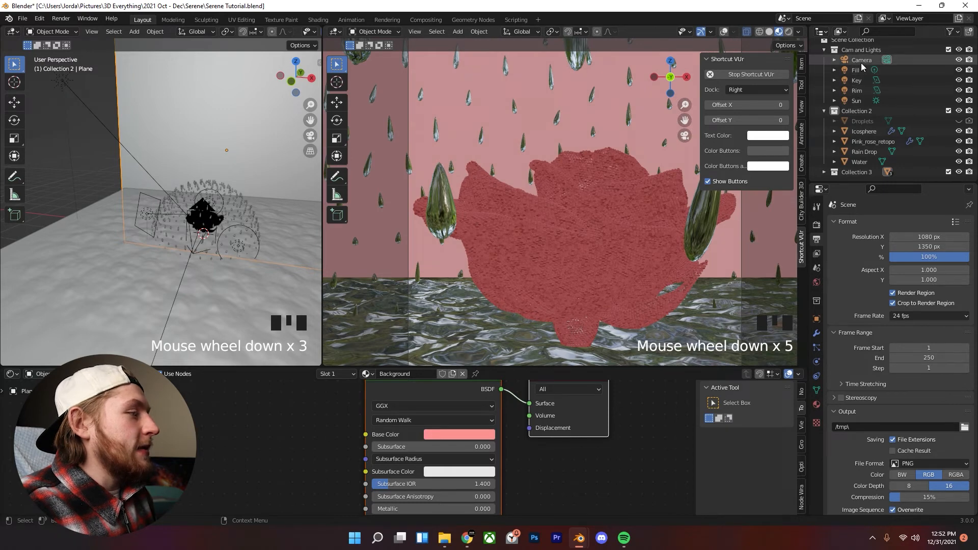
# - Enable Depth of Field on the scene camera and check the blur on the large foreground raindrop
pyautogui.click(861, 61)
pyautogui.click(818, 364)
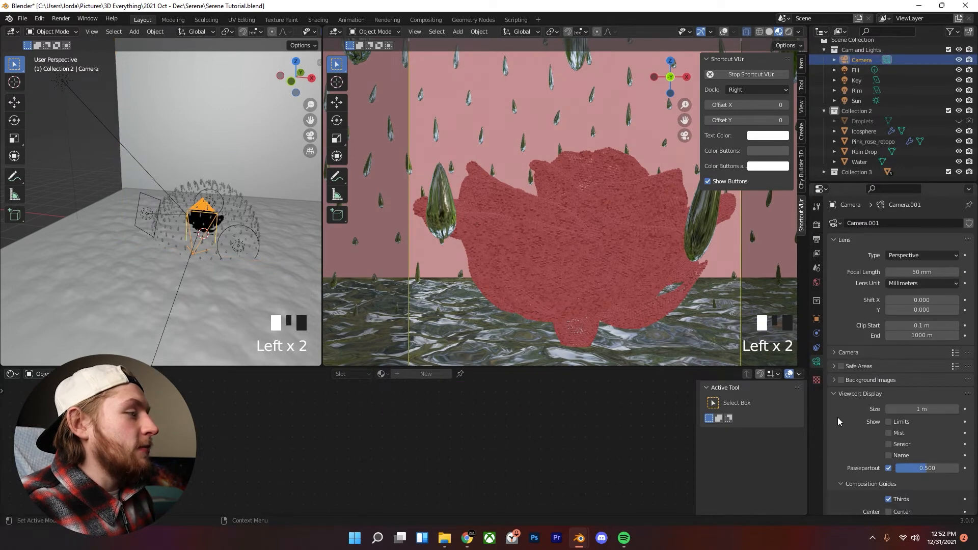
pyautogui.click(842, 400)
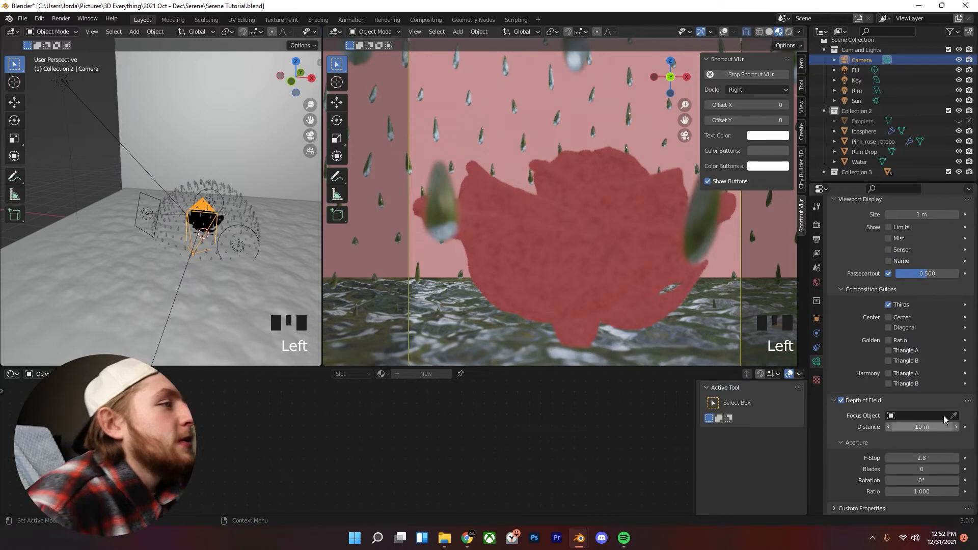
pyautogui.keyDown('shift'); pyautogui.moveTo(693, 255); pyautogui.dragTo(619, 254, button='middle'); pyautogui.keyUp('shift')
pyautogui.scroll(2, 612, 169)
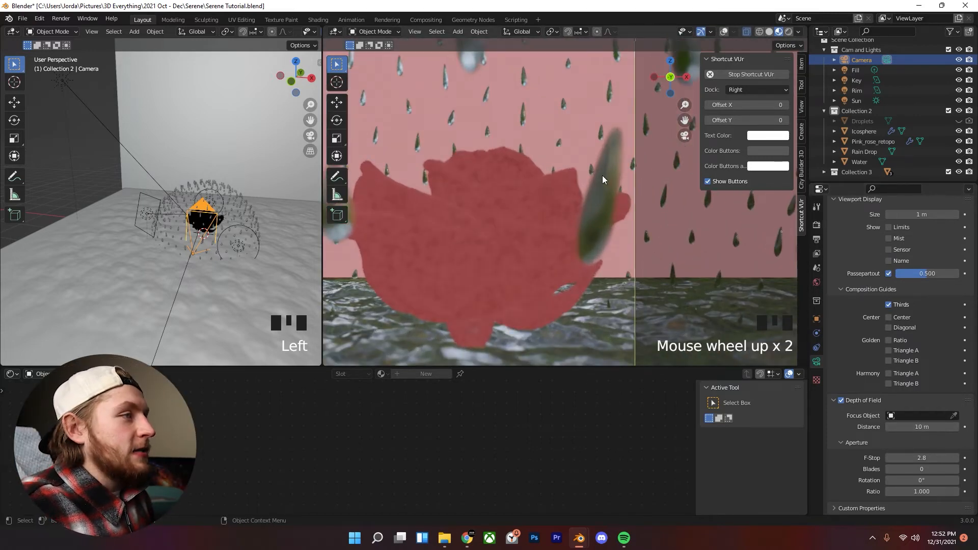
pyautogui.scroll(-2, 612, 194)
pyautogui.scroll(2, 626, 230)
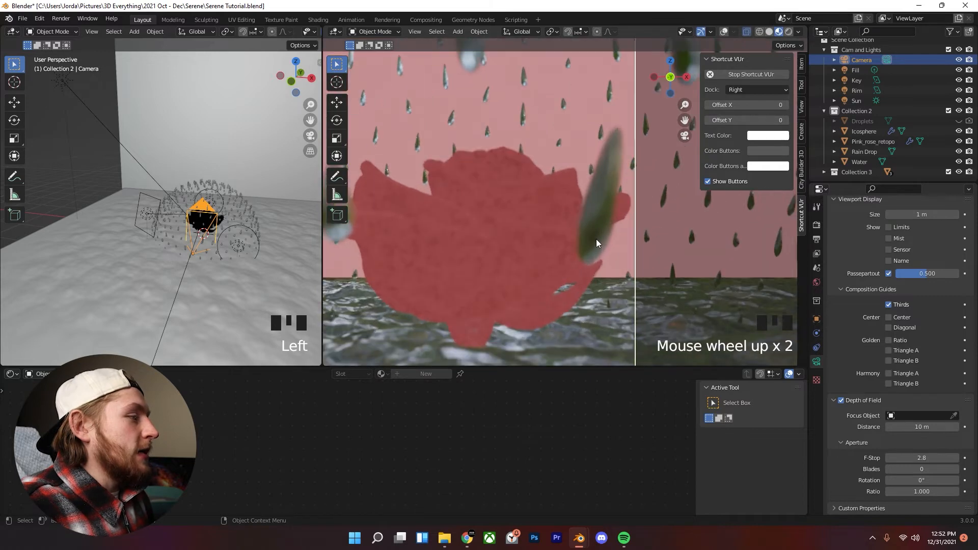
# - Pick the rose, Pink_rose_retopo, as the camera's depth-of-field focus object
pyautogui.click(954, 416)
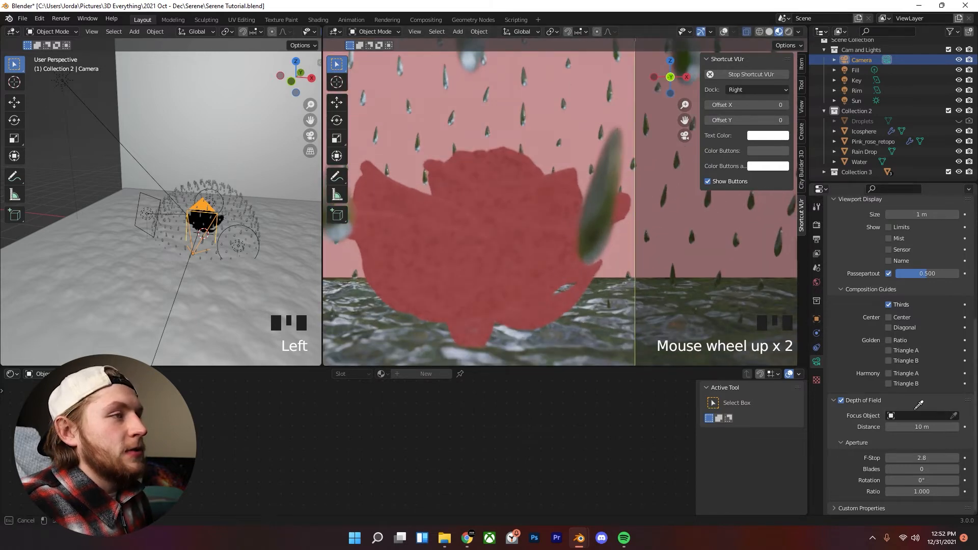
pyautogui.click(499, 234)
pyautogui.scroll(-2, 499, 234)
pyautogui.keyDown('shift'); pyautogui.moveTo(499, 234); pyautogui.dragTo(504, 211, button='middle'); pyautogui.keyUp('shift')
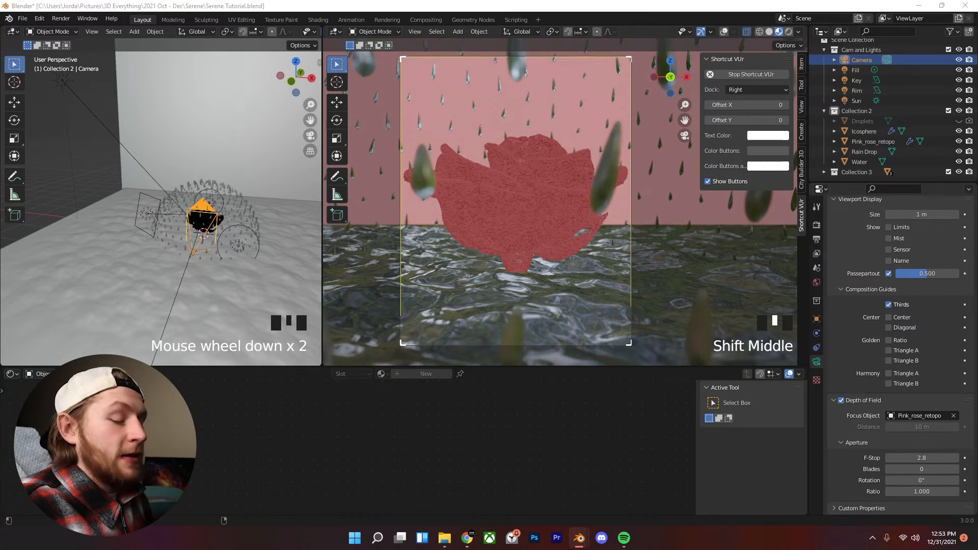
# - Set the camera's F-Stop to 4.0 and check the focus on the rose and the foreground raindrops
pyautogui.scroll(2, 550, 212)
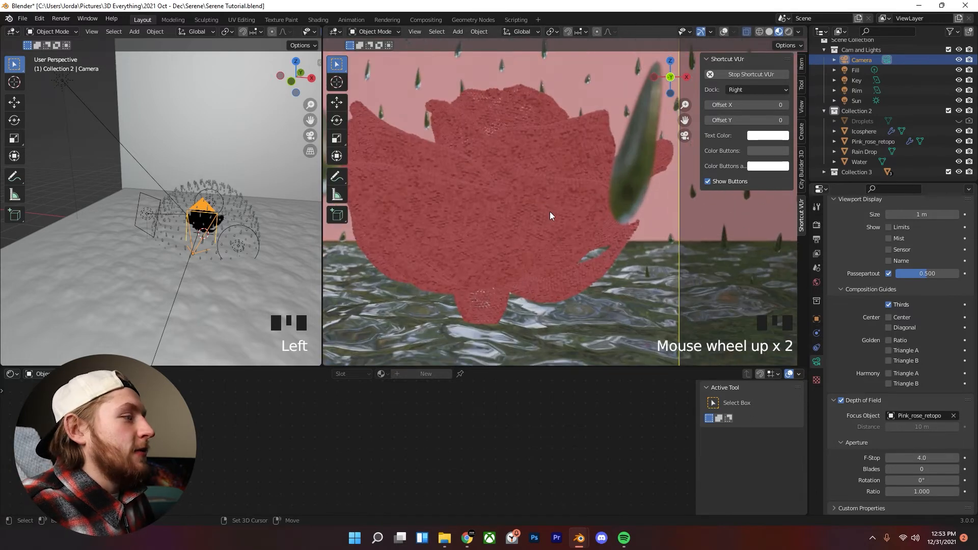
pyautogui.keyDown('shift'); pyautogui.moveTo(550, 212); pyautogui.dragTo(592, 247, button='middle'); pyautogui.keyUp('shift')
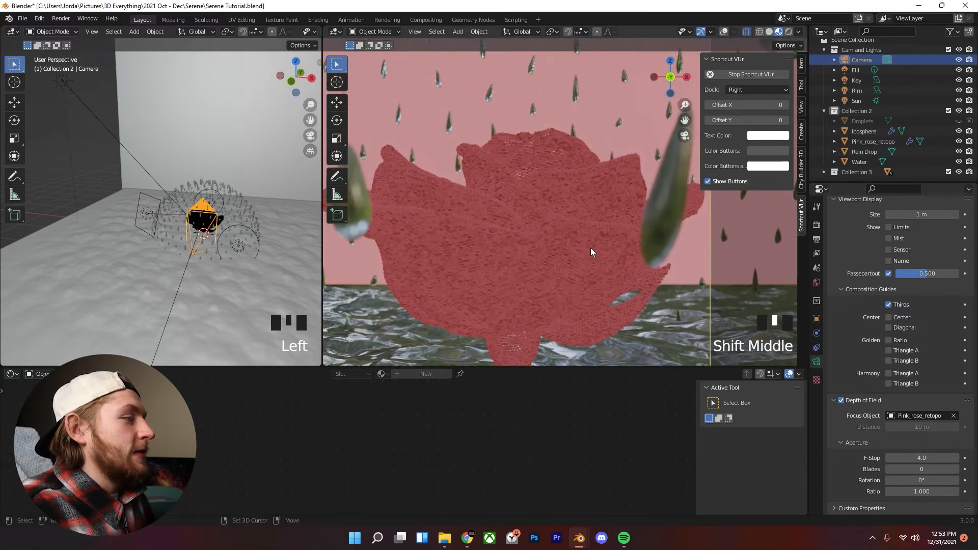
pyautogui.scroll(-1, 591, 248)
pyautogui.scroll(-1, 589, 256)
pyautogui.scroll(1, 697, 274)
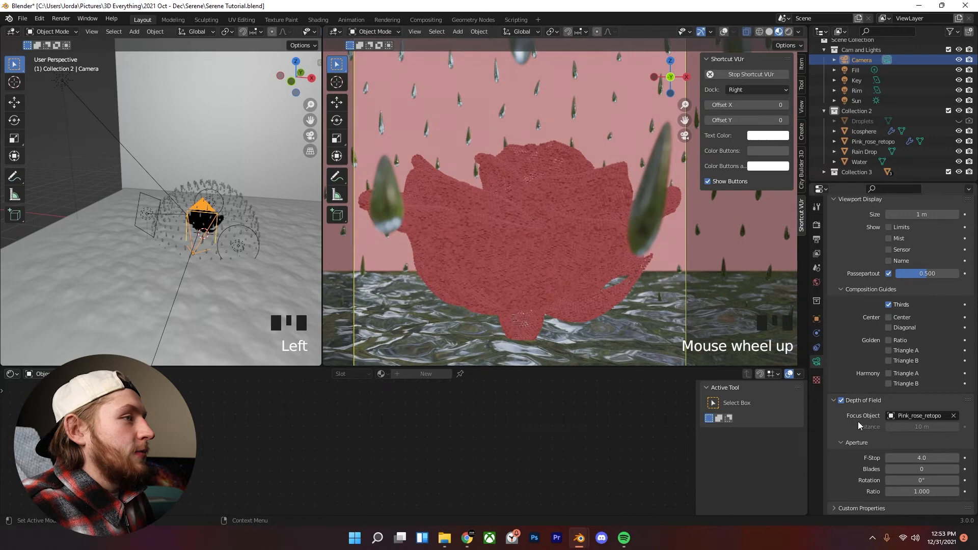
# - Try a camera F-Stop of 7.8, return it to 4.0, and save the Blender file
pyautogui.moveTo(921, 458); pyautogui.dragTo(894, 458)
pyautogui.rightClick(894, 458)
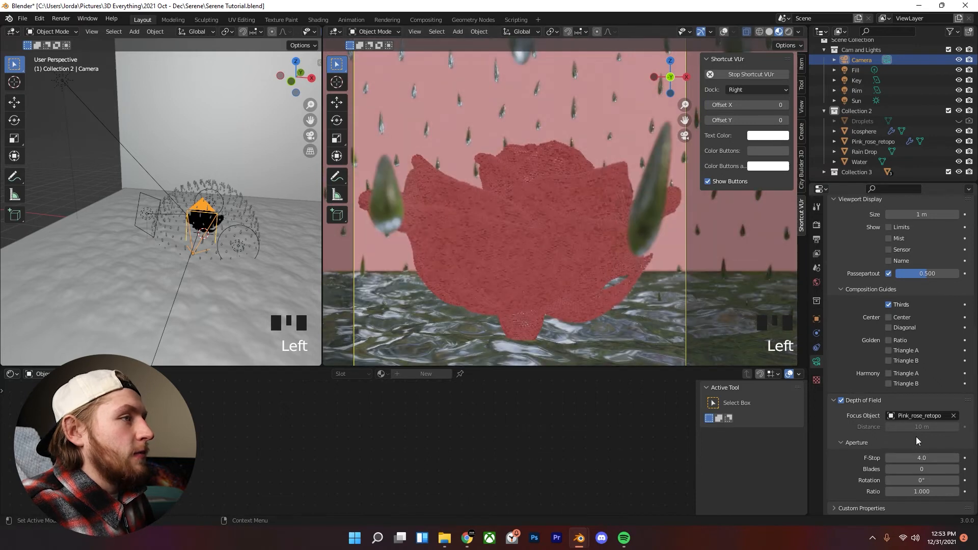
pyautogui.moveTo(944, 458)
pyautogui.mouseDown()
pyautogui.moveTo(915, 457)
pyautogui.moveTo(927, 458)
pyautogui.mouseUp()
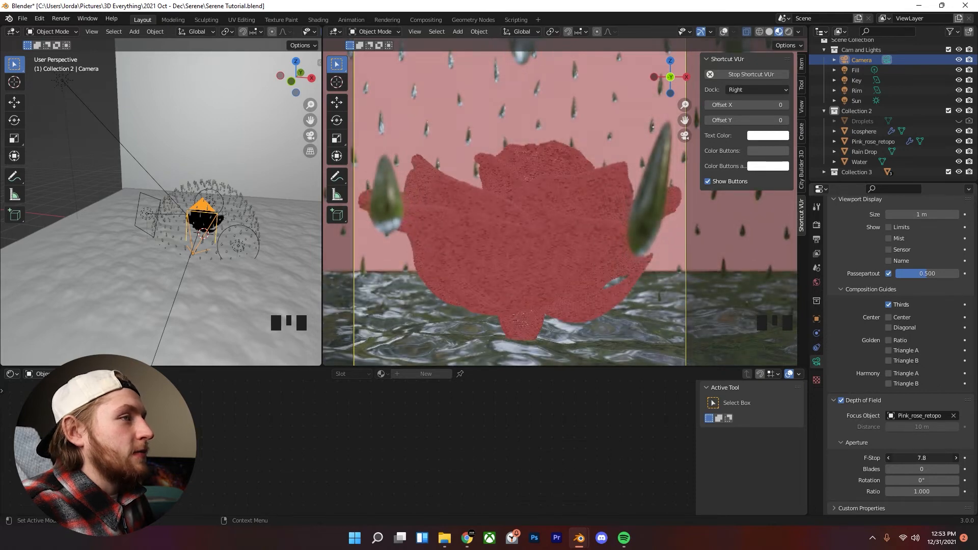
pyautogui.write('4')
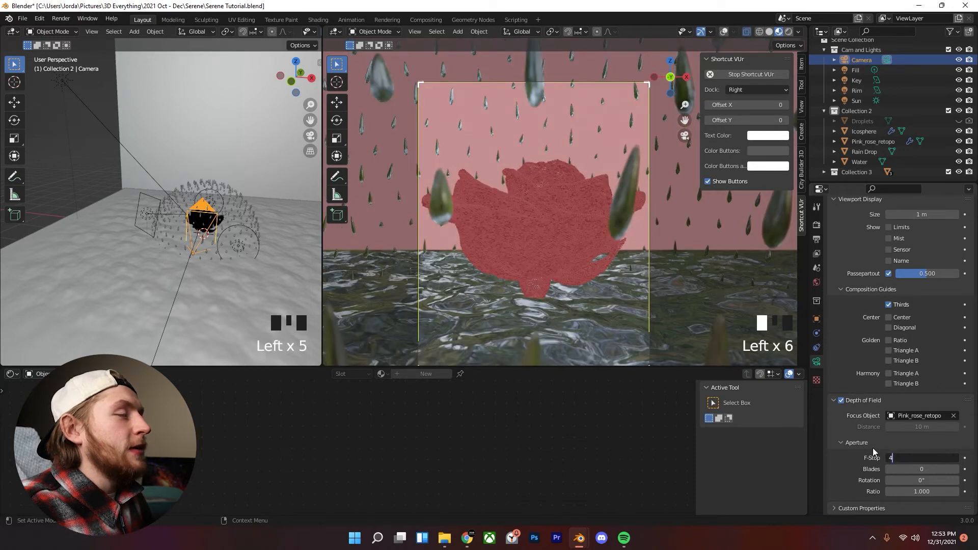
pyautogui.click(874, 452)
pyautogui.hotkey('ctrl', 's')
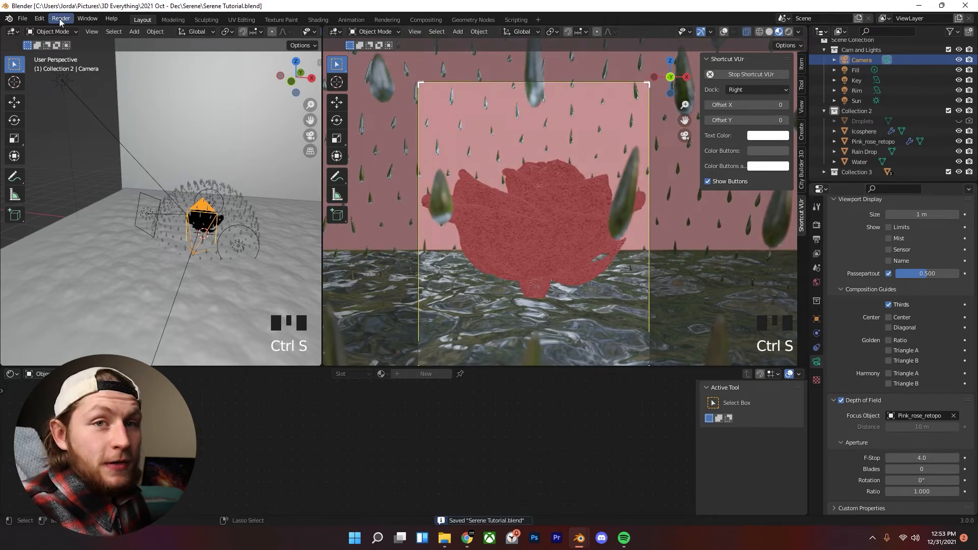
# - Preview the camera view in Rendered shading to examine the depth-of-field blur, and return it to Material Preview
pyautogui.scroll(-2, 714, 225)
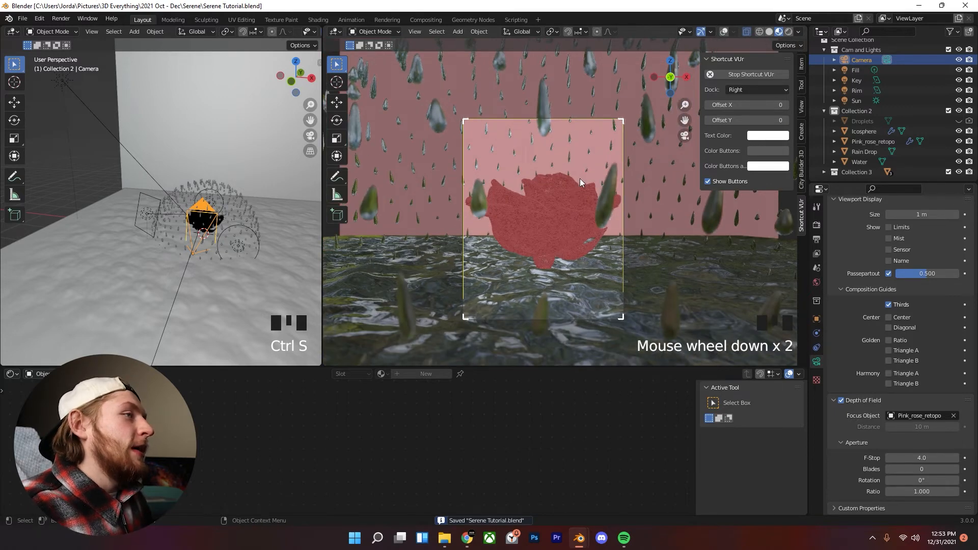
pyautogui.scroll(2, 714, 225)
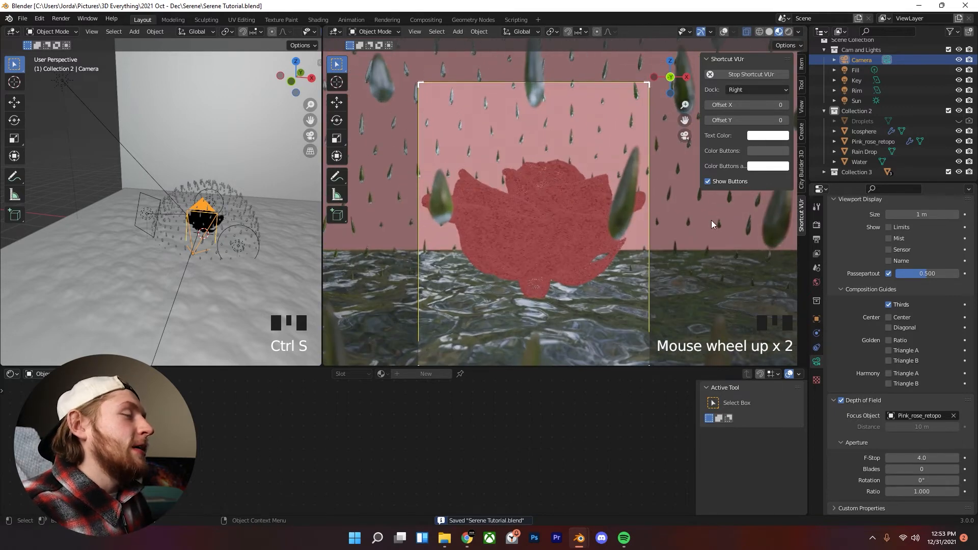
pyautogui.click(788, 32)
pyautogui.scroll(2, 783, 326)
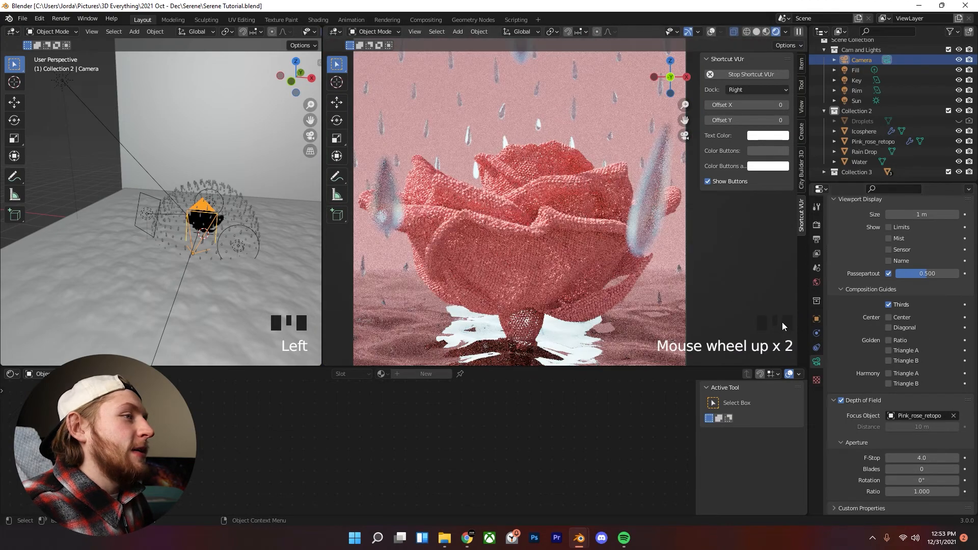
pyautogui.scroll(-1, 783, 326)
pyautogui.moveTo(916, 457)
pyautogui.mouseDown()
pyautogui.moveTo(894, 458)
pyautogui.moveTo(915, 458)
pyautogui.mouseUp()
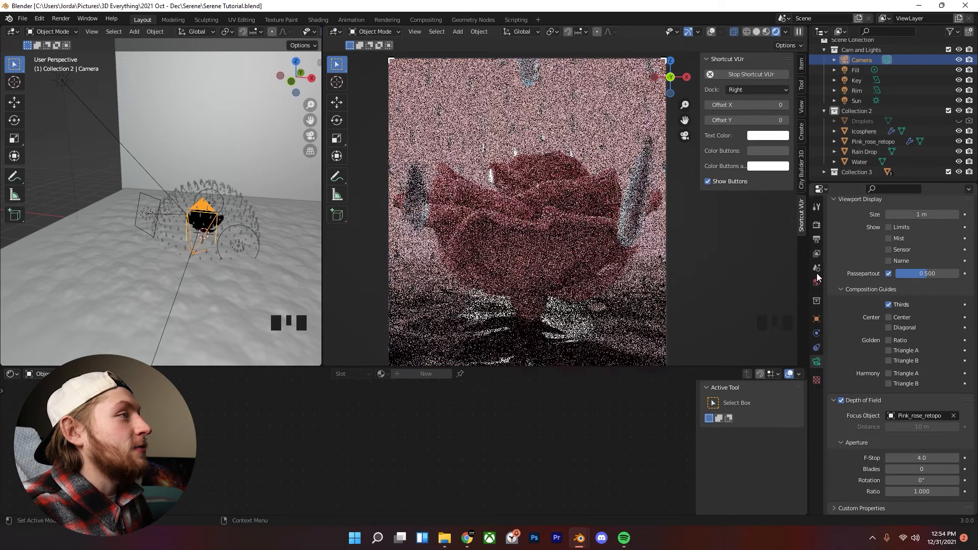
pyautogui.scroll(-2, 640, 145)
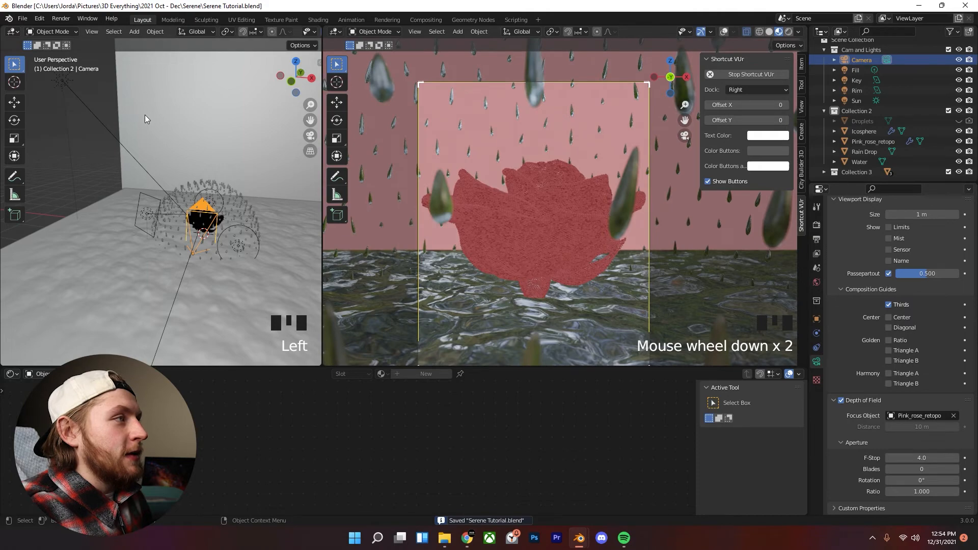
# - Select the rose, Pink_rose_retopo, in the camera view and lower it about 0.063 m along the global Z axis
pyautogui.click(535, 223)
pyautogui.scroll(2, 607, 218)
pyautogui.click(579, 196)
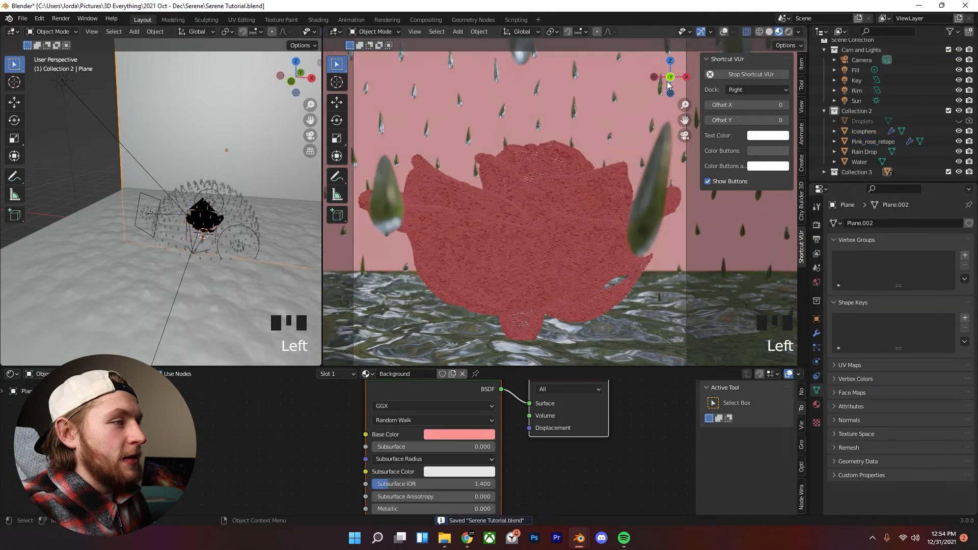
pyautogui.click(561, 206)
pyautogui.click(562, 206)
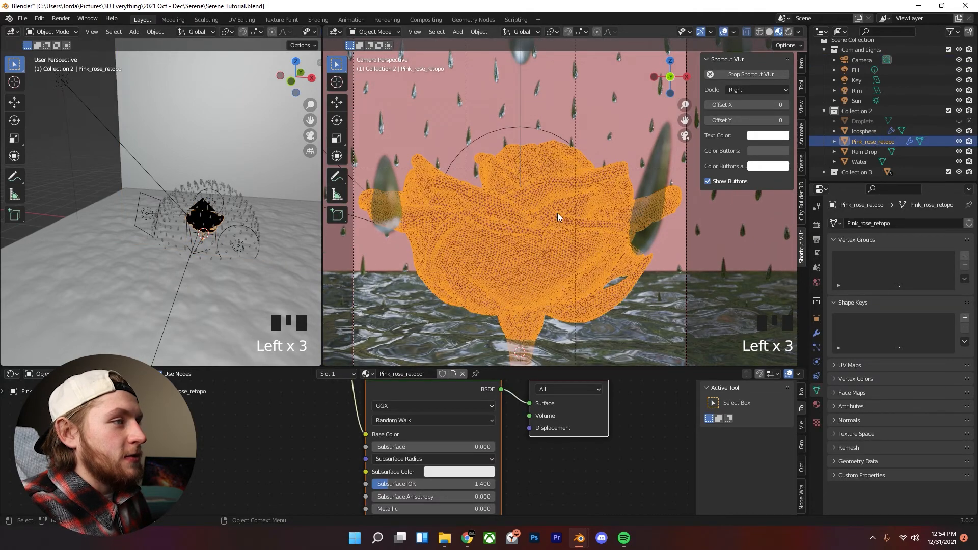
pyautogui.press('g')
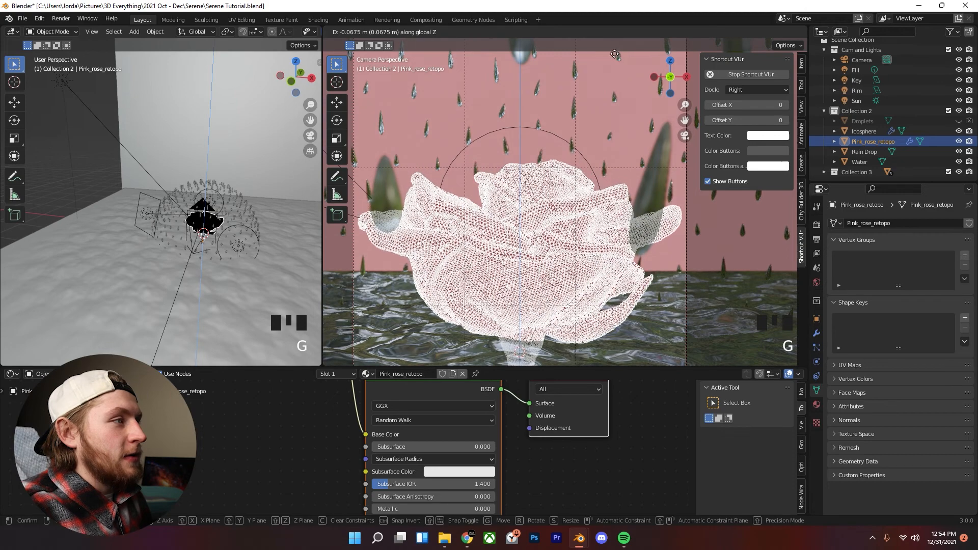
pyautogui.scroll(-2, 592, 188)
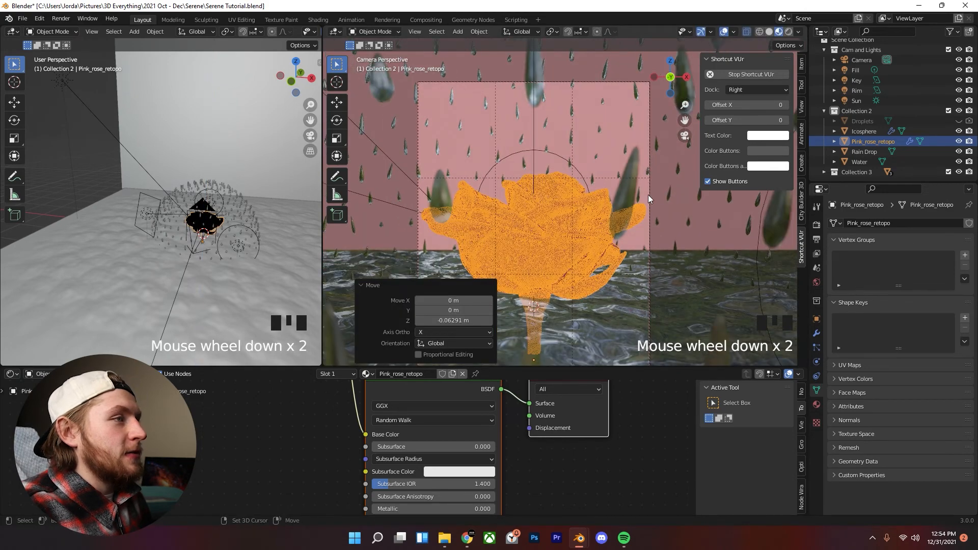
# - Select the scene camera and lower it about 0.06 m along the global Z axis to reframe the rose
pyautogui.click(649, 194)
pyautogui.click(650, 194)
pyautogui.click(650, 193)
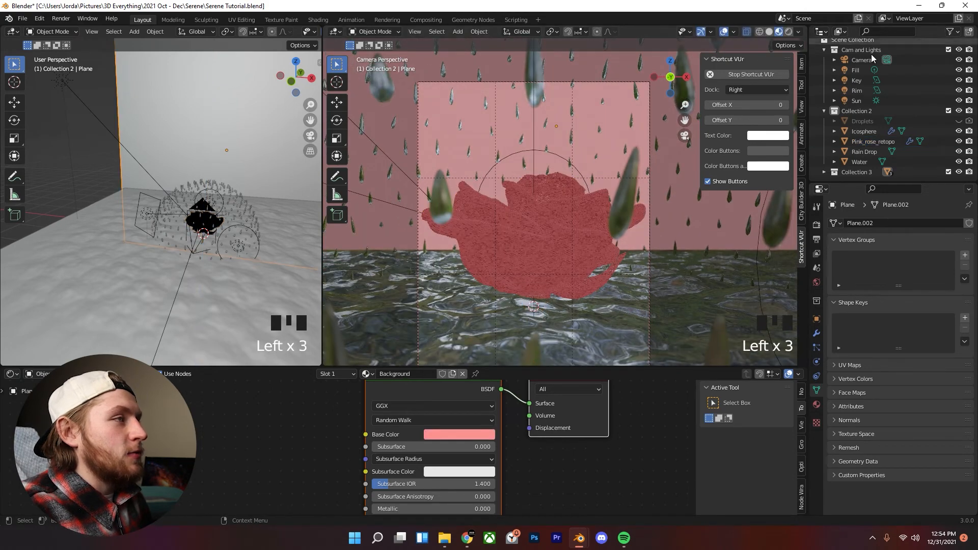
pyautogui.click(650, 171)
pyautogui.press('g')
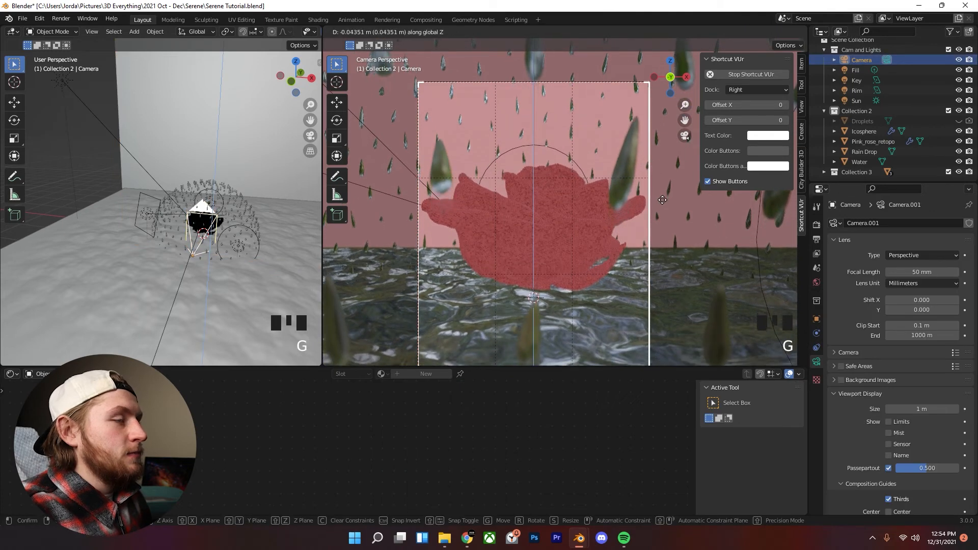
pyautogui.click(672, 226)
pyautogui.scroll(-2, 647, 204)
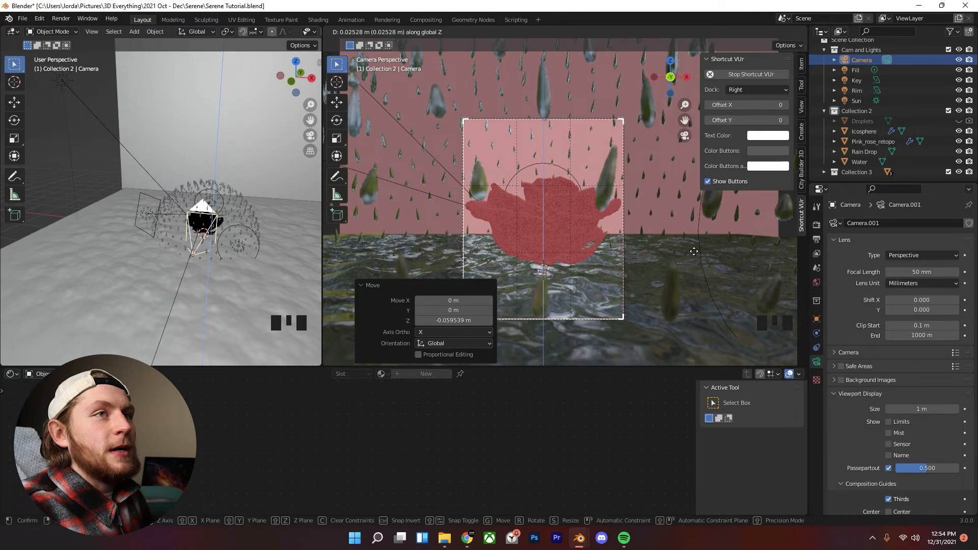
# - Render the image from the repositioned camera and switch to the Compositing workspace
pyautogui.click(631, 173)
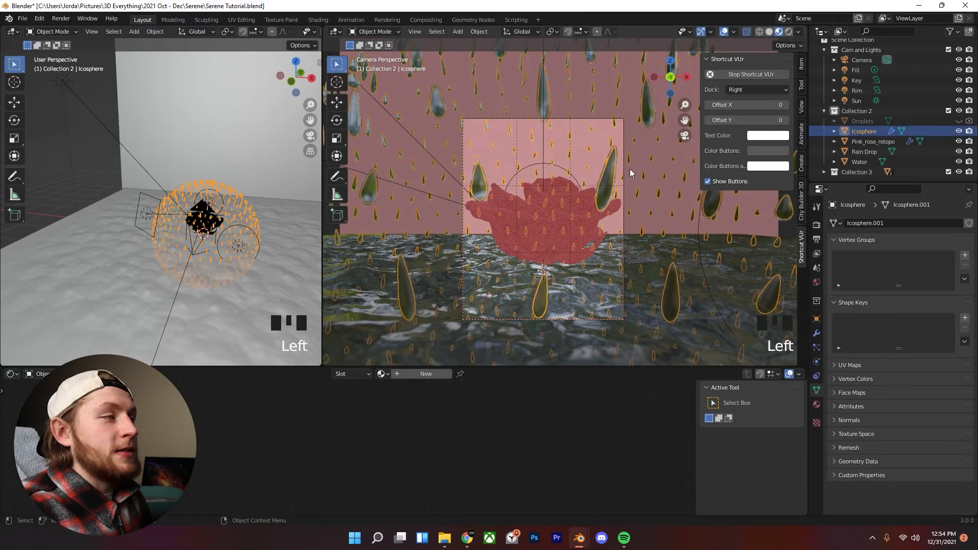
pyautogui.click(631, 173)
pyautogui.click(61, 19)
pyautogui.click(77, 29)
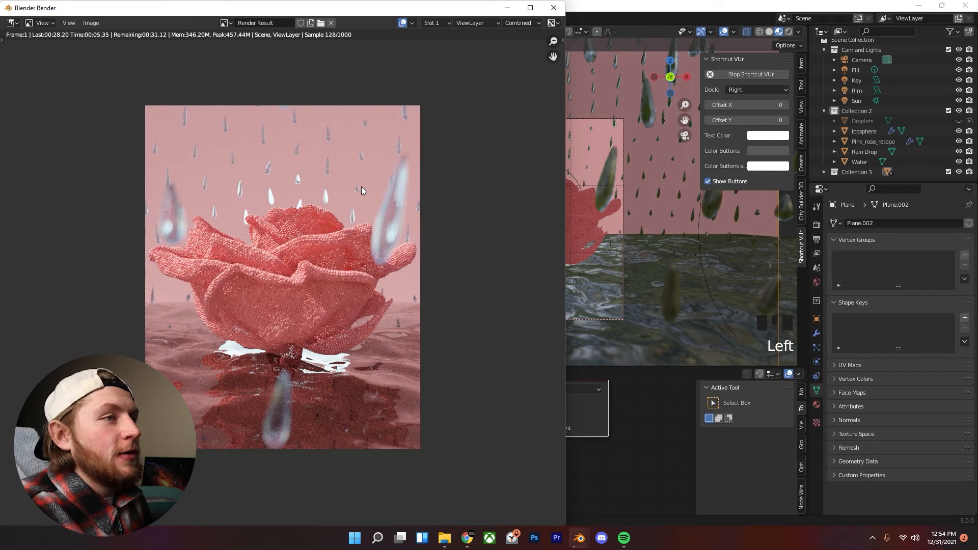
pyautogui.scroll(1, 469, 123)
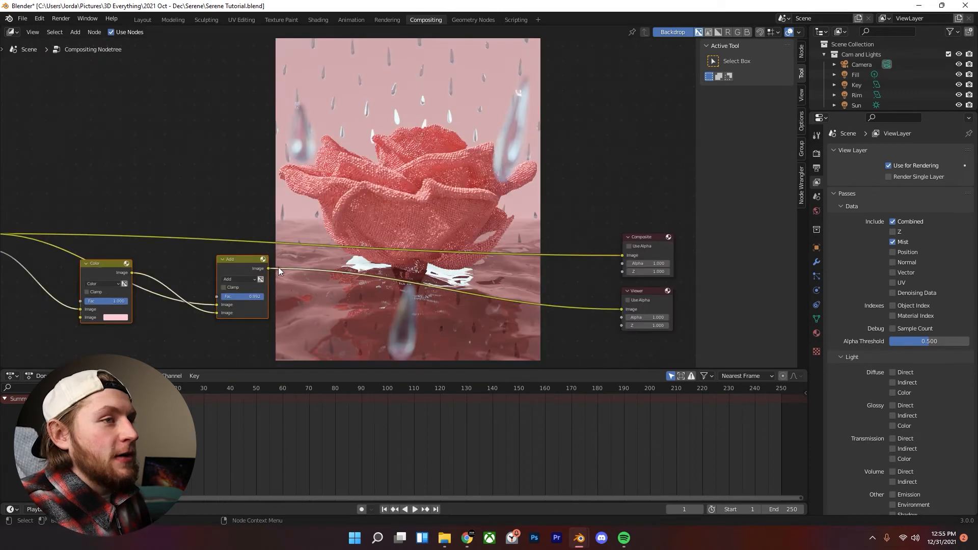
pyautogui.moveTo(517, 220); pyautogui.dragTo(449, 220, button='middle')
pyautogui.scroll(-4, 453, 213)
pyautogui.scroll(3, 448, 220)
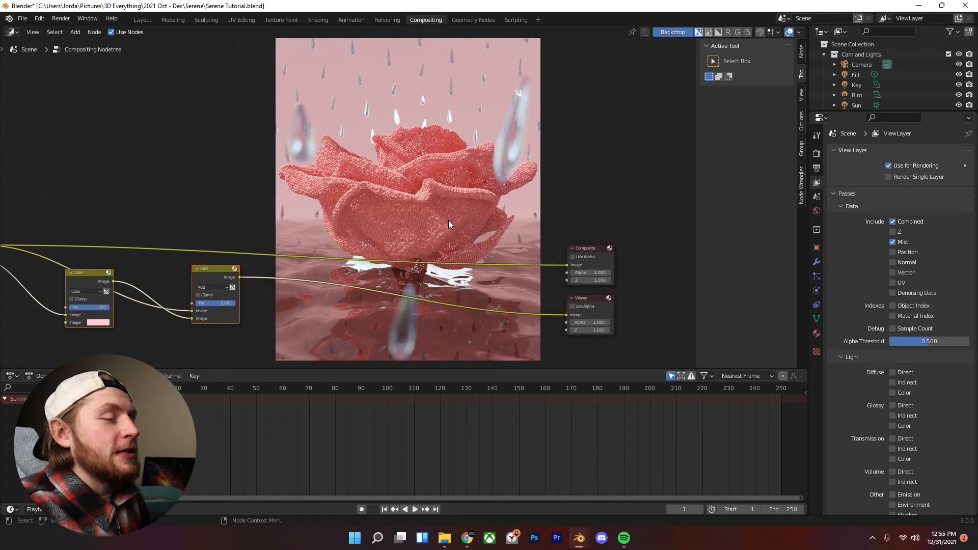
pyautogui.hotkey('shift', 'a')
pyautogui.click(449, 220)
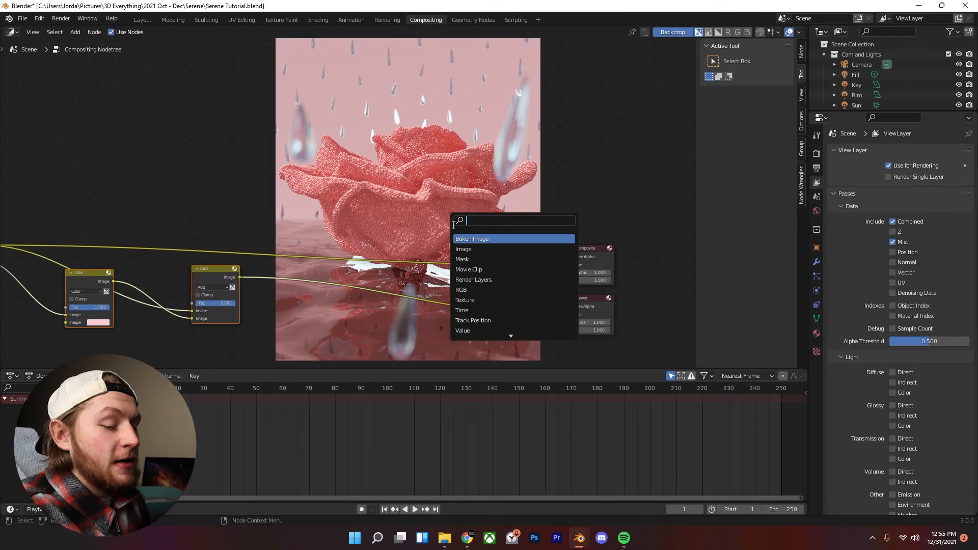
pyautogui.write('hu')
pyautogui.click(501, 259)
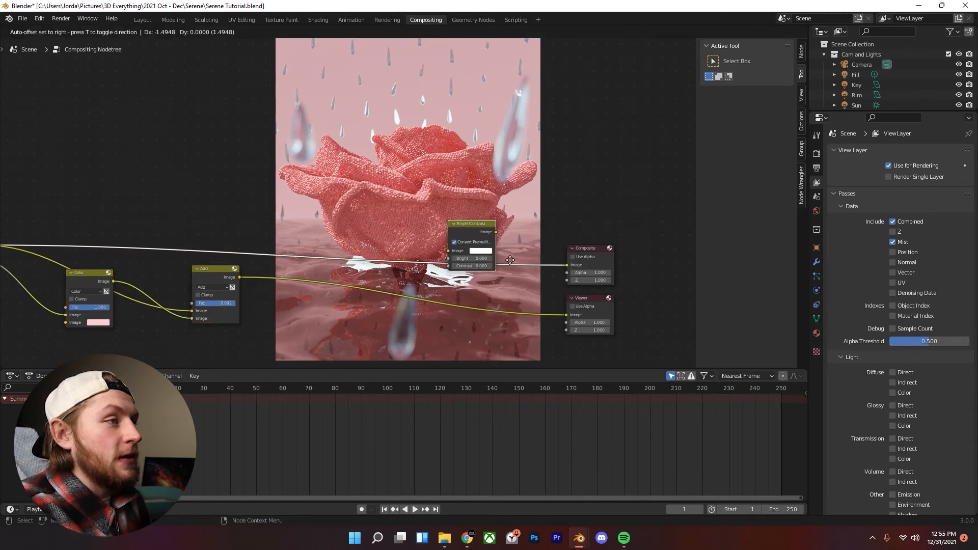
pyautogui.rightClick(482, 236)
# - Add a Hue Saturation Value node after the Add node and connect its output to both Composite and Viewer
pyautogui.hotkey('shift', 'a')
pyautogui.click(479, 238)
pyautogui.write('hu')
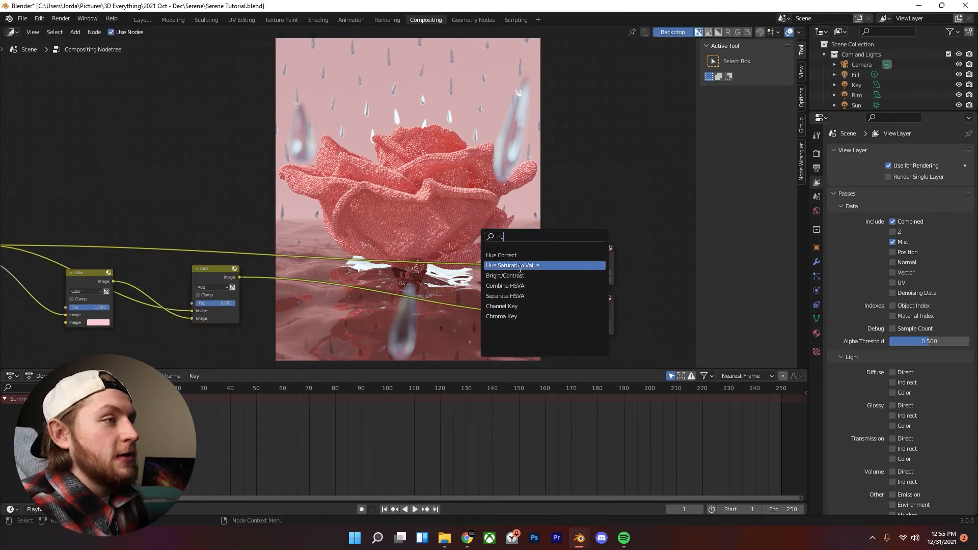
pyautogui.click(518, 268)
pyautogui.click(355, 296)
pyautogui.moveTo(364, 278); pyautogui.dragTo(599, 245)
pyautogui.scroll(-3, 529, 266)
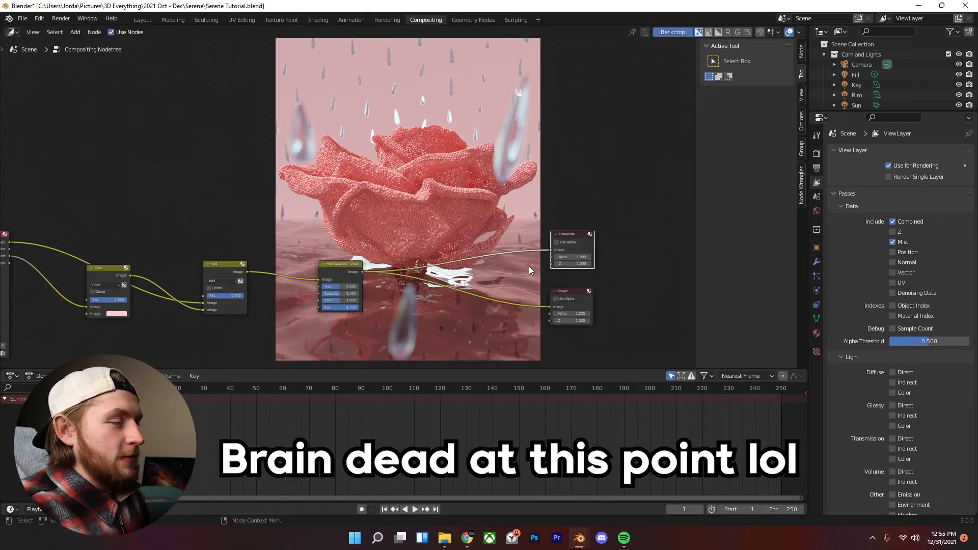
pyautogui.moveTo(336, 256)
pyautogui.mouseDown()
pyautogui.moveTo(331, 242)
pyautogui.moveTo(332, 253)
pyautogui.mouseUp()
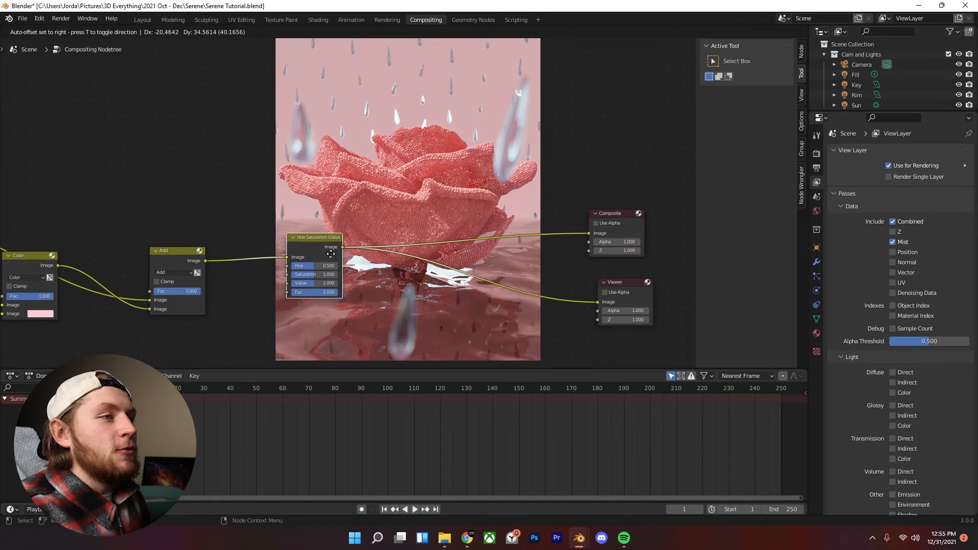
# - Test recolouring the rose with a Hue of 0.250 in the Hue Saturation Value node and return it to 0.500
pyautogui.scroll(2, 373, 248)
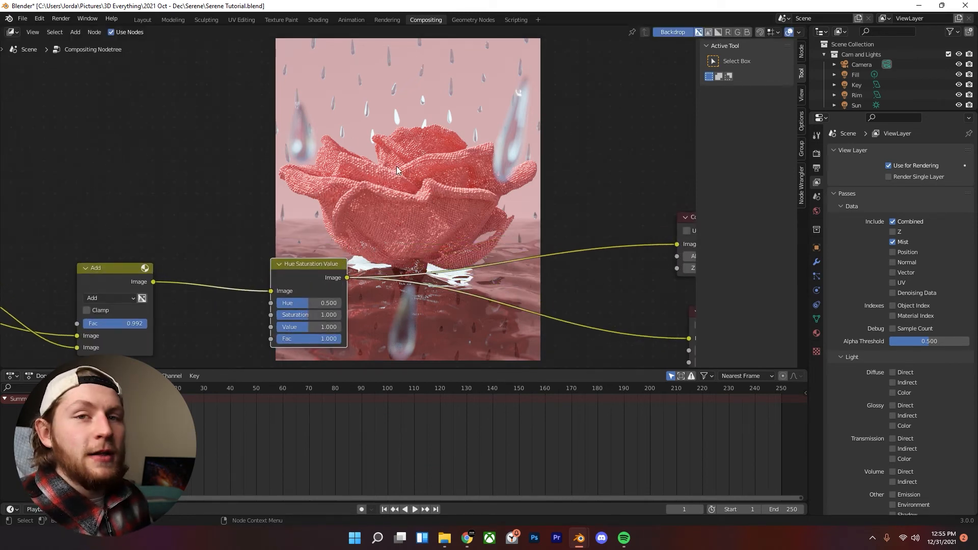
pyautogui.scroll(-1, 405, 167)
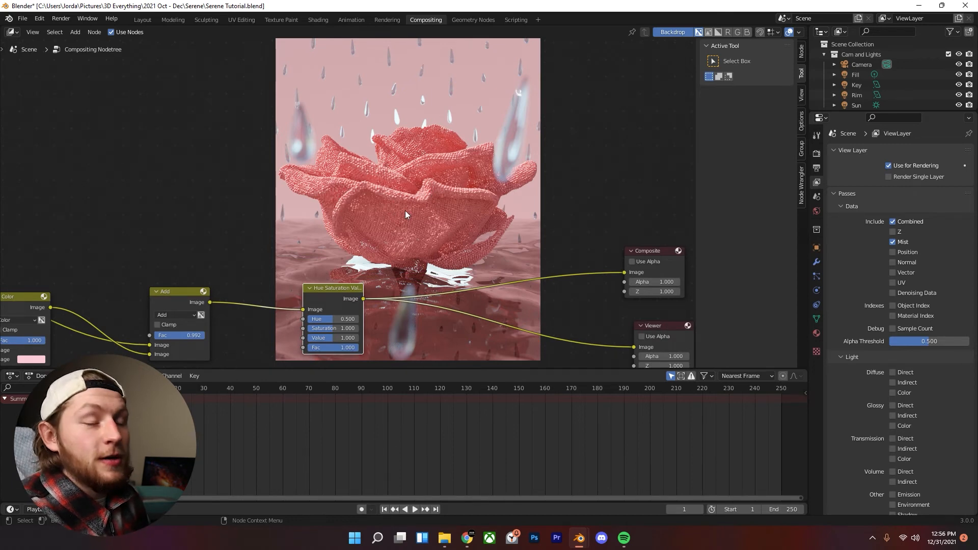
pyautogui.scroll(-1, 411, 214)
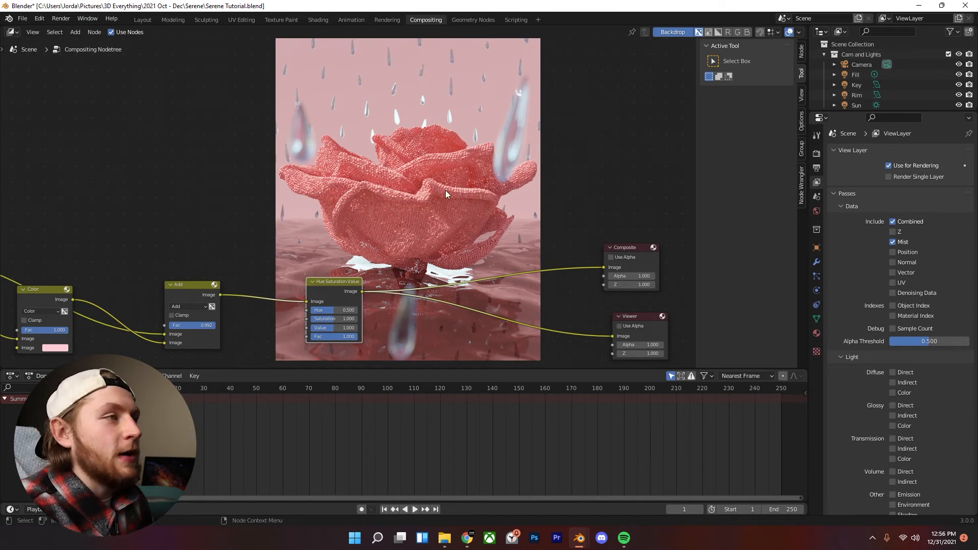
pyautogui.scroll(4, 381, 250)
pyautogui.moveTo(319, 333); pyautogui.dragTo(303, 333)
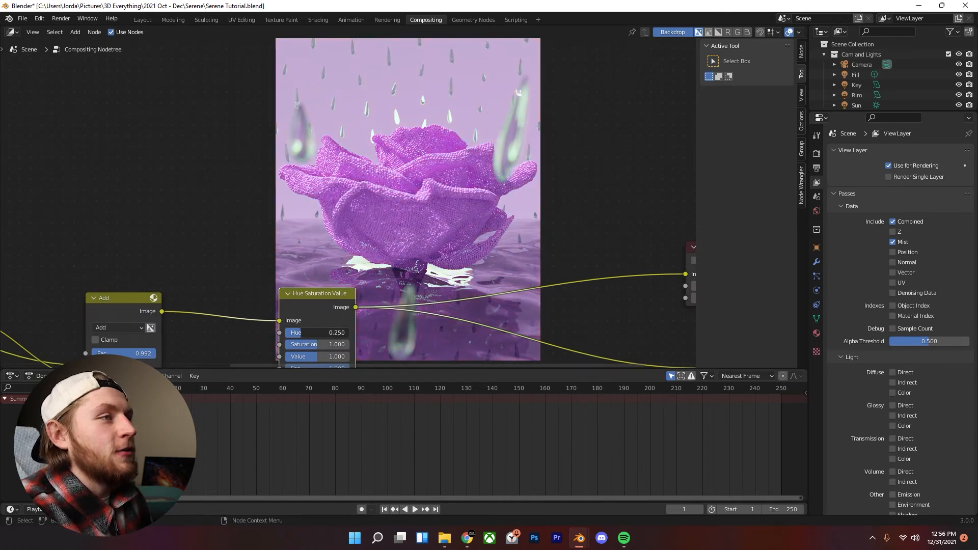
pyautogui.moveTo(303, 333)
pyautogui.mouseDown()
pyautogui.moveTo(320, 333)
pyautogui.moveTo(298, 333)
pyautogui.moveTo(310, 333)
pyautogui.mouseUp()
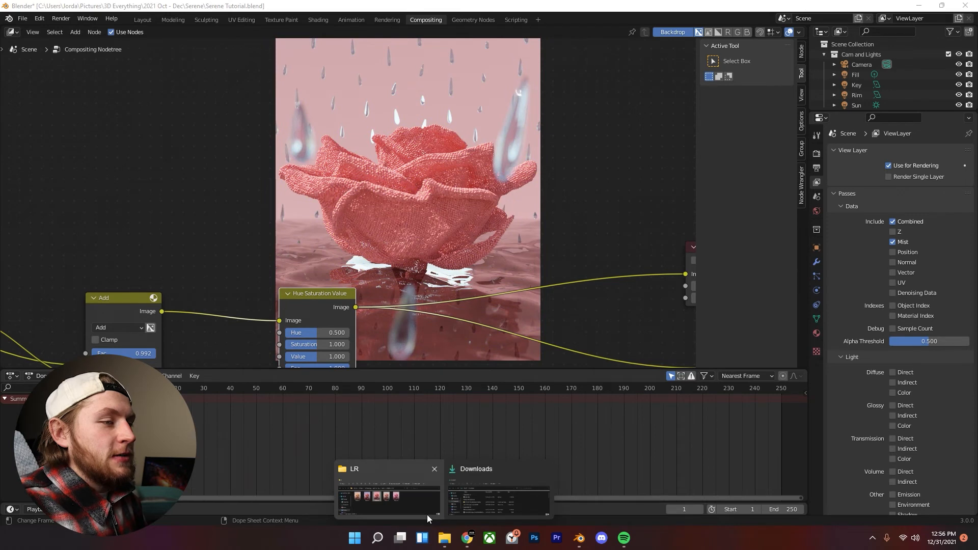
# - Open the LR folder in File Explorer and browse the finished rose colour variants from Roses (1) through Roses (4)
pyautogui.click(427, 515)
pyautogui.doubleClick(447, 331)
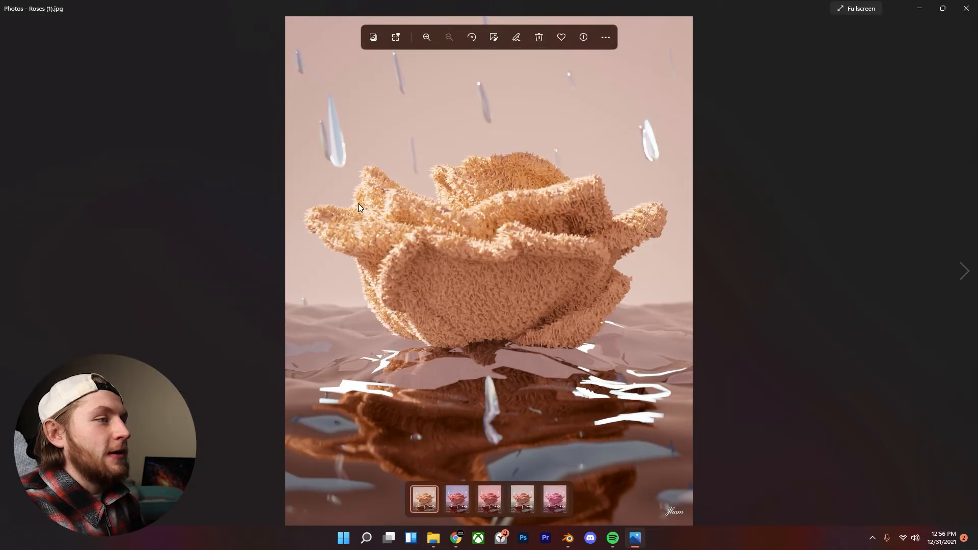
pyautogui.click(977, 292)
pyautogui.click(977, 292)
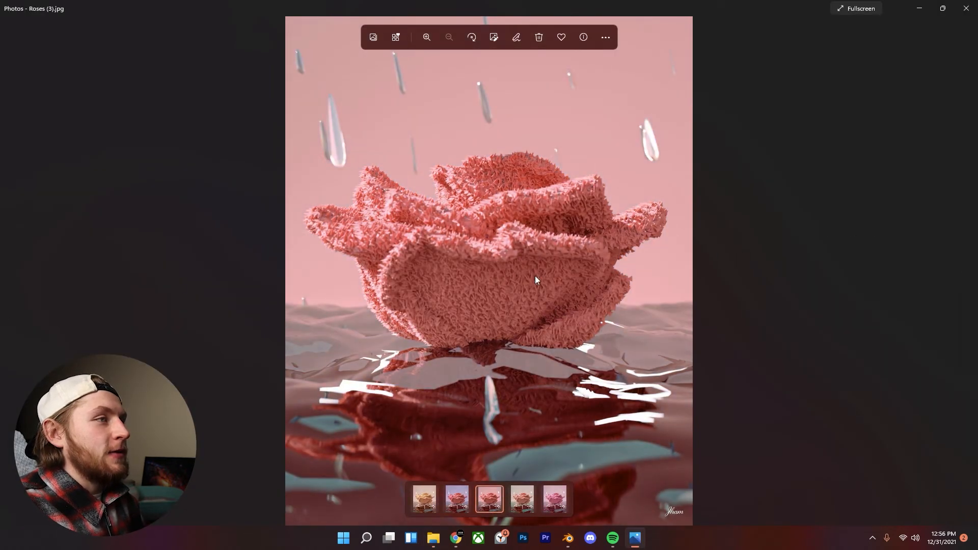
pyautogui.click(965, 271)
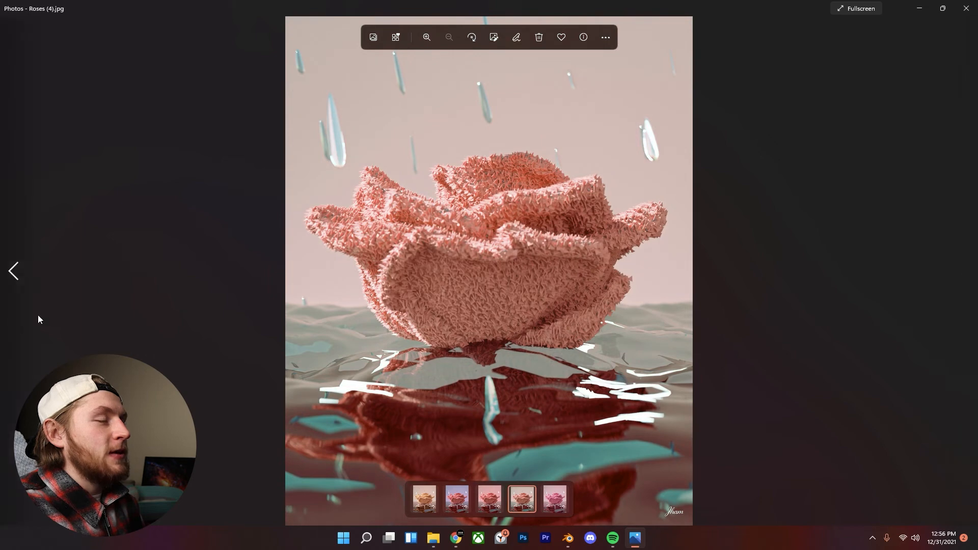
pyautogui.click(966, 8)
# - Open SIMPLE Orange from the EXPORTS folder and browse through the pink variant to SIMPLE Yellow
pyautogui.doubleClick(515, 326)
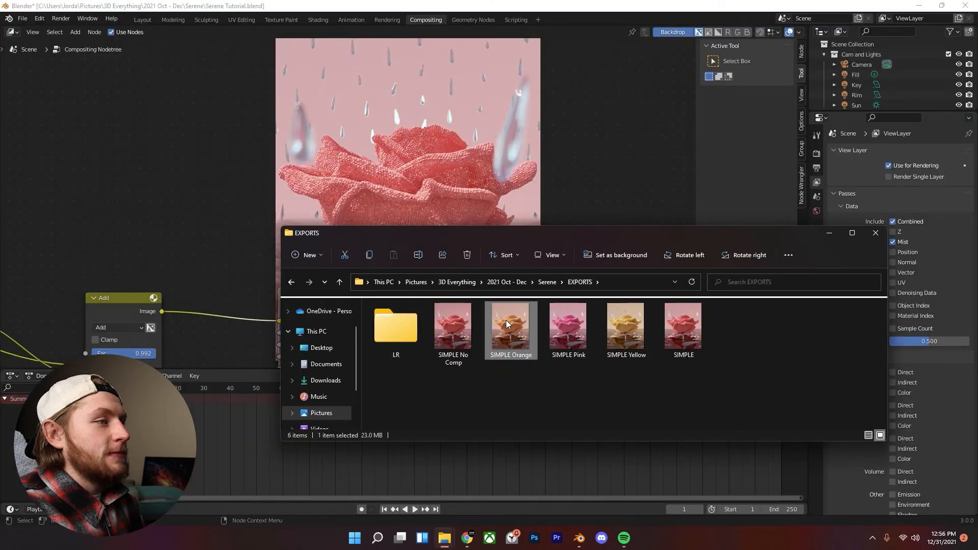
pyautogui.click(974, 281)
pyautogui.press('Right')
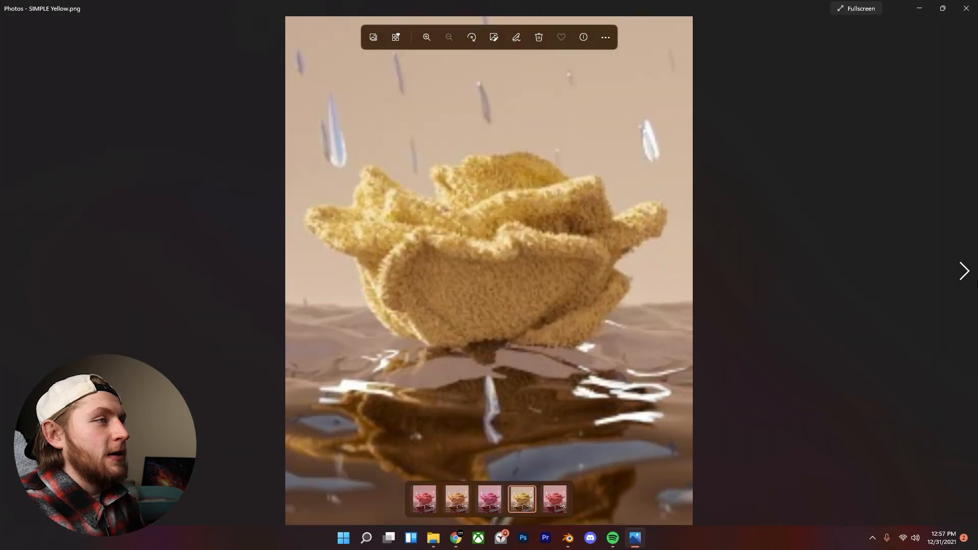
# - Browse from SIMPLE Yellow to the red SIMPLE render and back through the exported rose colour variants
pyautogui.press('Right')
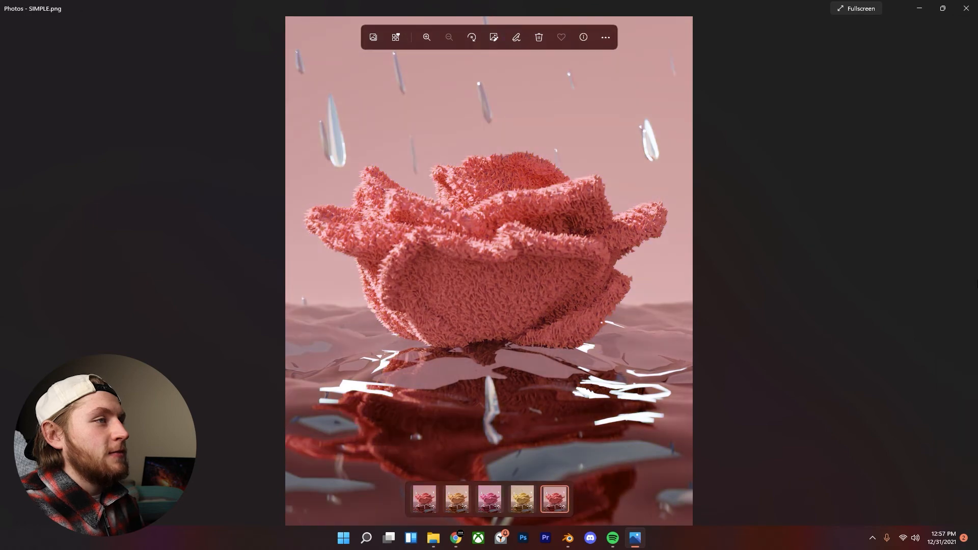
pyautogui.press('Left')
pyautogui.press('Left')
pyautogui.press('Left')
pyautogui.press('Left')
# - Switch back to Blender, insert a Bright/Contrast node after Hue Saturation Value, and connect its output to both Viewer and Composite
pyautogui.hotkey('alt', 'Tab')
pyautogui.moveTo(451, 237); pyautogui.dragTo(453, 125, button='middle')
pyautogui.scroll(4, 433, 227)
pyautogui.scroll(2, 459, 184)
pyautogui.moveTo(451, 193); pyautogui.dragTo(419, 212, button='middle')
pyautogui.hotkey('shift', 'a')
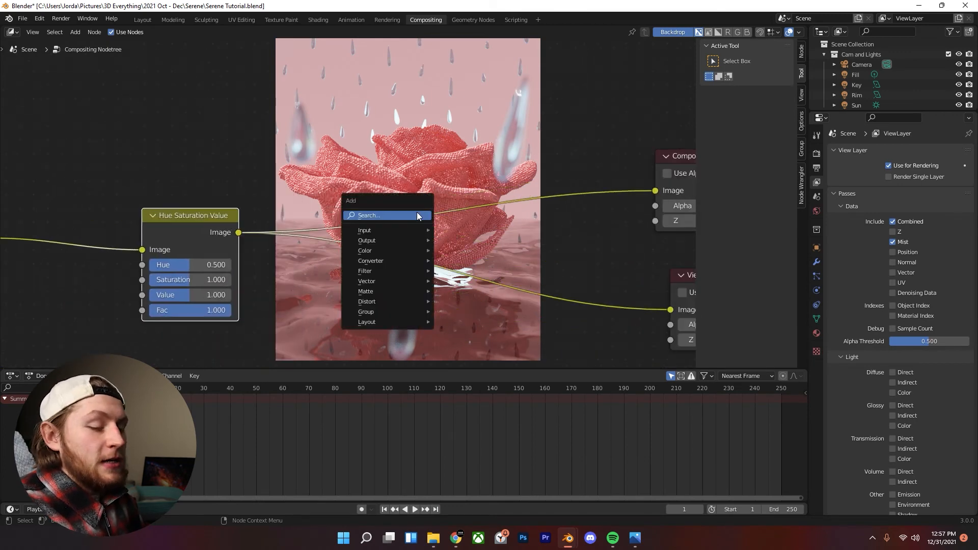
pyautogui.click(418, 216)
pyautogui.write('bright')
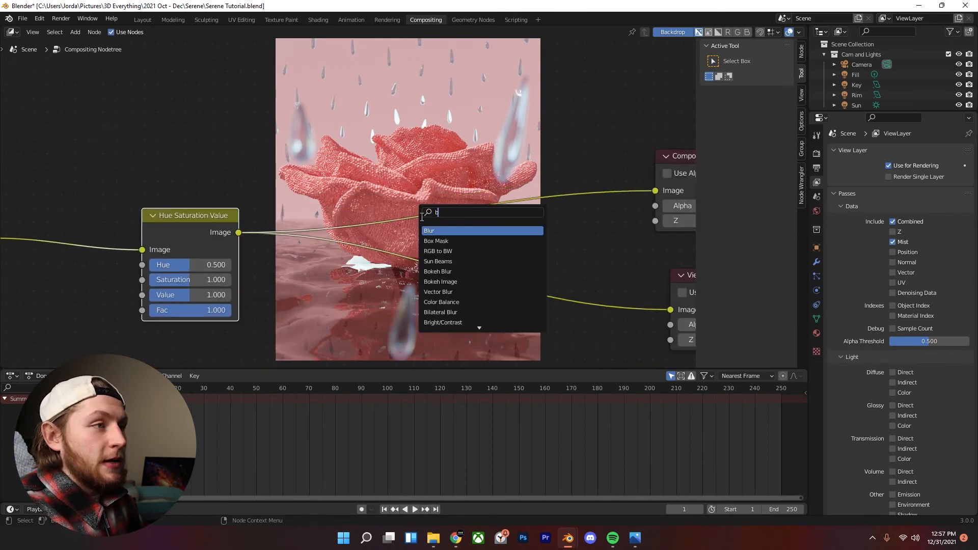
pyautogui.press('Return')
pyautogui.click(415, 253)
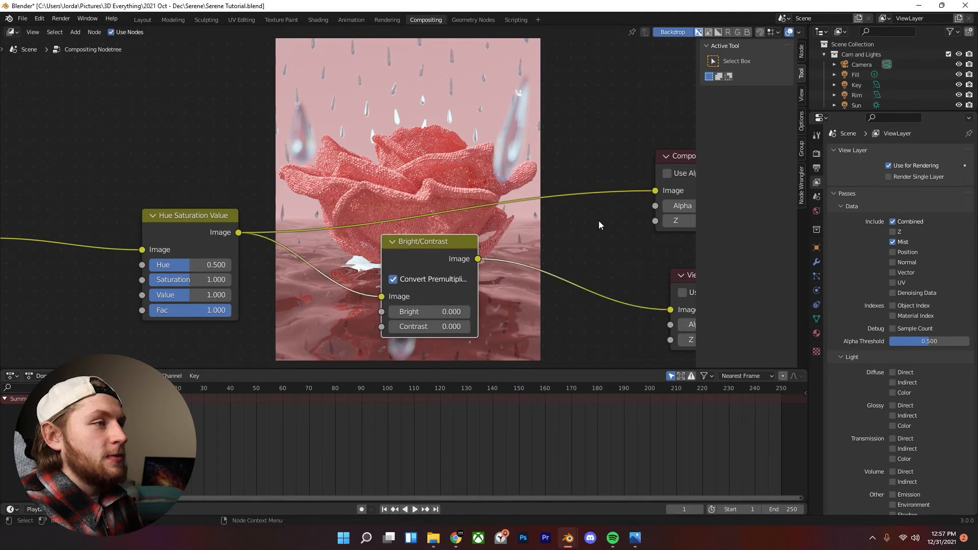
pyautogui.moveTo(479, 258); pyautogui.dragTo(657, 191)
# - Set the Bright/Contrast node's Contrast to 2.000 as a test
pyautogui.moveTo(552, 216); pyautogui.dragTo(391, 226, button='middle')
pyautogui.scroll(-2, 391, 226)
pyautogui.scroll(2, 437, 268)
pyautogui.moveTo(428, 273); pyautogui.dragTo(435, 242, button='middle')
pyautogui.doubleClick(299, 316)
pyautogui.write('1')
pyautogui.press('Return')
pyautogui.scroll(-1, 459, 290)
pyautogui.moveTo(466, 288); pyautogui.dragTo(595, 236, button='middle')
pyautogui.scroll(3, 401, 183)
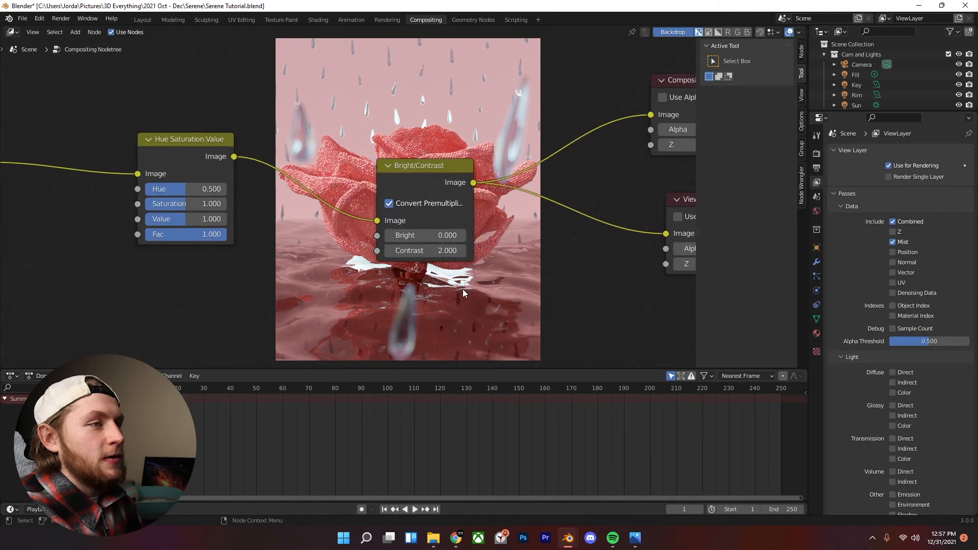
# - Test a strong Contrast of 5.400 on the Bright/Contrast node and settle on 1.000
pyautogui.moveTo(412, 269); pyautogui.dragTo(441, 269)
pyautogui.hotkey('ctrl', 'z')
pyautogui.moveTo(448, 210); pyautogui.dragTo(480, 363, button='middle')
pyautogui.scroll(-6, 538, 351)
pyautogui.moveTo(581, 343); pyautogui.dragTo(595, 321, button='middle')
pyautogui.scroll(-1, 512, 289)
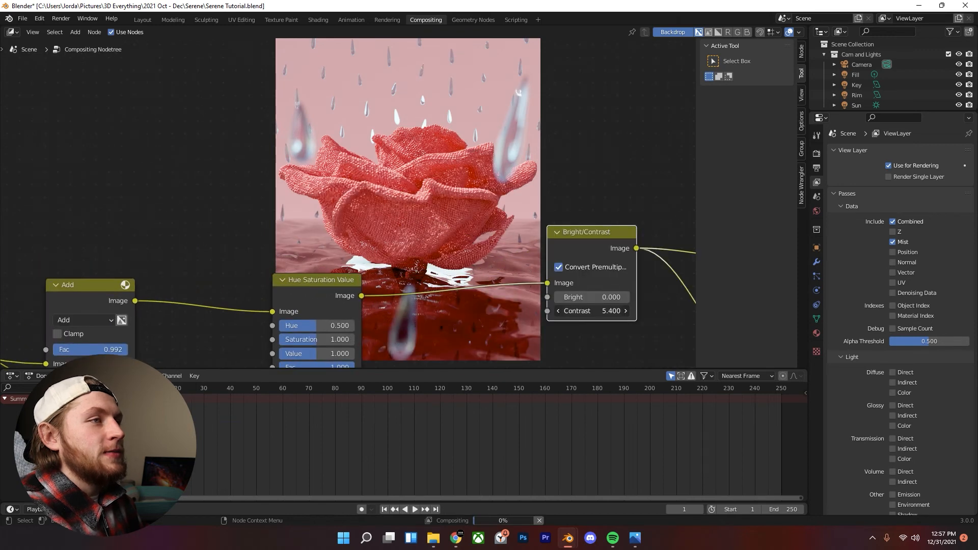
pyautogui.moveTo(592, 311); pyautogui.dragTo(551, 310)
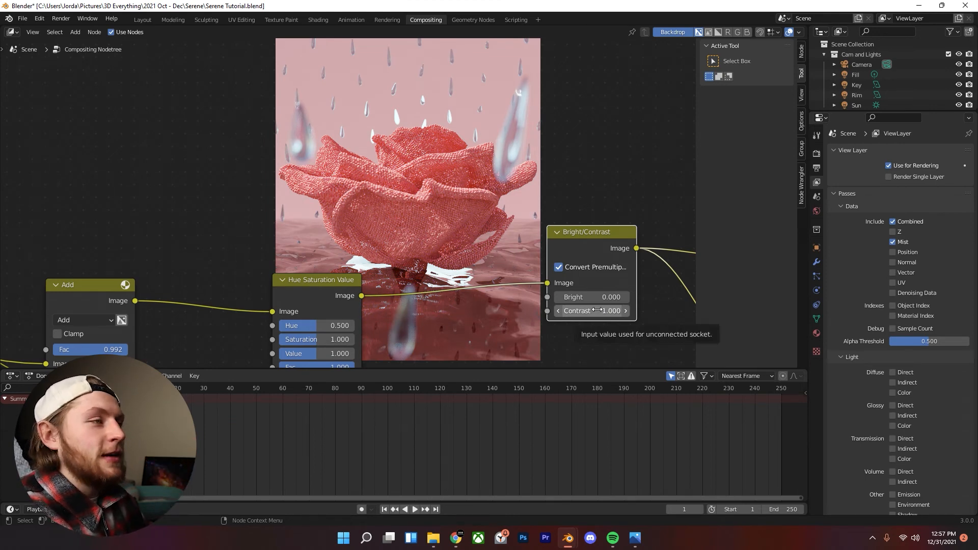
# - Move the Bright/Contrast node slightly closer to the Hue Saturation Value node
pyautogui.scroll(-1, 516, 270)
pyautogui.moveTo(517, 273); pyautogui.dragTo(464, 291, button='middle')
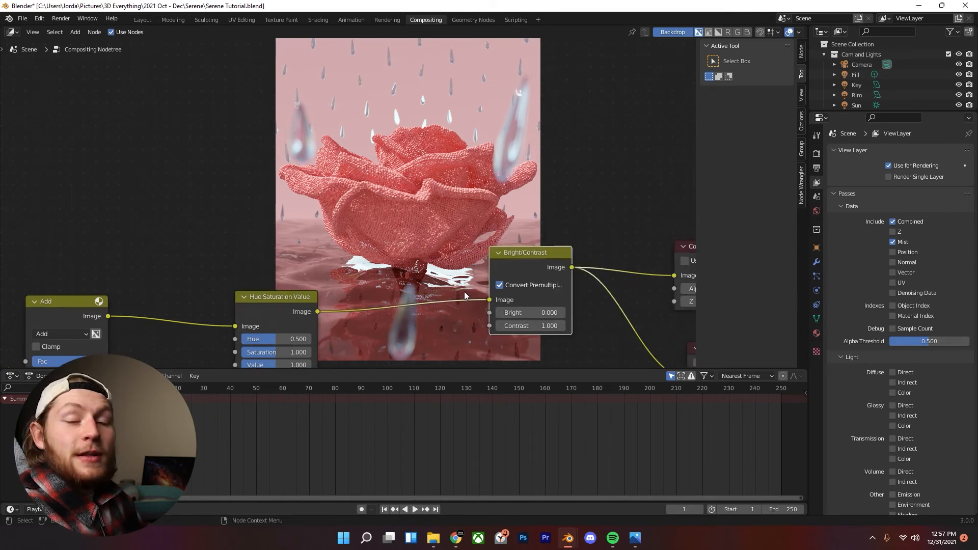
pyautogui.moveTo(451, 258); pyautogui.dragTo(409, 258, button='middle')
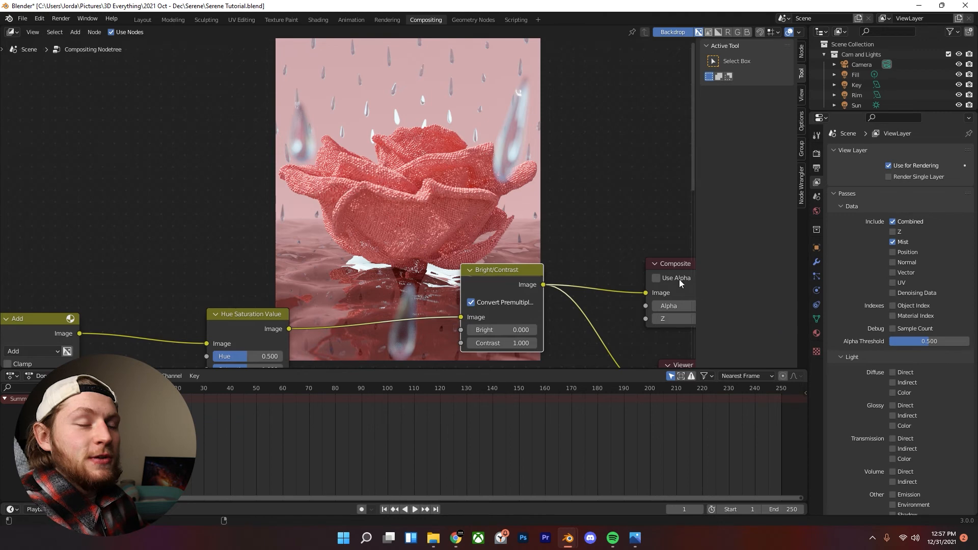
pyautogui.scroll(2, 578, 233)
pyautogui.moveTo(563, 224); pyautogui.dragTo(454, 257, button='middle')
pyautogui.scroll(-2, 494, 234)
pyautogui.moveTo(434, 283); pyautogui.dragTo(413, 303)
pyautogui.scroll(-3, 437, 295)
pyautogui.moveTo(461, 282); pyautogui.dragTo(433, 283, button='middle')
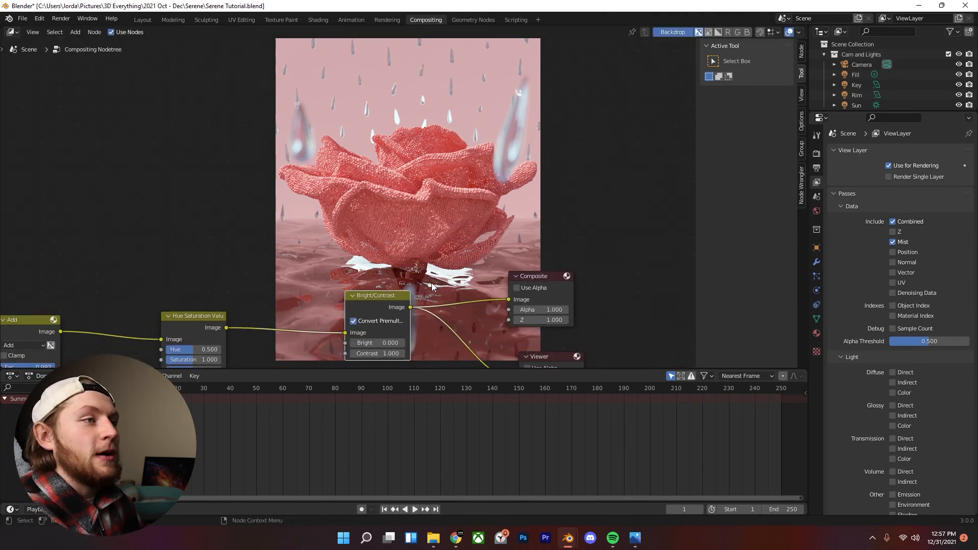
pyautogui.scroll(-2, 432, 283)
pyautogui.scroll(1, 432, 270)
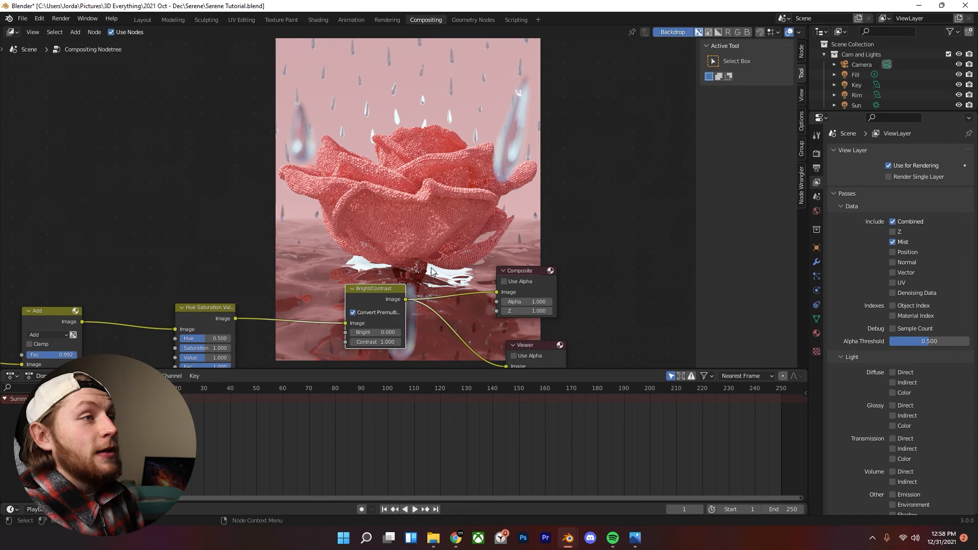
pyautogui.scroll(-5, 434, 273)
pyautogui.moveTo(468, 182); pyautogui.dragTo(429, 214, button='middle')
pyautogui.scroll(5, 496, 268)
pyautogui.scroll(-2, 429, 214)
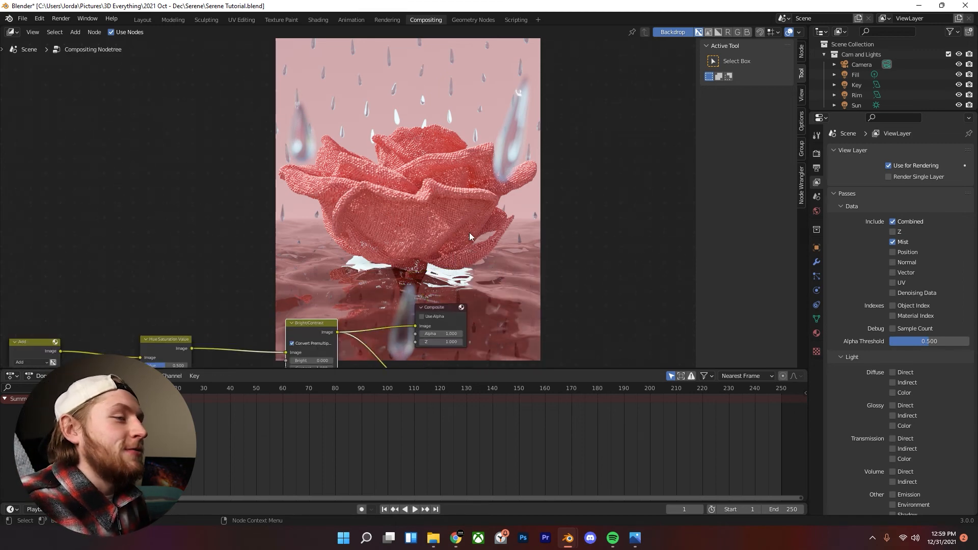
pyautogui.moveTo(472, 237); pyautogui.dragTo(469, 166, button='middle')
# - Switch to Photos, compare the finished rose images including Roses (3) and Roses (4), and minimise both photo windows
pyautogui.hotkey('alt', 'Tab')
pyautogui.click(1, 317)
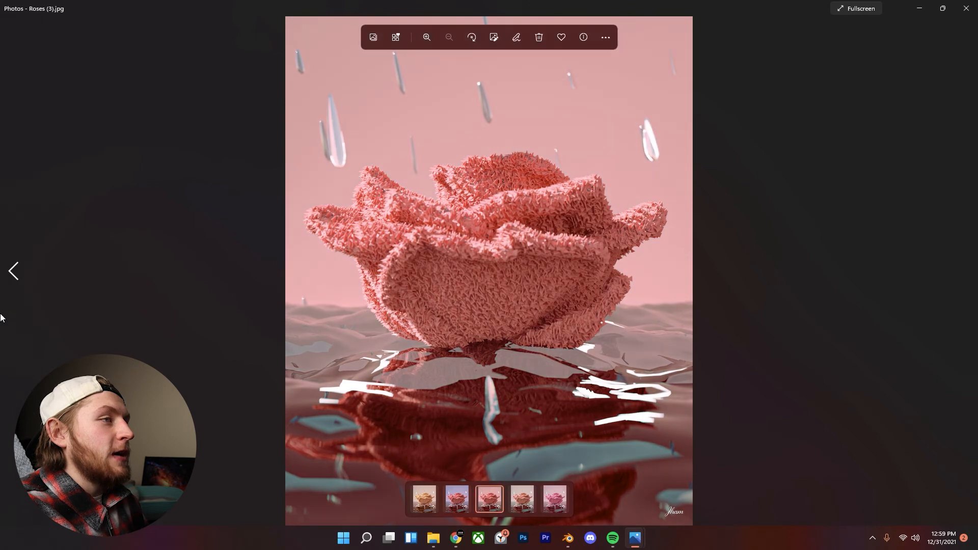
pyautogui.click(967, 241)
pyautogui.click(968, 241)
pyautogui.click(2, 279)
pyautogui.click(2, 279)
pyautogui.click(966, 272)
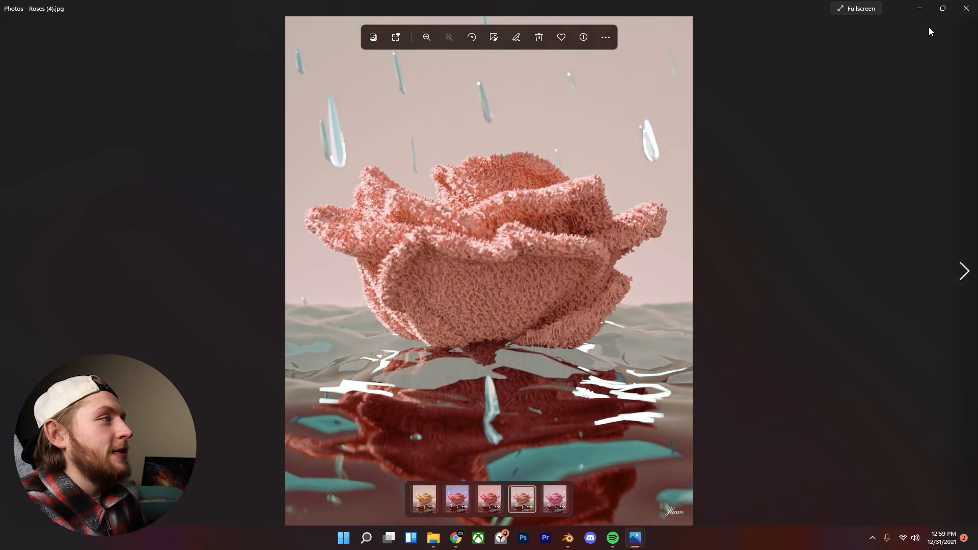
pyautogui.click(920, 8)
pyautogui.click(829, 232)
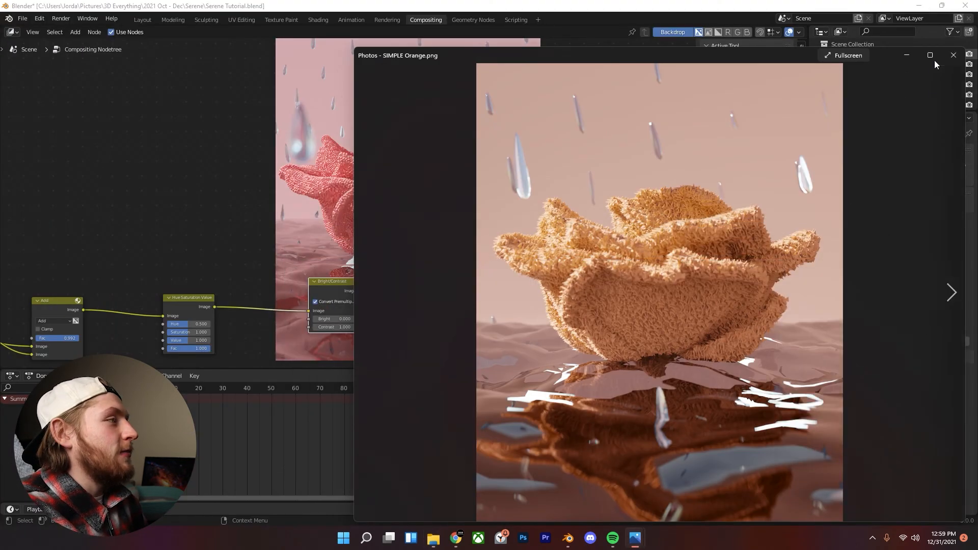
pyautogui.click(907, 55)
# - Adjust the spacing between the Hue Saturation Value, Bright/Contrast and output nodes
pyautogui.scroll(-2, 439, 229)
pyautogui.moveTo(439, 228); pyautogui.dragTo(432, 253, button='middle')
pyautogui.scroll(3, 506, 247)
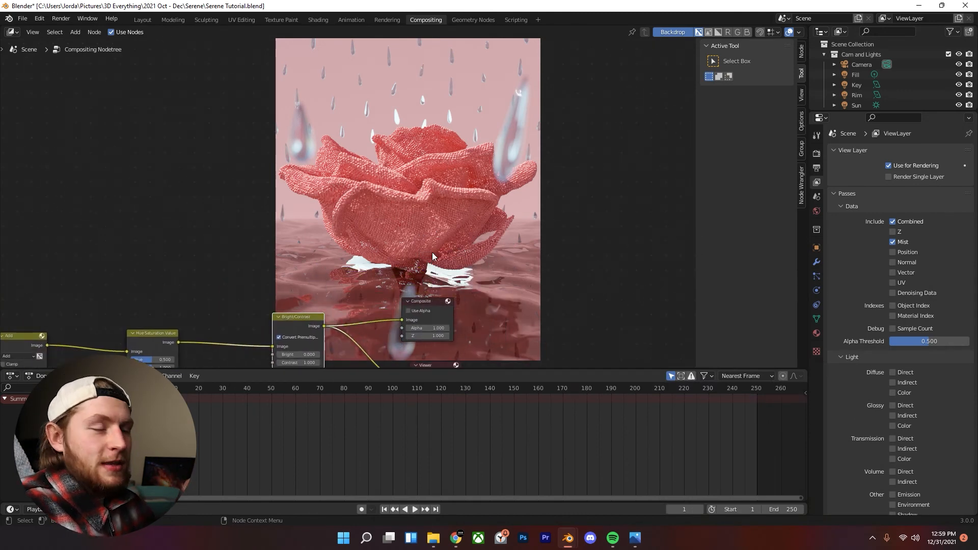
pyautogui.moveTo(432, 252); pyautogui.dragTo(433, 227, button='middle')
pyautogui.moveTo(434, 227); pyautogui.dragTo(445, 225)
pyautogui.scroll(-5, 392, 242)
pyautogui.moveTo(371, 242); pyautogui.dragTo(478, 283, button='middle')
pyautogui.scroll(6, 331, 290)
pyautogui.moveTo(323, 297); pyautogui.dragTo(328, 295)
pyautogui.scroll(-3, 410, 264)
pyautogui.moveTo(409, 265); pyautogui.dragTo(427, 273, button='middle')
pyautogui.scroll(3, 427, 273)
pyautogui.scroll(-3, 394, 316)
pyautogui.moveTo(394, 316); pyautogui.dragTo(385, 291, button='middle')
pyautogui.scroll(-1, 391, 260)
pyautogui.moveTo(391, 257); pyautogui.dragTo(405, 276, button='middle')
pyautogui.scroll(4, 401, 275)
pyautogui.scroll(-2, 392, 266)
pyautogui.scroll(1, 394, 272)
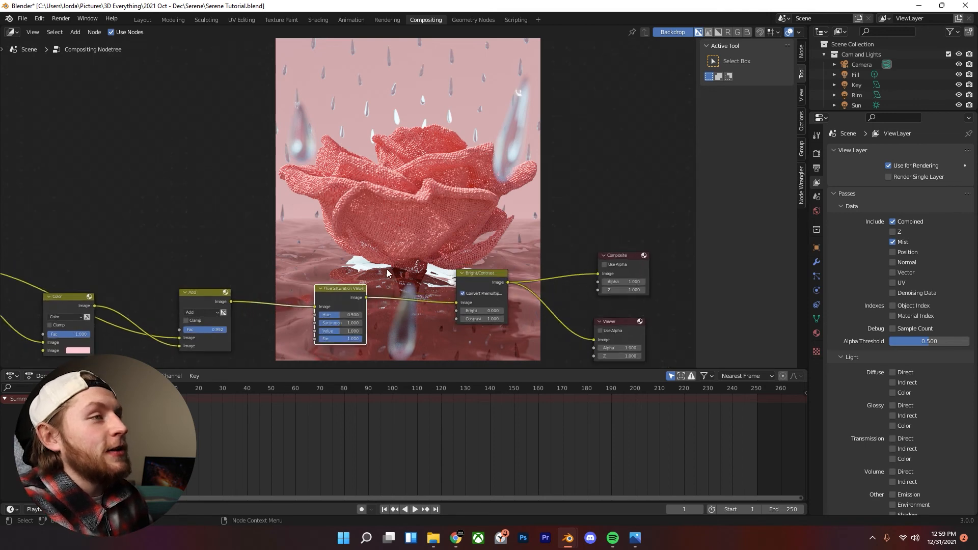
# - Move the Hue Saturation Value node slightly up to line it up with its neighbouring nodes
pyautogui.scroll(-2, 400, 275)
pyautogui.scroll(2, 414, 278)
pyautogui.scroll(1, 472, 377)
pyautogui.scroll(1, 444, 311)
pyautogui.scroll(-3, 431, 280)
pyautogui.moveTo(429, 276); pyautogui.dragTo(416, 253, button='middle')
pyautogui.scroll(3, 413, 251)
pyautogui.moveTo(320, 270)
pyautogui.mouseDown()
pyautogui.moveTo(329, 232)
pyautogui.moveTo(328, 259)
pyautogui.mouseUp()
pyautogui.moveTo(327, 260); pyautogui.dragTo(300, 274, button='middle')
pyautogui.scroll(-6, 343, 276)
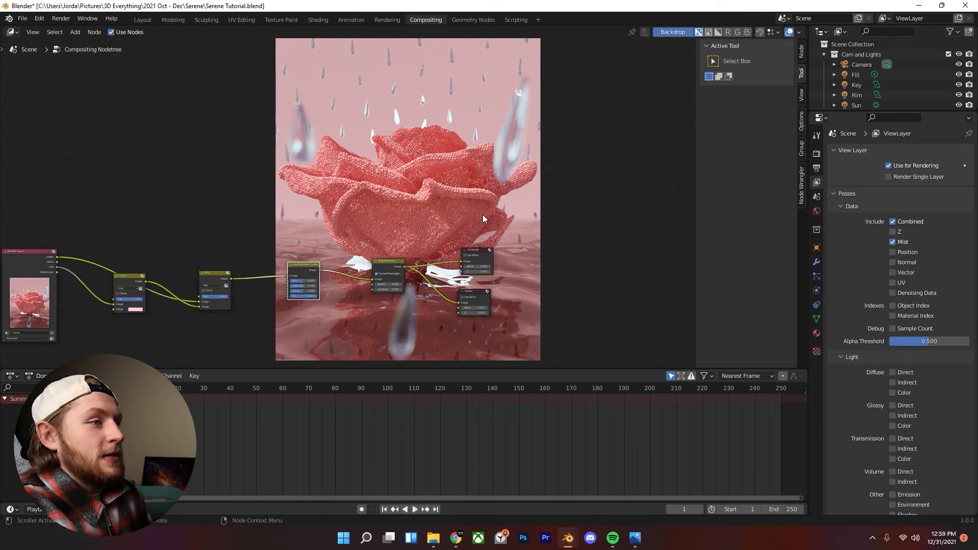
# - Examine the rose's upper petals and the falling raindrops enlarged in the compositor backdrop
pyautogui.hotkey('alt', 'v')
pyautogui.hotkey('alt', 'v')
pyautogui.hotkey('alt', 'v')
pyautogui.hotkey('alt', 'v')
pyautogui.hotkey('alt', 'v')
pyautogui.keyDown('alt'); pyautogui.moveTo(407, 207); pyautogui.dragTo(408, 319, button='middle'); pyautogui.keyUp('alt')
pyautogui.scroll(1, 348, 204)
pyautogui.keyDown('alt'); pyautogui.scroll(1, 258, 176); pyautogui.keyUp('alt')
pyautogui.keyDown('alt'); pyautogui.moveTo(280, 178); pyautogui.dragTo(278, 216, button='middle'); pyautogui.keyUp('alt')
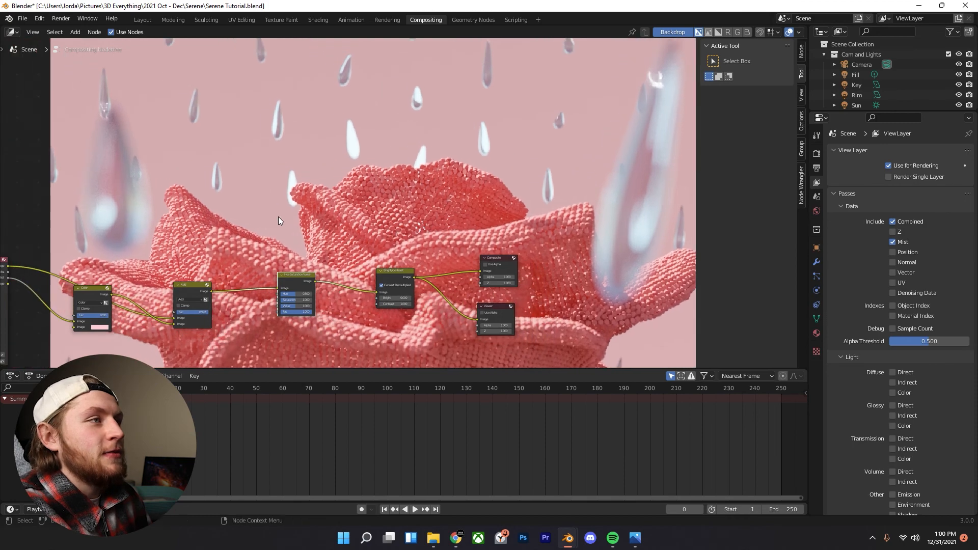
# - Examine the base of the rose and the highlights on the water close up in the backdrop
pyautogui.keyDown('alt'); pyautogui.moveTo(405, 240); pyautogui.dragTo(341, 180, button='middle'); pyautogui.keyUp('alt')
pyautogui.hotkey('alt', 'v')
pyautogui.hotkey('alt', 'v')
pyautogui.hotkey('alt', 'v')
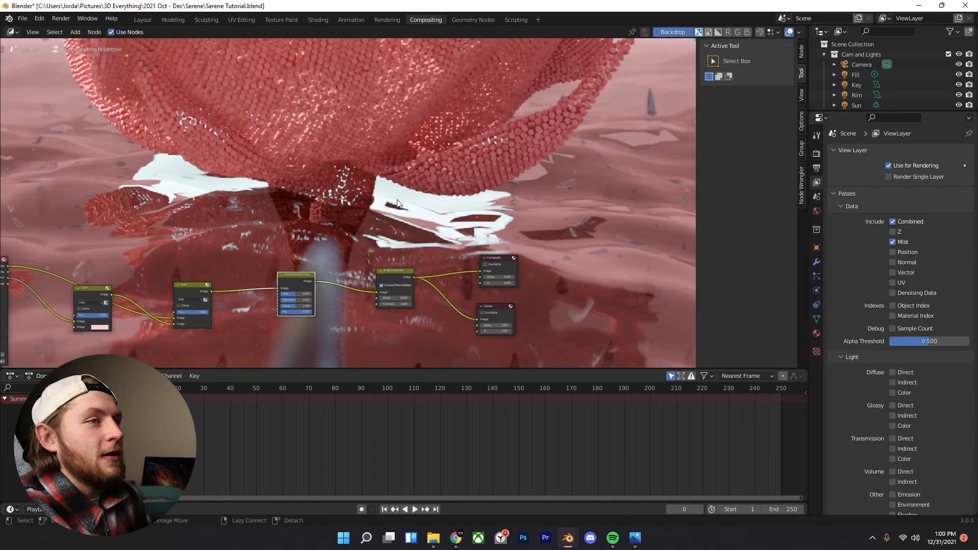
pyautogui.keyDown('alt'); pyautogui.moveTo(405, 224); pyautogui.dragTo(414, 135, button='middle'); pyautogui.keyUp('alt')
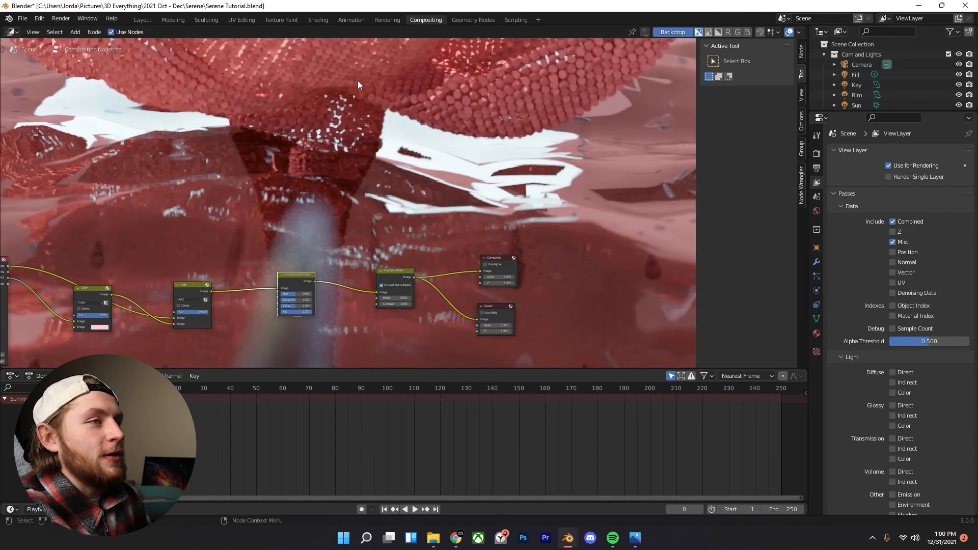
pyautogui.keyDown('alt'); pyautogui.moveTo(354, 106); pyautogui.dragTo(267, 124, button='middle'); pyautogui.keyUp('alt')
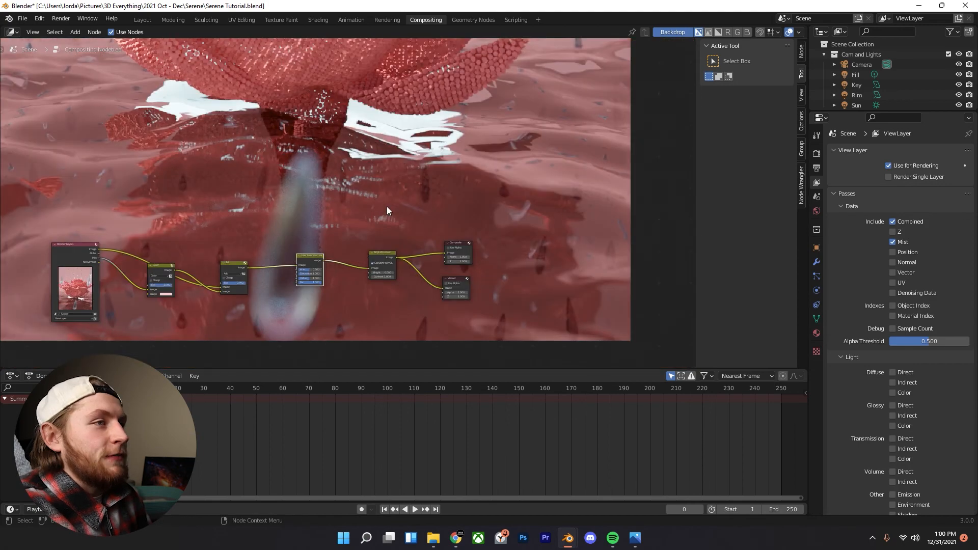
pyautogui.keyDown('alt'); pyautogui.moveTo(294, 86); pyautogui.dragTo(301, 199); pyautogui.keyUp('alt')
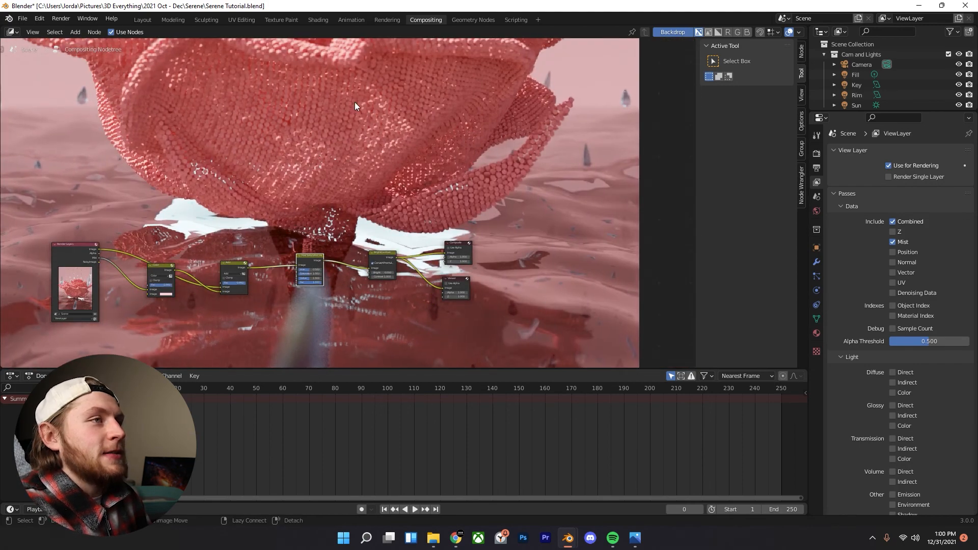
# - Examine the beaded texture on the rose's petals close up in the backdrop
pyautogui.keyDown('alt'); pyautogui.moveTo(354, 102); pyautogui.dragTo(384, 222, button='middle'); pyautogui.keyUp('alt')
pyautogui.hotkey('alt', 'v')
pyautogui.hotkey('alt', 'v')
pyautogui.hotkey('alt', 'v')
pyautogui.hotkey('alt', 'v')
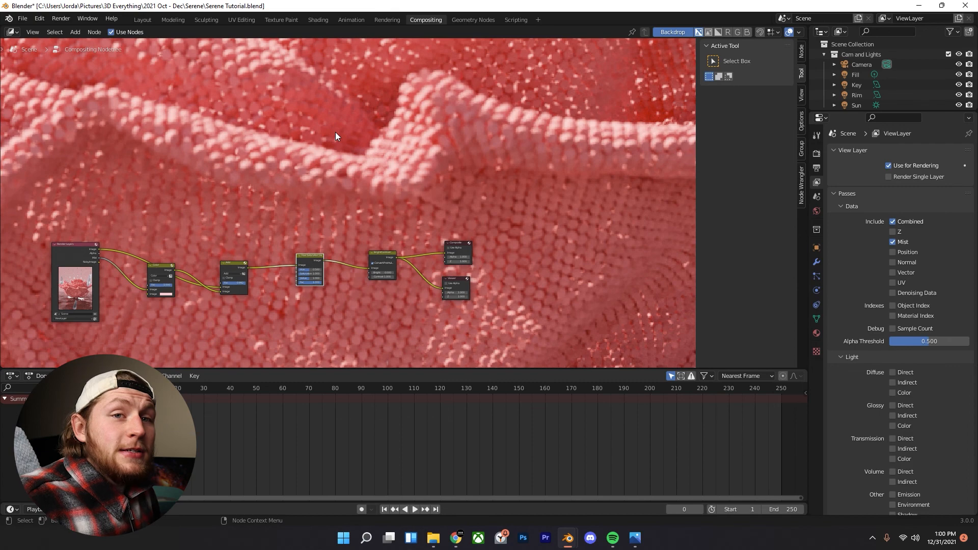
pyautogui.scroll(-2, 357, 138)
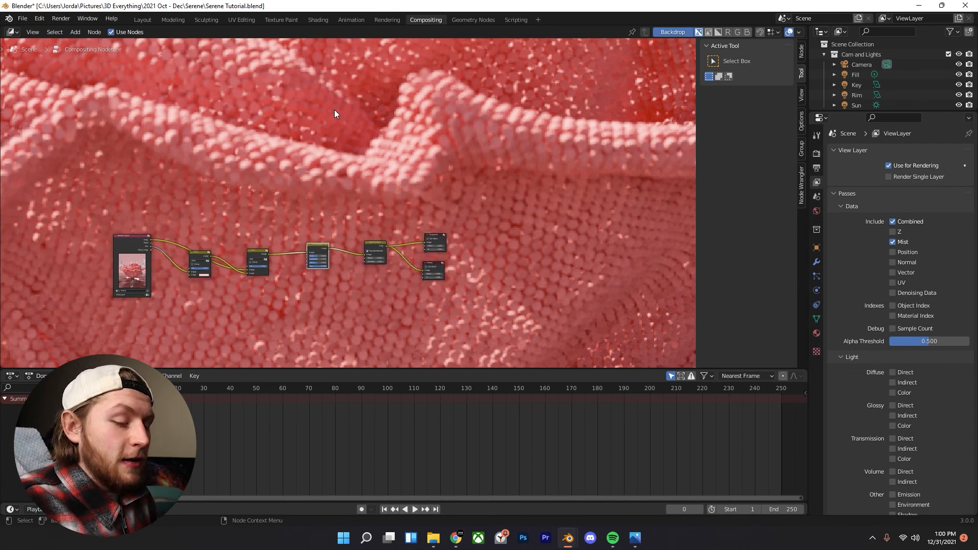
# - Zoom the backdrop back out to view the whole rose-on-water composition
pyautogui.hotkey('alt', 'v')
pyautogui.hotkey('alt', 'v')
pyautogui.hotkey('alt', 'v')
pyautogui.hotkey('alt', 'v')
pyautogui.press('v')
pyautogui.press('v')
pyautogui.press('v')
pyautogui.press('v')
pyautogui.press('v')
pyautogui.press('v')
pyautogui.press('v')
pyautogui.press('v')
pyautogui.press('v')
pyautogui.scroll(-3, 357, 124)
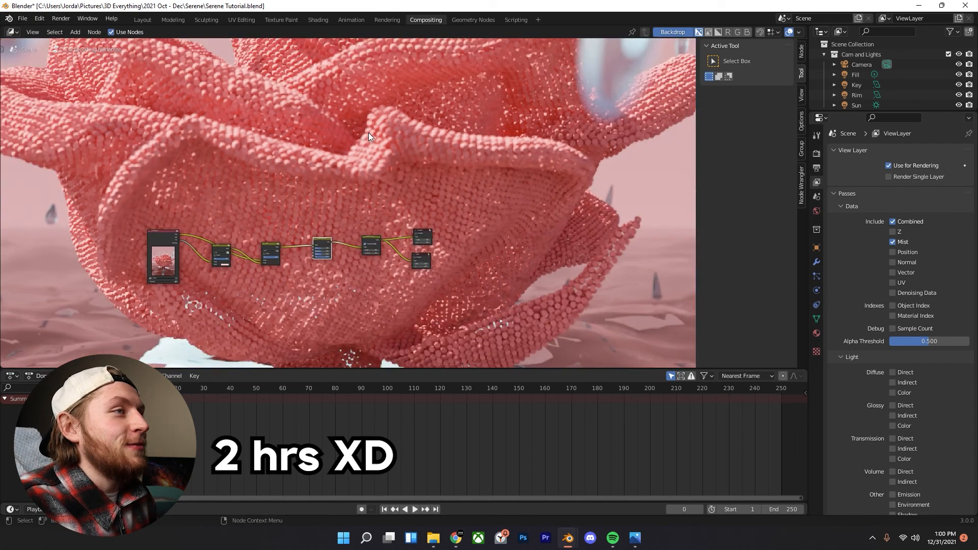
pyautogui.keyDown('alt'); pyautogui.moveTo(390, 135); pyautogui.dragTo(395, 198, button='middle'); pyautogui.keyUp('alt')
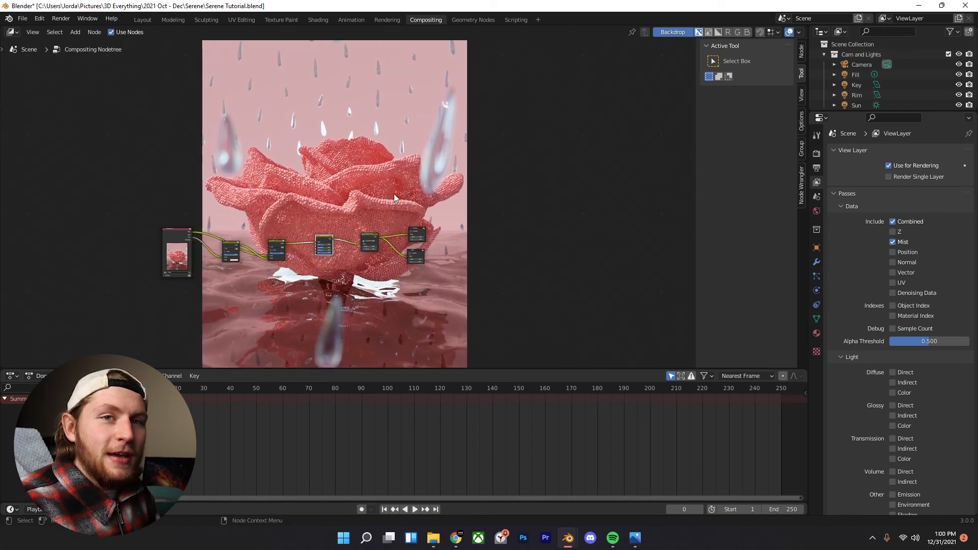